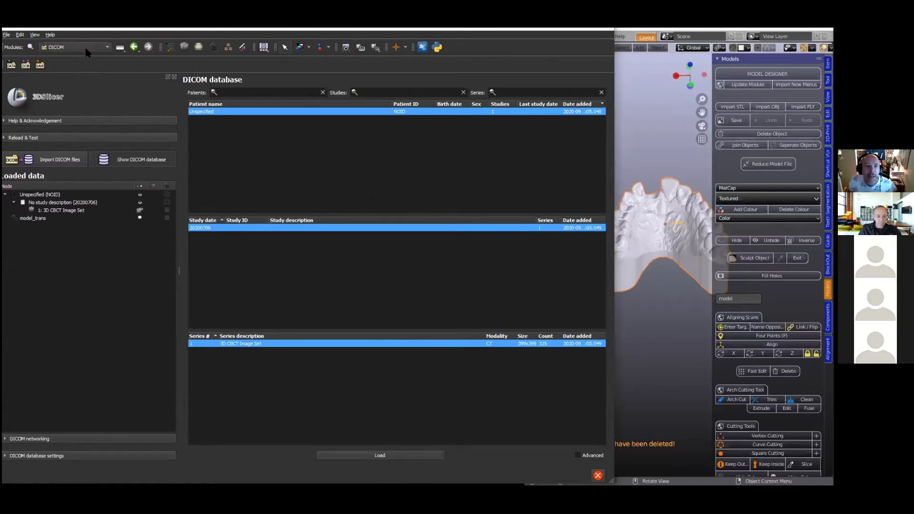
- Leave the DICOM database, switch to the Volume Rendering module and show the 3D CBCT Image Set volume in 3D
left_click(133, 46)
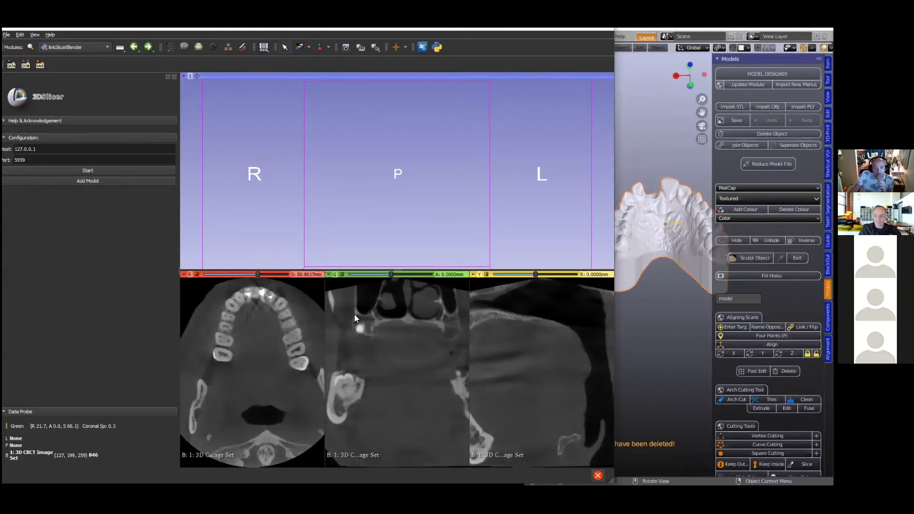
left_click(105, 45)
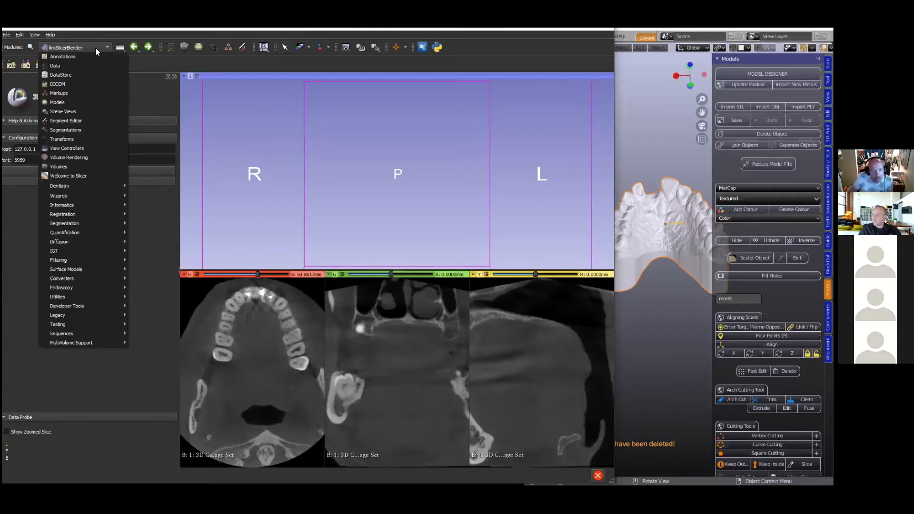
left_click(71, 158)
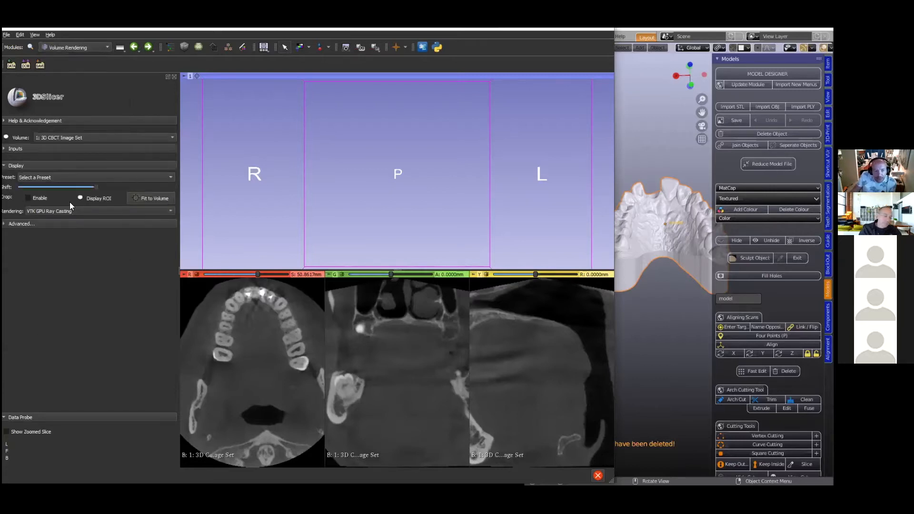
left_click(7, 138)
scroll(412, 190, "up", 3)
scroll(413, 205, "down", 3)
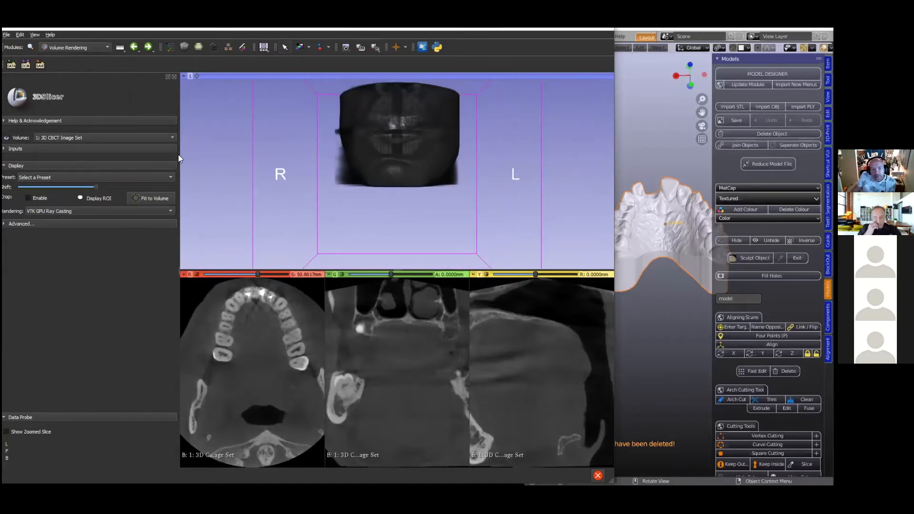
left_click(174, 136)
left_click(172, 135)
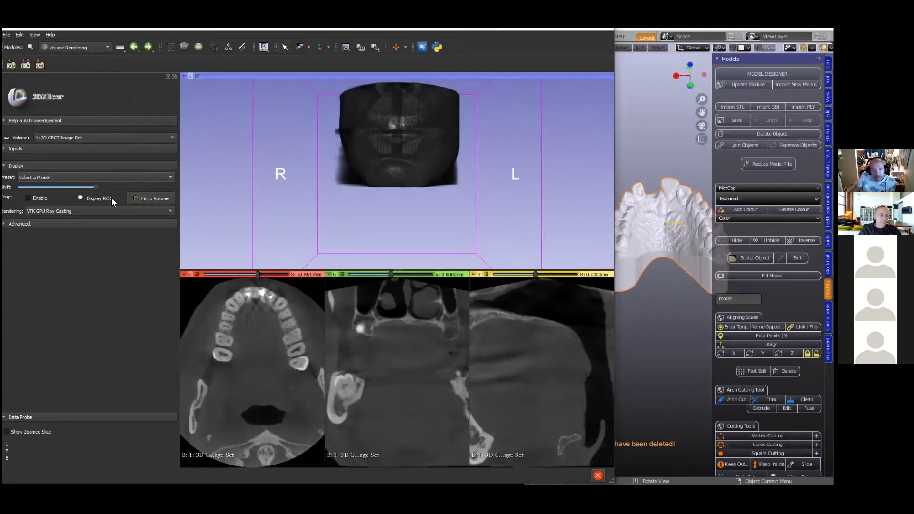
- Apply the CT-Bone preset to the volume rendering and raise its shift slightly until only bone and teeth are shown
left_click(170, 177)
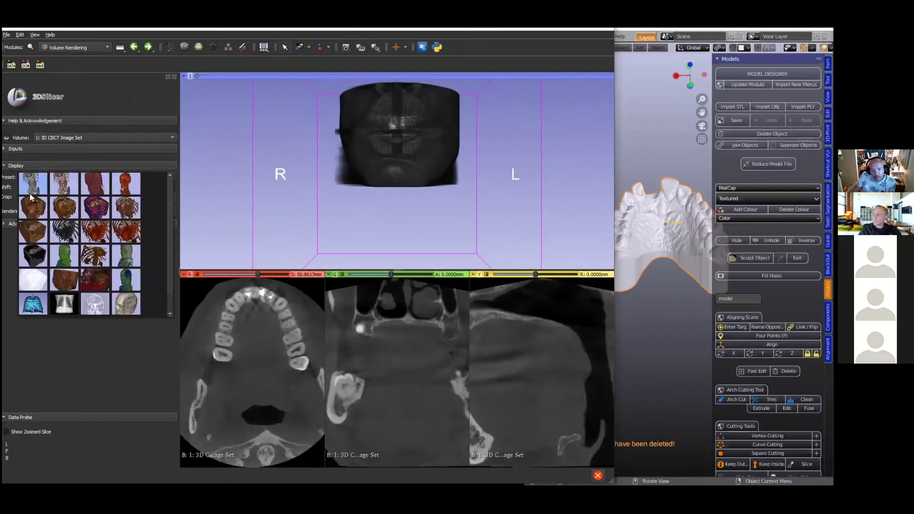
left_click(98, 183)
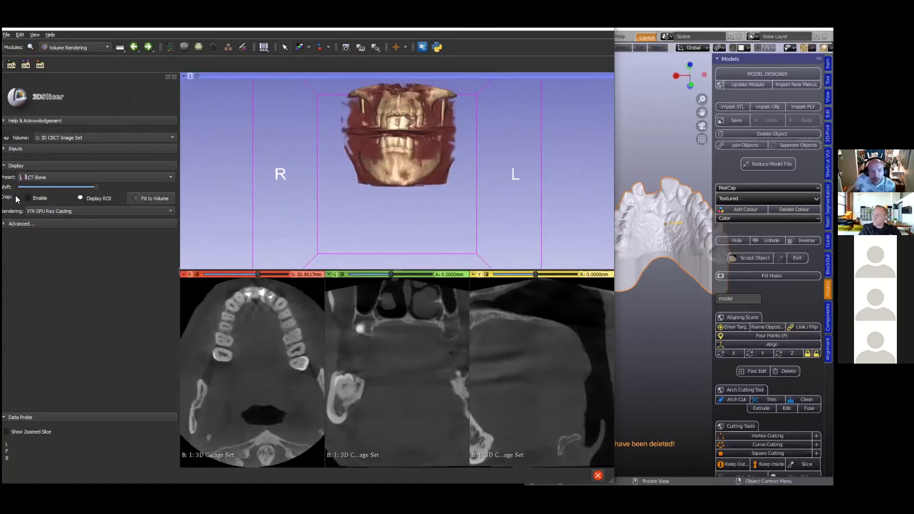
mouse_move(99, 184)
left_mouse_down()
mouse_move(82, 181)
mouse_move(99, 184)
left_mouse_up()
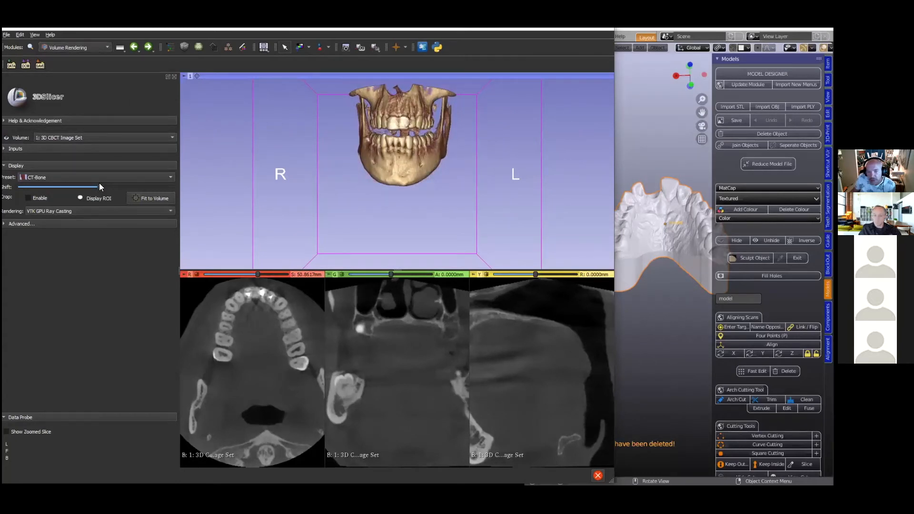
- Apply the darkest material preset in the advanced volume properties, with diffuse 0.60, specular 0.50 and power 40.0
left_click(6, 224)
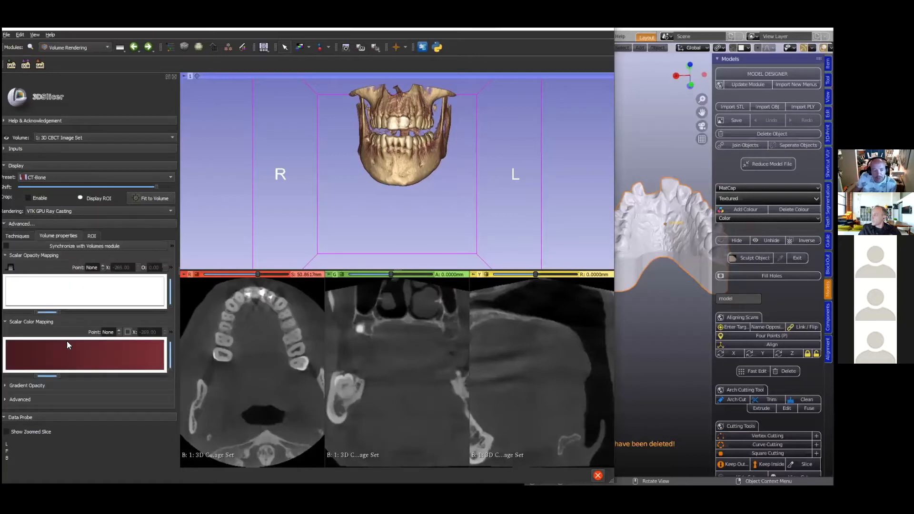
left_click(5, 399)
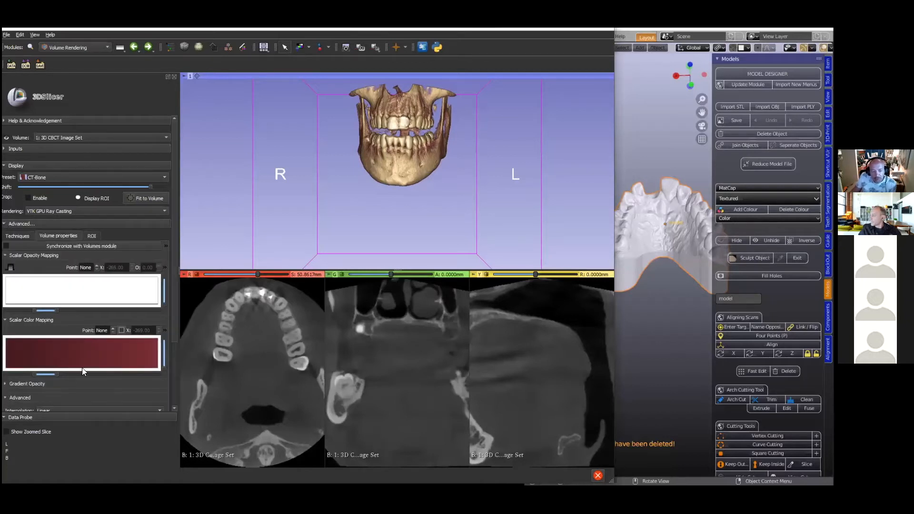
scroll(95, 367, "down", 5)
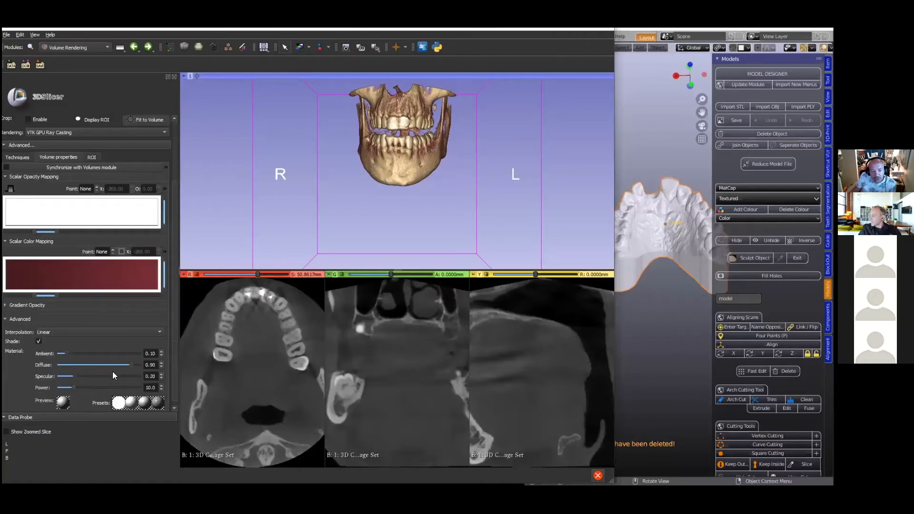
left_click(158, 399)
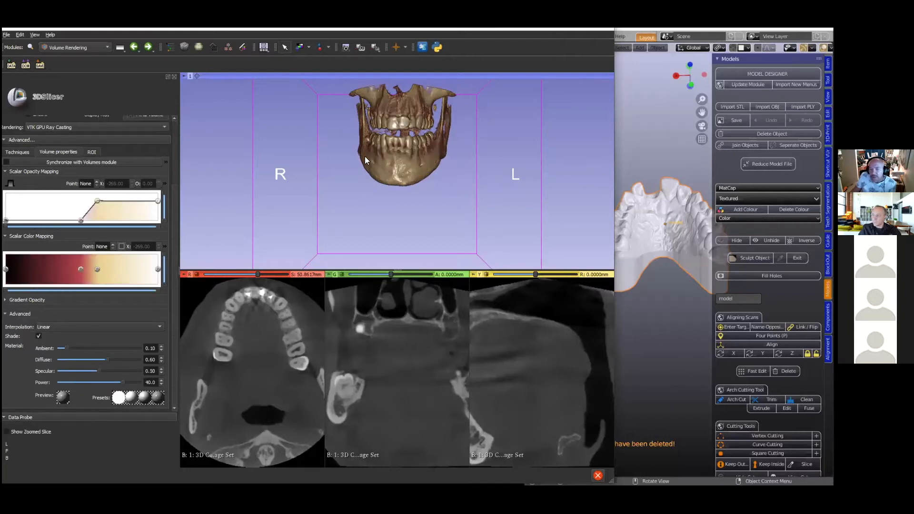
- Inspect the rendered jaws up close from an angle and hide the volume rendering
right_click_drag(380, 190, 384, 257)
left_click_drag(369, 227, 407, 163)
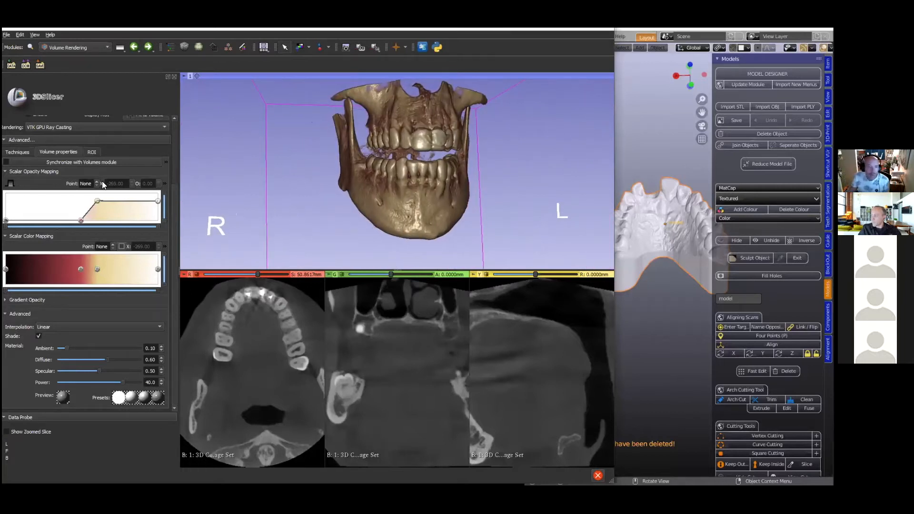
scroll(102, 181, "up", 3)
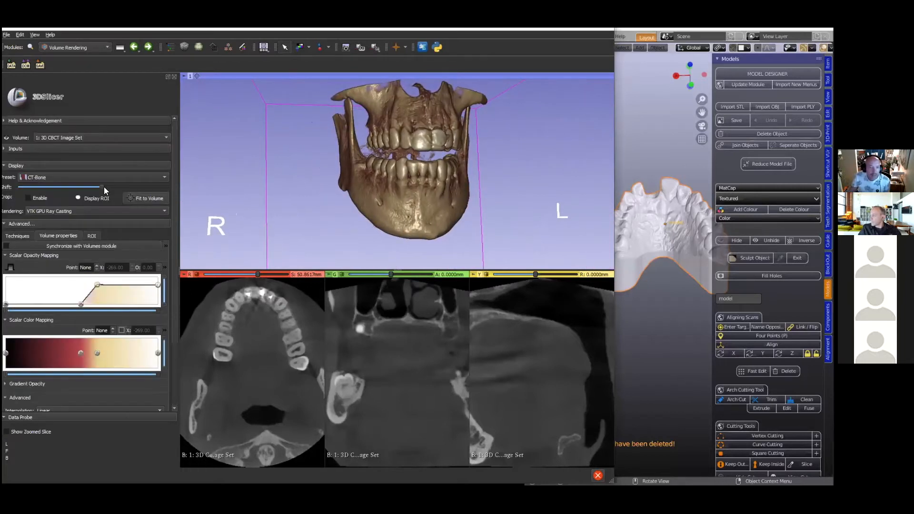
left_click(7, 137)
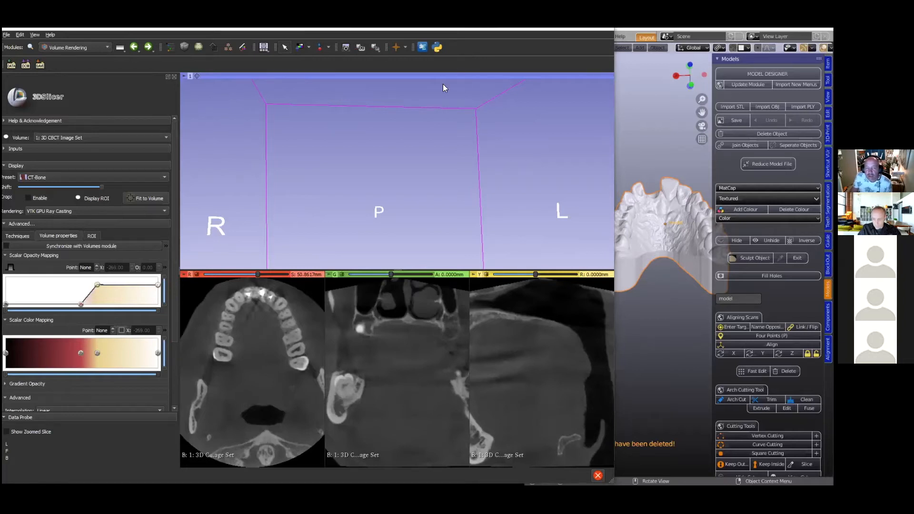
- Consult the workflow flowchart image, return to 3D Slicer and add a new segment in the Segment Editor
key("alt+Tab")
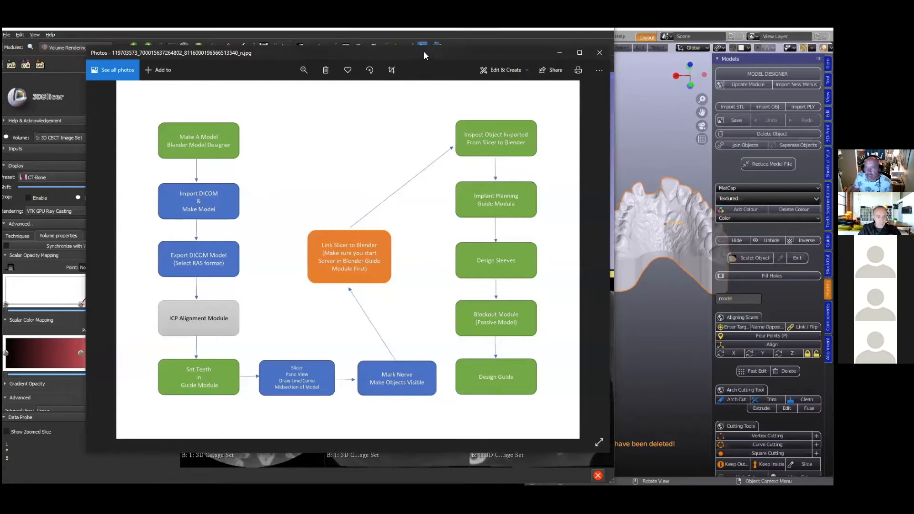
left_click(75, 59)
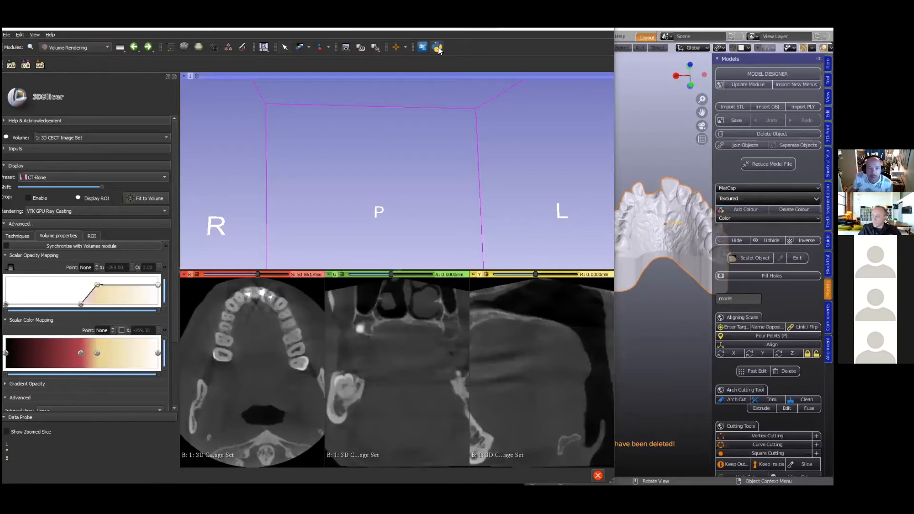
left_click(243, 48)
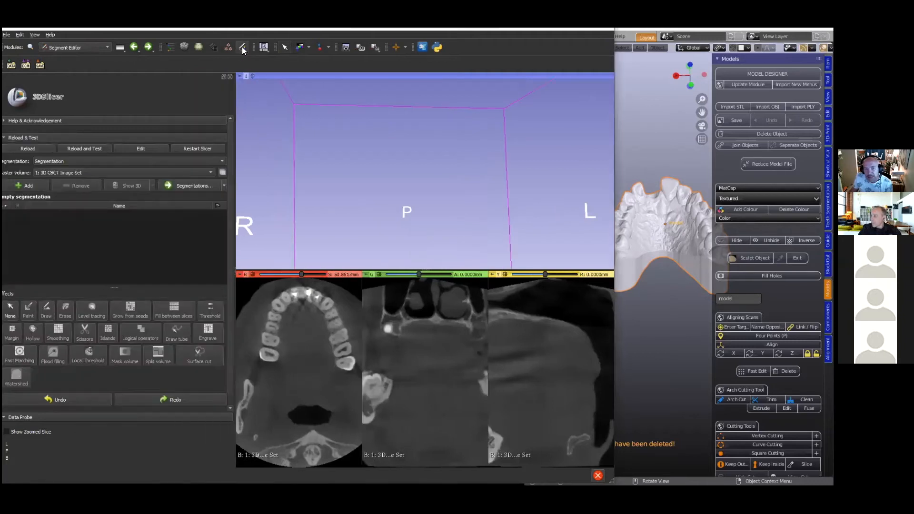
left_click(28, 186)
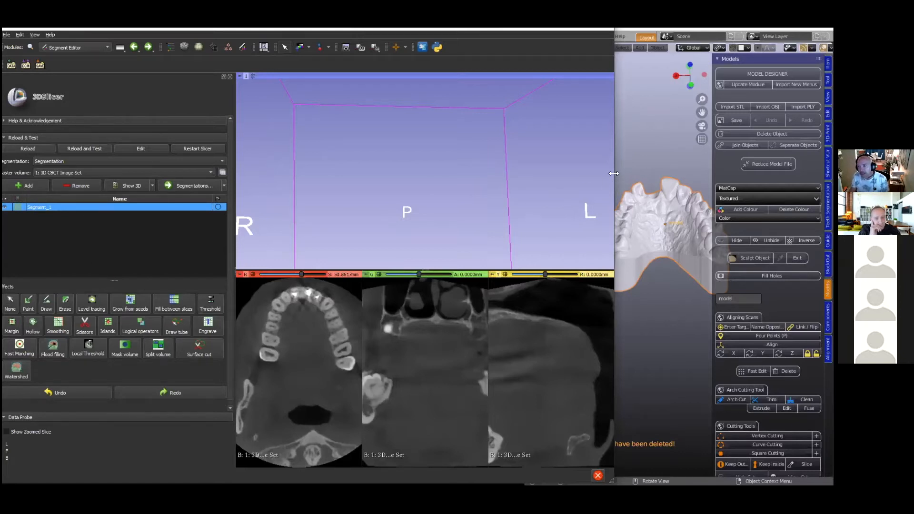
- Enlarge the slice views and start the Threshold effect on the new segment with a lower threshold of 763.40
left_click_drag(613, 172, 791, 173)
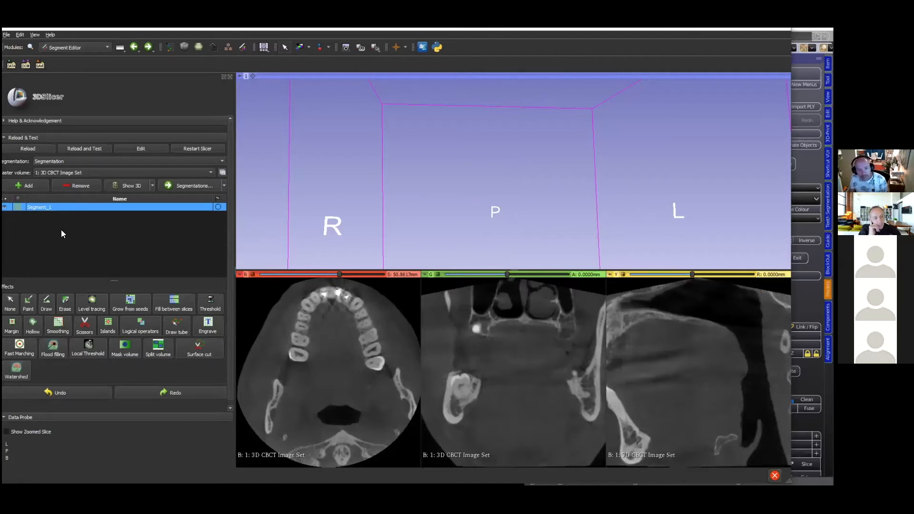
scroll(96, 242, "down", 1)
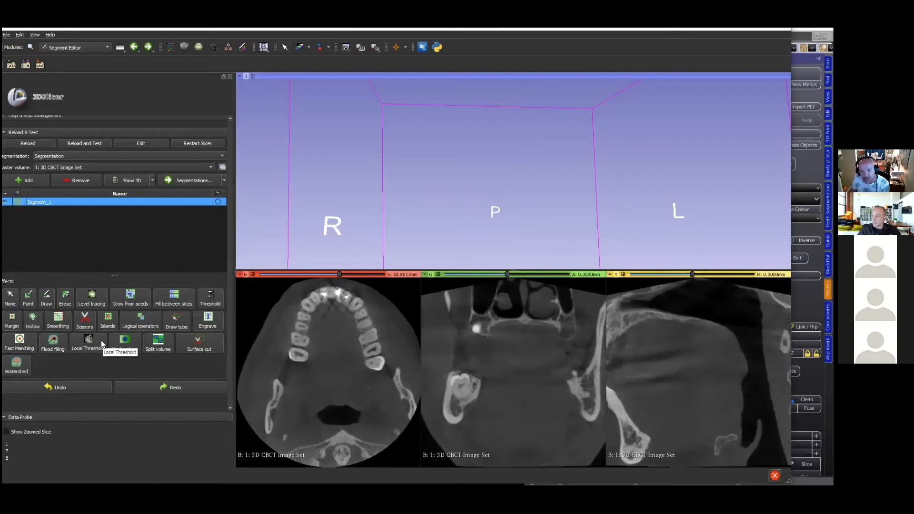
left_click(209, 299)
scroll(186, 333, "down", 5)
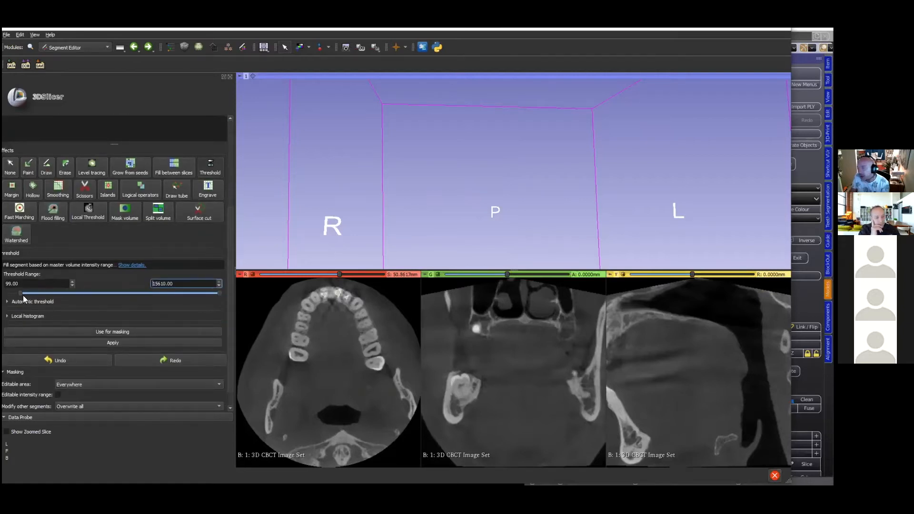
left_click_drag(352, 270, 361, 141)
left_click(20, 292)
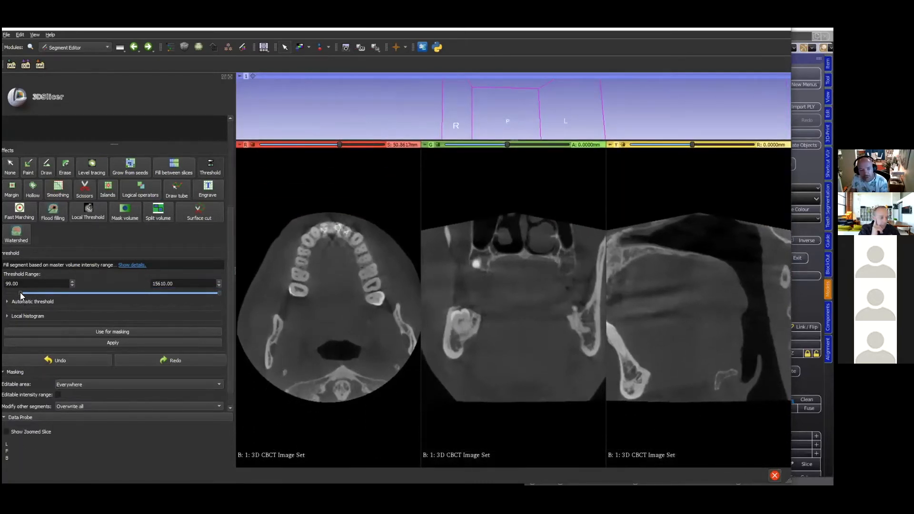
left_click_drag(22, 293, 29, 293)
left_click_drag(33, 292, 30, 291)
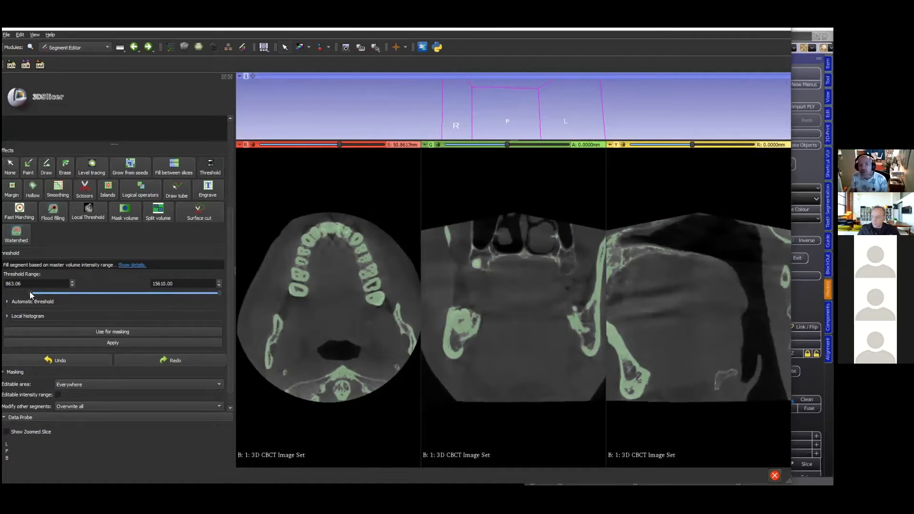
left_click_drag(29, 292, 19, 292)
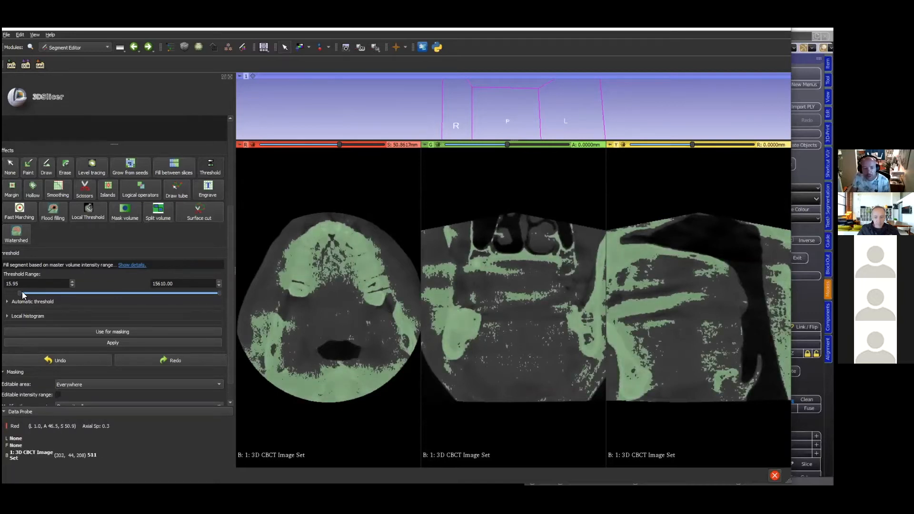
left_click_drag(25, 292, 30, 295)
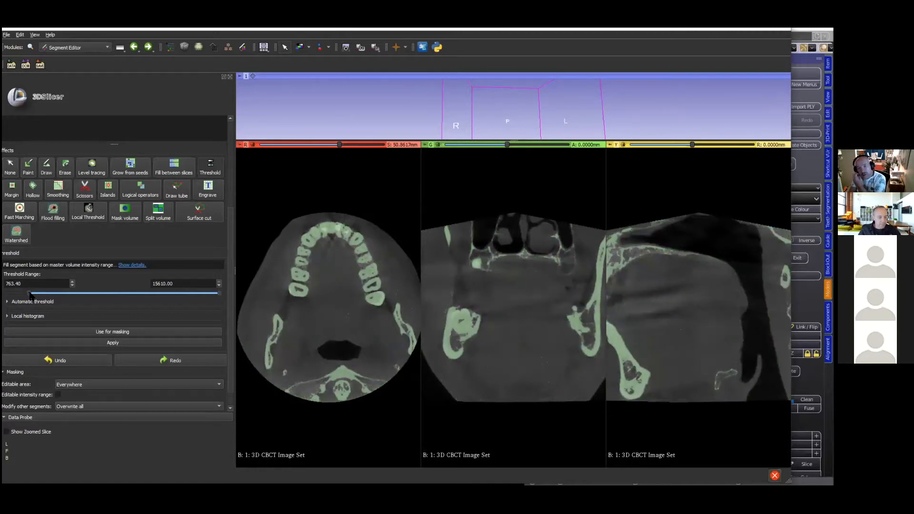
- Turn on the crosshair and examine the threshold coverage around the upper front teeth in all three slice views
left_click(395, 47)
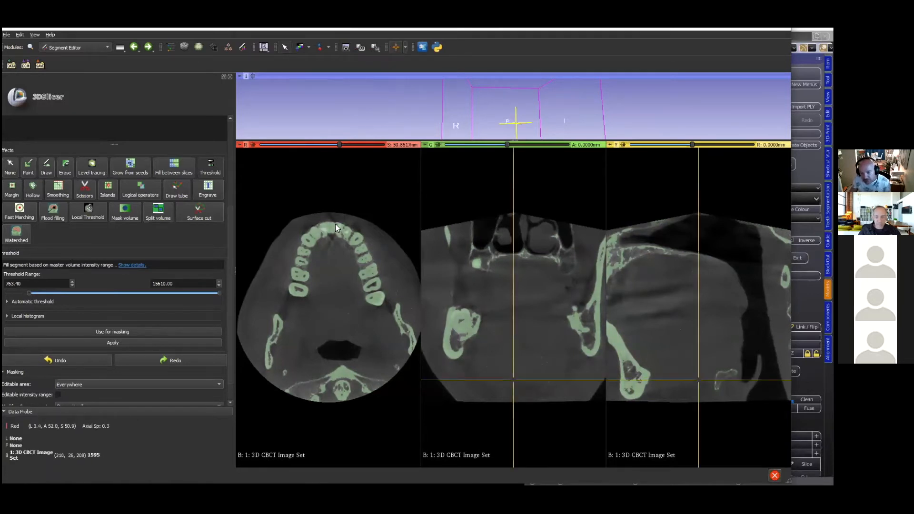
key("shift")
key("shift")
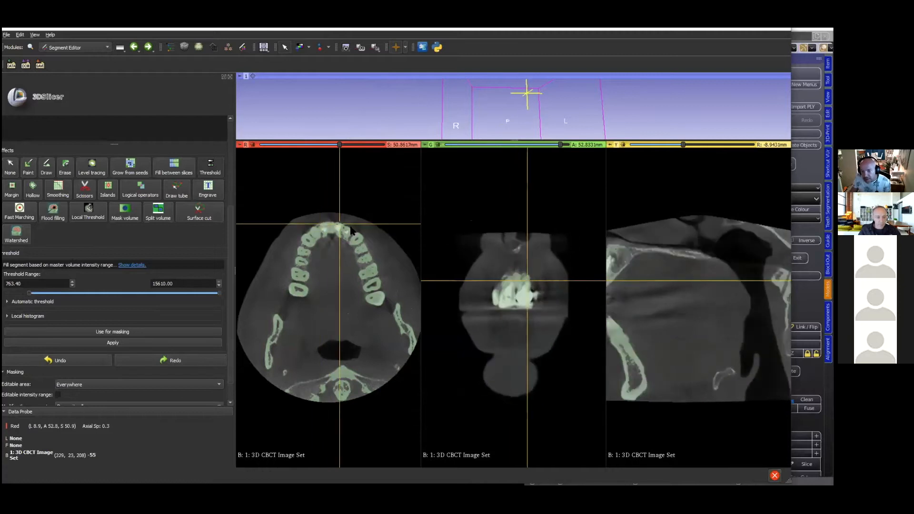
key("shift")
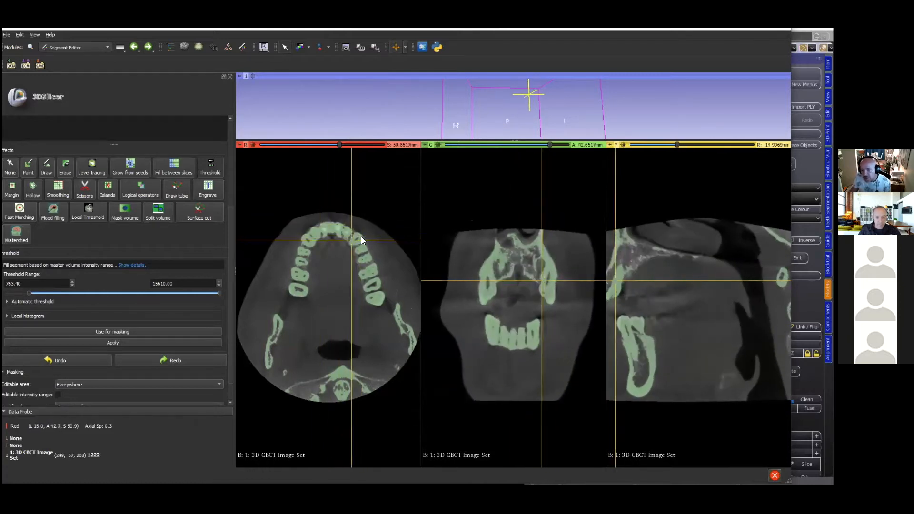
key("shift")
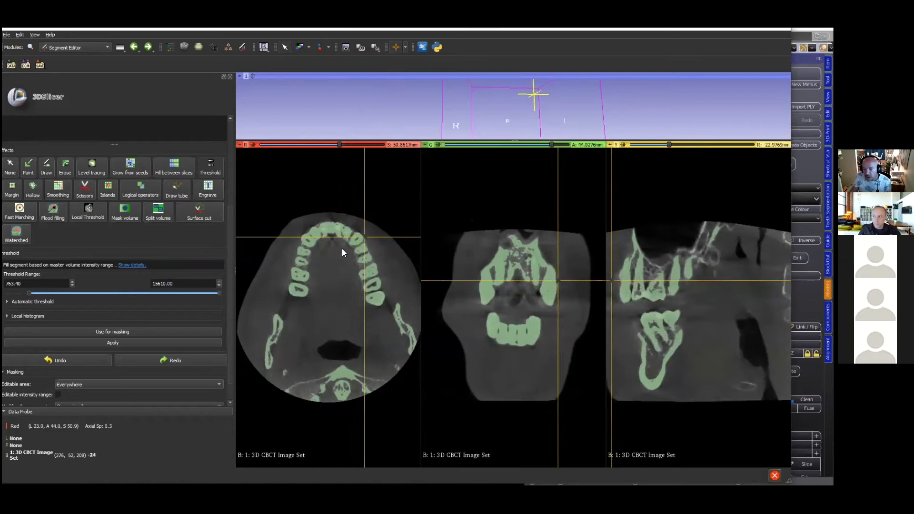
key("shift")
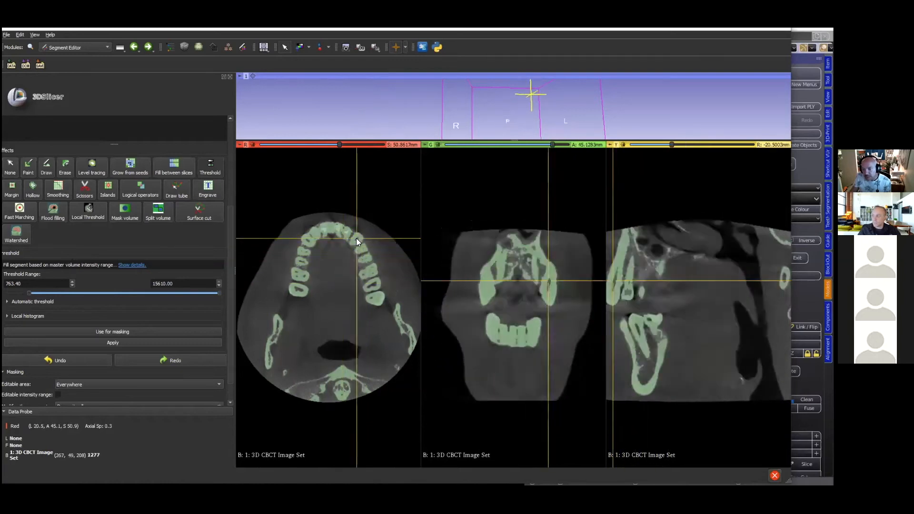
key("shift")
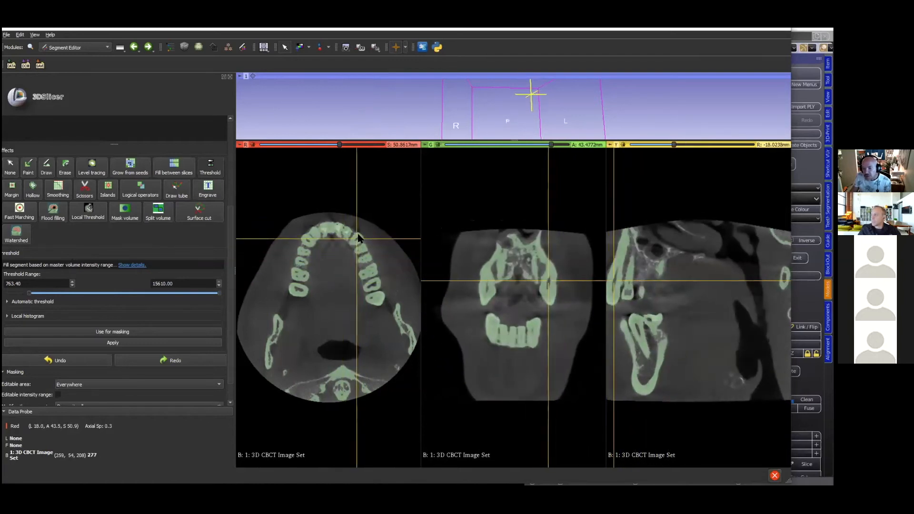
- Raise the segment's lower threshold to 1012.55, checking the coverage on an enlarged sagittal slice
right_click_drag(710, 290, 720, 380)
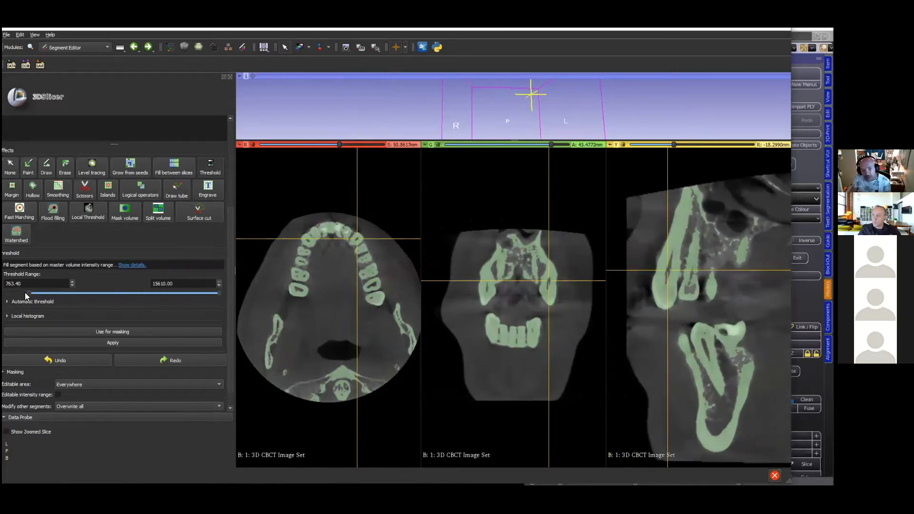
mouse_move(29, 292)
left_mouse_down()
mouse_move(19, 290)
mouse_move(34, 293)
left_mouse_up()
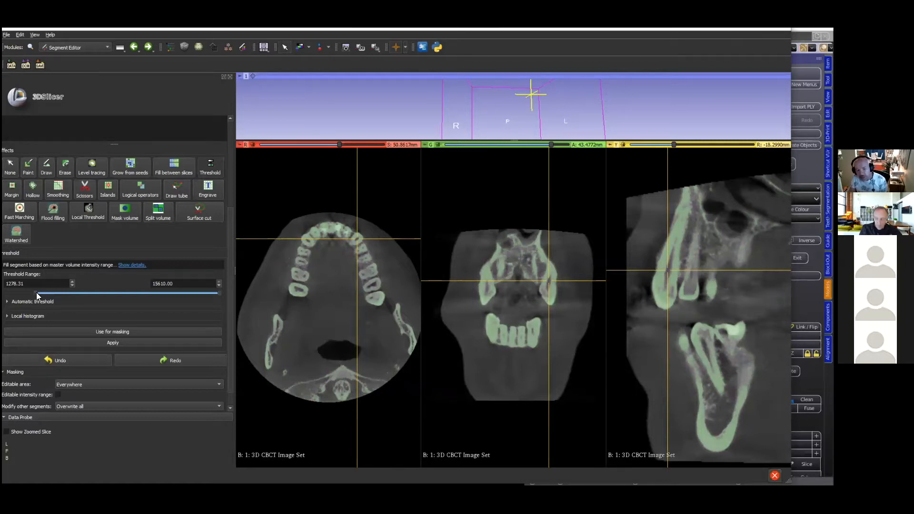
left_click_drag(38, 293, 32, 293)
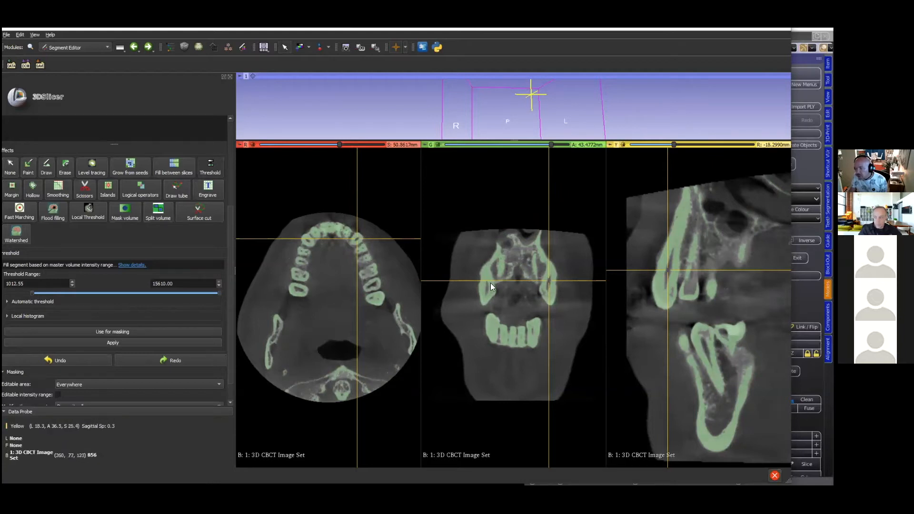
- Apply the threshold to the segment and show the resulting jaw model in an enlarged 3D view
scroll(143, 314, "down", 1)
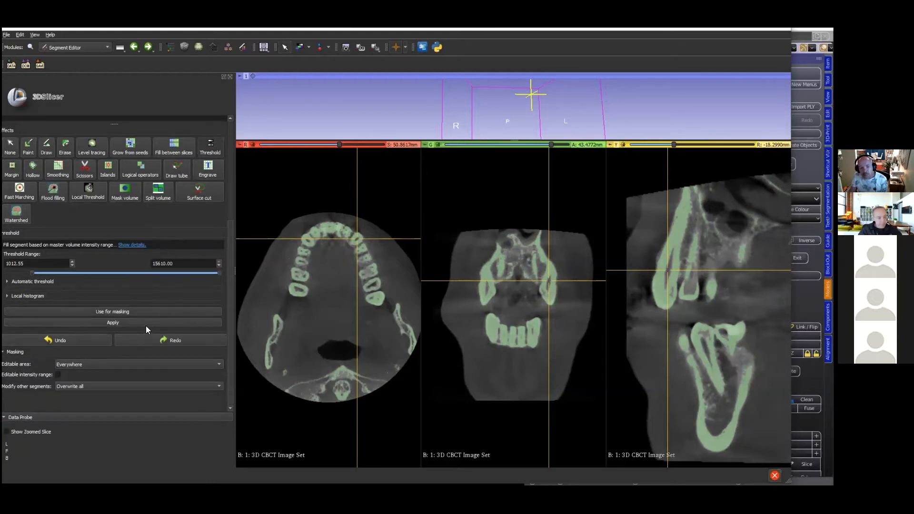
left_click(120, 323)
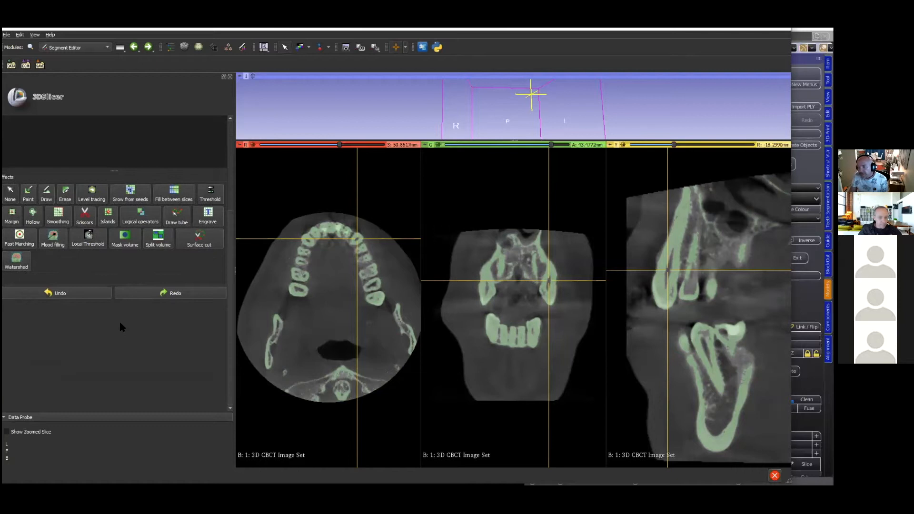
scroll(119, 320, "up", 6)
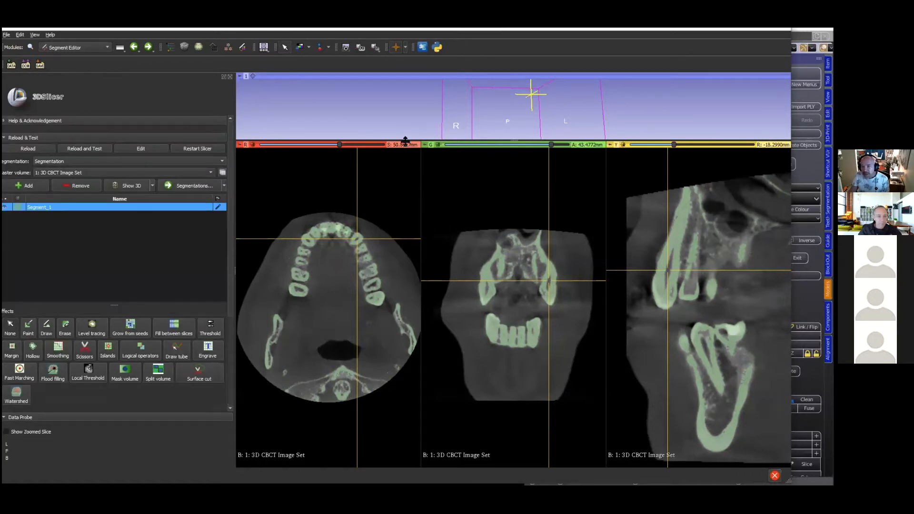
left_click_drag(405, 141, 405, 318)
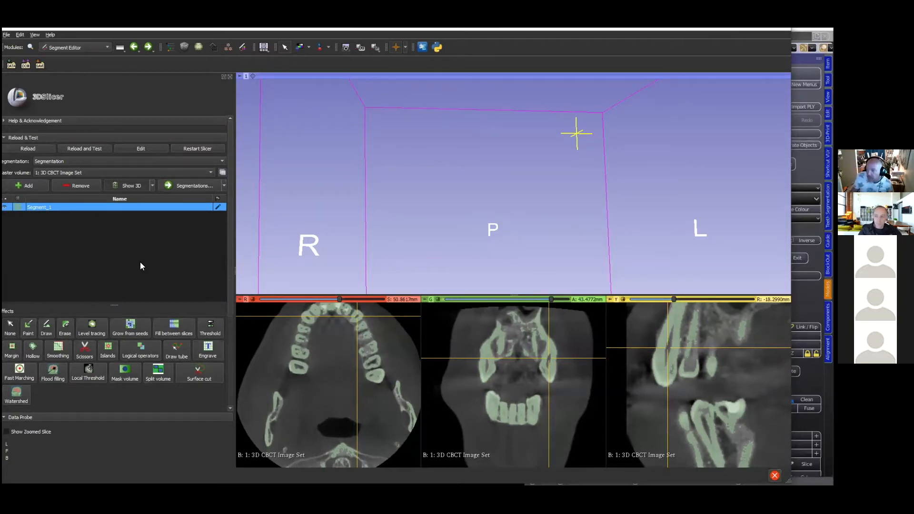
left_click_drag(611, 234, 582, 242)
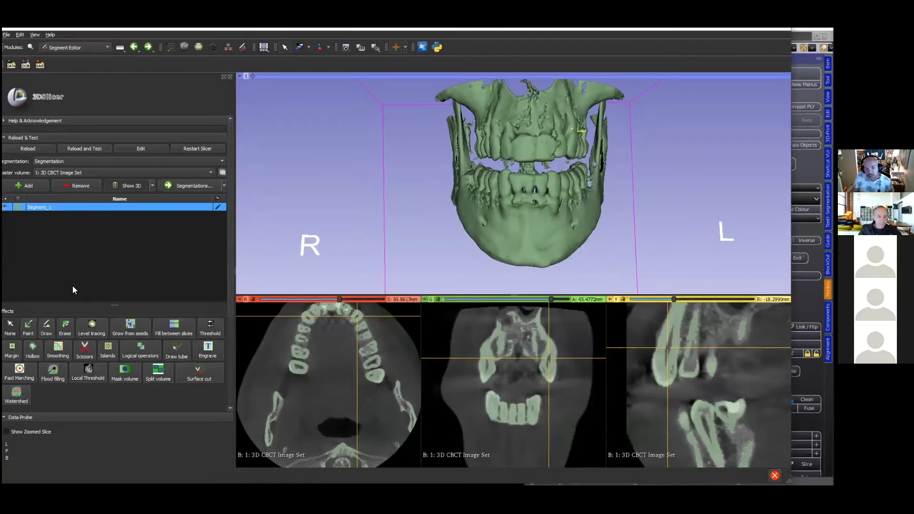
- Cut the segment with free-form Scissors set to Erase outside, keeping only the upper and lower dental arches from the front view
scroll(77, 274, "down", 3)
left_click(81, 274)
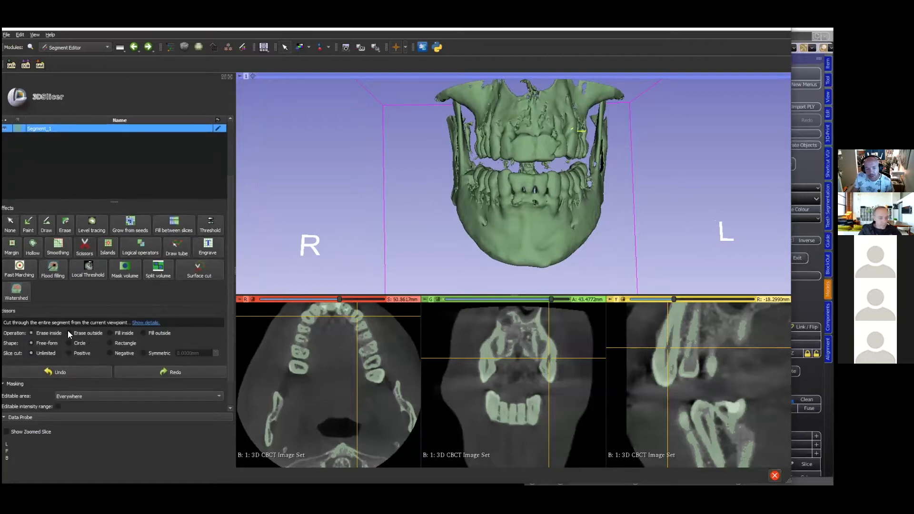
left_click(69, 332)
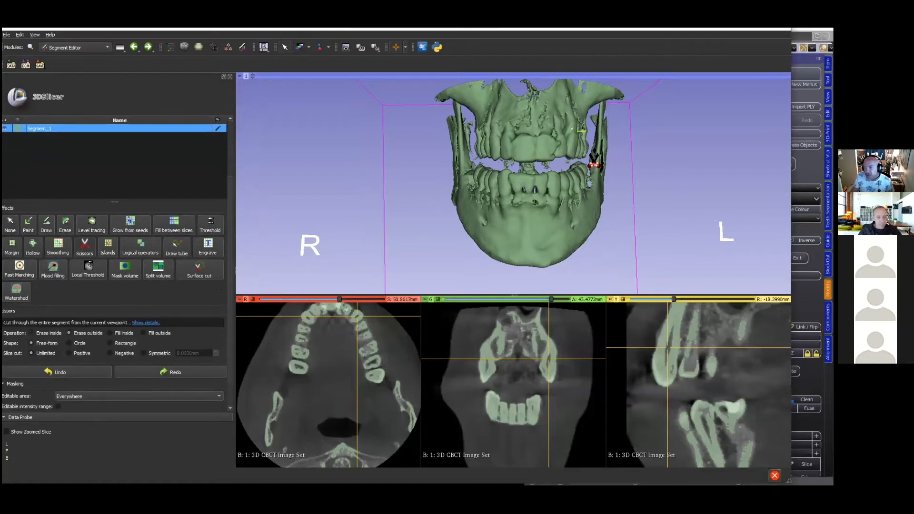
mouse_move(592, 149)
left_mouse_down()
mouse_move(481, 143)
mouse_move(463, 168)
mouse_move(477, 195)
mouse_move(509, 201)
mouse_move(595, 180)
mouse_move(605, 152)
left_mouse_up()
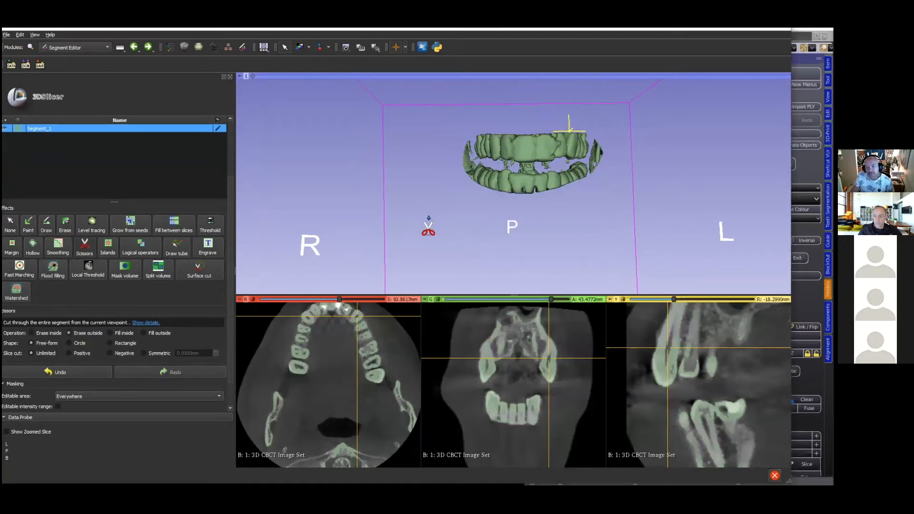
- Set up the segment's export to files in STL format with the RAS coordinate system
scroll(151, 286, "down", 2)
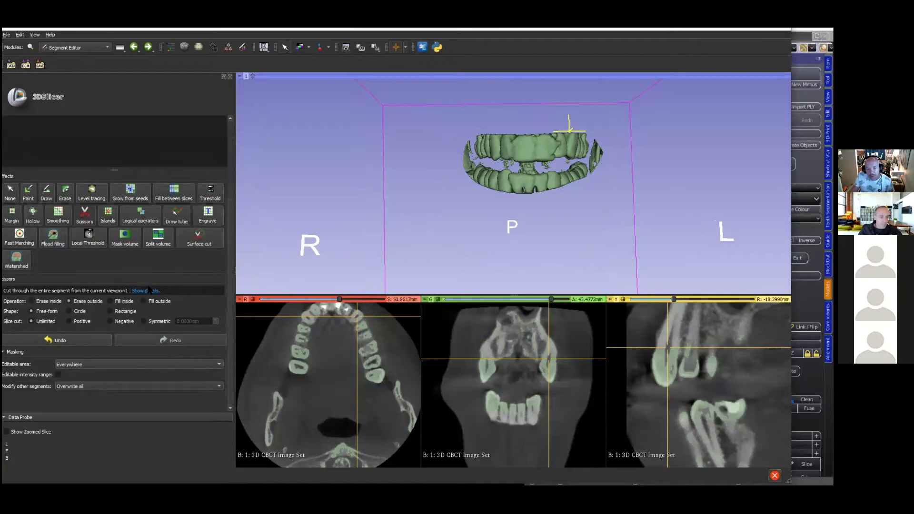
scroll(29, 284, "up", 3)
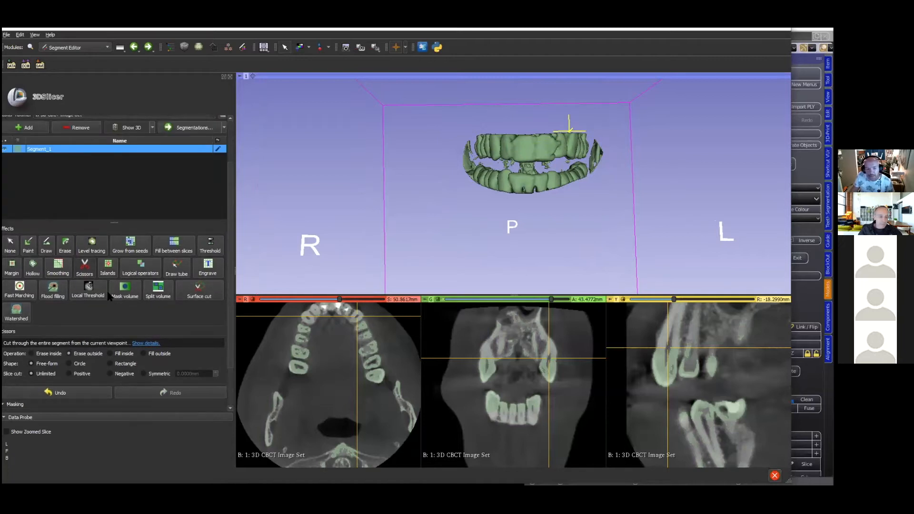
scroll(109, 295, "down", 3)
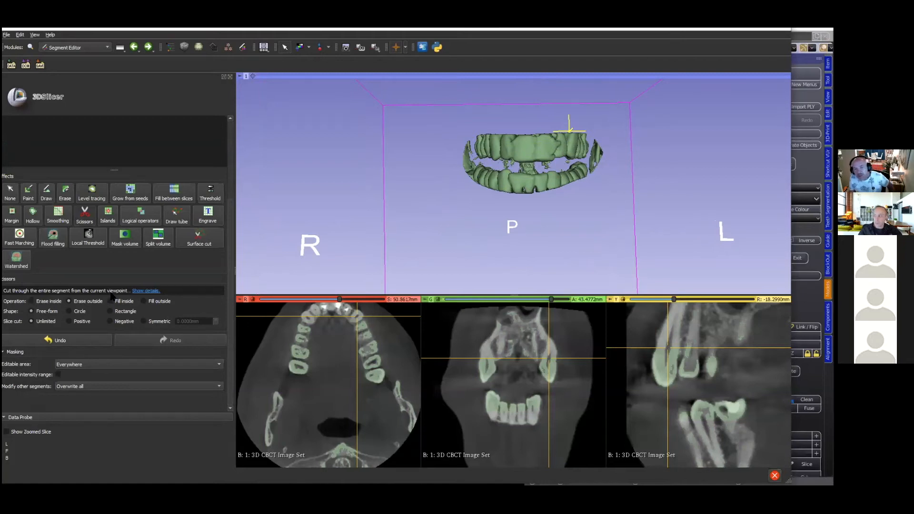
scroll(148, 224, "up", 6)
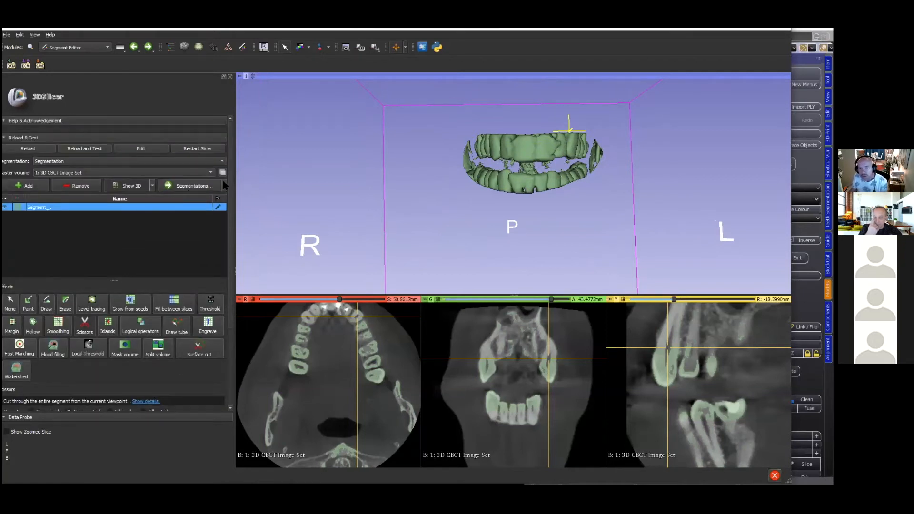
left_click(224, 185)
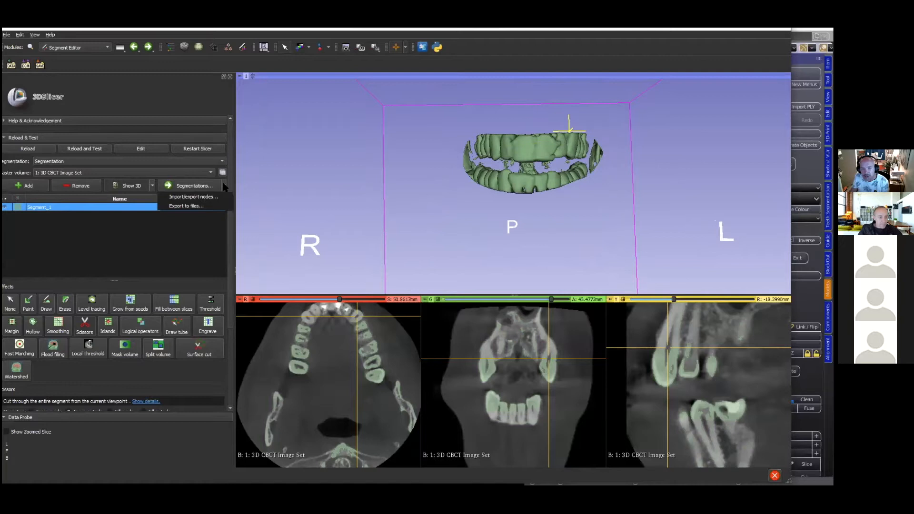
left_click(183, 206)
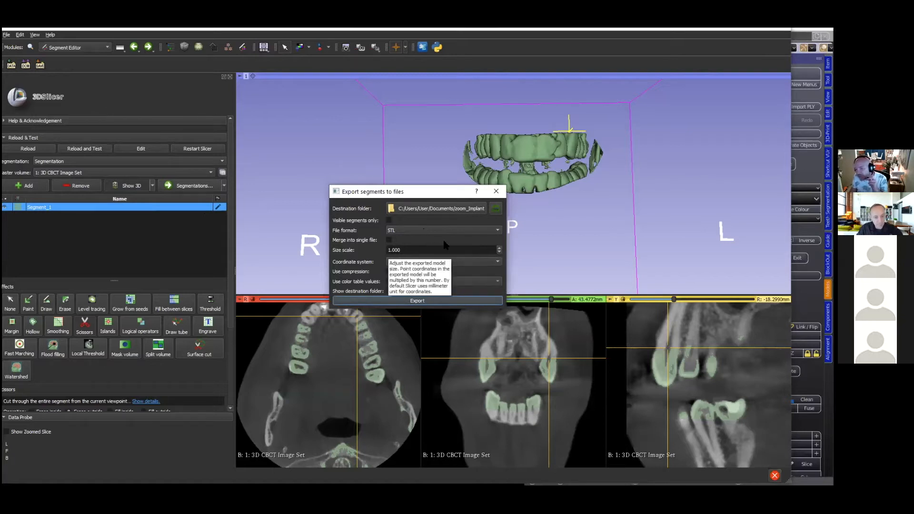
left_click(497, 262)
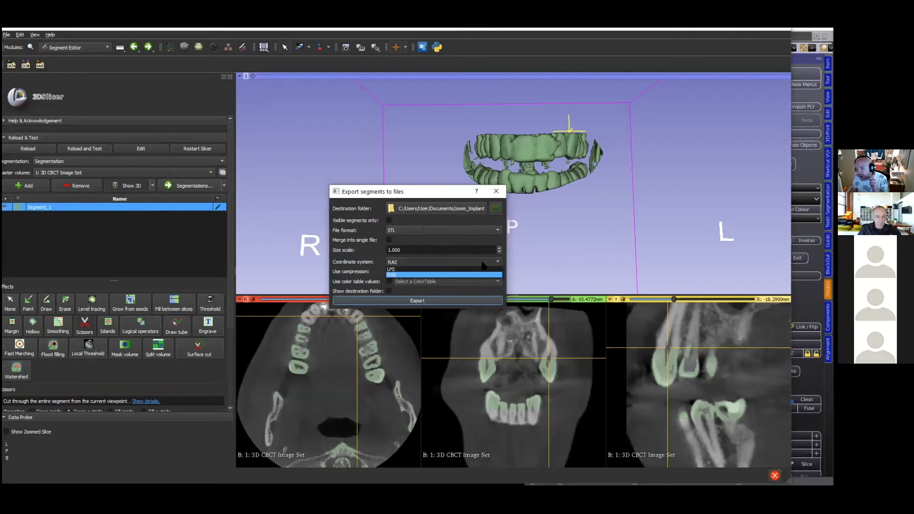
left_click(408, 276)
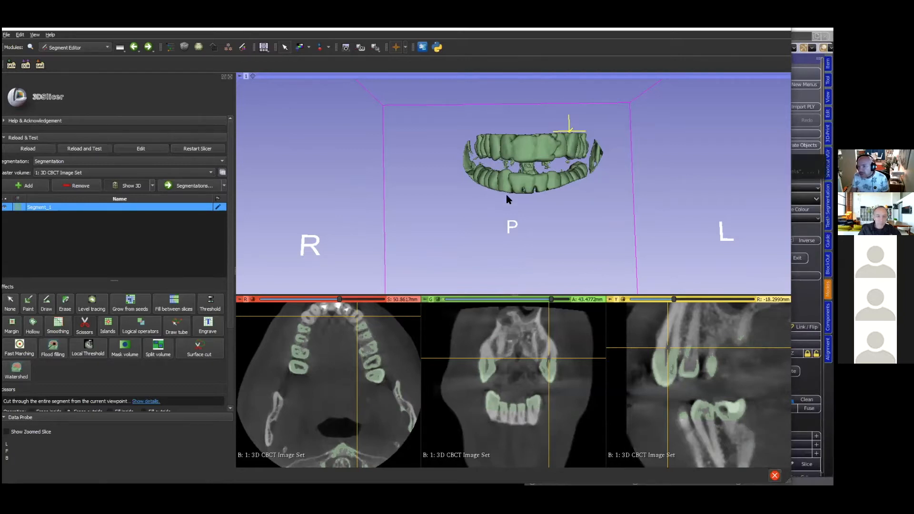
- Resize the 3D Slicer and Blender windows so both applications can be used side by side
left_click_drag(791, 190, 428, 190)
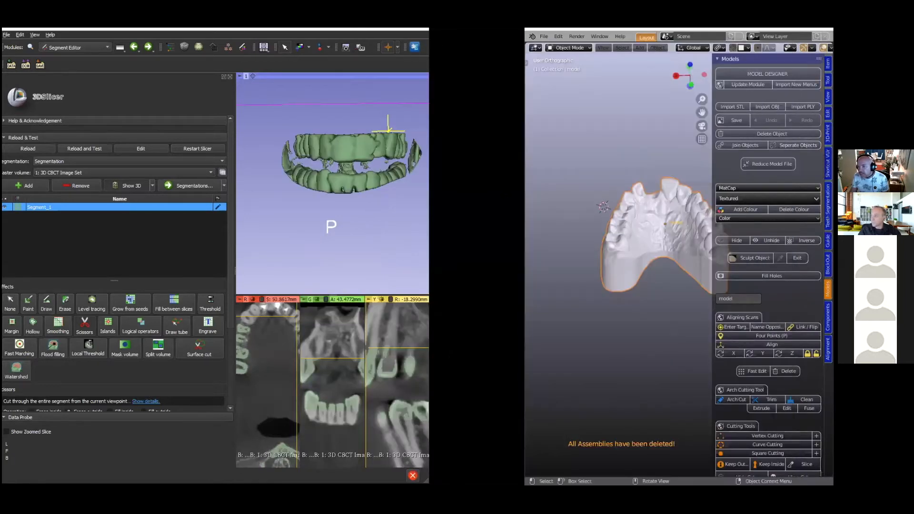
left_click_drag(524, 212, 323, 213)
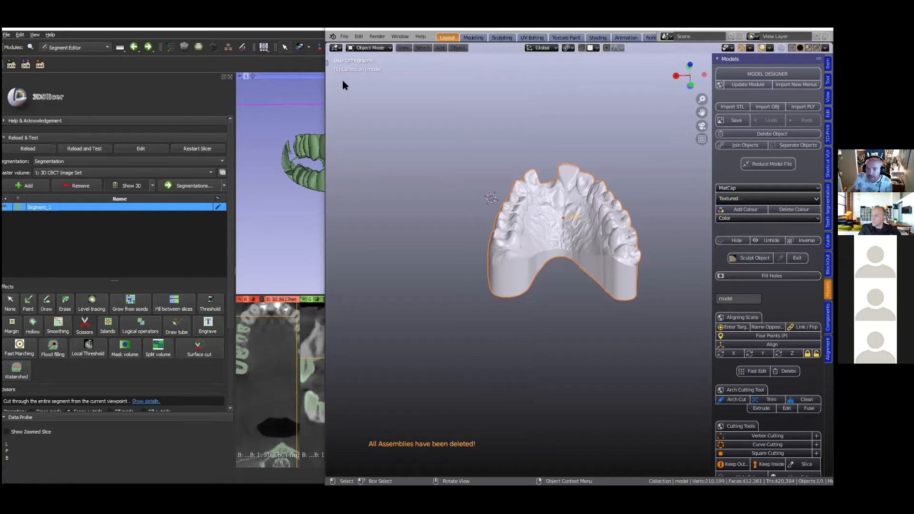
left_click(344, 36)
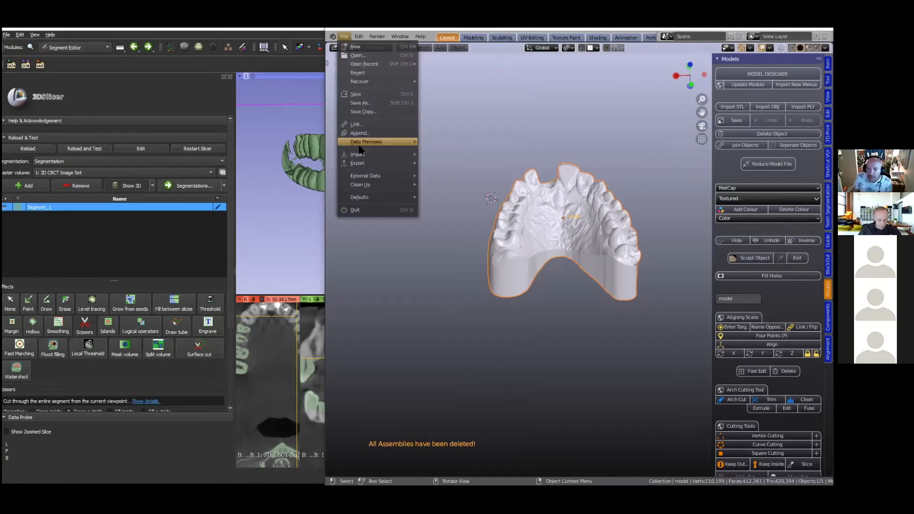
mouse_move(357, 155)
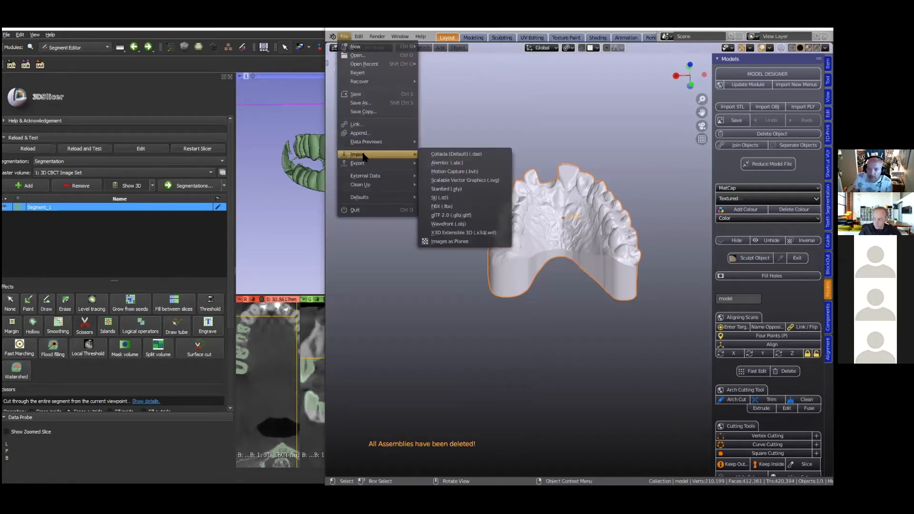
left_click(450, 197)
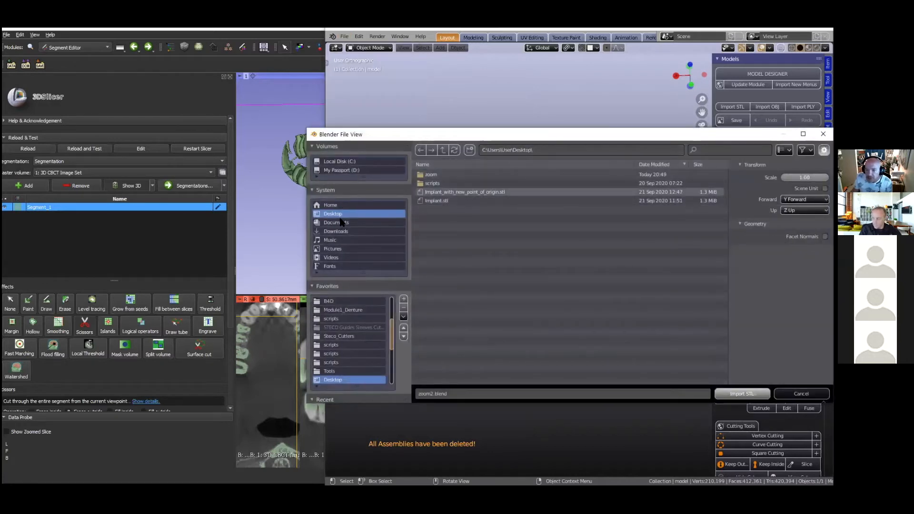
double_click(430, 175)
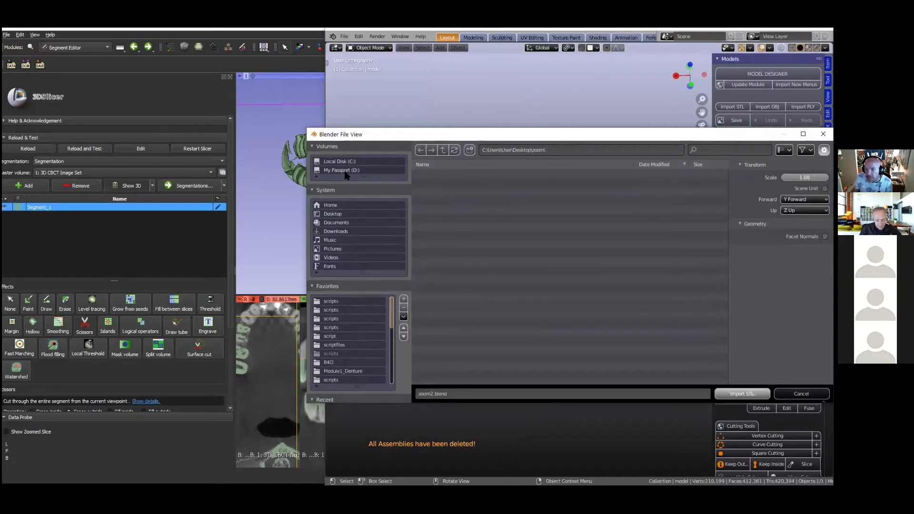
left_click(342, 214)
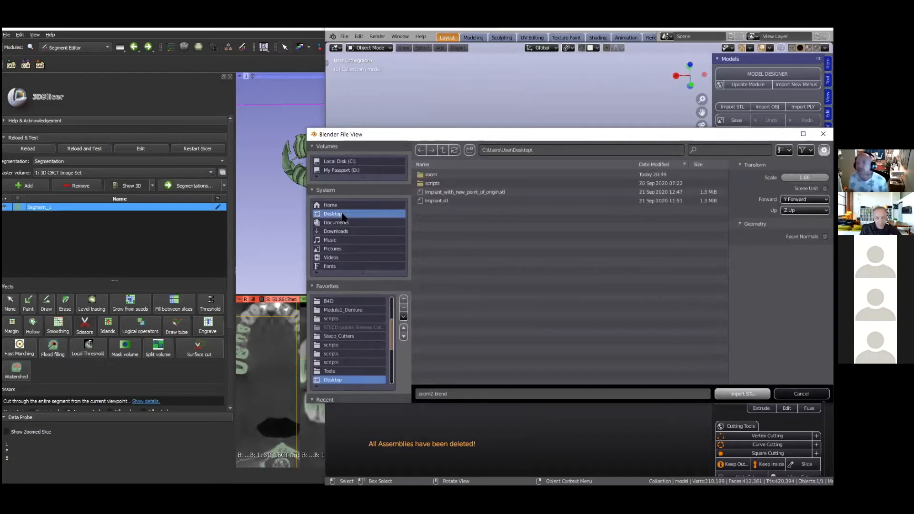
left_click(443, 183)
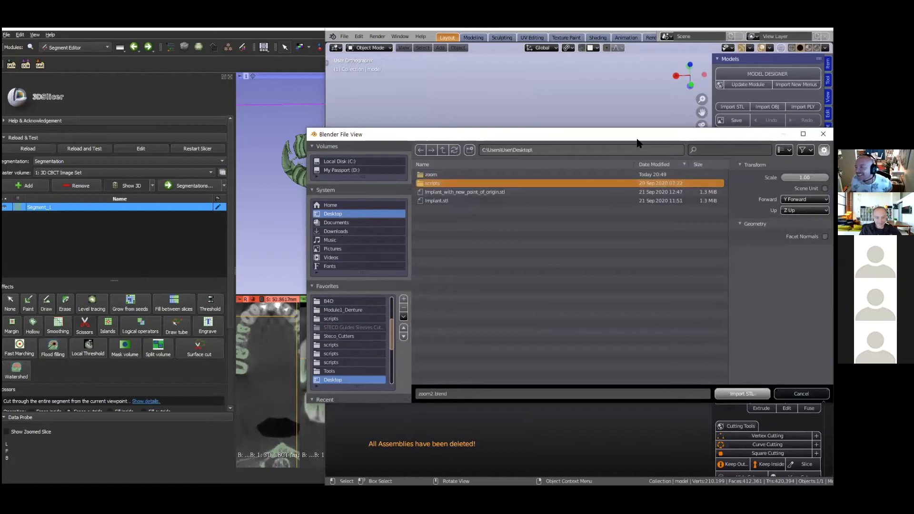
left_click_drag(636, 136, 552, 140)
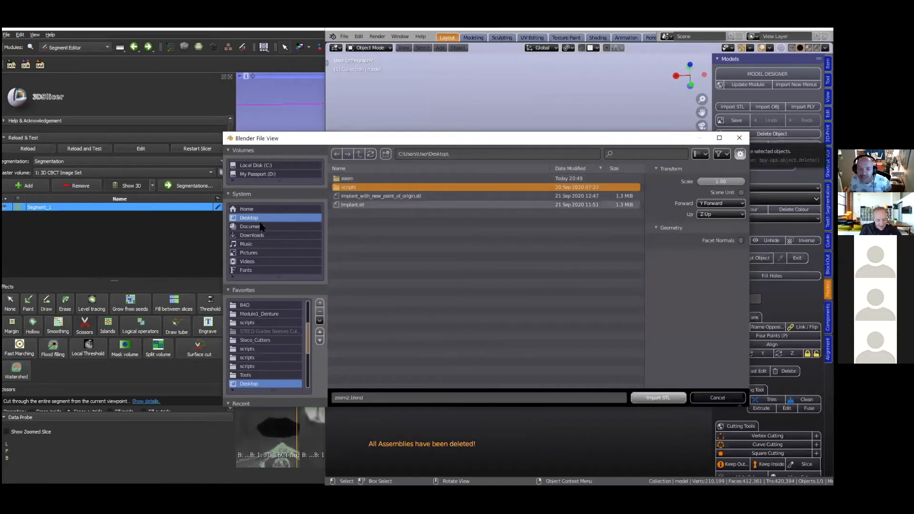
left_click(379, 181)
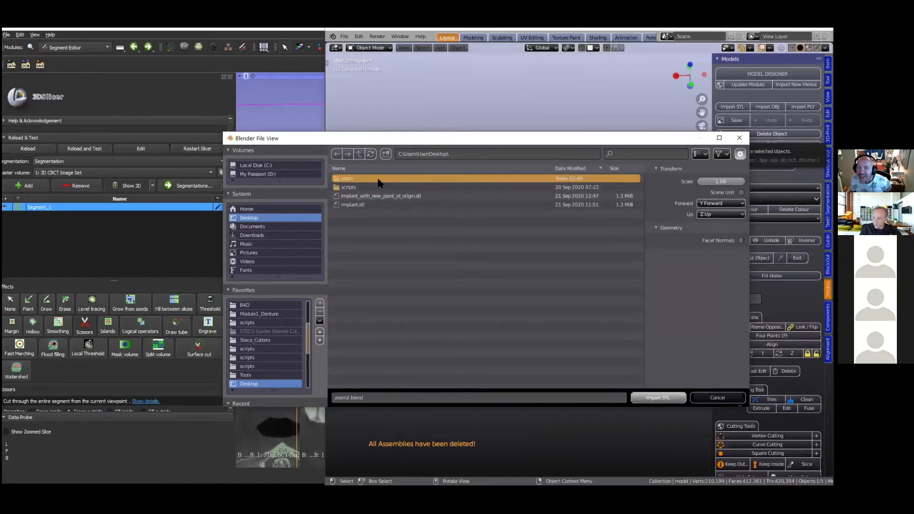
left_click(739, 138)
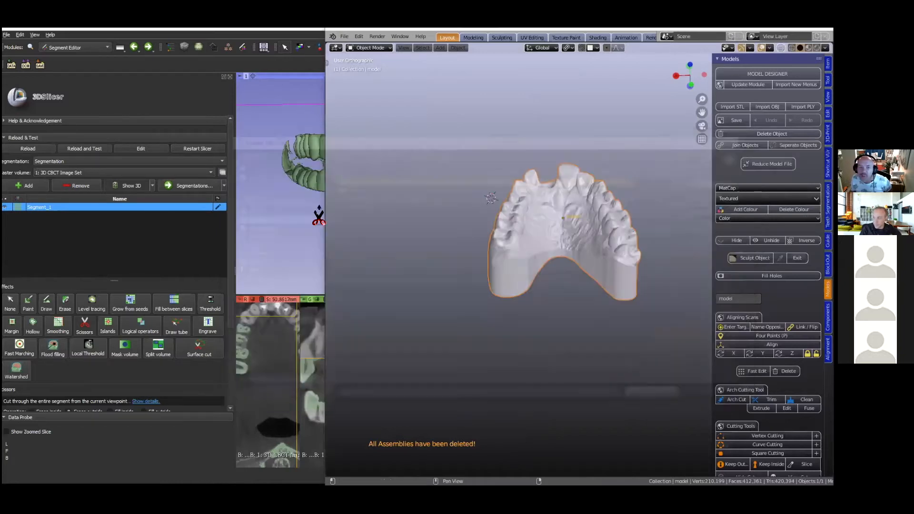
- Return to 3D Slicer and set the segment export's destination folder to C:/Users/User/Desktop/zoom
left_click(224, 186)
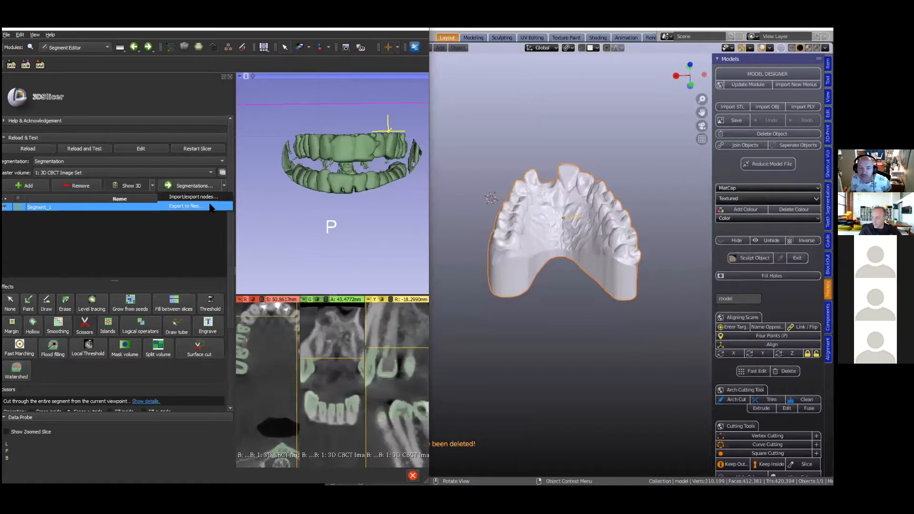
left_click(212, 206)
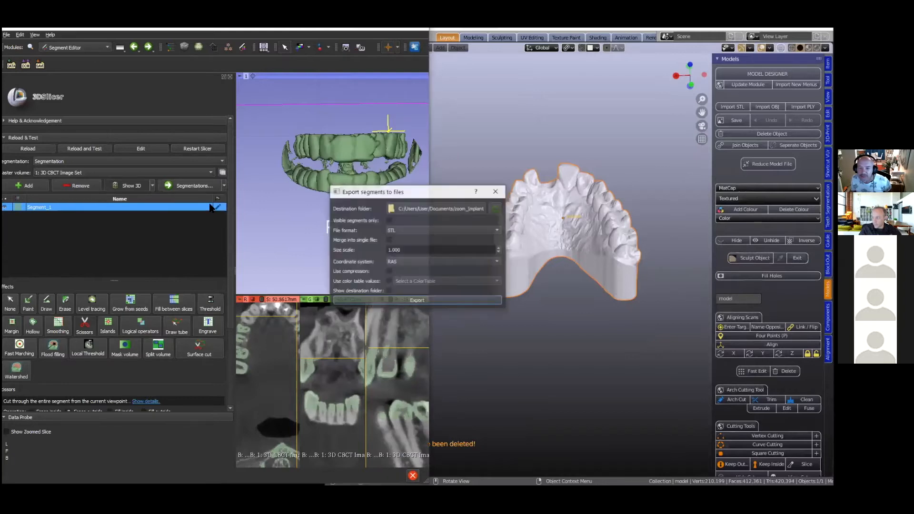
left_click(449, 209)
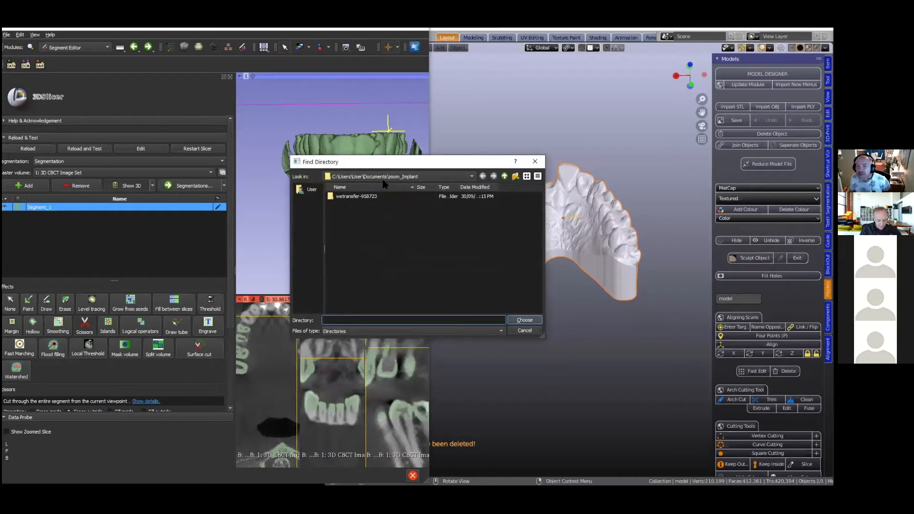
left_click(471, 177)
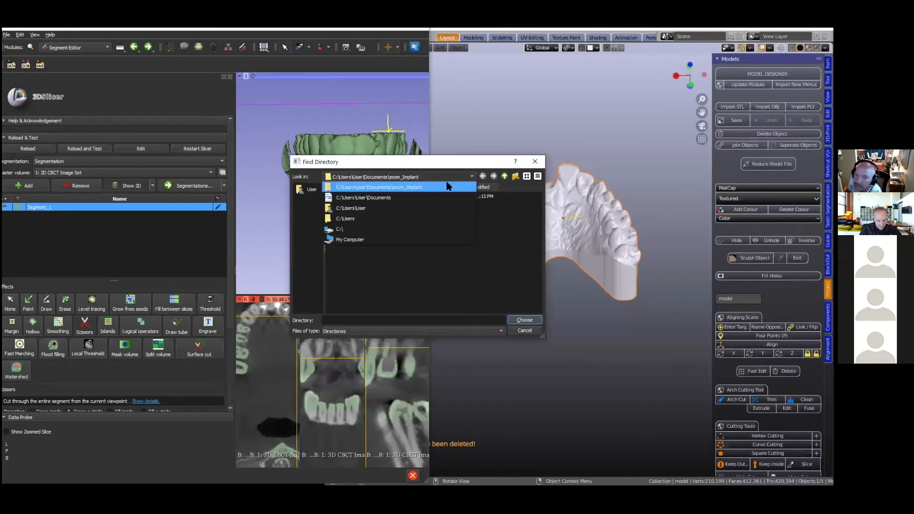
left_click(364, 220)
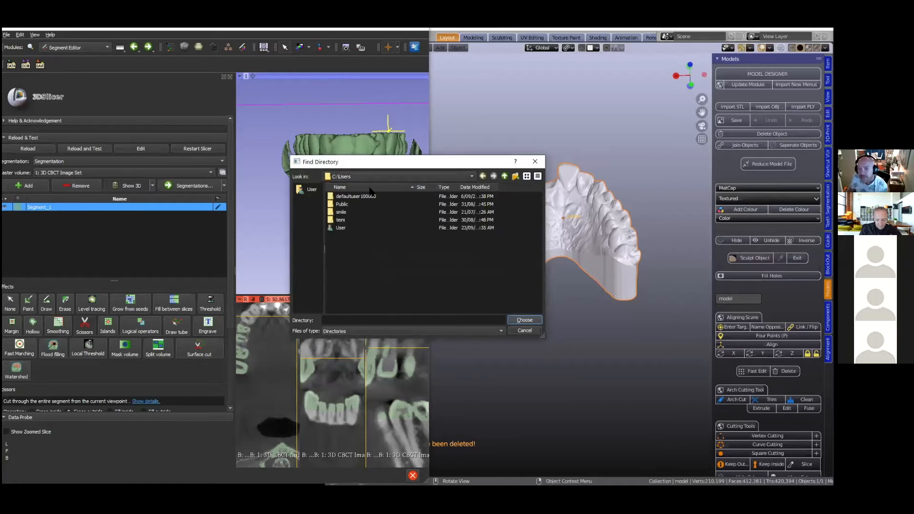
double_click(340, 229)
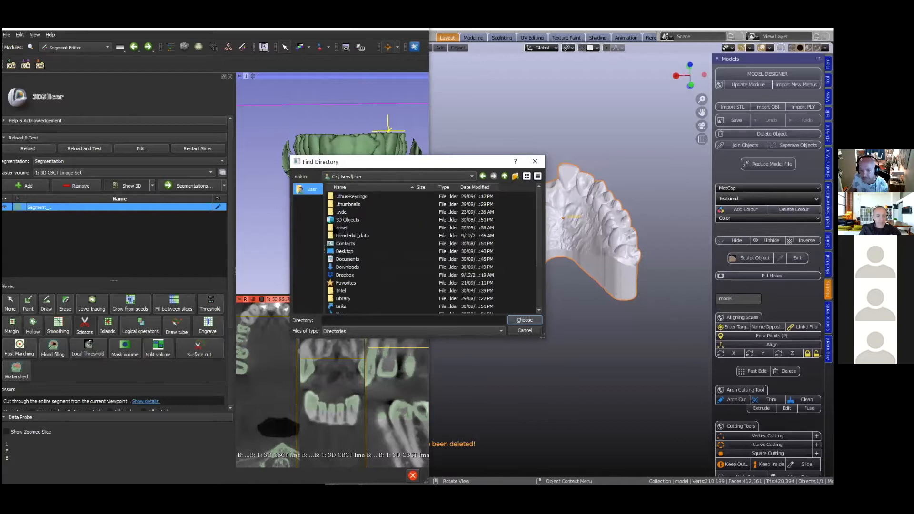
double_click(344, 251)
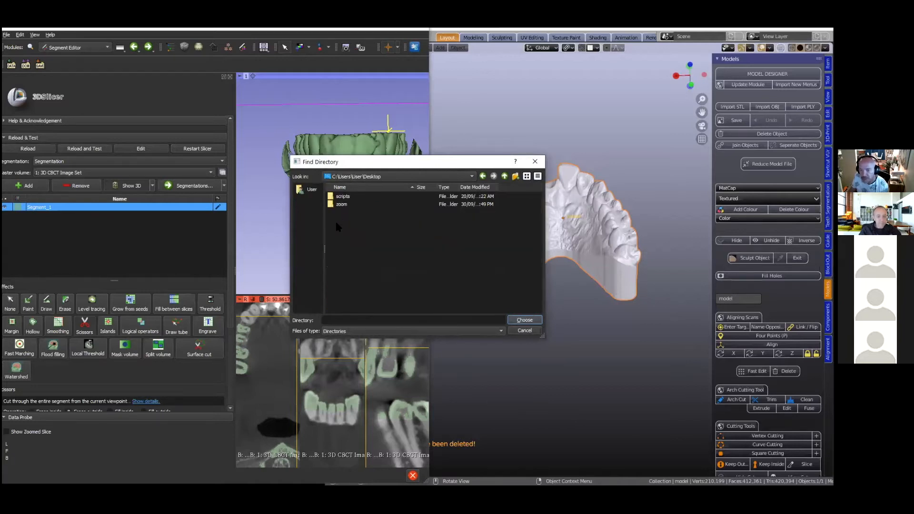
double_click(341, 205)
left_click(522, 320)
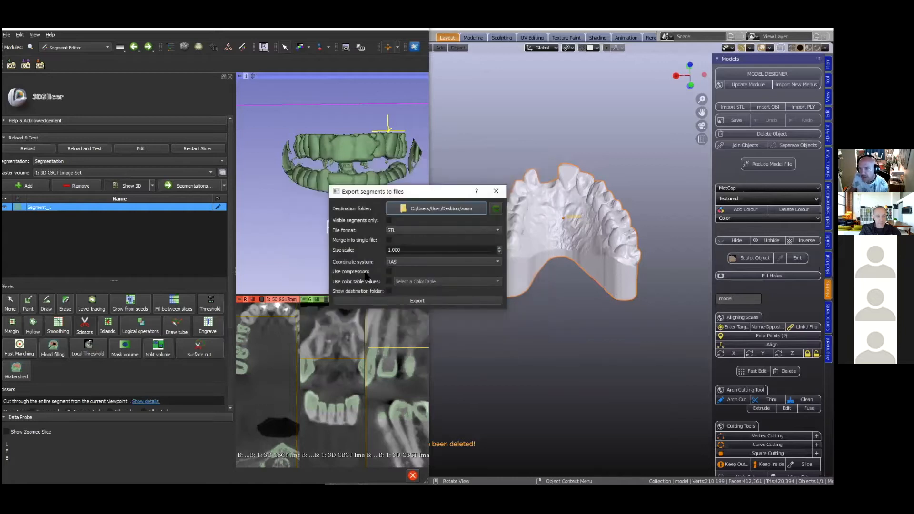
- Export the segment as STL, switch to Blender and import the exported file from the Desktop's zoom folder
left_click(422, 303)
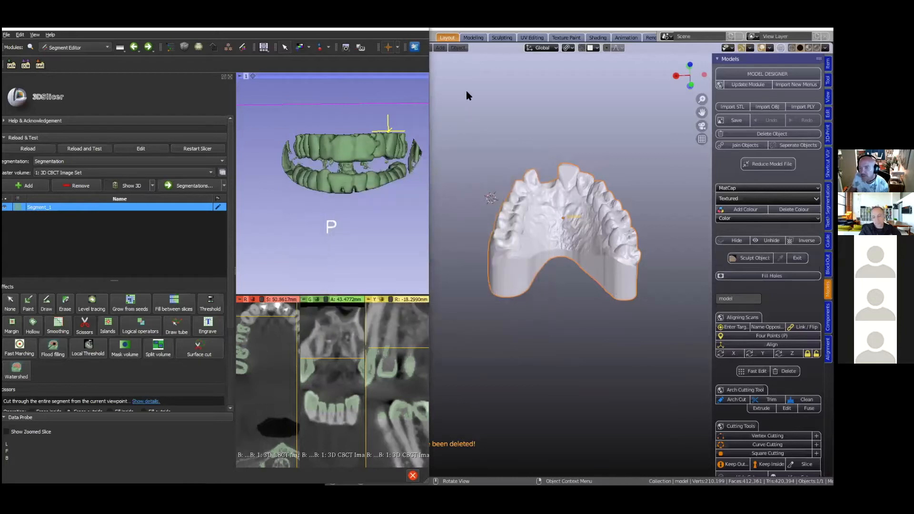
left_click(435, 99)
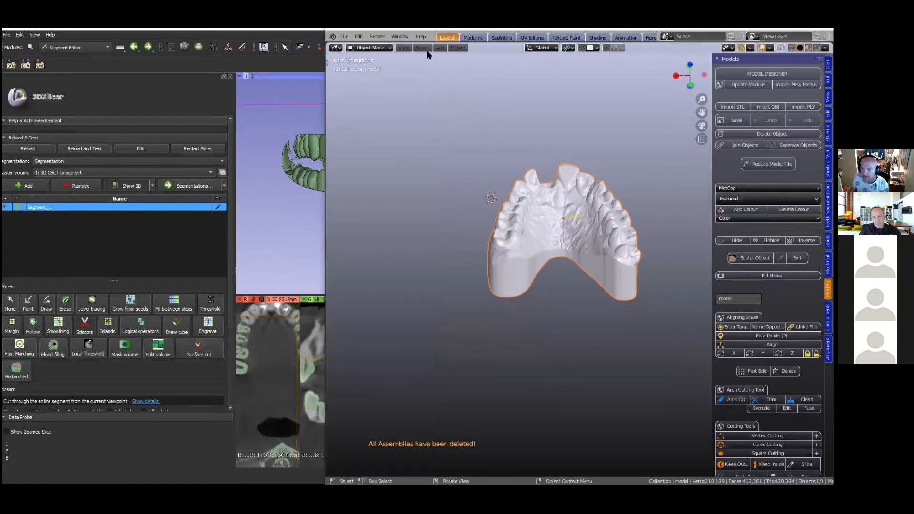
left_click(344, 36)
mouse_move(358, 155)
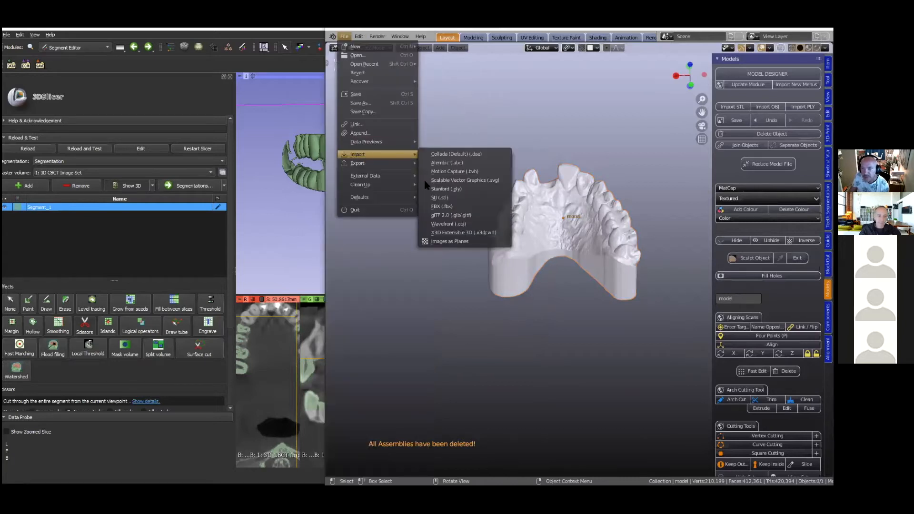
left_click(434, 199)
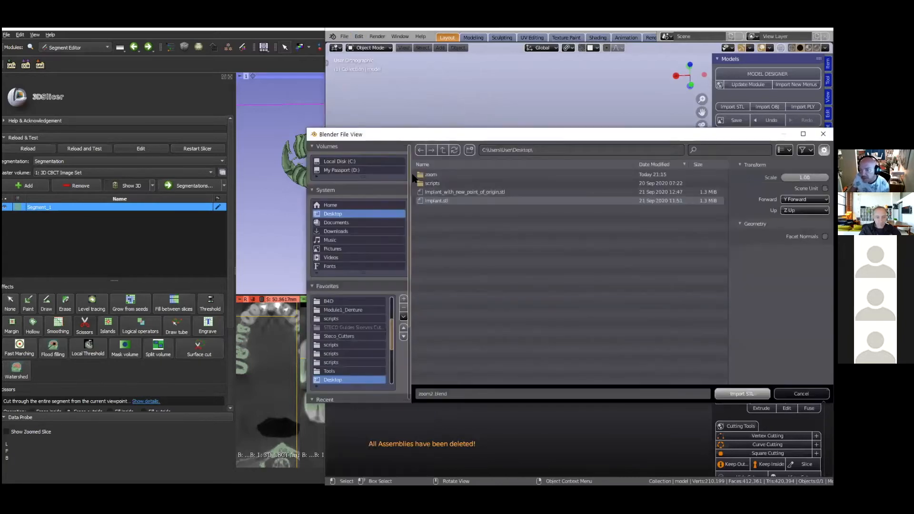
double_click(440, 175)
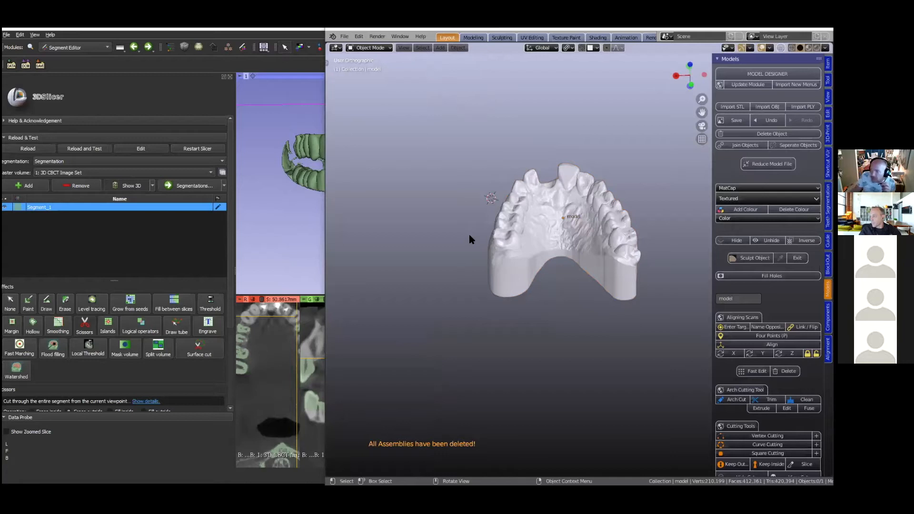
- Compare the imported teeth with the dental model and widen the Blender window across most of the 3D Slicer window
middle_click_drag(461, 257, 497, 232)
scroll(496, 232, "up", 4)
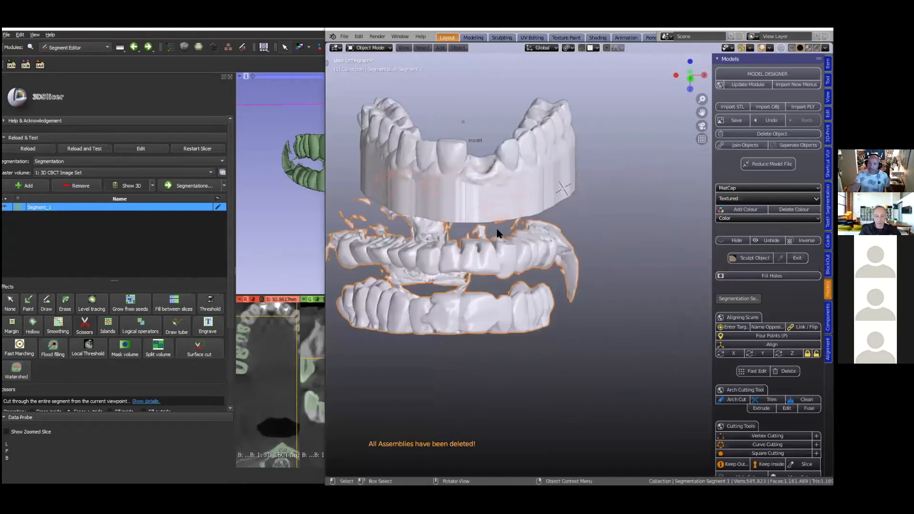
scroll(497, 234, "down", 3)
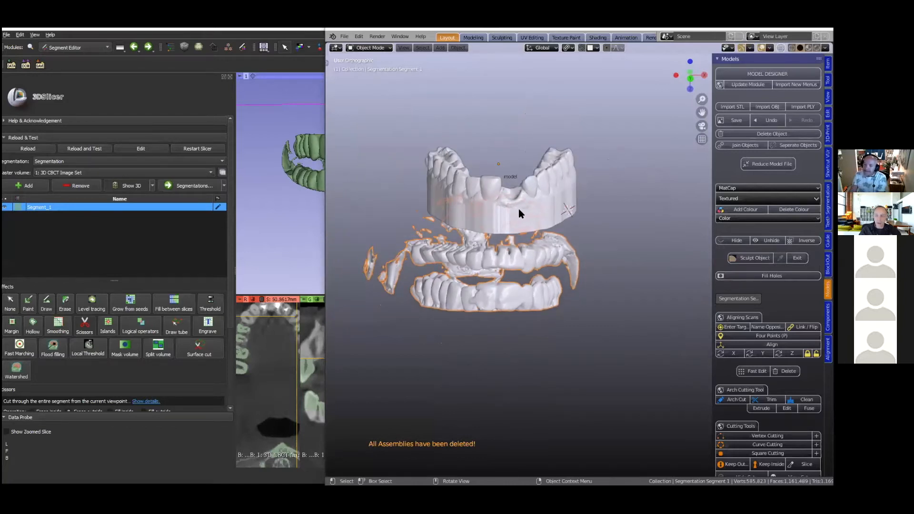
mouse_move(519, 211)
middle_mouse_down()
mouse_move(538, 207)
mouse_move(556, 218)
mouse_move(518, 222)
middle_mouse_up()
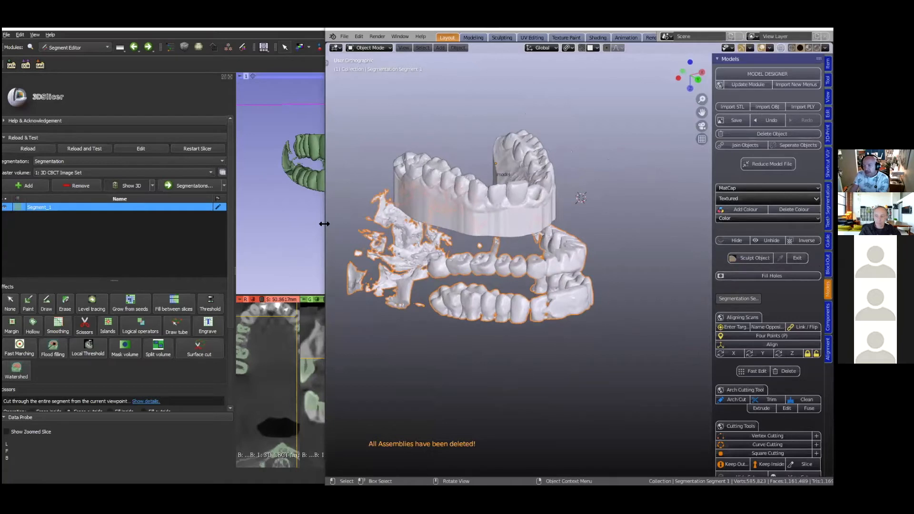
left_click_drag(325, 217, 161, 217)
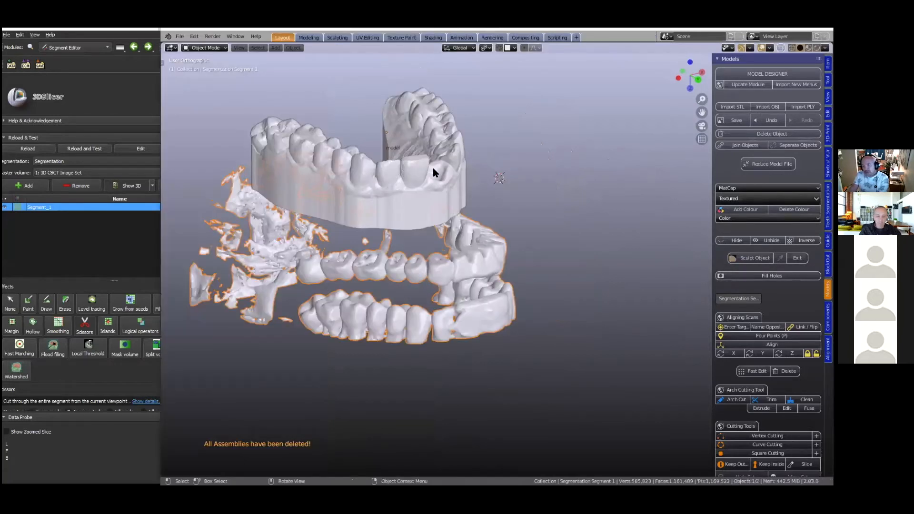
- In the ICP Alignment module, name the dental model as the moving object and the segmented teeth as the destination
middle_click_drag(430, 173, 351, 175)
left_click(351, 175, "shift")
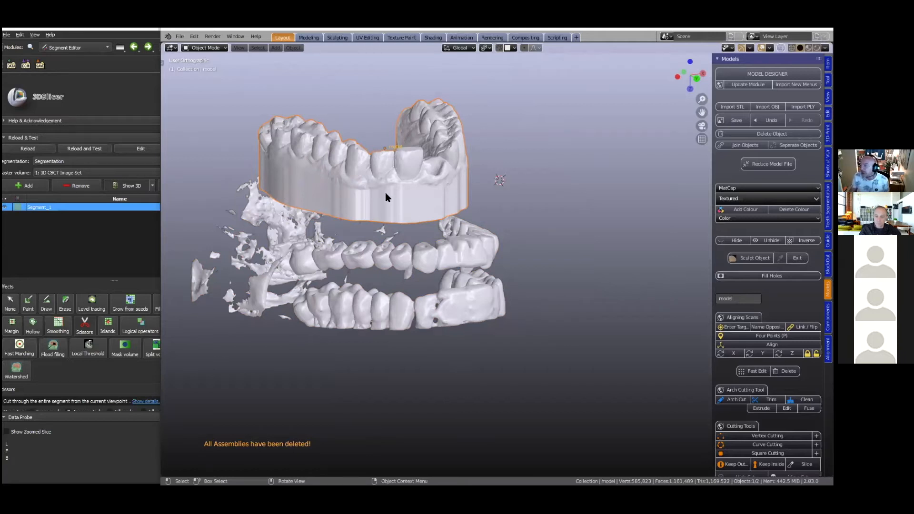
mouse_move(396, 194)
middle_mouse_down()
mouse_move(393, 179)
mouse_move(394, 197)
mouse_move(402, 190)
middle_mouse_up()
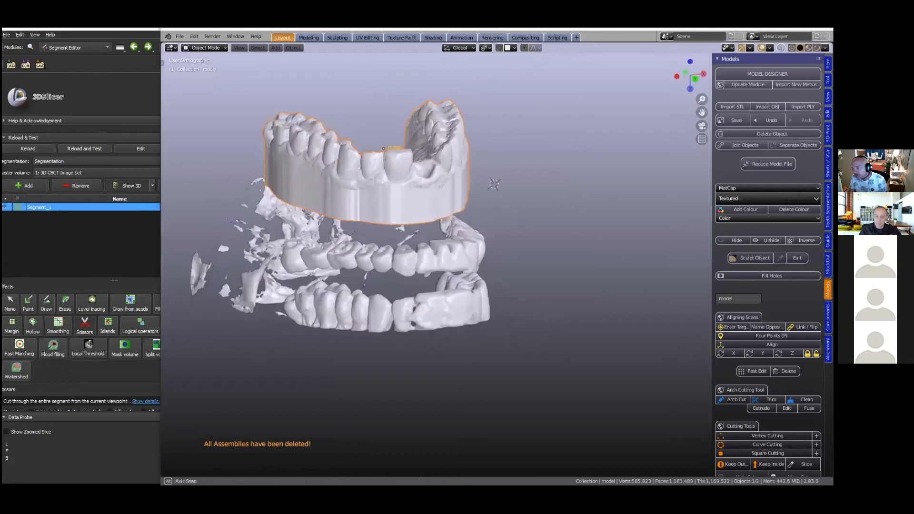
left_click(827, 348)
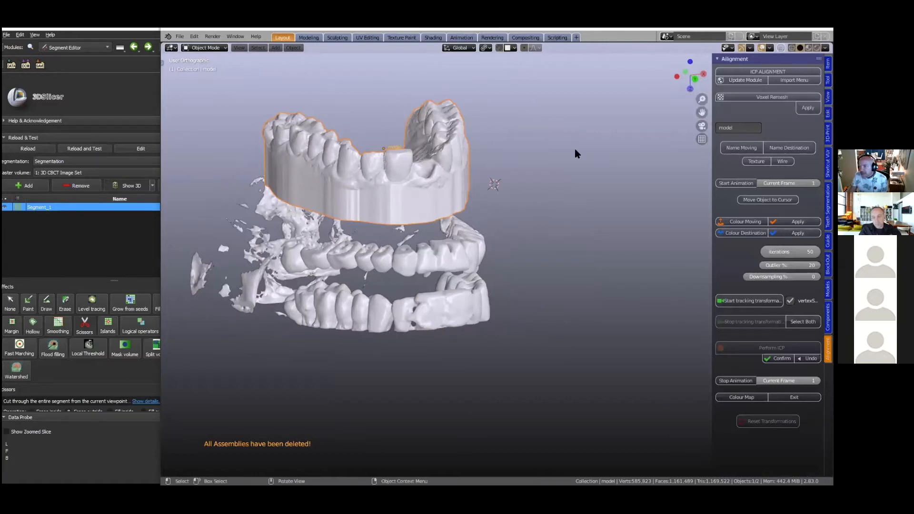
left_click(734, 148)
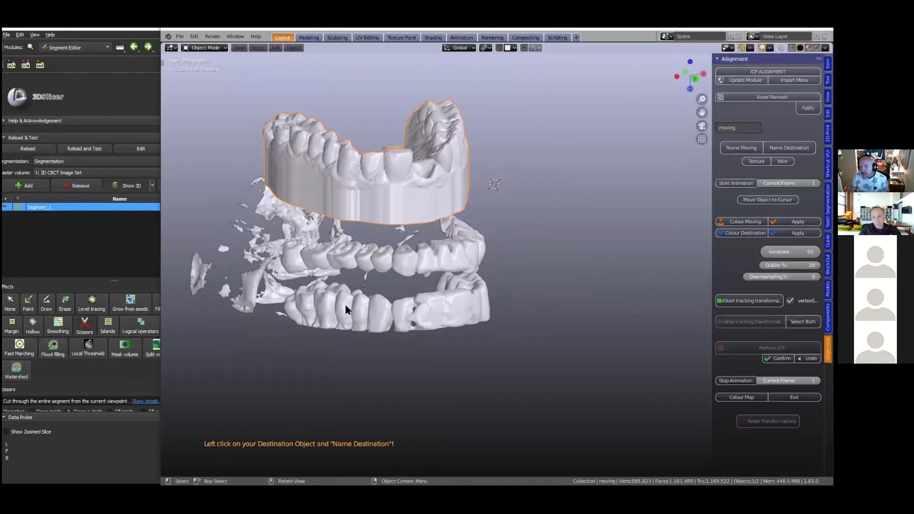
left_click(400, 316)
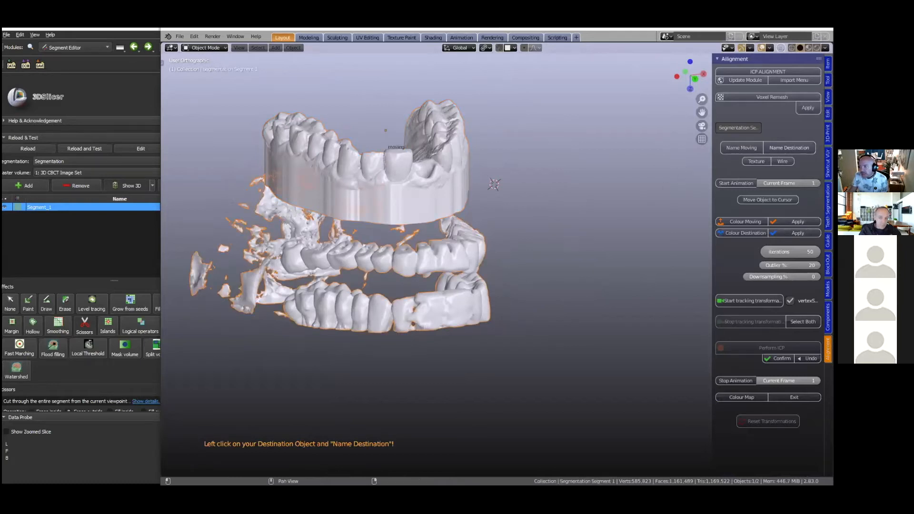
middle_click_drag(445, 281, 452, 232)
middle_click_drag(298, 174, 300, 172)
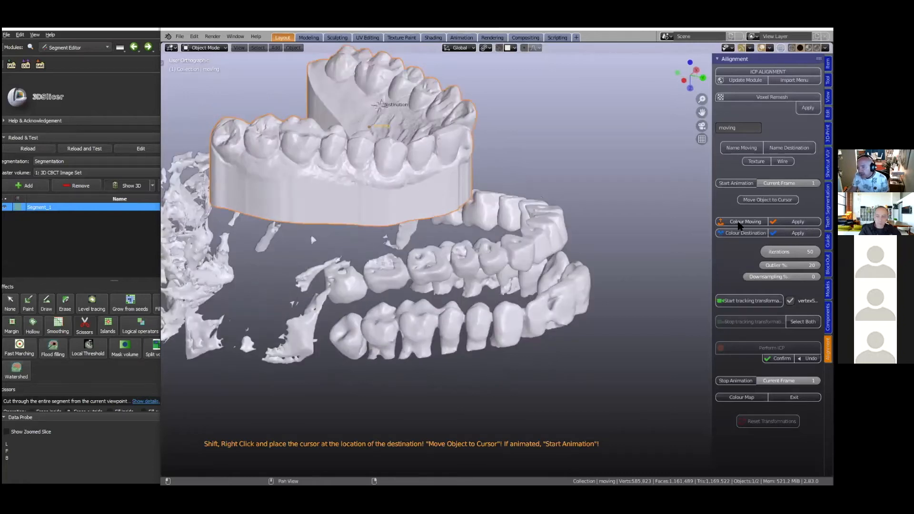
- Start colouring the moving model and circle-select a molar's chewing surface and a front tooth's face on one side
left_click(743, 224)
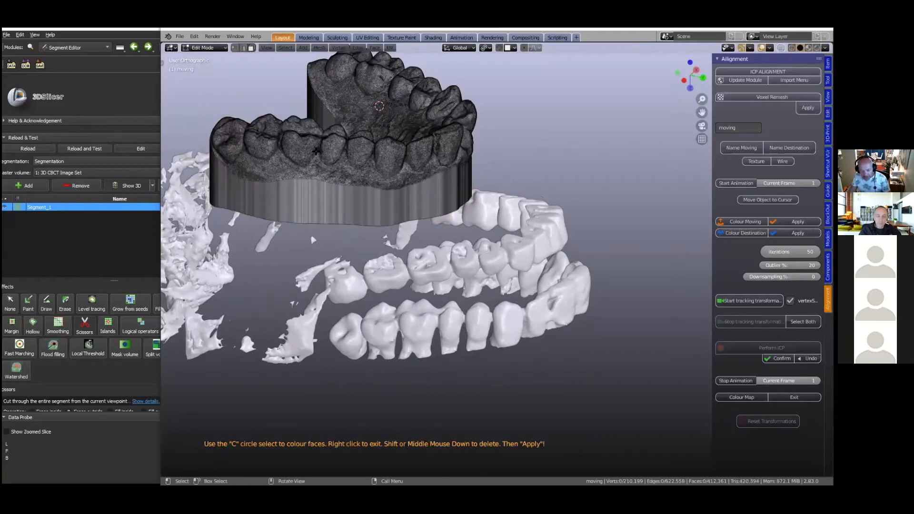
middle_click_drag(315, 151, 305, 131)
key("c")
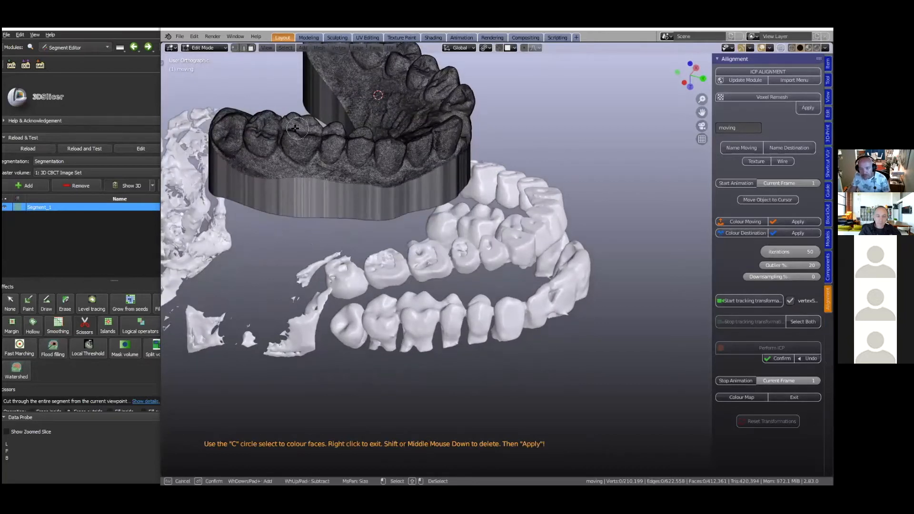
left_click_drag(297, 128, 297, 128)
right_click(300, 128)
middle_click_drag(375, 183, 384, 153)
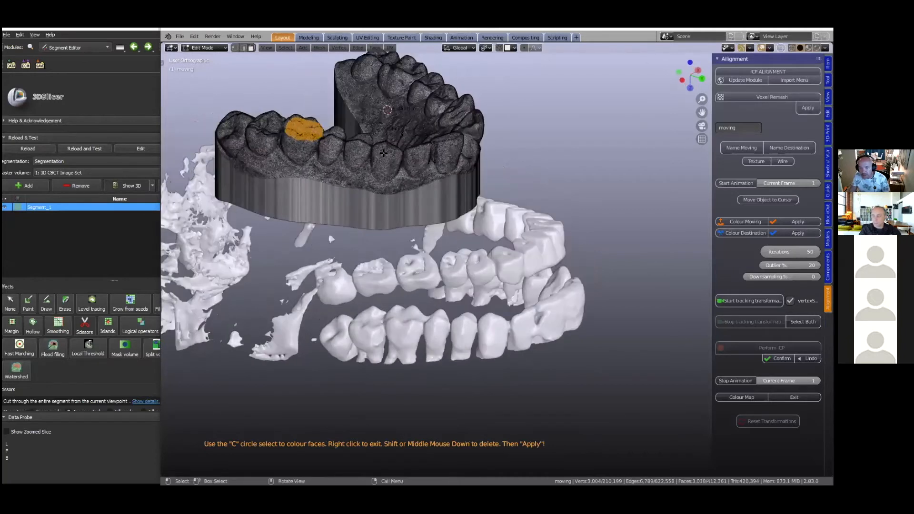
key("c")
mouse_move(385, 161)
left_mouse_down()
mouse_move(386, 169)
mouse_move(387, 150)
left_mouse_up()
right_click(387, 150)
- Add a front tooth's face and a molar's chewing surface on the opposite side to the moving model's coloured faces
scroll(493, 204, "down", 1)
middle_click_drag(445, 200, 414, 220)
key("c")
left_click_drag(415, 224, 416, 214)
right_click(417, 214)
middle_click_drag(455, 222, 480, 207)
key("c")
mouse_move(479, 207)
left_mouse_down()
mouse_move(471, 213)
mouse_move(482, 204)
left_mouse_up()
right_click(482, 203)
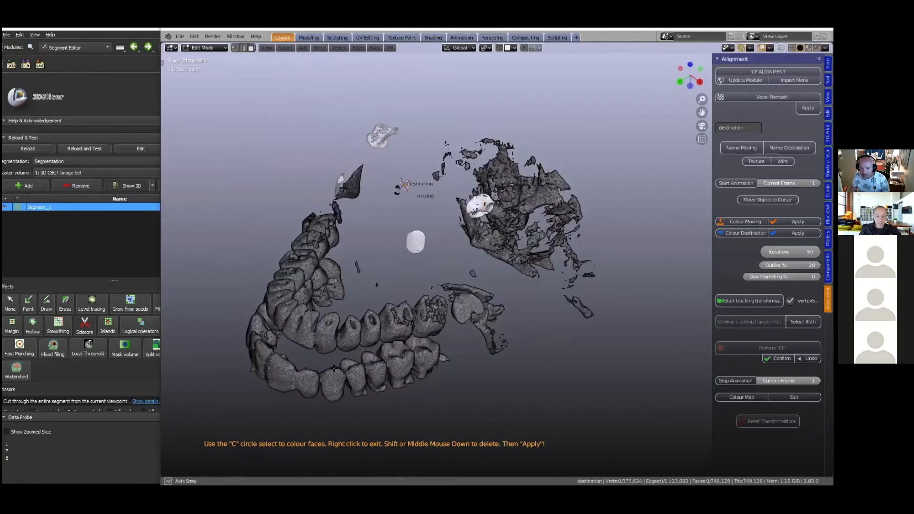
- Circle-select the matching front tooth and molar surfaces on one side of the destination's lower arch
middle_click_drag(334, 369, 335, 379)
key("c")
left_click_drag(335, 369, 335, 381)
right_click(367, 367)
middle_click_drag(406, 361, 398, 352)
key("c")
left_click_drag(397, 351, 400, 350)
right_click(264, 378)
- Add the matching front tooth and molar surfaces on the lower arch's other side and apply the destination colouring
mouse_move(332, 373)
middle_mouse_down()
mouse_move(321, 391)
mouse_move(296, 400)
middle_mouse_up()
key("c")
left_click_drag(296, 401, 299, 394)
right_click(299, 394)
middle_click_drag(321, 357, 282, 377)
key("c")
left_click_drag(282, 377, 294, 379)
right_click(295, 378)
scroll(581, 309, "down", 1)
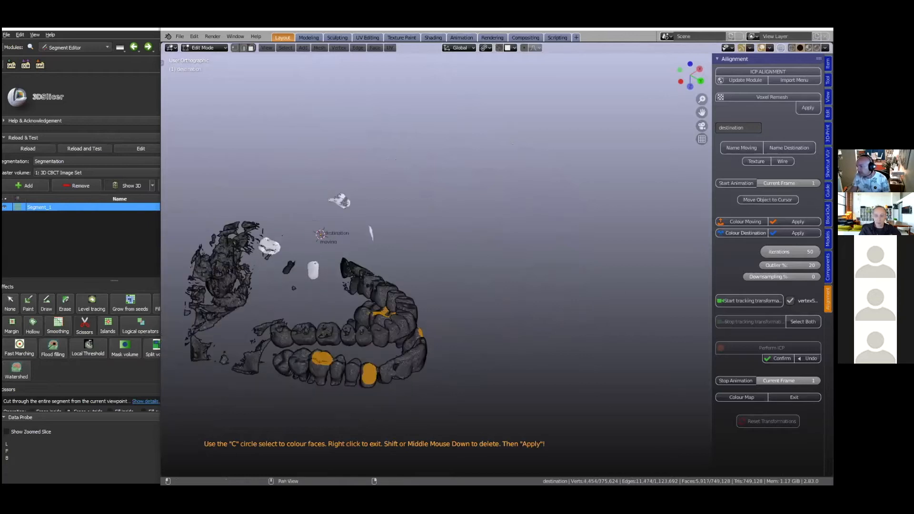
left_click(797, 233)
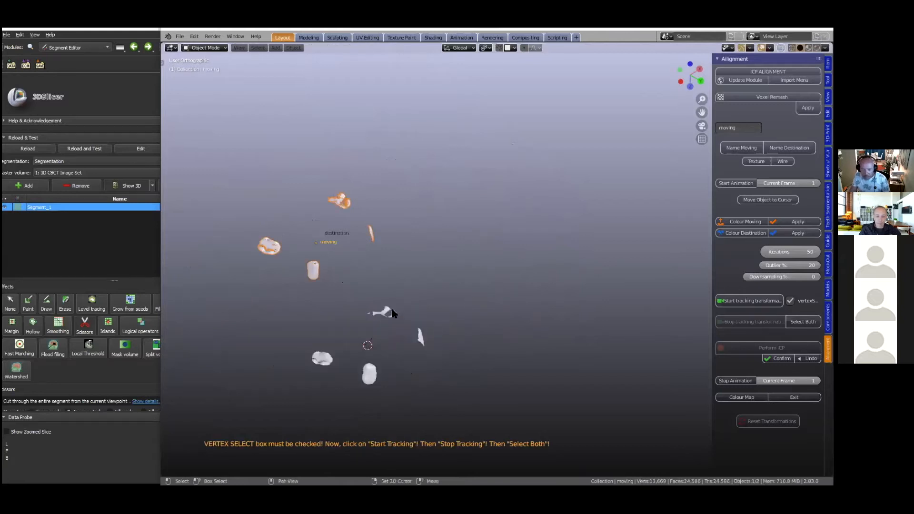
- In top view, move and rotate the moving tooth patches until they overlap the destination patches
middle_click_drag(392, 322, 450, 277, "shift")
key("grave")
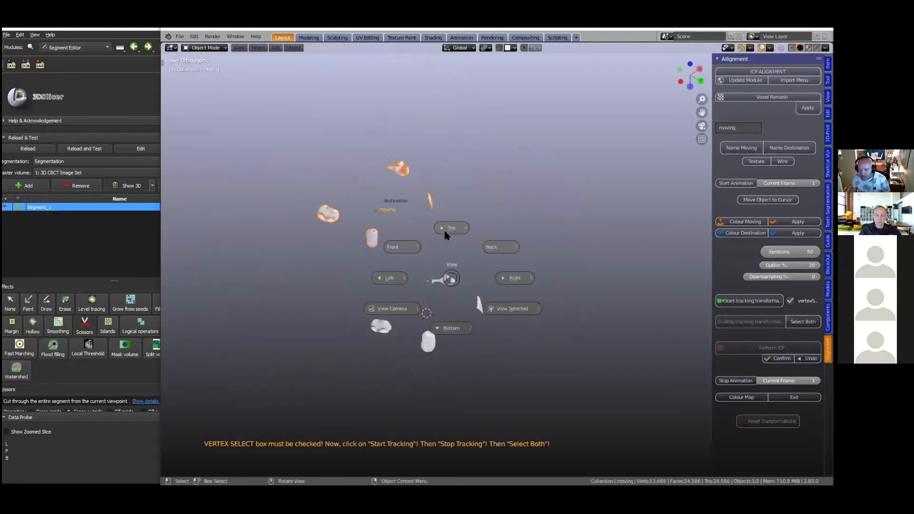
left_click(443, 225)
middle_click_drag(384, 268, 404, 382, "shift")
key("g")
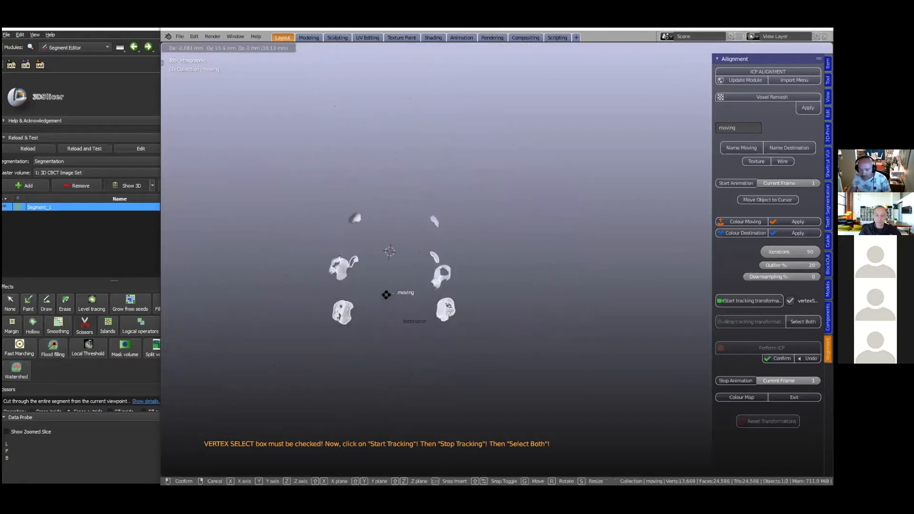
left_click(383, 287)
key("r")
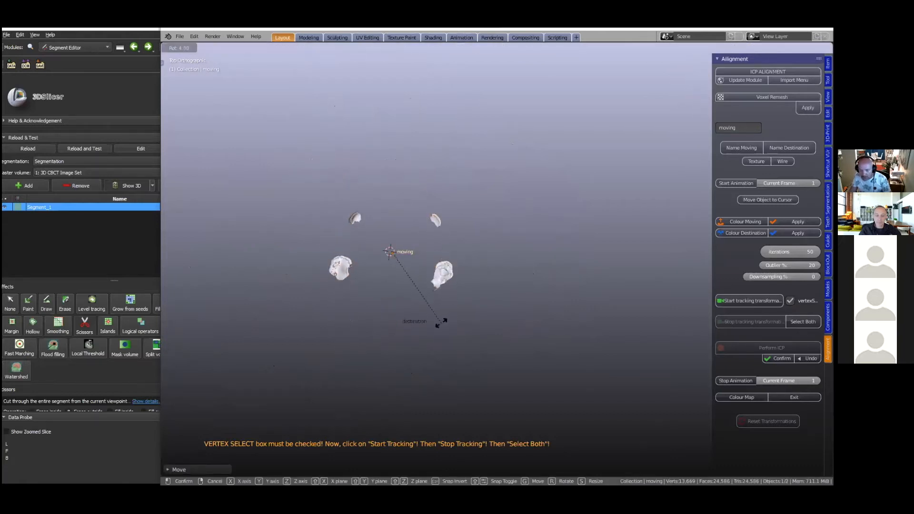
left_click(444, 324)
left_click(410, 298)
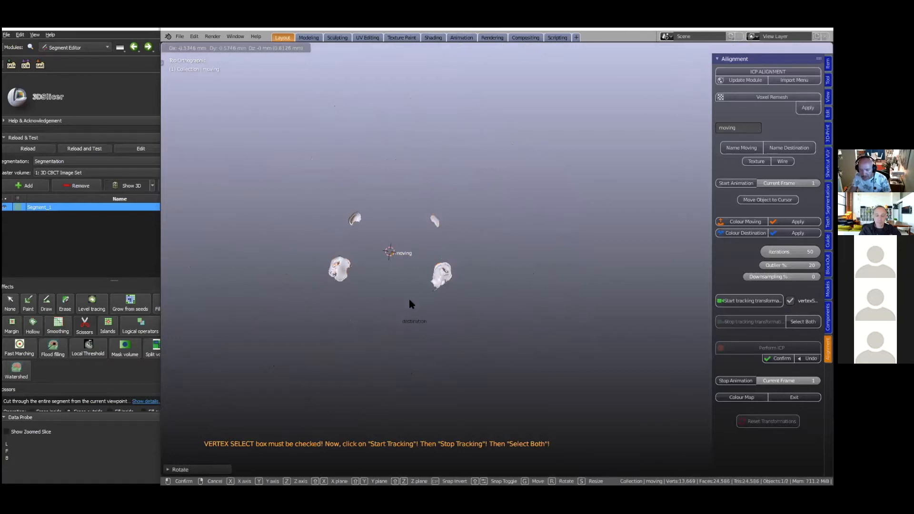
- In front view, move the moving patches up along the Z axis to the height of the destination patches
key("grave")
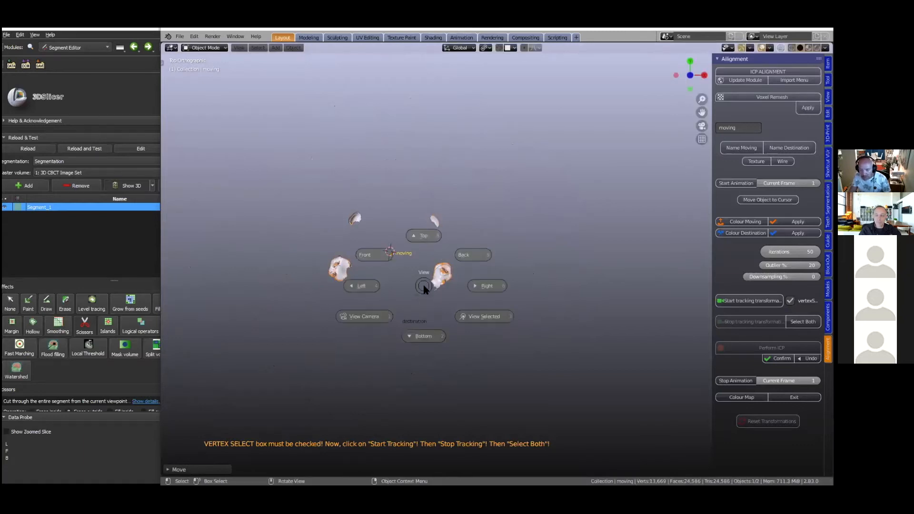
left_click(370, 257)
middle_click_drag(376, 294, 386, 383, "shift")
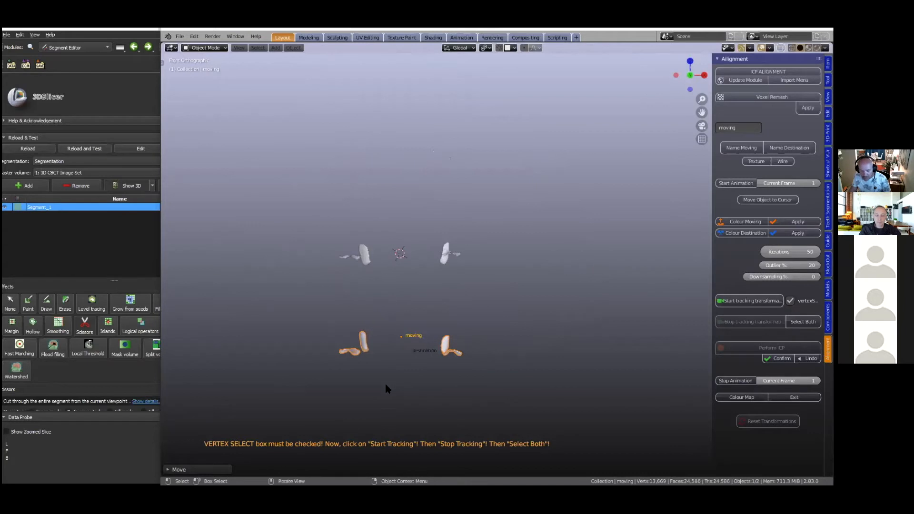
key("g")
key("z")
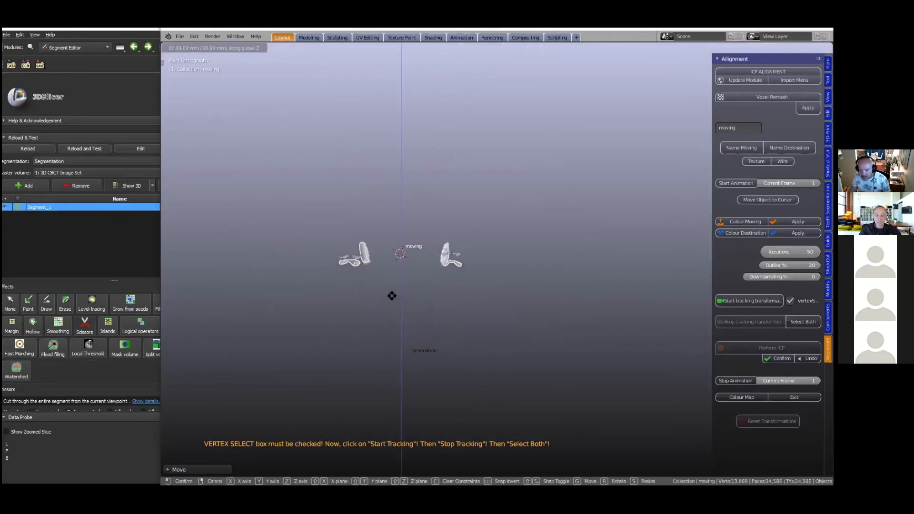
left_click(392, 291)
- From an oblique front view, slightly rotate and shift the moving patches to fit the destination patches more closely
middle_click_drag(392, 293, 280, 343)
middle_click_drag(386, 346, 332, 301)
key("r")
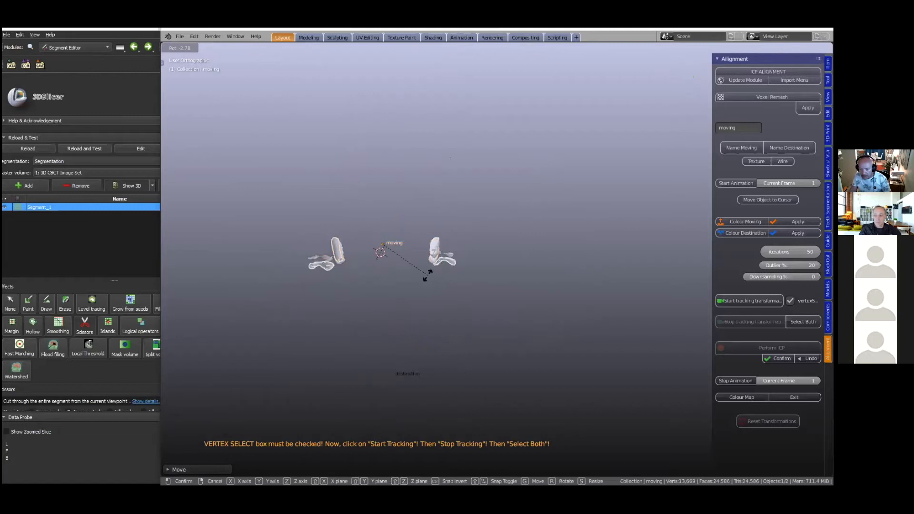
left_click(426, 274)
key("g")
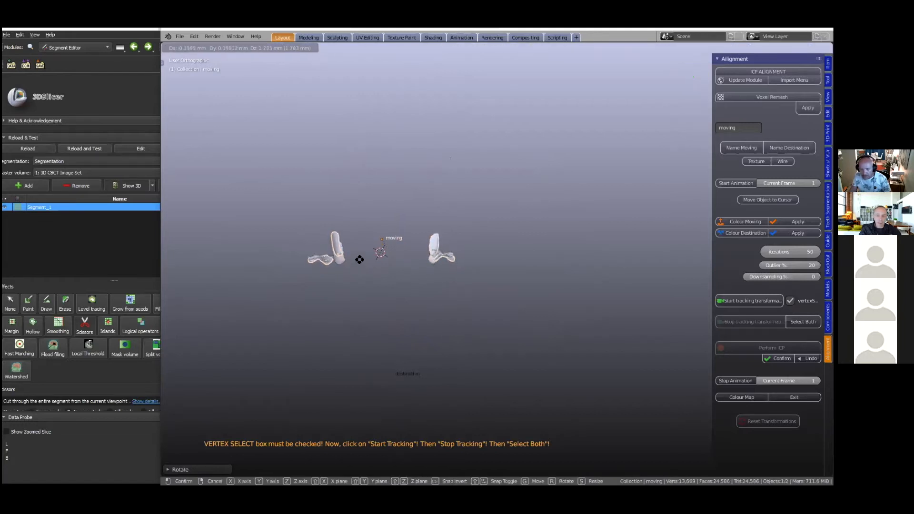
left_click(351, 265)
- From a side view, fine-tune the moving patches' tilt and position against the destination patches
middle_click_drag(350, 265, 437, 277)
key("r")
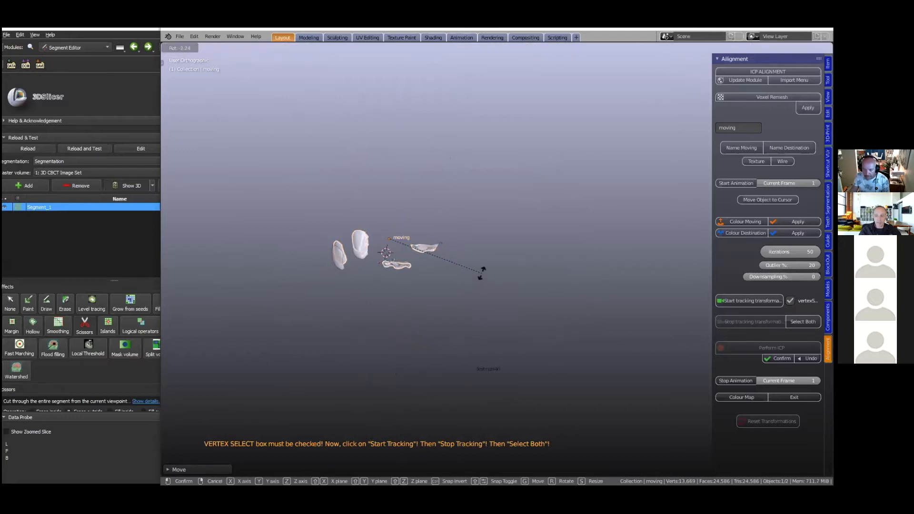
left_click(481, 271)
key("g")
left_click(347, 246)
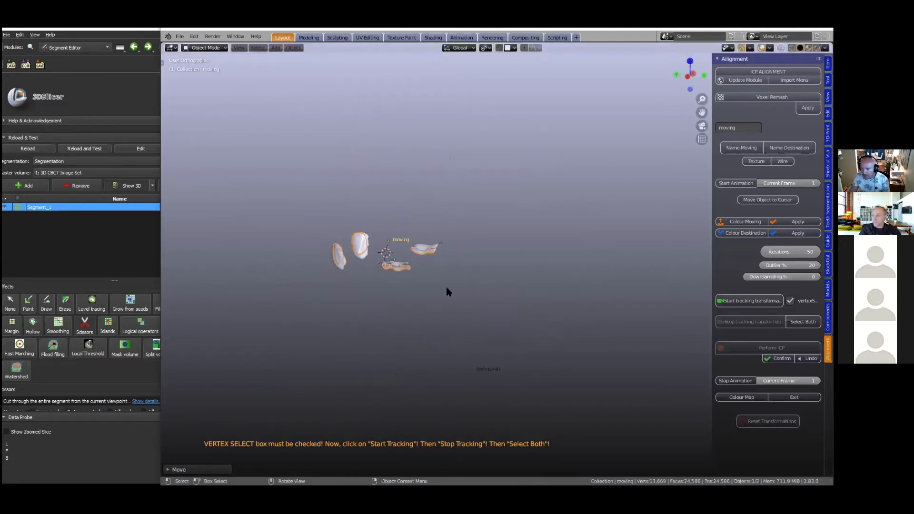
- Start and stop tracking the transformation with vertex selection enabled, and select both objects for the ICP alignment
left_click(744, 301)
left_click(740, 320)
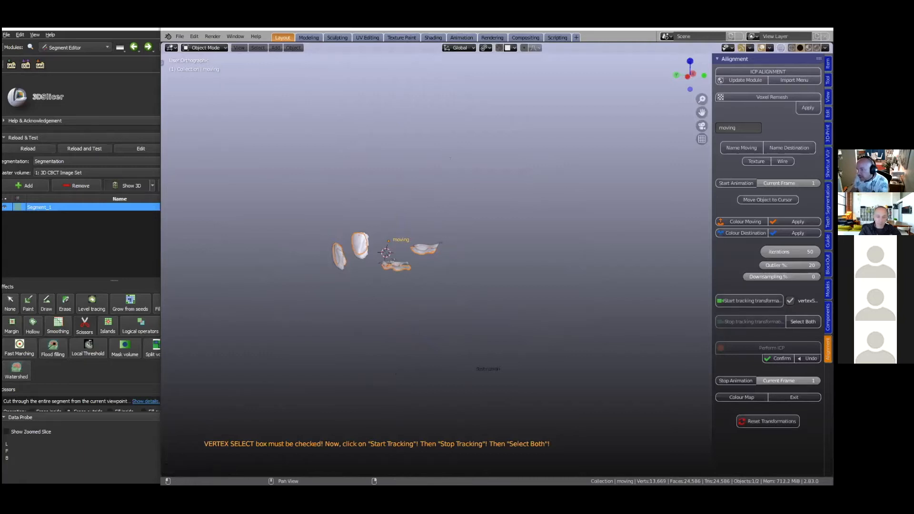
left_click(803, 322)
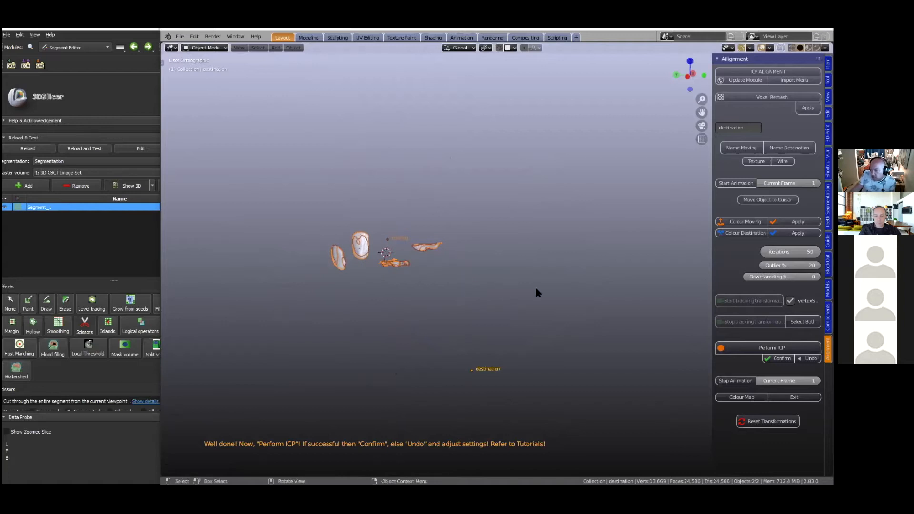
scroll(535, 284, "down", 1)
middle_click_drag(612, 369, 608, 369)
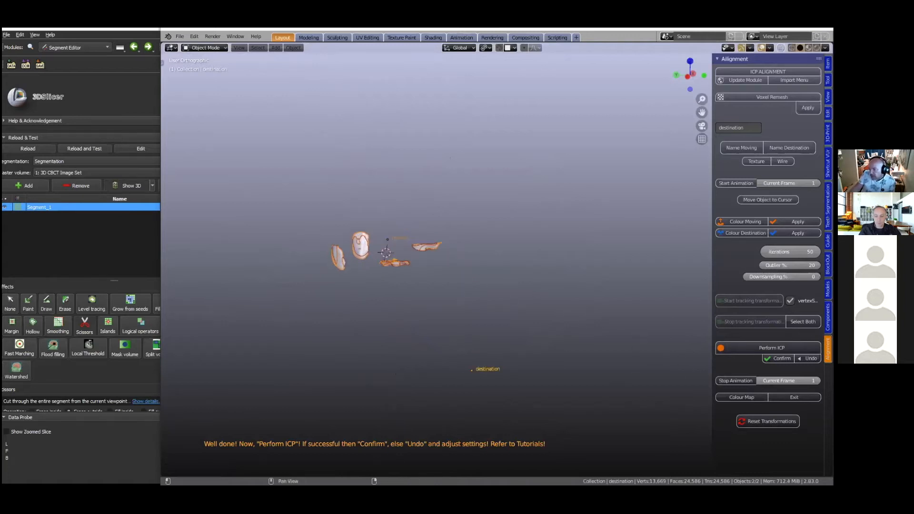
- Perform and confirm the ICP alignment, and inspect how the dental model fits the scanned teeth
left_click(778, 359)
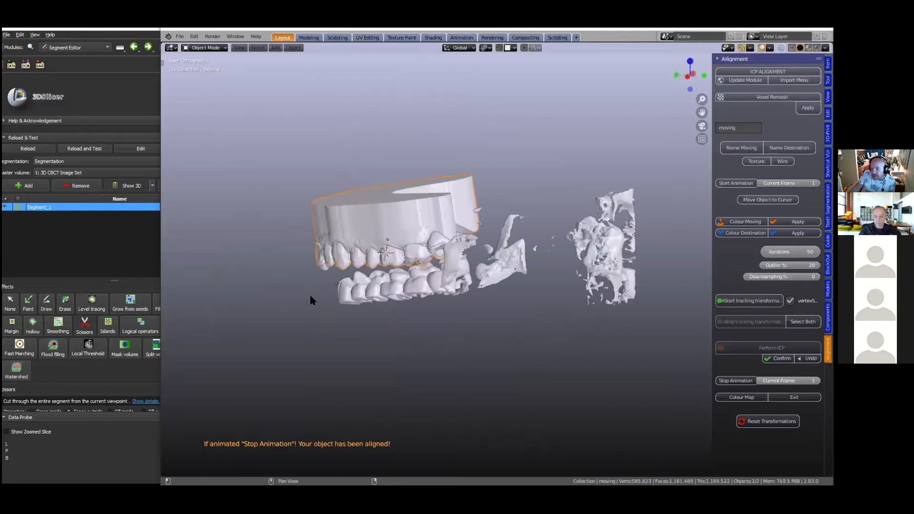
middle_click_drag(378, 303, 469, 307)
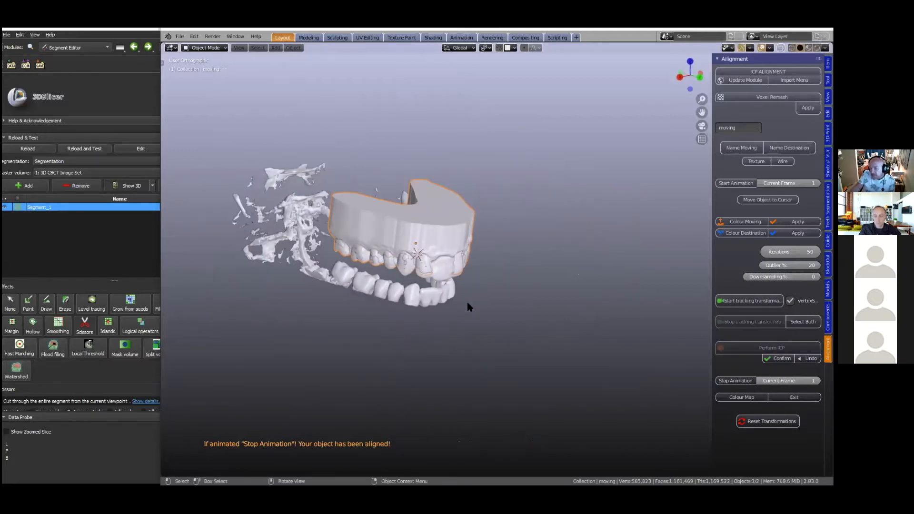
middle_click_drag(468, 303, 510, 330)
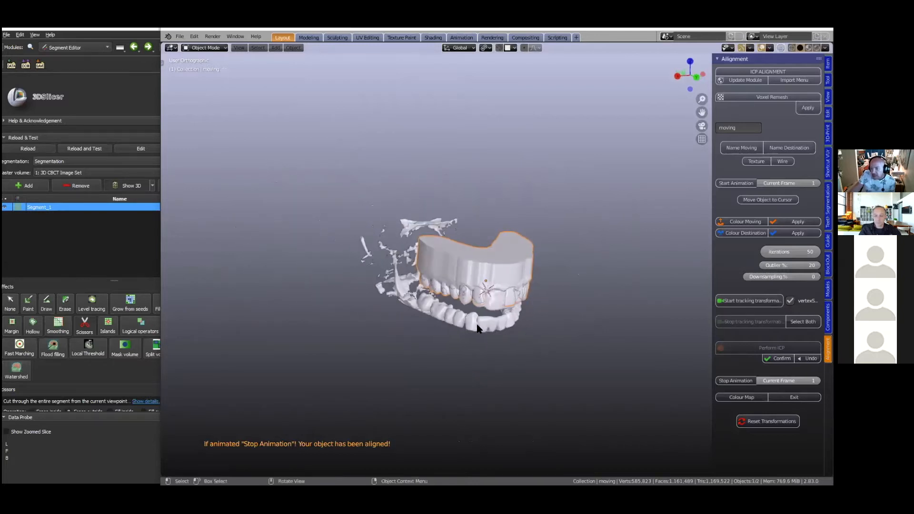
scroll(504, 264, "up", 2)
- Lock the aligned upper dental model in place with the Model Designer tools, and check its transform settings
left_click(506, 263)
left_click(436, 220)
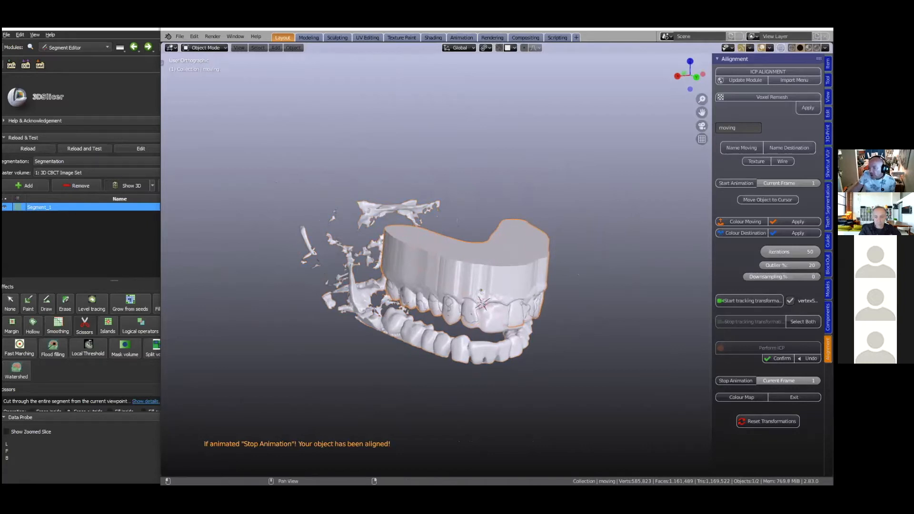
left_click(828, 288)
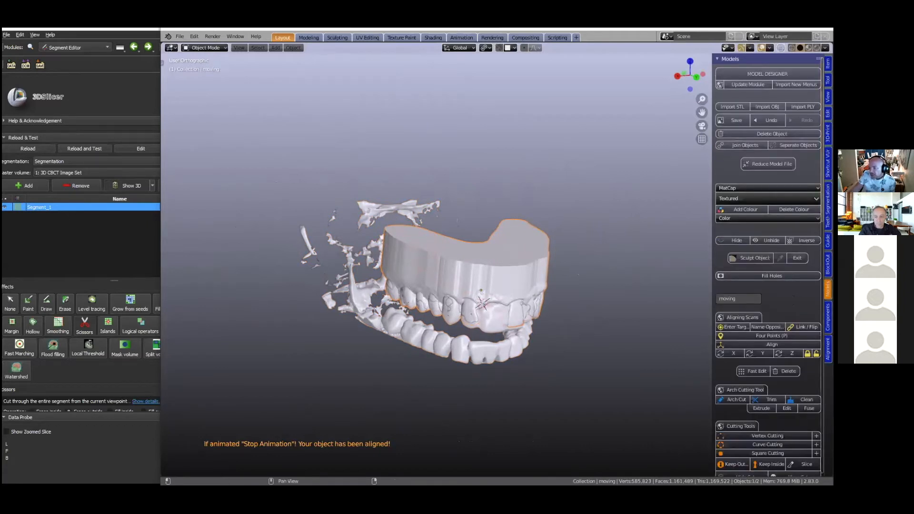
left_click(807, 354)
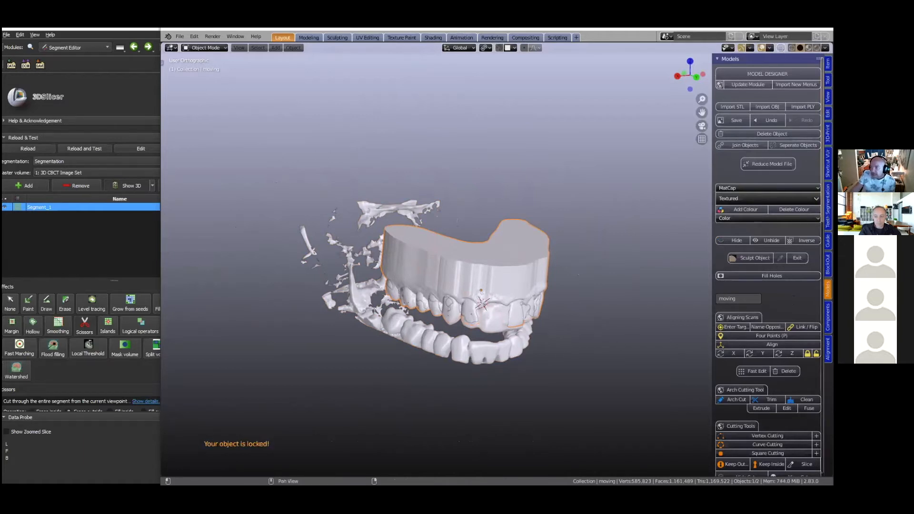
left_click(827, 64)
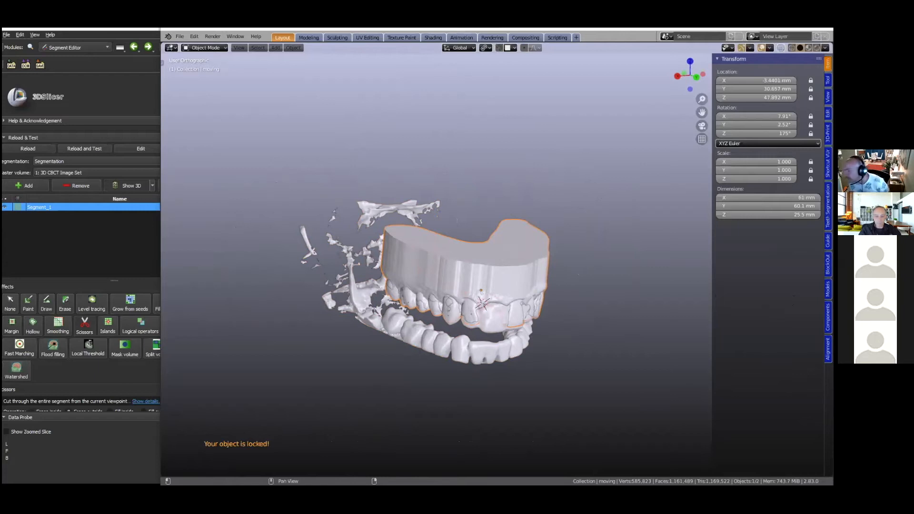
- Open the implant guide module and delete the destination CBCT teeth, keeping only the aligned upper model
left_click(827, 242)
scroll(414, 317, "down", 2)
left_click(421, 308)
middle_click_drag(467, 344, 452, 349)
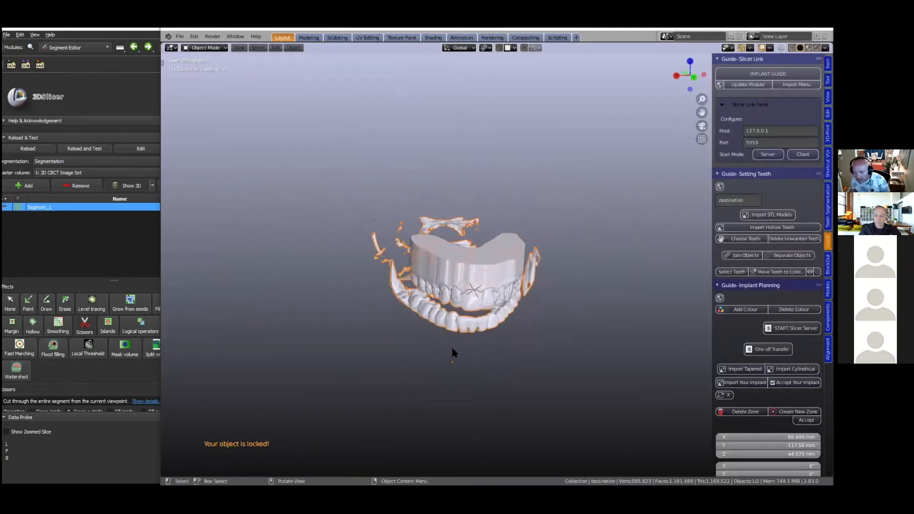
key("x")
left_click(450, 350)
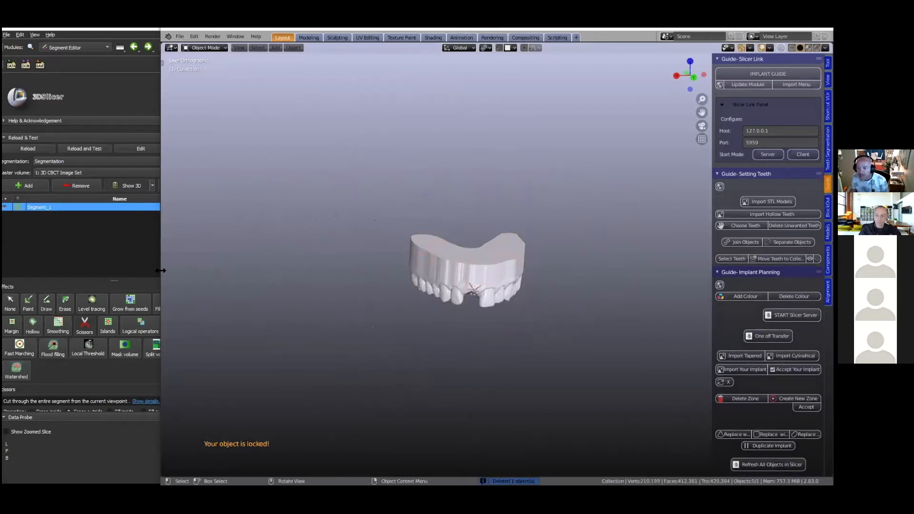
- Review the implant guide workflow flowchart in Photos, and minimize it to return to Blender
left_click_drag(160, 270, 182, 270)
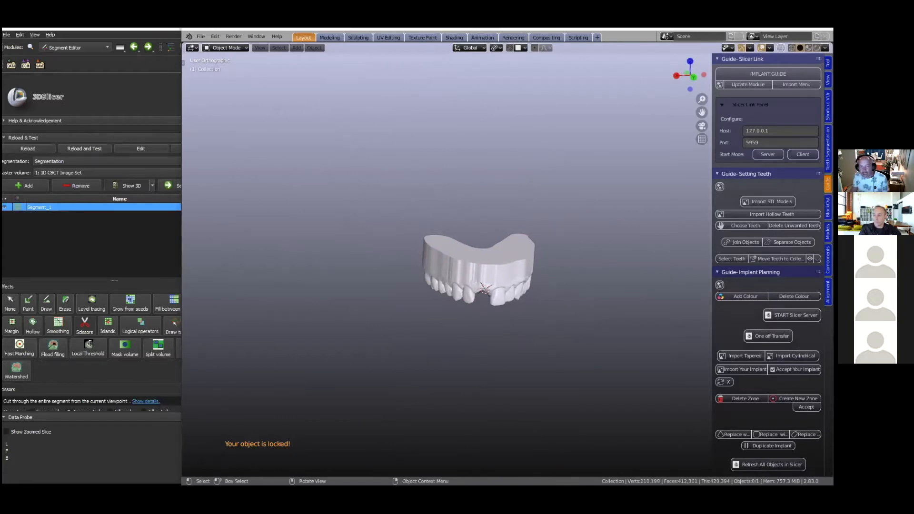
key("alt+Tab")
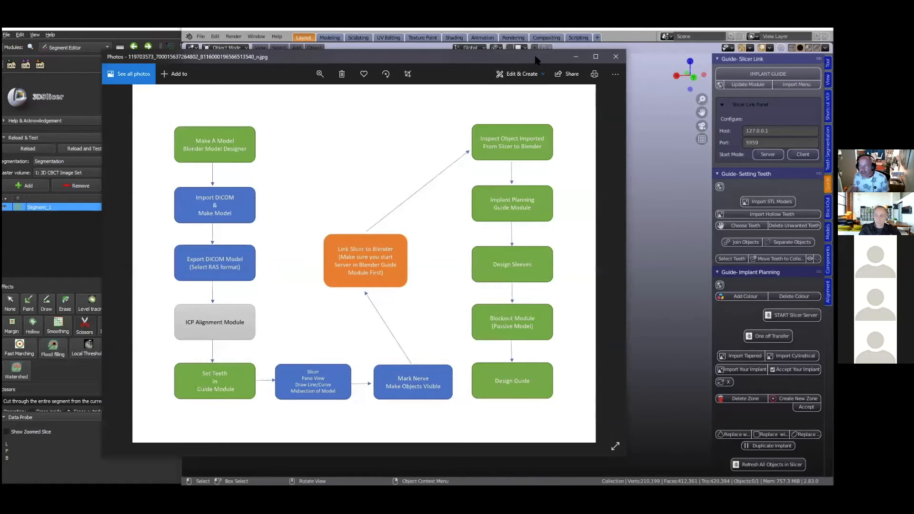
left_click_drag(523, 59, 512, 57)
left_click(564, 55)
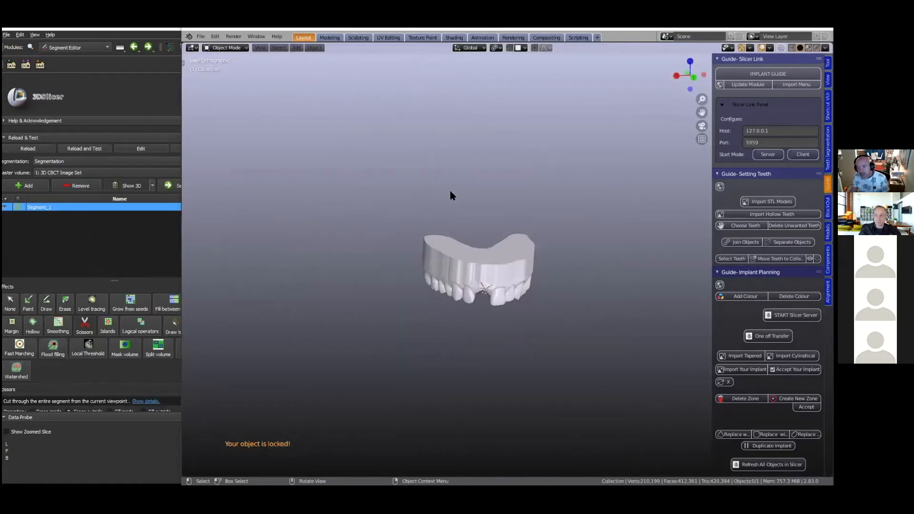
- Collapse all sections of the Guide module and expand only the Setting Teeth section
scroll(460, 275, "up", 1)
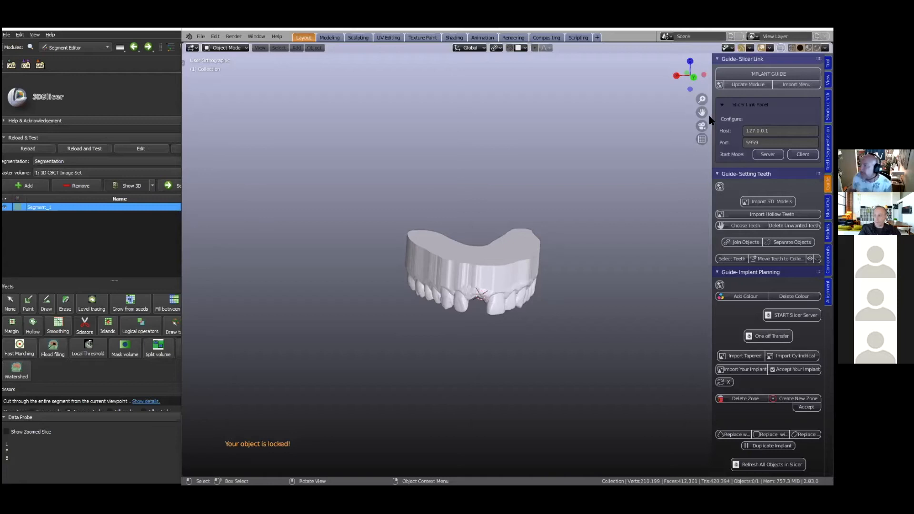
left_click(717, 59)
left_click(717, 59)
left_click(717, 70)
left_click(717, 80)
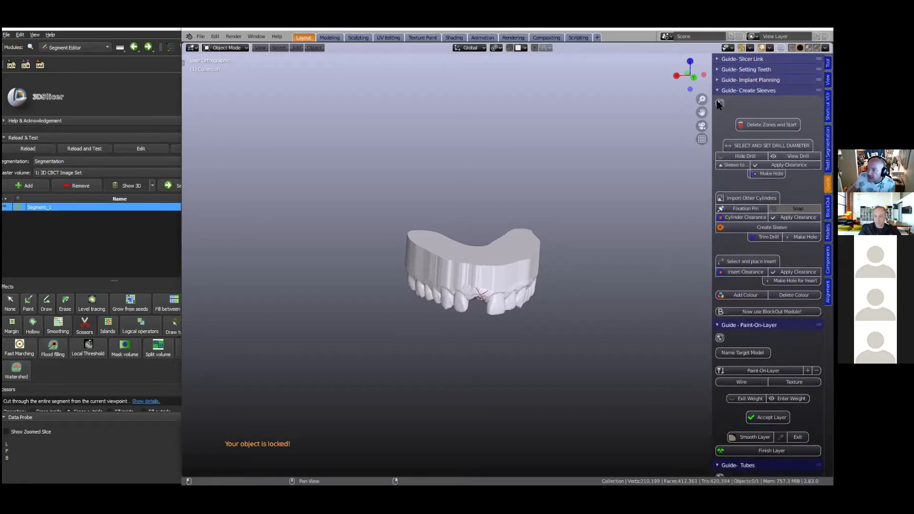
left_click(717, 91)
left_click(717, 101)
left_click(717, 111)
left_click(717, 121)
left_click(717, 132)
left_click(717, 143)
left_click_drag(702, 114, 702, 114)
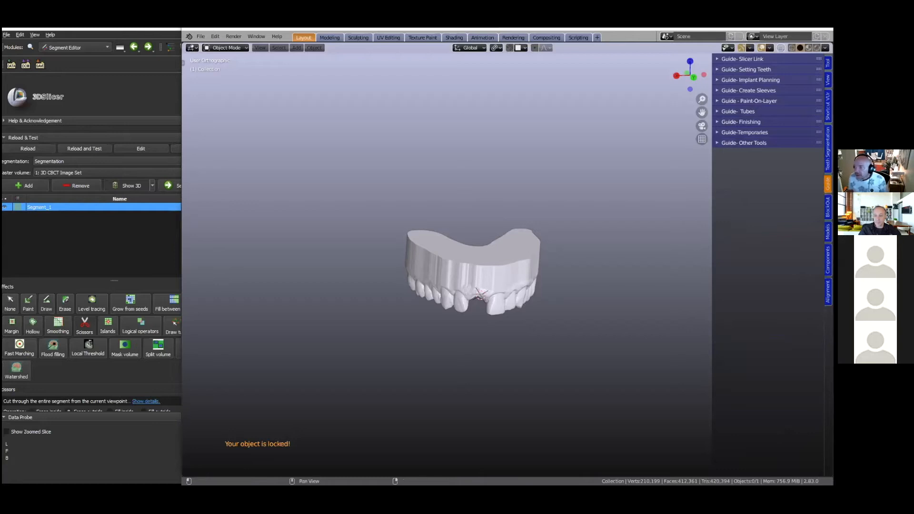
left_click(717, 69)
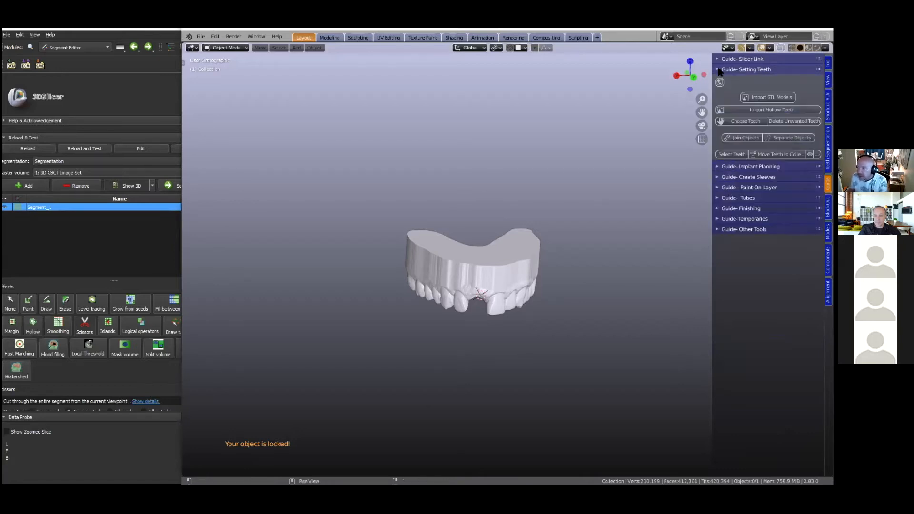
- Import the hollow teeth set into the scene and view it beside the upper model
scroll(597, 228, "up", 1)
scroll(602, 209, "down", 1)
scroll(602, 209, "up", 1)
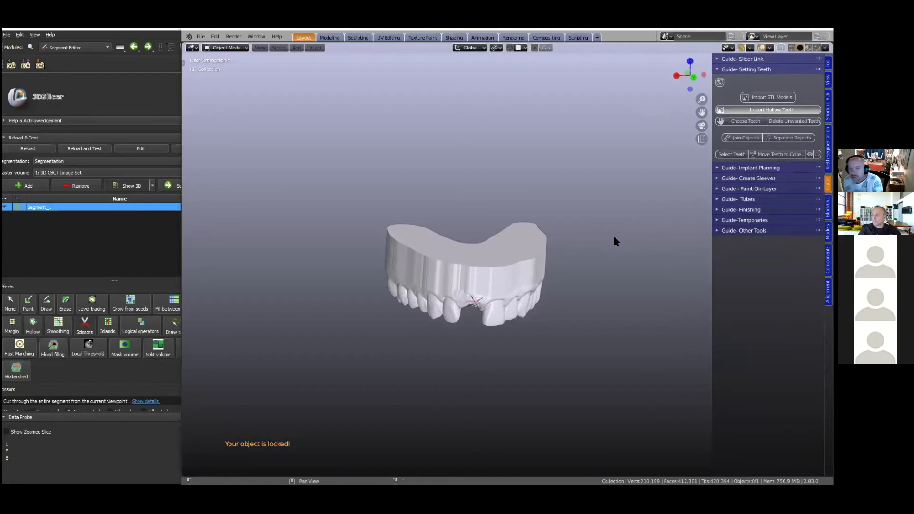
middle_click_drag(395, 316, 478, 327)
scroll(450, 321, "up", 3)
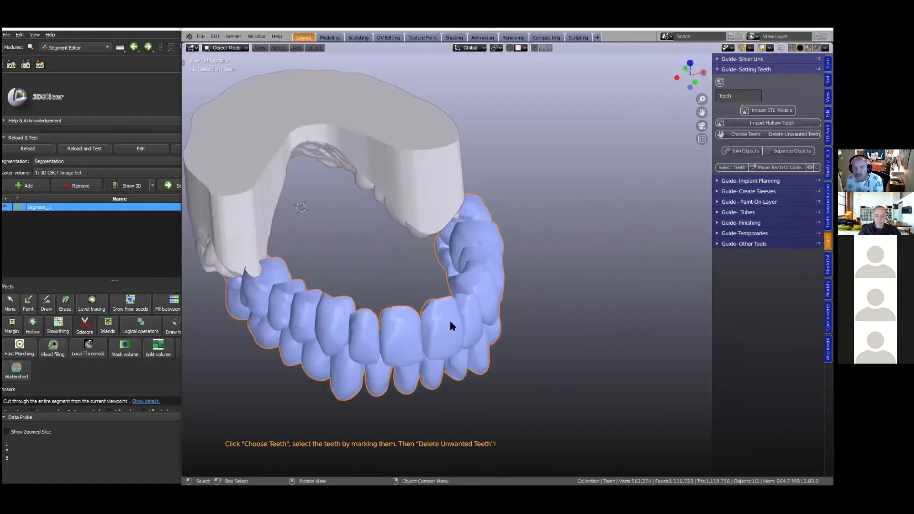
scroll(449, 321, "down", 2)
middle_click_drag(503, 294, 444, 308)
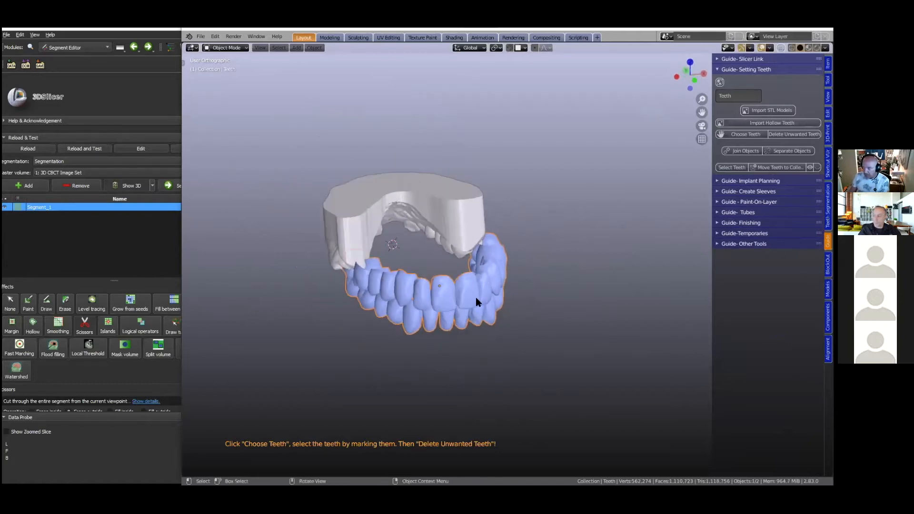
- Choose teeth from the imported set by marking one upper central incisor, and delete the unwanted teeth
left_click(747, 135)
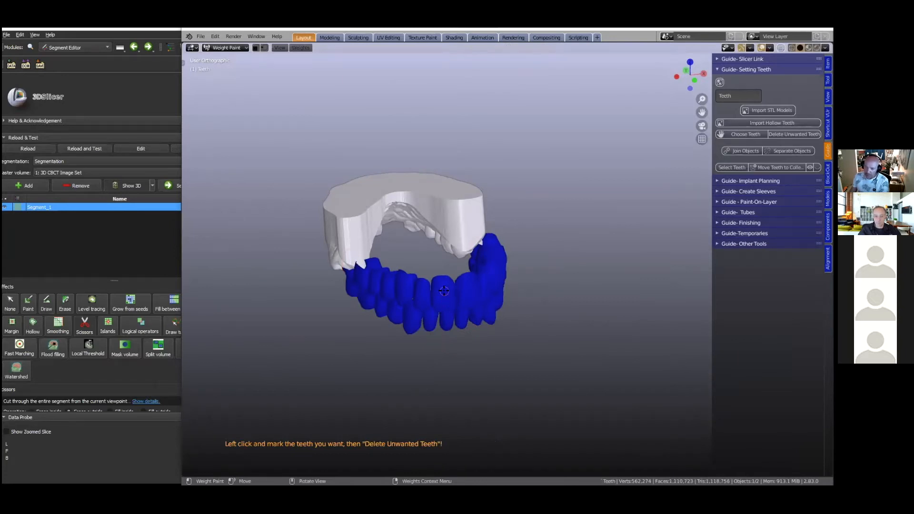
middle_click_drag(287, 349, 271, 333)
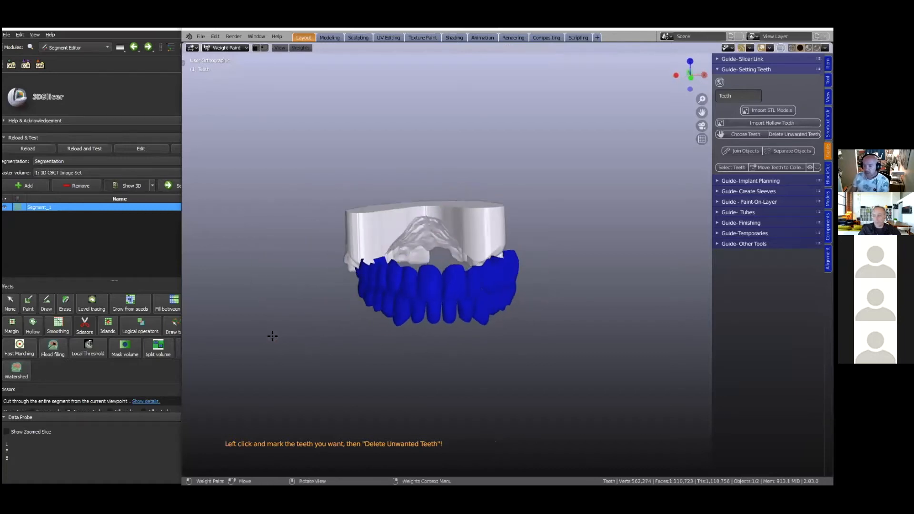
left_click_drag(430, 277, 427, 295)
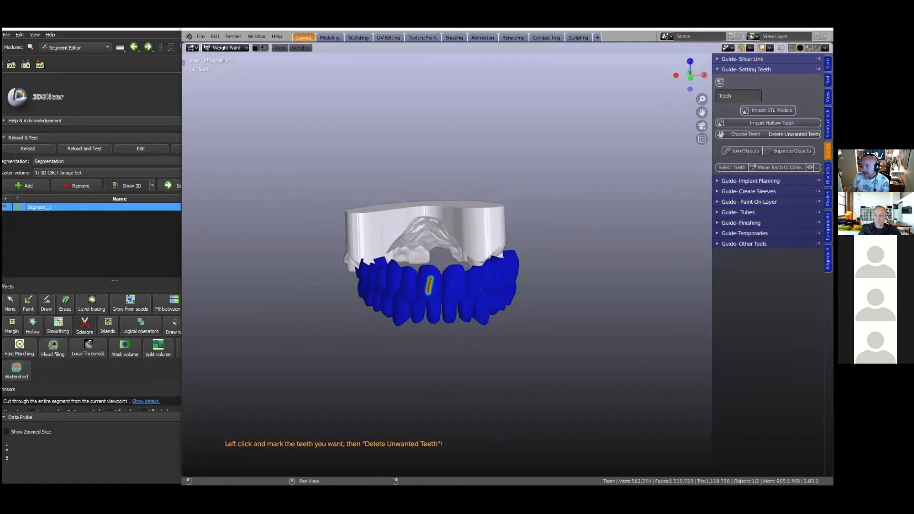
left_click(794, 135)
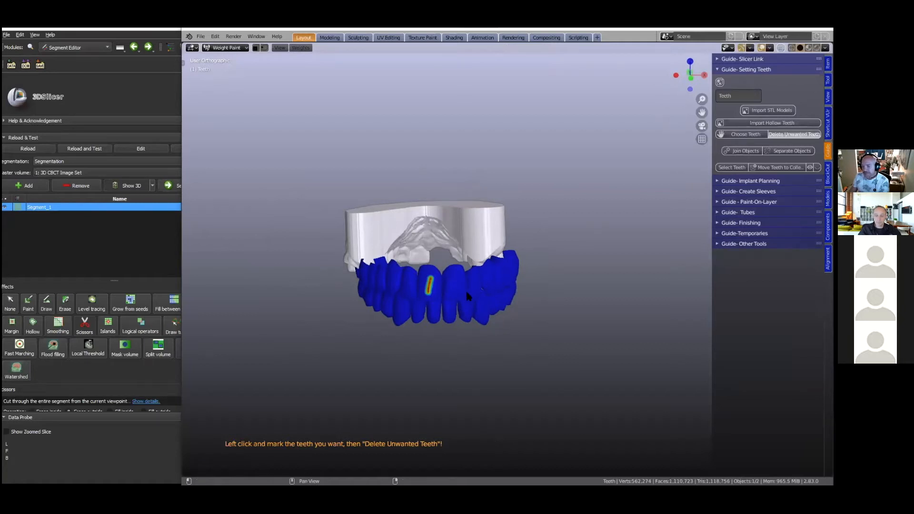
- Move the remaining incisor along its local Y axis to just in front of the model's front teeth
middle_click_drag(400, 316, 428, 292)
key("g")
key("y")
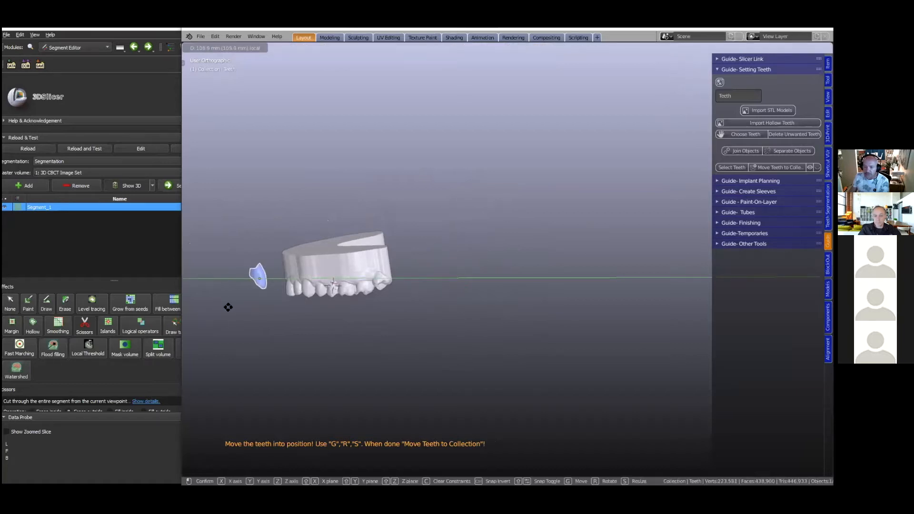
left_click(303, 332)
- Try flipping the incisor 180° about its local X axis, and flip it back
middle_click_drag(306, 330, 387, 320)
type("rx180")
key("Return")
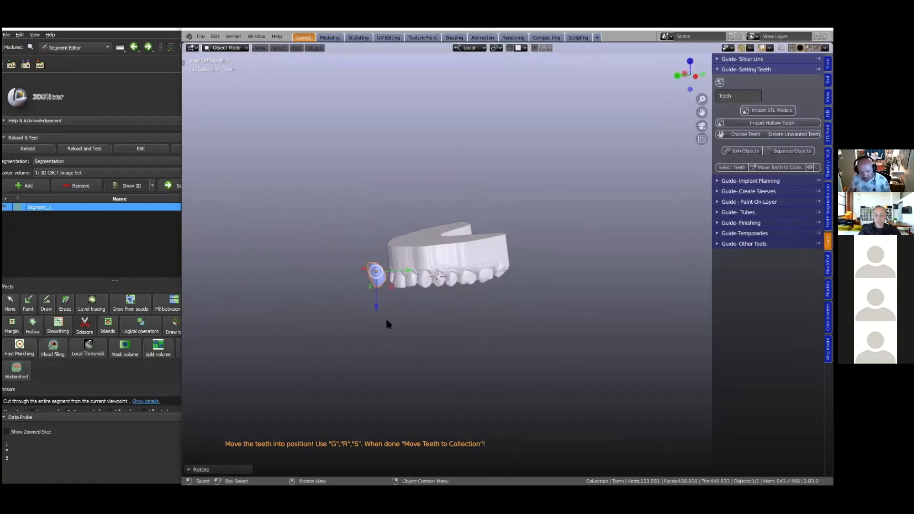
type("rx18")
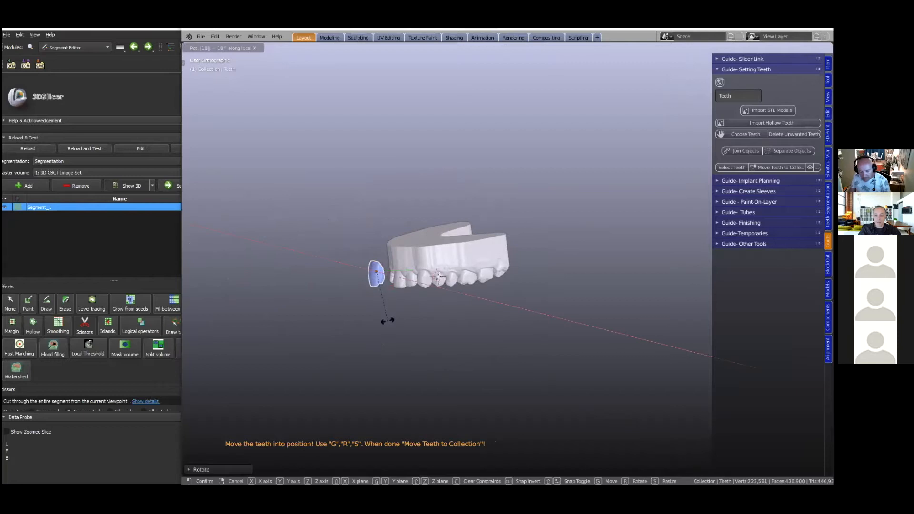
key("Return")
- Rotate the incisor 180° about its local Z axis so its facial surface points outward
middle_click_drag(386, 316, 350, 343)
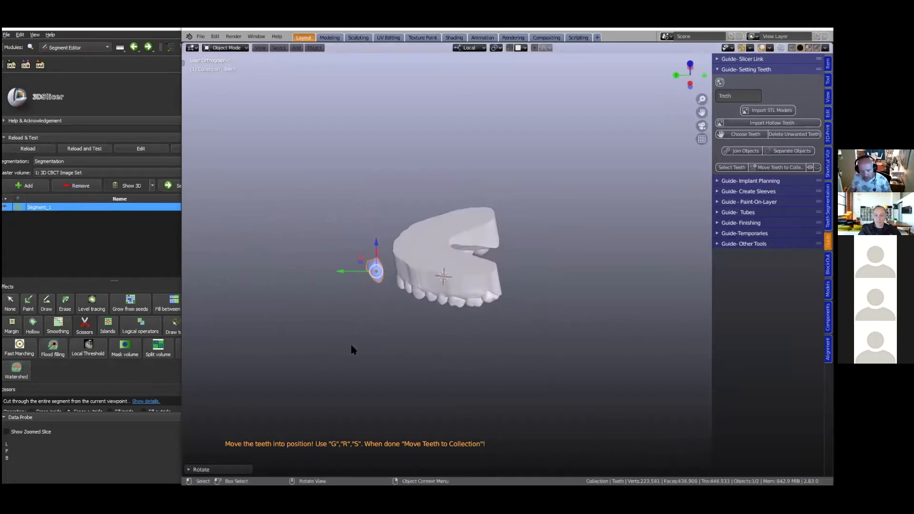
type("rz18")
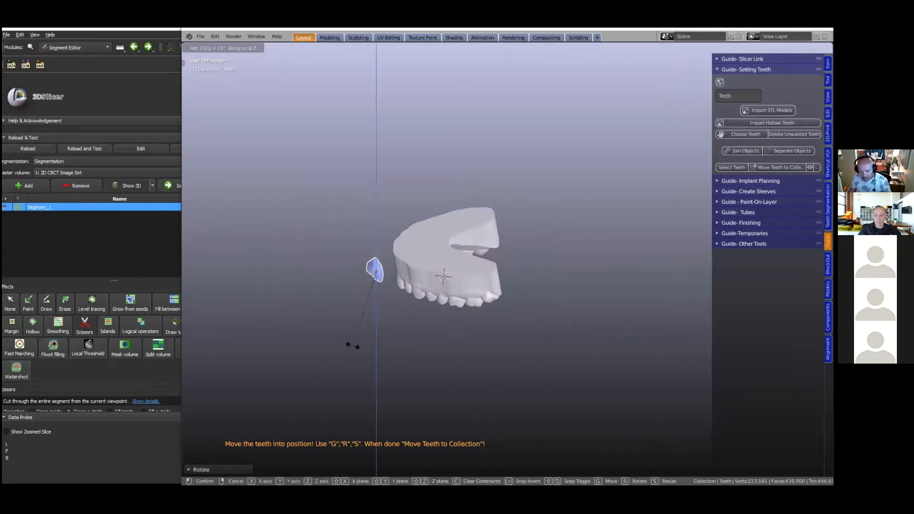
key("Return")
- In bottom view, move the incisor into the missing central incisor's gap in the arch
middle_click_drag(392, 327, 429, 315)
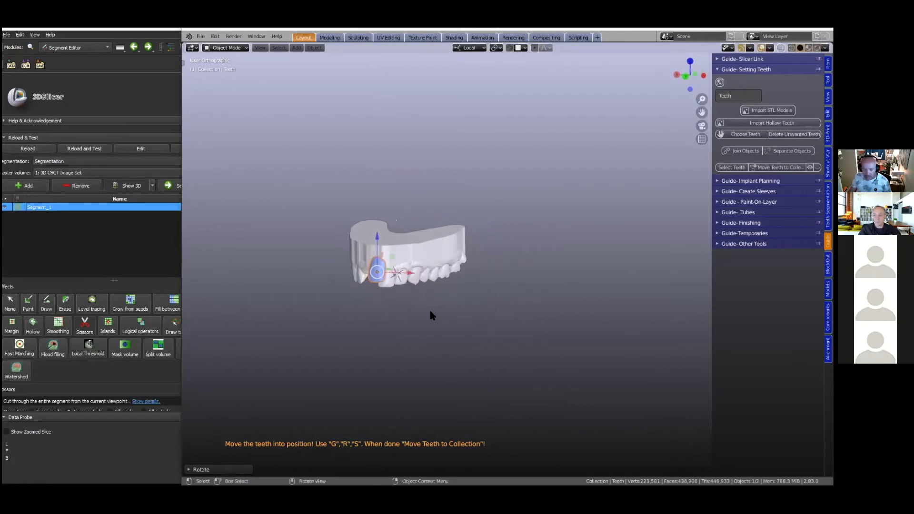
key("grave")
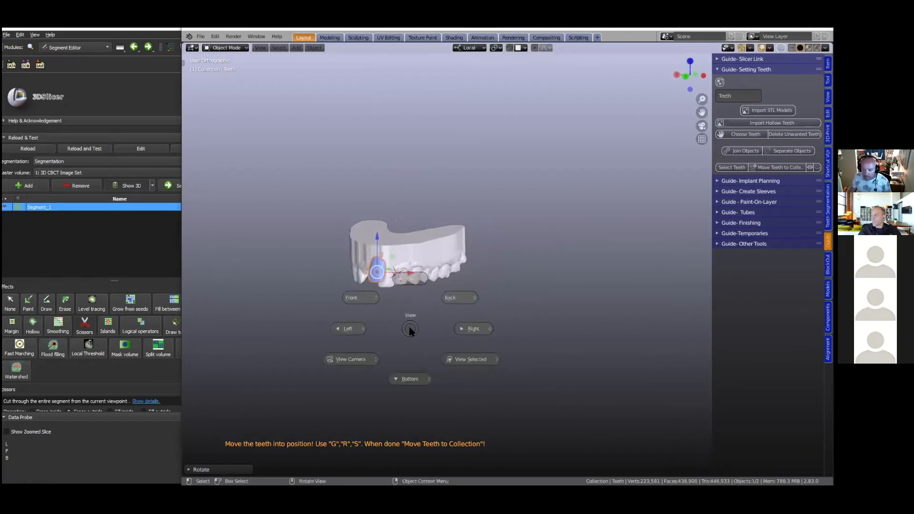
key("2")
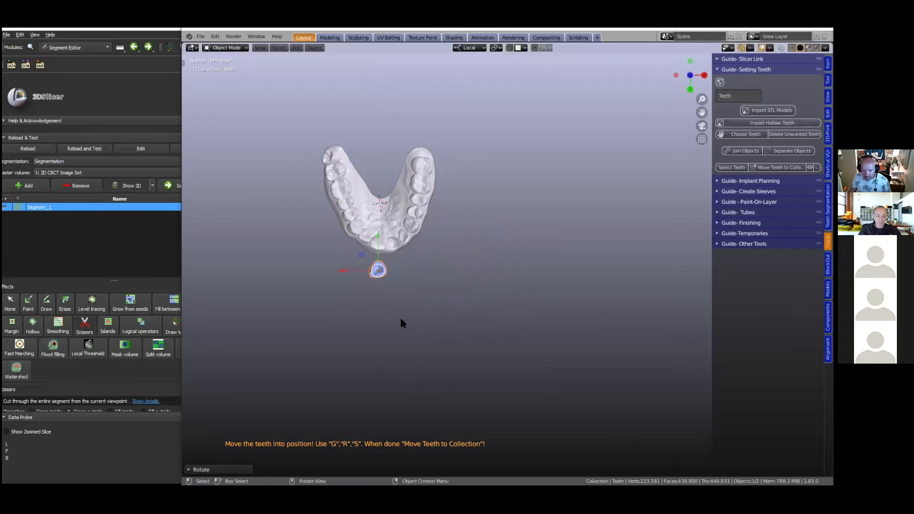
scroll(370, 318, "up", 2)
middle_click_drag(496, 374, 332, 401, "shift")
scroll(413, 328, "up", 1)
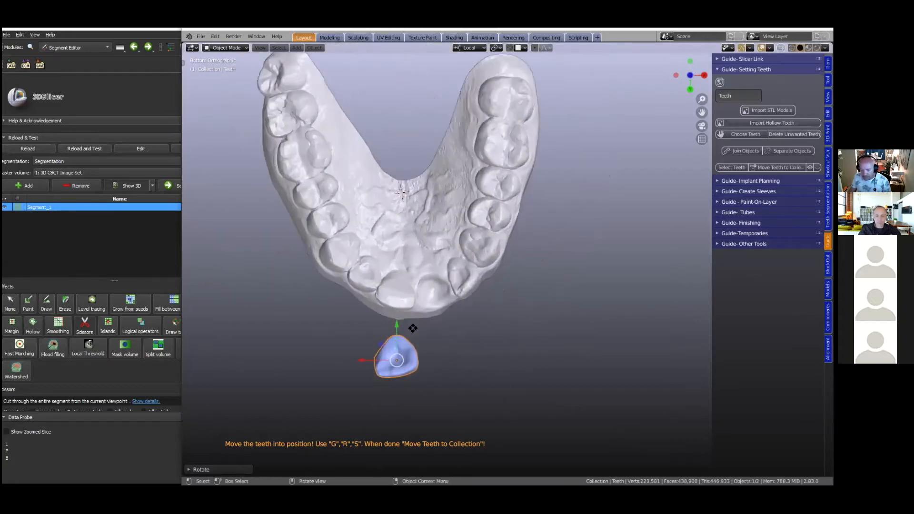
key("g")
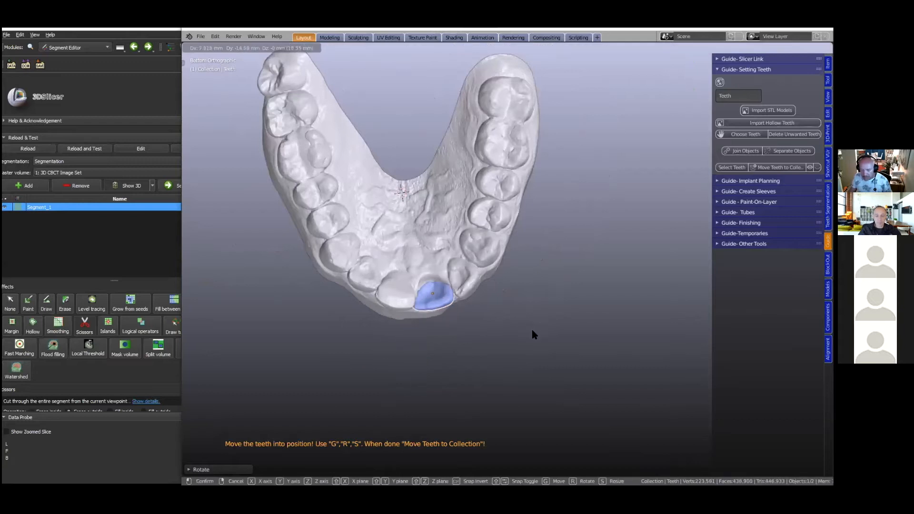
left_click(531, 328)
- Scale the incisor to suit the gap and adjust its position and rotation between the neighbouring teeth
key("s")
left_click(447, 320)
mouse_move(448, 319)
middle_mouse_down()
mouse_move(432, 302)
mouse_move(408, 335)
mouse_move(434, 332)
middle_mouse_up()
left_click(458, 346)
middle_click_drag(458, 346, 347, 330)
key("r")
left_click(424, 351)
- Shift the incisor along its local X axis to center it in the gap
middle_click_drag(424, 350, 415, 255)
scroll(415, 255, "up", 1)
key("g")
key("x")
left_click(373, 343)
- From a side view, tilt the incisor to match the neighbouring teeth's inclination, and check it from the front
middle_click_drag(373, 343, 472, 349)
scroll(419, 249, "up", 3)
key("r")
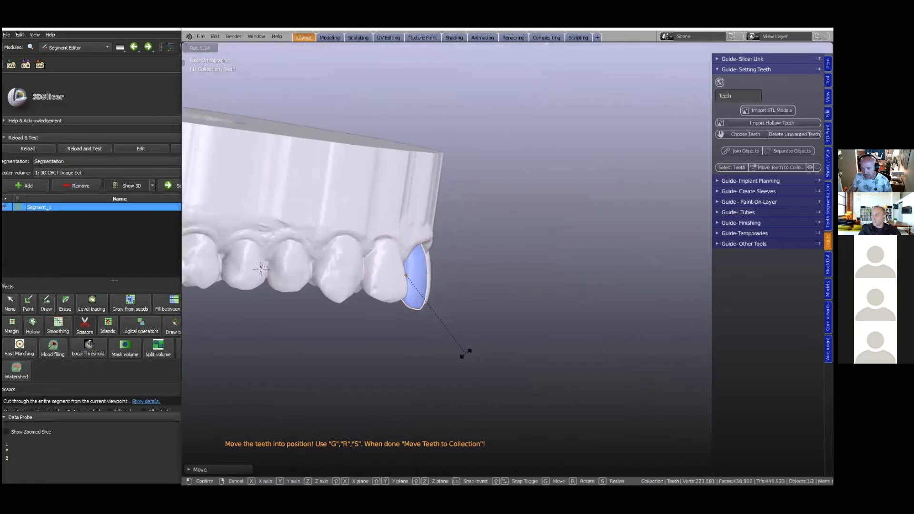
left_click(458, 347)
middle_click_drag(391, 315, 350, 313)
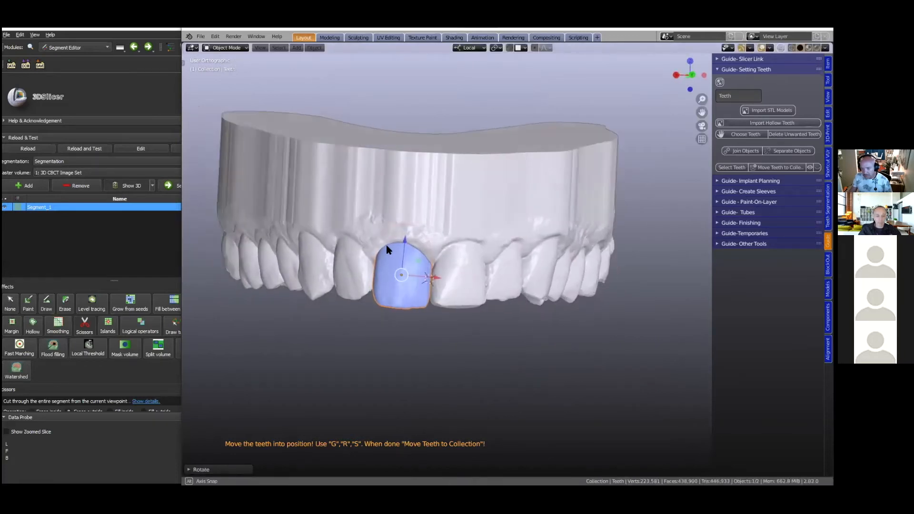
- Fine-tune the incisor's height and shift it slightly along its local Y axis to line up with the neighbouring teeth
scroll(385, 247, "up", 1)
left_click_drag(384, 246, 384, 244)
scroll(448, 285, "down", 2)
mouse_move(450, 264)
middle_mouse_down()
mouse_move(451, 241)
mouse_move(444, 259)
middle_mouse_up()
middle_click_drag(419, 291, 418, 288)
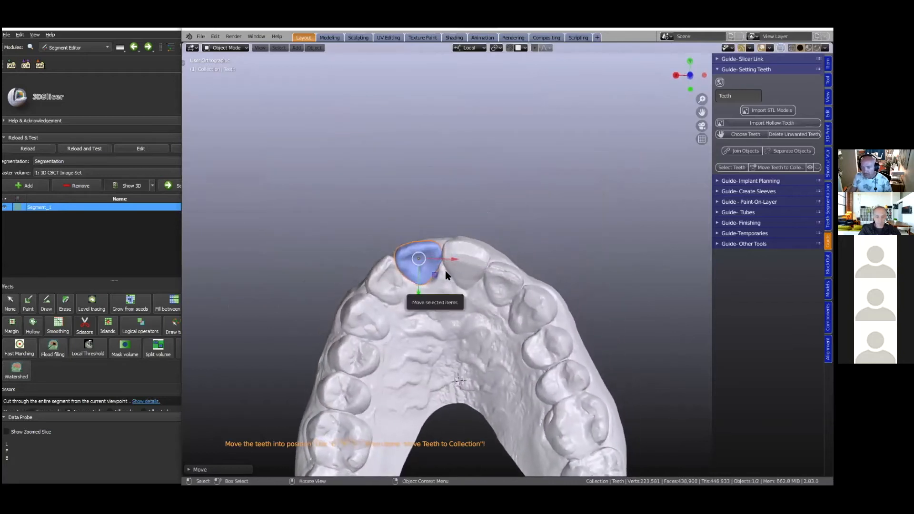
scroll(505, 325, "down", 2)
middle_click_drag(504, 325, 469, 289)
scroll(468, 288, "up", 4)
scroll(469, 290, "down", 2)
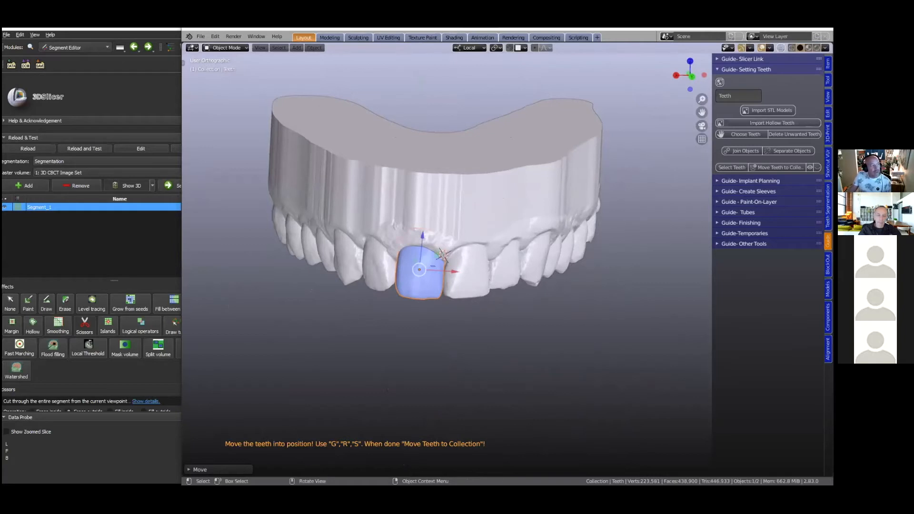
- Consult the workflow flowchart image for the stage that follows setting the teeth
left_click(113, 403)
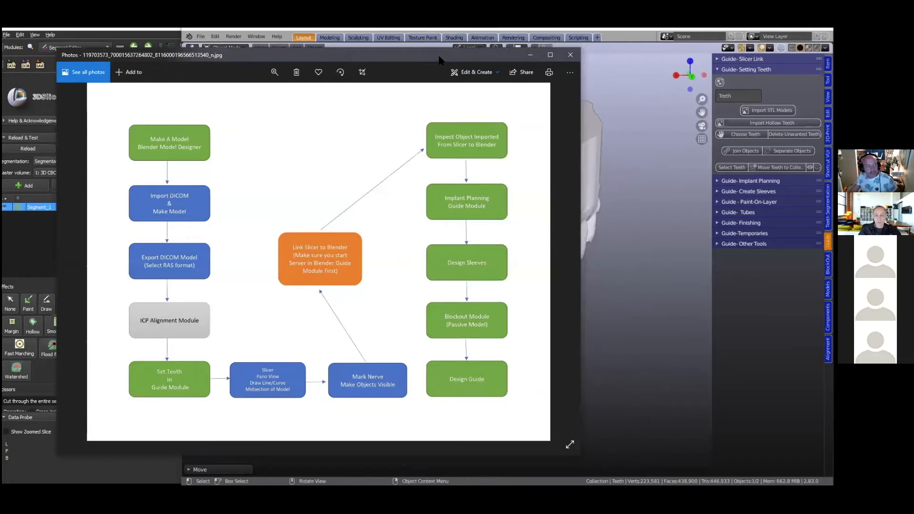
left_click(530, 56)
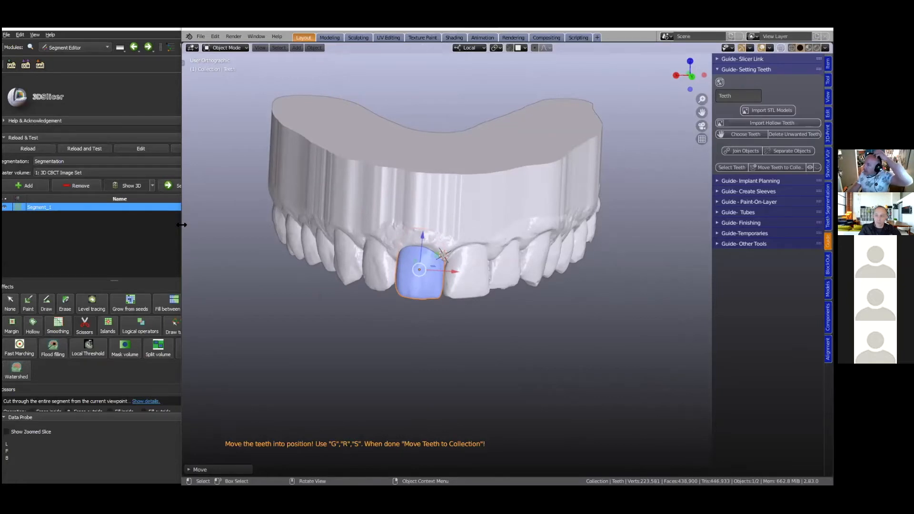
- Narrow the Blender window to expose 3D Slicer, deactivate the Scissors effect and remove Segment_1 from the segmentation
left_click_drag(181, 224, 507, 217)
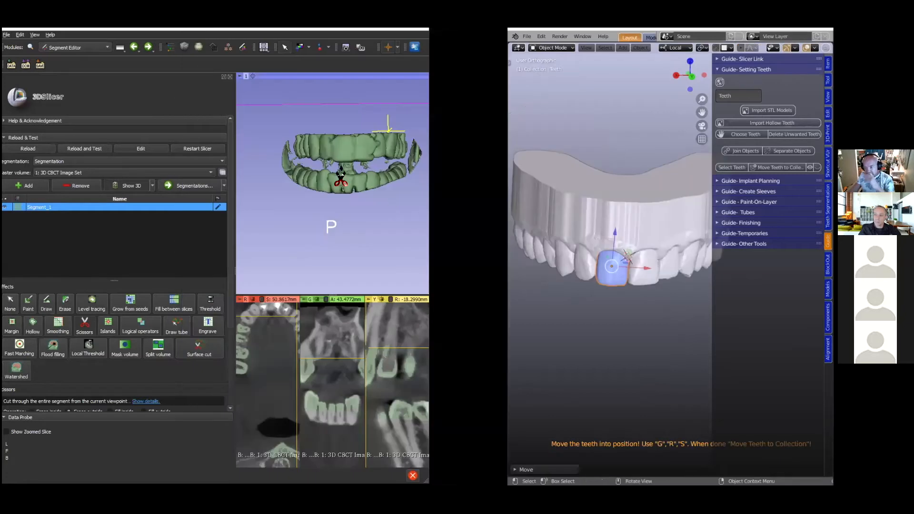
left_click(10, 304)
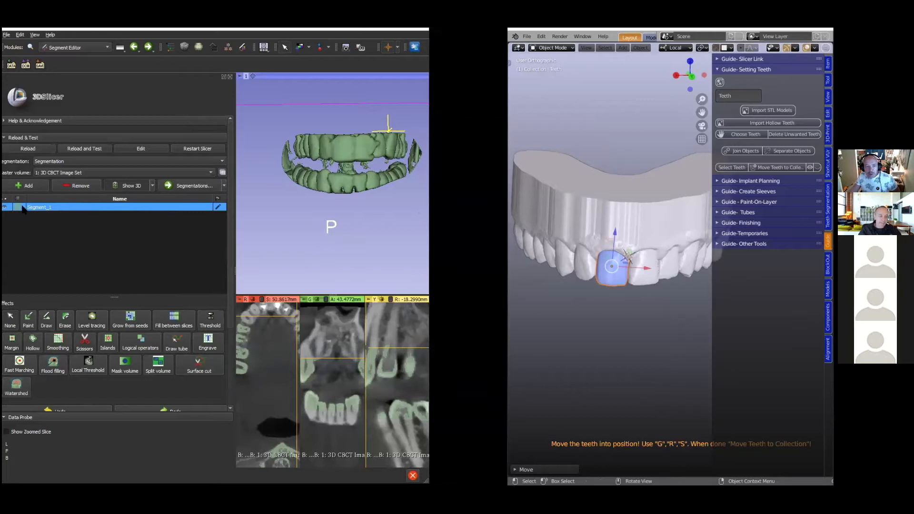
left_click(5, 208)
left_click(6, 208)
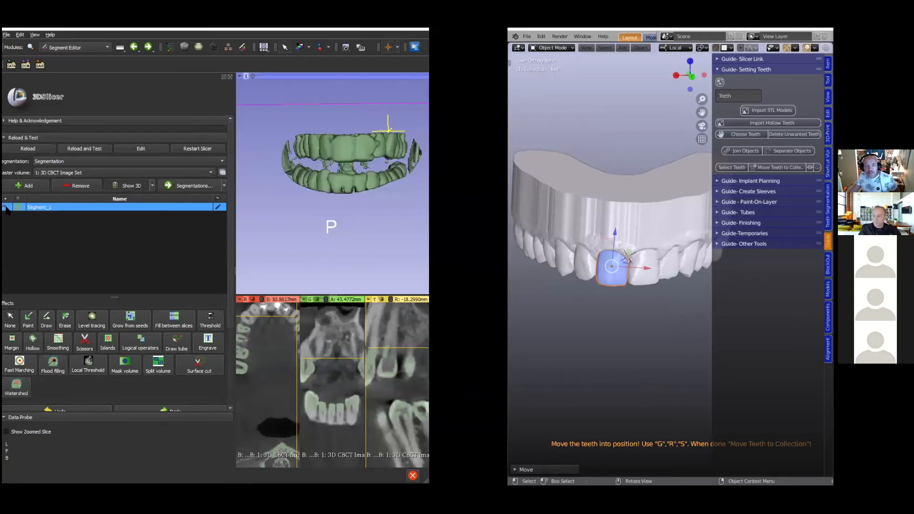
left_click(78, 187)
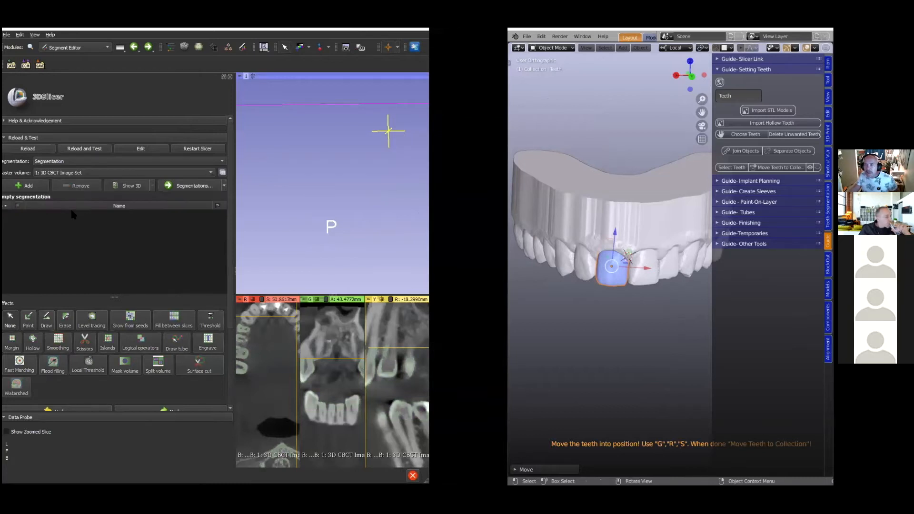
- Switch to Blender and save the current file
left_click(527, 37)
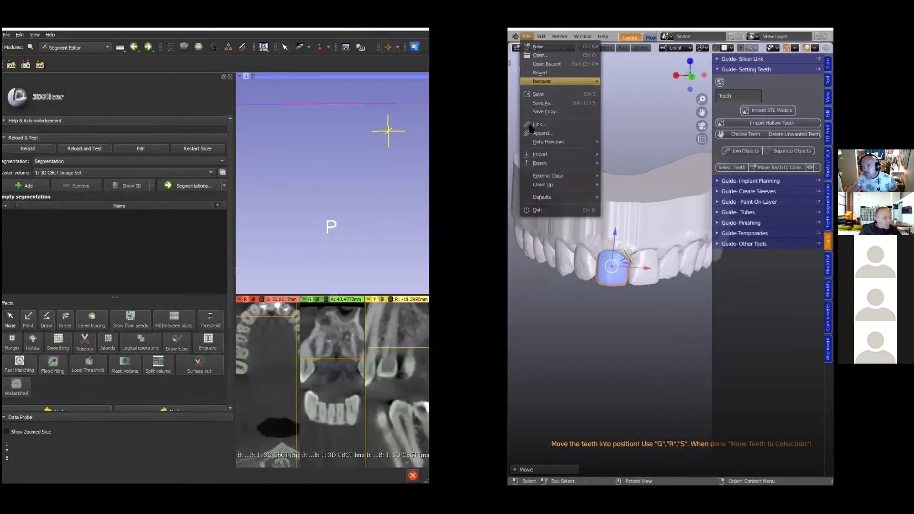
mouse_move(546, 178)
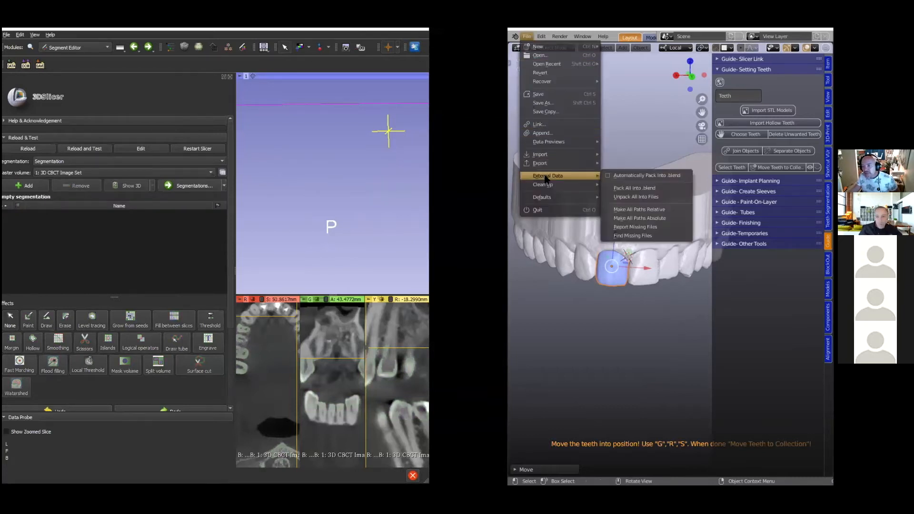
left_click(542, 94)
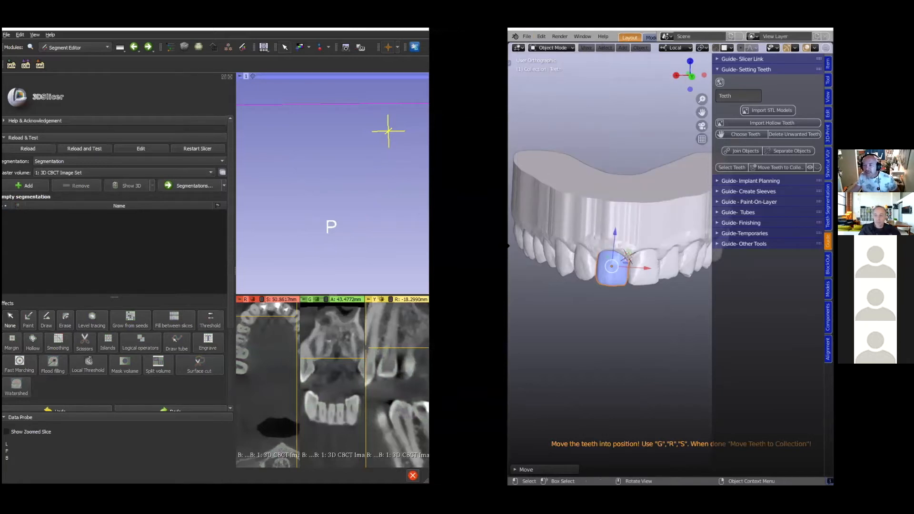
- Resize the Blender and 3D Slicer windows, giving Slicer most of the width, and switch Slicer to the SlicerPano module
left_click_drag(507, 245, 435, 248)
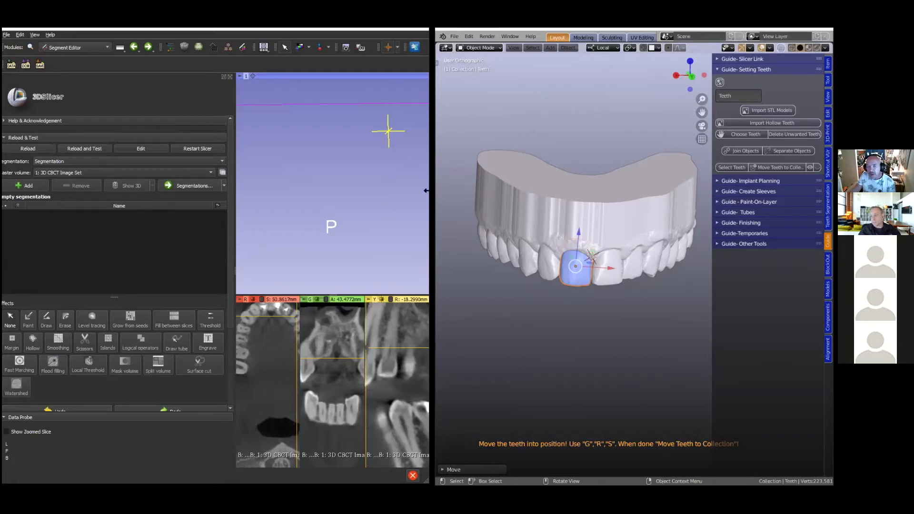
left_click_drag(428, 190, 733, 190)
left_click(103, 48)
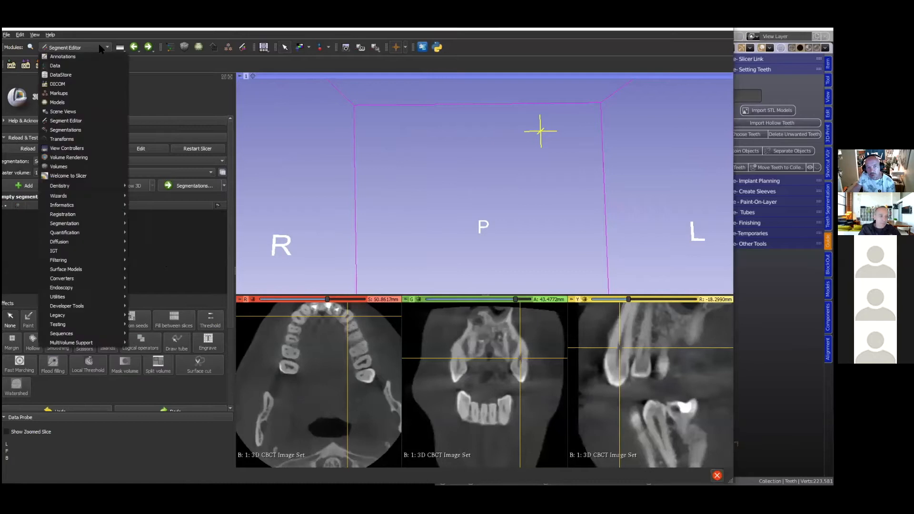
mouse_move(90, 185)
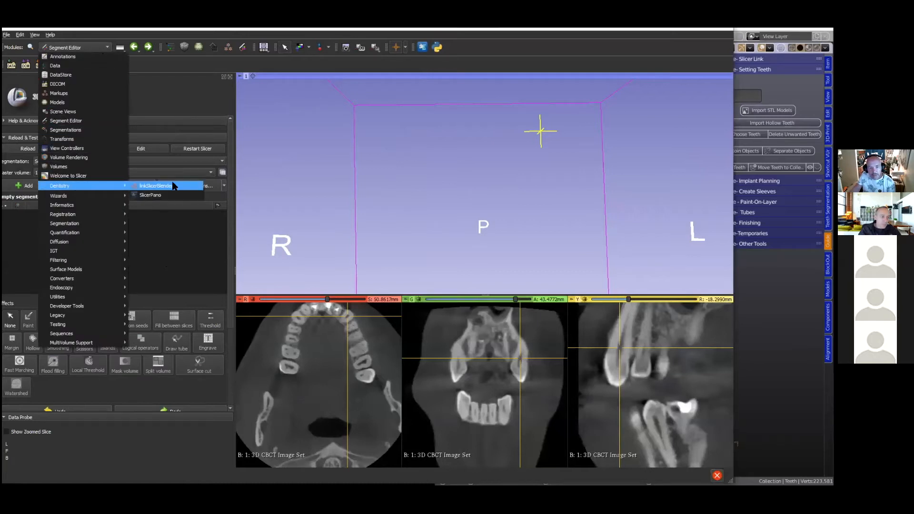
left_click(158, 196)
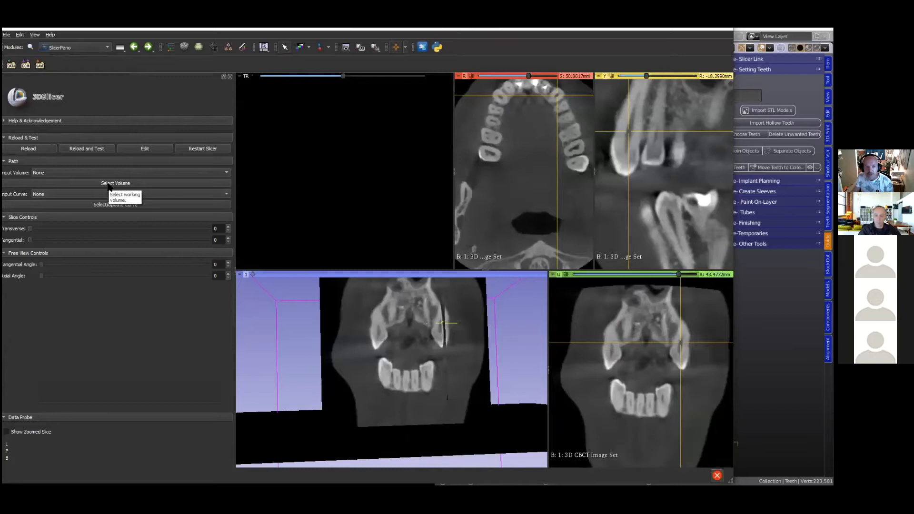
- Load 1: 3D CBCT Image Set as the SlicerPano input volume
left_click(62, 174)
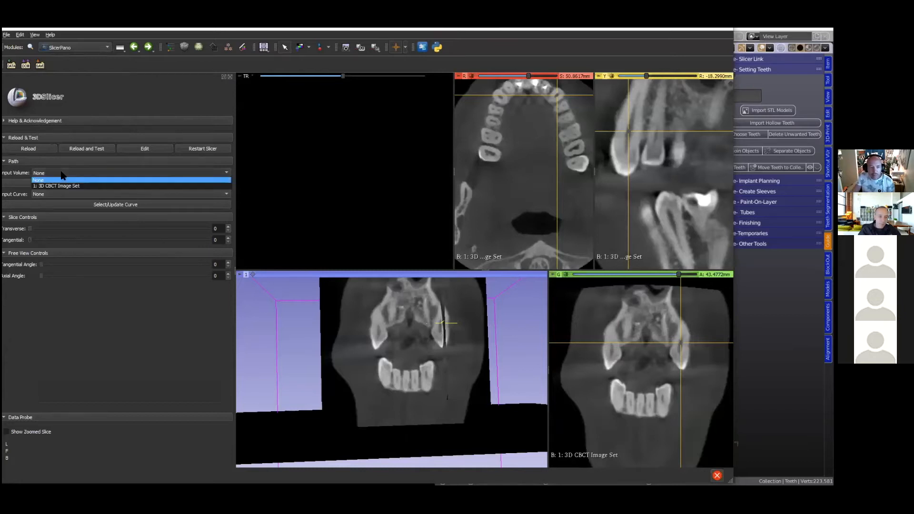
left_click(81, 187)
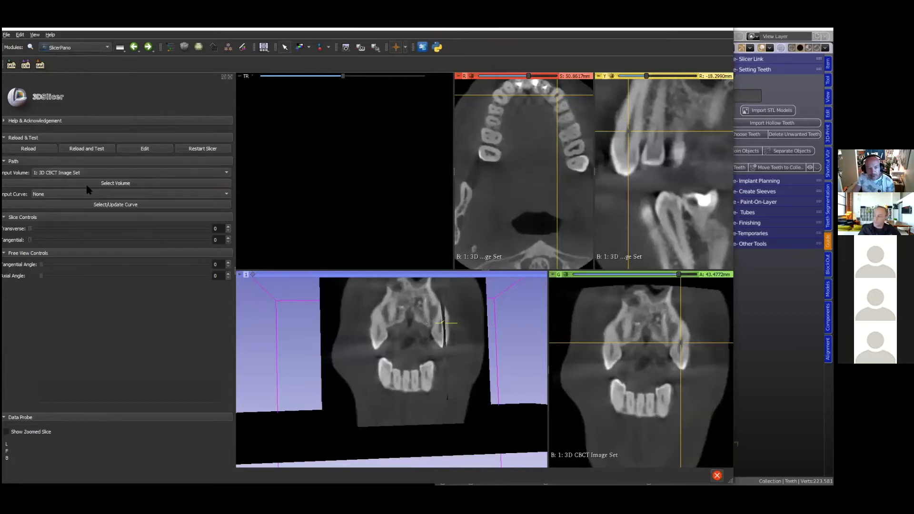
left_click(100, 184)
- Widen the red axial slice view and fit the whole CBCT slice inside it
right_click_drag(344, 119, 312, 188)
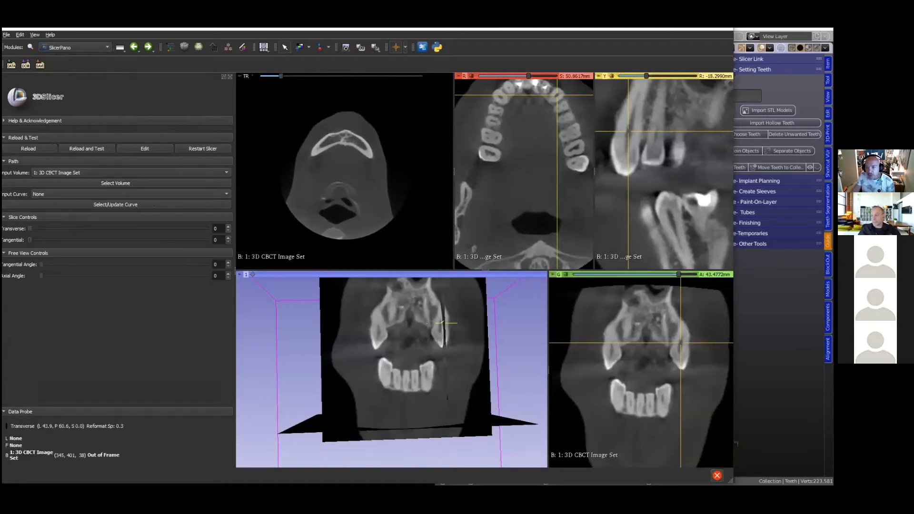
scroll(302, 377, "up", 2)
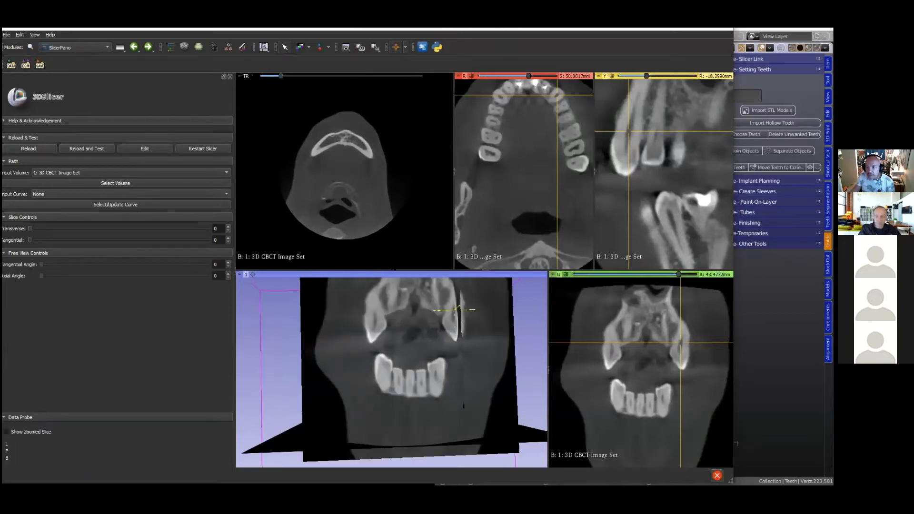
left_click_drag(454, 173, 317, 172)
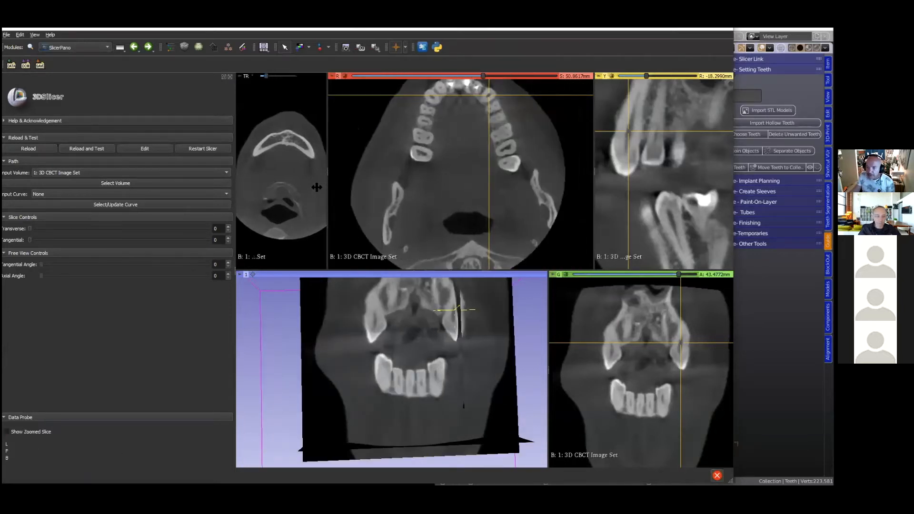
key("r")
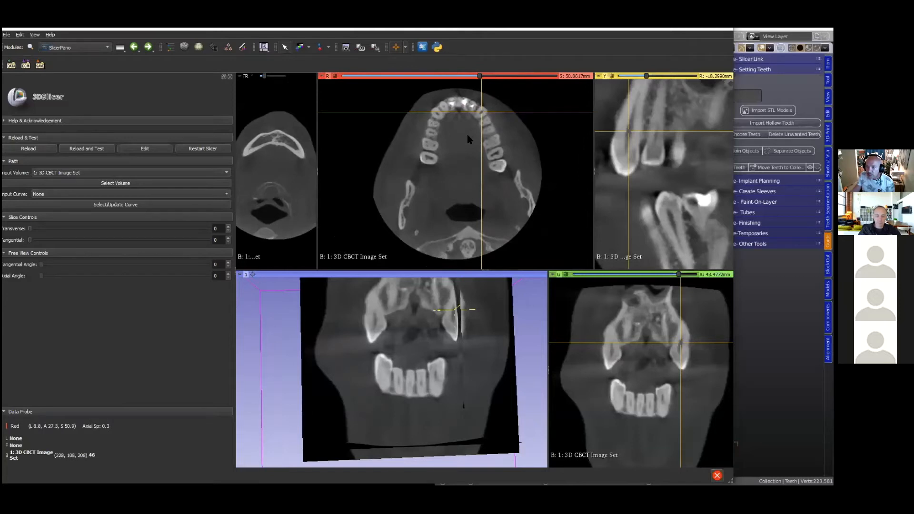
- Center the arch in the axial view and set the slice to about S 50.6 mm, through the upper teeth
scroll(458, 180, "up", 10)
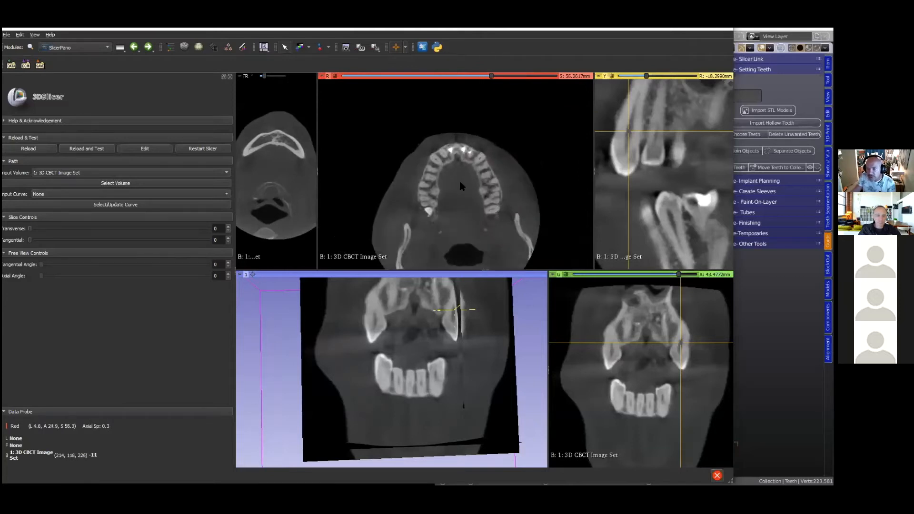
scroll(460, 183, "down", 20)
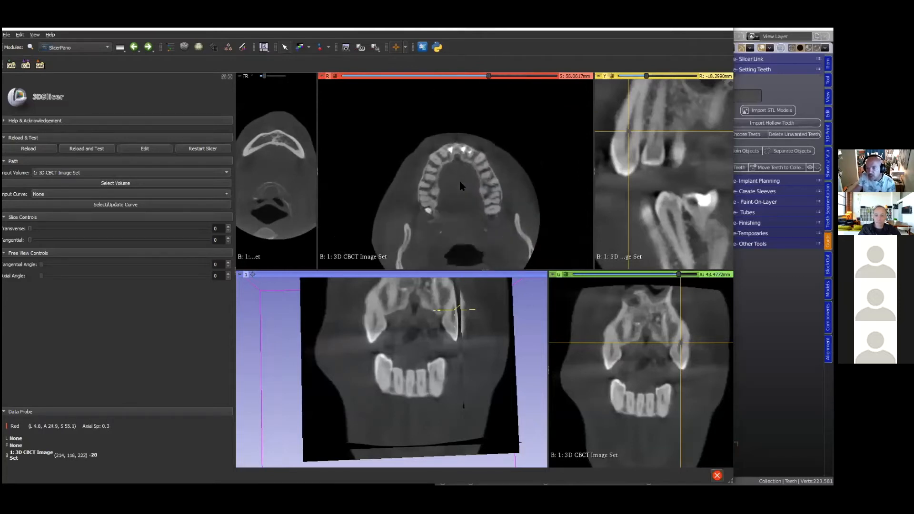
scroll(458, 179, "up", 14)
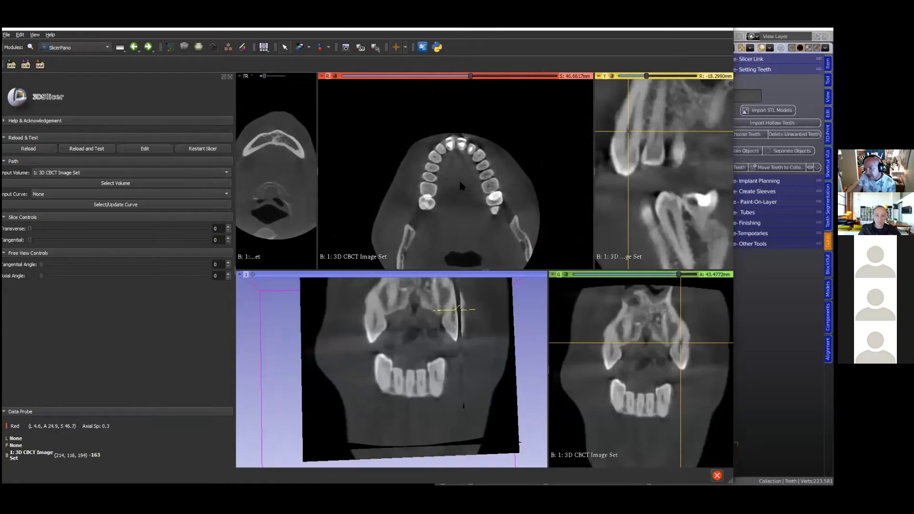
scroll(459, 185, "down", 17)
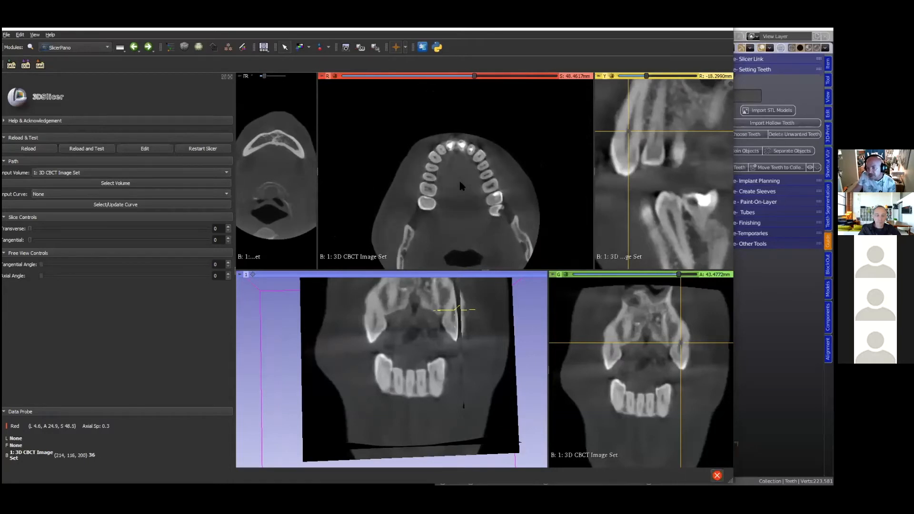
scroll(460, 186, "down", 9)
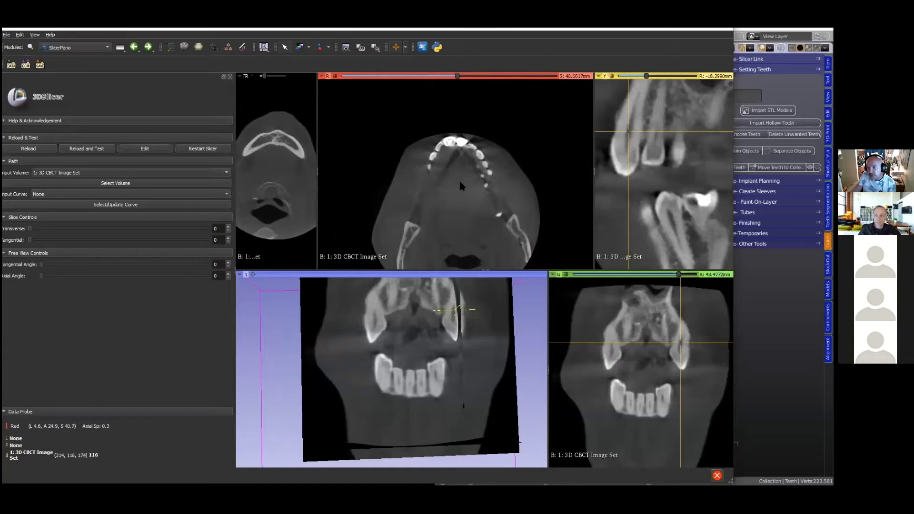
scroll(460, 185, "up", 20)
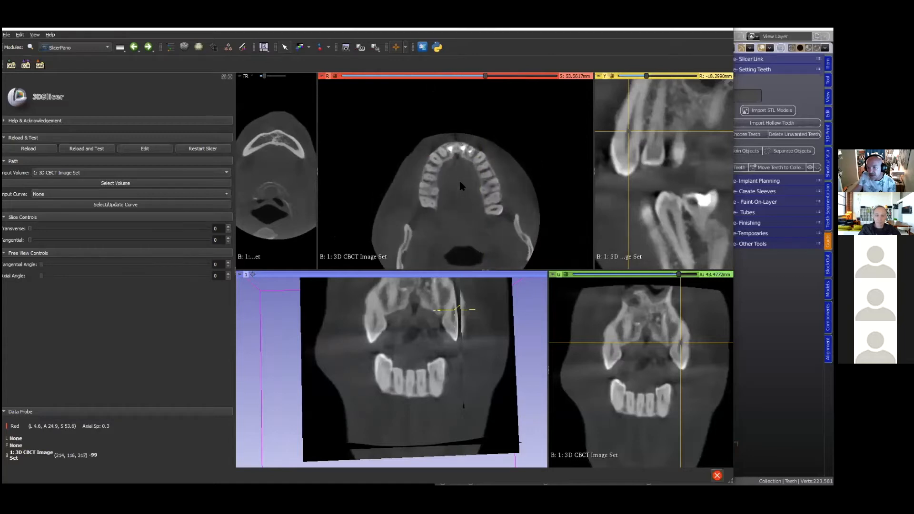
scroll(460, 184, "down", 20)
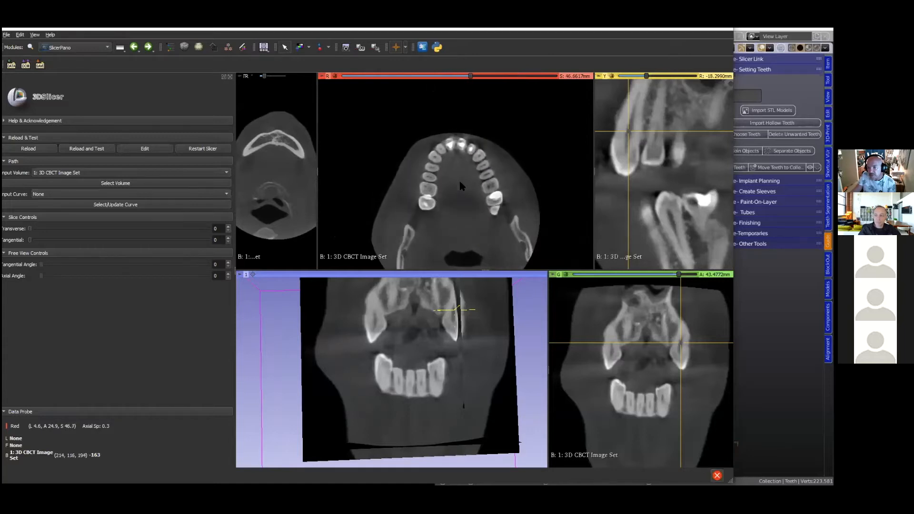
scroll(459, 185, "up", 17)
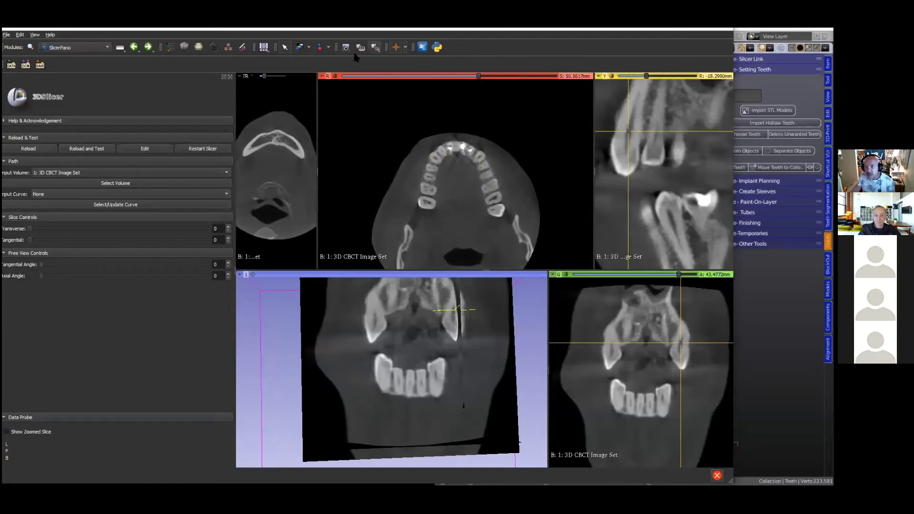
- Draw an Open Curve through the centres of the upper teeth in the axial slice, from one molar around to the opposite molar
left_click(328, 47)
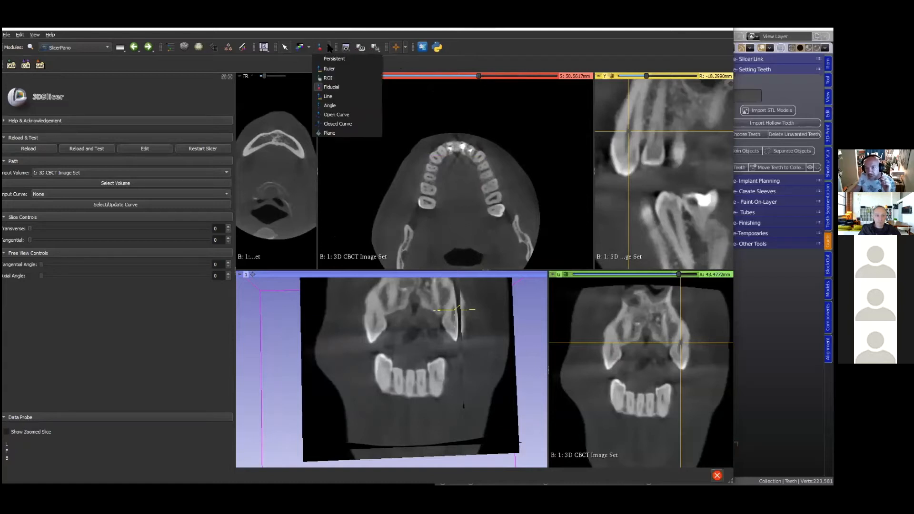
left_click(335, 115)
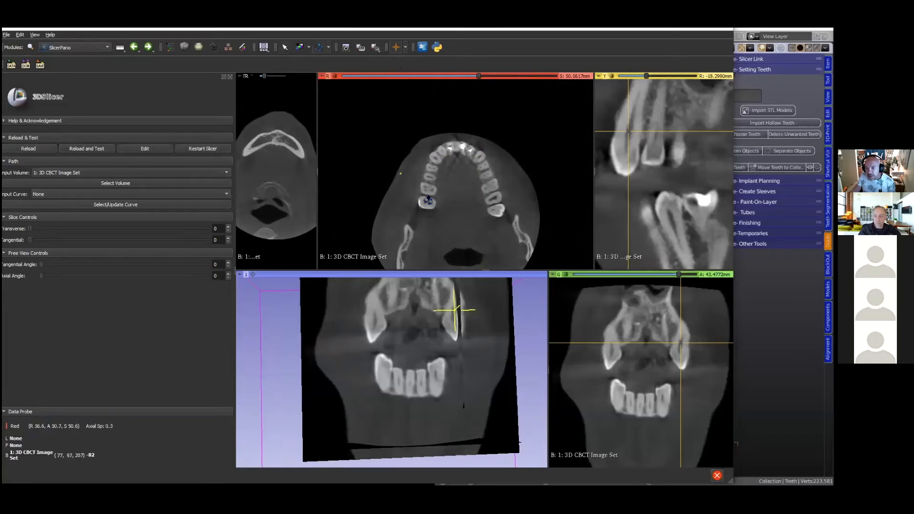
left_click(427, 185)
left_click(433, 168)
left_click(438, 156)
left_click(449, 149)
left_click(471, 151)
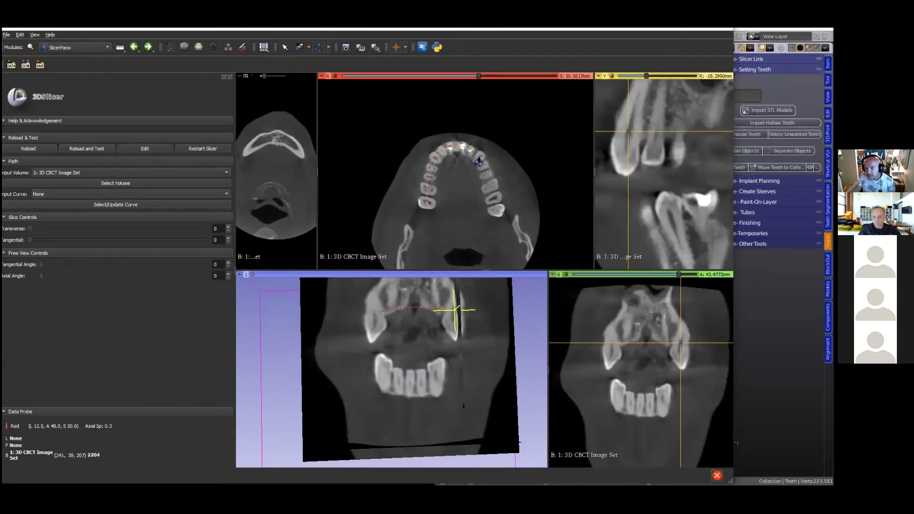
left_click(492, 186)
left_click(493, 193)
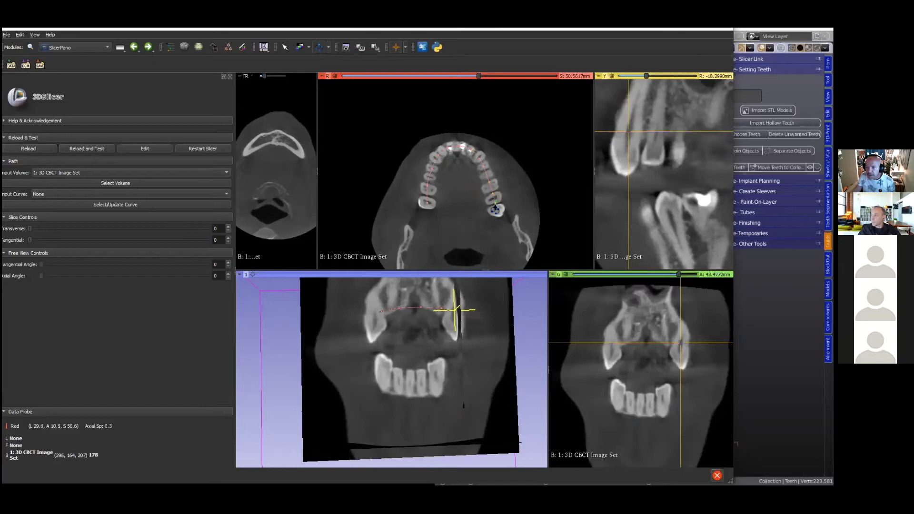
double_click(494, 204)
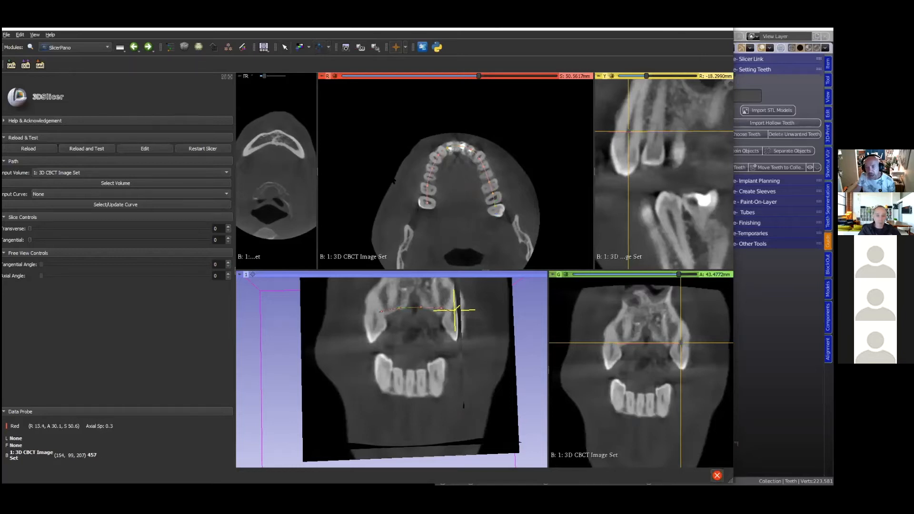
- Choose curve C as the SlicerPano input curve and update the pano path from it
left_click(109, 195)
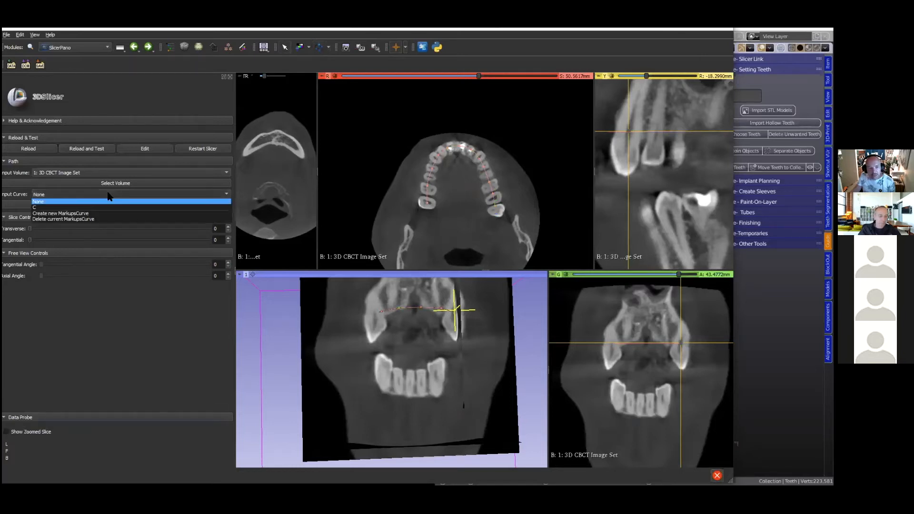
left_click(42, 207)
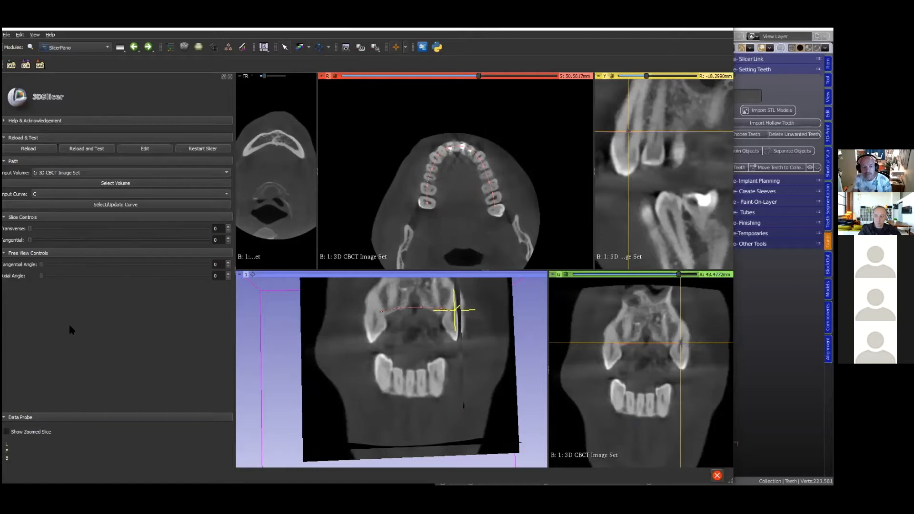
scroll(270, 390, "down", 5)
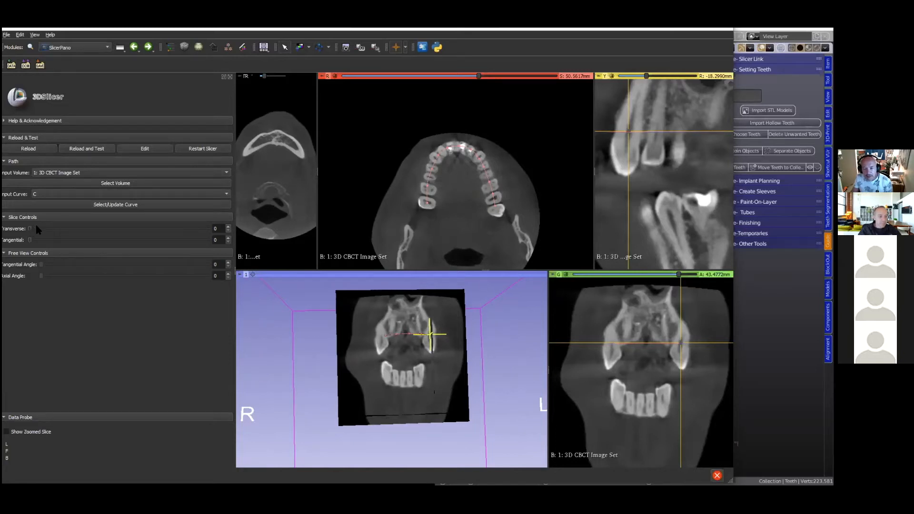
left_click_drag(41, 228, 53, 228)
scroll(303, 371, "down", 3)
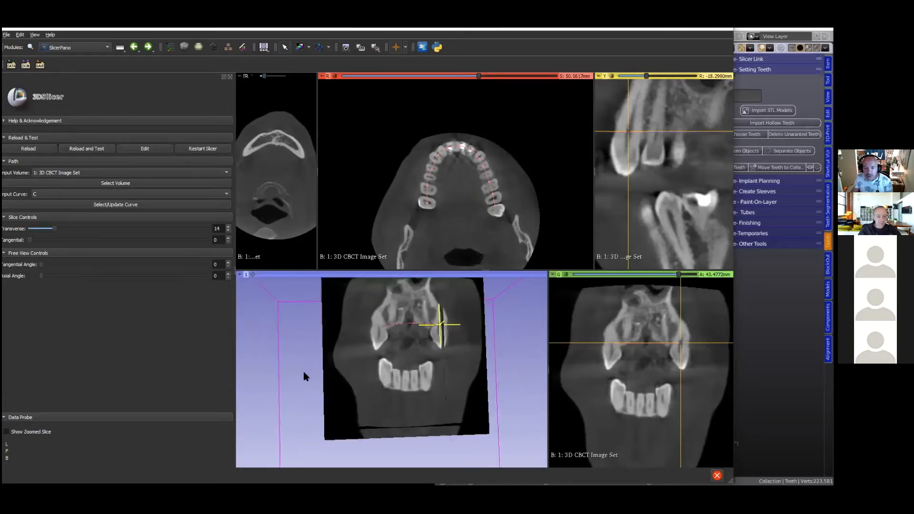
left_click_drag(303, 379, 312, 388)
scroll(333, 391, "up", 2)
scroll(332, 392, "down", 2)
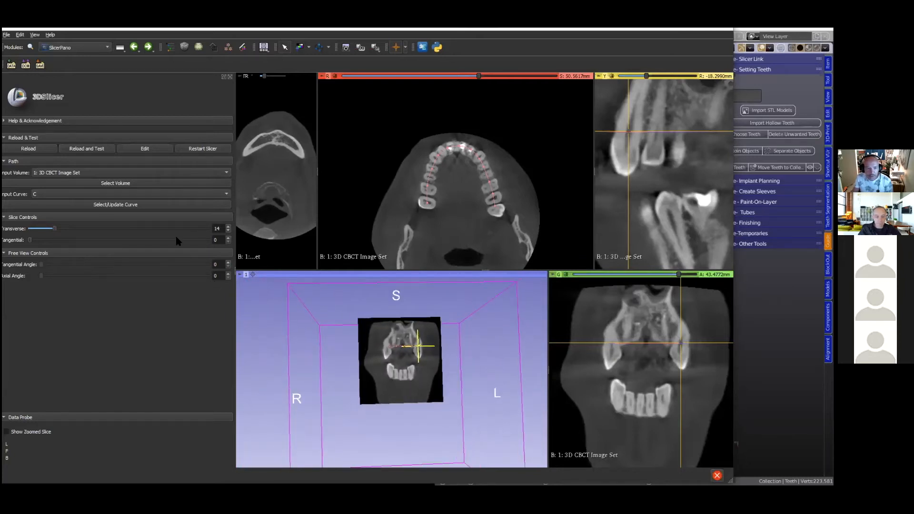
left_click(136, 205)
- Move the transverse slice along the arch curve to position 38
left_click_drag(53, 229, 100, 233)
key("Left")
key("Left")
key("Right")
- Switch to Blender, expand the Slicer Link tools and start the link in Server mode
key("alt+Tab")
left_click(449, 277)
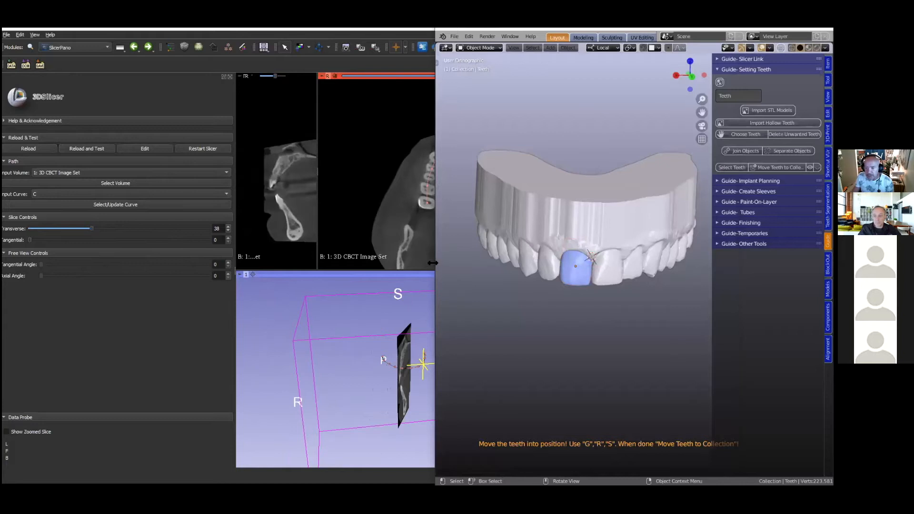
left_click_drag(432, 262, 141, 267)
left_click(441, 187)
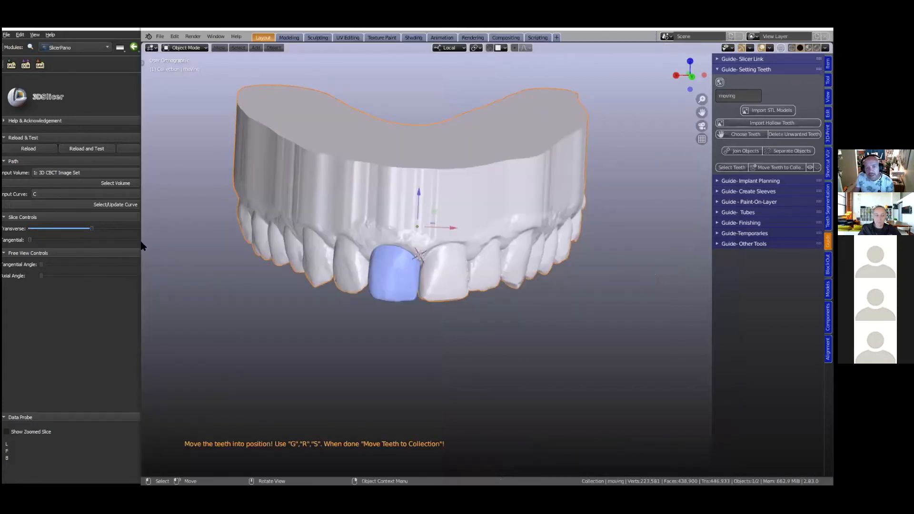
left_click_drag(139, 243, 260, 243)
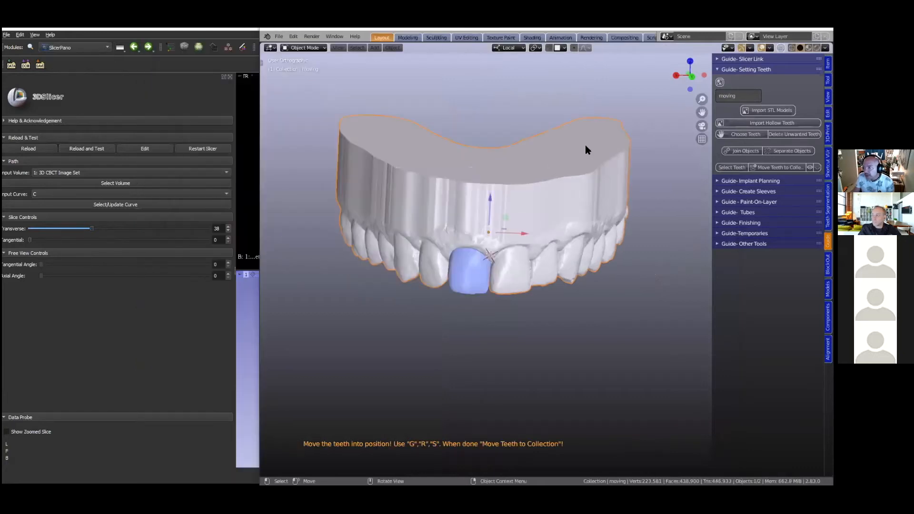
left_click(720, 58)
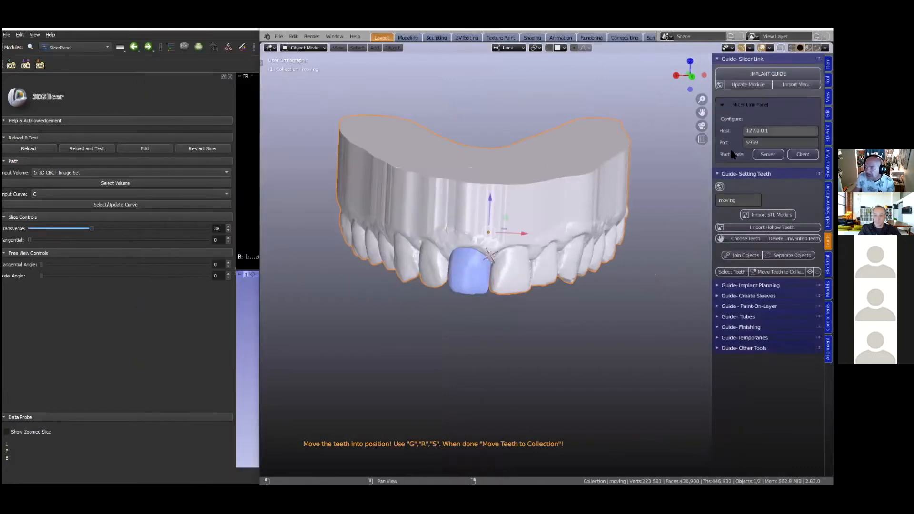
left_click(767, 155)
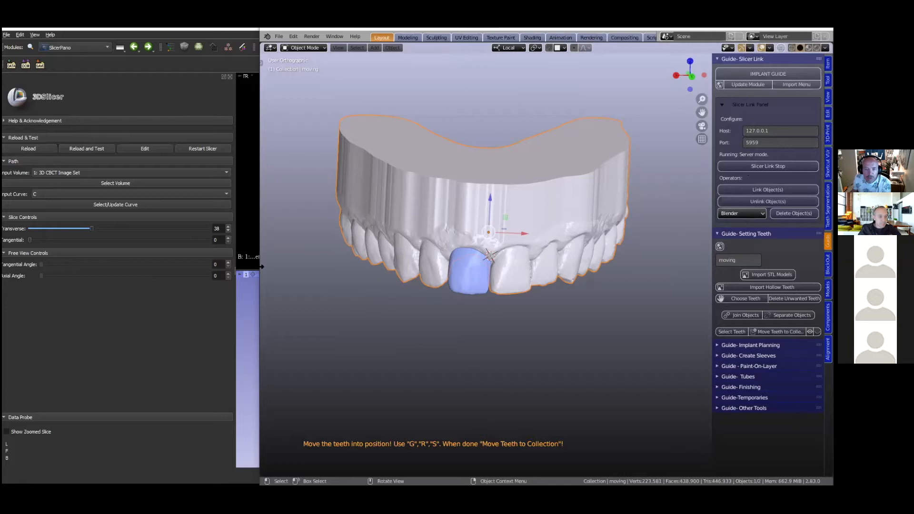
- Switch to 3D Slicer, open the linkSlicerBlender module and start its connection to the Blender server
left_click_drag(261, 147, 449, 148)
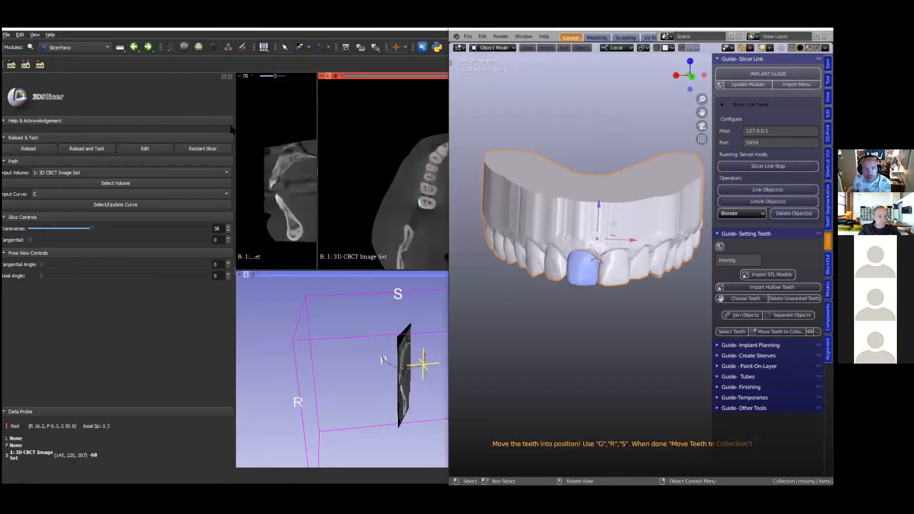
left_click(106, 47)
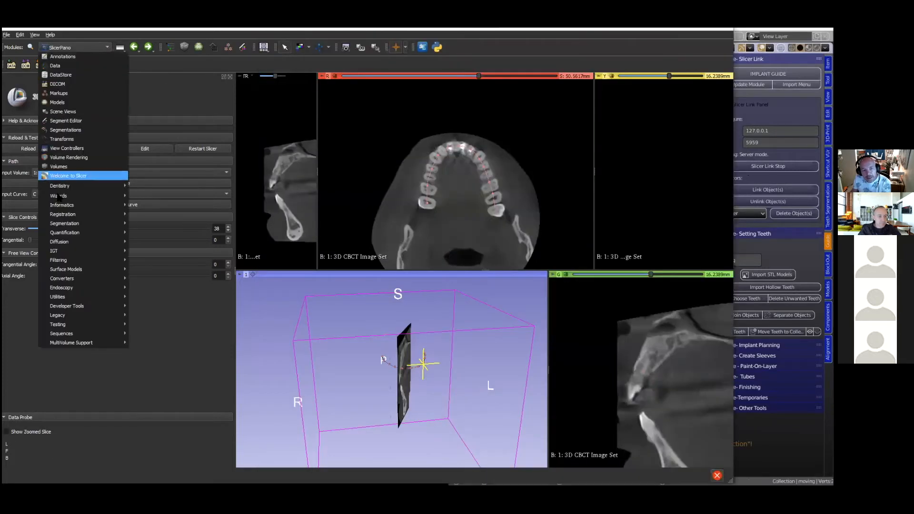
mouse_move(114, 186)
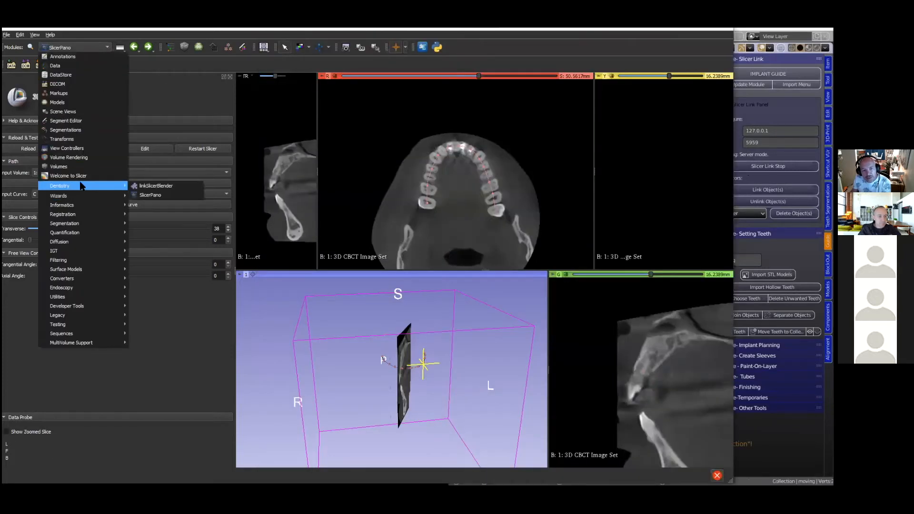
left_click(157, 186)
left_click(105, 170)
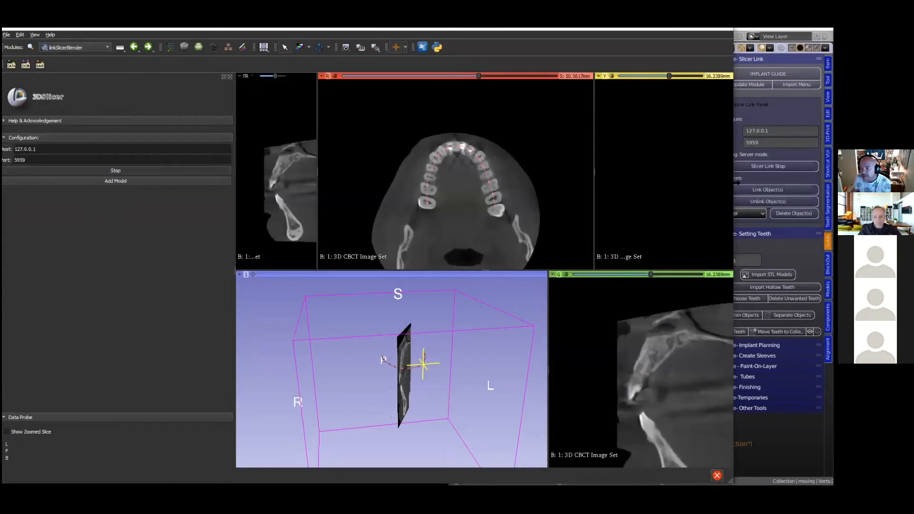
- Arrange the Slicer and Blender windows side by side and expand the Implant Planning tools in Blender
left_click_drag(736, 183, 404, 241)
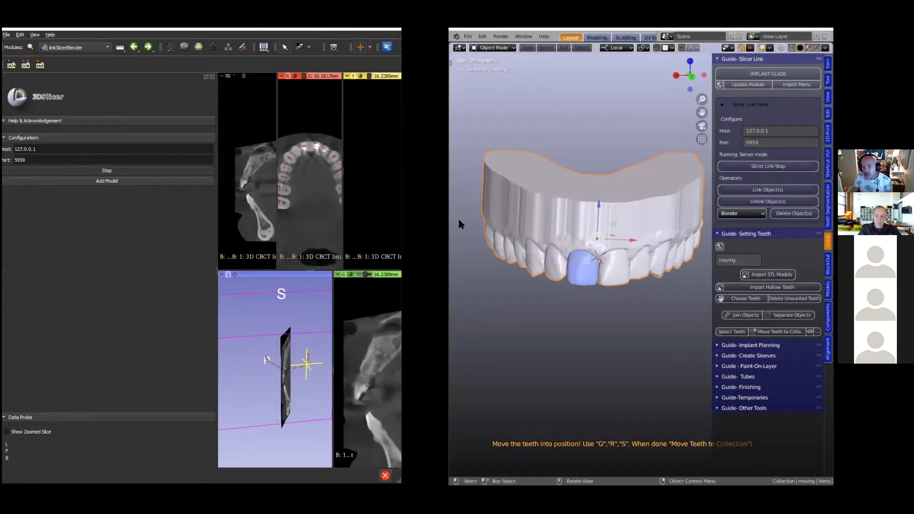
left_click_drag(451, 227, 380, 227)
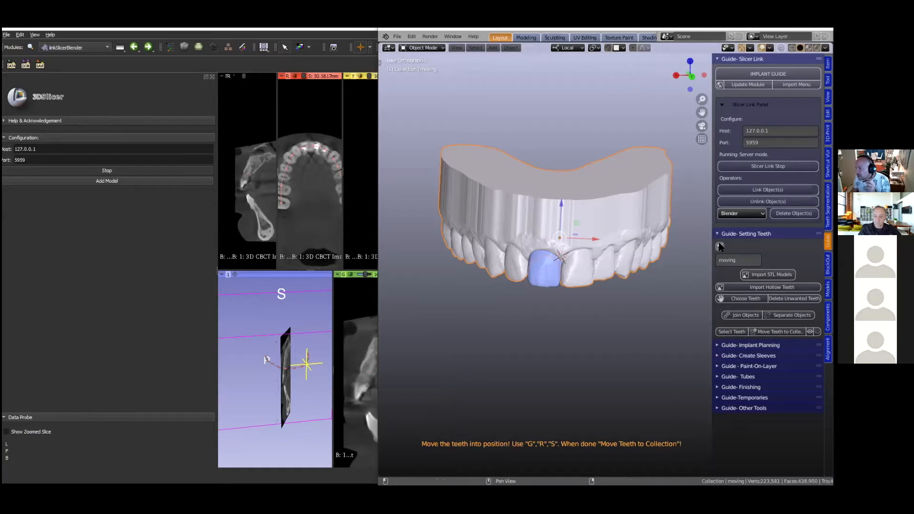
left_click(717, 345)
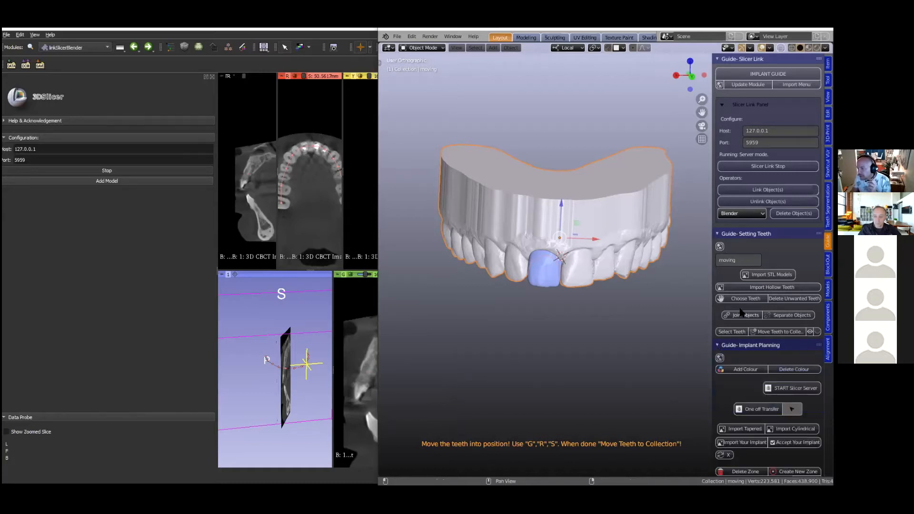
scroll(750, 321, "down", 8)
scroll(750, 321, "down", 2)
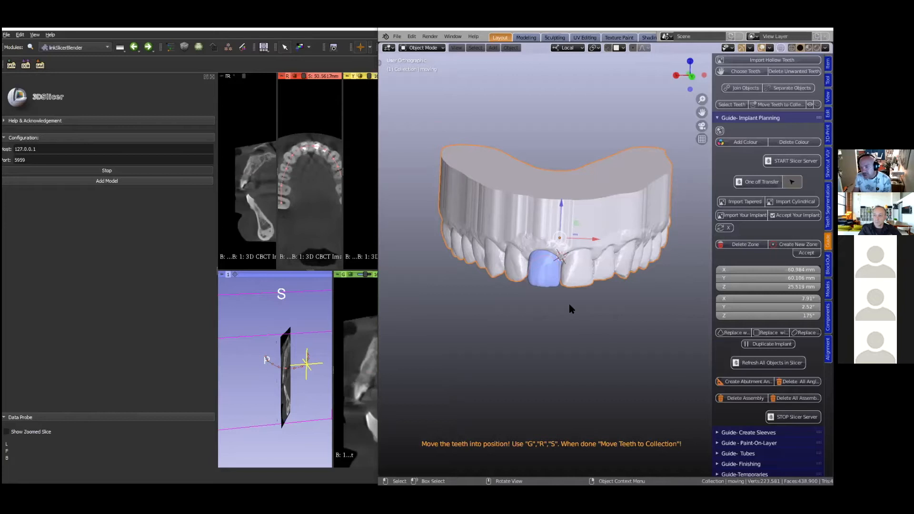
- Select the blue replacement incisor and the dental model and send both to Slicer with a One off Transfer
scroll(568, 305, "up", 3)
scroll(564, 310, "down", 1)
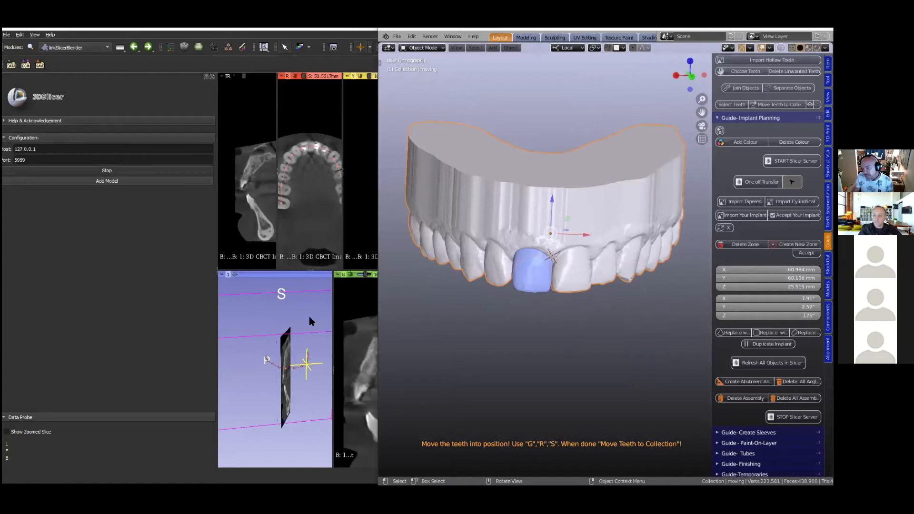
scroll(563, 318, "down", 1)
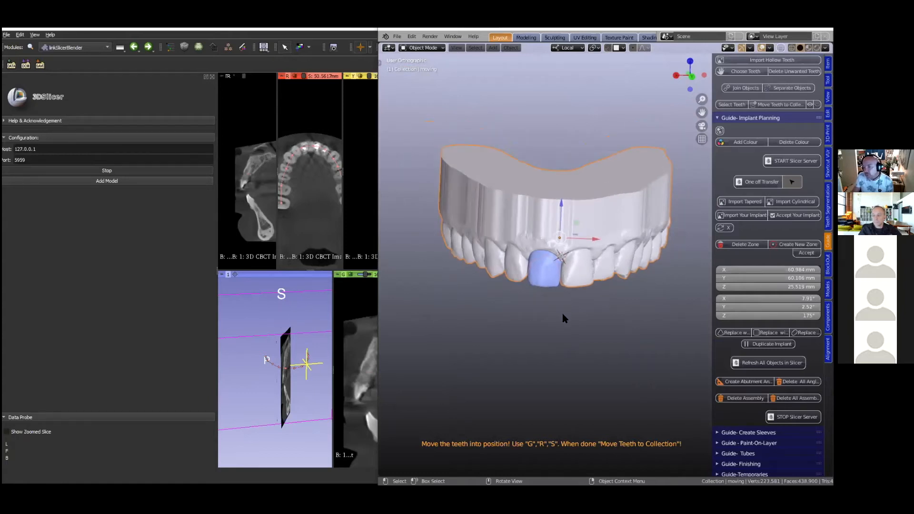
scroll(564, 318, "up", 2)
mouse_move(562, 318)
middle_mouse_down()
mouse_move(561, 296)
mouse_move(567, 309)
middle_mouse_up()
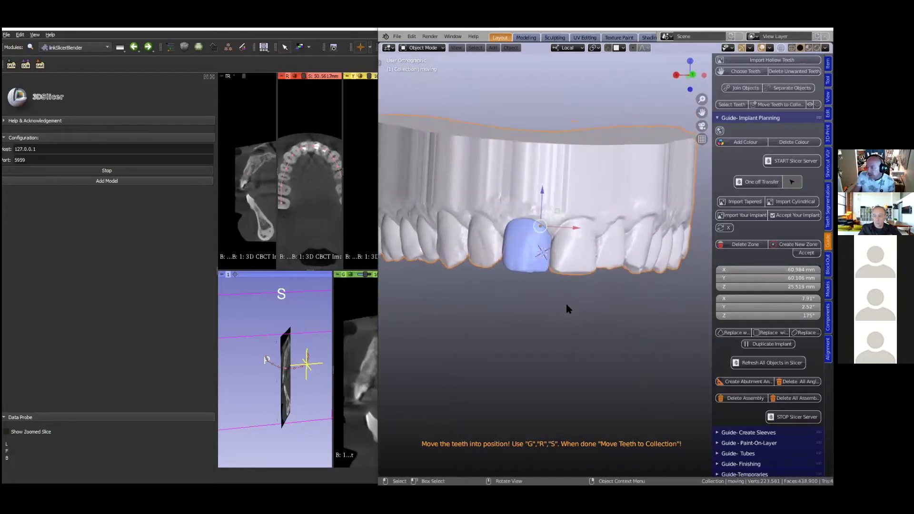
scroll(567, 305, "down", 1)
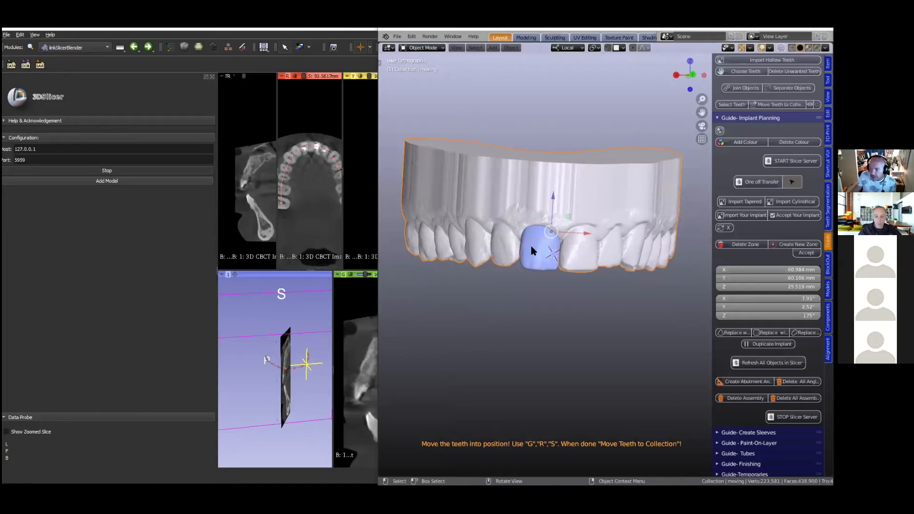
left_click(533, 260)
left_click(589, 206, "shift")
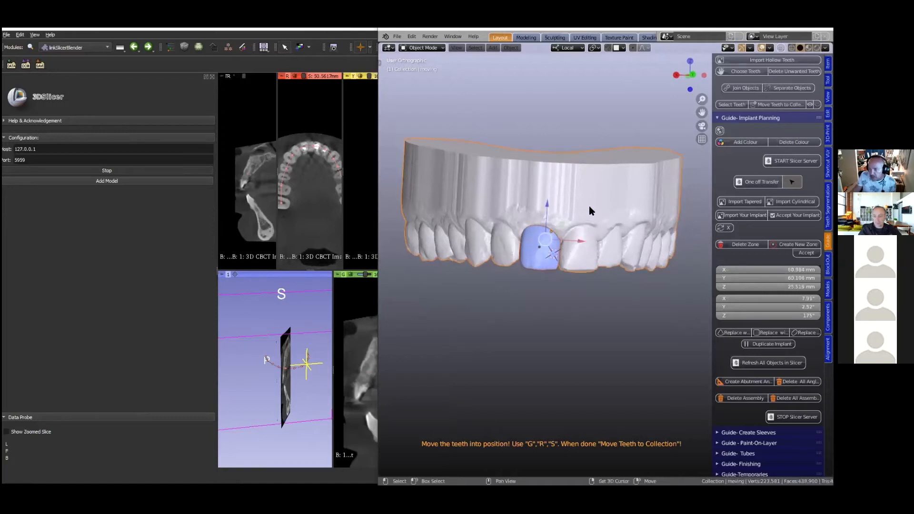
left_click(744, 182)
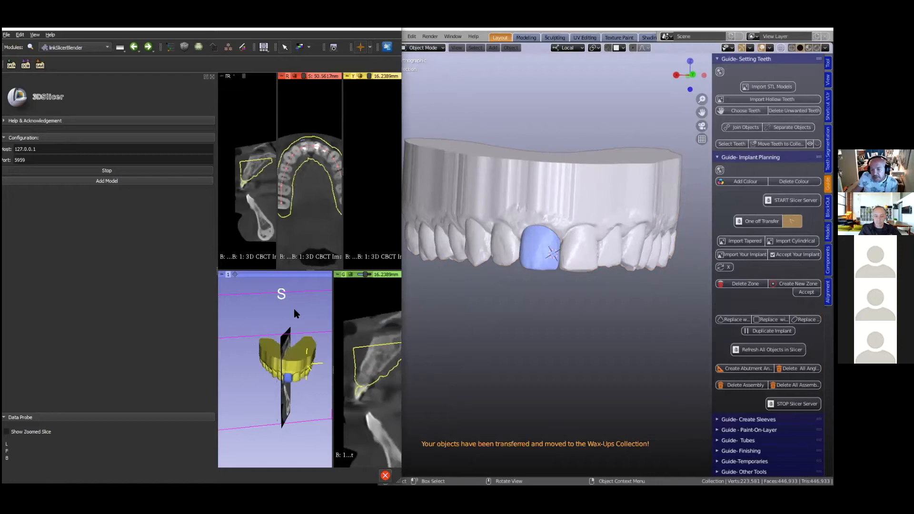
middle_click_drag(289, 365, 287, 335)
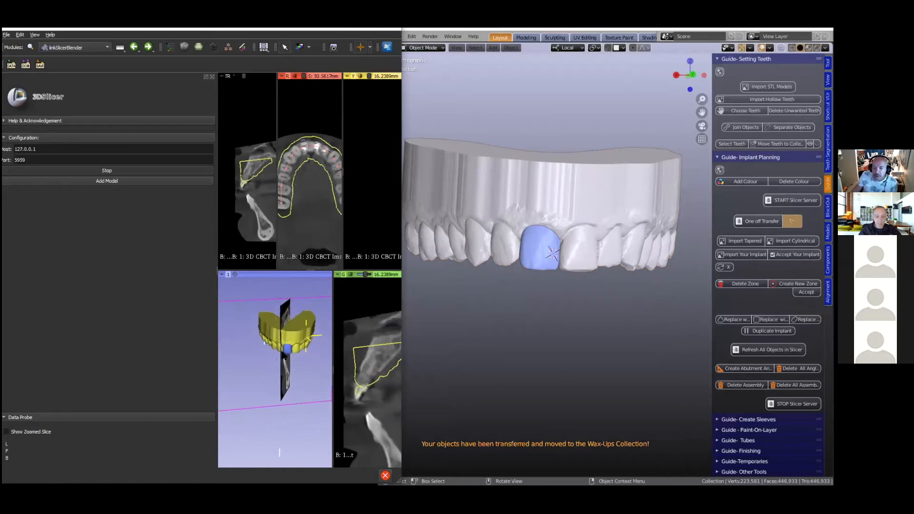
mouse_move(269, 381)
left_mouse_down()
mouse_move(266, 355)
mouse_move(266, 363)
left_mouse_up()
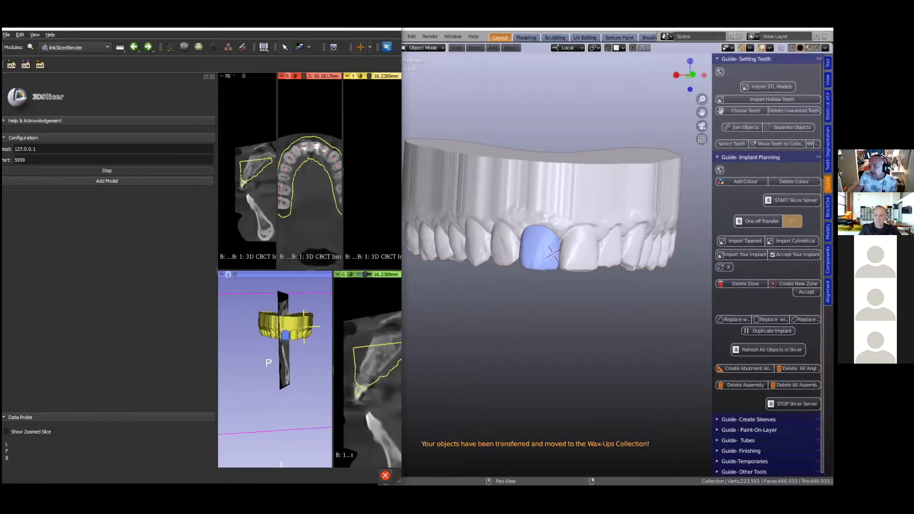
- Select only the dental model in Blender, add a colour to it and open that colour for editing
left_click(791, 221)
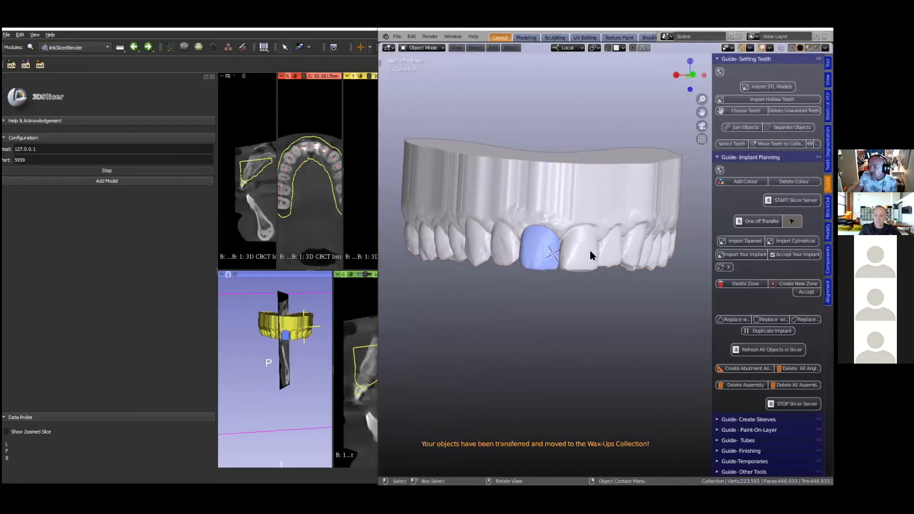
left_click(572, 198)
left_click(792, 234)
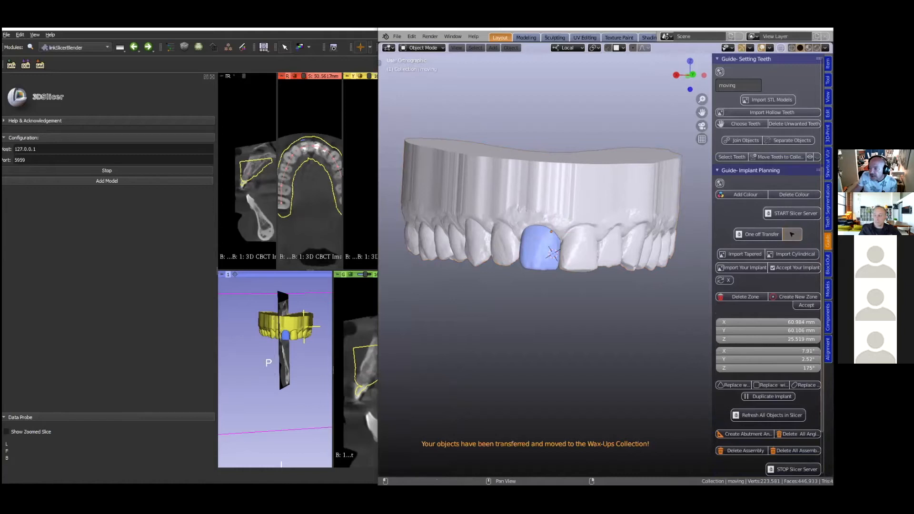
left_click(622, 209)
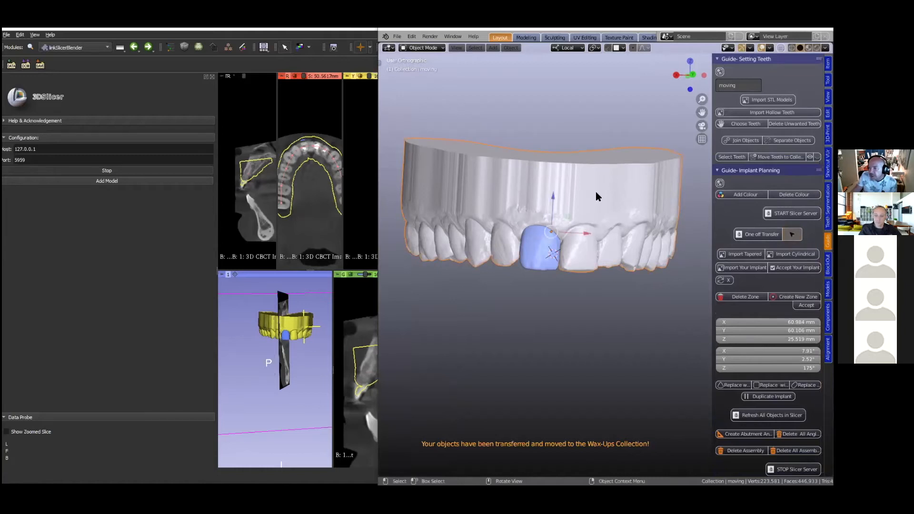
left_click(723, 196)
left_click(802, 194)
left_click(803, 194)
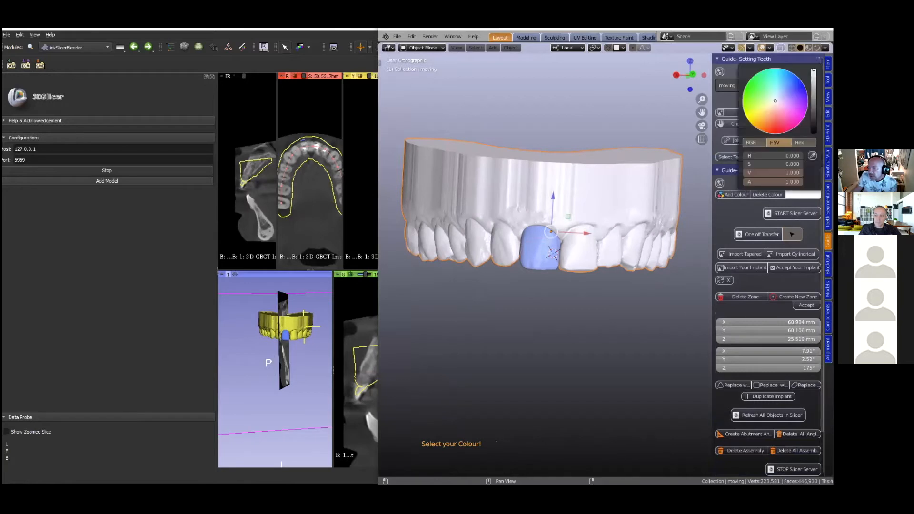
- Set the alpha of the dental model's colour to 0.5
left_click(773, 182)
type("05")
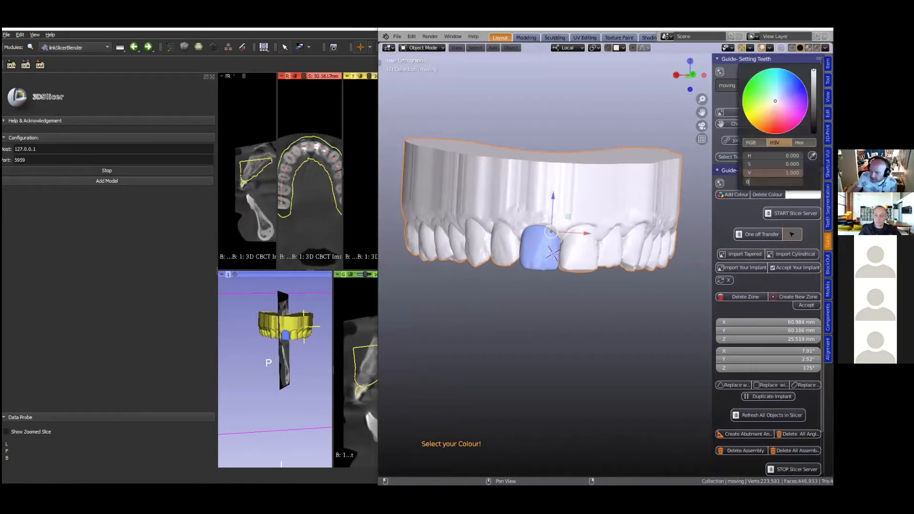
key("Return")
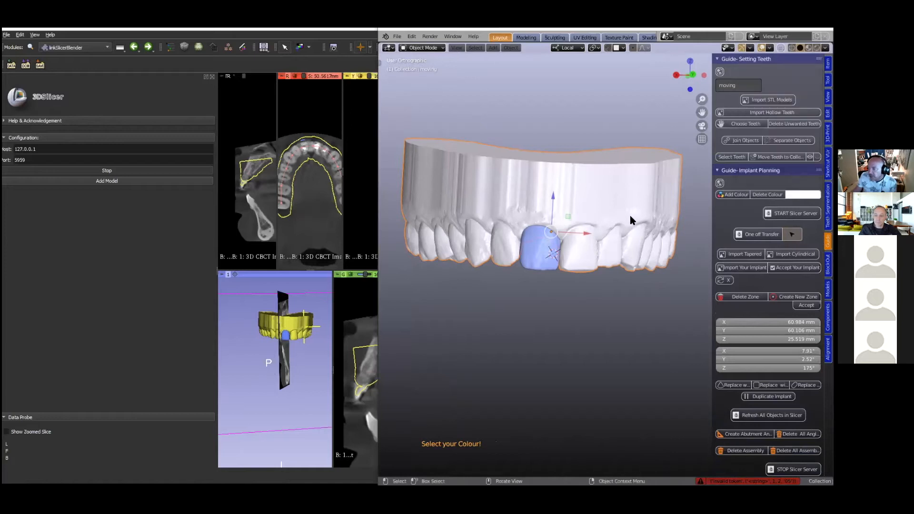
mouse_move(624, 216)
middle_mouse_down()
mouse_move(628, 198)
mouse_move(637, 210)
middle_mouse_up()
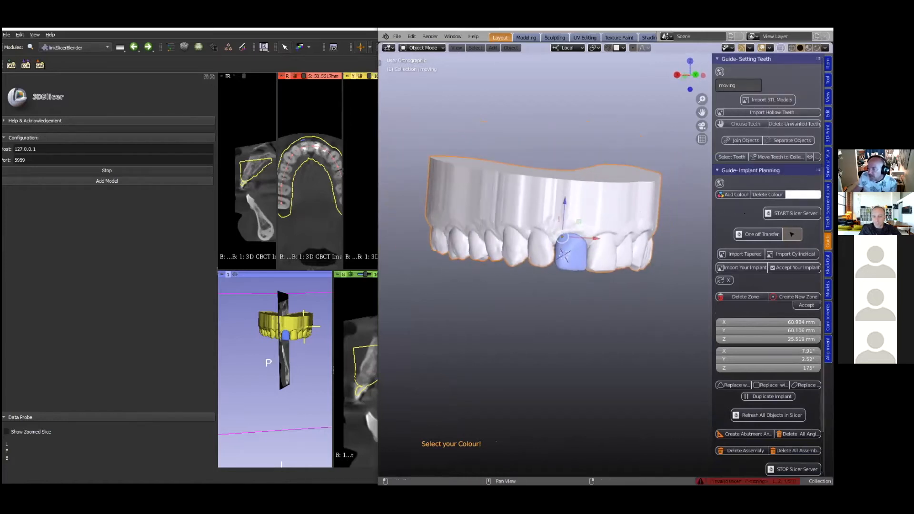
left_click(803, 195)
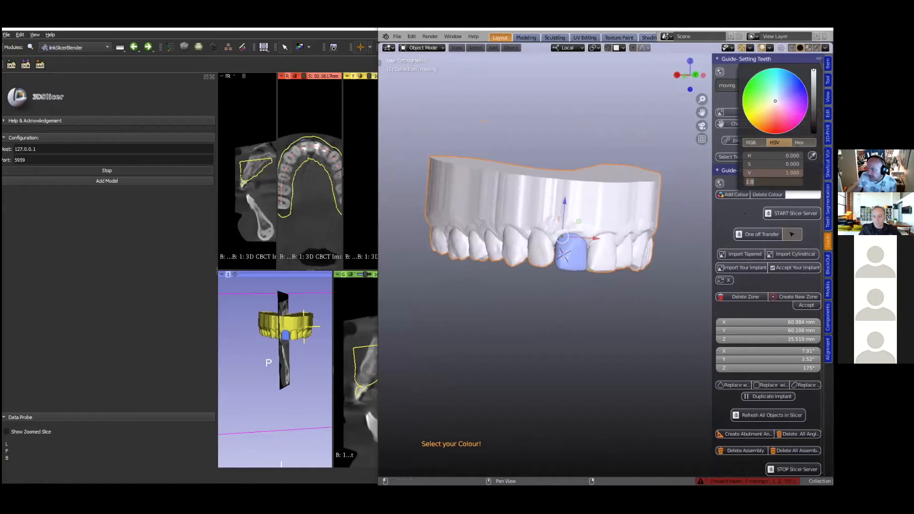
type("0.5")
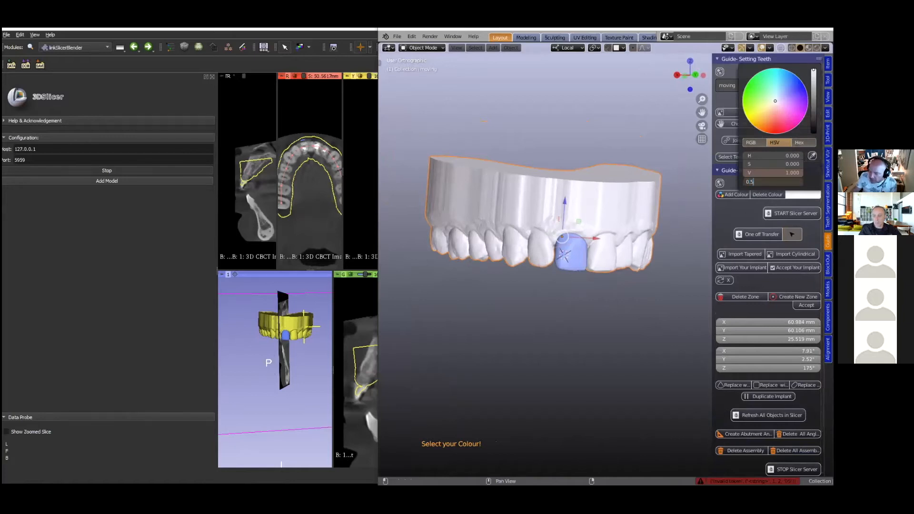
key("Return")
- Select the blue replacement incisor and set the alpha of its colour to 0.5
scroll(581, 275, "up", 2)
left_click(552, 268)
left_click(802, 195)
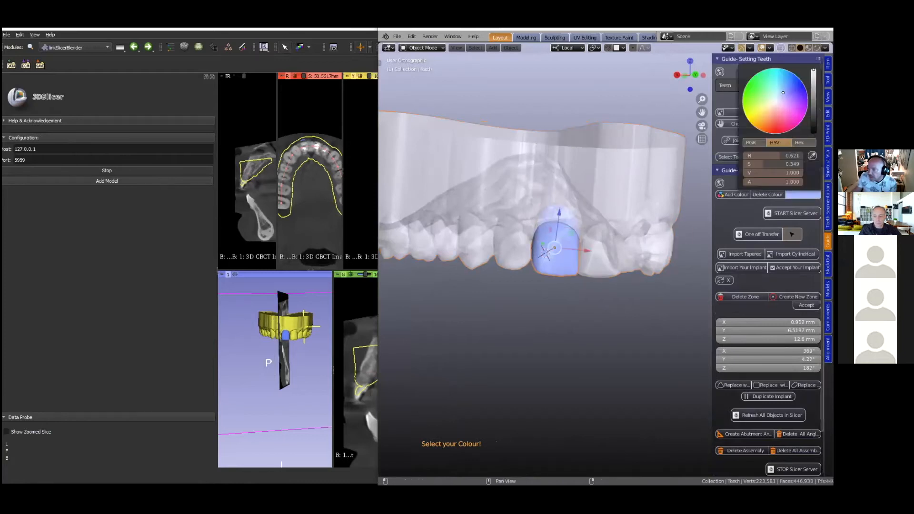
left_click(774, 182)
type("0.5")
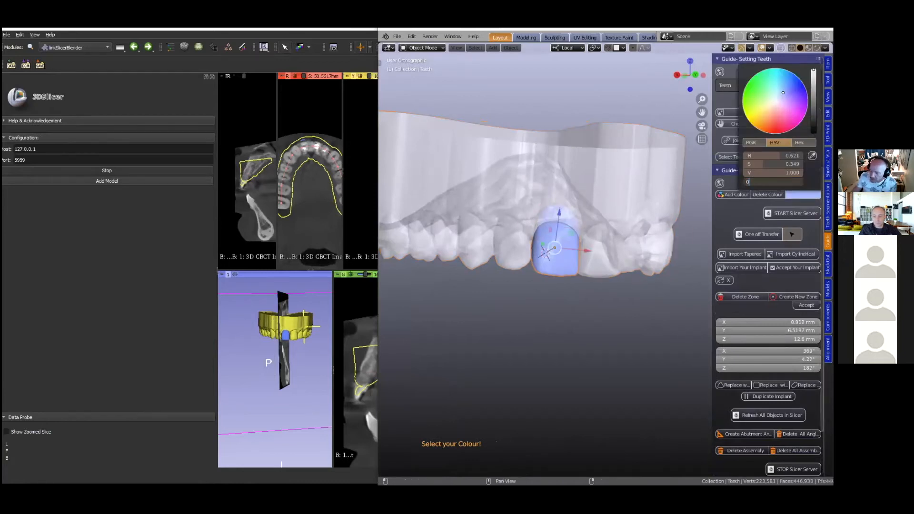
key("Return")
scroll(548, 267, "down", 2)
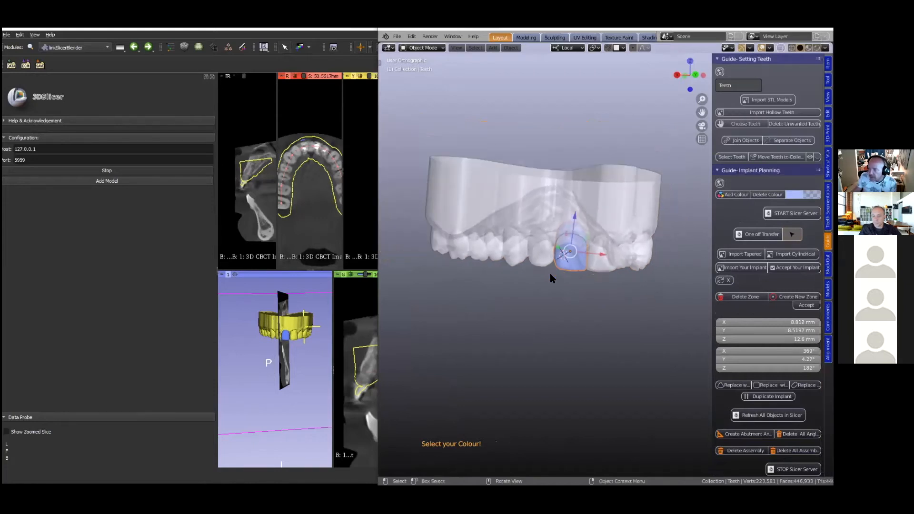
- Send the translucent dental model and incisor to Slicer with a One off Transfer and enlarge the visible Slicer area
left_click(526, 201, "shift")
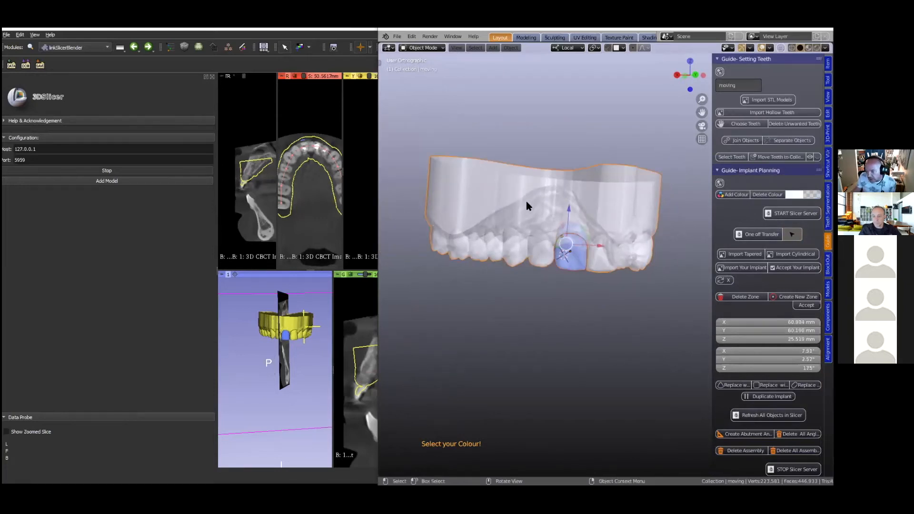
left_click(762, 235)
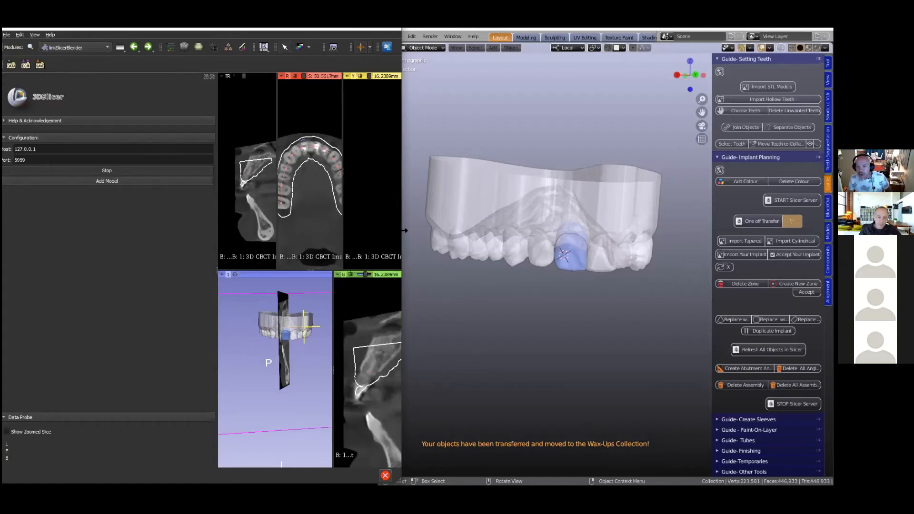
left_click_drag(405, 231, 635, 244)
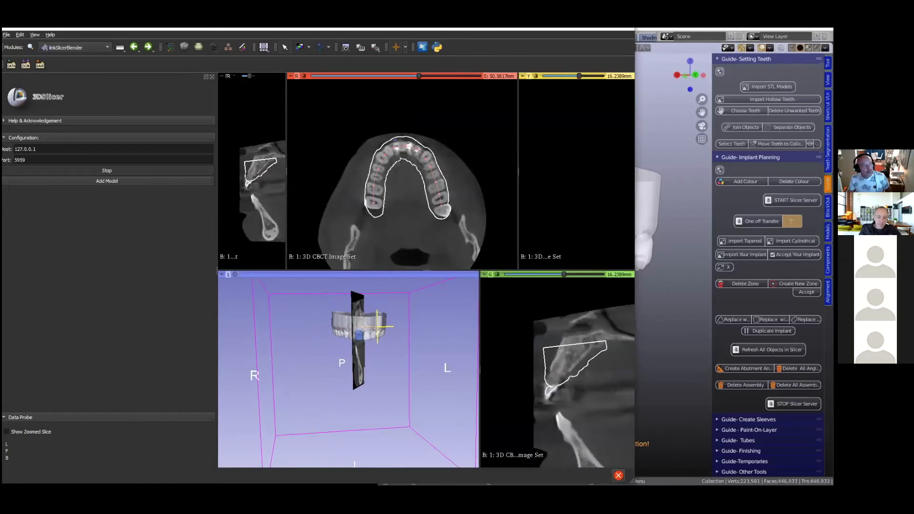
- Switch to the workflow flowchart in Photos, review the implant planning stages and minimise the image
key("alt+Tab")
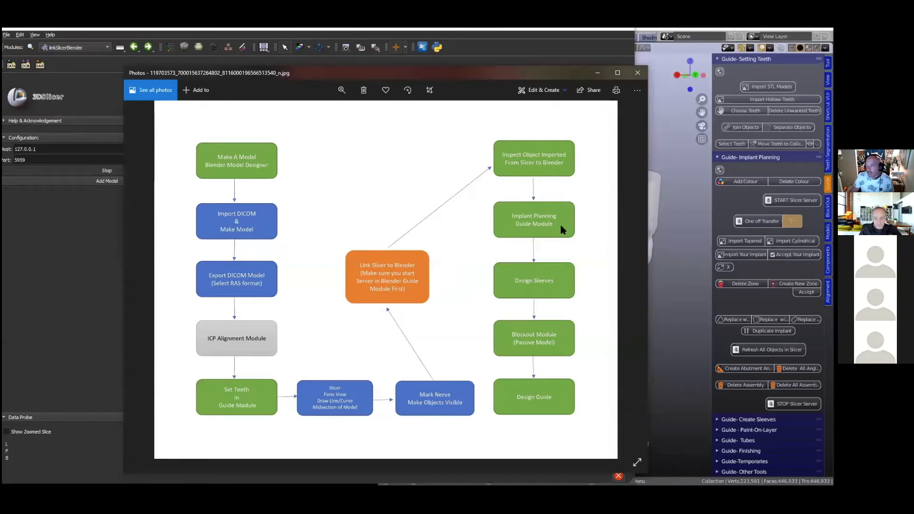
left_click(664, 309)
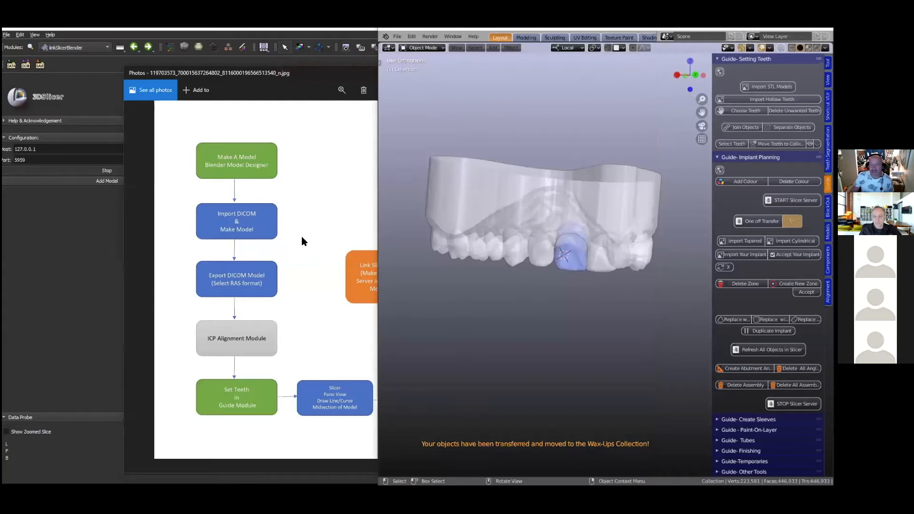
left_click(305, 71)
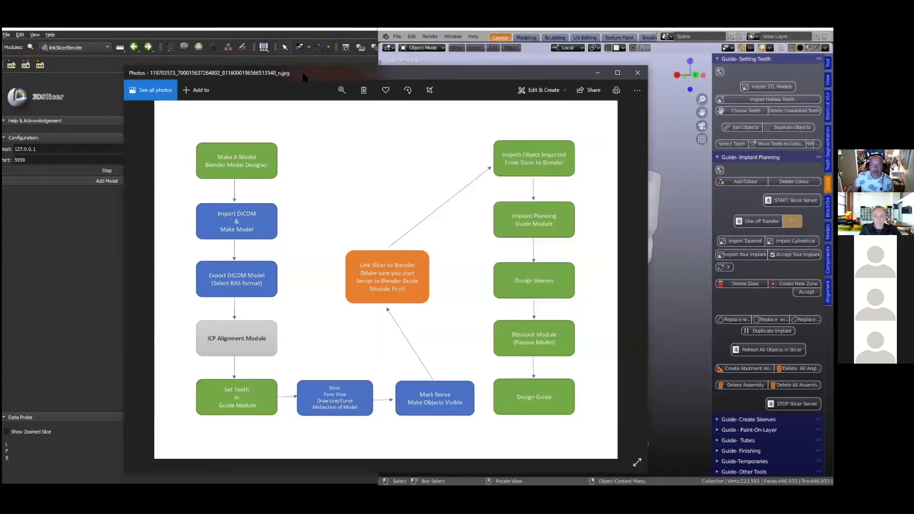
left_click(597, 73)
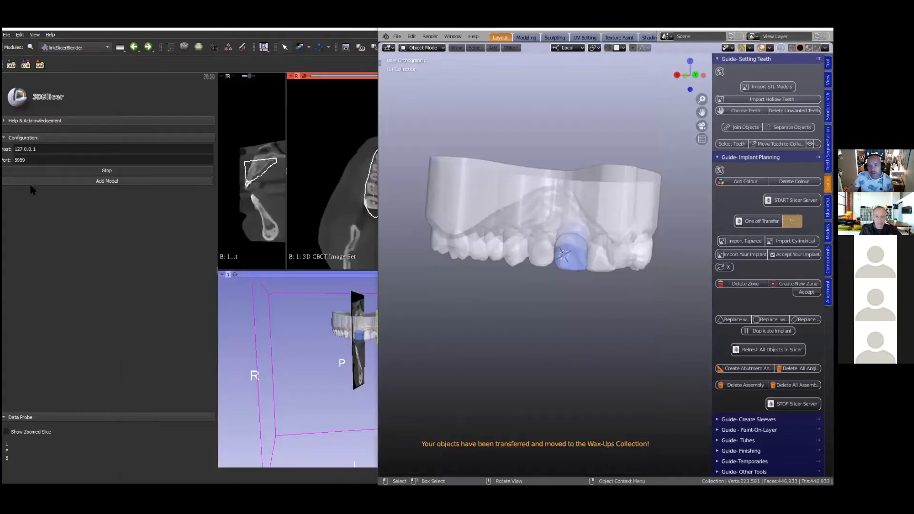
- Examine in 3D Slicer how the transferred model and incisor outlines fit the teeth across the axial CBCT slices and in 3D
left_click(308, 330)
scroll(399, 162, "up", 16)
scroll(399, 161, "down", 20)
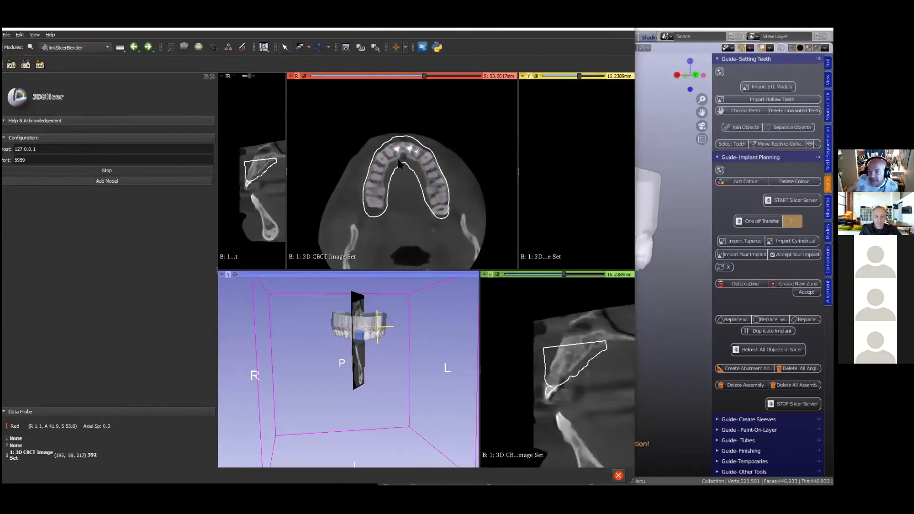
scroll(398, 164, "down", 5)
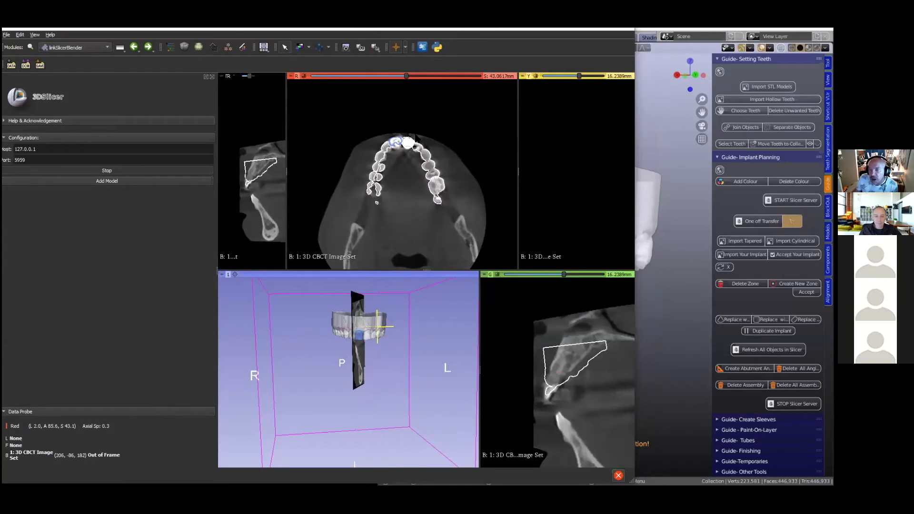
right_click_drag(416, 217, 427, 264)
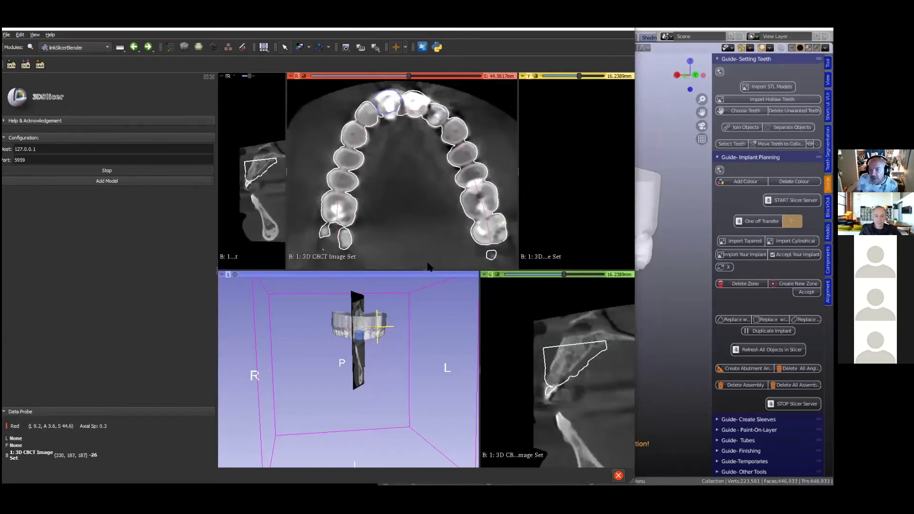
scroll(422, 191, "up", 2)
scroll(422, 191, "up", 2)
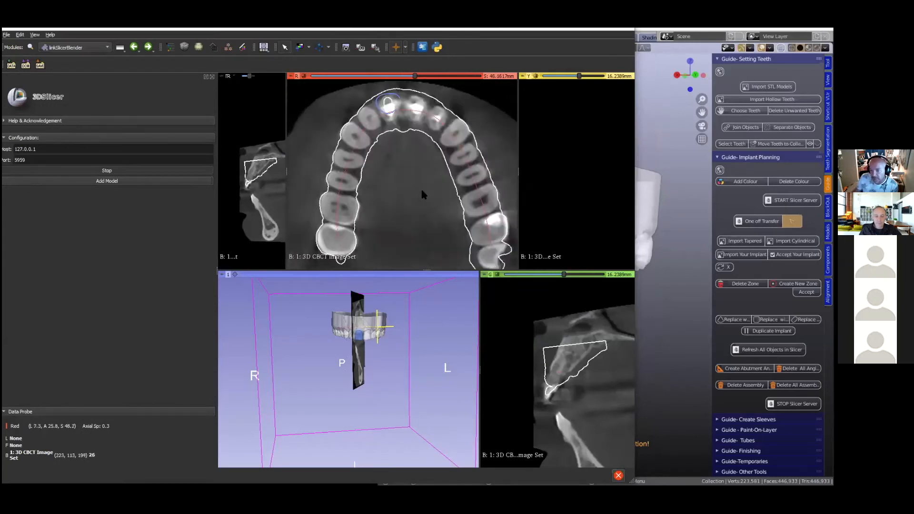
scroll(422, 191, "down", 8)
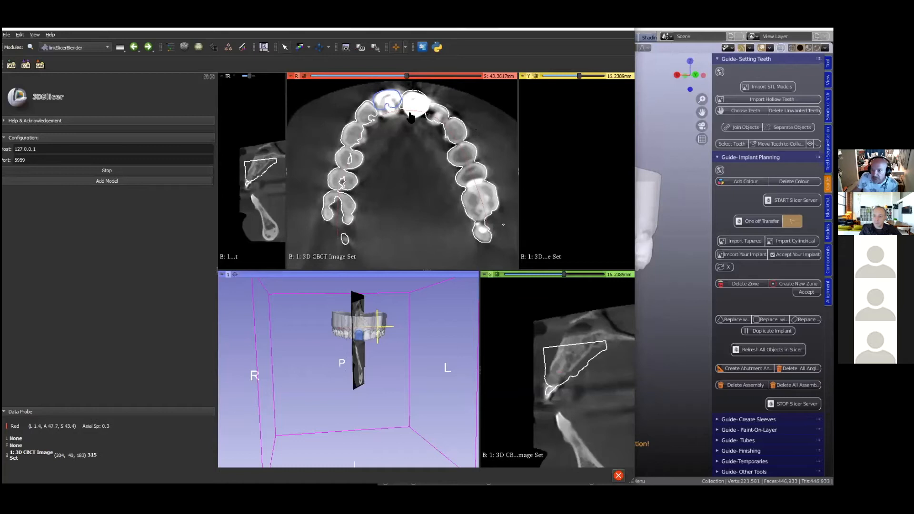
scroll(381, 171, "down", 2)
scroll(380, 172, "up", 10)
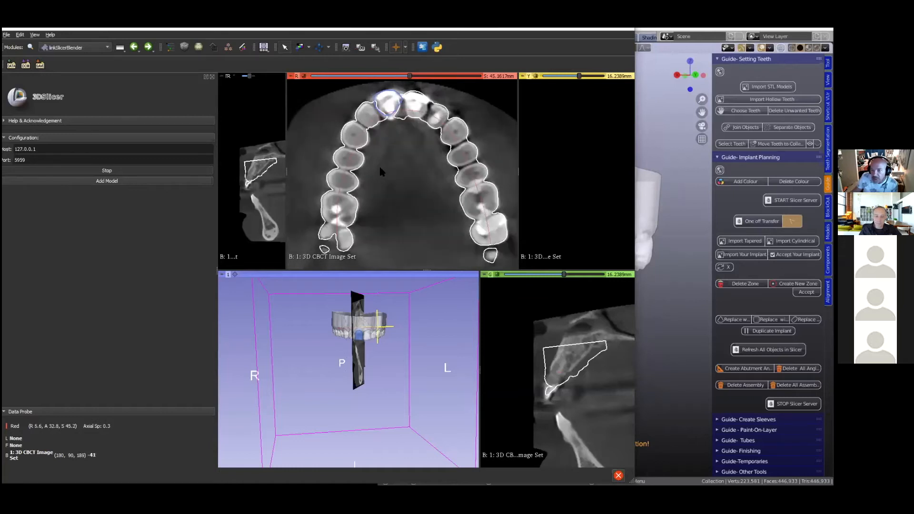
scroll(380, 168, "down", 4)
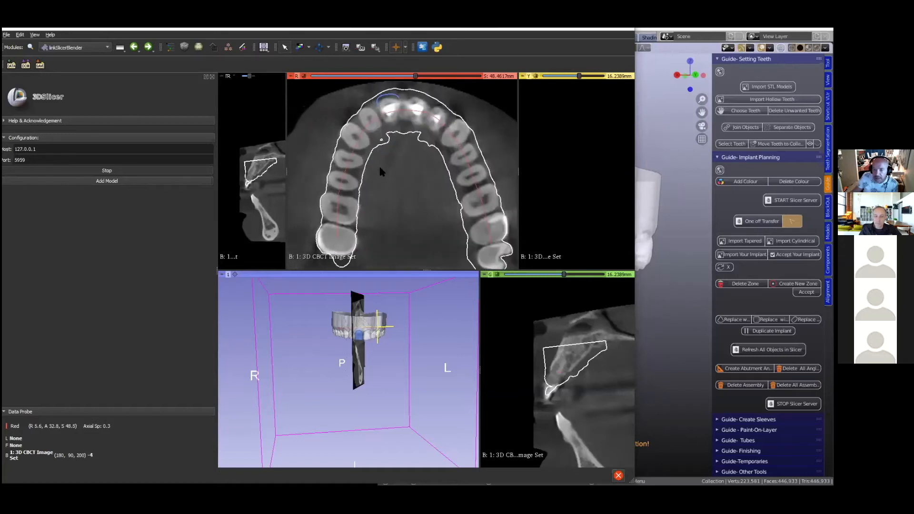
scroll(379, 169, "up", 1)
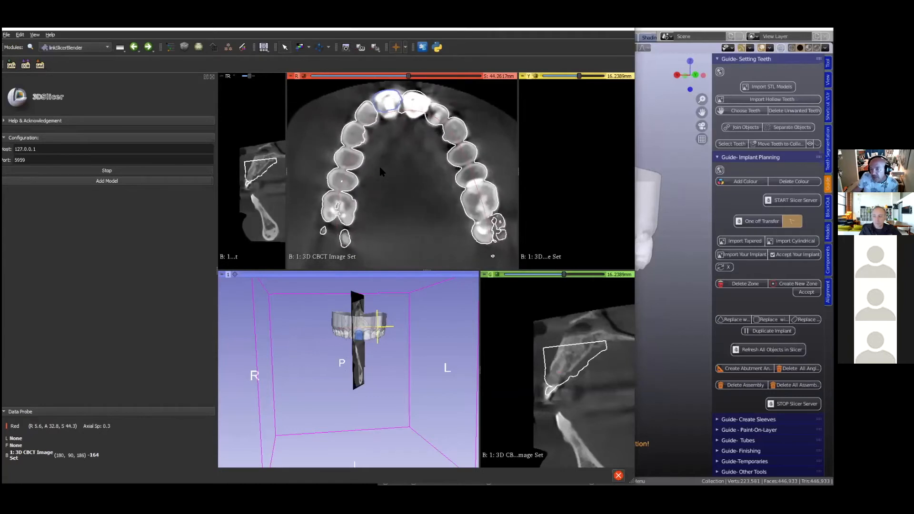
scroll(395, 405, "up", 5)
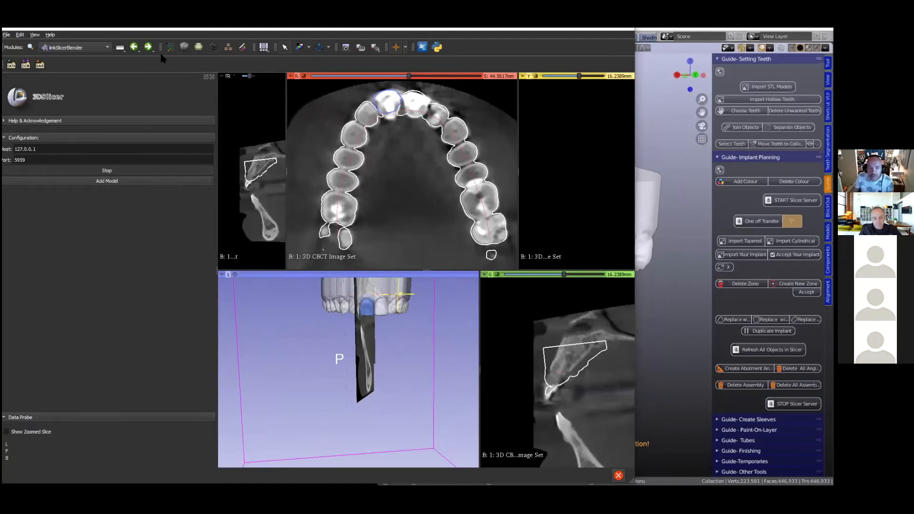
- Return to the SlicerPano module and set the transverse slice position to 42, through the replacement incisor
left_click(135, 47)
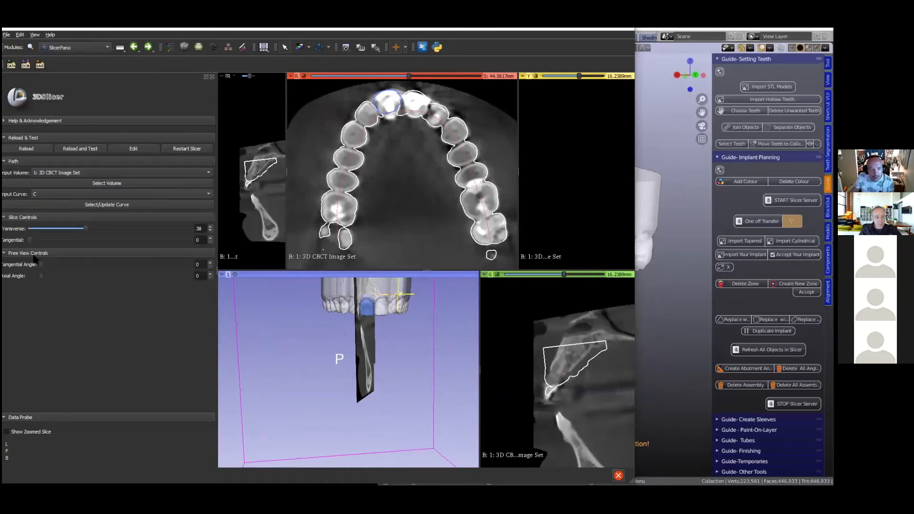
left_click(78, 229)
left_click_drag(74, 229, 94, 235)
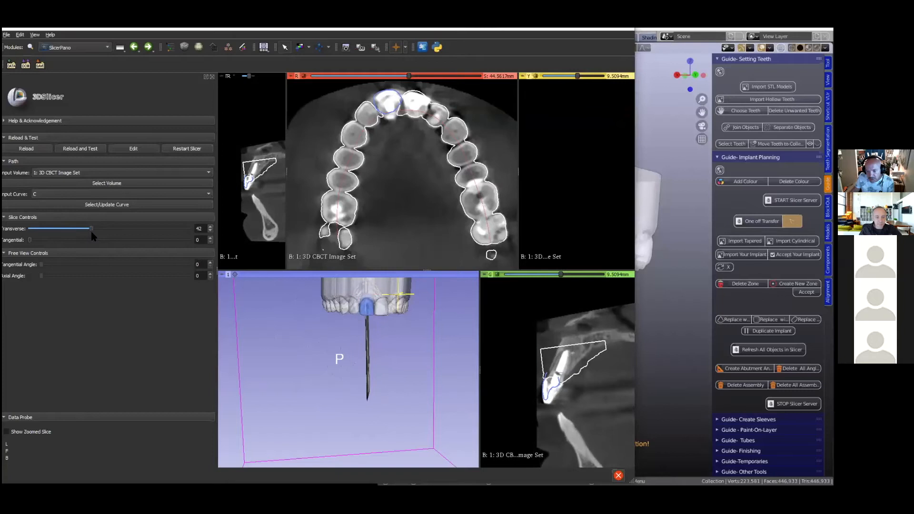
mouse_move(267, 367)
left_mouse_down()
mouse_move(281, 336)
mouse_move(278, 376)
left_mouse_up()
right_click_drag(278, 377, 287, 431)
left_click_drag(287, 431, 239, 391)
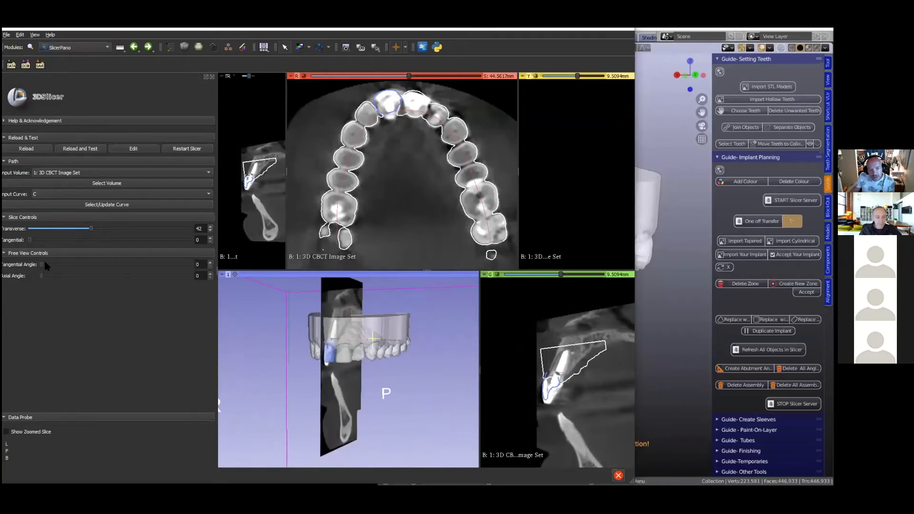
- Set the free view's tangential angle to 91 so its slice crosses the transverse slice at the incisor
left_click_drag(40, 265, 79, 265)
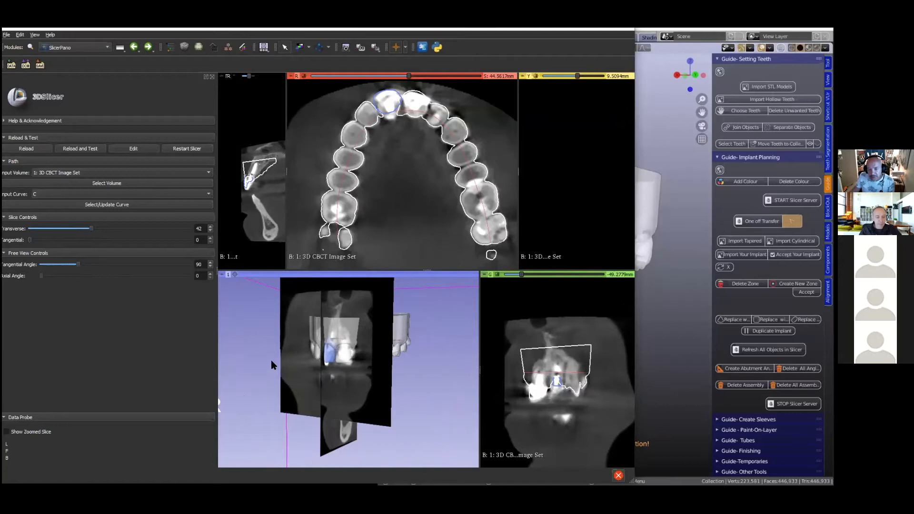
scroll(271, 360, "down", 5)
left_click_drag(281, 355, 283, 417)
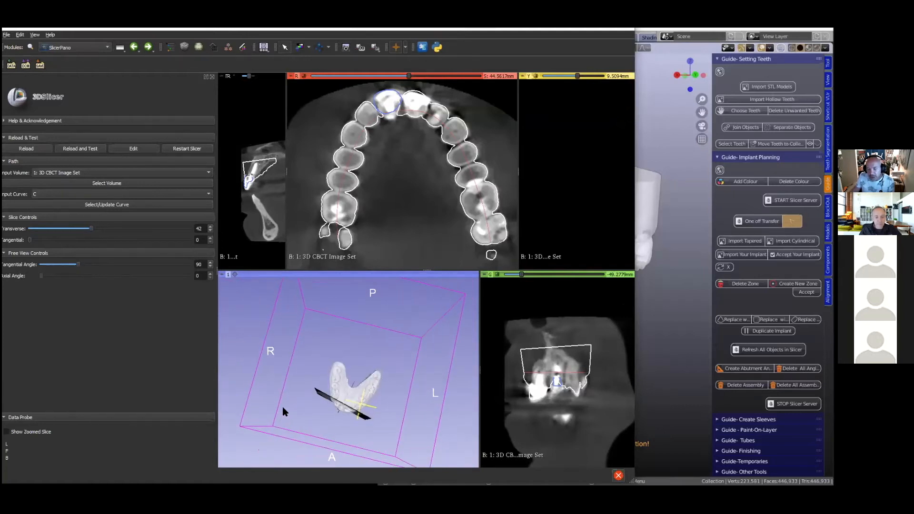
scroll(283, 407, "down", 4)
scroll(283, 408, "up", 5)
mouse_move(76, 262)
left_mouse_down()
mouse_move(166, 247)
mouse_move(138, 261)
mouse_move(79, 264)
left_mouse_up()
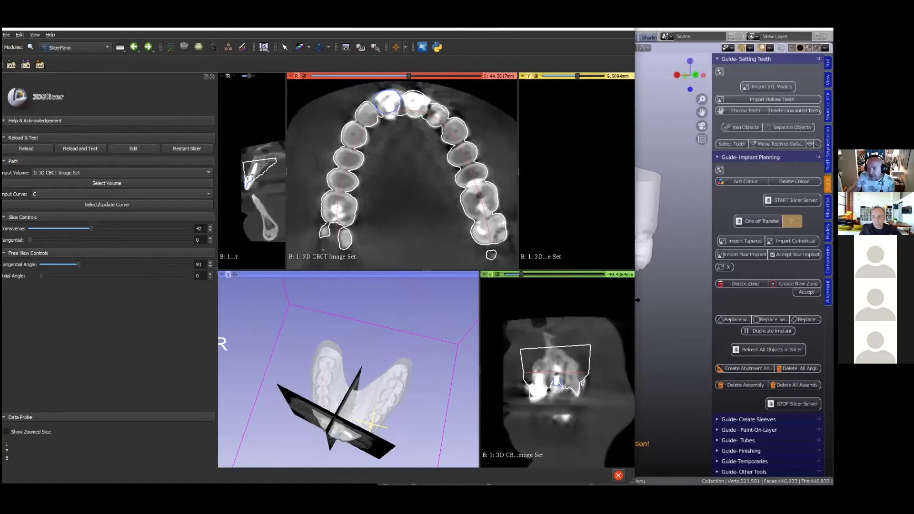
- Enlarge the visible Slicer area further and set the free view's axial angle to 8
left_click_drag(637, 300, 714, 300)
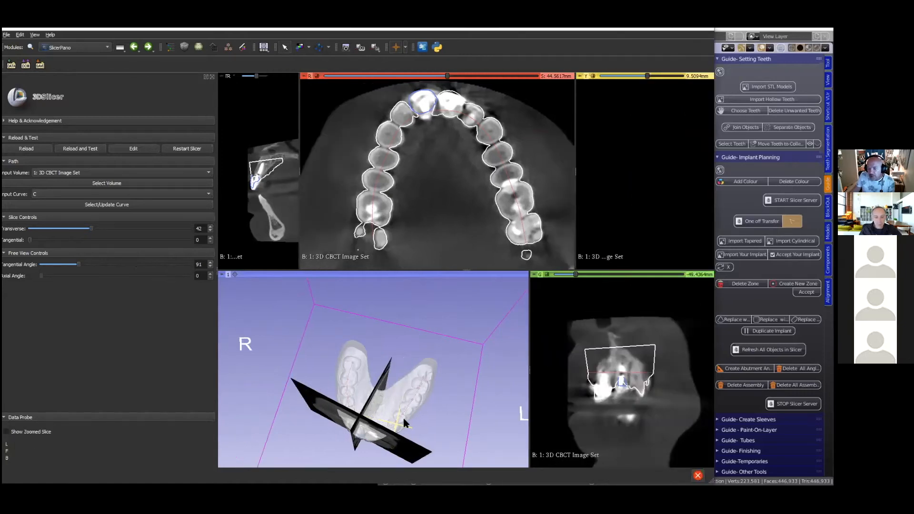
left_click_drag(450, 411, 448, 351)
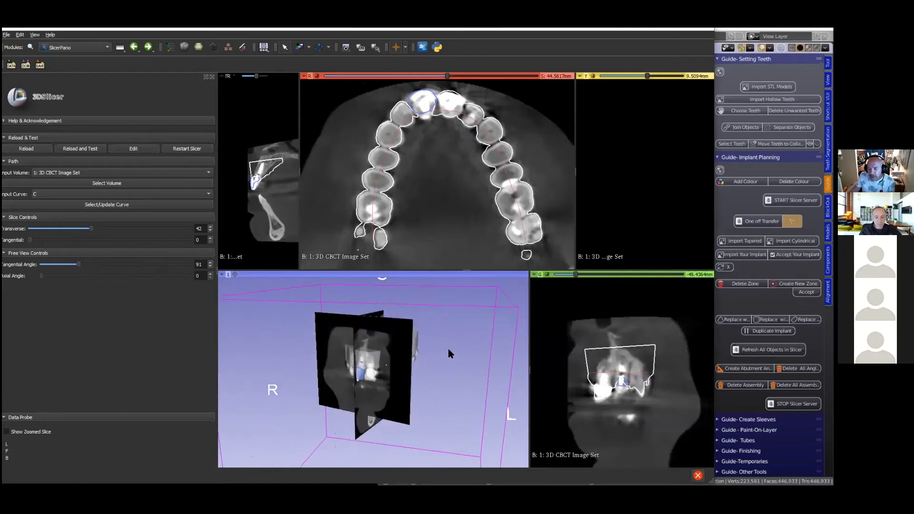
scroll(433, 377, "up", 5)
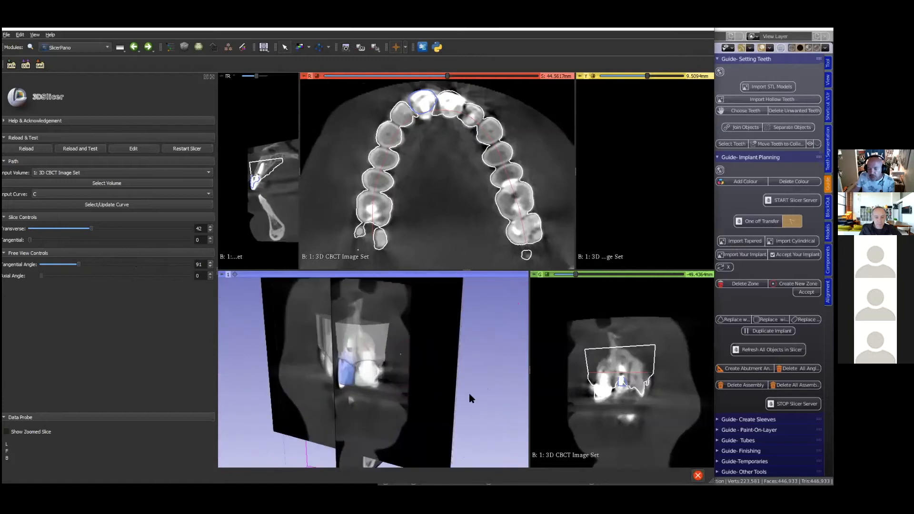
scroll(469, 395, "down", 5)
left_click_drag(415, 405, 457, 395)
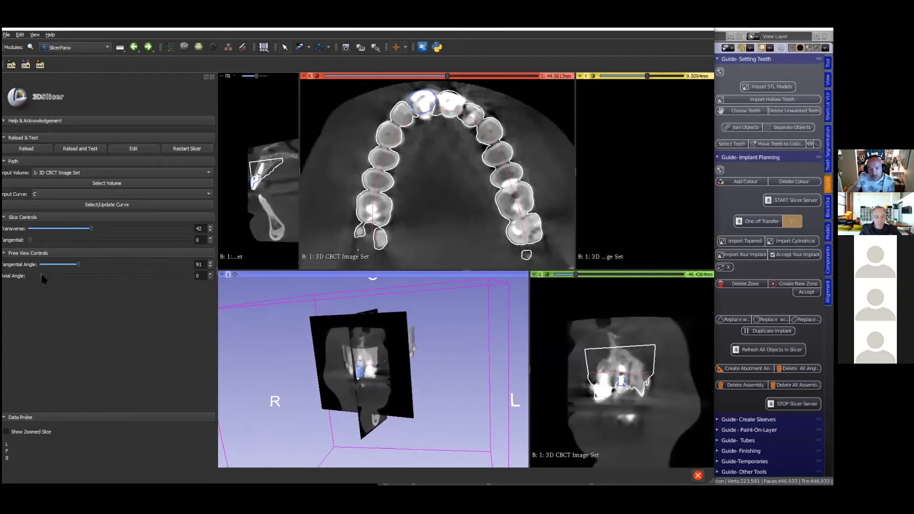
left_click_drag(42, 275, 44, 276)
key("Right")
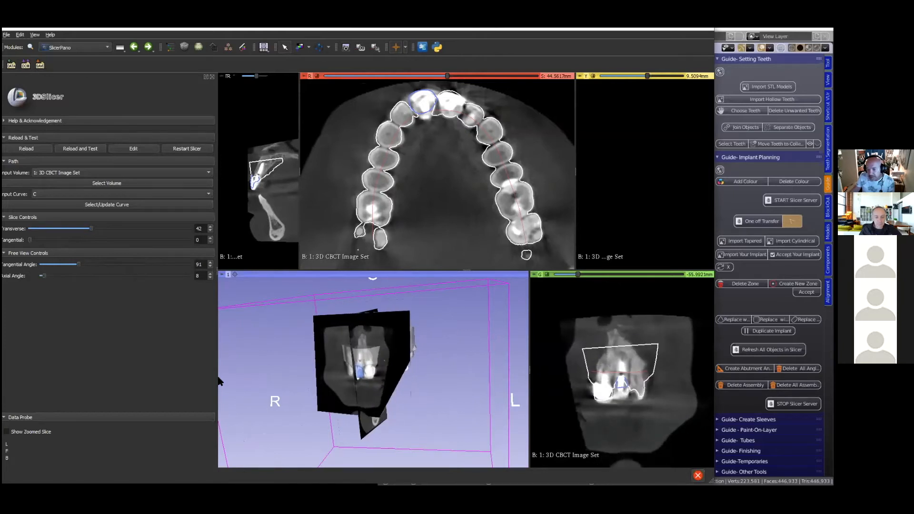
- Set the free view's axial angle to 21 so its slice follows the incisor's long axis, and enlarge that slice
left_click_drag(218, 376, 179, 376)
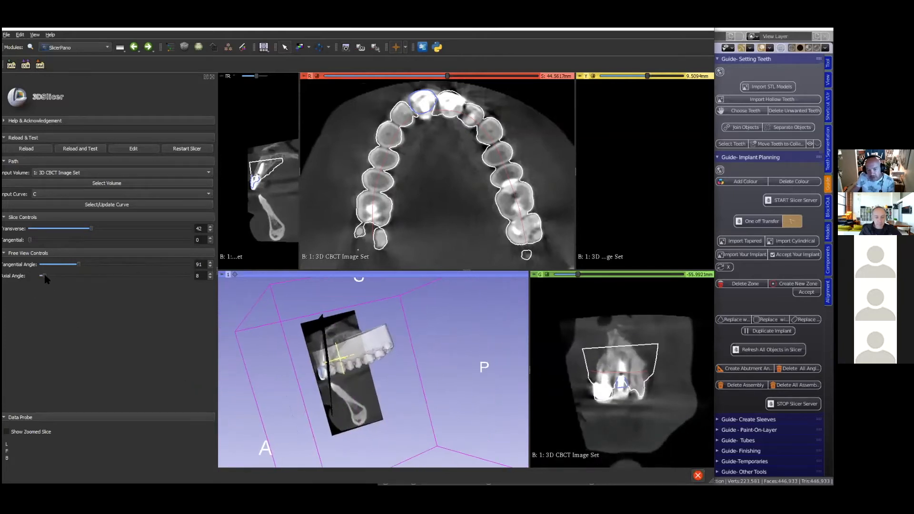
left_click_drag(47, 275, 50, 274)
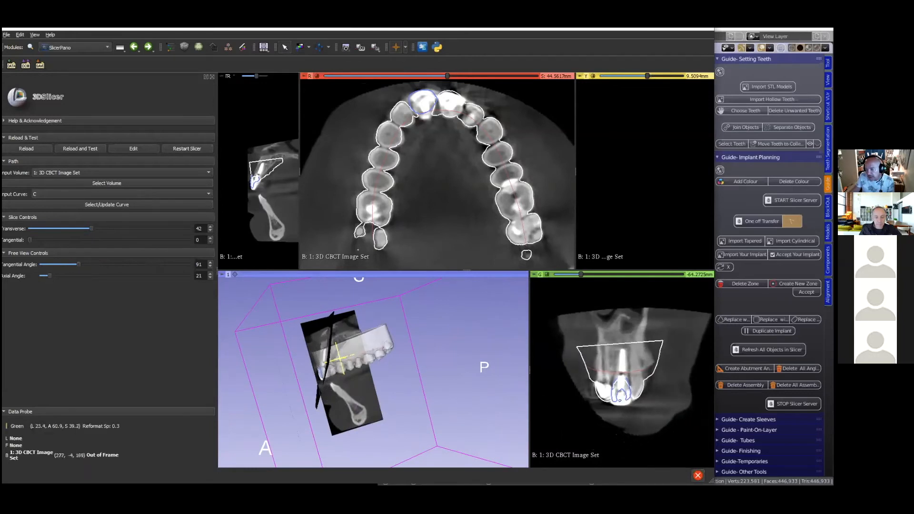
right_click_drag(675, 376, 676, 434)
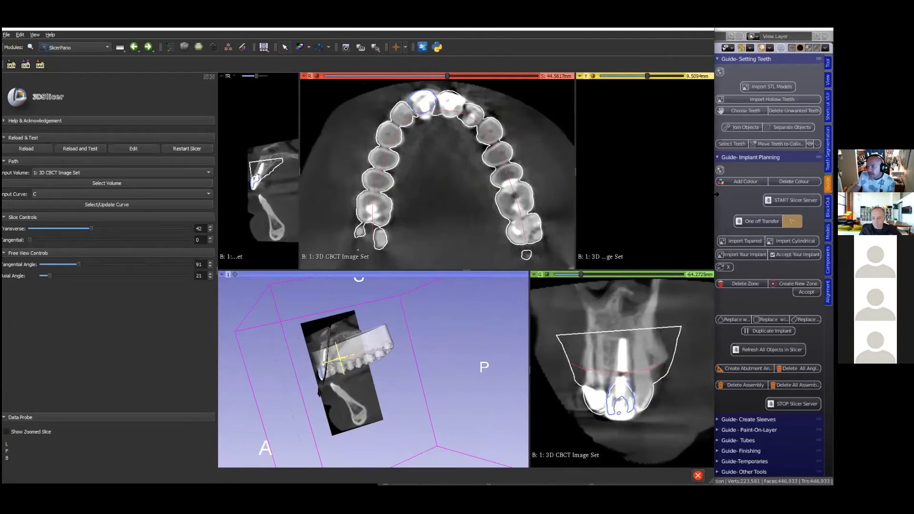
- Switch to Blender, widen its visible area beside Slicer, and show the B4D component tools
left_click_drag(715, 194, 430, 235)
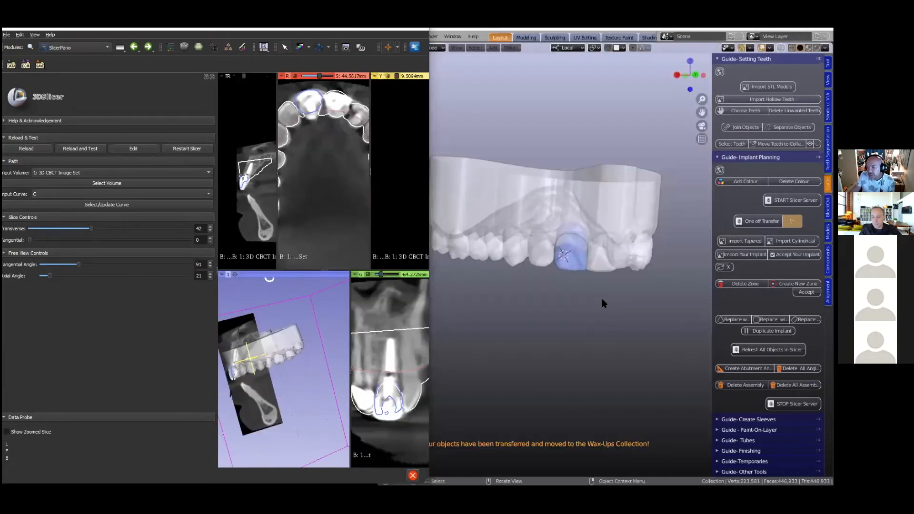
scroll(605, 304, "down", 3)
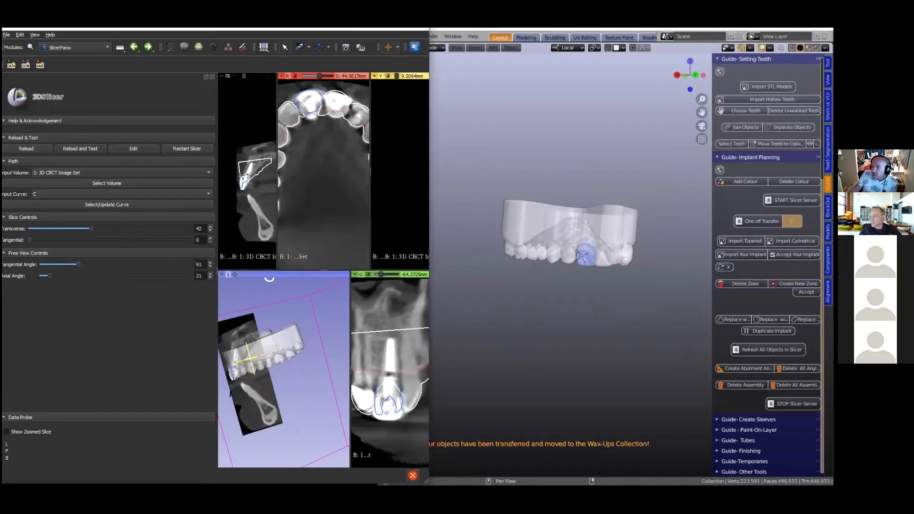
left_click(828, 260)
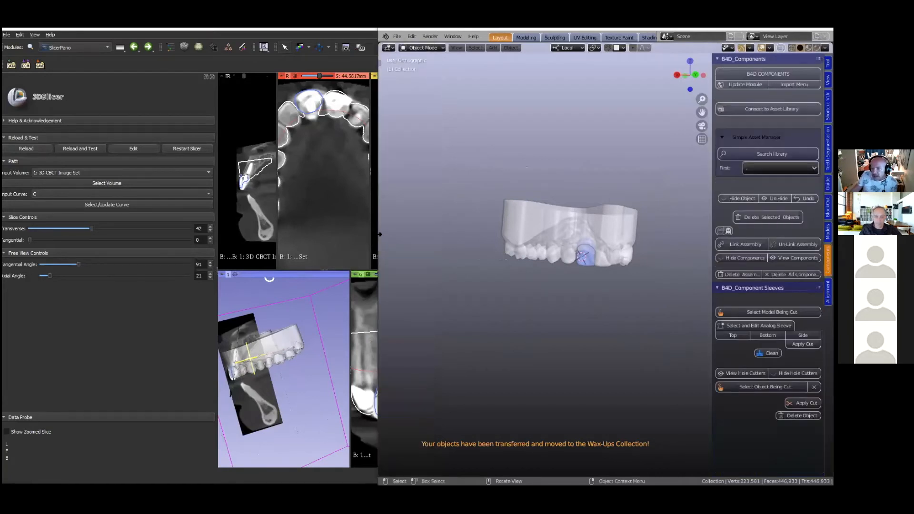
left_click_drag(379, 233, 286, 234)
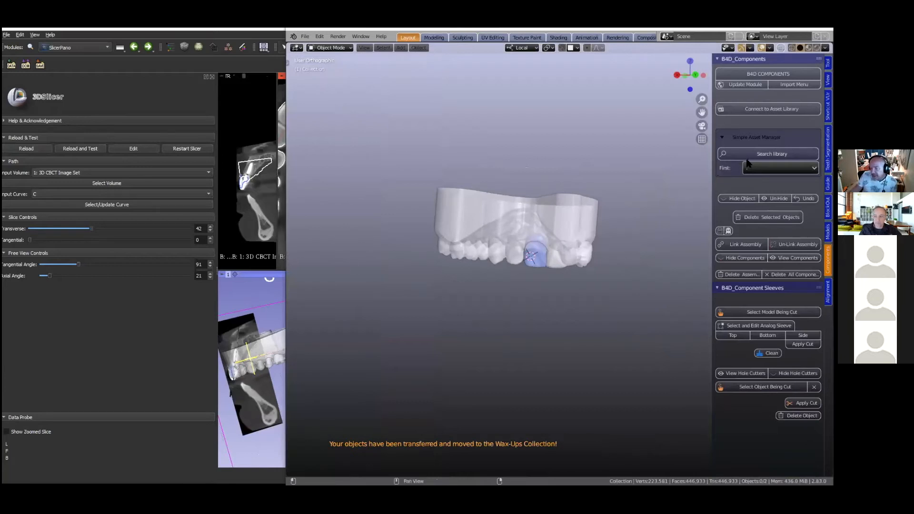
- Load the component asset library and choose MEDENTIKA - Implants & Sleeves as the first category
left_click(766, 155)
left_click(677, 176)
left_click(780, 168)
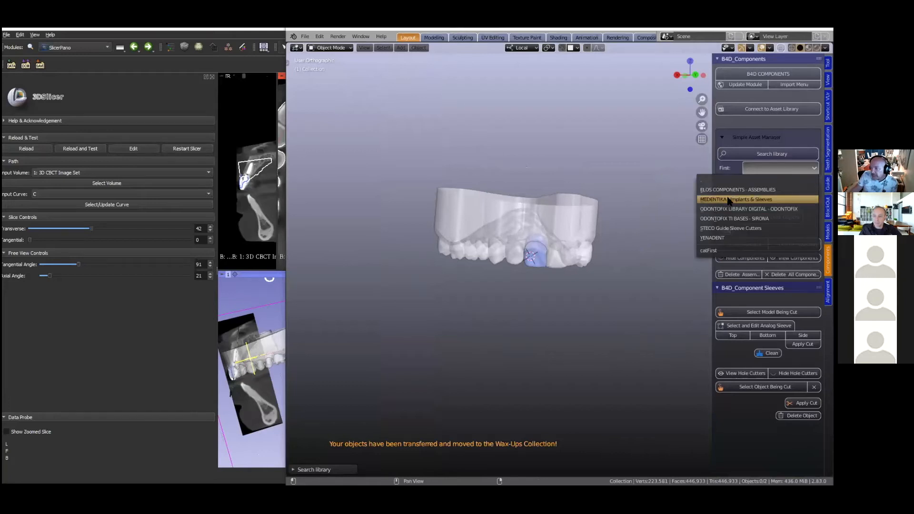
left_click(713, 199)
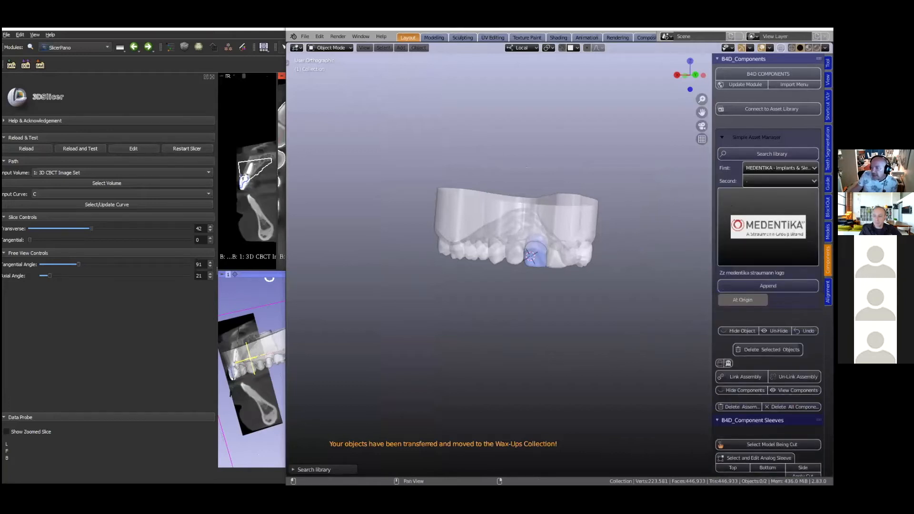
- Choose Medentika Quattrocone Ai as the second category and append its 4-01-01 implant to the scene
left_click(780, 181)
left_click(780, 181)
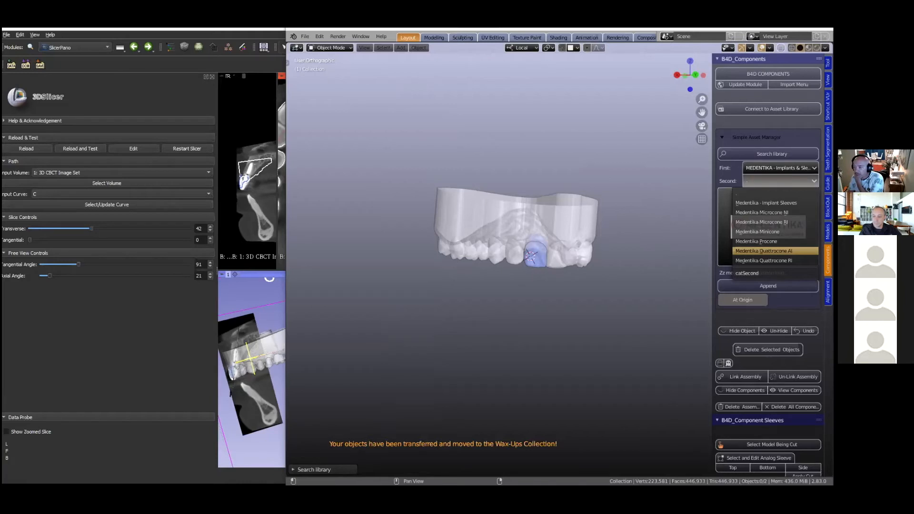
left_click(763, 251)
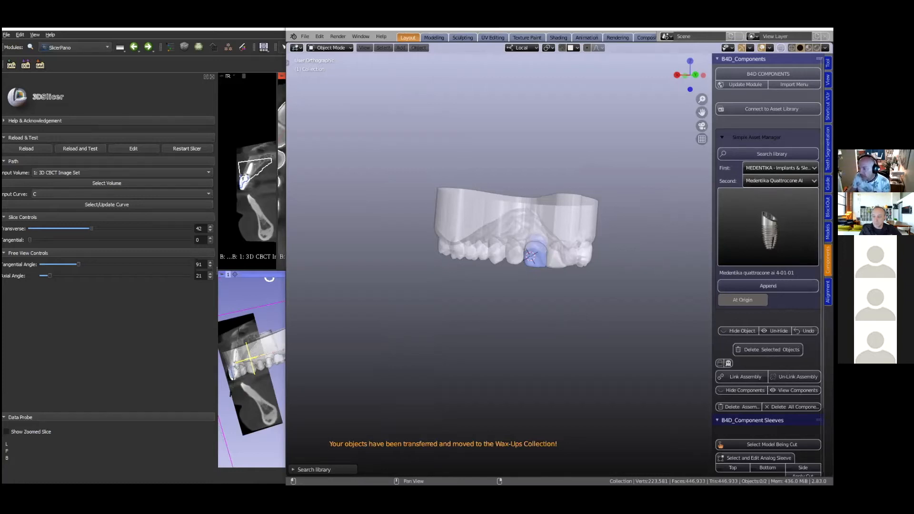
left_click(743, 286)
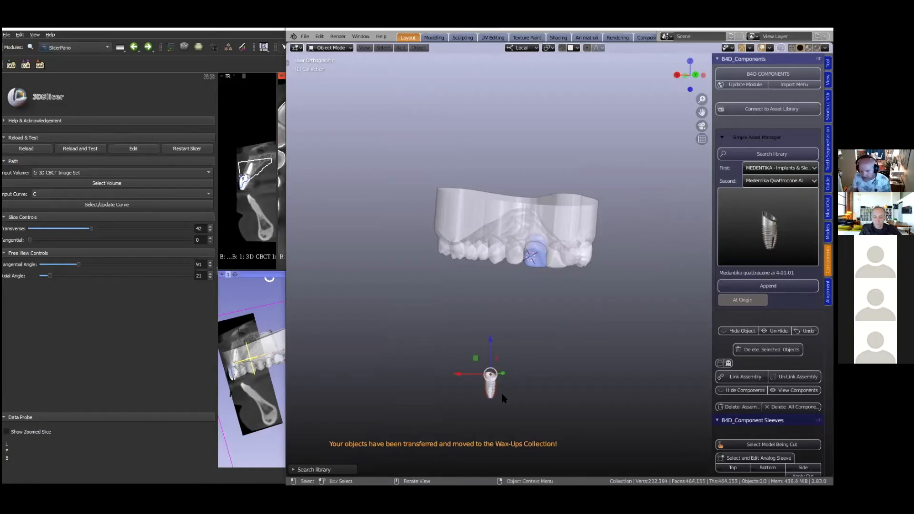
- Rotate the appended implant in the side view until its slanted top lies horizontal
scroll(500, 393, "up", 4)
middle_click_drag(499, 381, 538, 337, "shift")
scroll(443, 355, "up", 3)
middle_click_drag(434, 360, 442, 360)
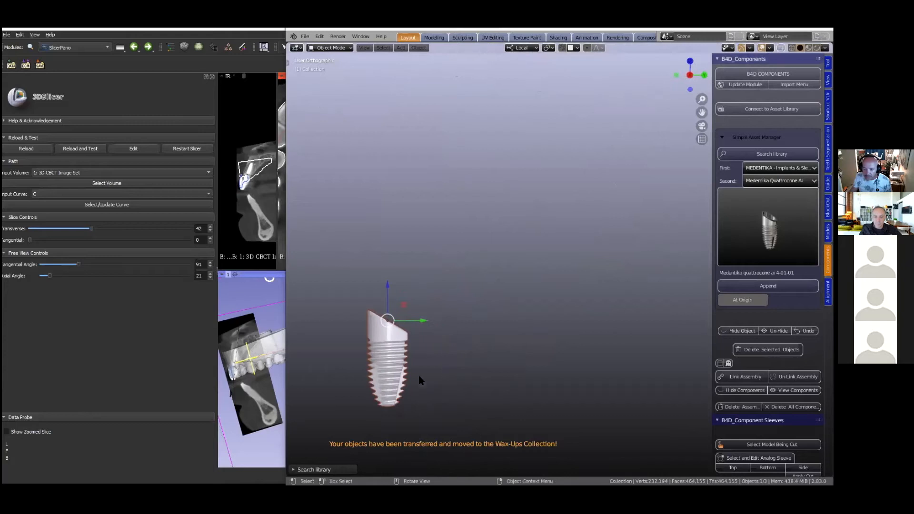
key("r")
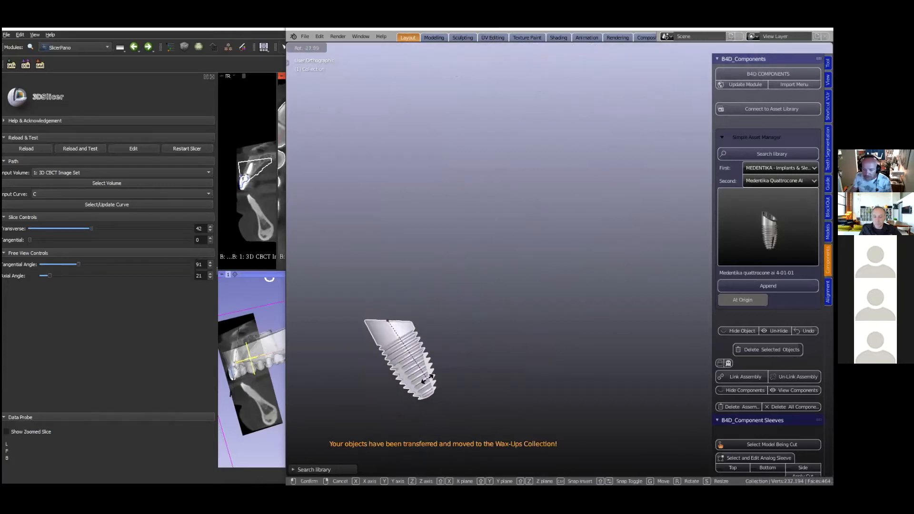
left_click(383, 315)
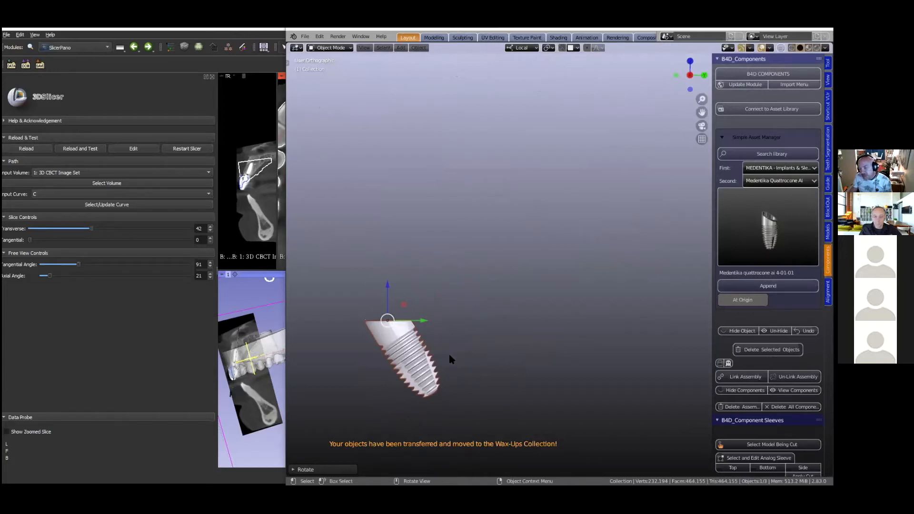
- Delete the rotated Quattrocone Ai implant from the scene
scroll(450, 357, "down", 1)
key("x")
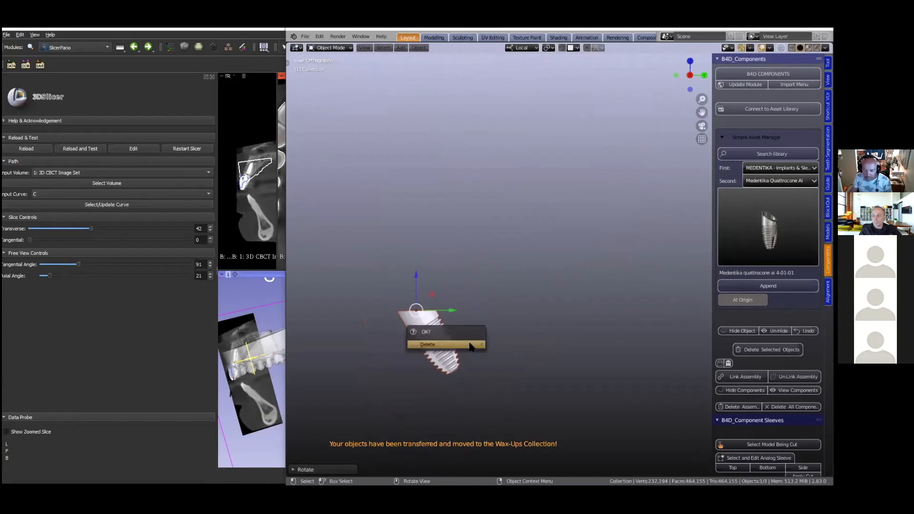
left_click(450, 344)
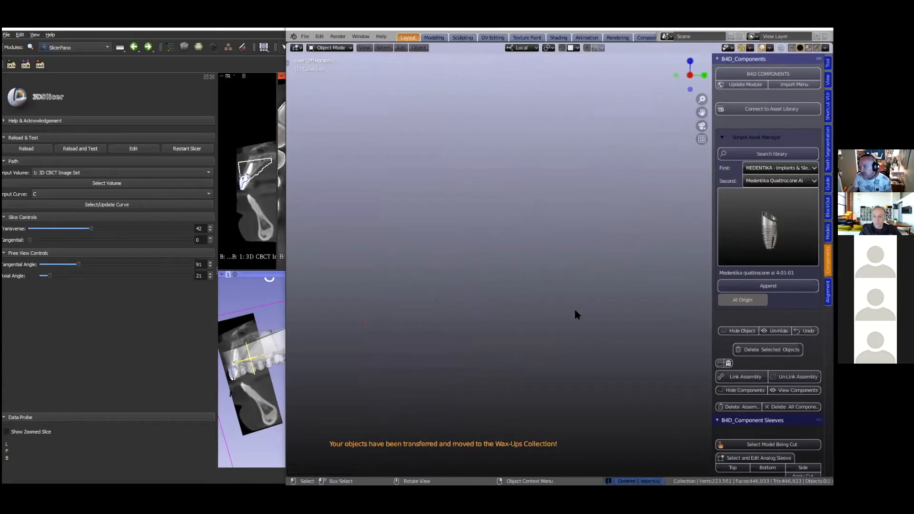
- Return to a front view of the dental model and change the library's second category to Medentika Quattrocone Ri
scroll(590, 211, "down", 5)
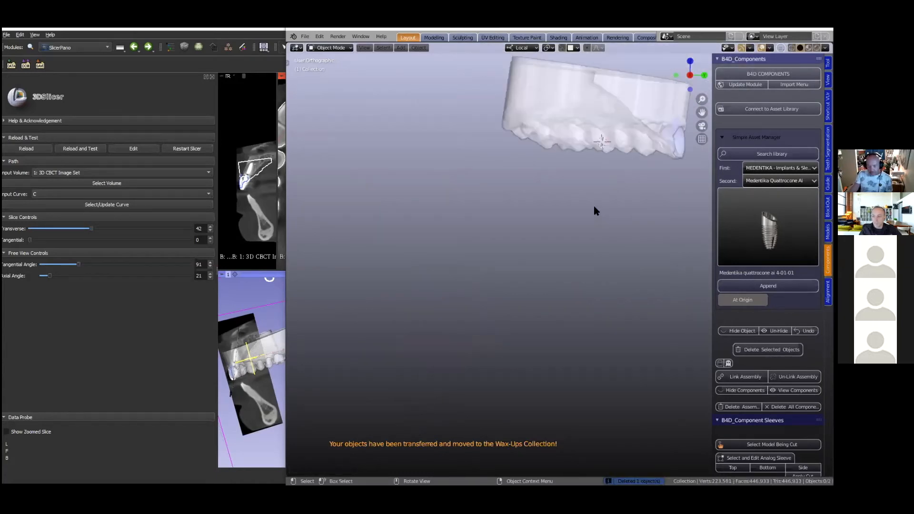
middle_click_drag(588, 210, 501, 296)
left_click(780, 180)
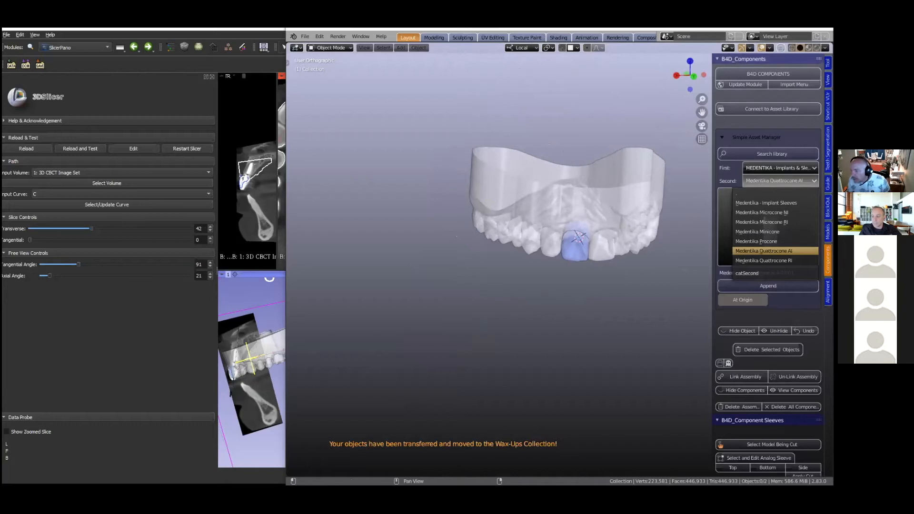
left_click(763, 260)
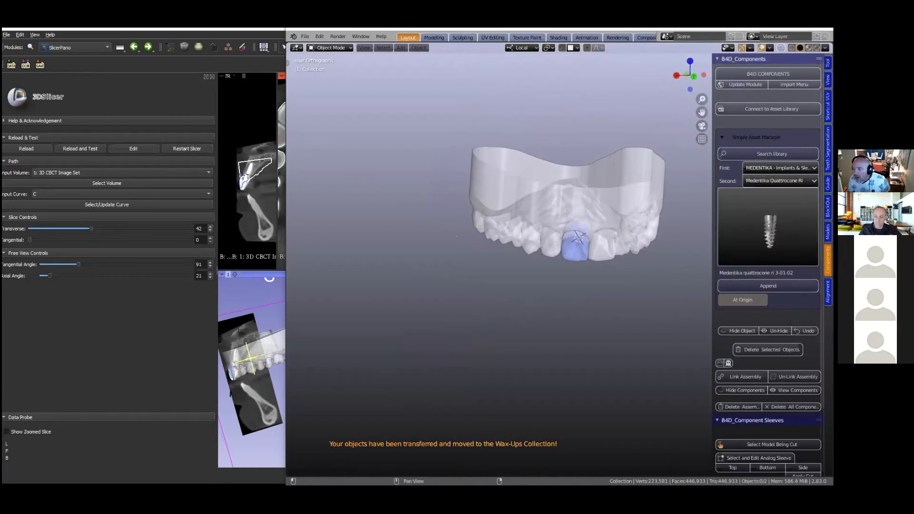
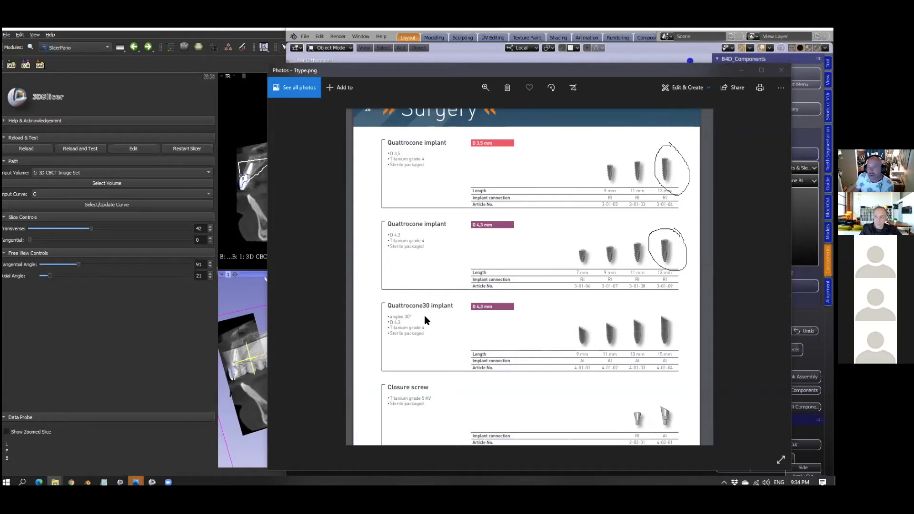
left_click(461, 60)
left_click(767, 226)
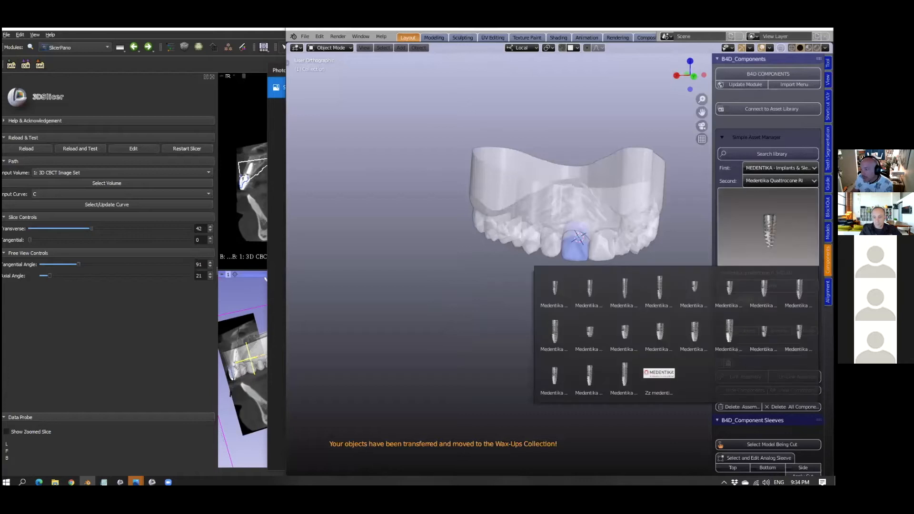
left_click(586, 293)
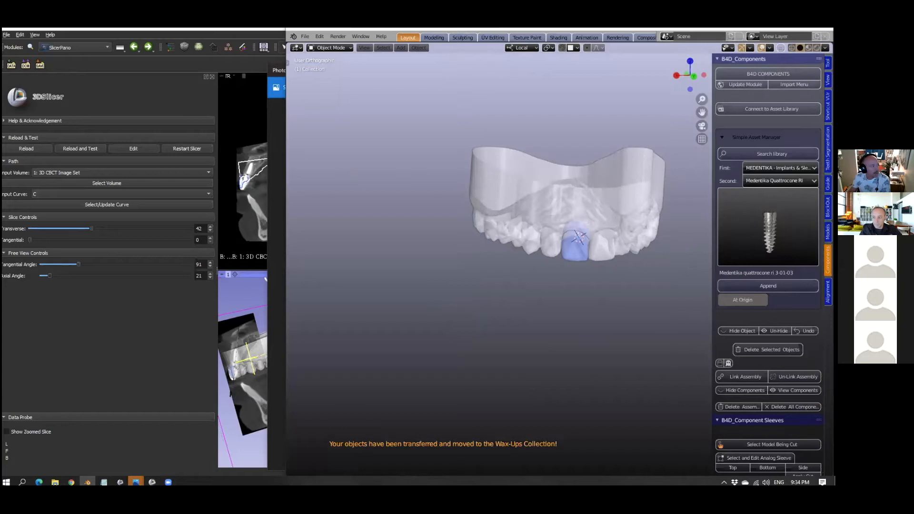
- Check the circled 13 mm, D 3.5 article in the catalogue image and append the Medentika Quattrocone Ri 3-01-04 implant to the scene
left_click(277, 234)
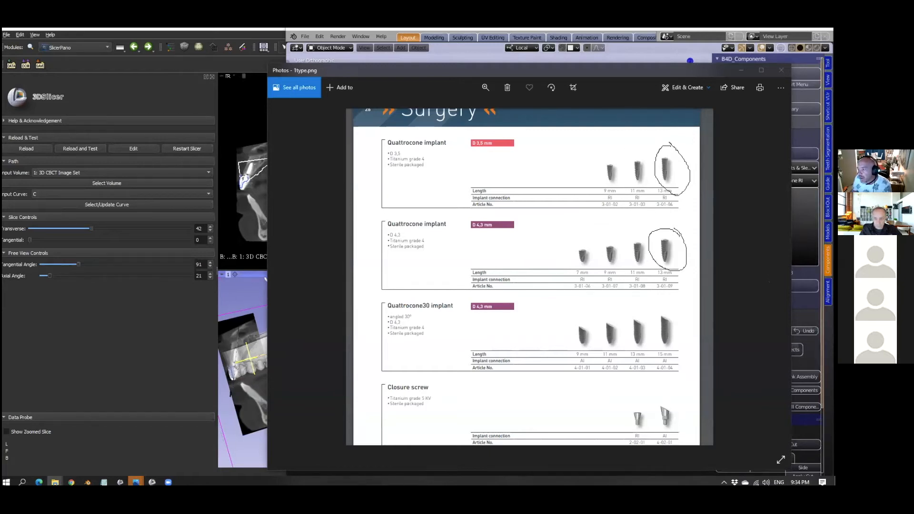
left_click(804, 231)
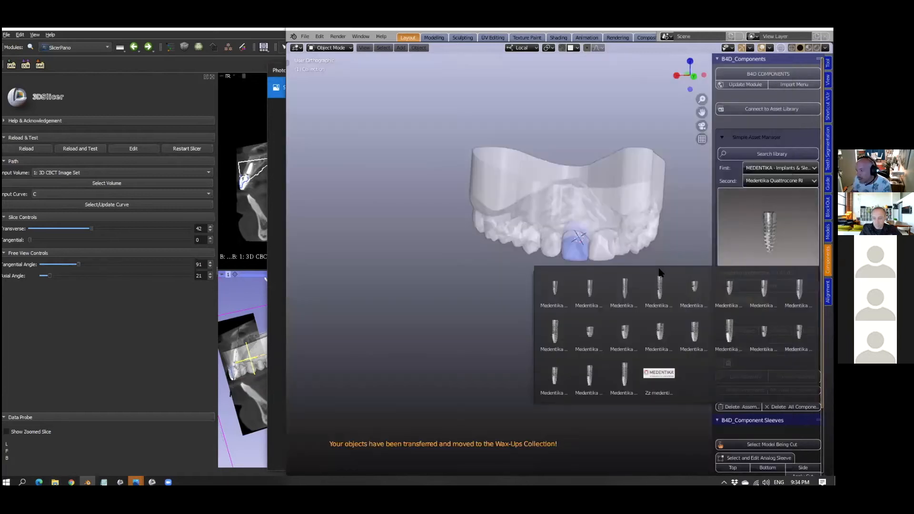
left_click(624, 289)
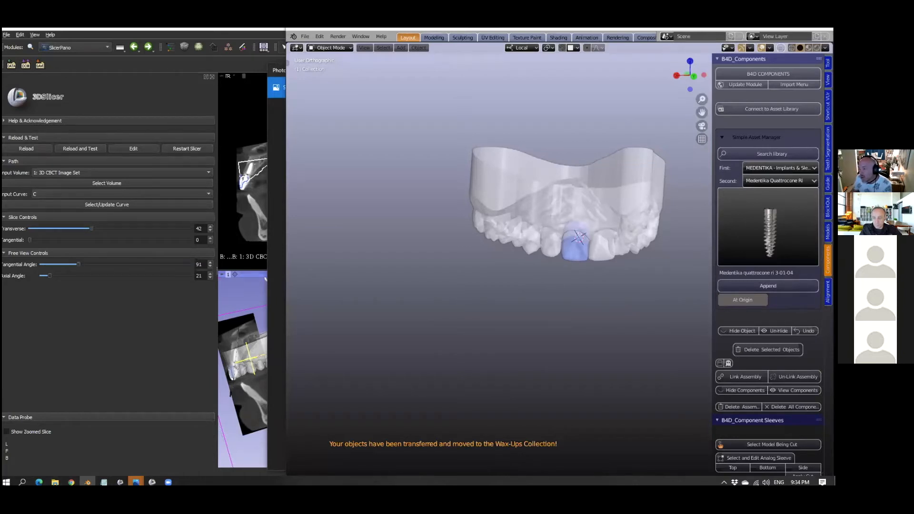
left_click(768, 285)
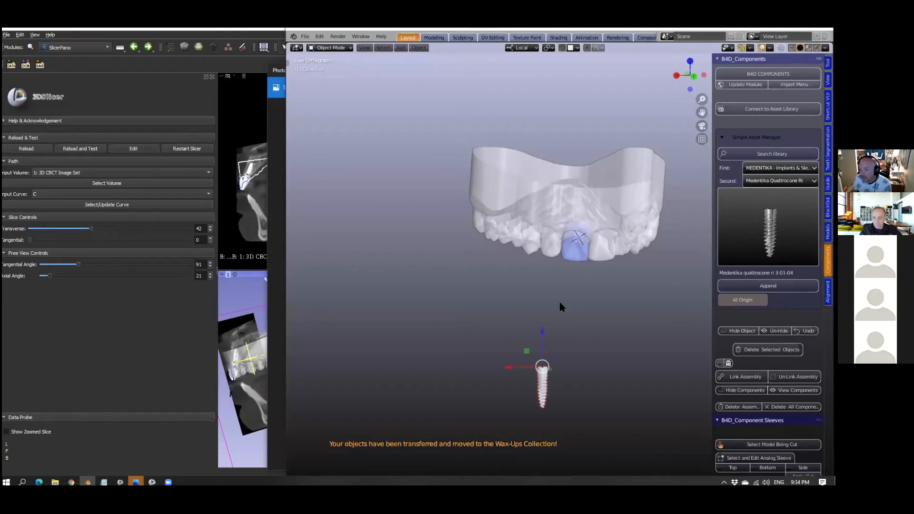
- Accept the appended Quattrocone Ri implant as the custom implant for the guide's implant planning, with the tool sidebar widened
middle_click_drag(552, 396, 539, 300, "shift")
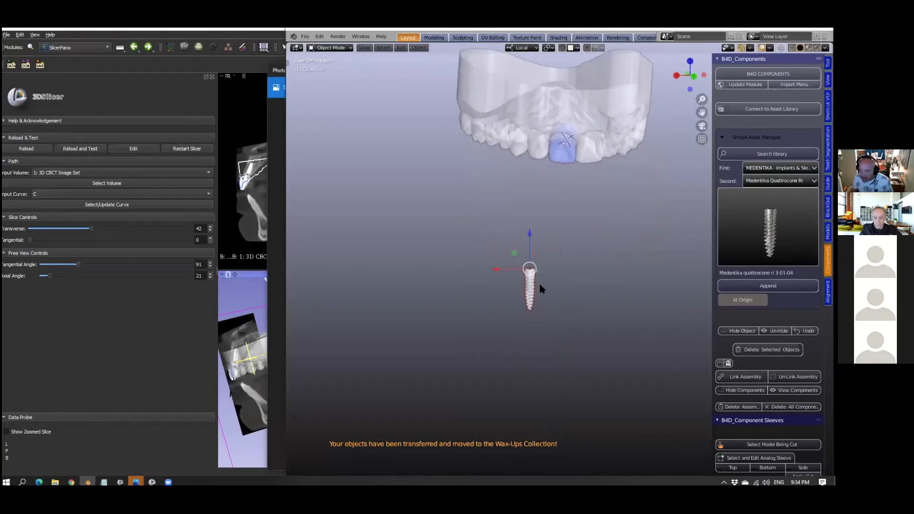
scroll(537, 292, "up", 2)
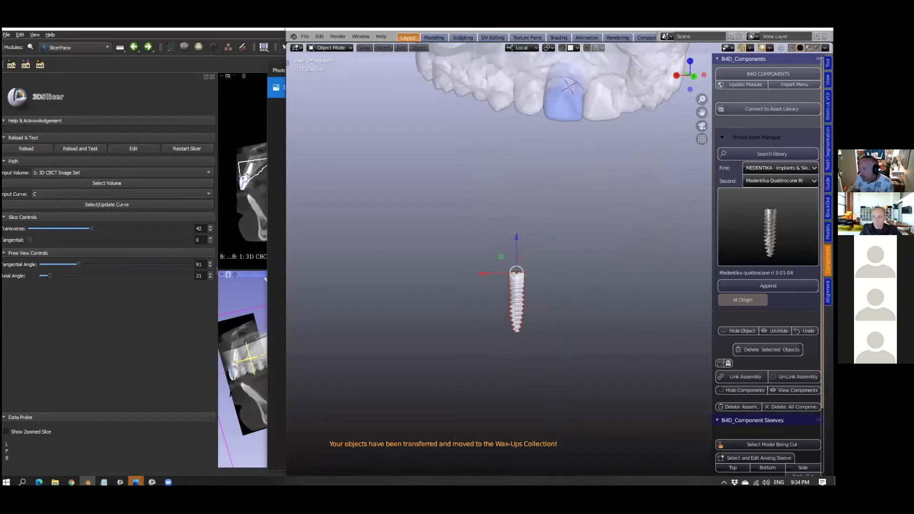
scroll(561, 290, "up", 2)
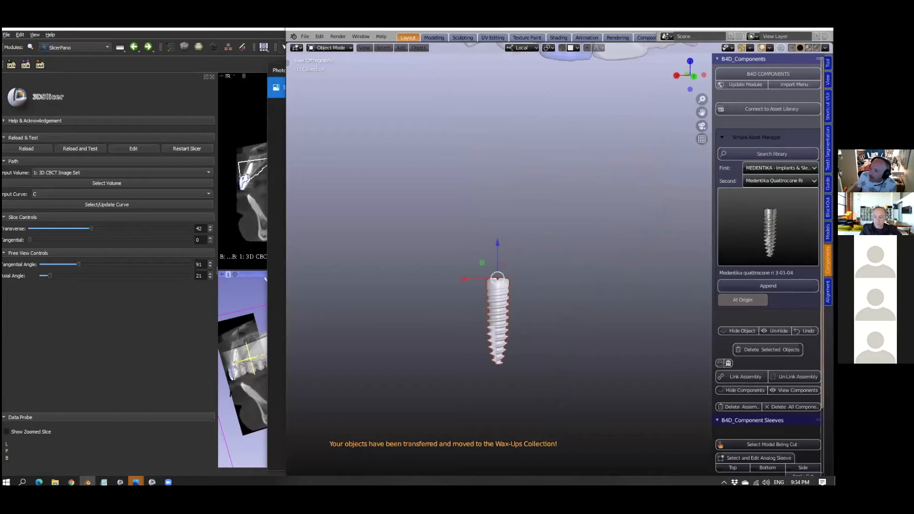
left_click(827, 184)
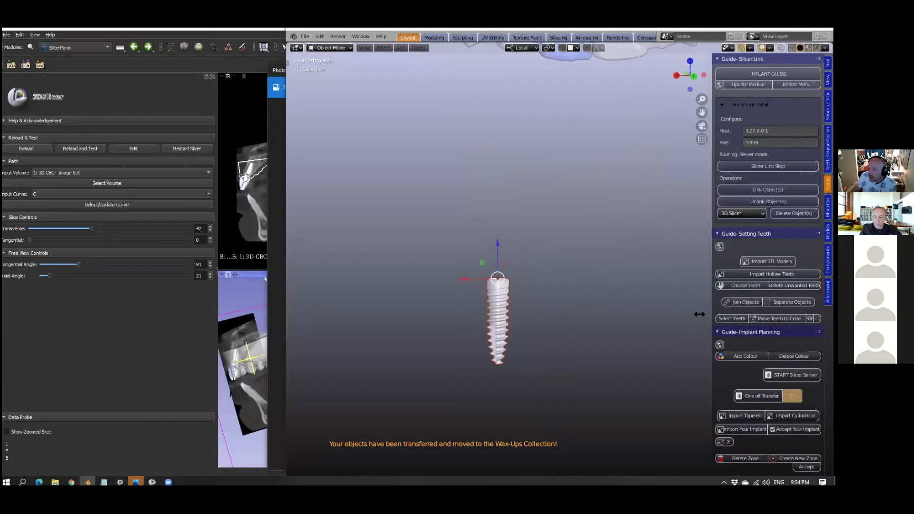
left_click_drag(710, 314, 647, 314)
scroll(746, 383, "down", 5)
scroll(745, 381, "down", 5)
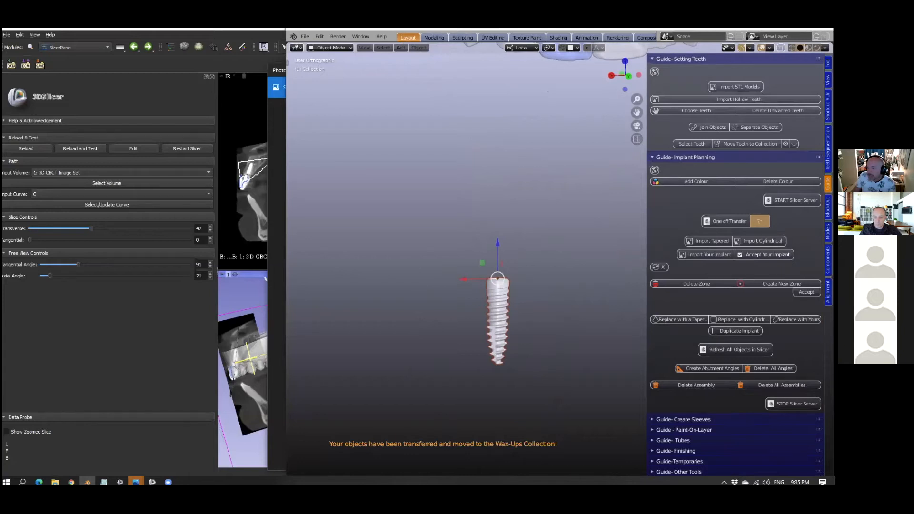
left_click(765, 255)
scroll(479, 379, "up", 3)
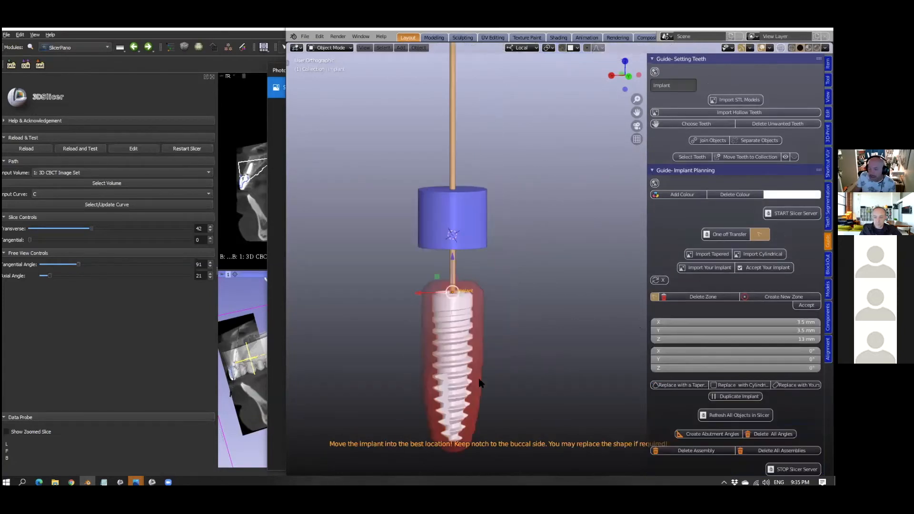
scroll(510, 315, "down", 1)
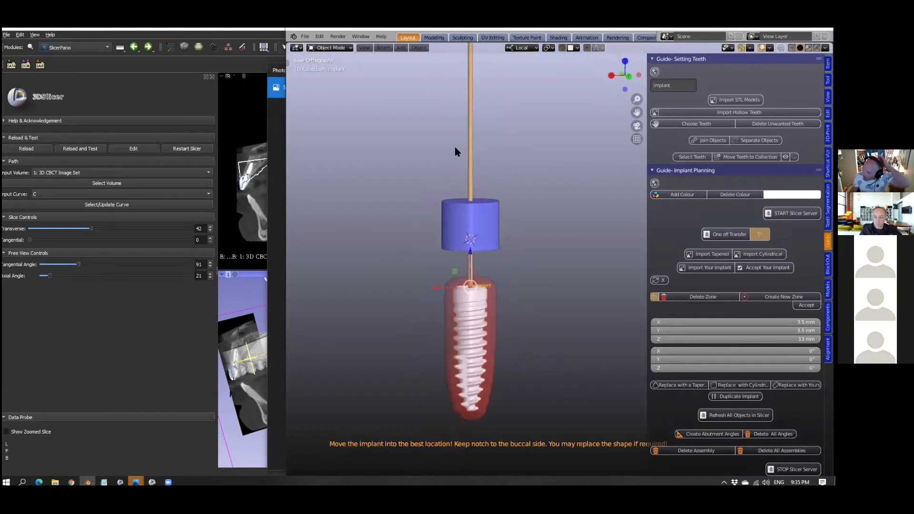
scroll(463, 244, "down", 4)
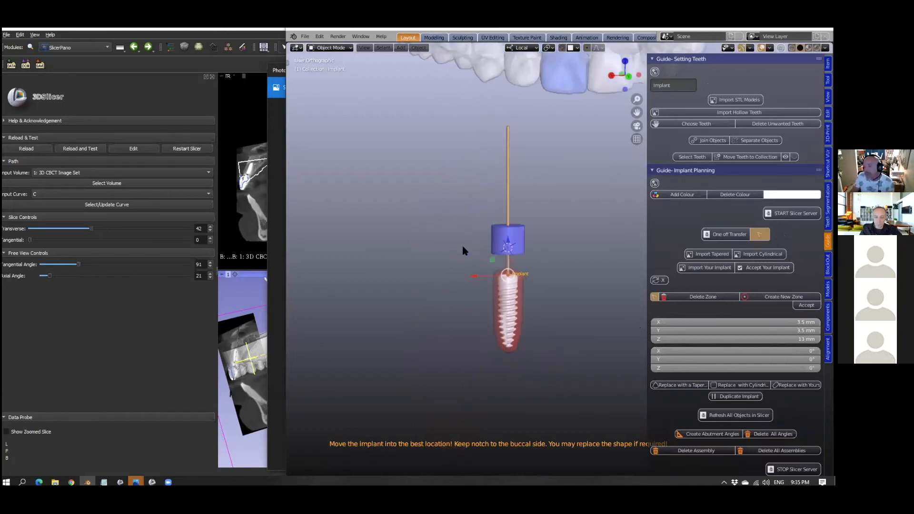
- Flip the implant assembly 180° about X so that its tip points up toward the upper jaw
scroll(462, 245, "up", 1)
middle_click_drag(487, 264, 605, 246)
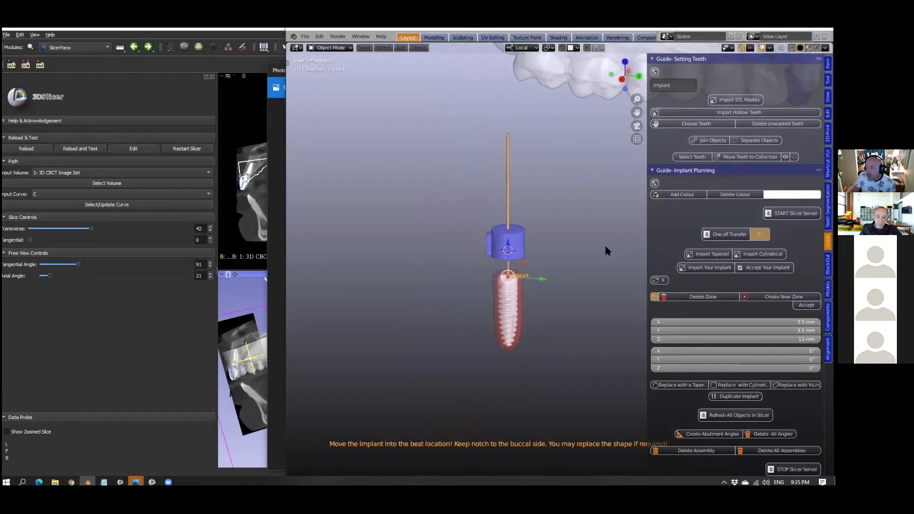
scroll(517, 224, "down", 4)
middle_click_drag(517, 223, 591, 261)
left_click(656, 281)
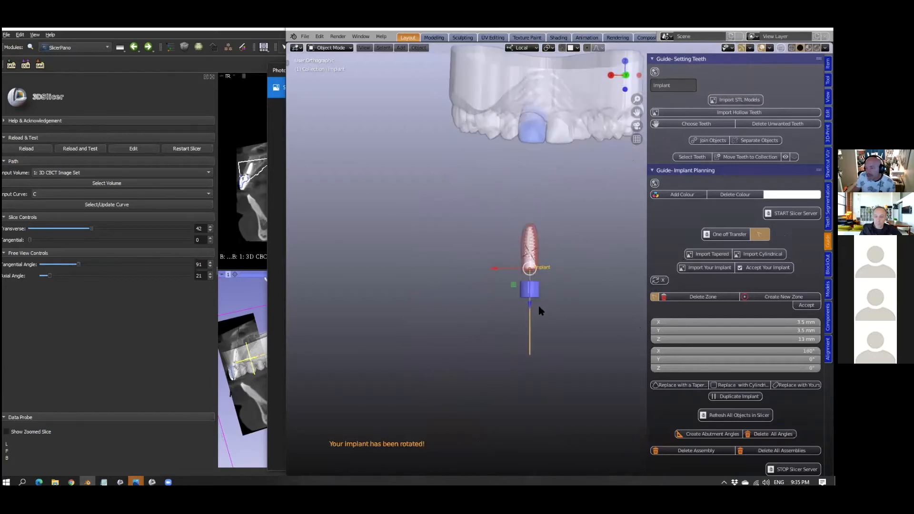
- Show the model from below and move the implant assembly over the blue replacement incisor
key("grave")
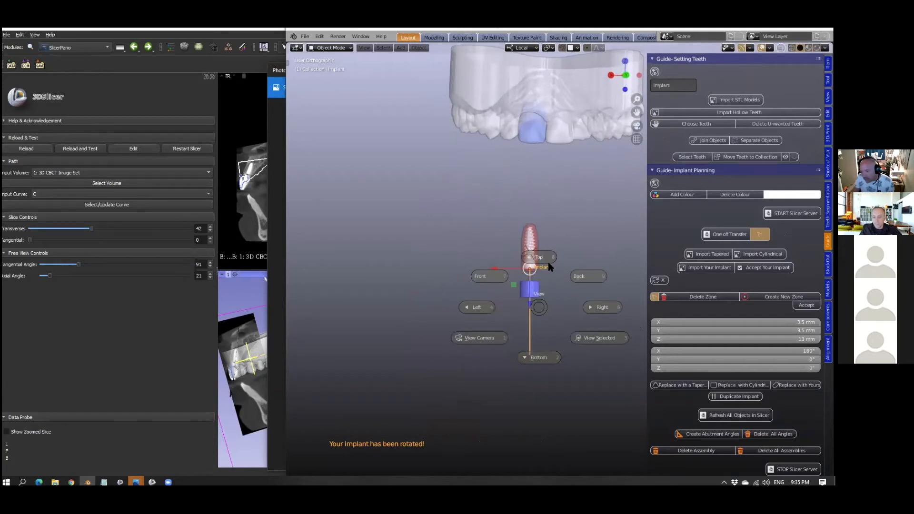
left_click(537, 357)
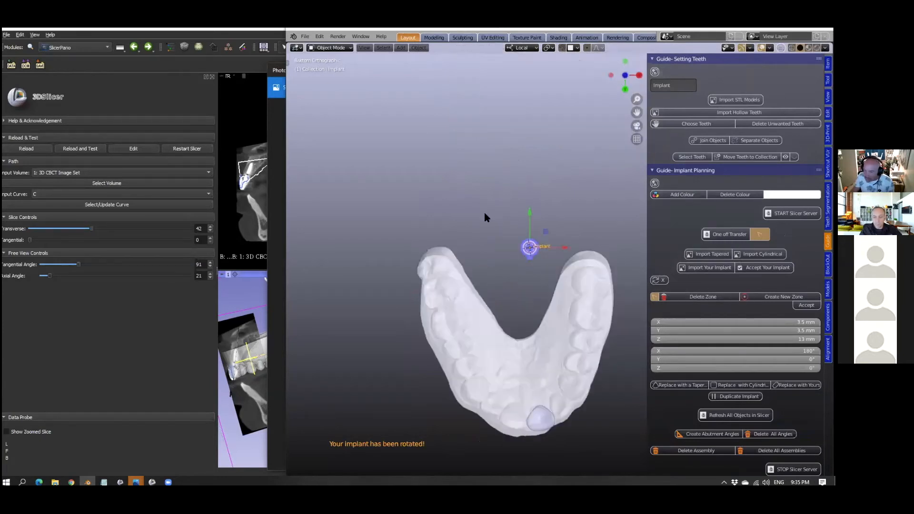
middle_click_drag(532, 256, 498, 126, "shift")
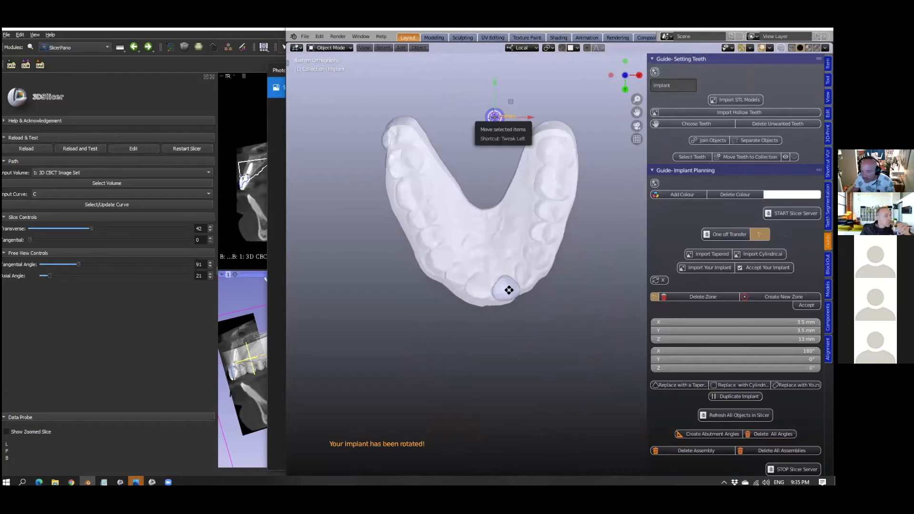
key("g")
left_click(502, 327)
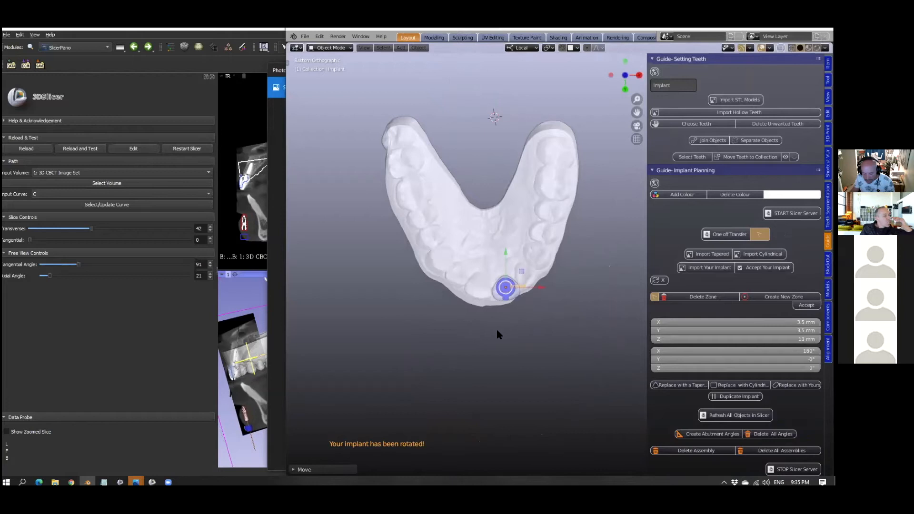
- Rotate the implant about its own axis to a Z angle of -15.8°, notch facing buccally, and nudge it along local Y
scroll(490, 327, "up", 4)
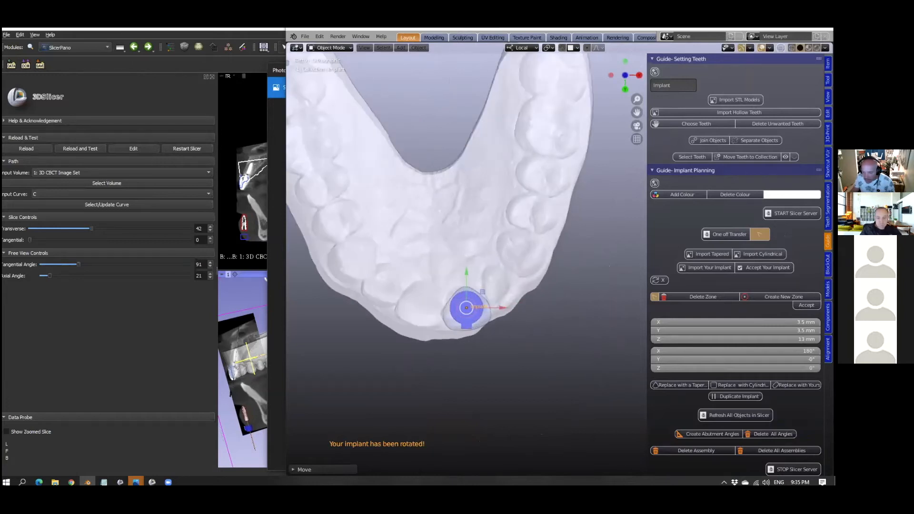
key("r")
left_click(465, 312)
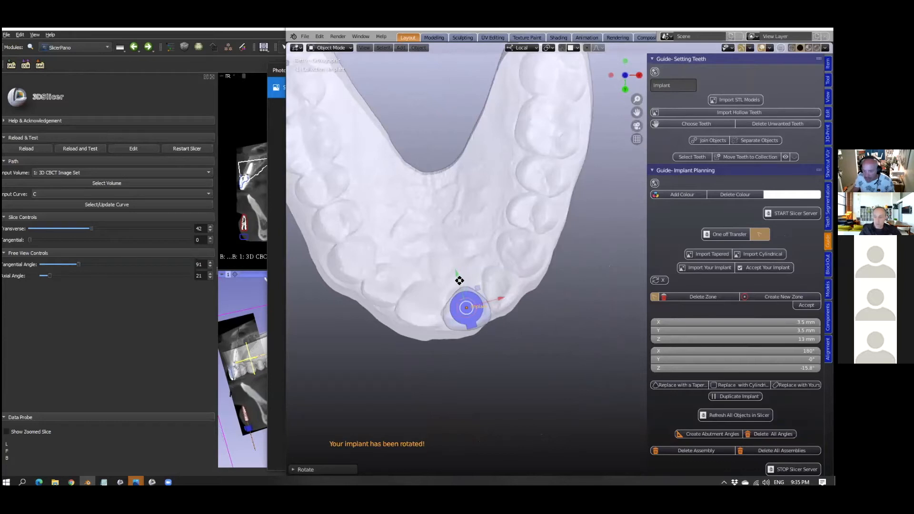
key("g")
key("y")
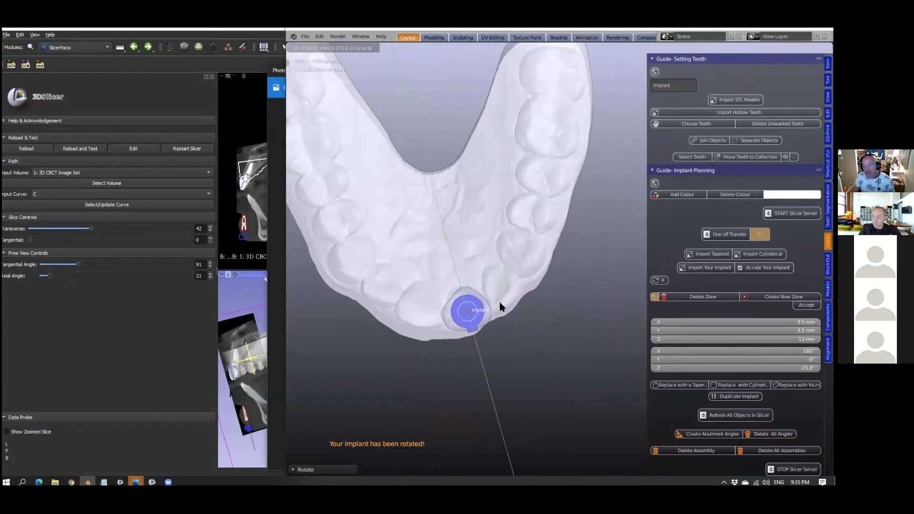
left_click(499, 302)
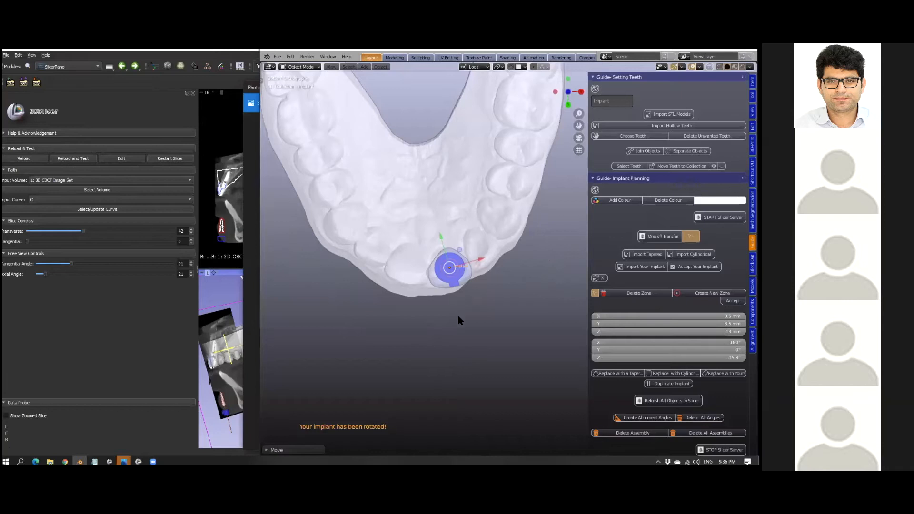
- Move the implant along its local Z axis until it sits in the jaw at the replacement incisor
middle_click_drag(443, 264, 476, 353)
scroll(478, 323, "down", 5)
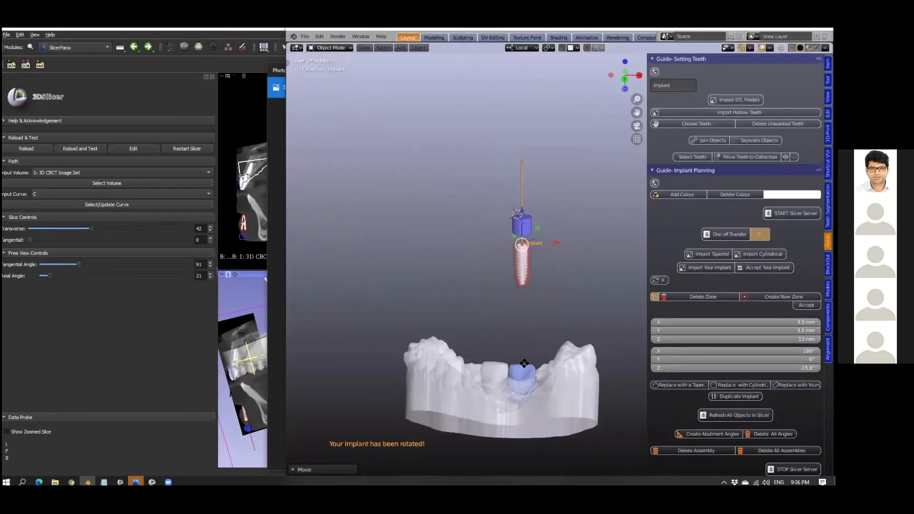
key("g")
key("z")
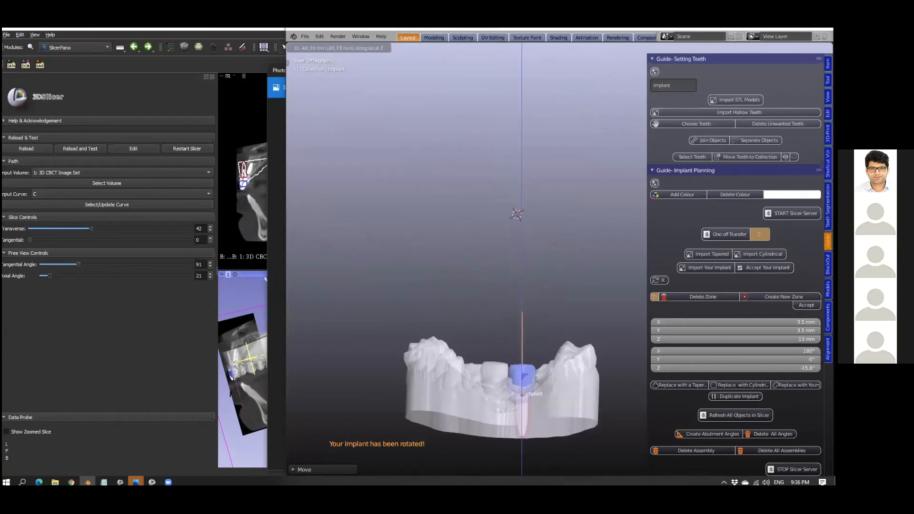
left_click(528, 64)
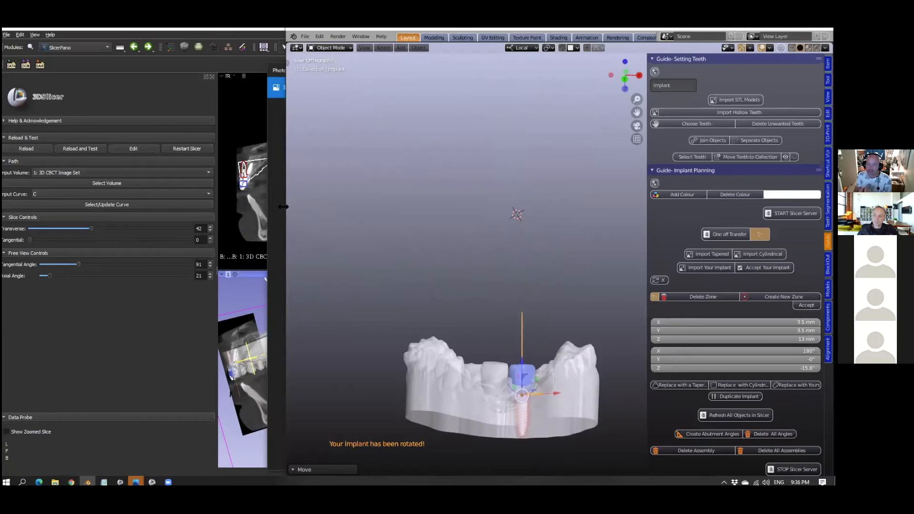
- Enlarge the modelling window and clip the 3D view to a thin section around the replacement incisor and implant, seen from the side
left_click_drag(283, 206, 91, 214)
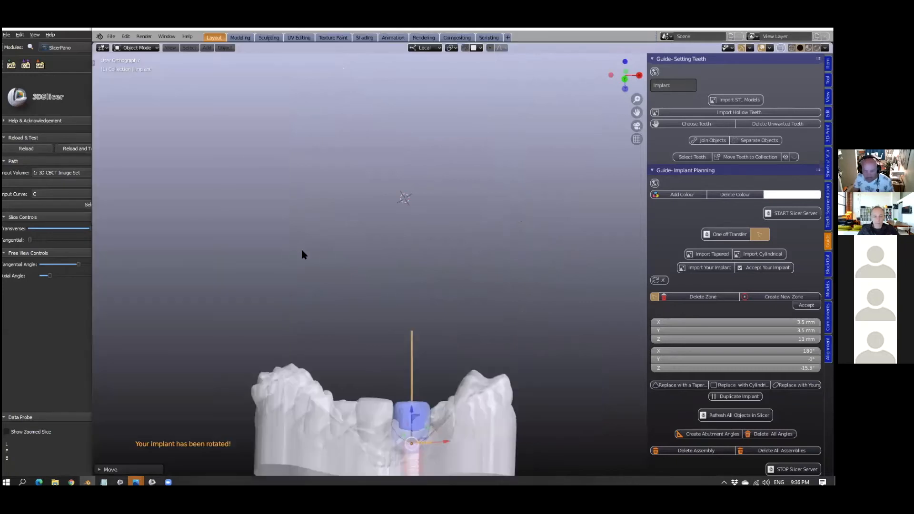
scroll(337, 262, "down", 1)
scroll(336, 259, "down", 1)
middle_click_drag(336, 259, 335, 166, "shift")
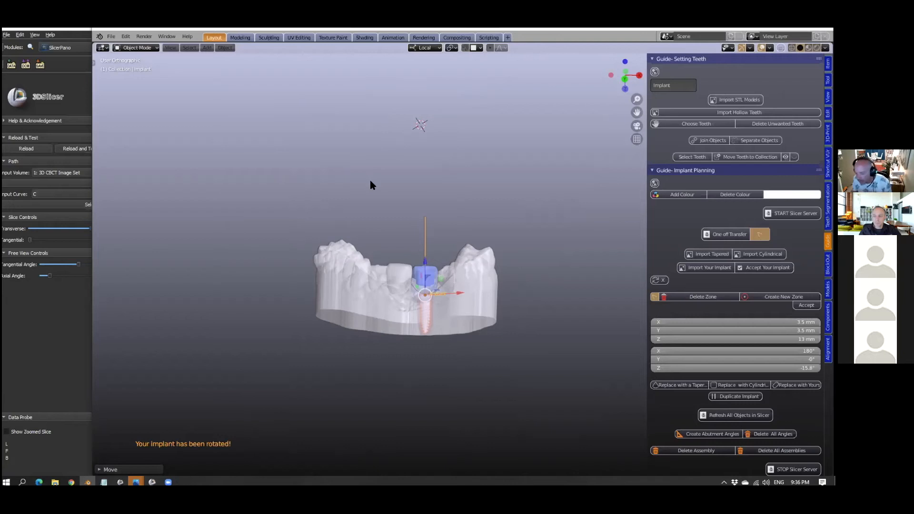
middle_click_drag(424, 280, 417, 259)
left_click_drag(409, 237, 439, 370)
middle_click_drag(433, 342, 406, 348)
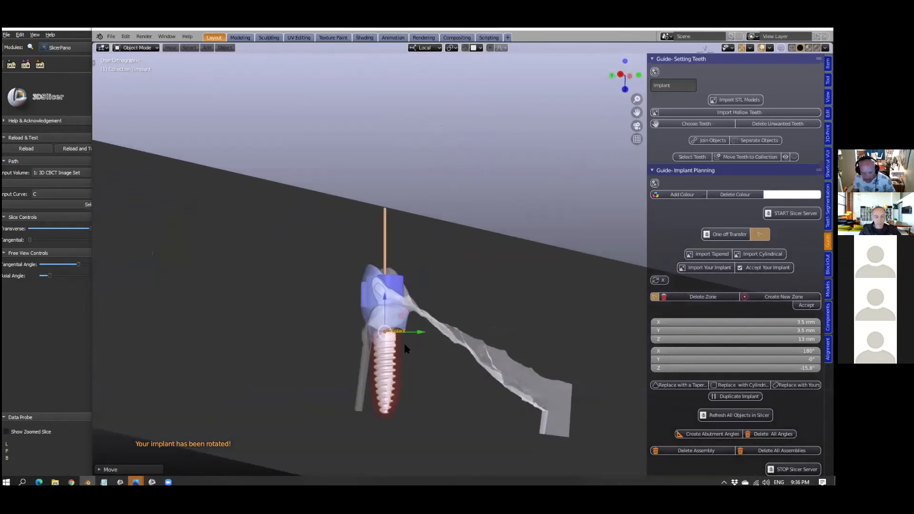
middle_click_drag(411, 292, 407, 313)
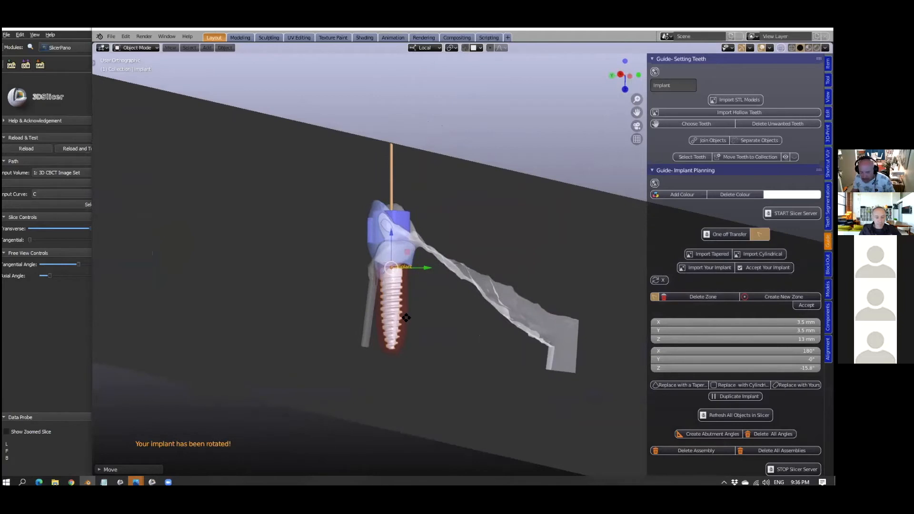
- Tilt the implant to an X angle of 199° in the side section and shift it to fit beneath the replacement incisor
key("g")
left_click(415, 322)
key("r")
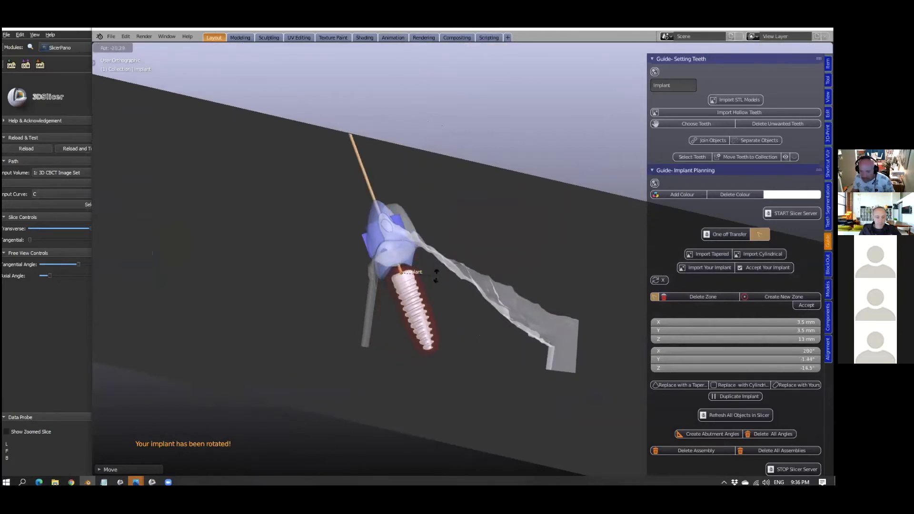
left_click(420, 307)
key("g")
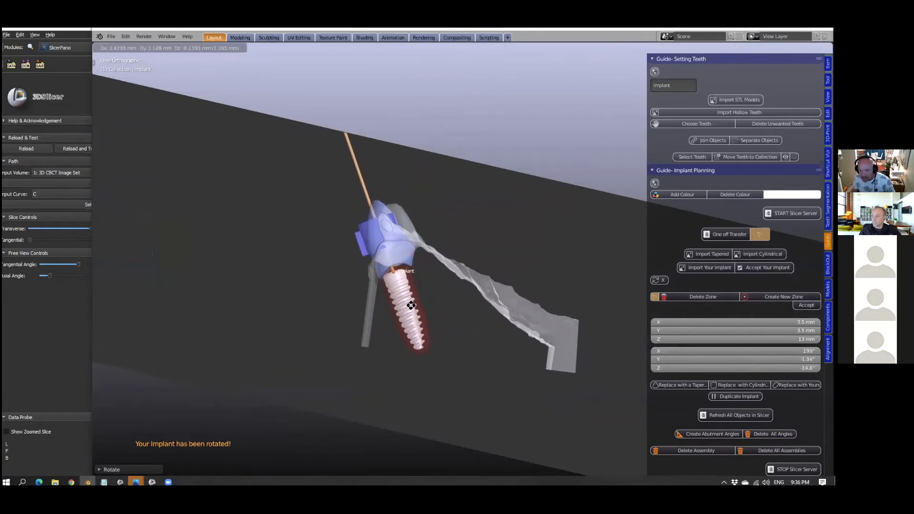
left_click(410, 307)
- From the front, rotate the implant to a Y angle of -0.477° and shift it along its local X axis beneath the incisor
middle_click_drag(410, 308, 507, 312)
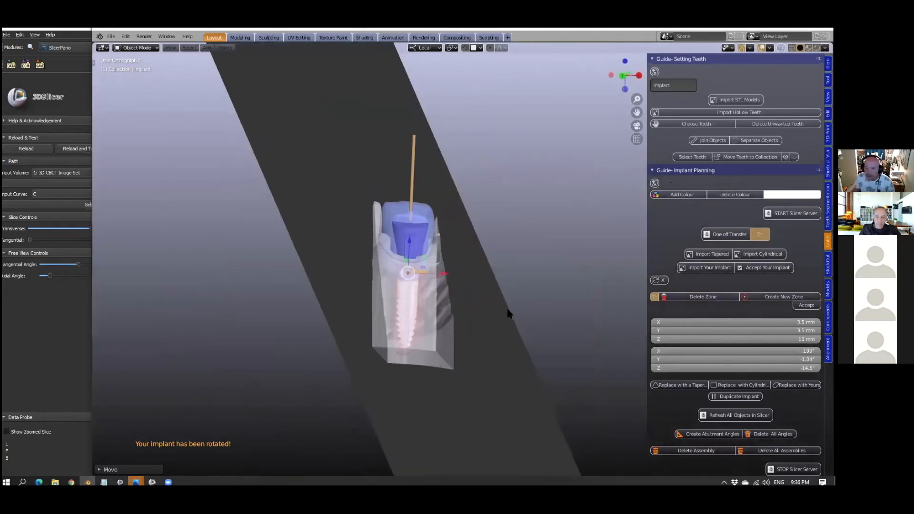
key("r")
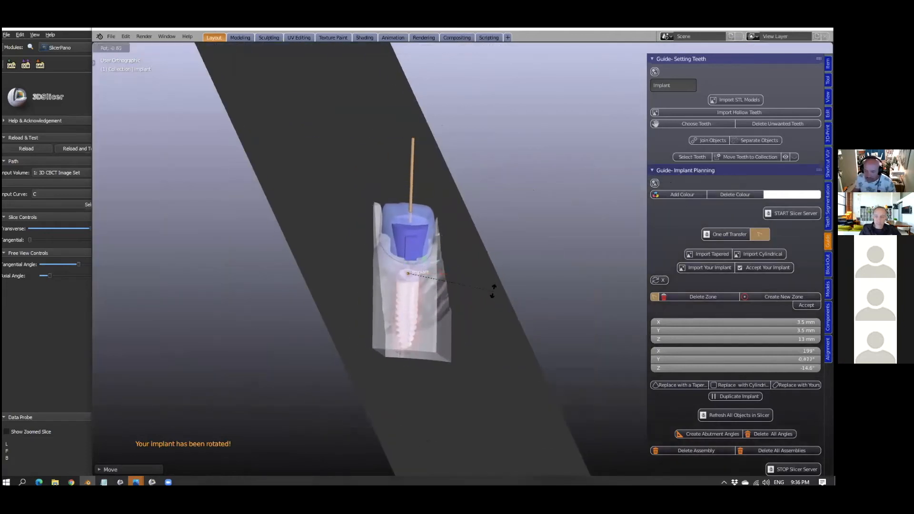
left_click(492, 291)
key("g")
key("x")
left_click(434, 272)
middle_click_drag(434, 272, 387, 297)
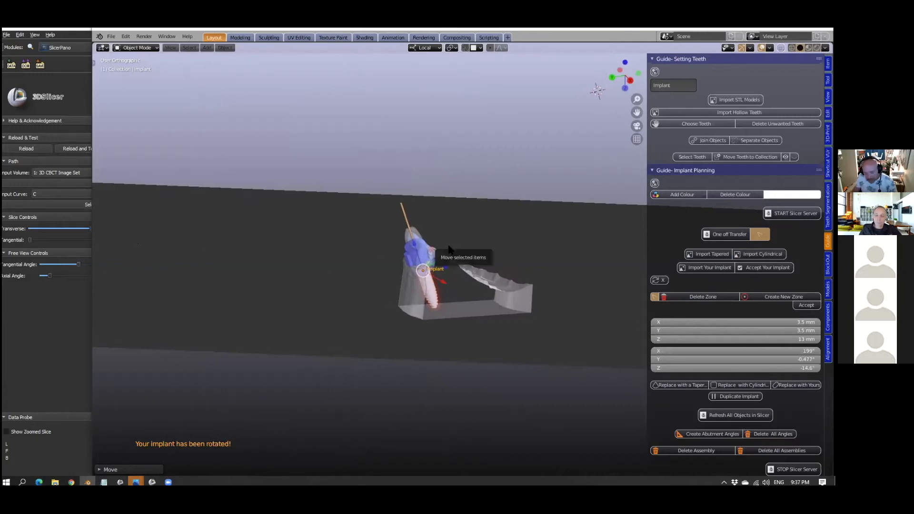
- Clear the clipped section of the 3D view and uncover the 3D Slicer slices behind the Blender window and catalogue image
key("alt+b")
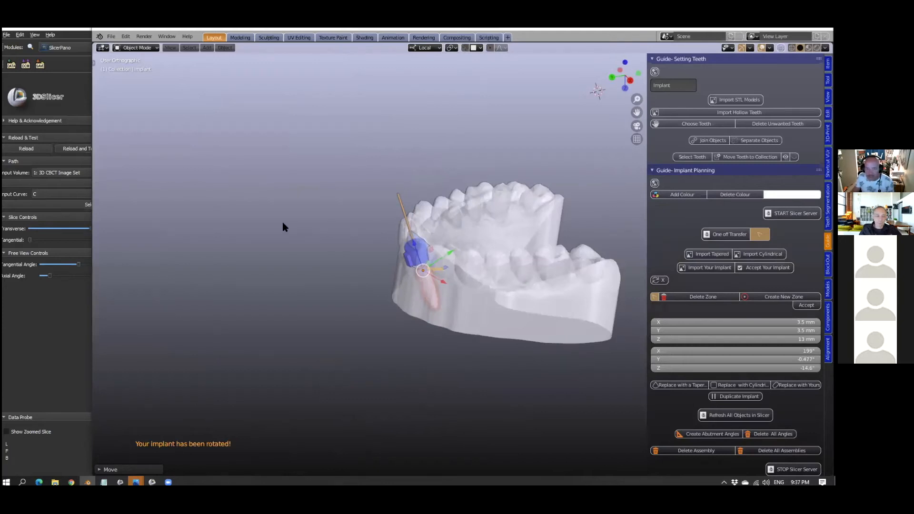
left_click_drag(92, 224, 458, 224)
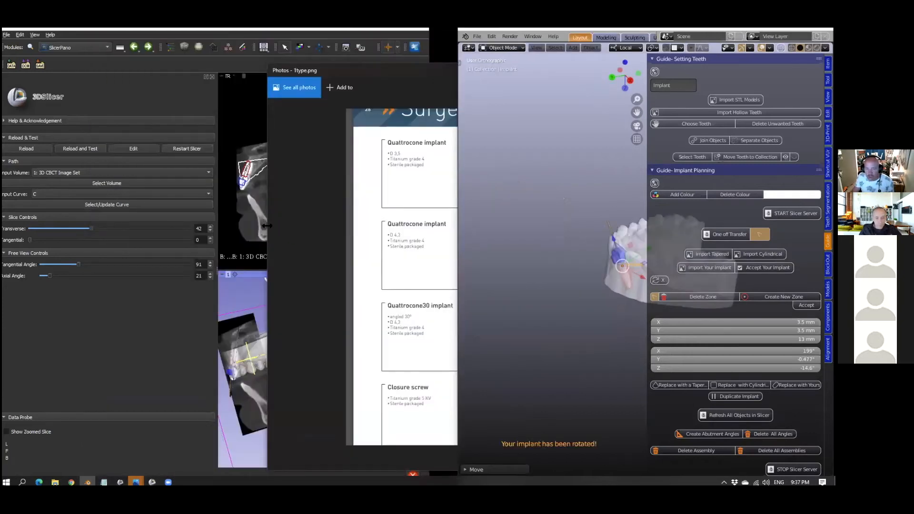
left_click(268, 228)
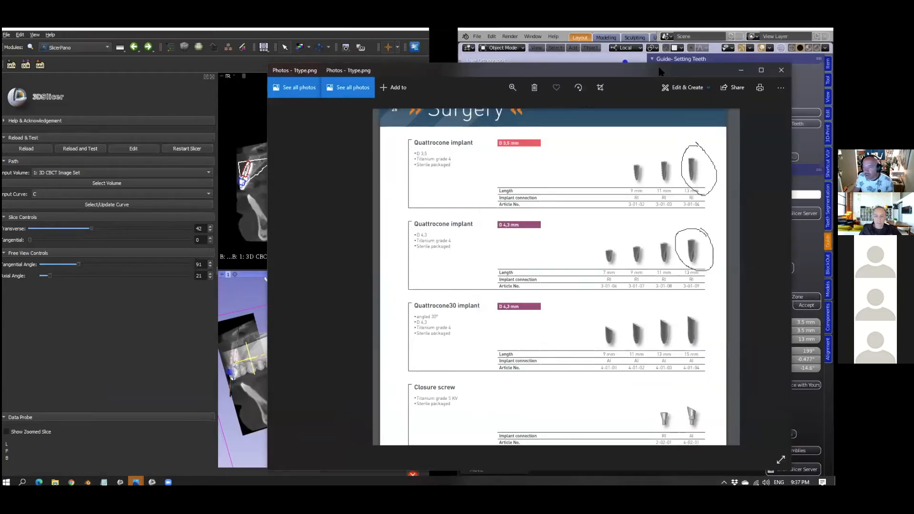
left_click(660, 59)
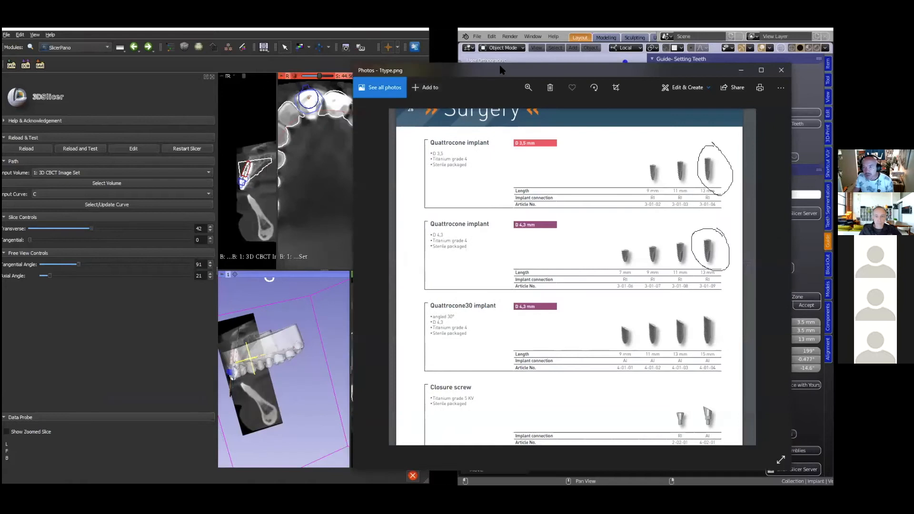
left_click(136, 127)
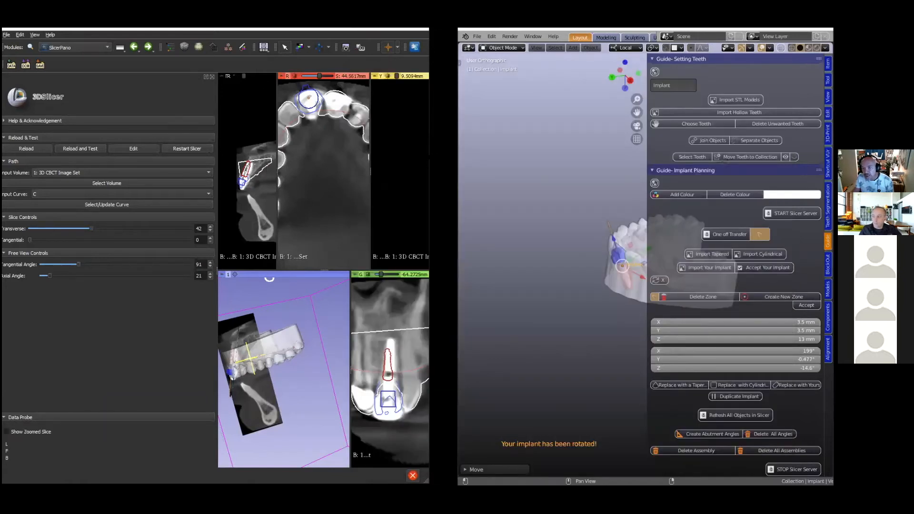
- Widen the 3D Slicer window and align the slice views to the implant's position in the axial slice
left_click_drag(429, 167, 531, 168)
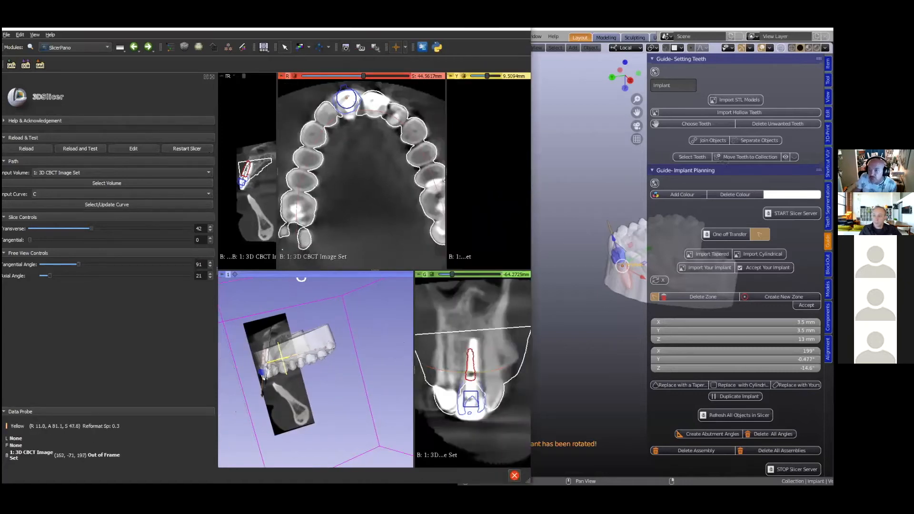
scroll(495, 166, "down", 1)
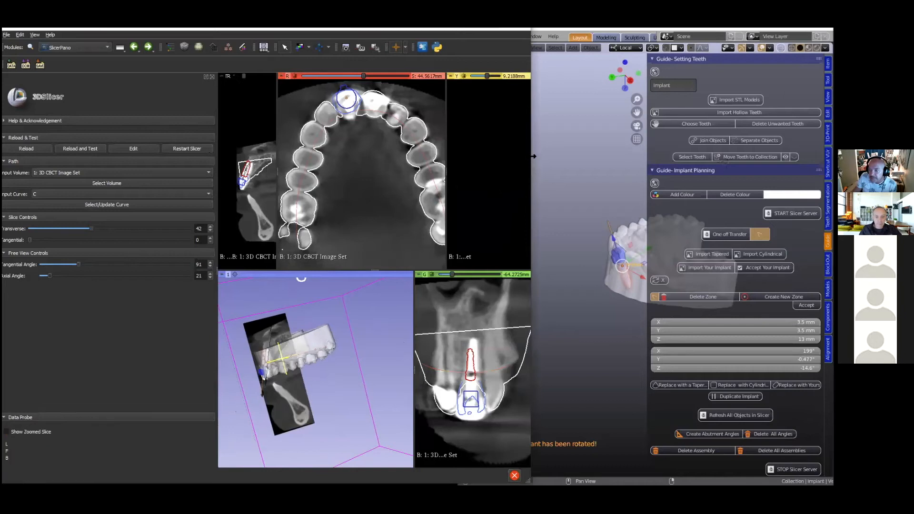
left_click_drag(533, 157, 625, 165)
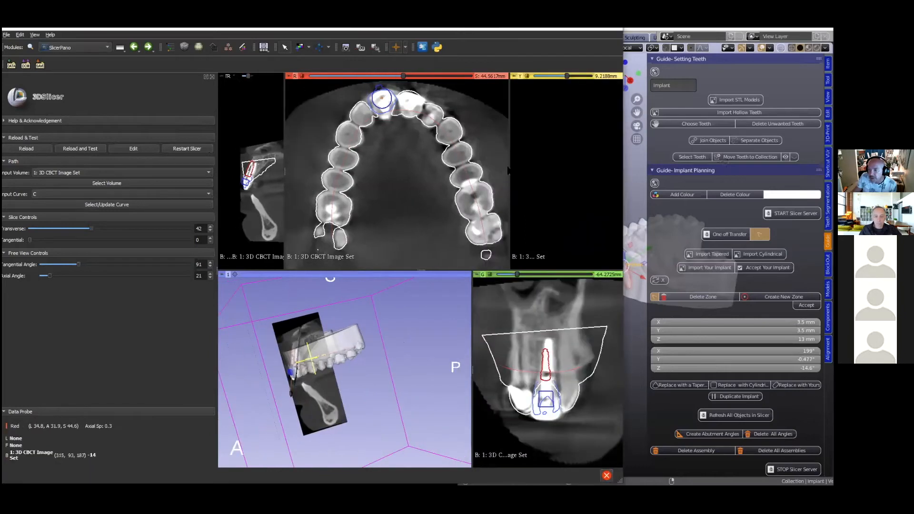
left_click_drag(454, 178, 454, 178)
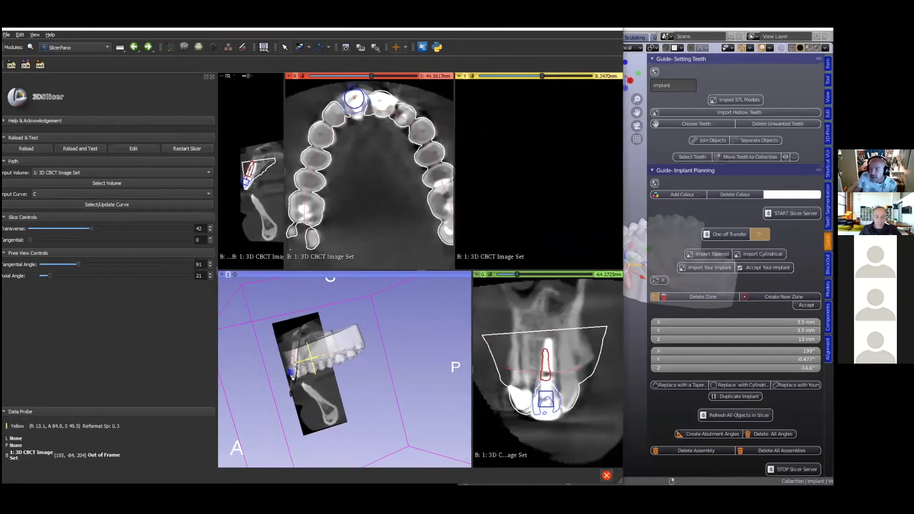
key("shift")
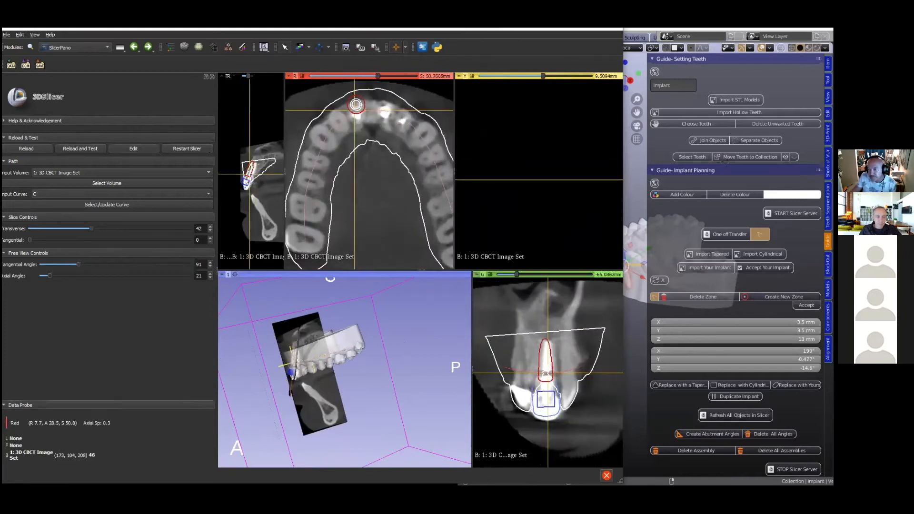
- Centre and magnify the implant in the sagittal slice, zoom the coronal slice on it and widen the coronal view
middle_click_drag(612, 209, 569, 207)
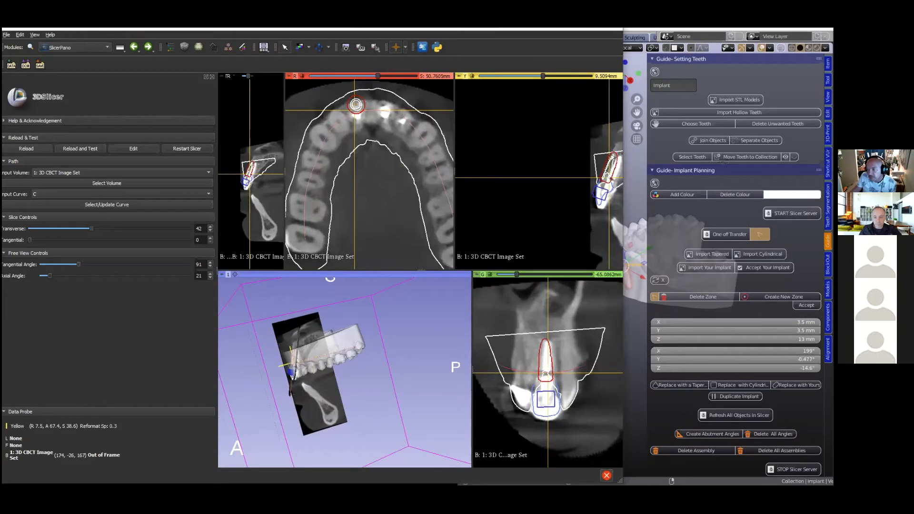
middle_click_drag(576, 170, 566, 170)
middle_click_drag(606, 131, 528, 137)
right_click_drag(528, 137, 497, 352)
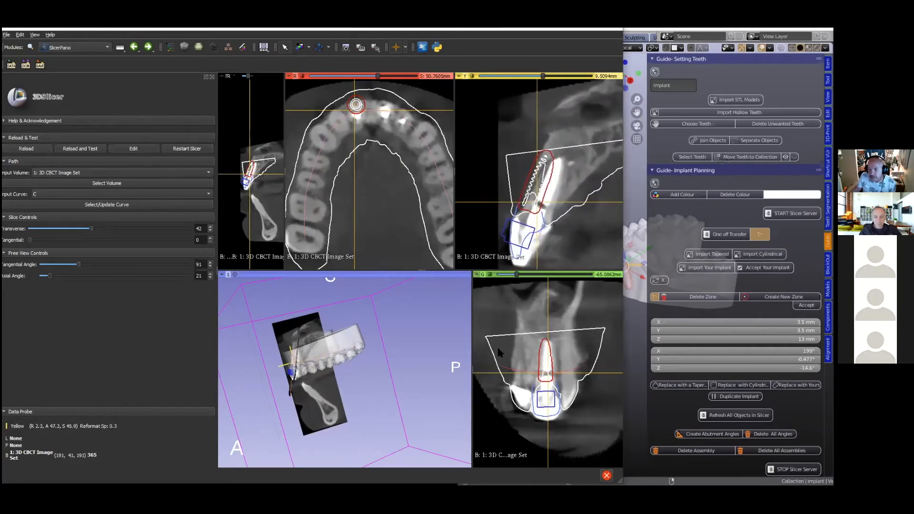
right_click_drag(526, 385, 523, 407)
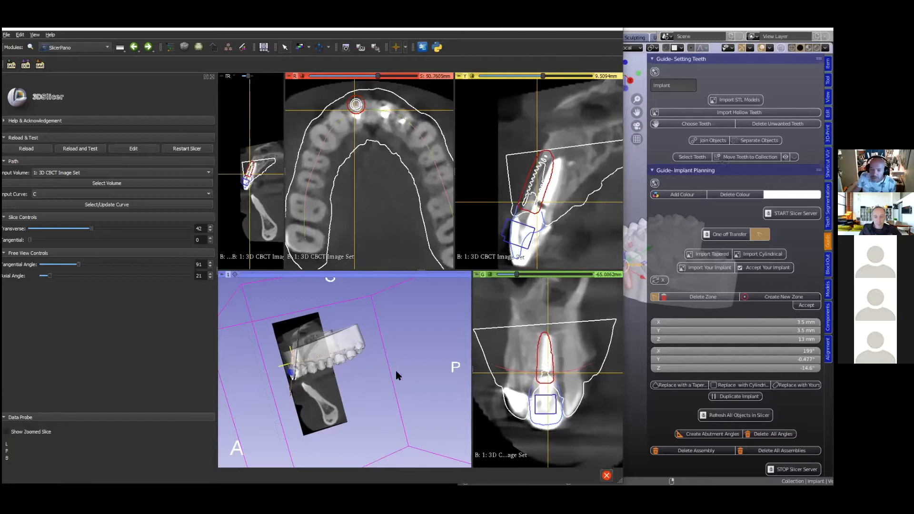
left_click_drag(472, 315, 375, 329)
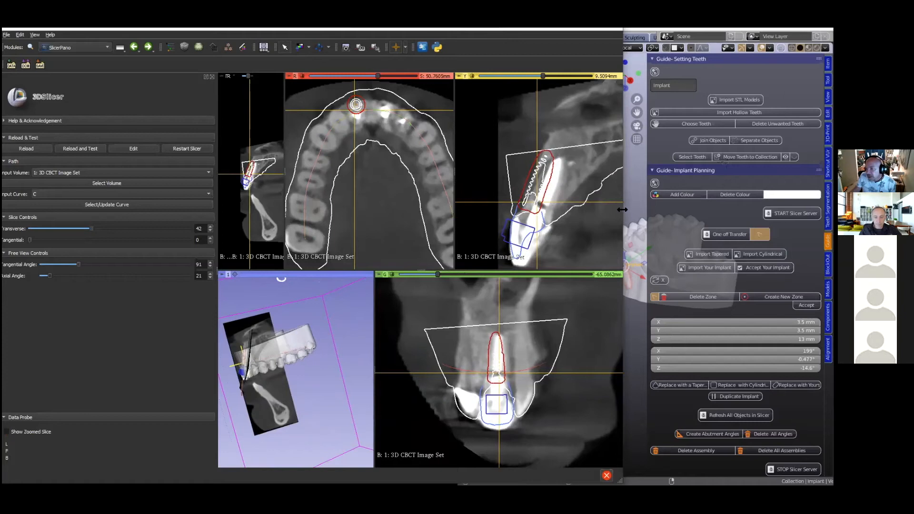
- Arrange Blender and 3D Slicer side by side with the jaw model in sight, and widen the sagittal slice view
left_click_drag(622, 209, 585, 215)
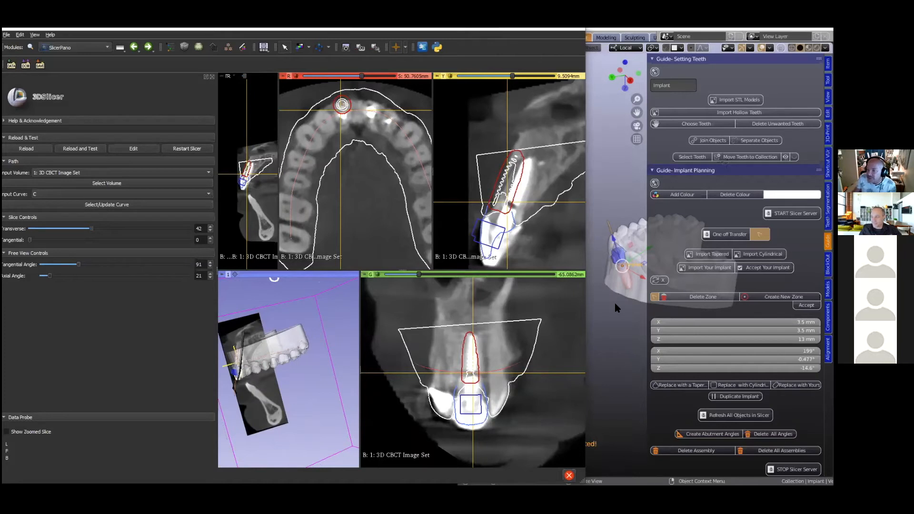
scroll(615, 303, "down", 1)
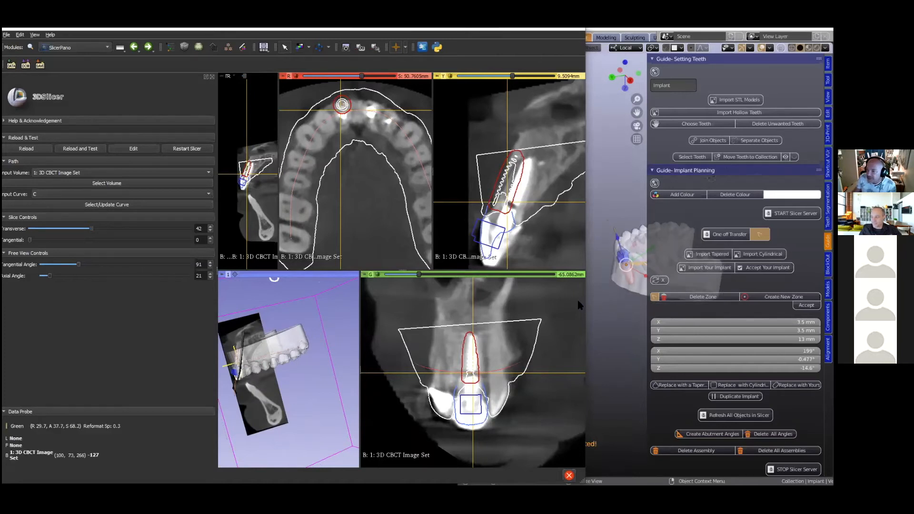
left_click(613, 284)
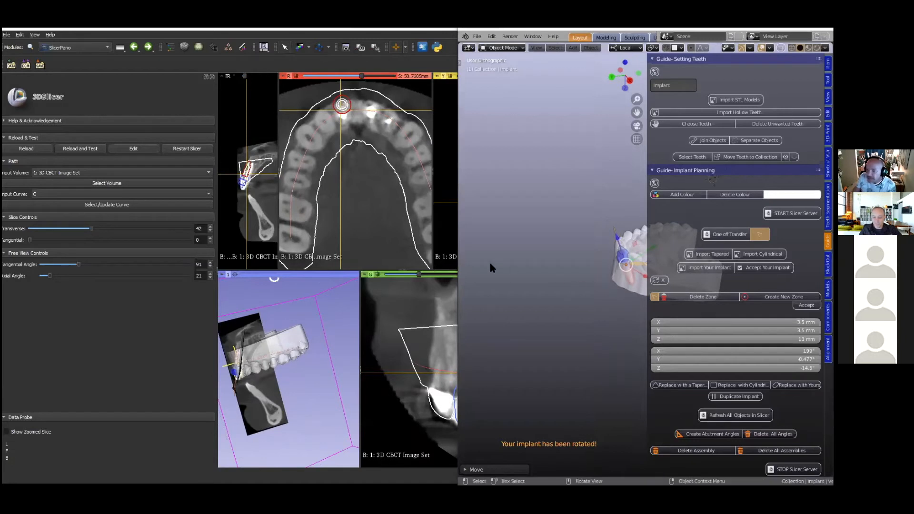
left_click(446, 251)
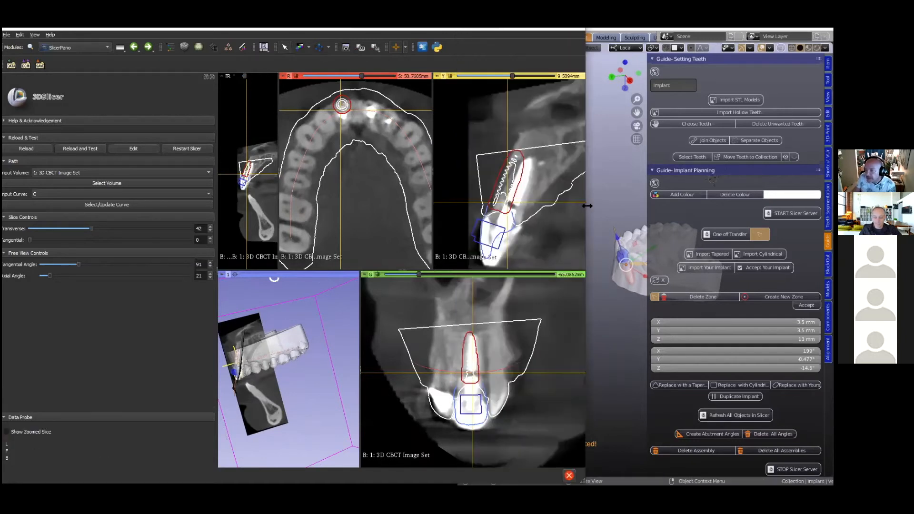
left_click_drag(586, 205, 499, 238)
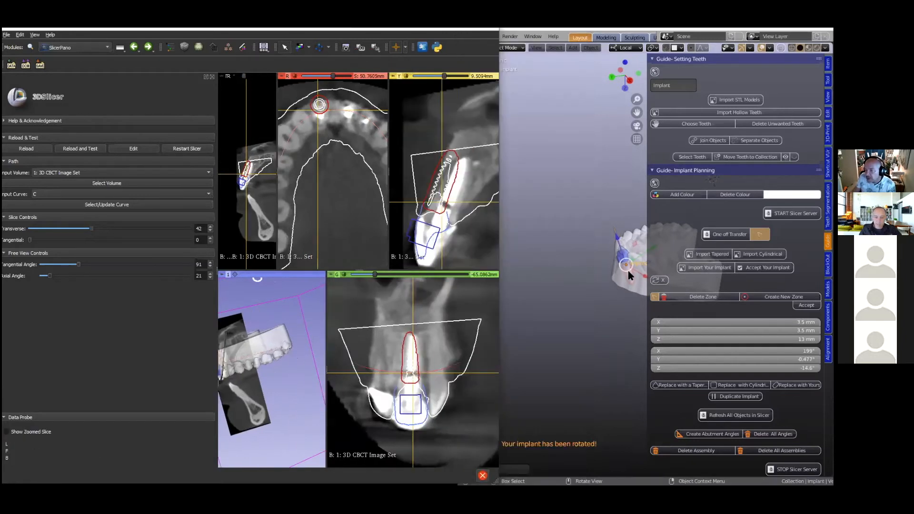
left_click(577, 278)
middle_click_drag(578, 275, 494, 312)
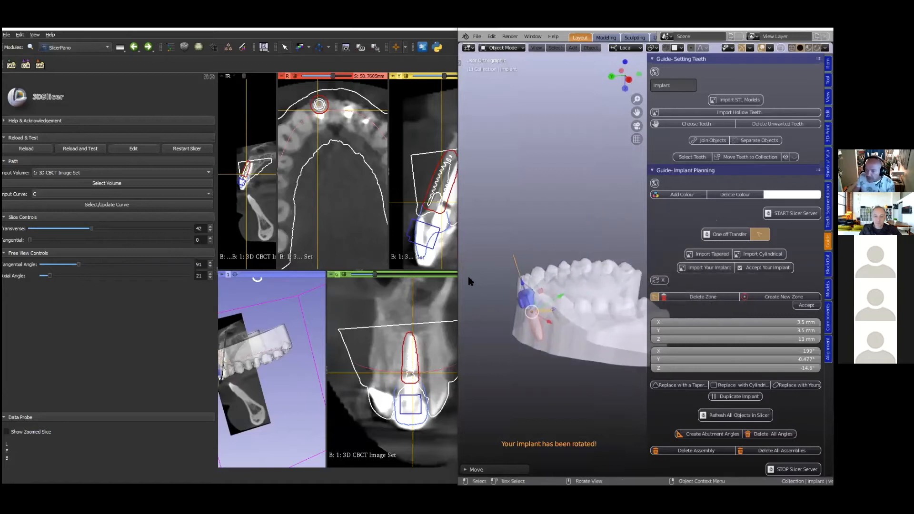
left_click_drag(457, 254, 473, 253)
left_click_drag(389, 237, 311, 235)
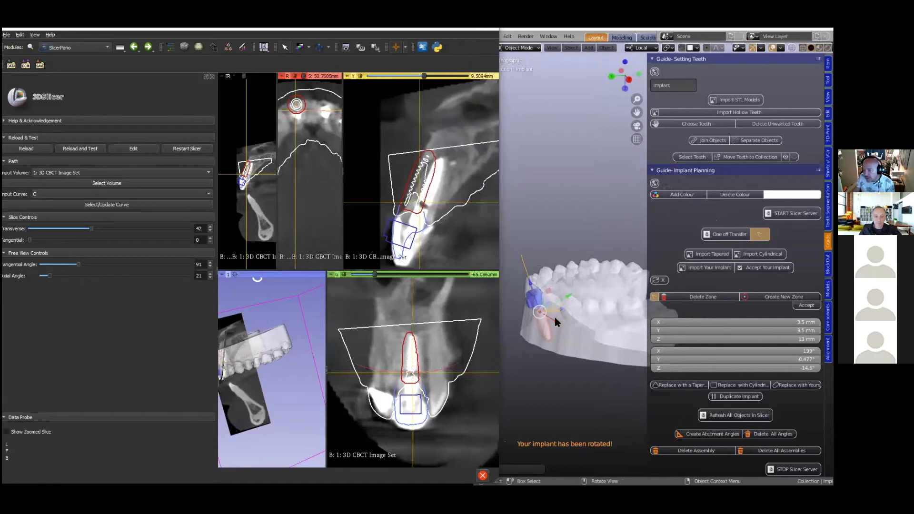
- Move the implant along its local Y axis towards the existing root, guided by its outline in the sagittal slice
left_click(569, 298)
mouse_move(577, 290)
left_mouse_down()
mouse_move(555, 298)
mouse_move(578, 290)
left_mouse_up()
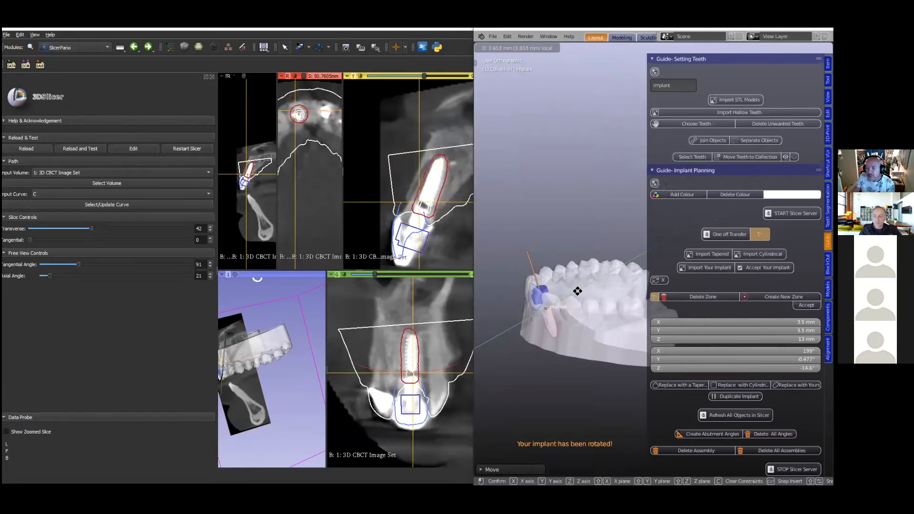
left_click(578, 289)
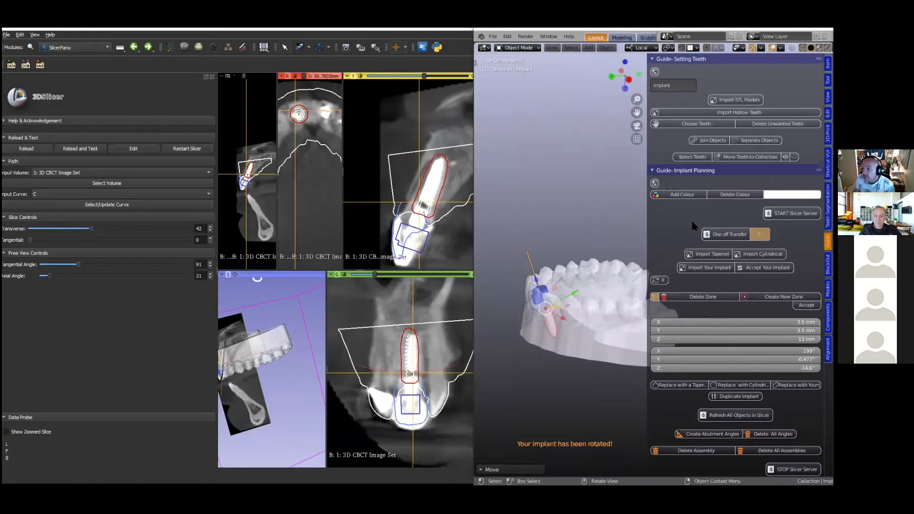
- Change the implant's colour to black and refresh all objects in 3D Slicer
left_click(781, 194)
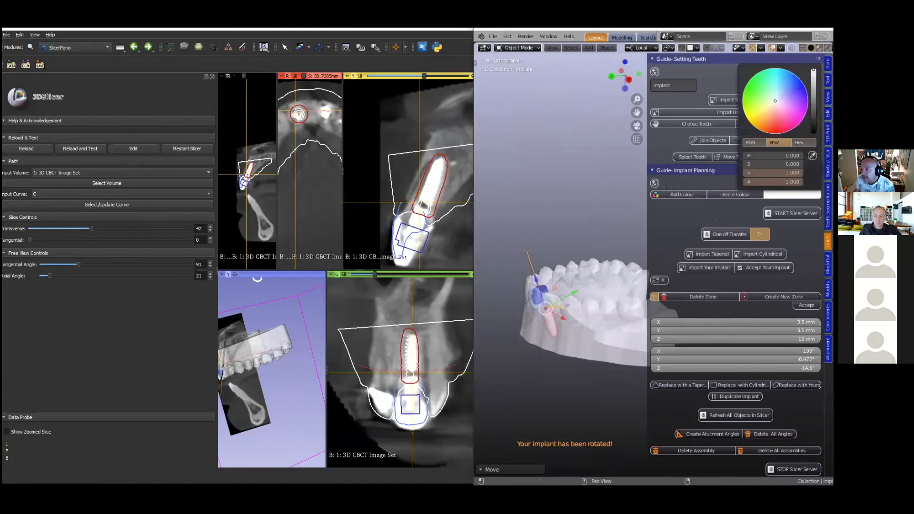
left_click(813, 120)
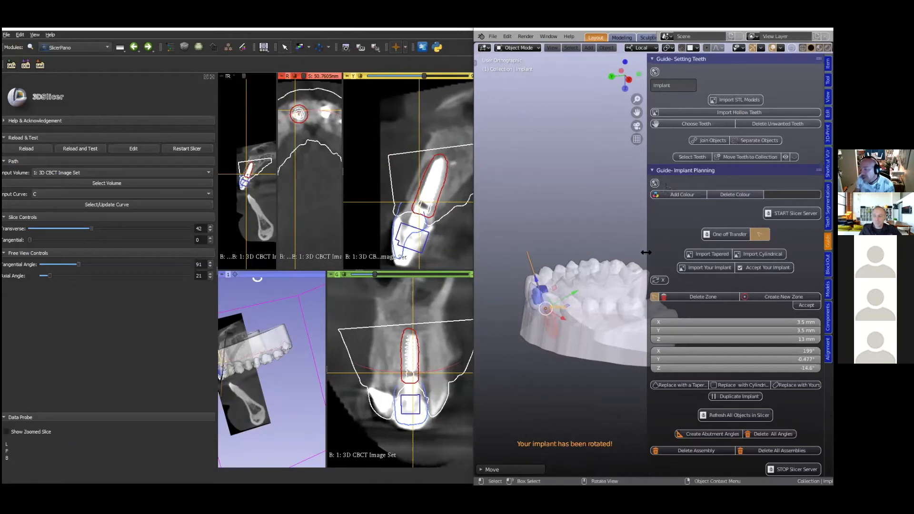
scroll(657, 243, "down", 3)
scroll(667, 189, "down", 3)
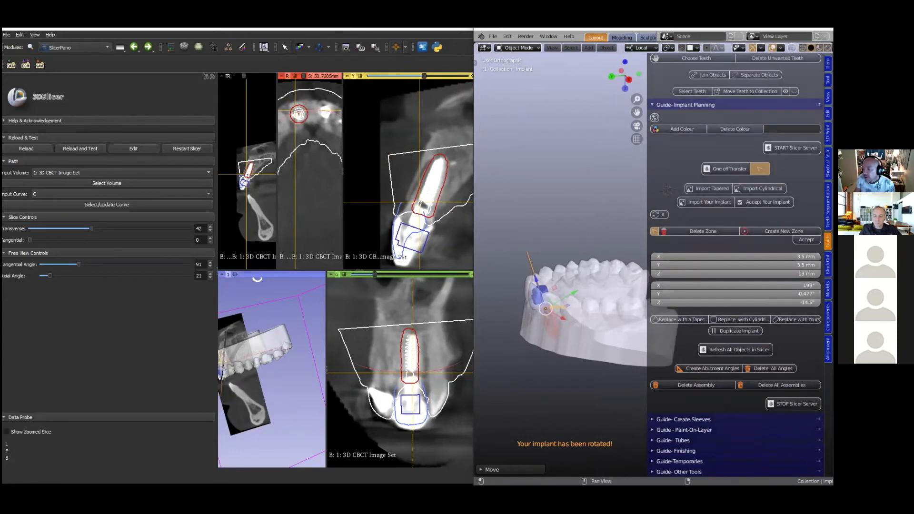
left_click(727, 351)
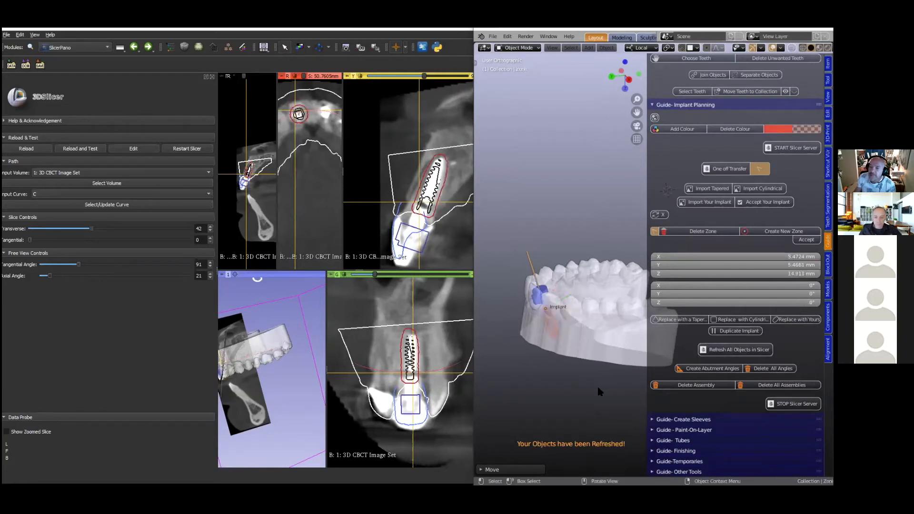
- Nudge the implant along its local Y axis to fit the magnified sagittal slice, and check it in the coronal slices
left_click(442, 193)
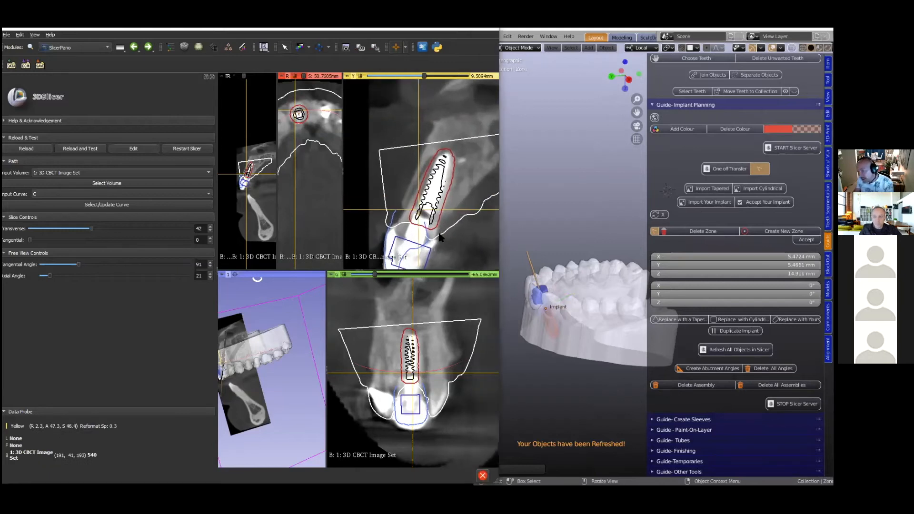
left_click(546, 314)
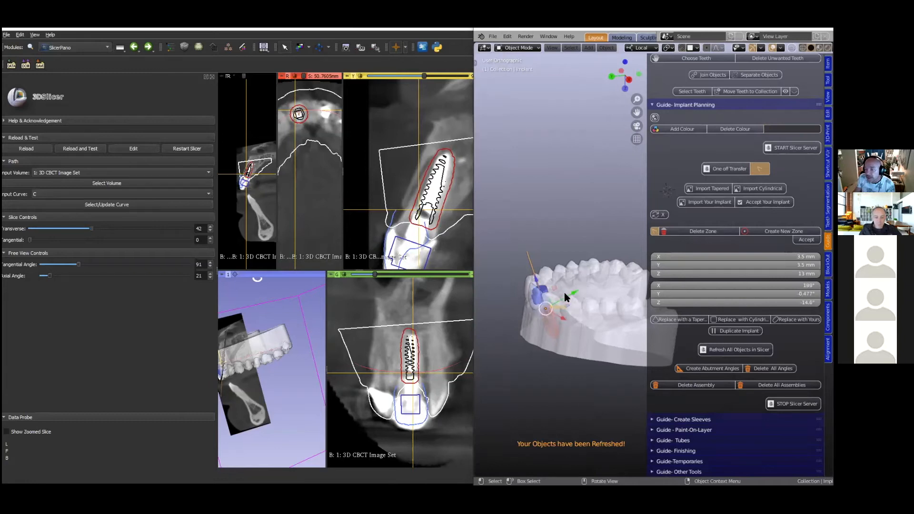
key("g")
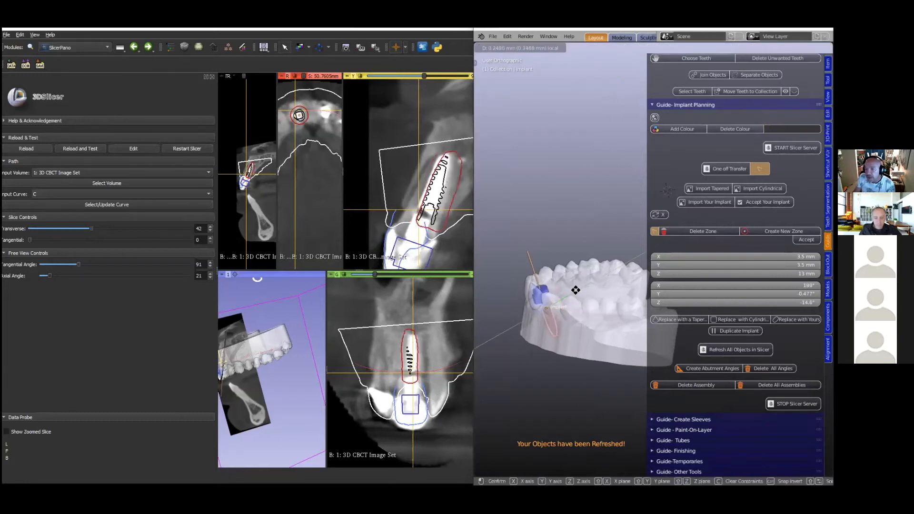
left_click(573, 289)
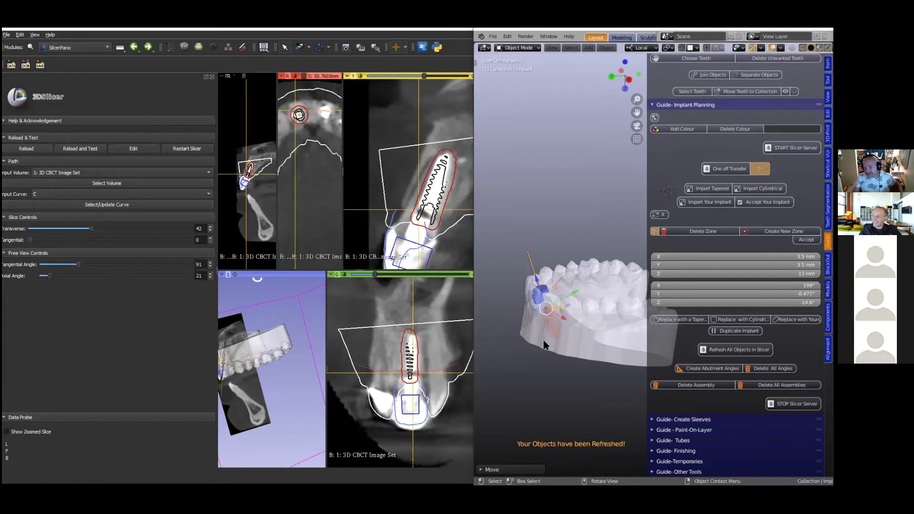
scroll(421, 355, "up", 5)
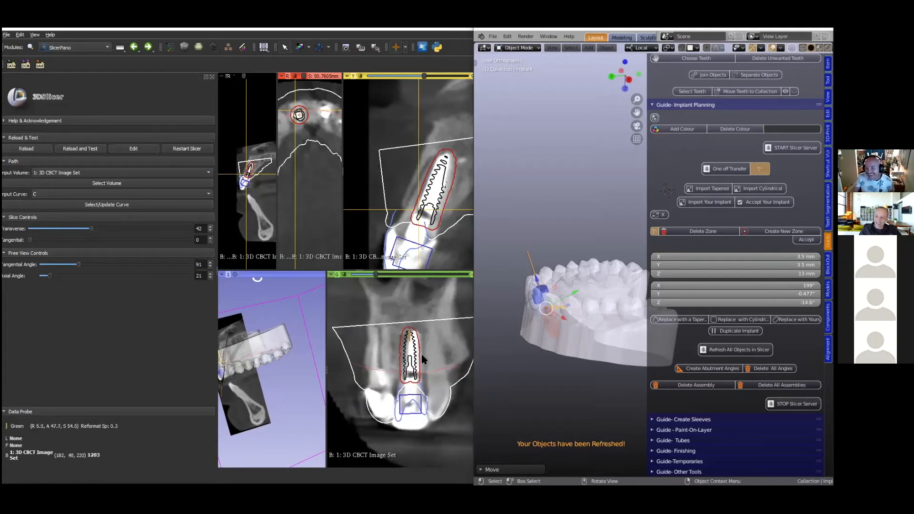
- Examine the implant's position relative to the root and surrounding bone in the coronal and sagittal slices
scroll(420, 352, "up", 2)
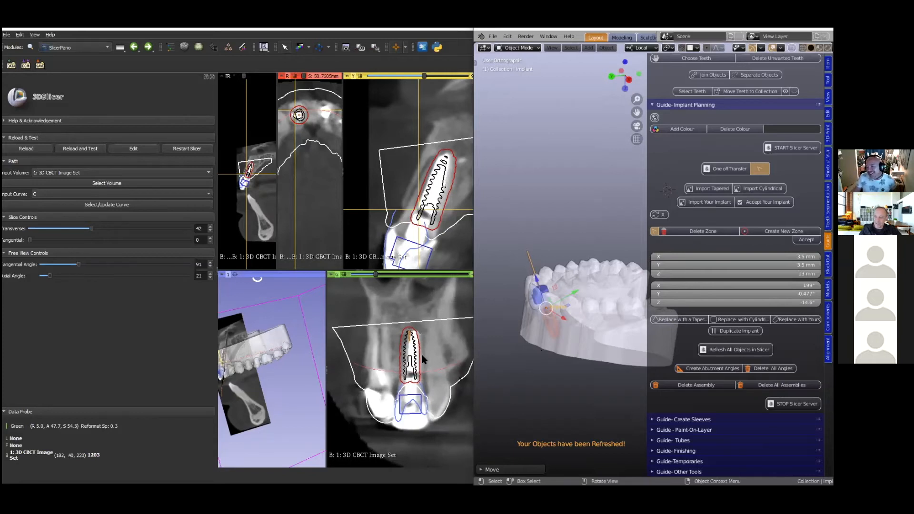
scroll(438, 168, "up", 3)
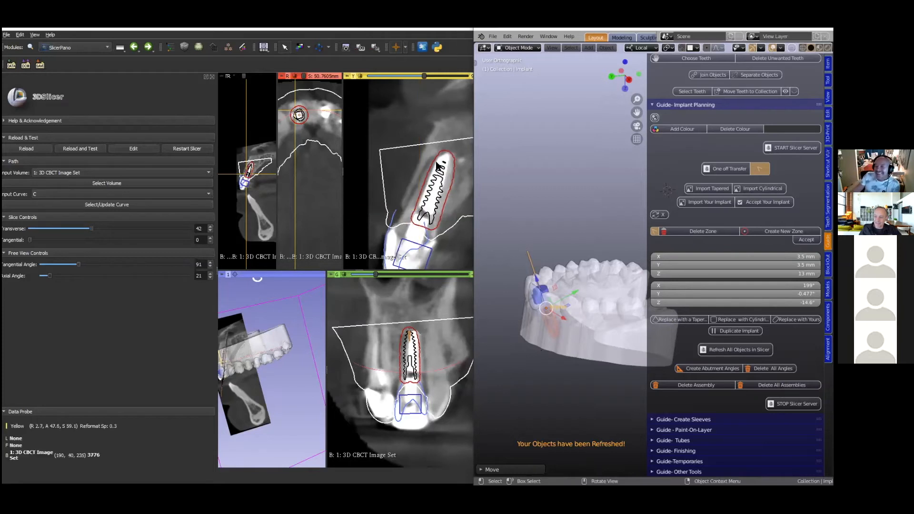
scroll(438, 168, "up", 2)
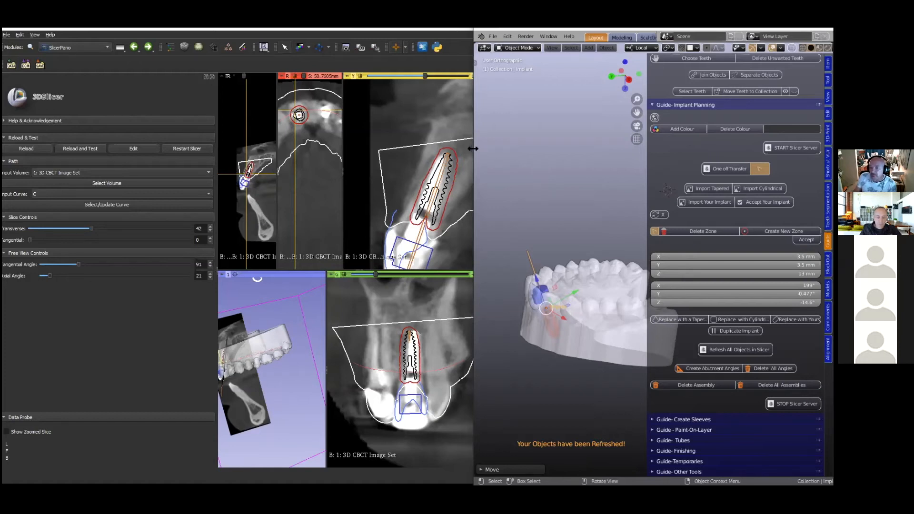
scroll(441, 180, "down", 2)
scroll(441, 181, "up", 1)
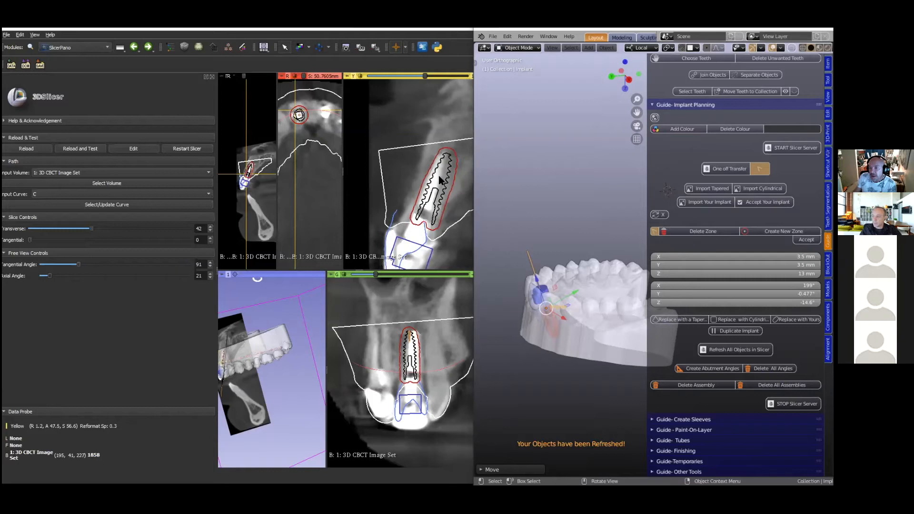
scroll(441, 181, "up", 1)
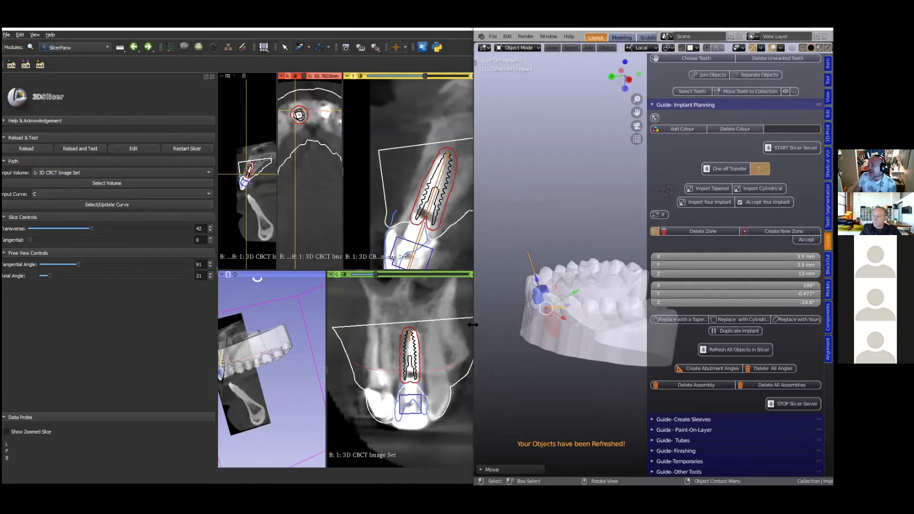
- Look up the D 4.3 mm Quattrocone in the catalogue image, and append Medentika Quattrocone Ri 3-01-09 from Blender's component library
left_click_drag(472, 325, 390, 356)
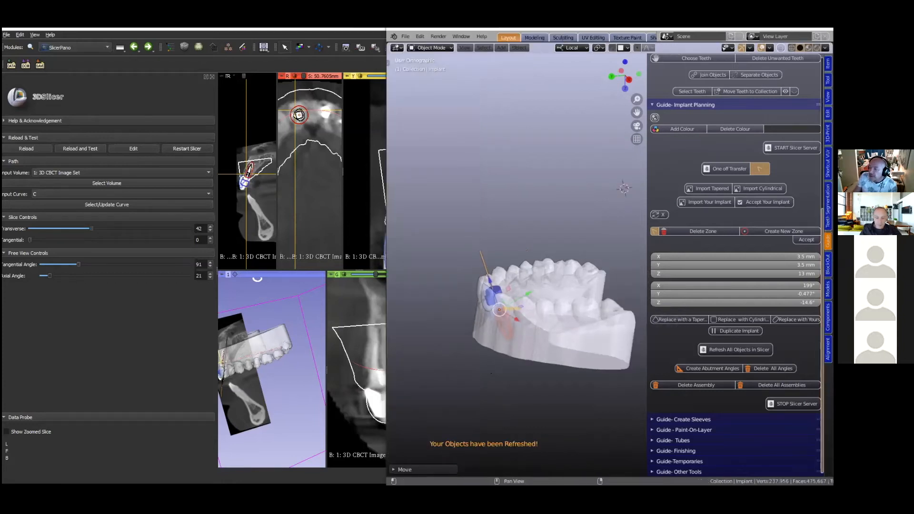
left_click(828, 316)
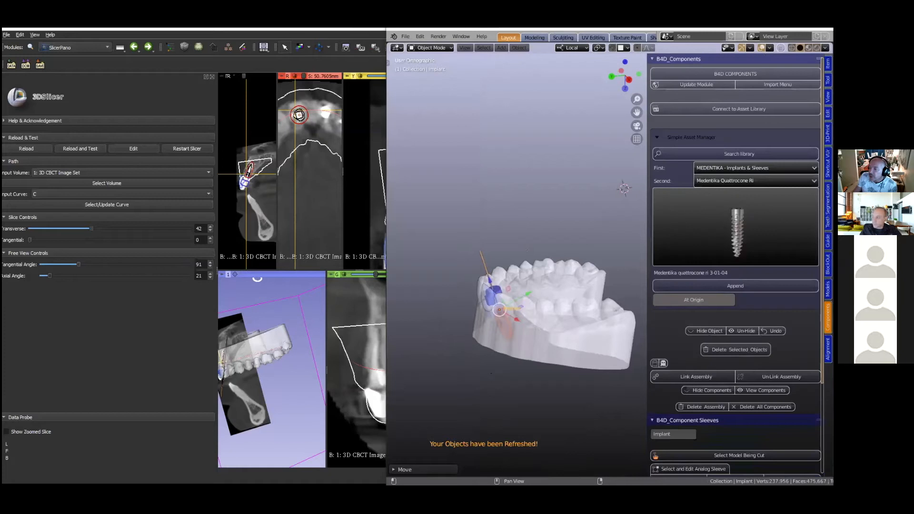
left_click(733, 232)
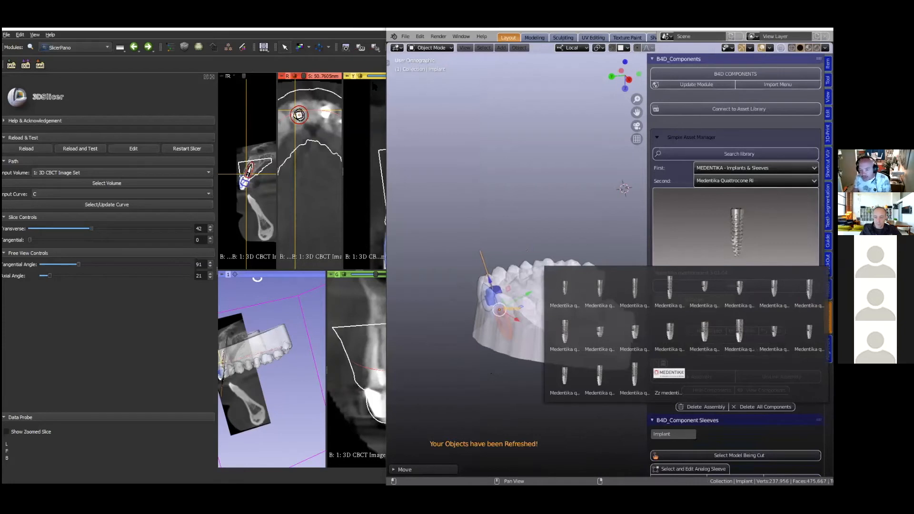
key("alt+Tab")
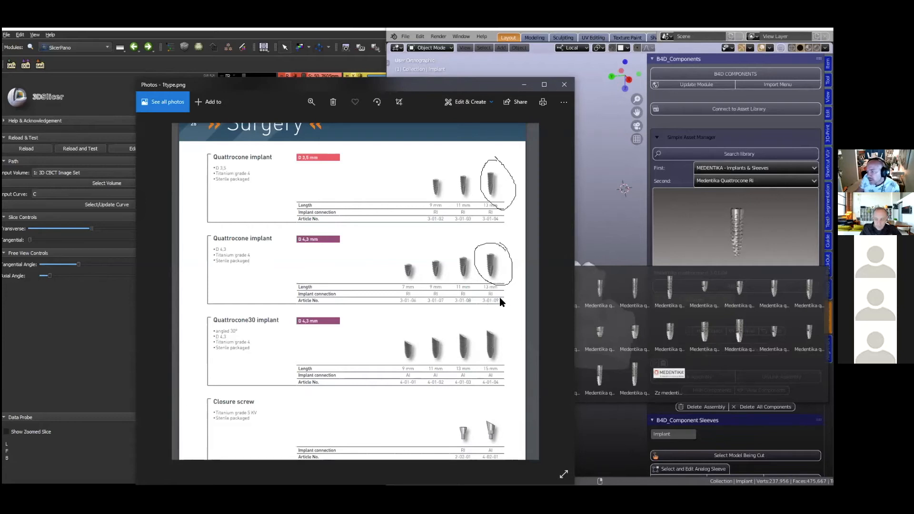
left_click(595, 220)
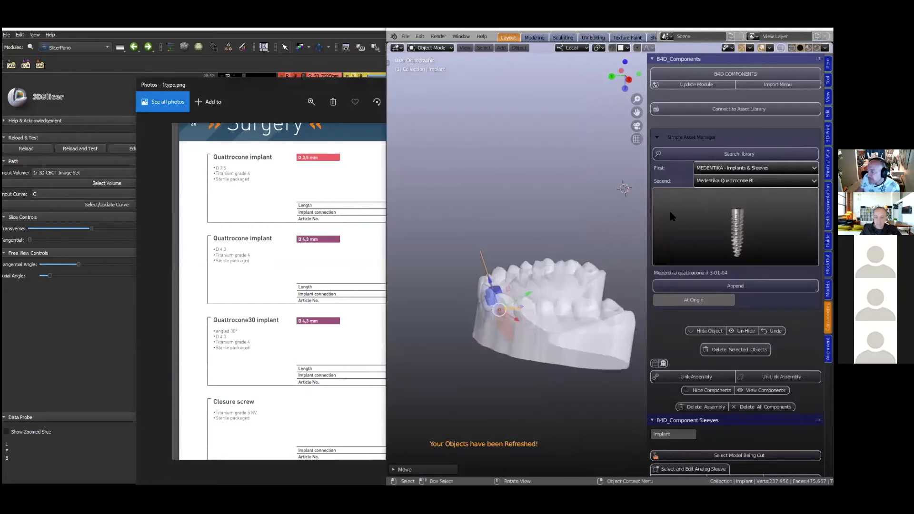
left_click(671, 216)
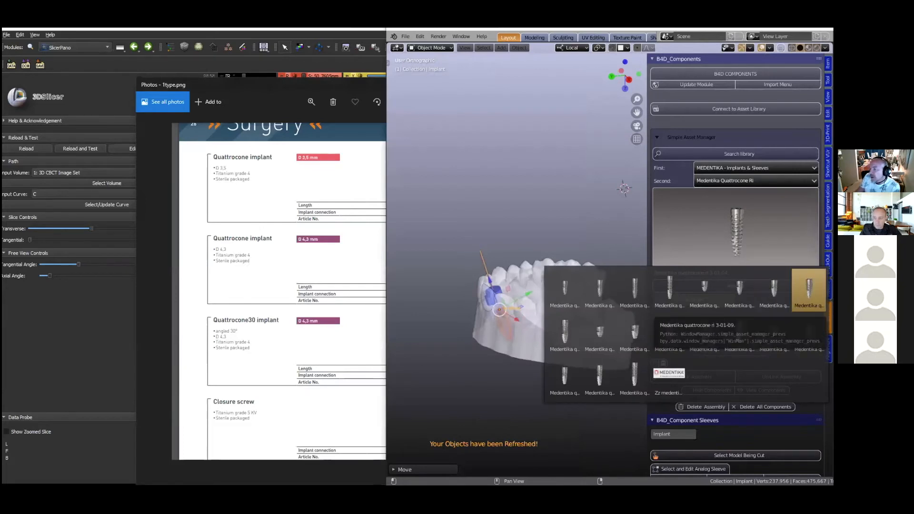
left_click(809, 291)
left_click(735, 286)
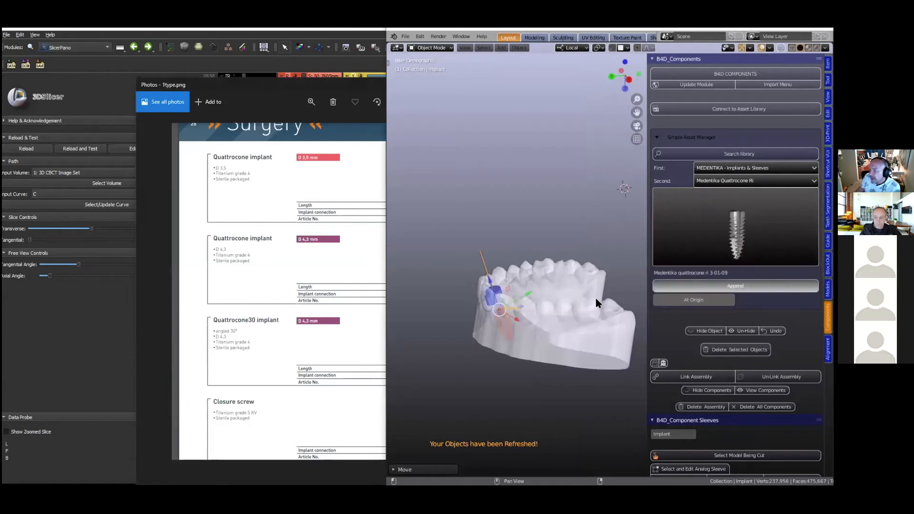
- Minimize the catalogue image and accept the appended 3-01-09 model as a planning implant
scroll(590, 248, "down", 2)
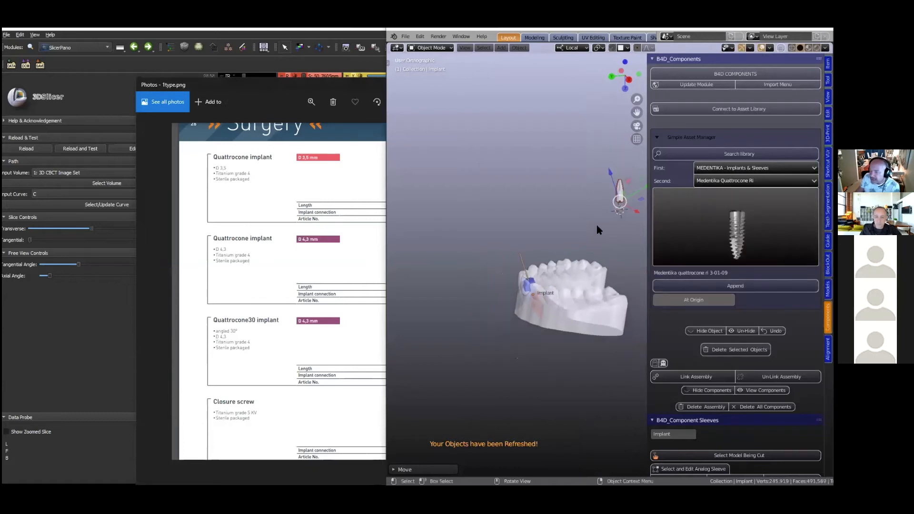
middle_click_drag(601, 201, 483, 245, "shift")
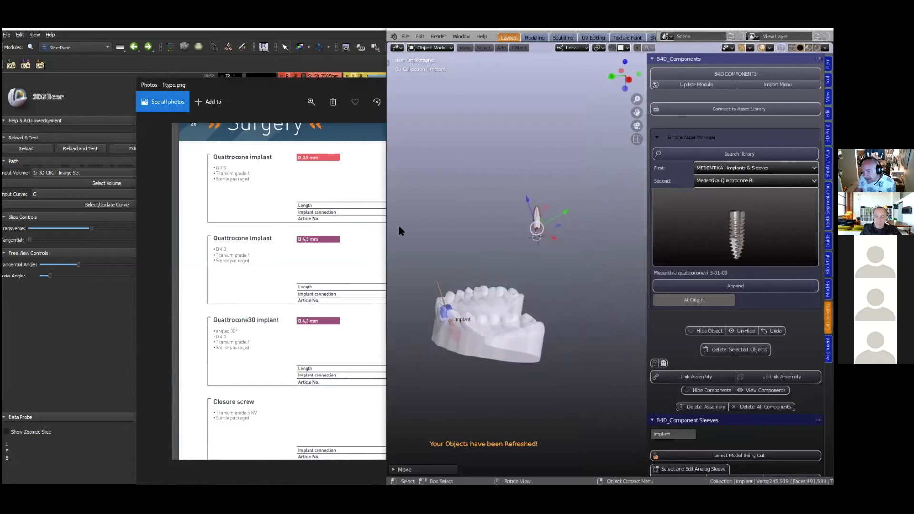
left_click(312, 84)
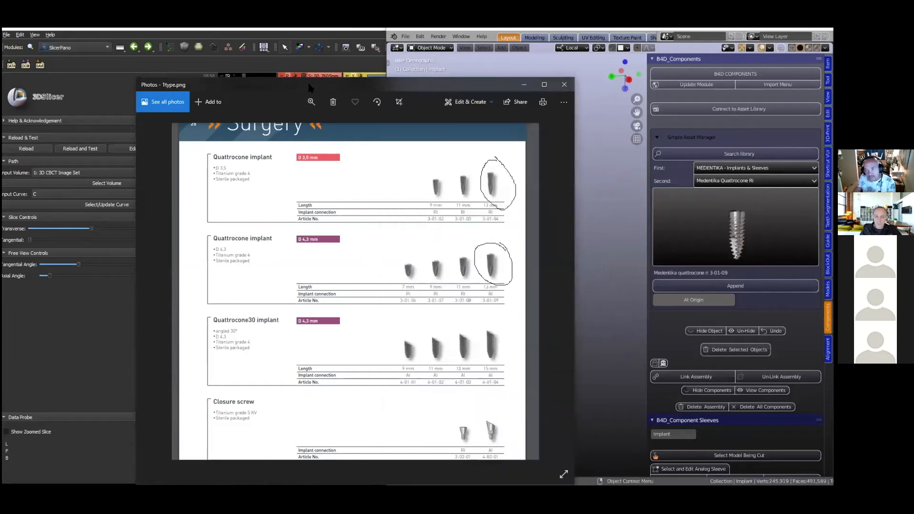
left_click(529, 85)
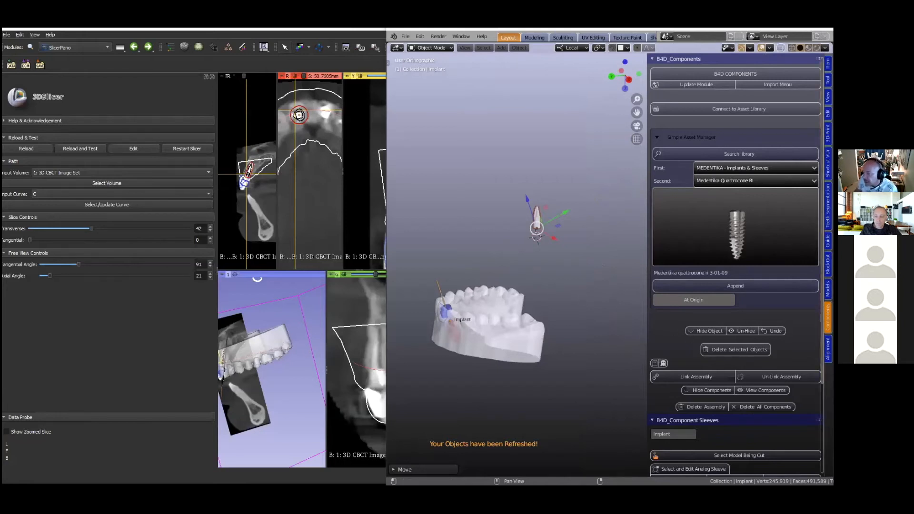
left_click(827, 240)
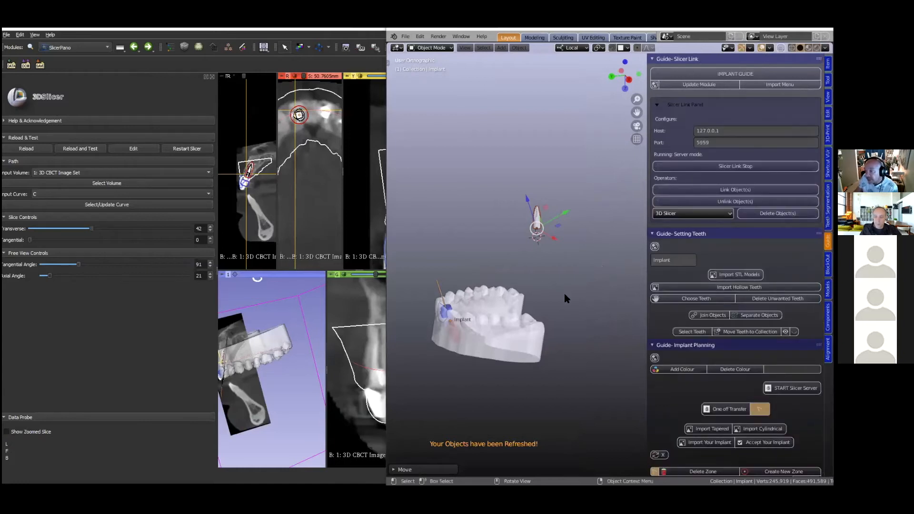
scroll(685, 233, "down", 1)
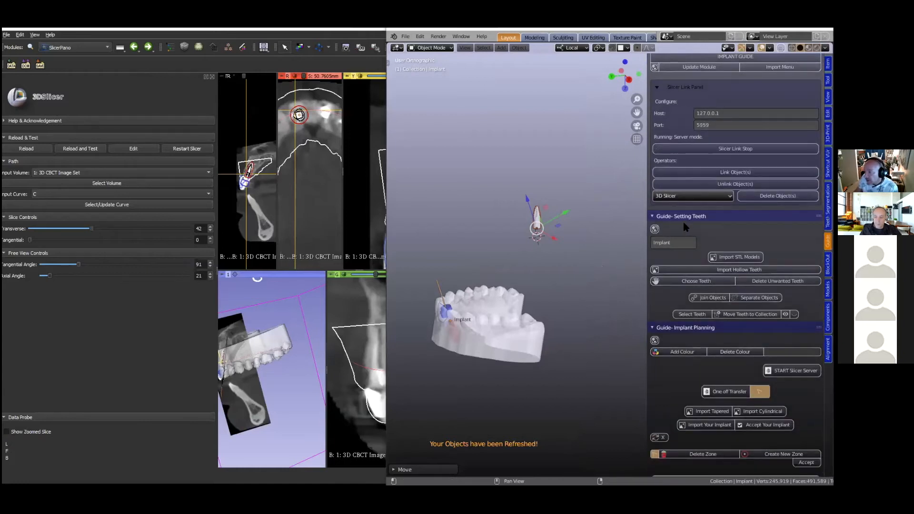
scroll(686, 227, "down", 7)
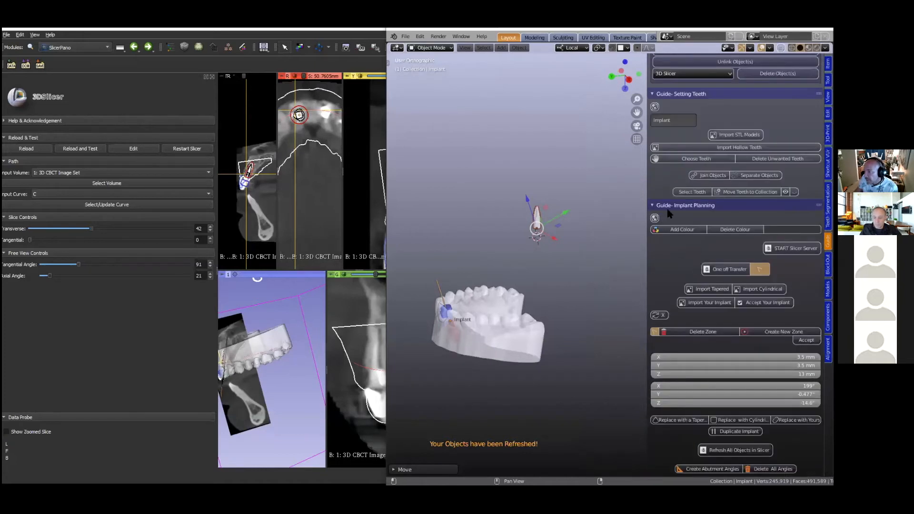
scroll(740, 276, "down", 3)
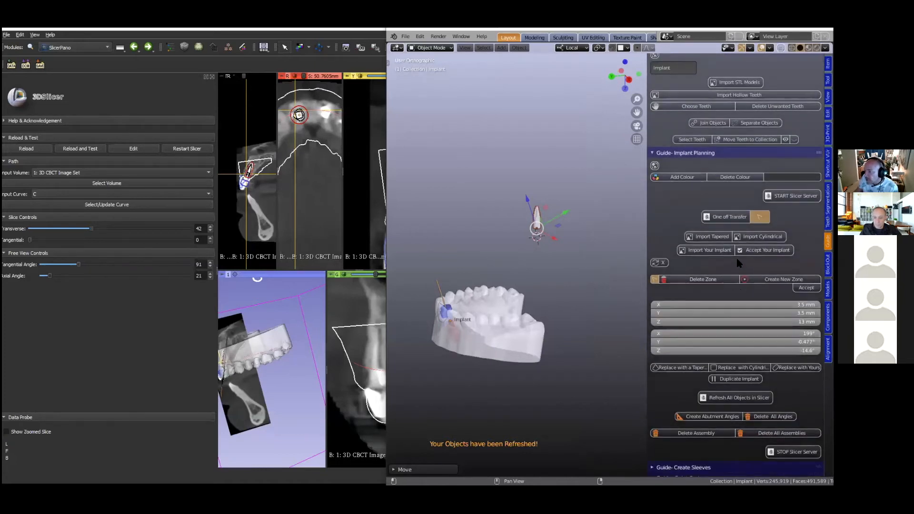
left_click(764, 250)
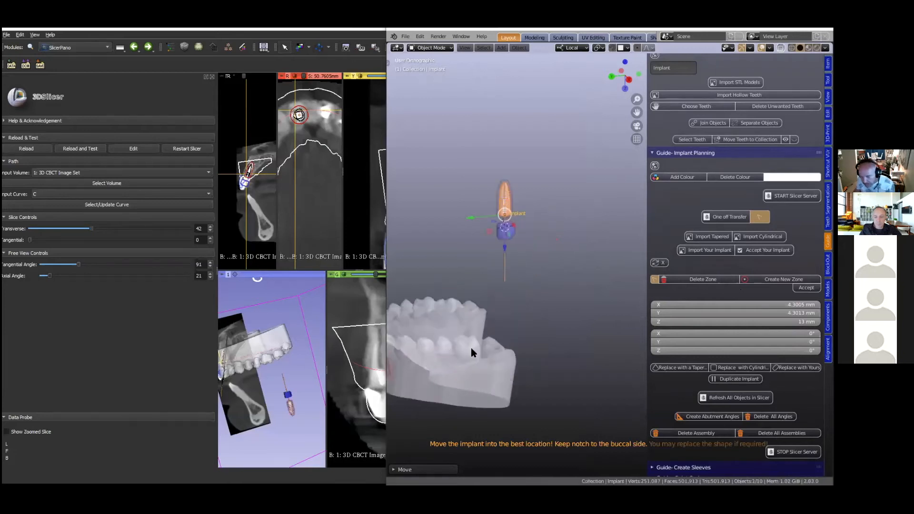
- Select the 3.5 mm implant beneath the incisor, and add an Outliner area for the scene objects, reduced to a narrow strip
scroll(473, 349, "up", 2)
scroll(497, 316, "up", 1)
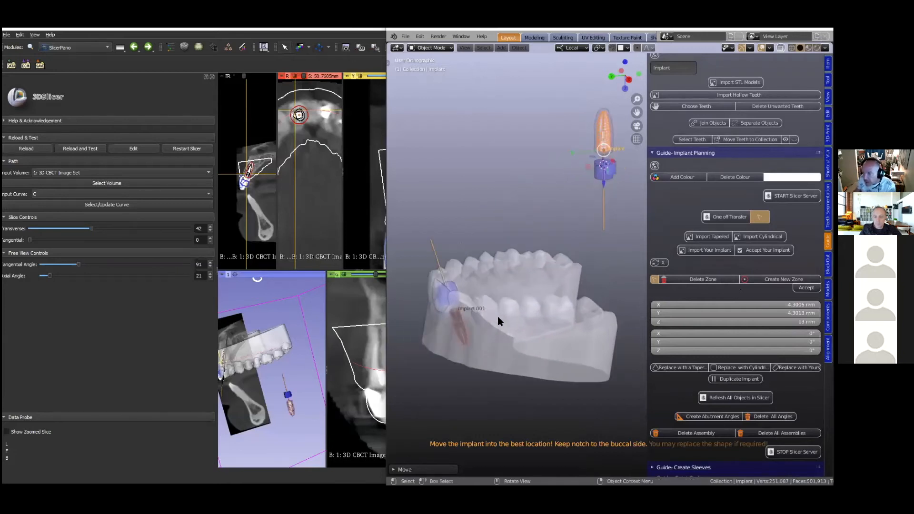
left_click(462, 333)
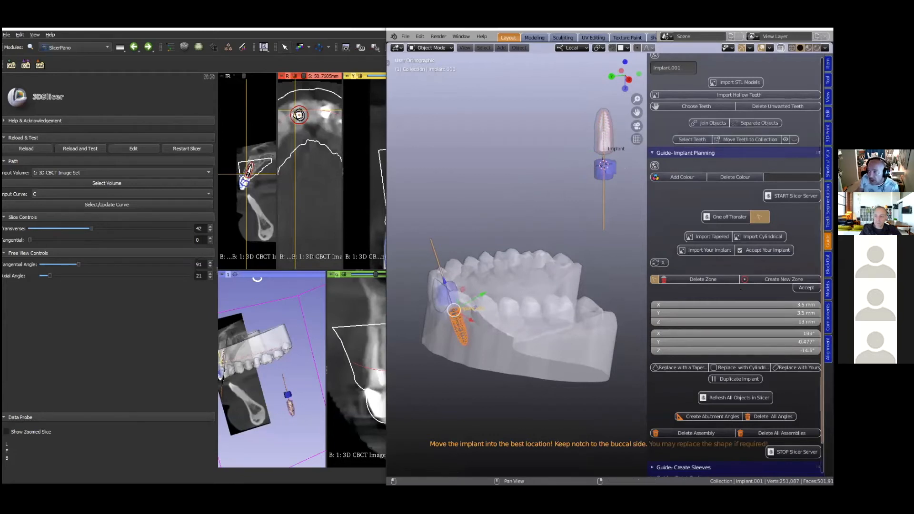
left_click_drag(832, 44, 742, 49)
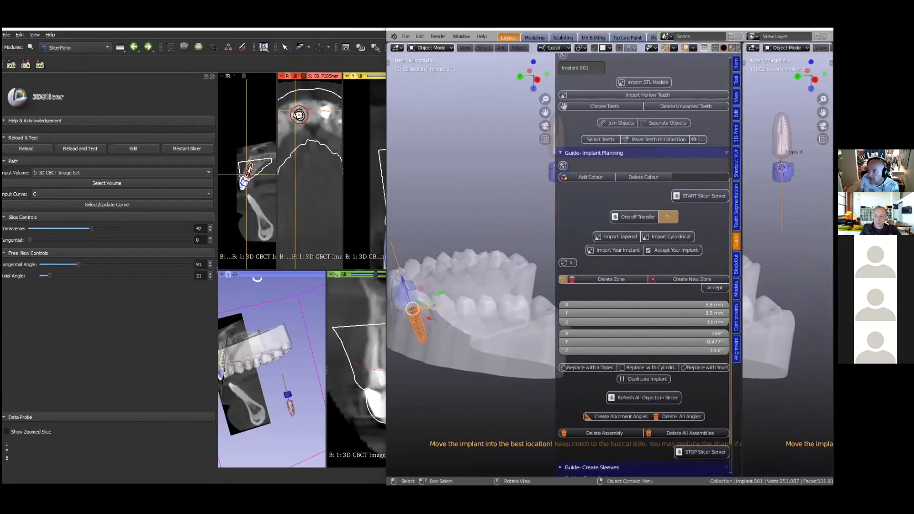
left_click(752, 48)
left_click(711, 79)
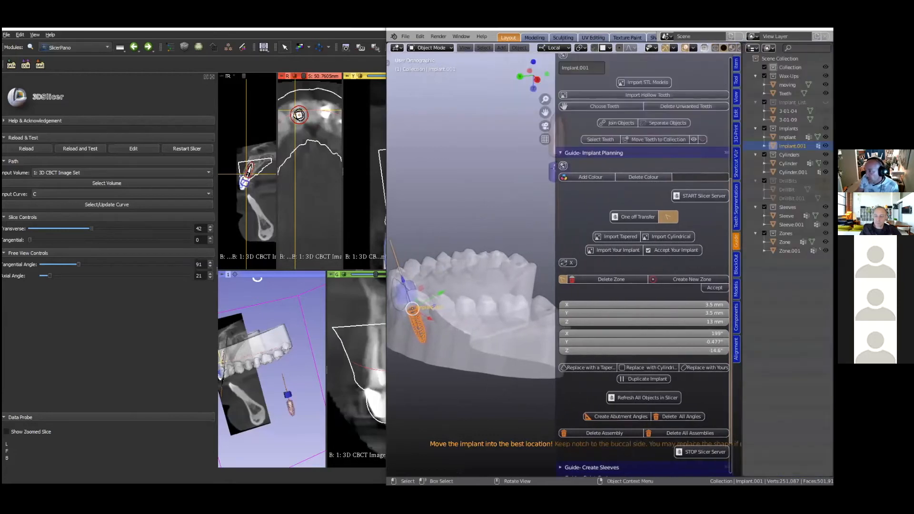
left_click_drag(744, 128, 660, 144)
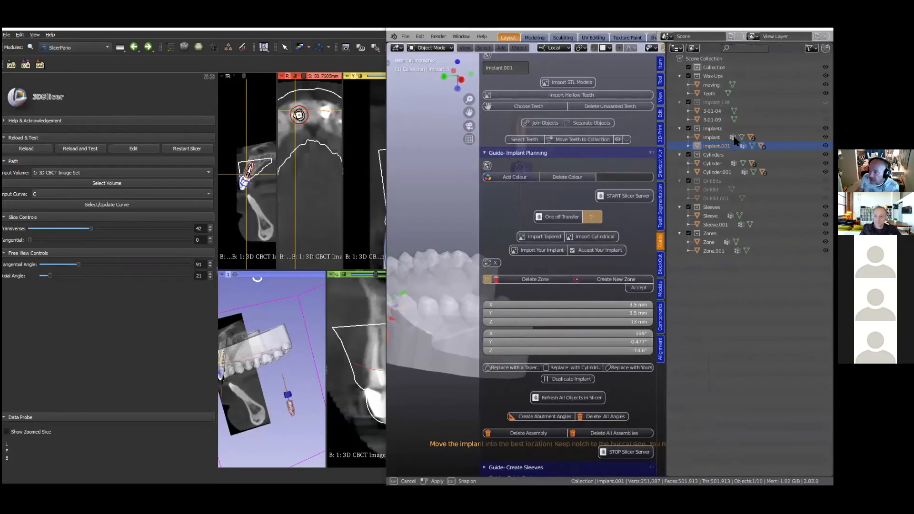
left_click_drag(710, 137, 813, 139)
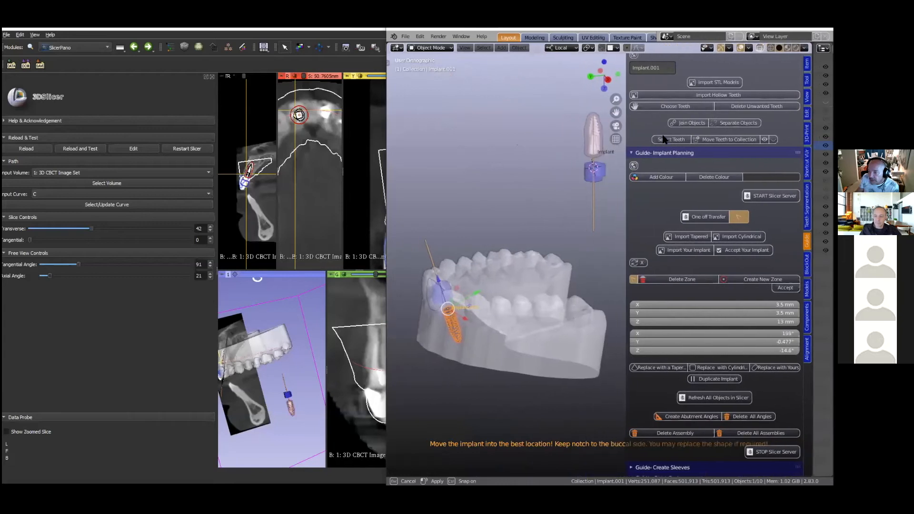
- Replace the 3.5 mm implant with the custom 3-01-09 implant, and inspect its fit in 3D Slicer's sagittal slice
scroll(721, 265, "down", 3)
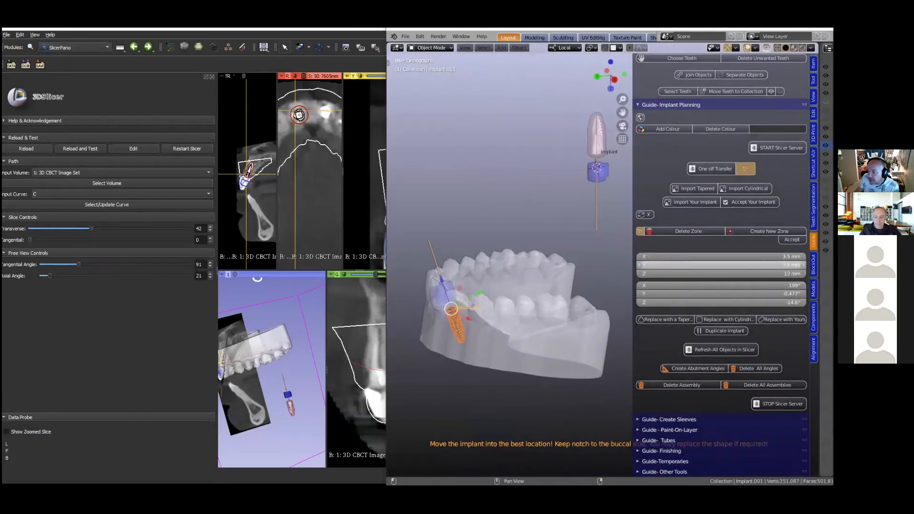
left_click(781, 320)
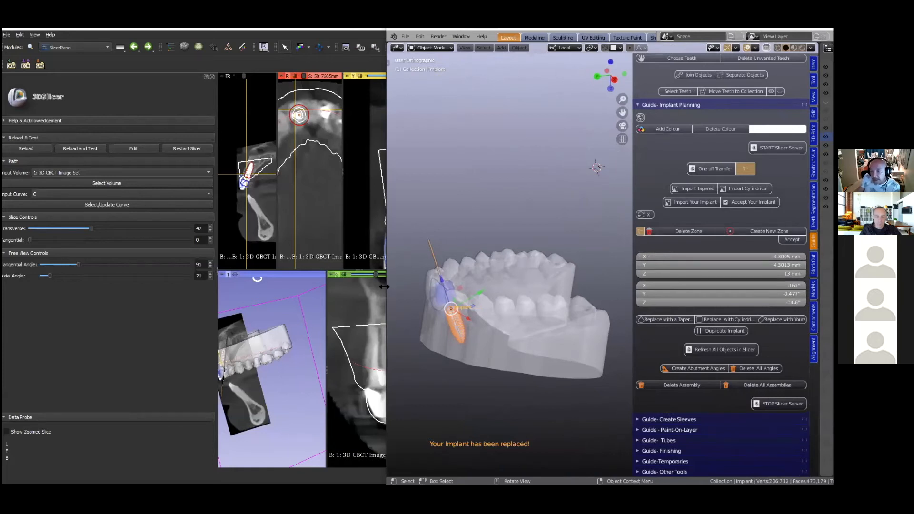
left_click_drag(384, 286, 501, 286)
scroll(432, 186, "down", 3)
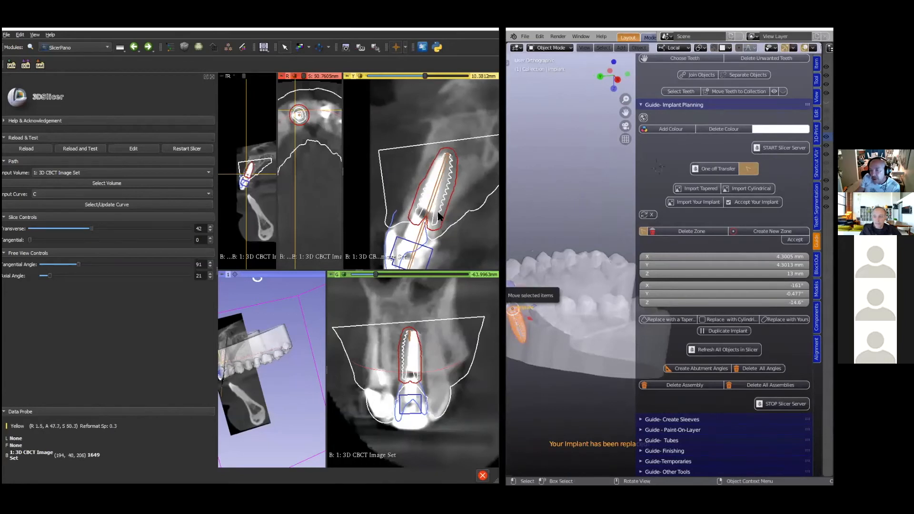
scroll(435, 215, "up", 1)
scroll(435, 216, "down", 1)
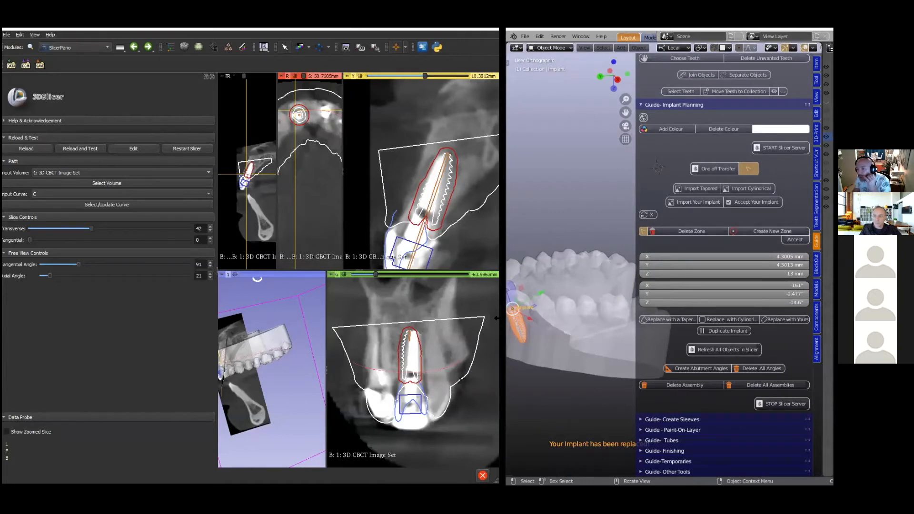
- Resize the 3D Slicer and Blender windows side by side, and fit the whole implant in the sagittal slice view
left_click_drag(497, 318, 448, 318)
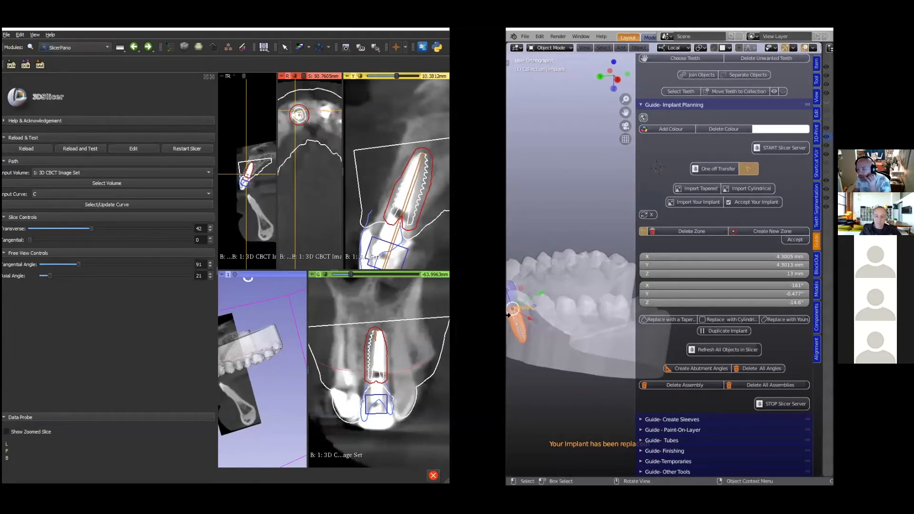
left_click_drag(506, 314, 460, 314)
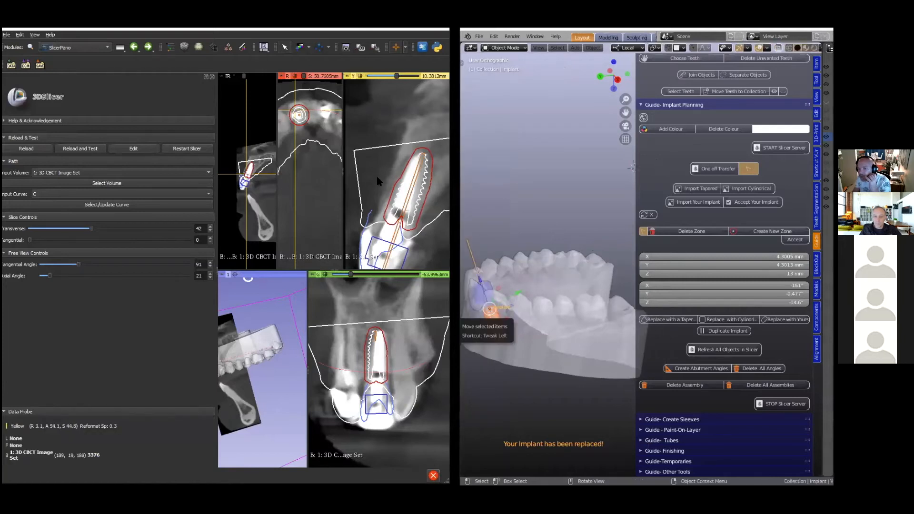
right_click_drag(378, 180, 379, 138)
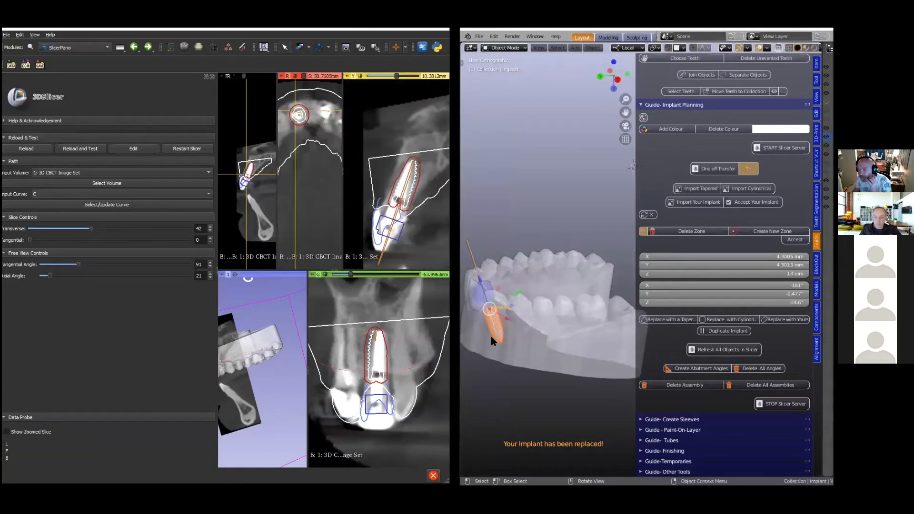
- Fine-tune the implant's position beneath the incisor along its local axes, checking it against the CBCT slices
middle_click_drag(495, 361, 500, 329)
left_click_drag(520, 296, 515, 296)
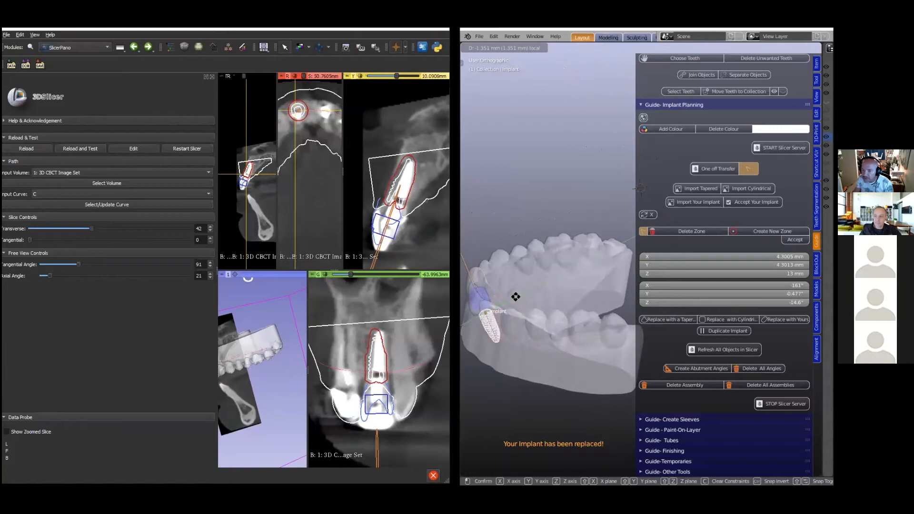
left_click_drag(515, 296, 516, 297)
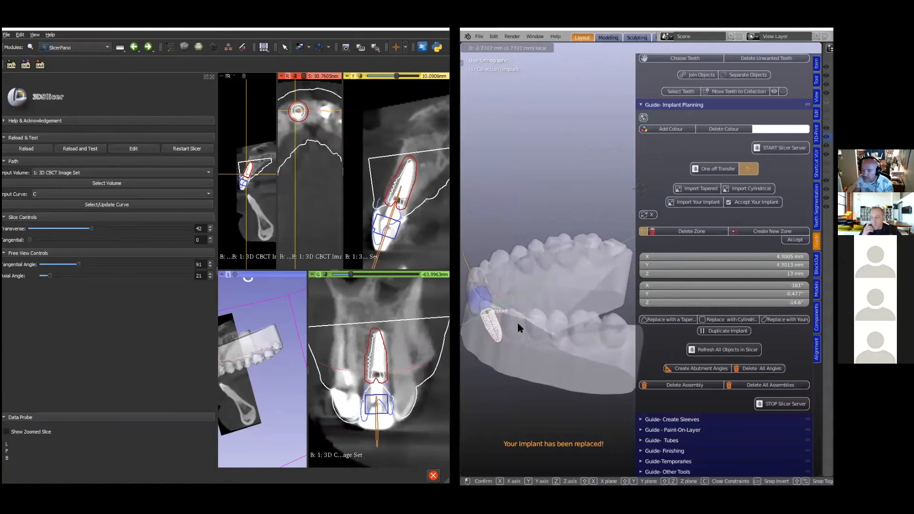
mouse_move(509, 349)
middle_mouse_down()
mouse_move(535, 334)
mouse_move(517, 358)
mouse_move(513, 347)
middle_mouse_up()
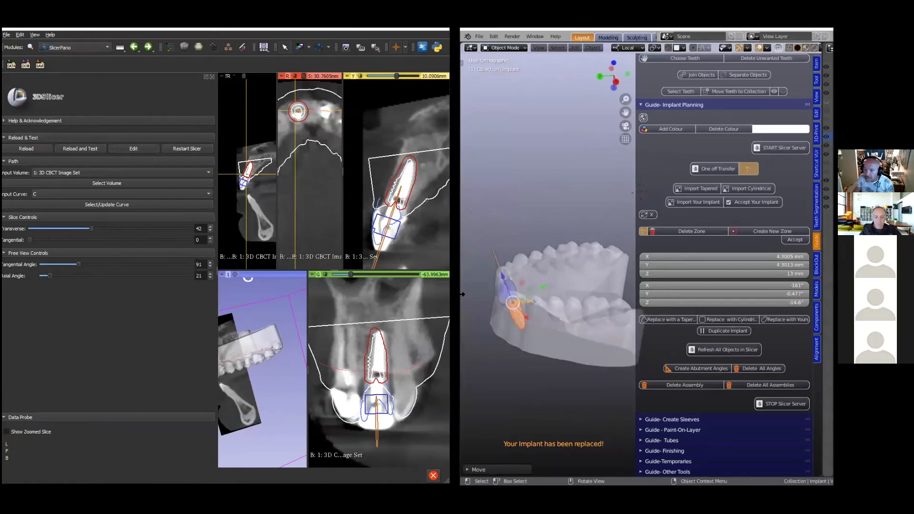
- Widen the Blender window, create an abutment angle on the implant, and rotate it freehand to about -15.5° in X
left_click_drag(462, 295, 300, 304)
mouse_move(404, 328)
middle_mouse_down()
mouse_move(412, 328)
mouse_move(409, 300)
mouse_move(409, 322)
middle_mouse_up()
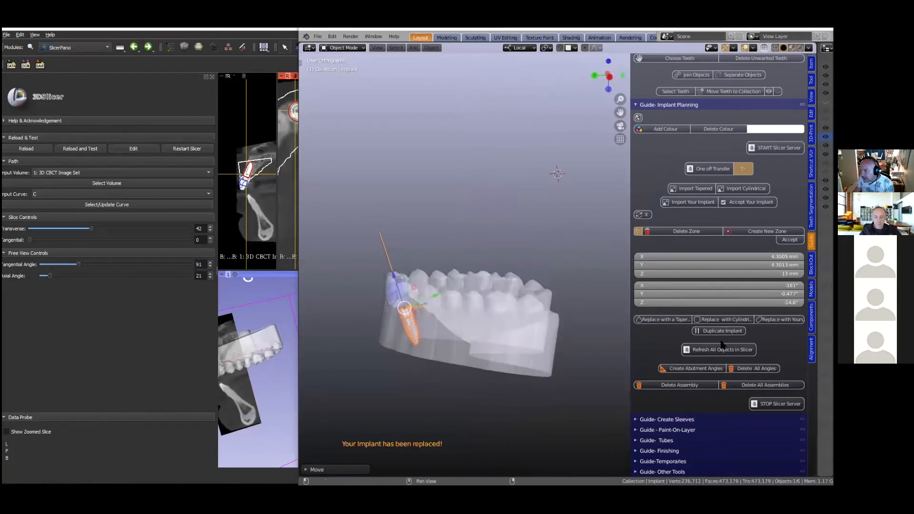
left_click(690, 371)
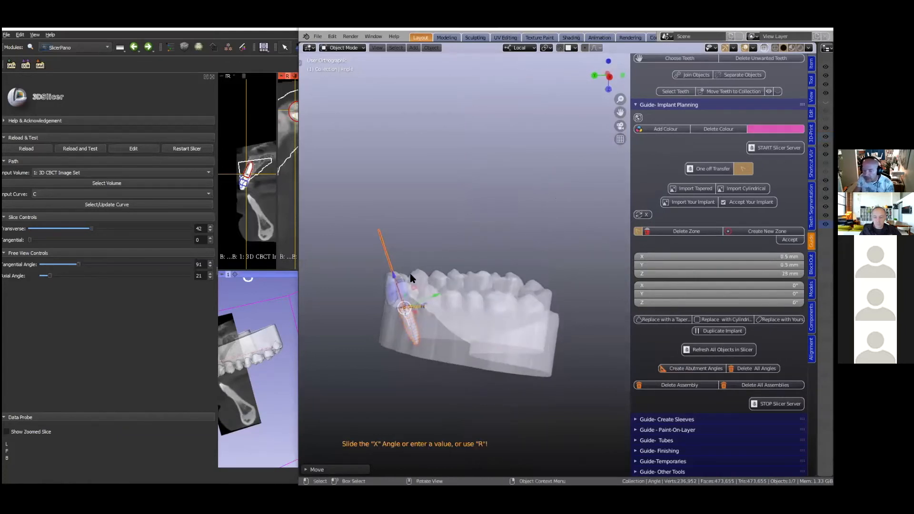
middle_click_drag(483, 299, 405, 278)
key("r")
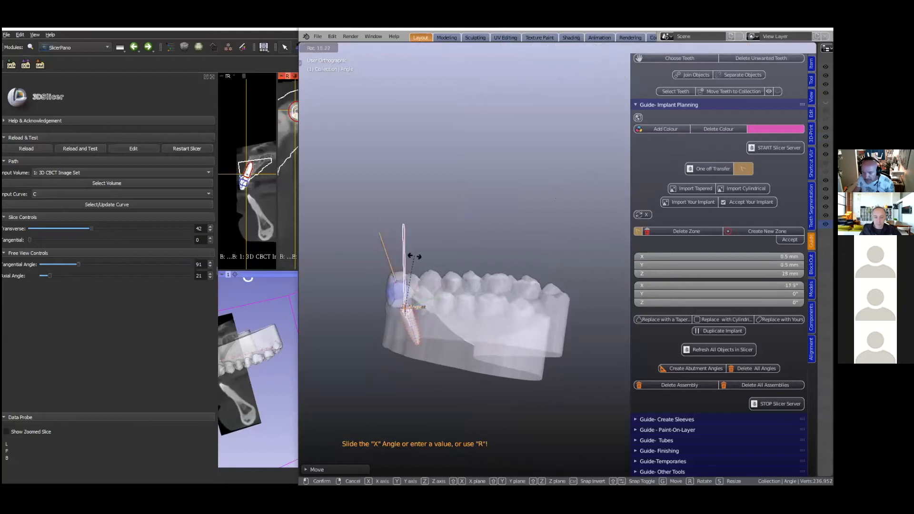
left_click(412, 257)
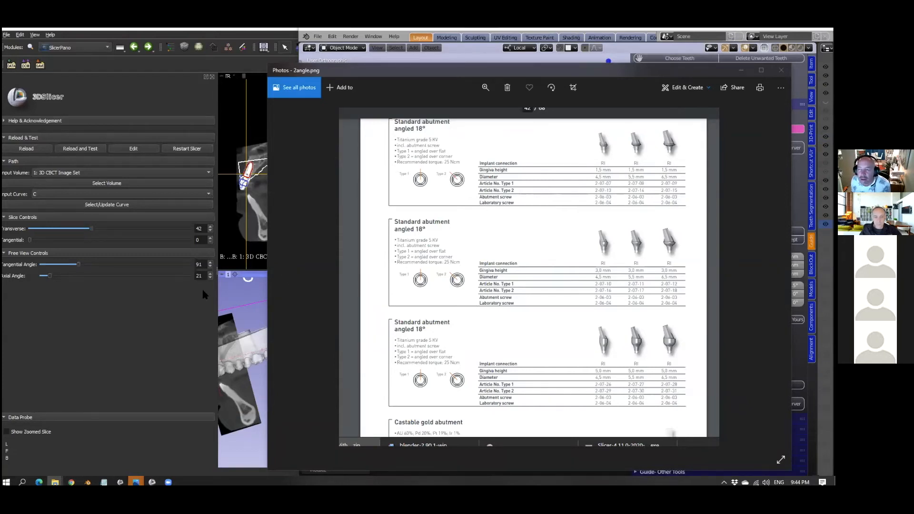
- Bring 3D Slicer forward to check the abutment angle in the slices, and minimize the catalogue image
left_click(148, 329)
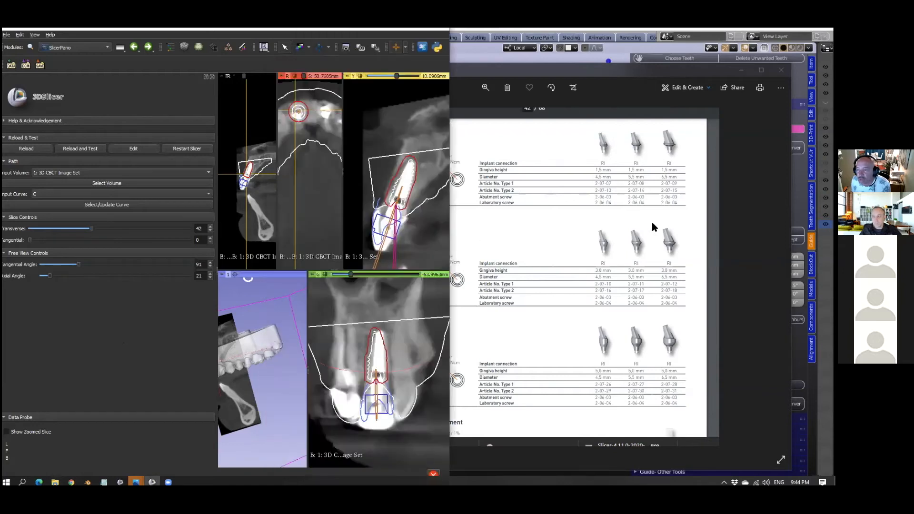
left_click(649, 72)
left_click(741, 70)
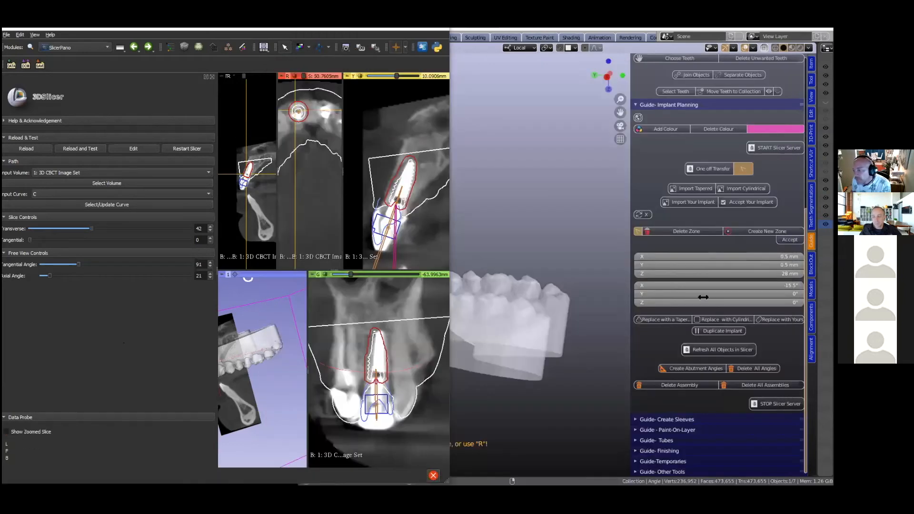
- Widen the Blender window, select the pink abutment angle cylinder, and set its X rotation to -18°
scroll(547, 267, "down", 3)
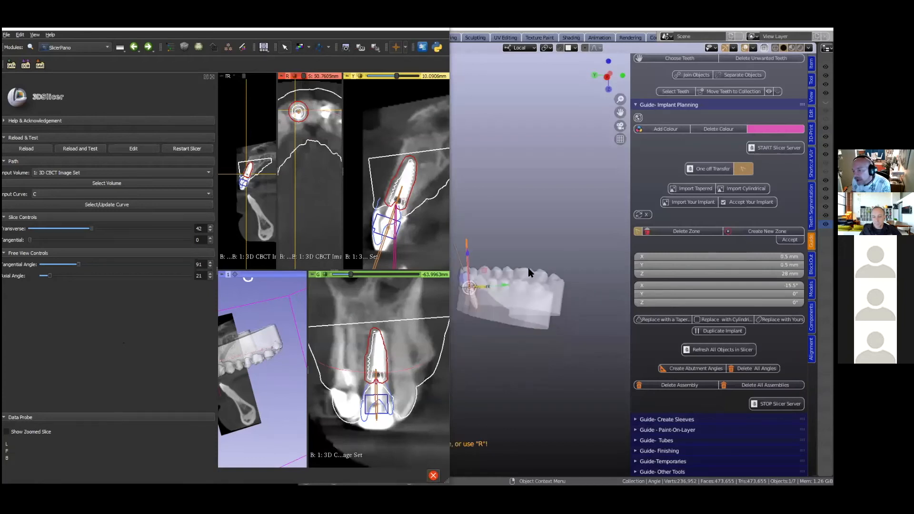
left_click(467, 233)
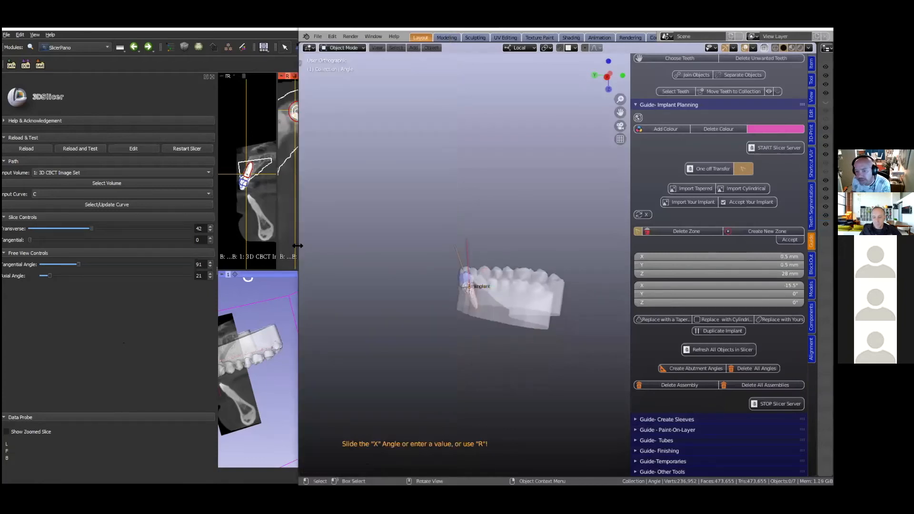
left_click_drag(297, 245, 178, 245)
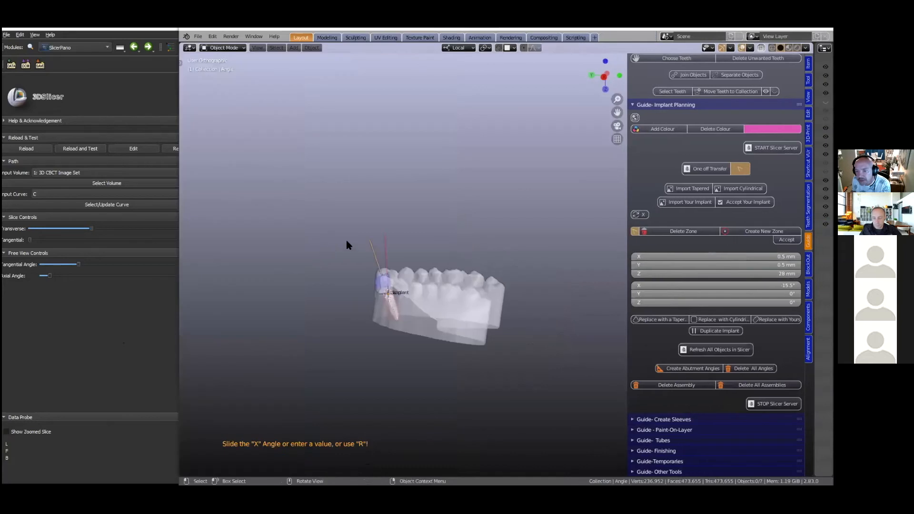
left_click(385, 247)
scroll(387, 249, "up", 3)
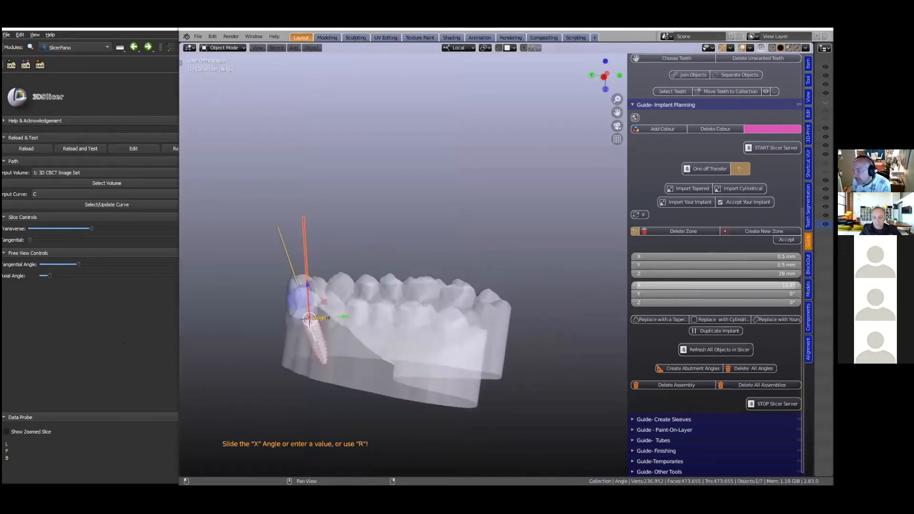
left_click(716, 285)
key("BackSpace")
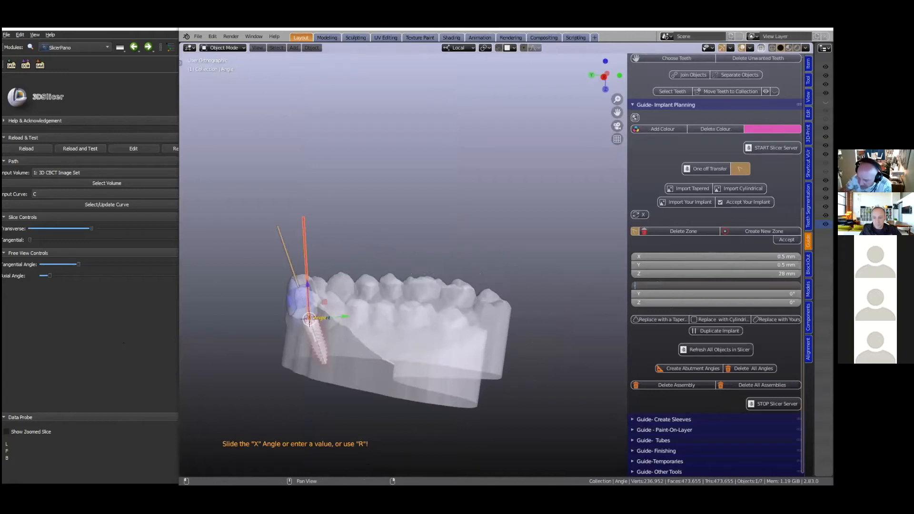
key("Return")
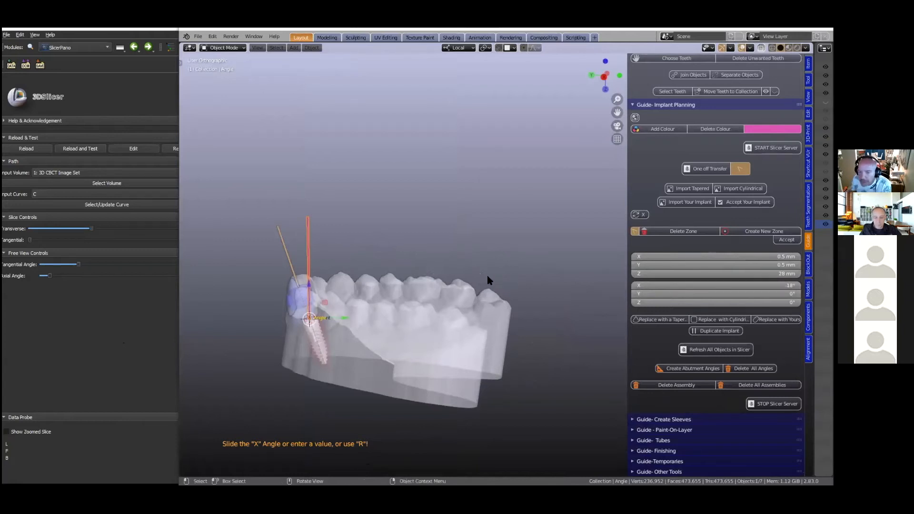
- Extend Blender across the full screen, collapse the Implant Planning, Slicer Link and Setting Teeth sections, and expand Create Sleeves
scroll(487, 276, "down", 1)
mouse_move(395, 326)
middle_mouse_down()
mouse_move(361, 365)
mouse_move(370, 369)
mouse_move(397, 340)
middle_mouse_up()
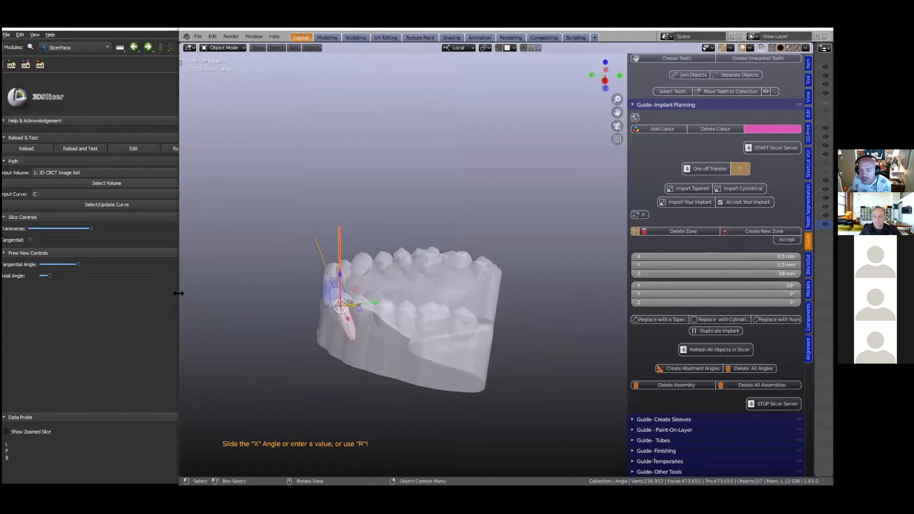
left_click_drag(179, 214, 2, 215)
scroll(537, 184, "down", 1)
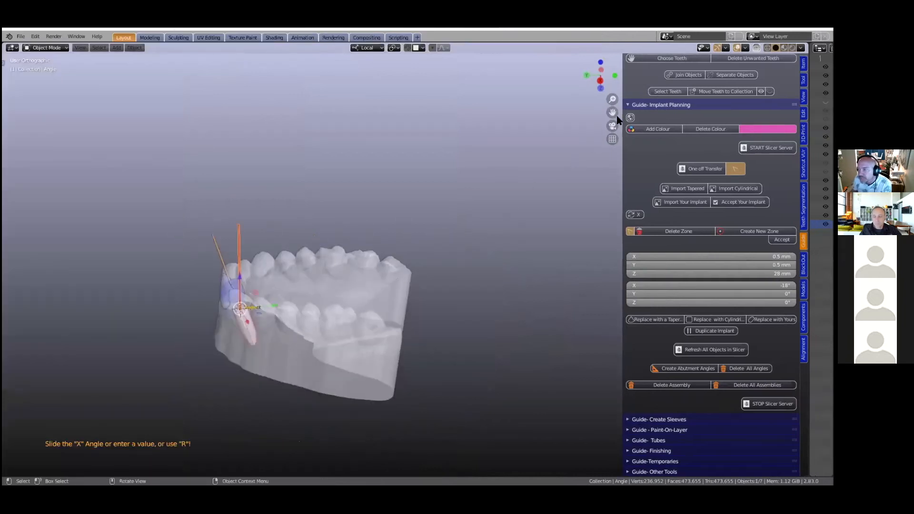
left_click(626, 105)
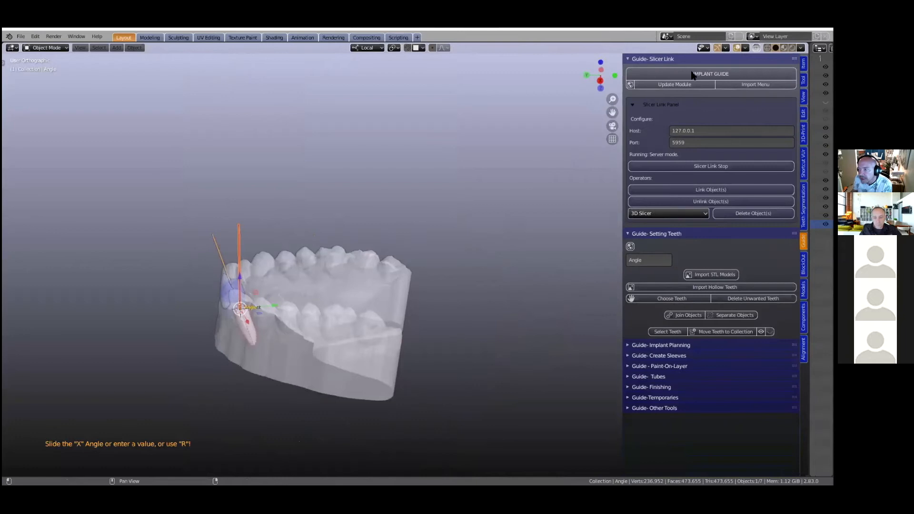
left_click(627, 59)
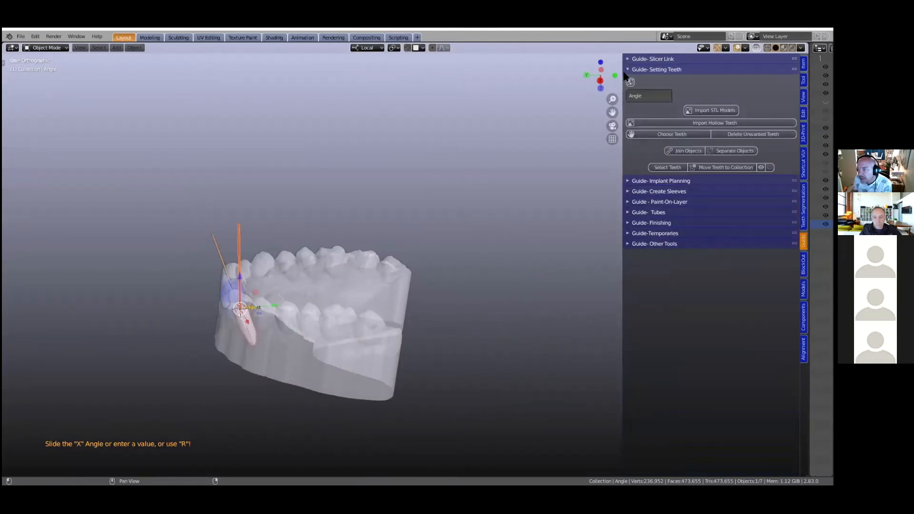
left_click(627, 69)
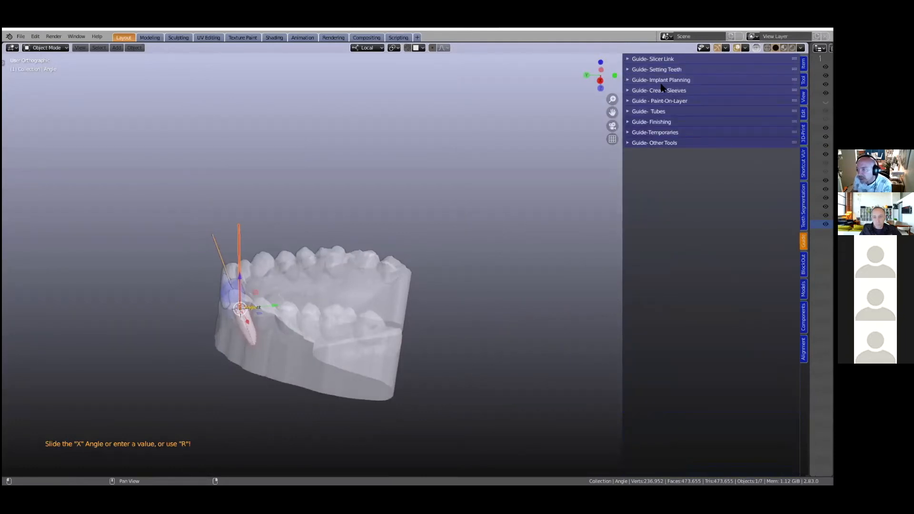
left_click(627, 90)
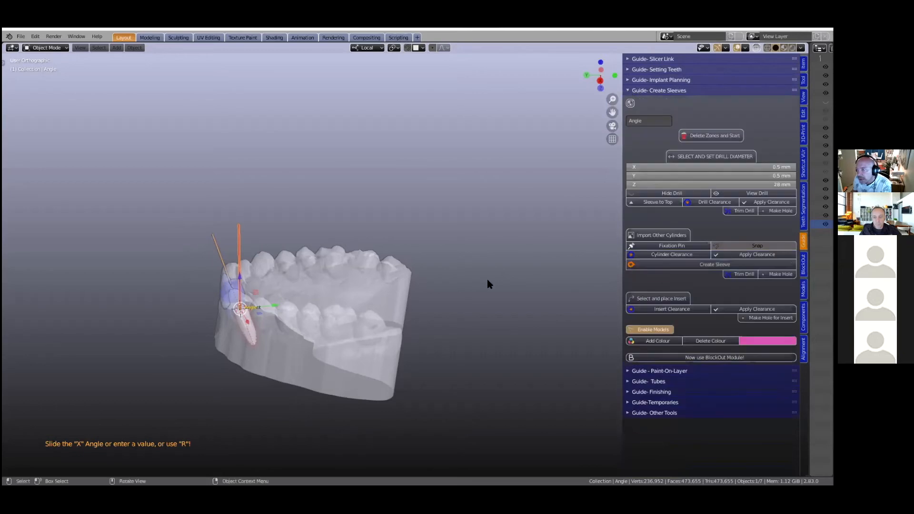
- Examine the implant, its axis and the abutment angle against the blue tooth from several viewpoints, selecting the implant
middle_click_drag(372, 334, 213, 332)
scroll(206, 351, "up", 2)
middle_click_drag(228, 347, 401, 320, "shift")
scroll(401, 320, "up", 3)
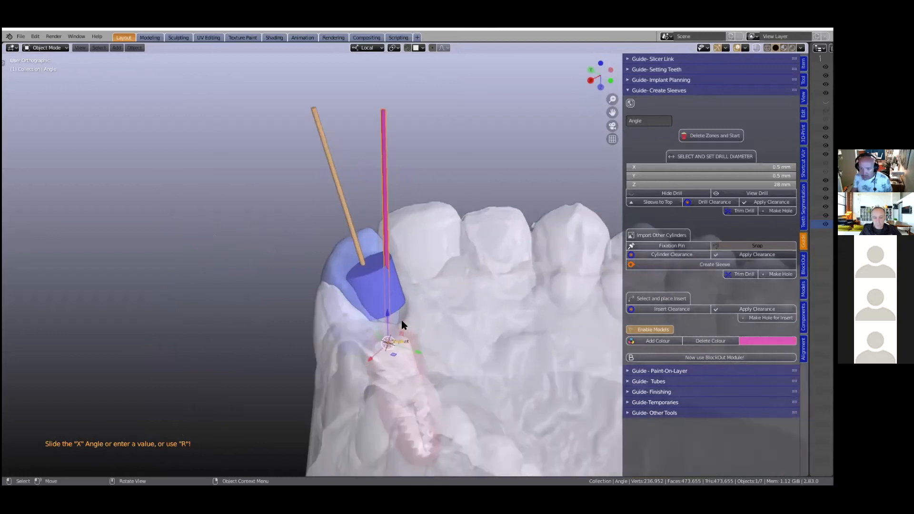
scroll(413, 302, "down", 2)
middle_click_drag(433, 298, 402, 341)
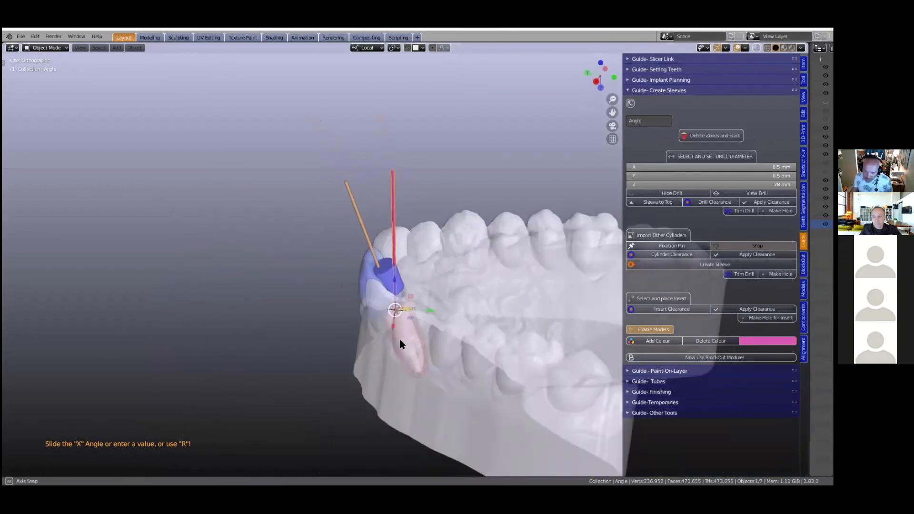
left_click(411, 335)
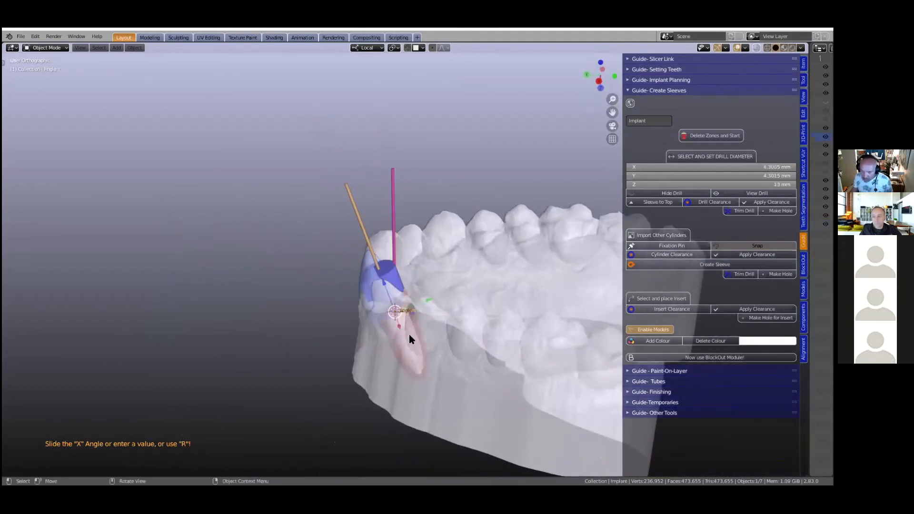
middle_click_drag(410, 334, 393, 355)
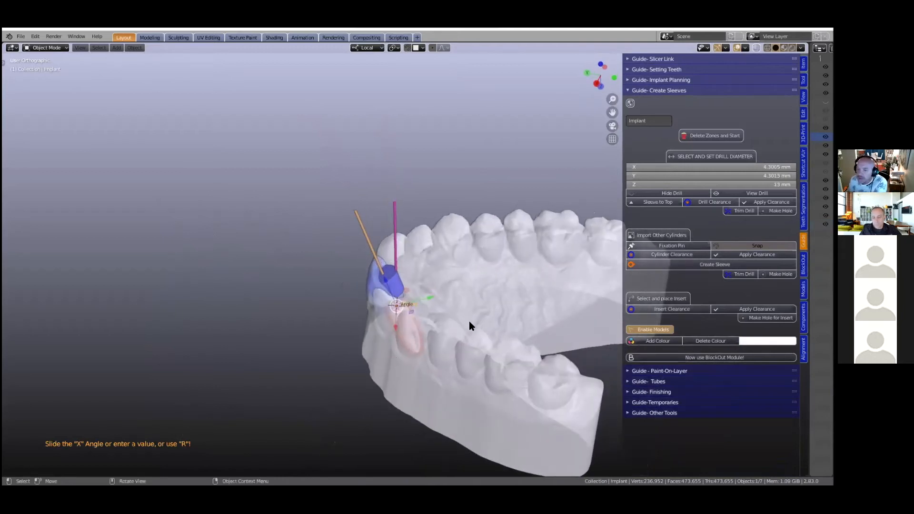
- Widen the sidebar and delete the planning zones to start creating sleeves
left_click_drag(620, 273, 576, 288)
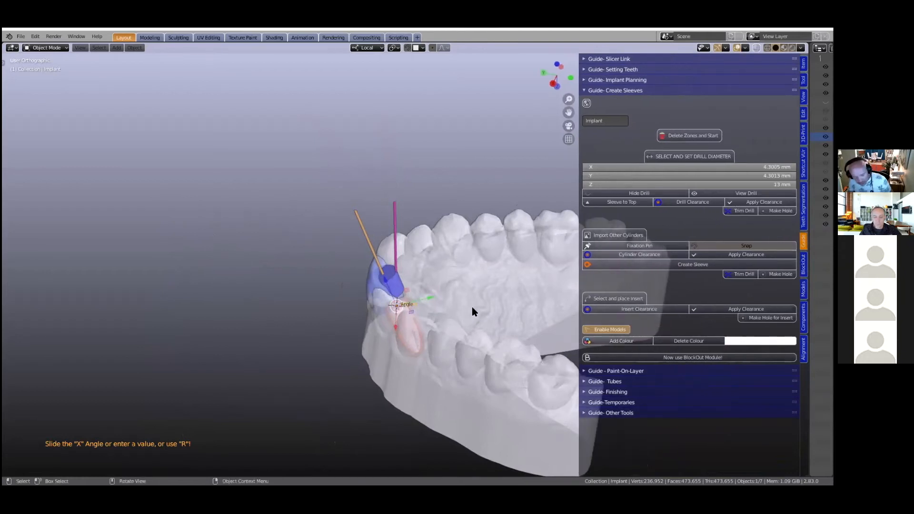
middle_click_drag(440, 300, 296, 265, "shift")
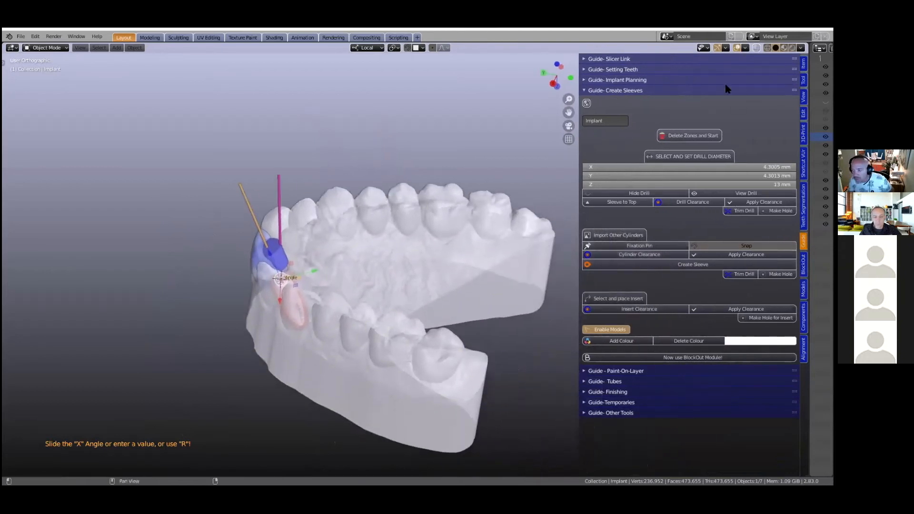
left_click(693, 137)
middle_click_drag(345, 291, 237, 398)
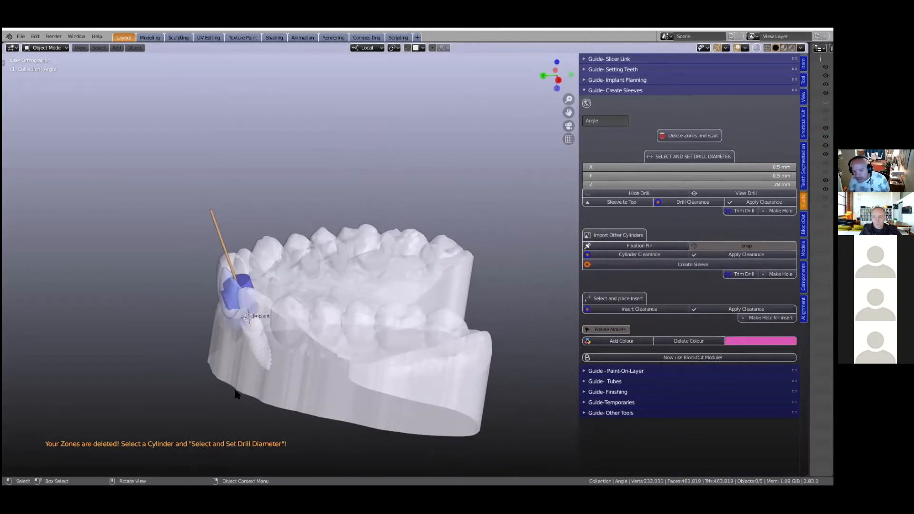
middle_click_drag(235, 391, 259, 380, "shift")
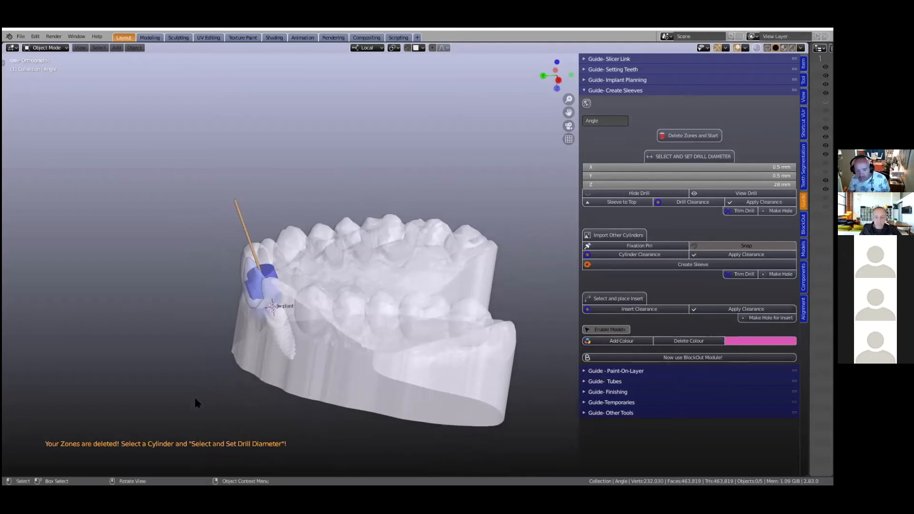
- Select the thin orange cylinder along the implant axis, widen the sidebar, and make it the drill cylinder for setting the diameter
left_click(242, 226)
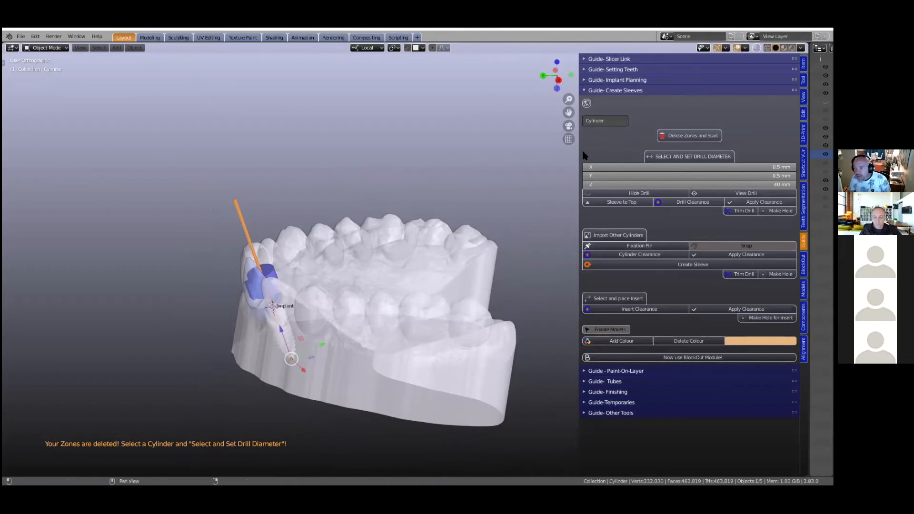
left_click_drag(579, 157, 517, 171)
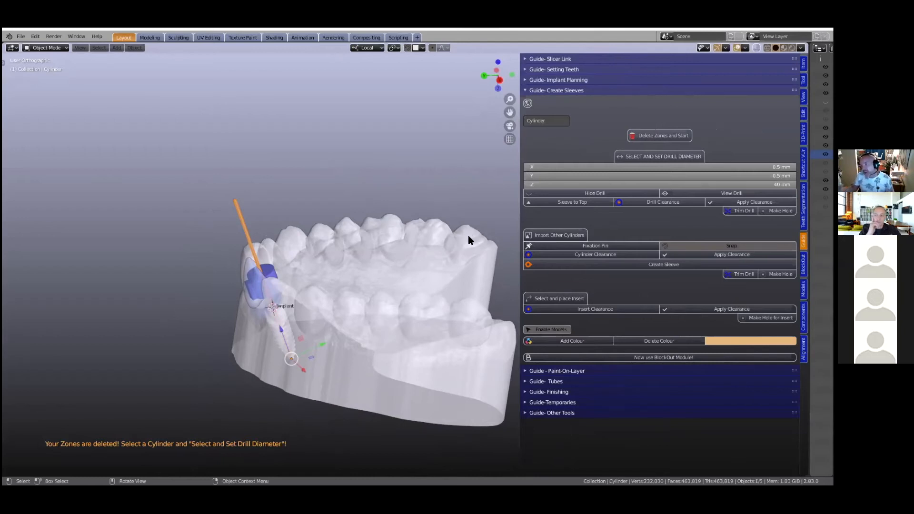
key("shift")
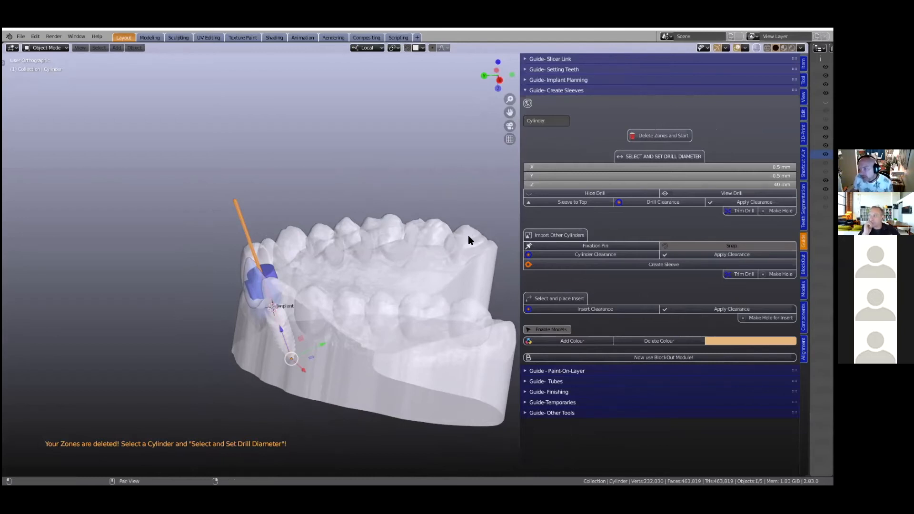
left_click(669, 158)
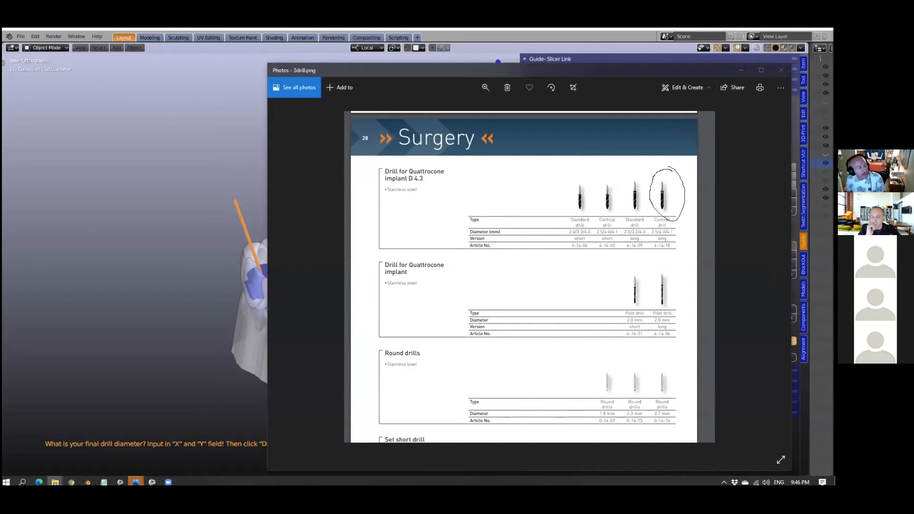
- Consult the Quattrocone drill diameters and the drill length chart in the reference images, and return to Blender
key("Right")
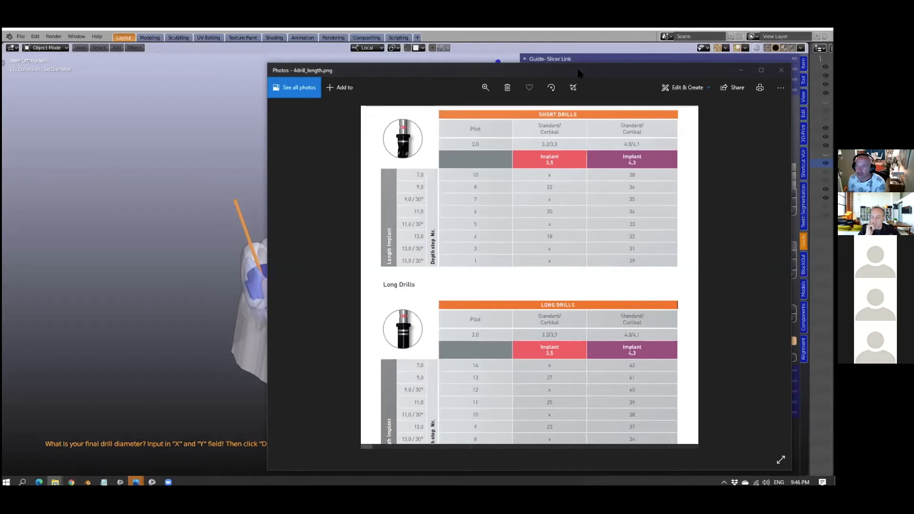
left_click(342, 143)
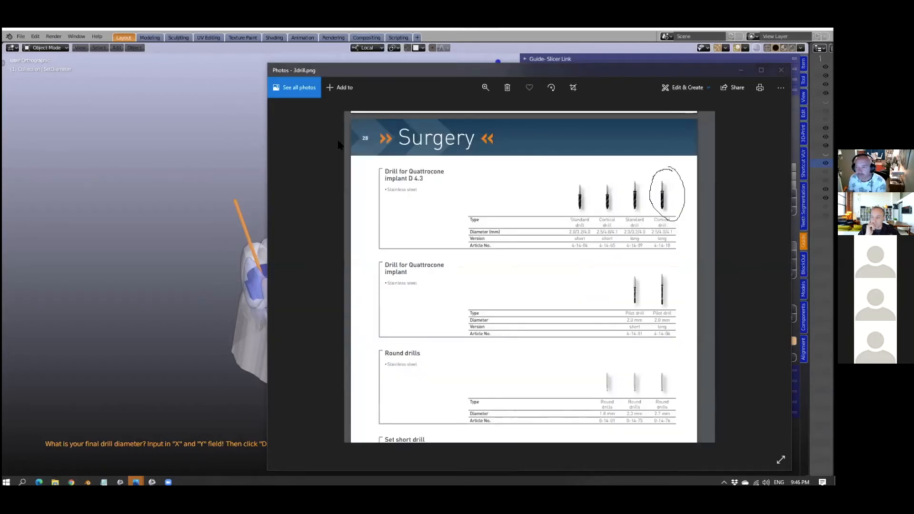
left_click_drag(602, 73, 595, 71)
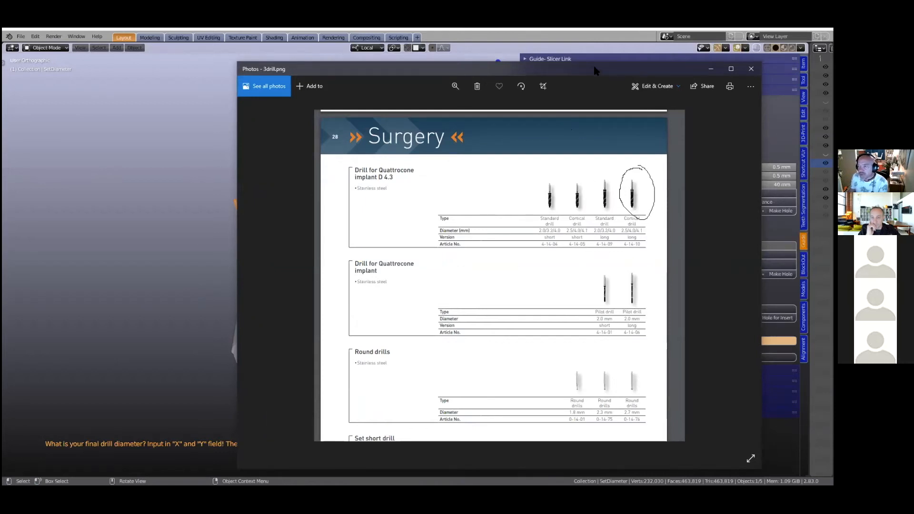
left_click(57, 222)
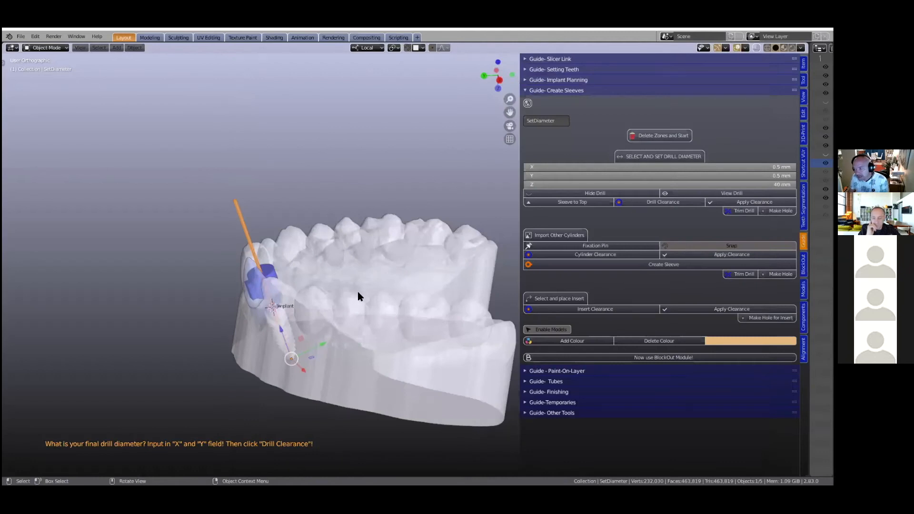
- Set the drill cylinder's X and Y diameter to 4 mm
left_click(663, 167)
type("4")
key("Return")
left_click(663, 176)
type("4")
key("Return")
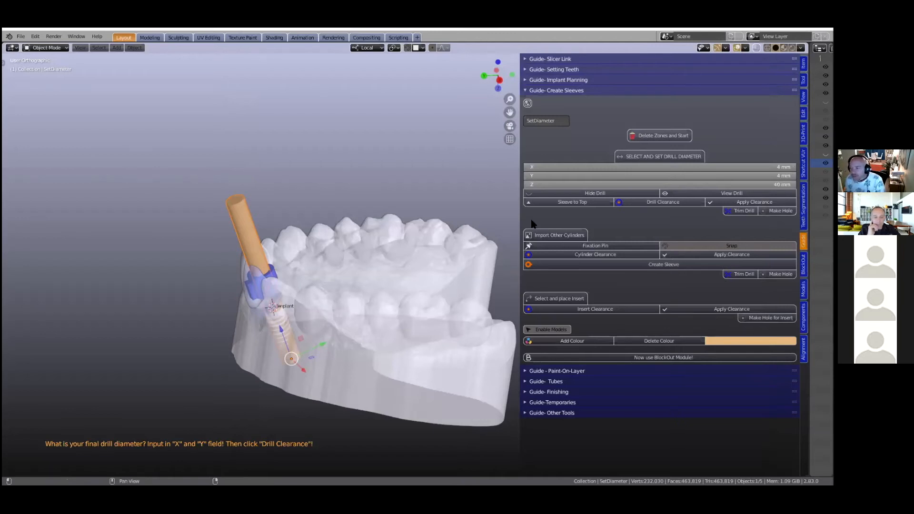
- Display the drill in place of the implant and examine it against the cylinder and blue sleeve from several viewpoints
scroll(291, 311, "up", 2)
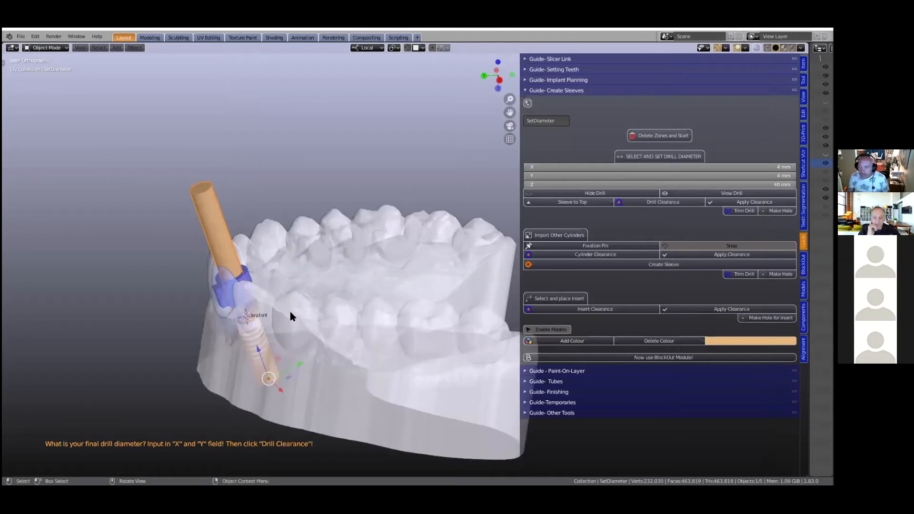
scroll(292, 316, "up", 1)
scroll(341, 285, "up", 2)
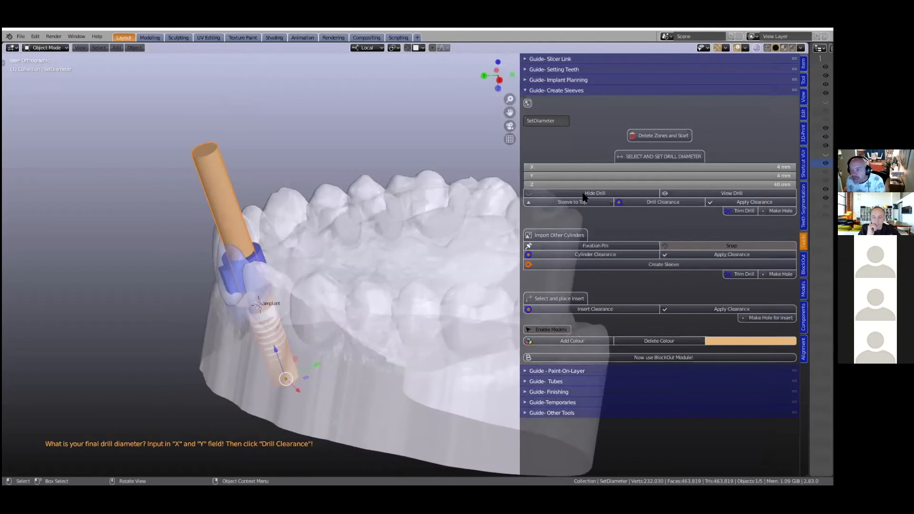
left_click(687, 197)
middle_click_drag(256, 324, 307, 315)
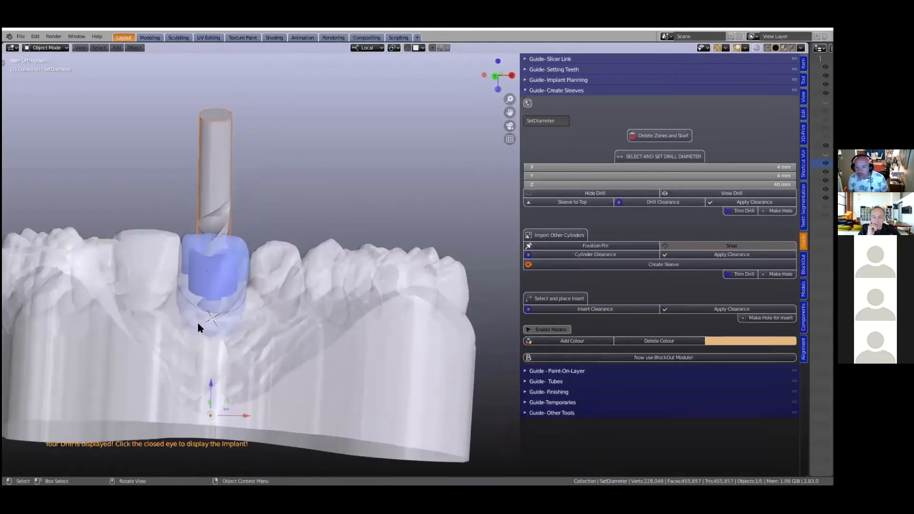
scroll(307, 321, "up", 1)
middle_click_drag(225, 358, 312, 315, "shift")
scroll(330, 330, "up", 1)
scroll(312, 315, "down", 1)
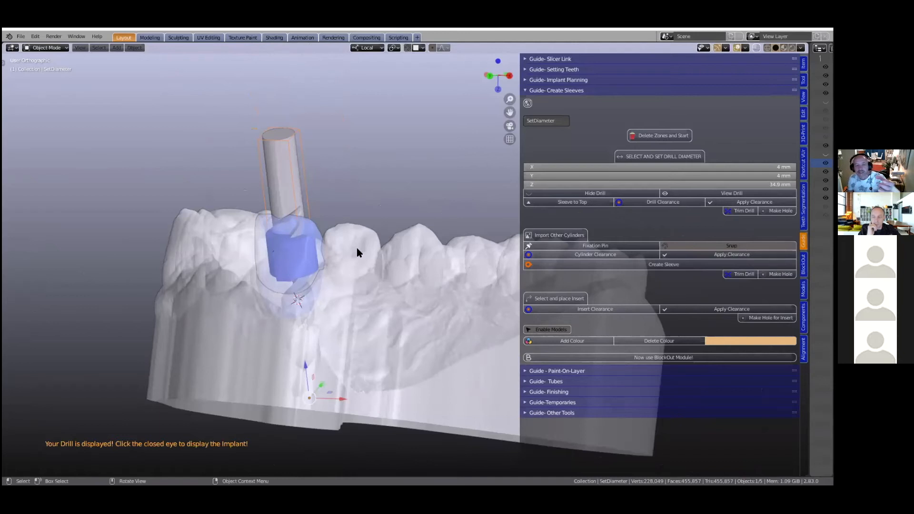
- Set the drill cylinder's Z length to 22 mm while the drill is displayed
left_click(703, 184)
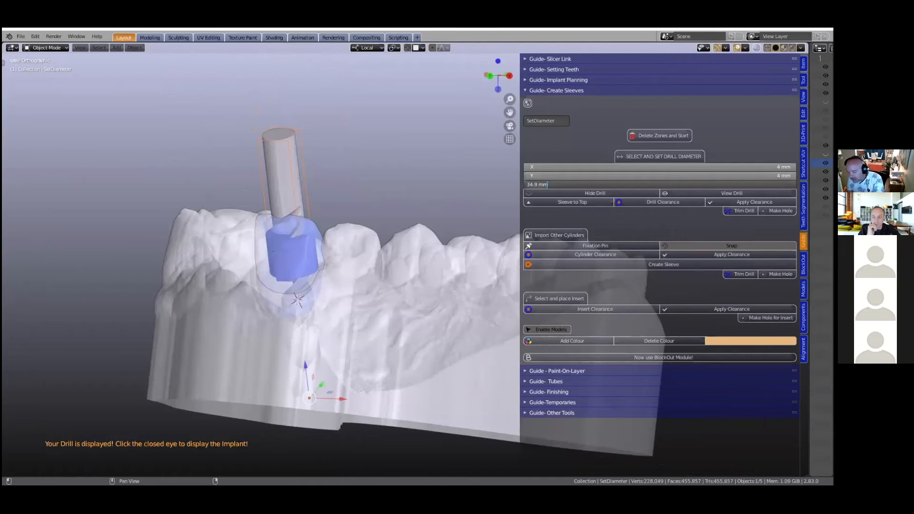
type("22")
key("Return")
scroll(322, 287, "up", 3)
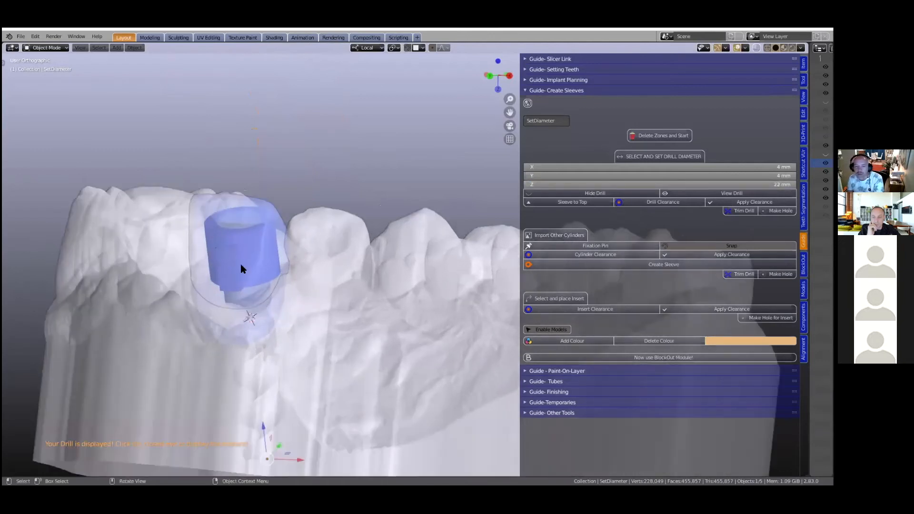
- Lengthen the drill cylinder to 31.22 mm in Z and check how far it extends above the sleeve
mouse_move(739, 185)
left_mouse_down()
mouse_move(709, 186)
mouse_move(750, 186)
left_mouse_up()
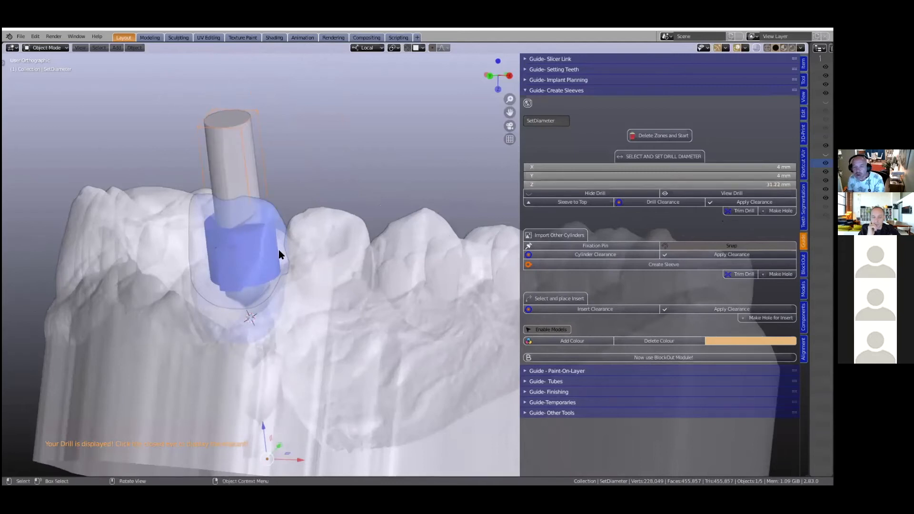
scroll(278, 250, "down", 3)
mouse_move(276, 261)
middle_mouse_down()
mouse_move(301, 265)
mouse_move(271, 268)
middle_mouse_up()
scroll(280, 267, "up", 1)
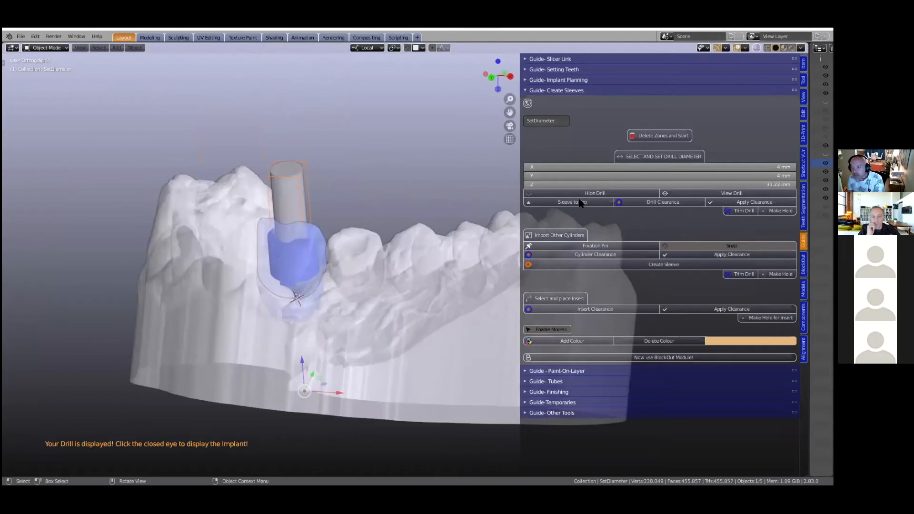
- Hide the drill to show the implant again, and widen the sidebar further
left_click(593, 192)
middle_click_drag(279, 319, 523, 217)
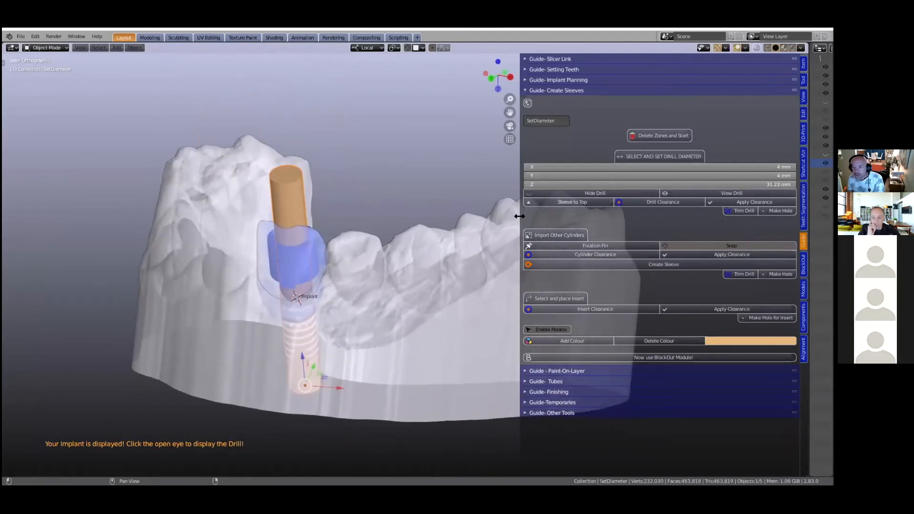
left_click_drag(519, 216, 460, 217)
mouse_move(269, 279)
middle_mouse_down()
mouse_move(296, 257)
mouse_move(281, 273)
middle_mouse_up()
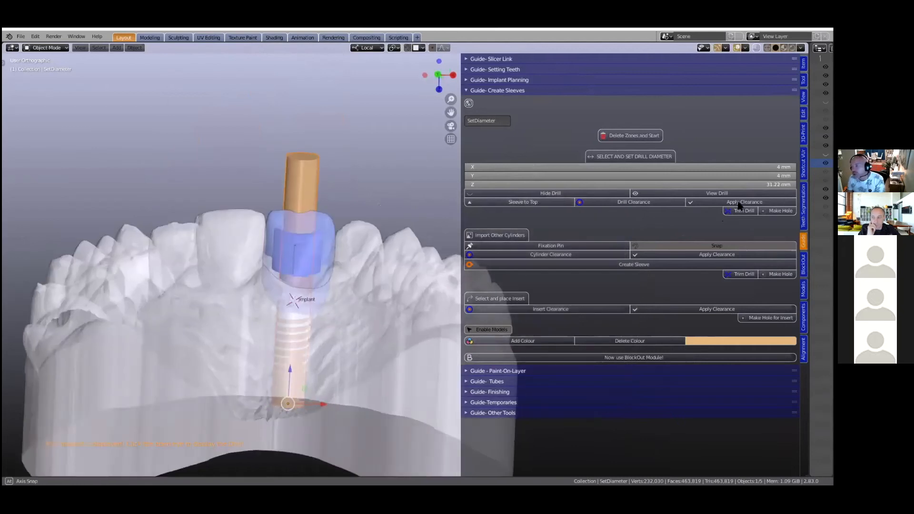
- Set the drill cylinder's Z length to 22 mm and check its top end against the blue sleeve
left_click(749, 184)
type("22")
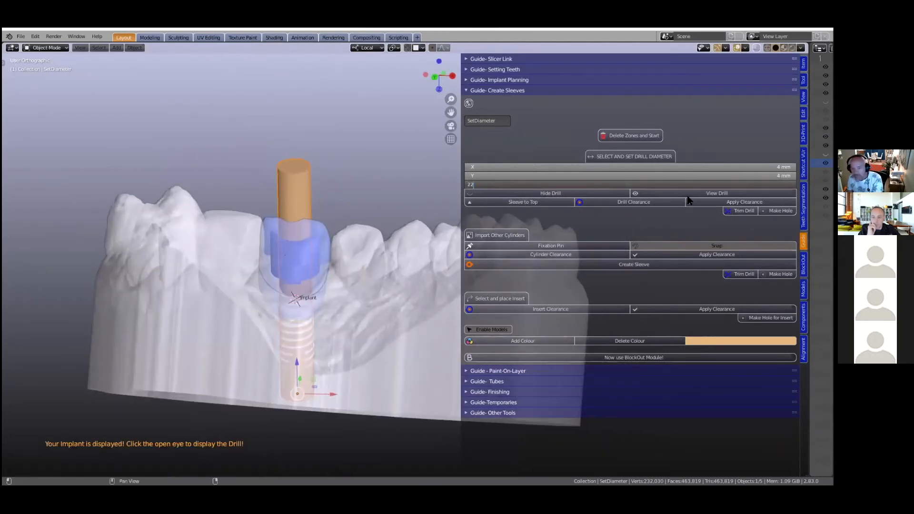
key("Return")
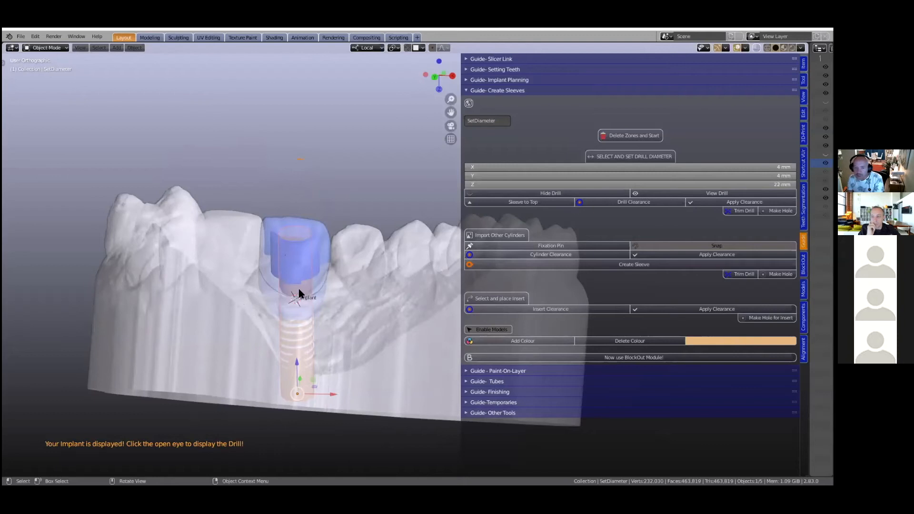
scroll(297, 294, "up", 2)
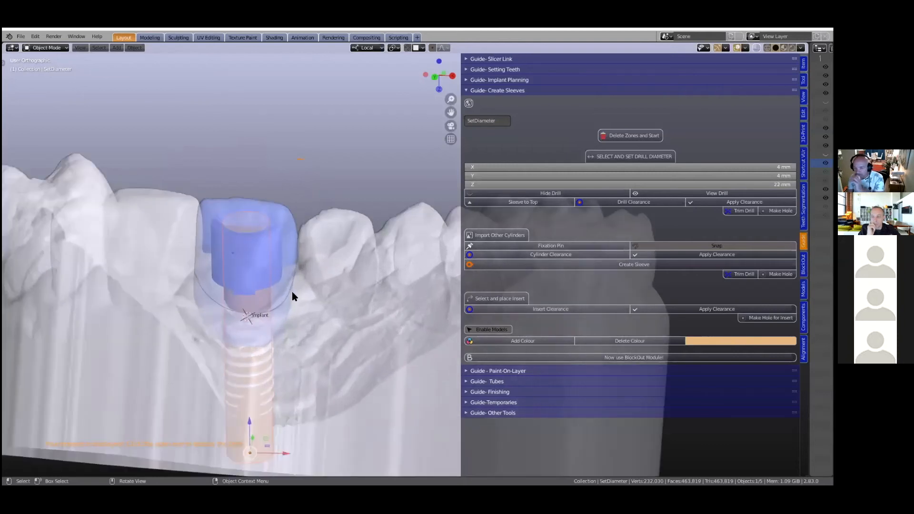
scroll(292, 292, "down", 2)
middle_click_drag(292, 291, 288, 297)
scroll(287, 297, "up", 2)
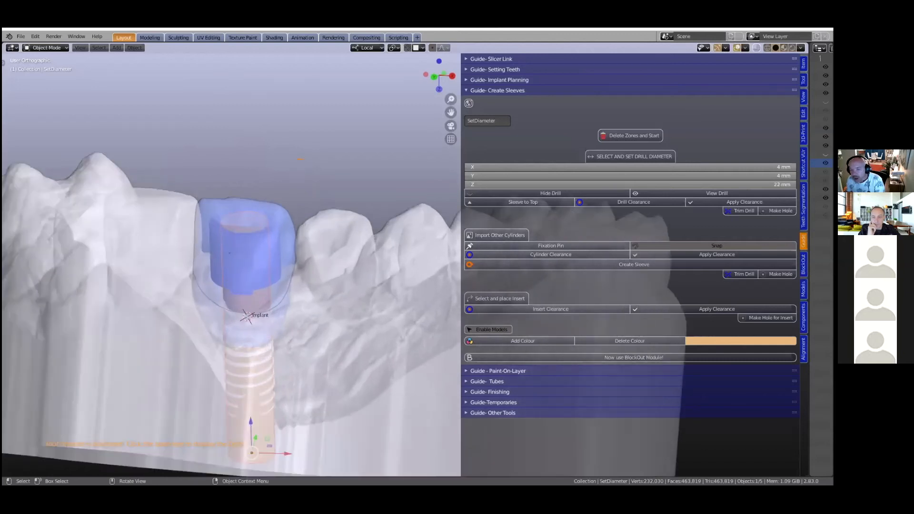
scroll(432, 165, "down", 2)
key("alt+z")
key("alt+z")
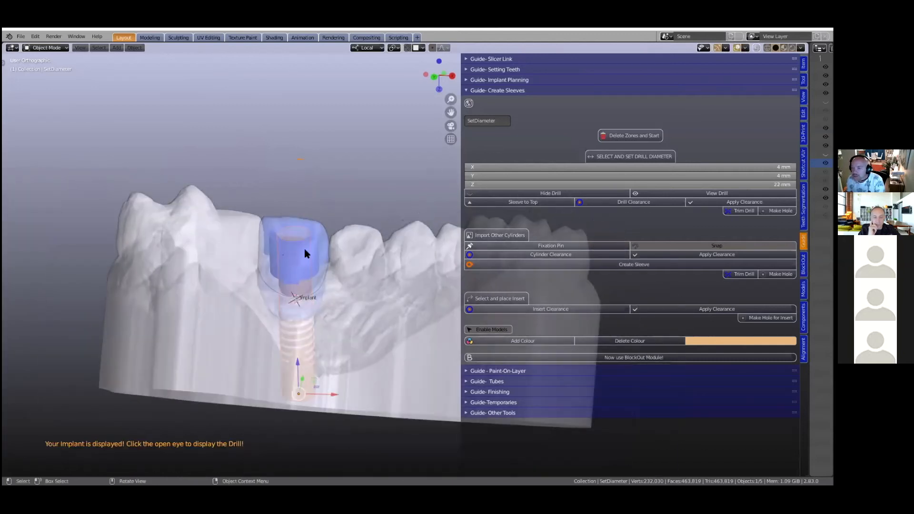
- Select the translucent jaw model around the implant and raise its colour's alpha to make it fully opaque
left_click(395, 300)
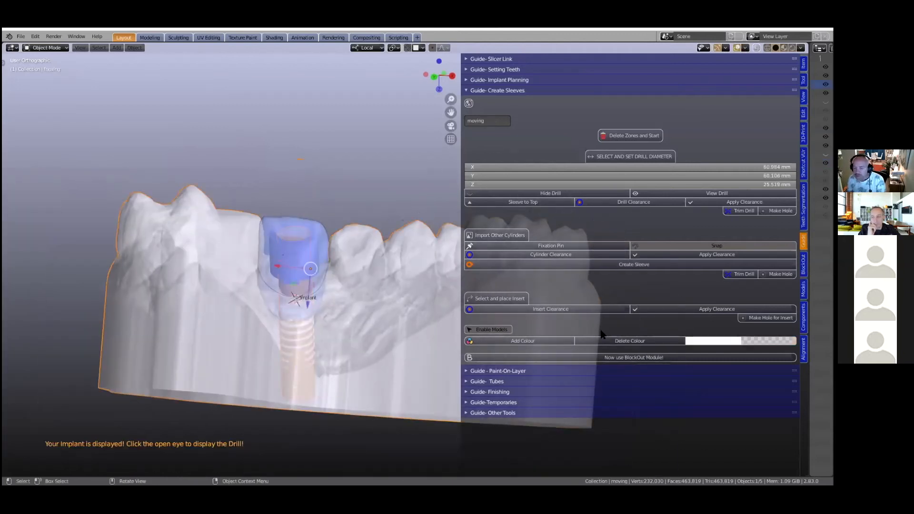
left_click(741, 342)
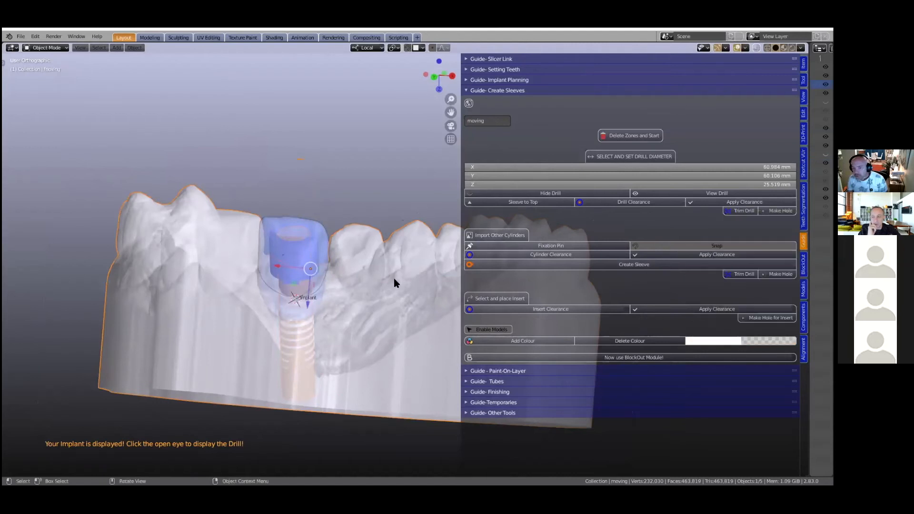
left_click(723, 340)
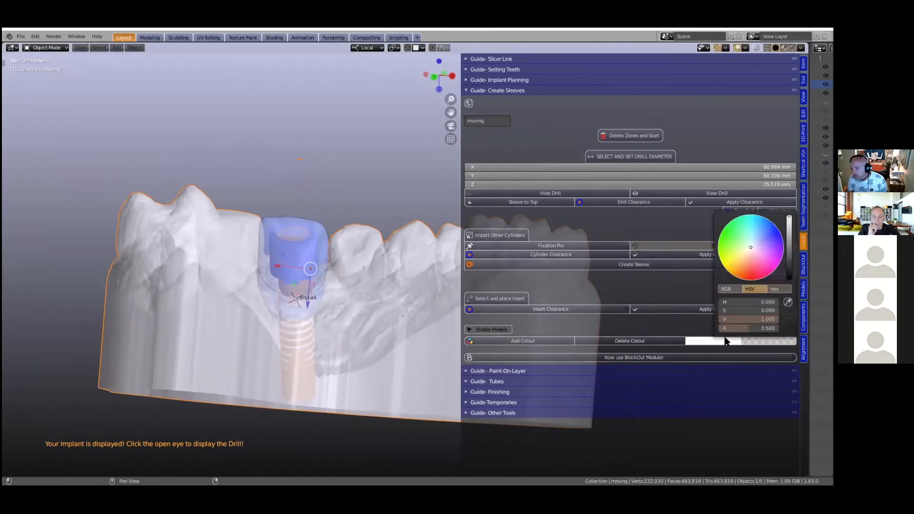
left_click_drag(735, 329, 776, 328)
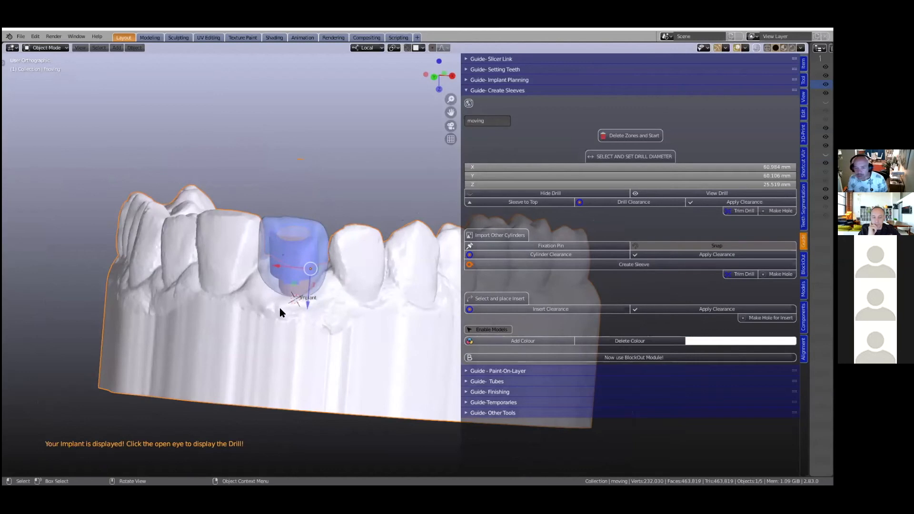
scroll(279, 307, "up", 1)
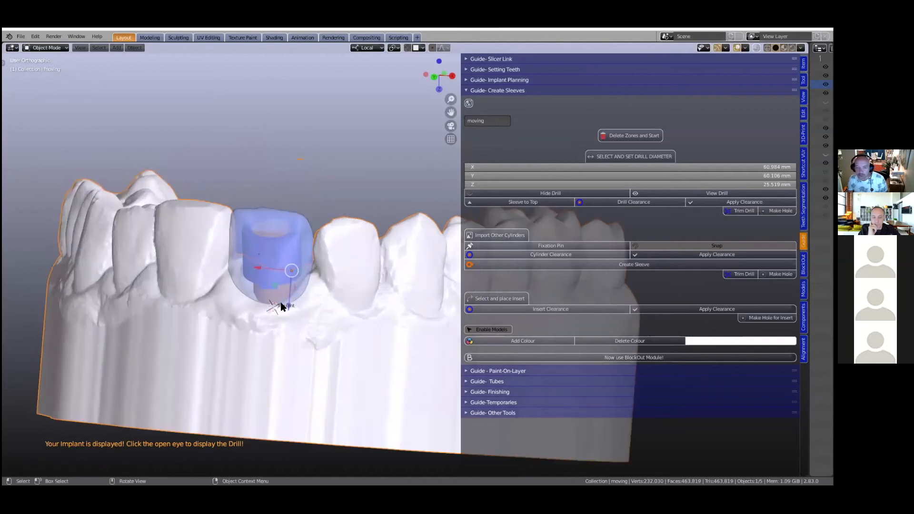
- Hide the translucent blue tooth over the implant site and select the orange drill cylinder inside the sleeve
left_click(307, 222)
scroll(338, 222, "down", 2)
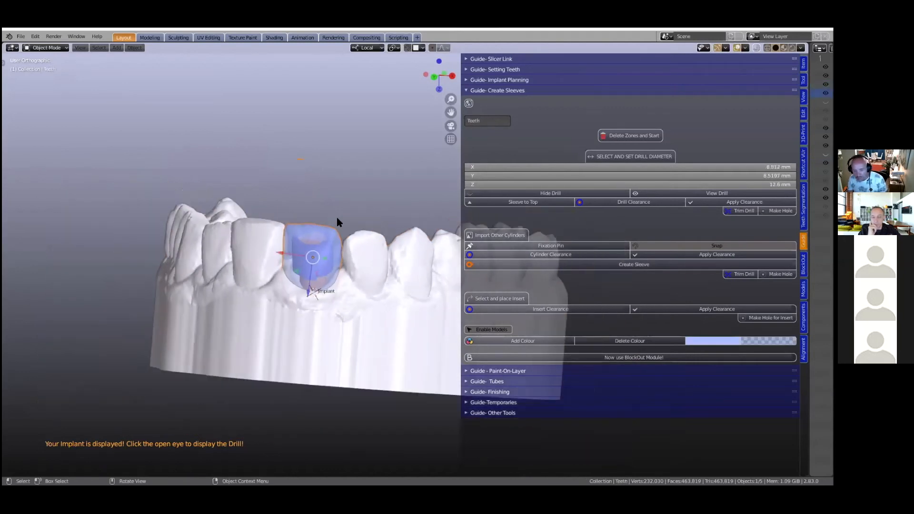
key("h")
scroll(310, 260, "up", 2)
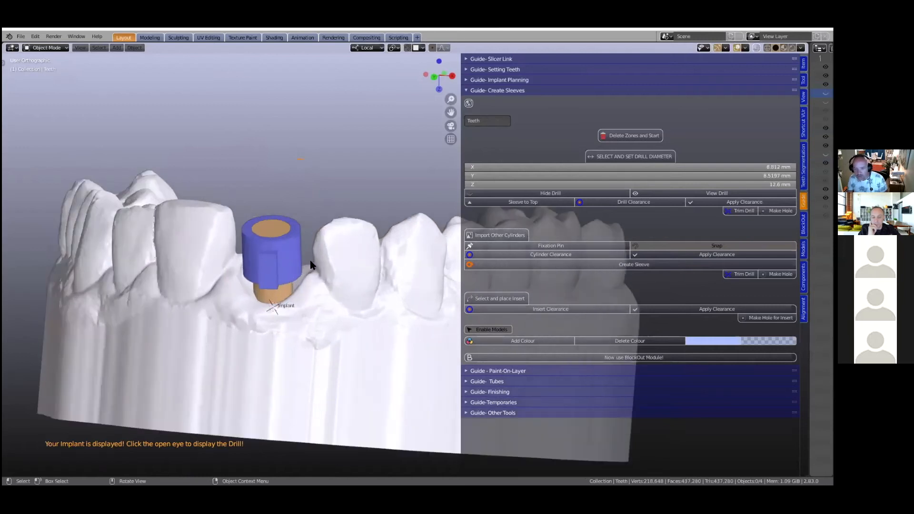
left_click(271, 227)
scroll(398, 278, "down", 3)
middle_click_drag(398, 278, 395, 291)
scroll(395, 290, "up", 2)
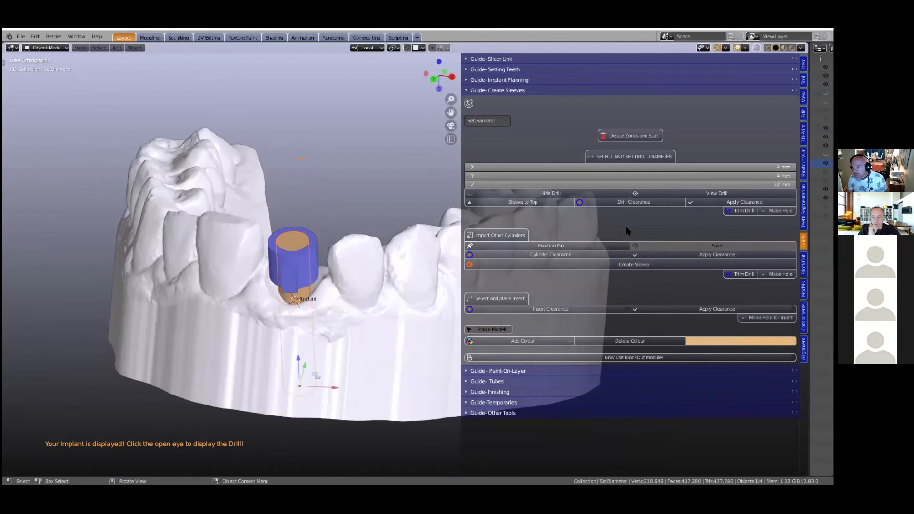
- Display the drill inside the sleeve, switch back to the implant, and inspect the cylinder's fit up close
left_click(674, 195)
middle_click_drag(260, 309, 261, 279)
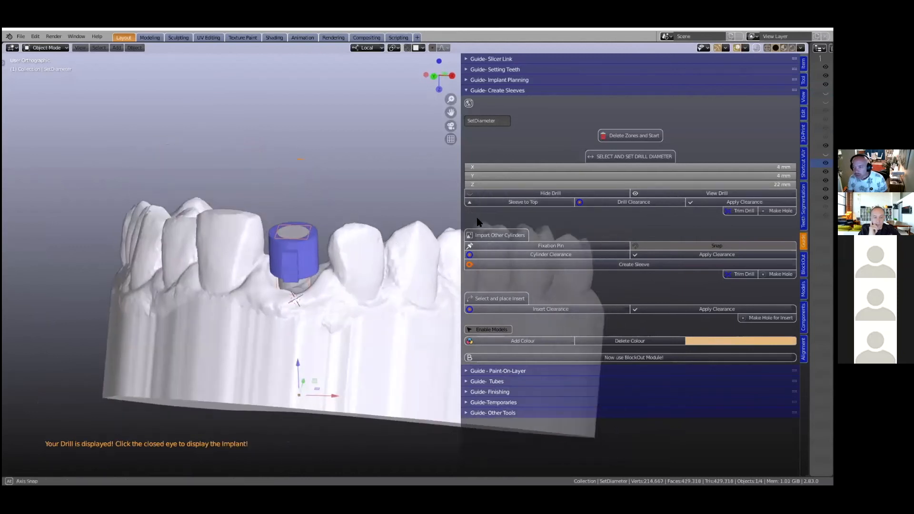
left_click(548, 193)
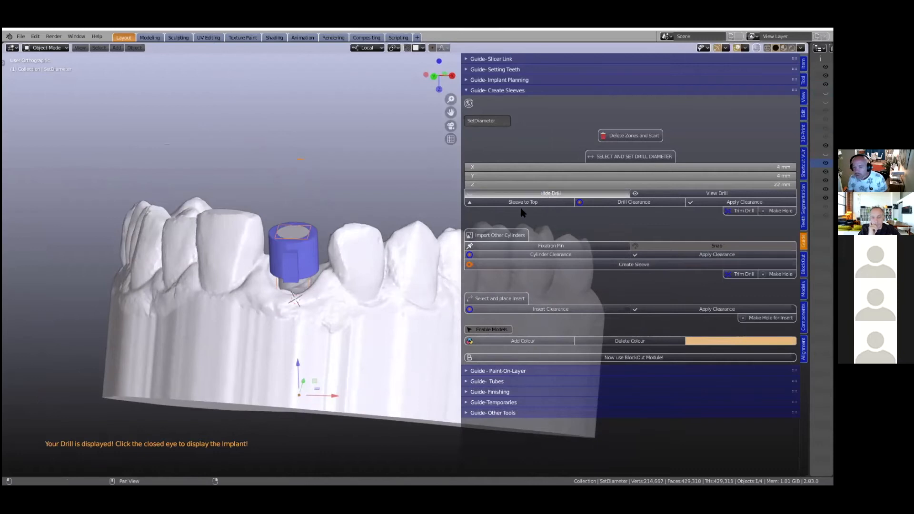
middle_click_drag(376, 309, 357, 313)
scroll(357, 313, "up", 2)
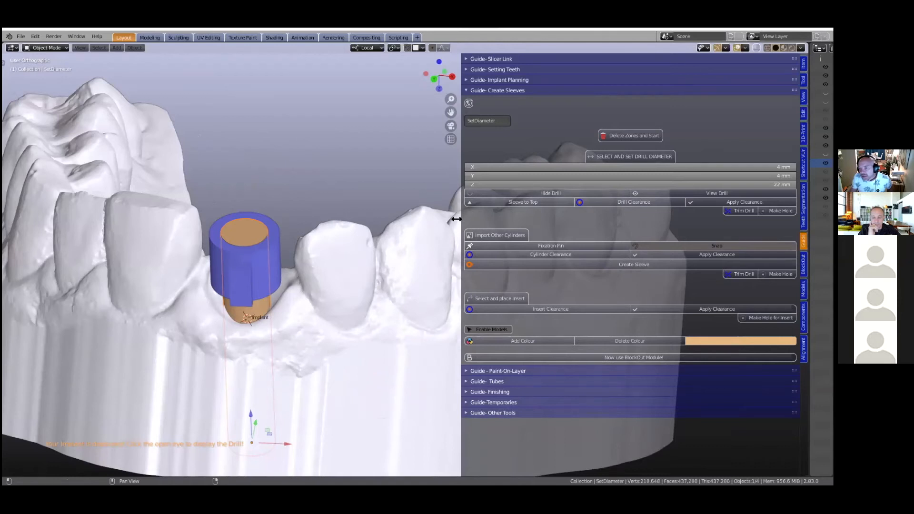
- Add a drill clearance of 0.1 mm around the drill cylinder and inspect the gap at the sleeve's top rim
left_click_drag(456, 218, 395, 219)
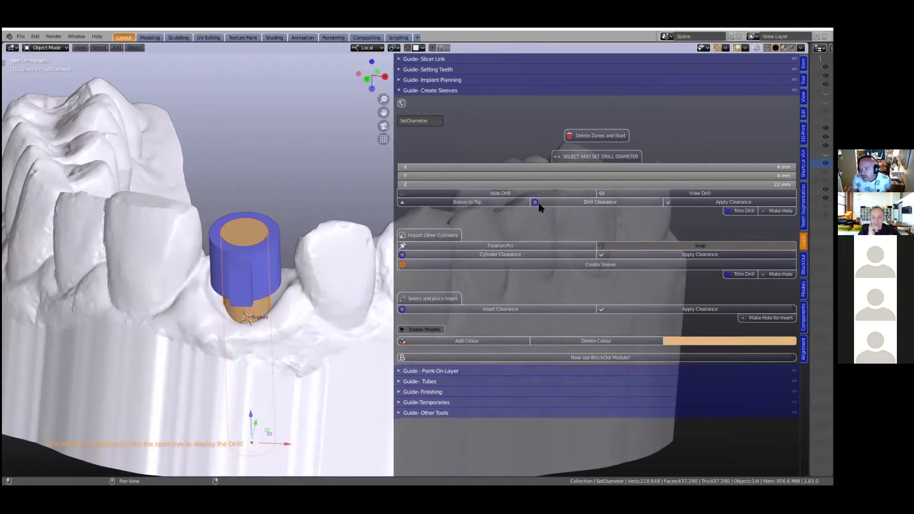
left_click(586, 204)
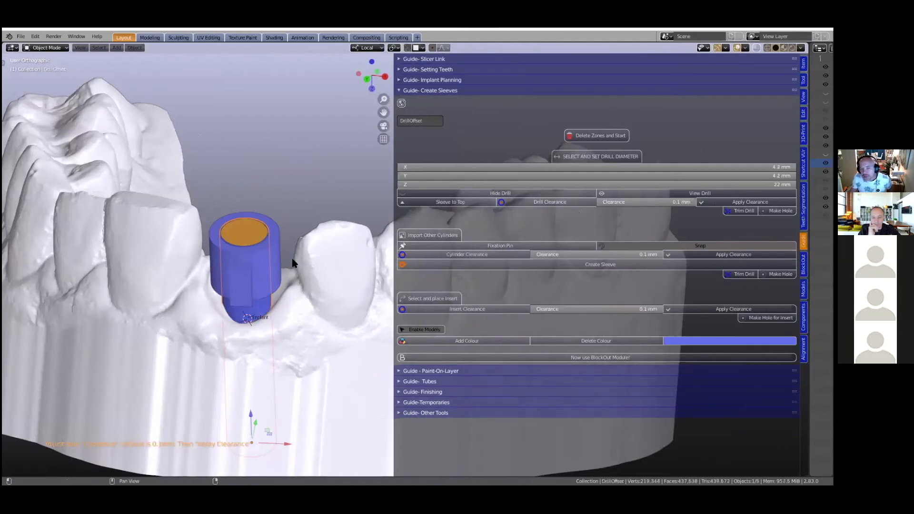
middle_click_drag(179, 283, 314, 282)
scroll(187, 301, "up", 1)
scroll(133, 306, "up", 4)
scroll(264, 244, "up", 4)
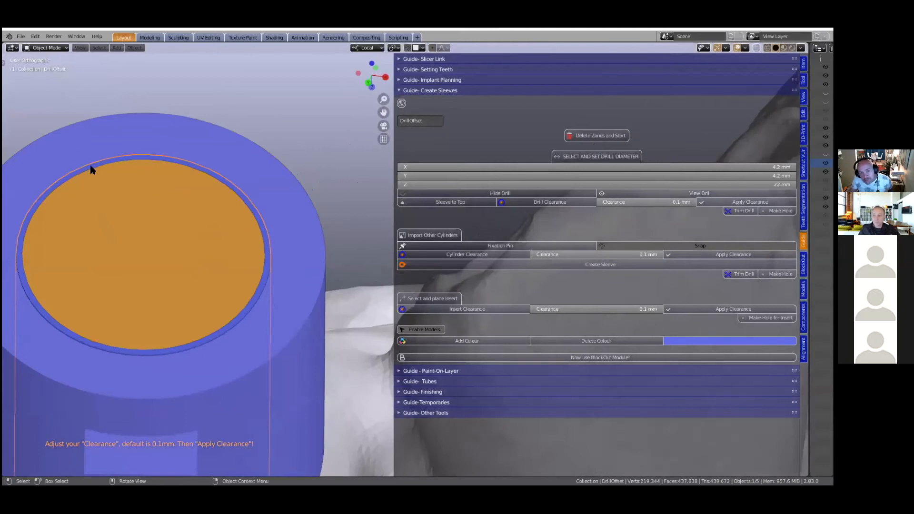
scroll(190, 180, "down", 1)
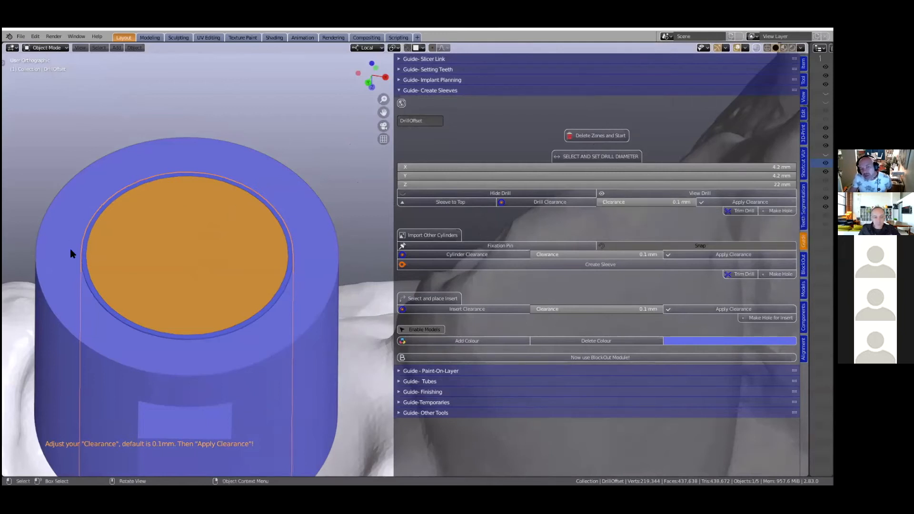
scroll(273, 317, "down", 2)
scroll(273, 320, "up", 1)
scroll(274, 319, "down", 1)
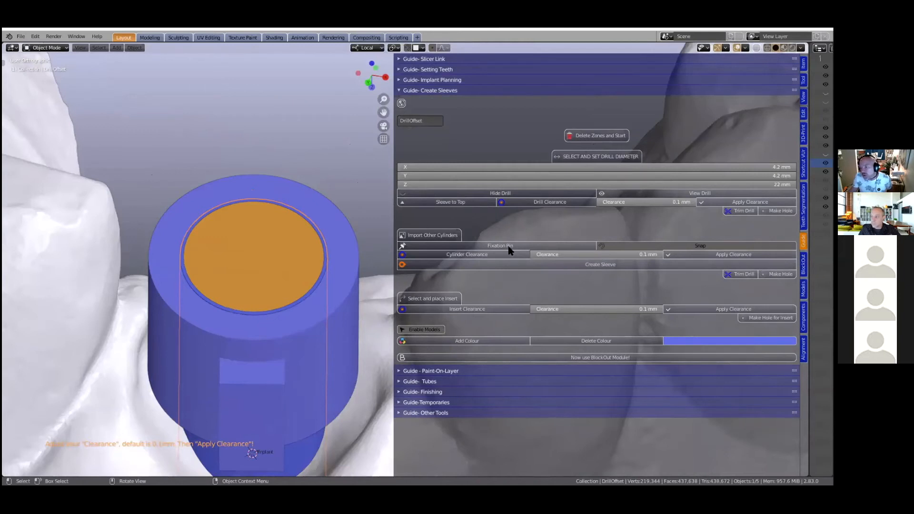
- Apply the drill clearance, trim the drill and cut its hole through the blue sleeve
left_click(729, 203)
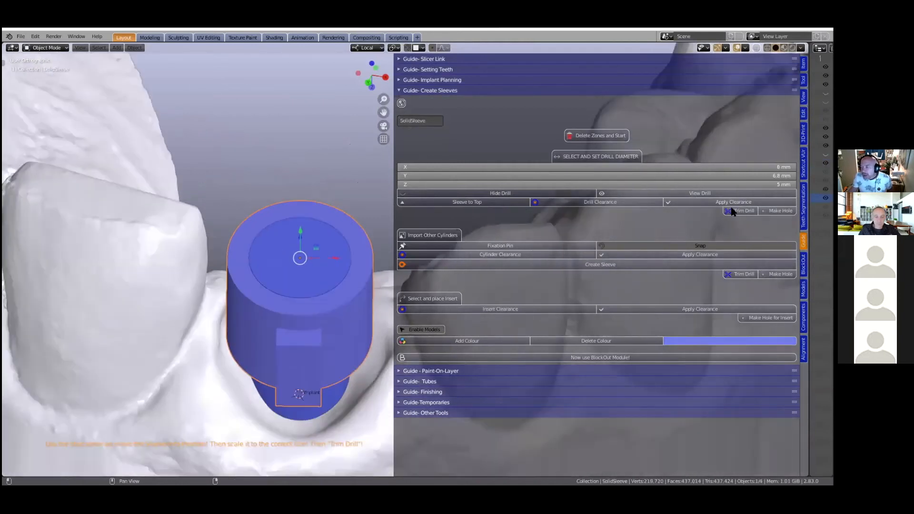
left_click(743, 211)
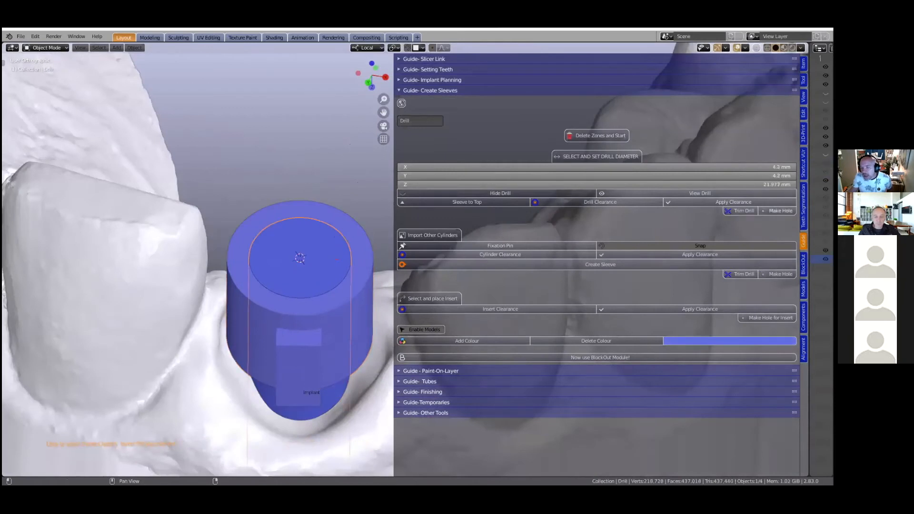
left_click(779, 211)
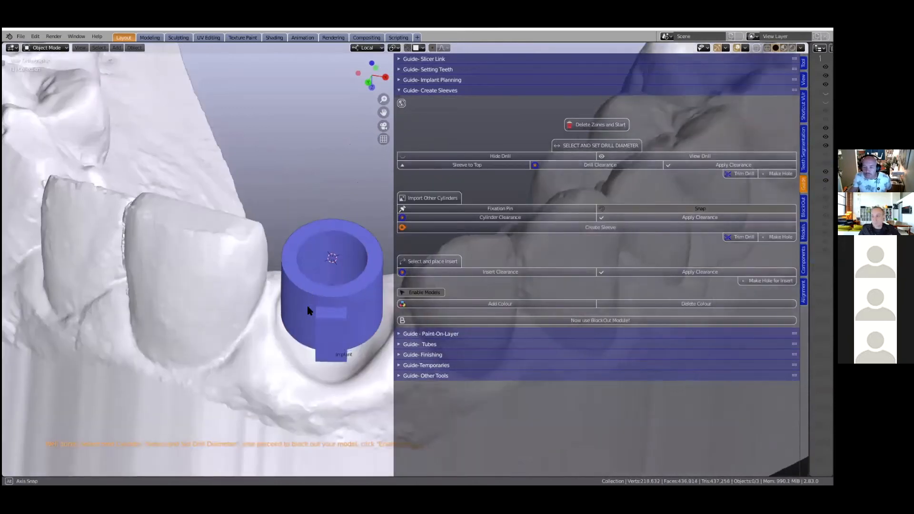
middle_click_drag(308, 310, 220, 331)
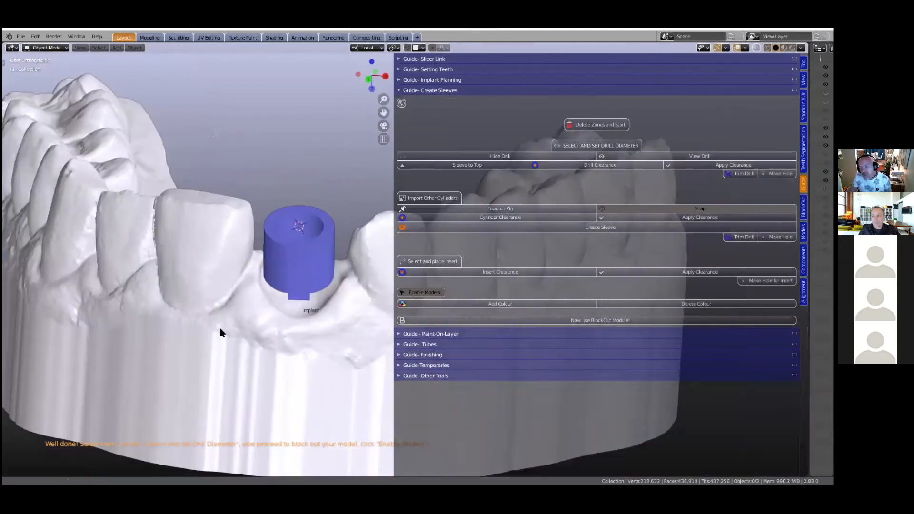
scroll(219, 328, "down", 2)
scroll(218, 327, "down", 2)
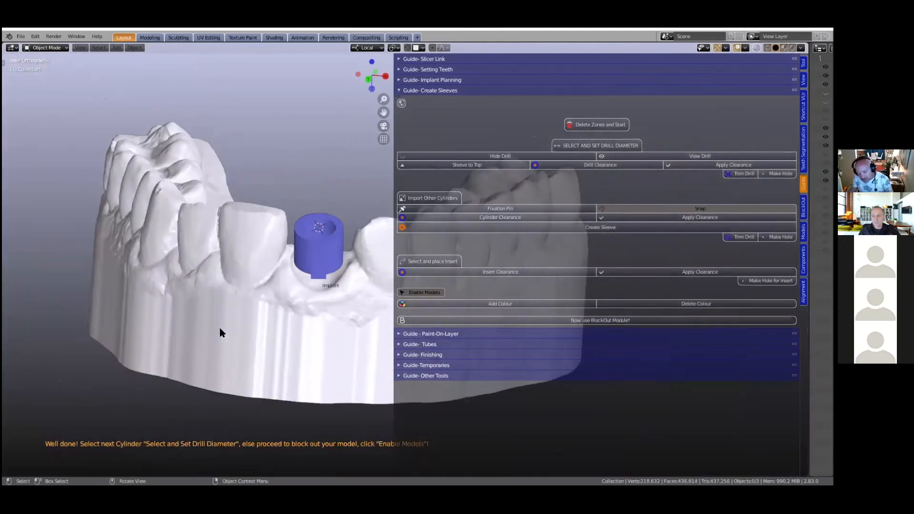
- Temporarily hide the jaw model to inspect the hollow sleeve above the implant, and restore the model's visibility
left_click(218, 327)
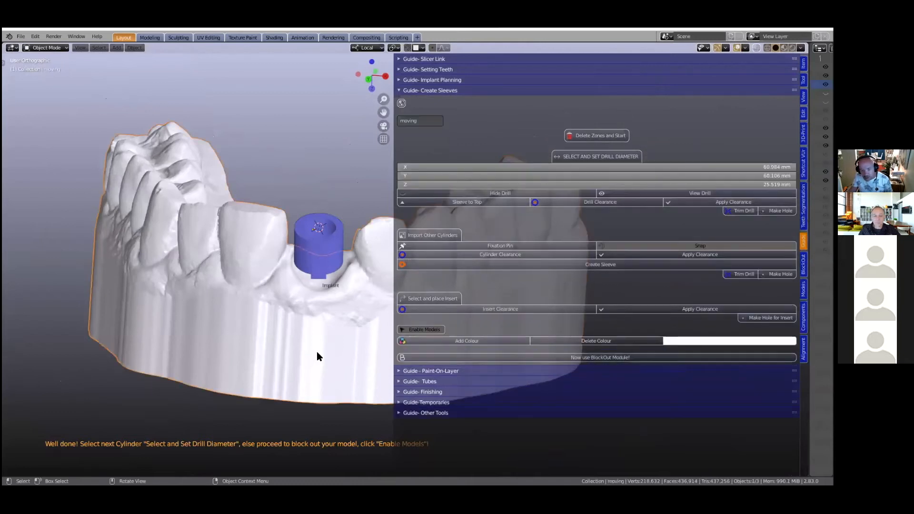
key("h")
scroll(306, 309, "up", 3)
scroll(308, 332, "down", 1)
middle_click_drag(307, 333, 353, 195)
scroll(316, 260, "down", 2)
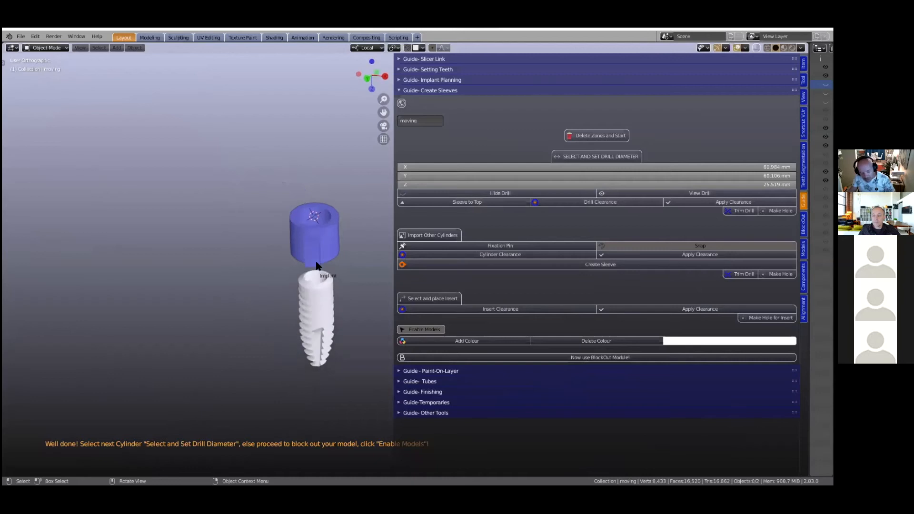
key("alt+h")
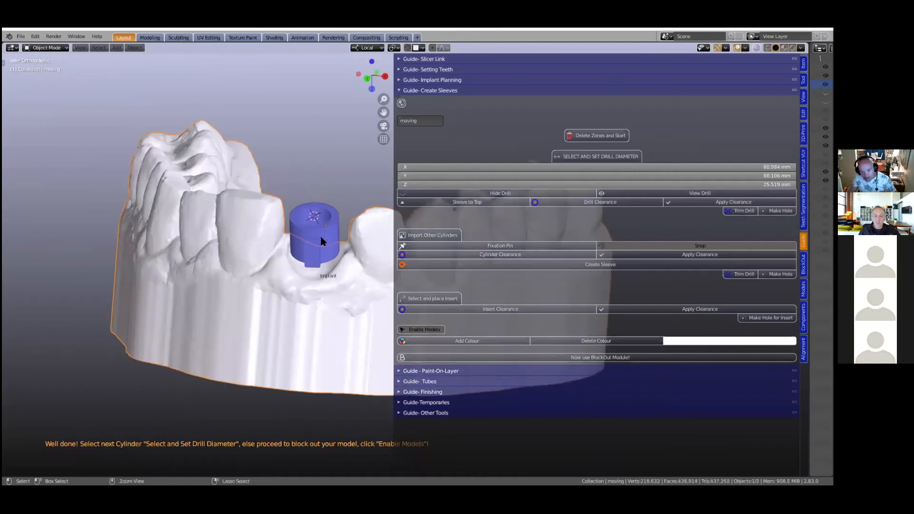
- Save the current implant guide file
scroll(315, 290, "down", 2)
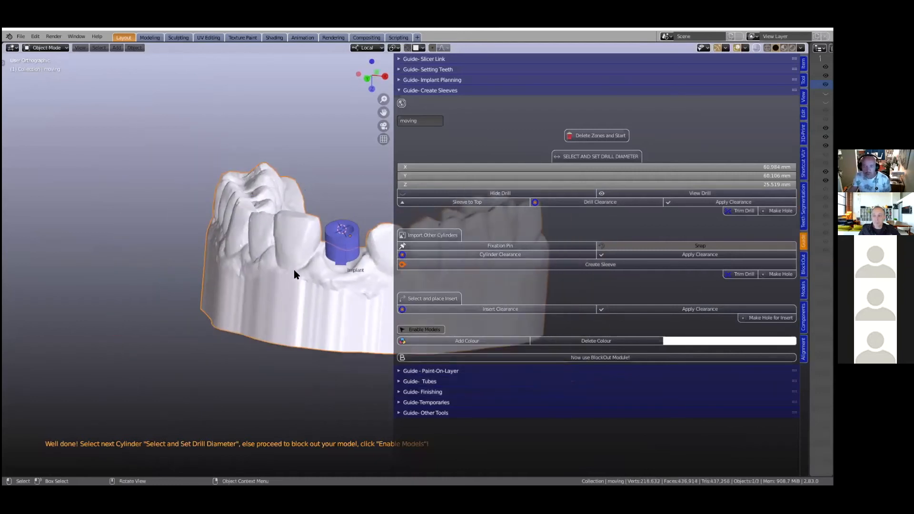
middle_click_drag(294, 270, 305, 279)
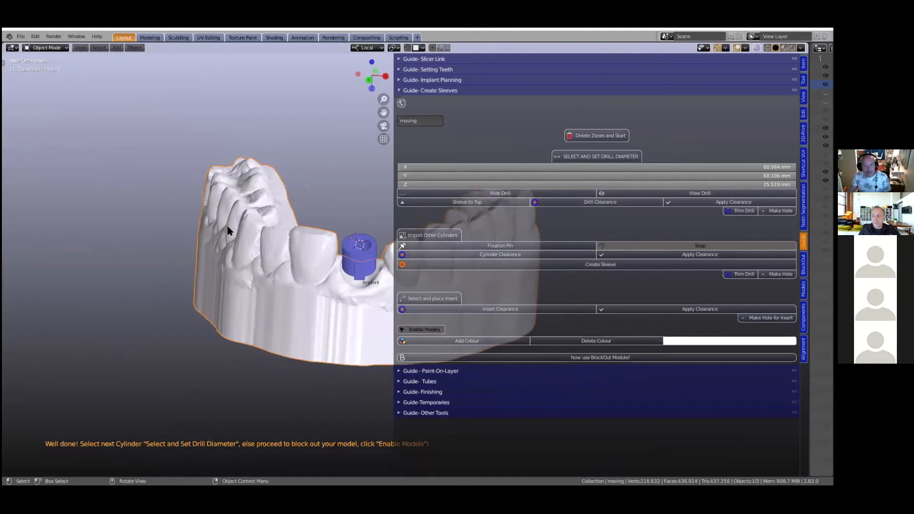
left_click(21, 36)
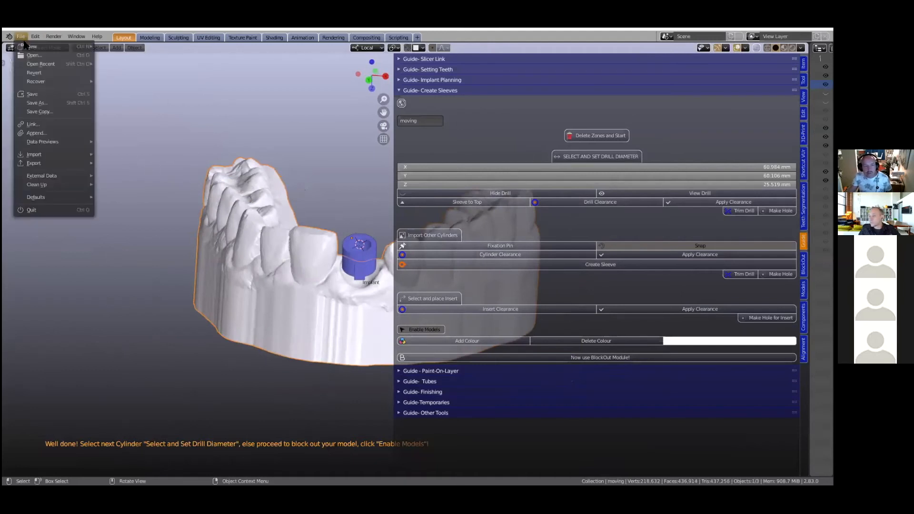
left_click(31, 94)
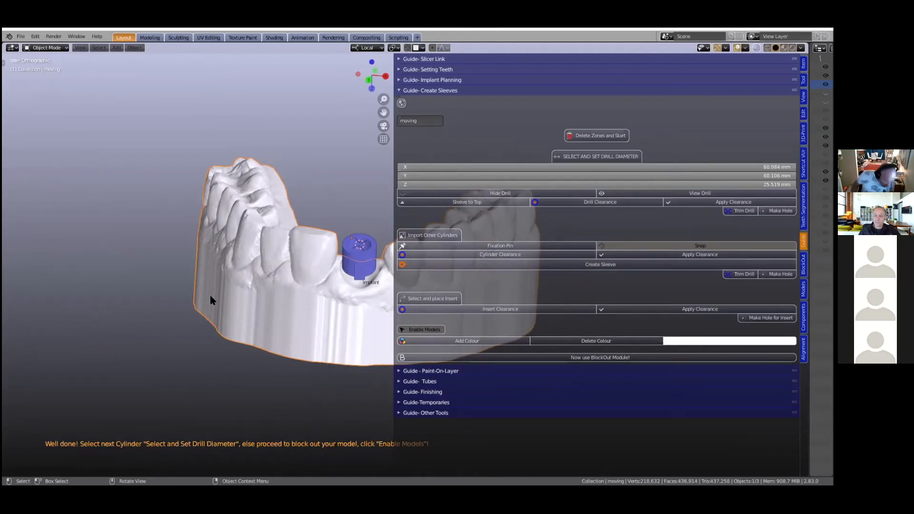
- Undo the sleeve hole, drill trim and clearance to restore the 4 mm drill cylinder inside the sleeve
left_click(210, 296, "ctrl")
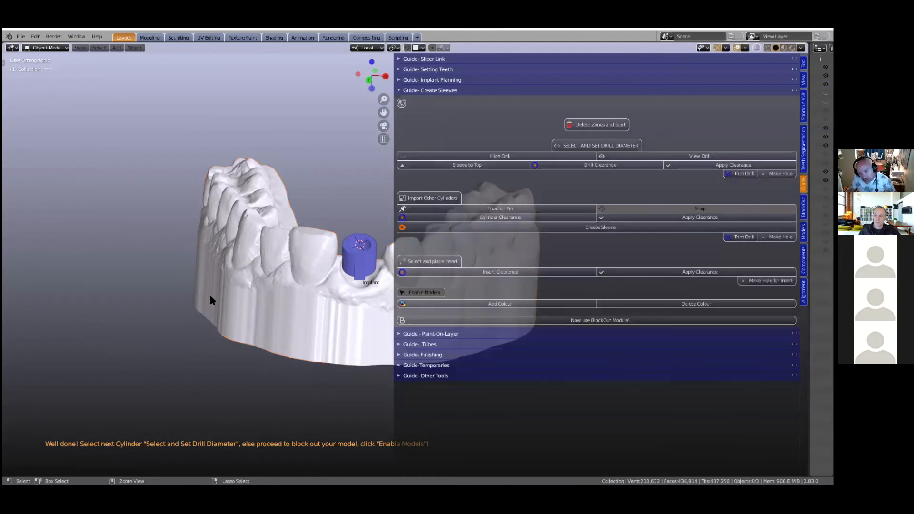
left_click(270, 314)
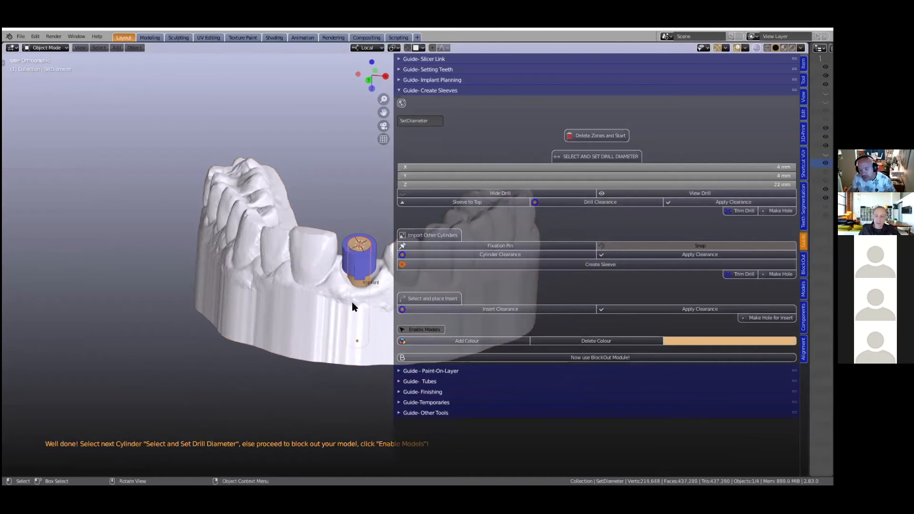
scroll(353, 307, "up", 5)
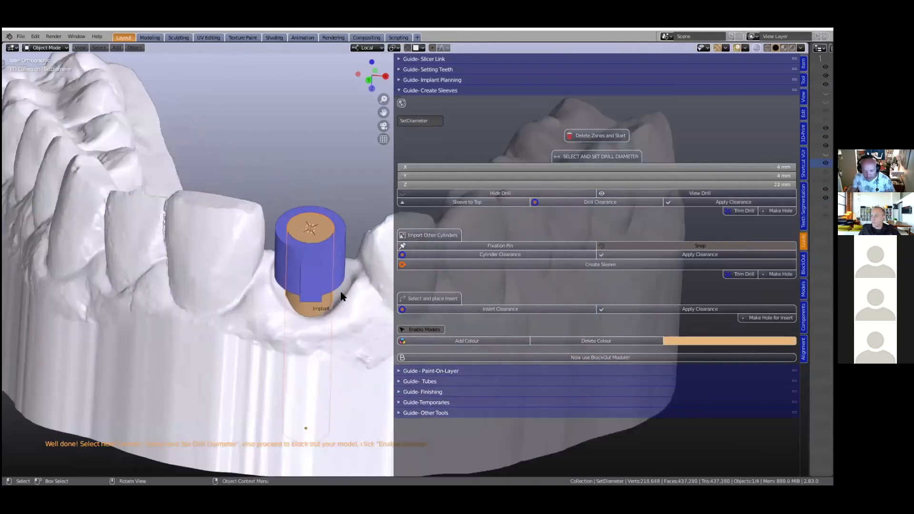
scroll(340, 296, "up", 2)
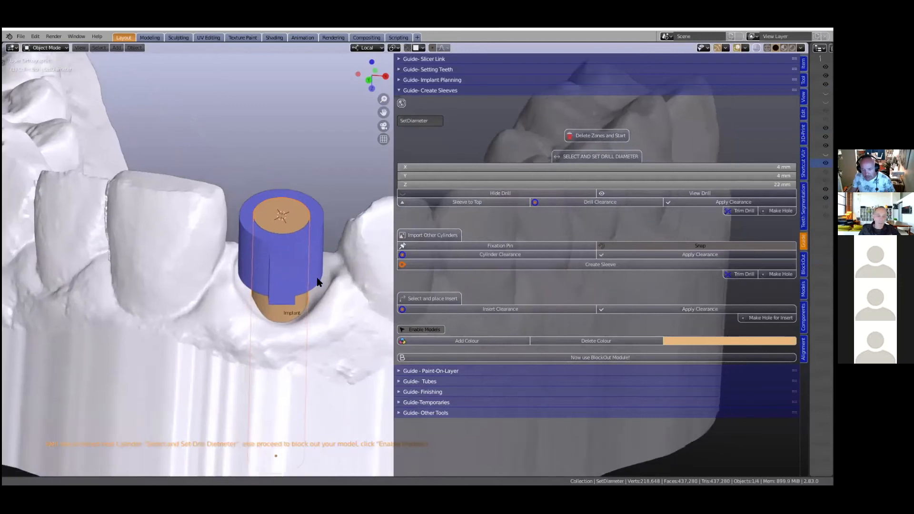
scroll(318, 281, "down", 2)
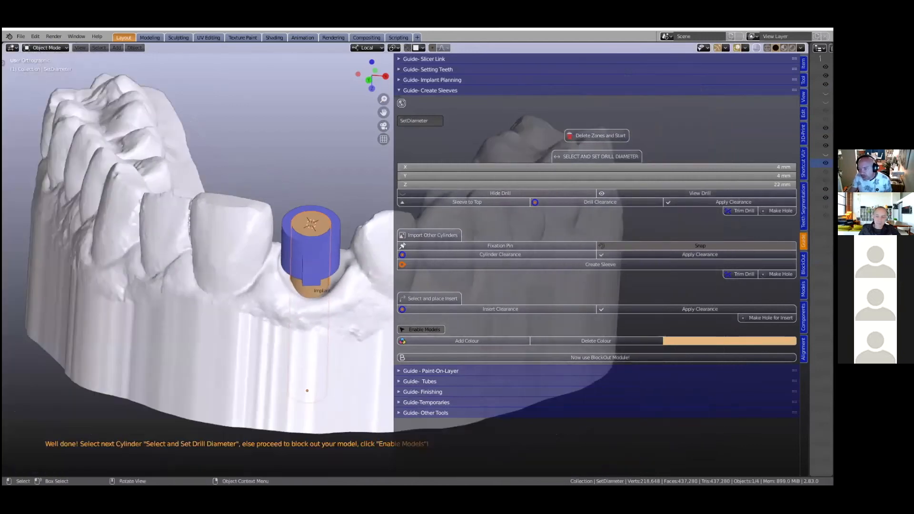
- Lengthen the drill cylinder along Z to about 29.8 mm and display the drill in place of the implant
left_click_drag(601, 184, 665, 186)
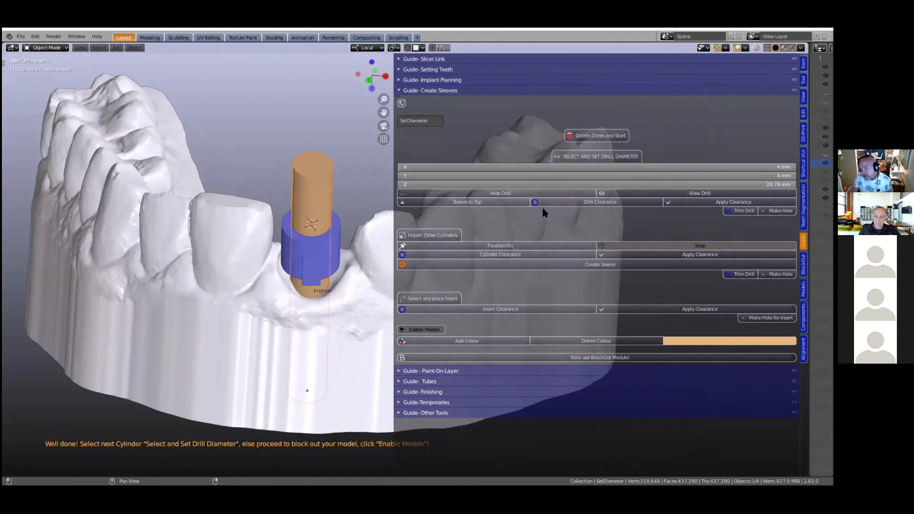
left_click(626, 193)
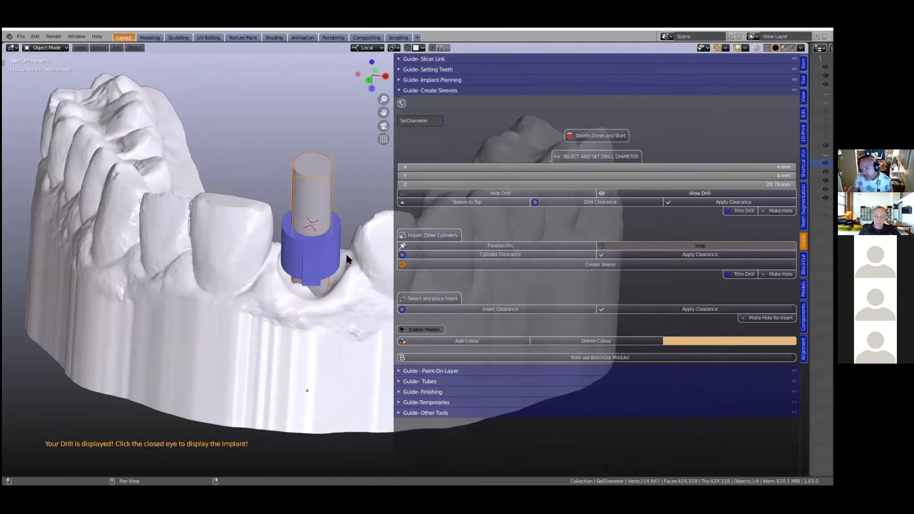
- Hide the jaw model to expose the full length of the drill, its cylinder and the sleeve
left_click(199, 294)
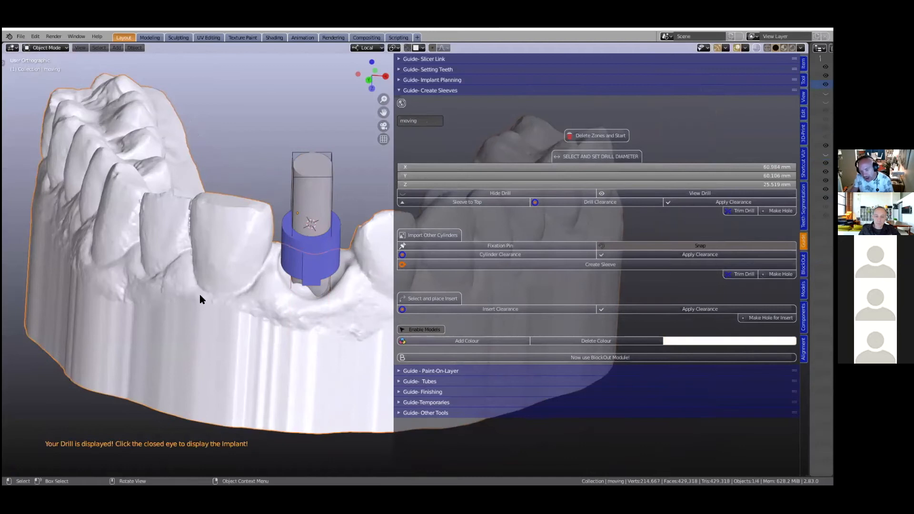
key("h")
middle_click_drag(282, 326, 308, 298)
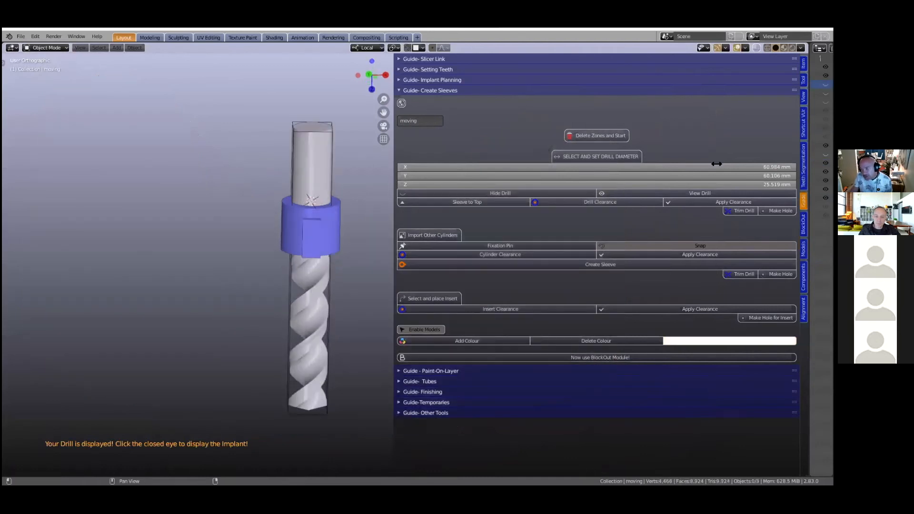
- Select the drill cylinder and set its Z length to 25 mm
left_click_drag(736, 183, 698, 184)
left_click(331, 138)
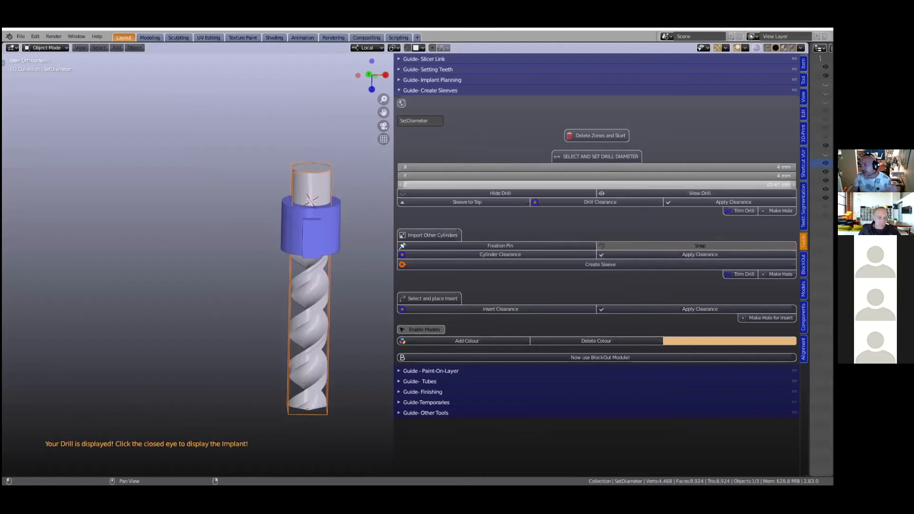
left_click(697, 184)
type("25")
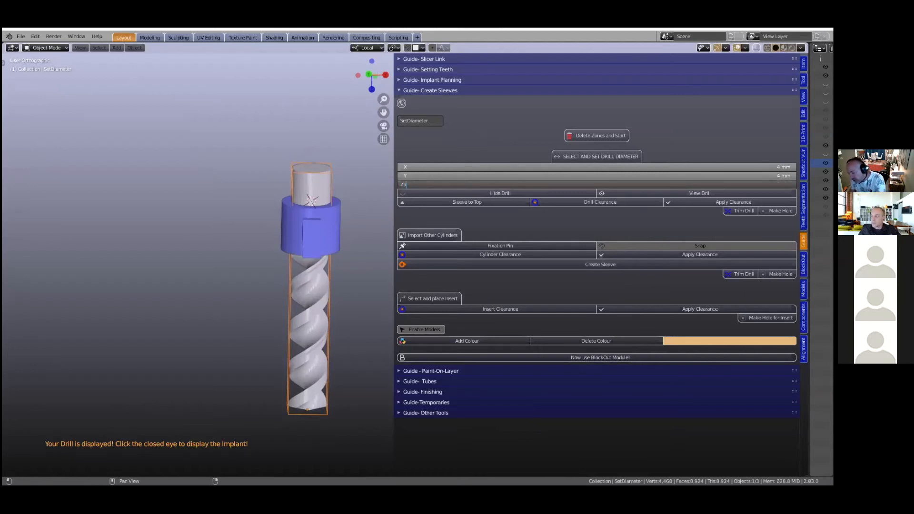
key("Return")
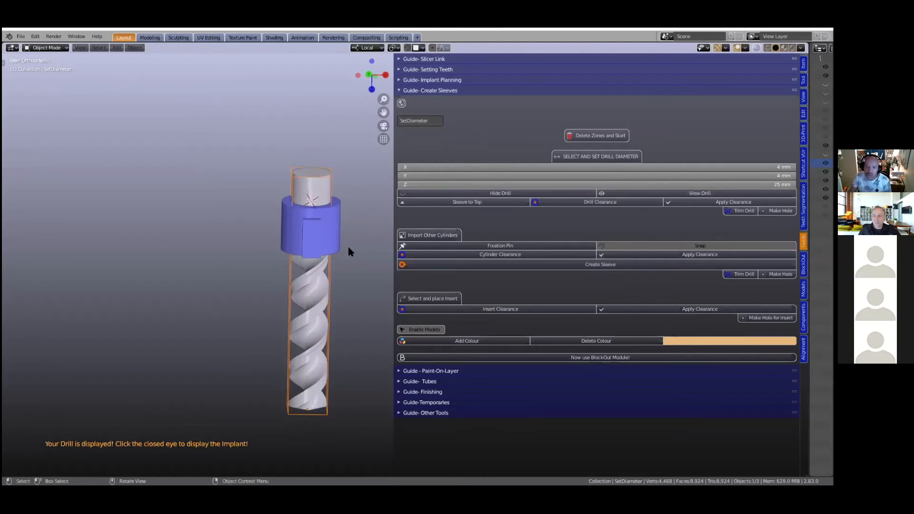
- Move the blue sleeve up to the top end of the drill cylinder
scroll(313, 216, "up", 2)
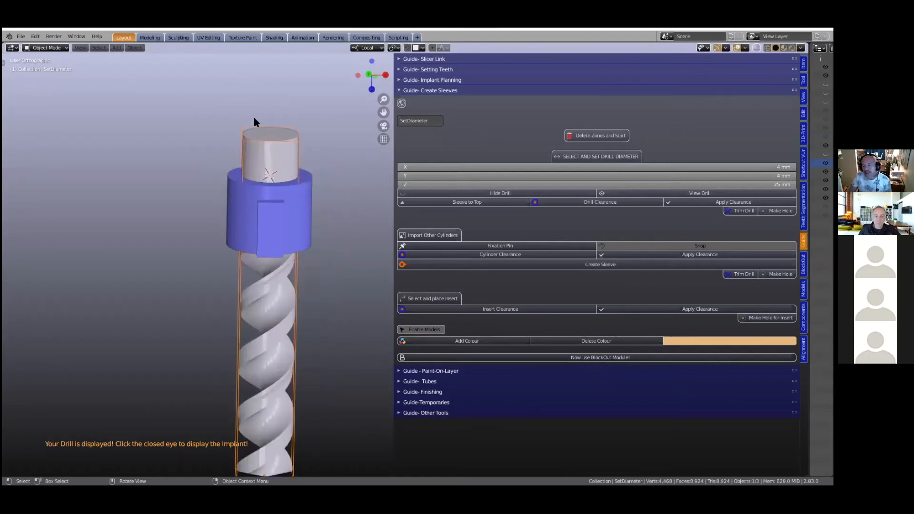
scroll(317, 196, "down", 2)
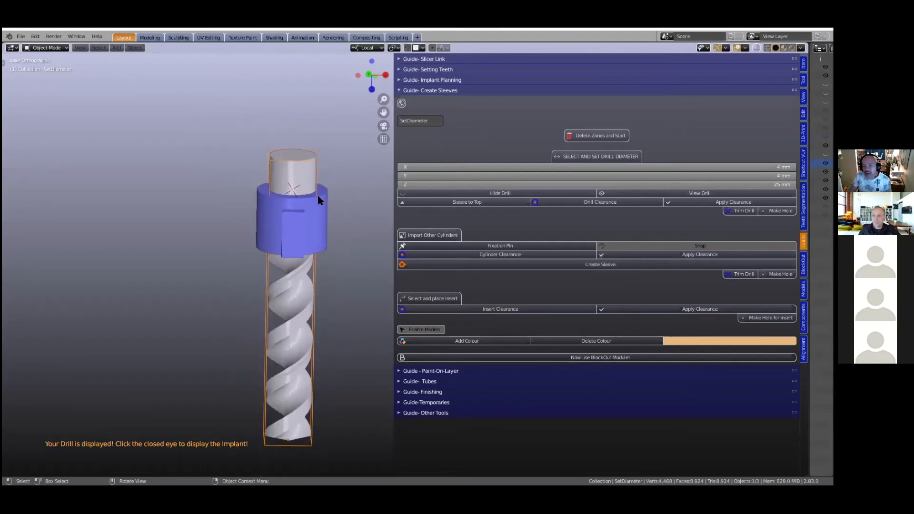
left_click(466, 205)
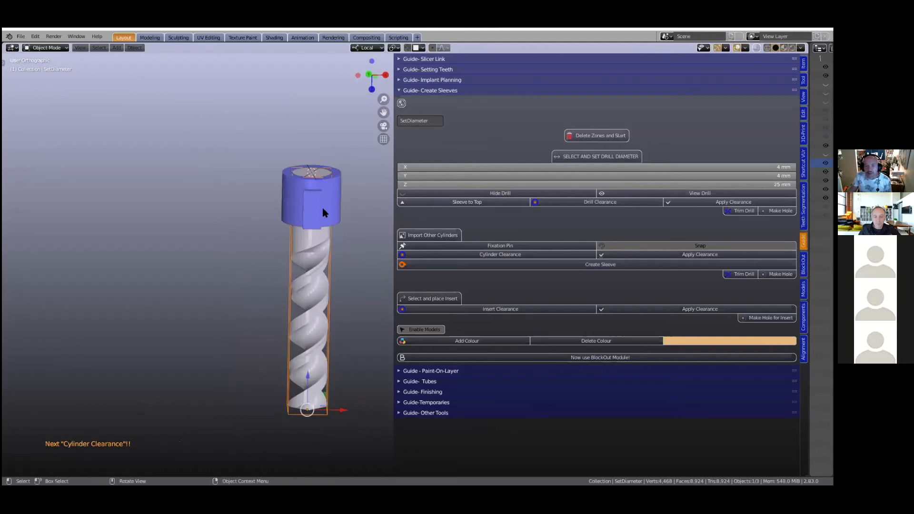
- Create the drill clearance offset of 0.1 mm around the 25 mm drill cylinder and apply it
scroll(309, 200, "up", 3)
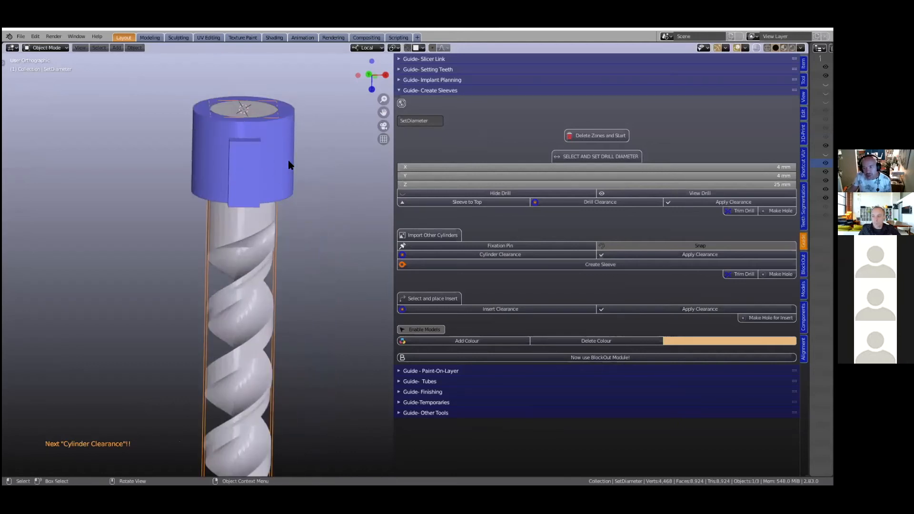
scroll(289, 161, "down", 1)
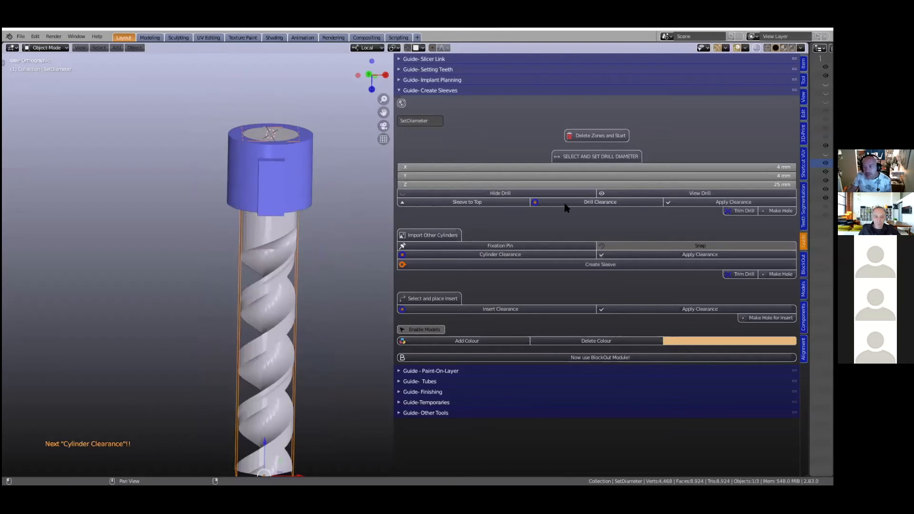
left_click(578, 203)
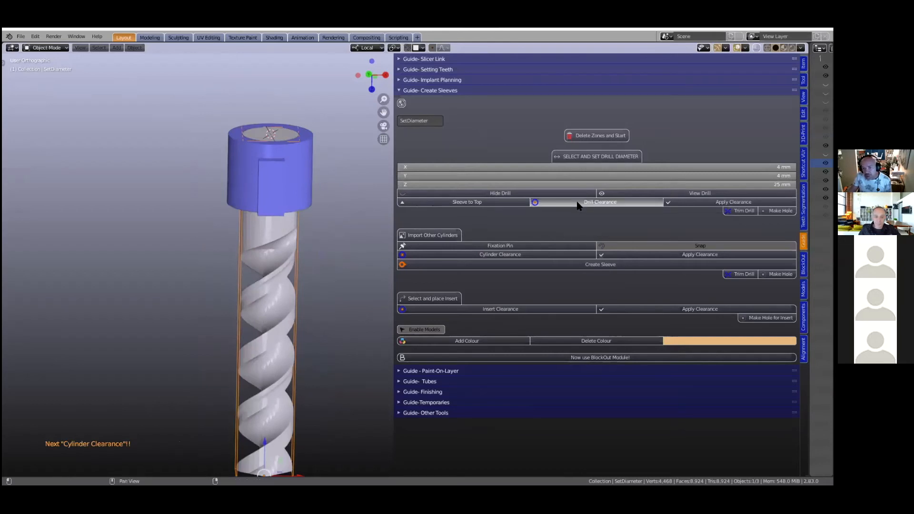
left_click(730, 202)
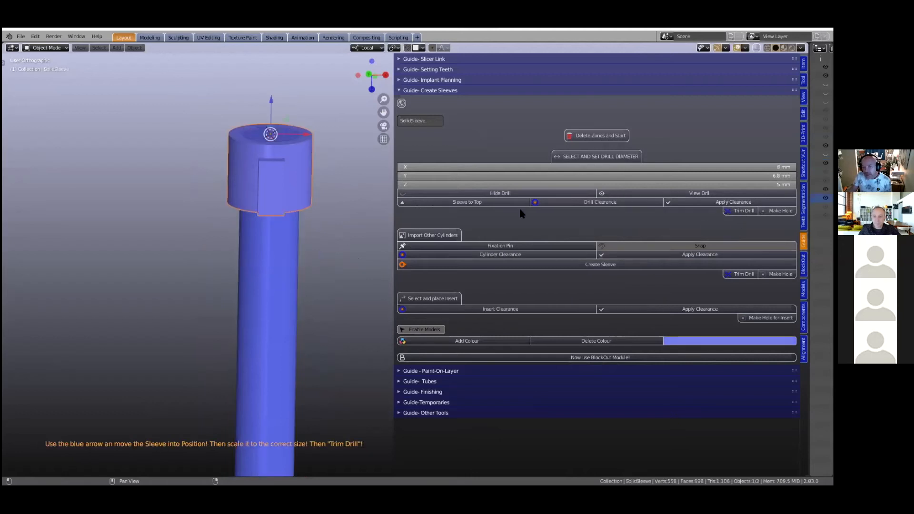
- Enlarge the sleeve to about 7.3 mm by 8.3 mm across and shorten it along its local Z axis
scroll(335, 187, "up", 1)
key("s")
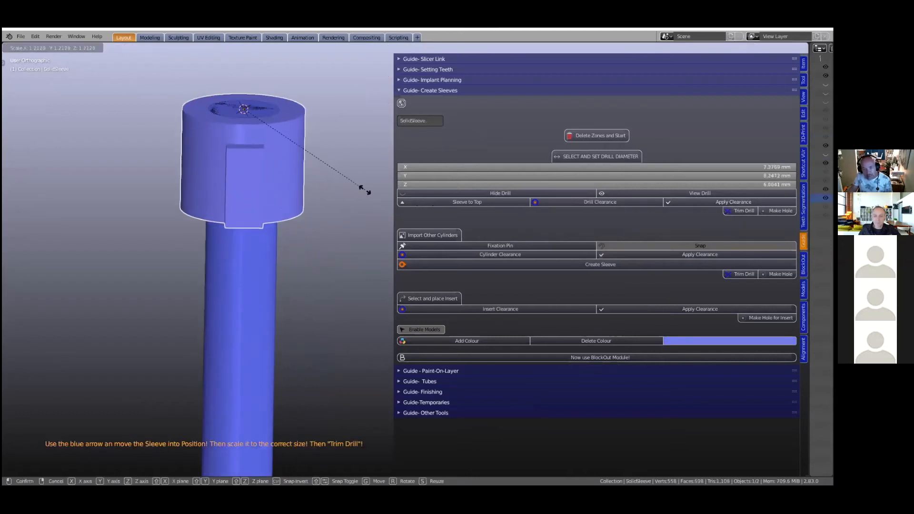
left_click(354, 196)
key("s")
key("z")
key("z")
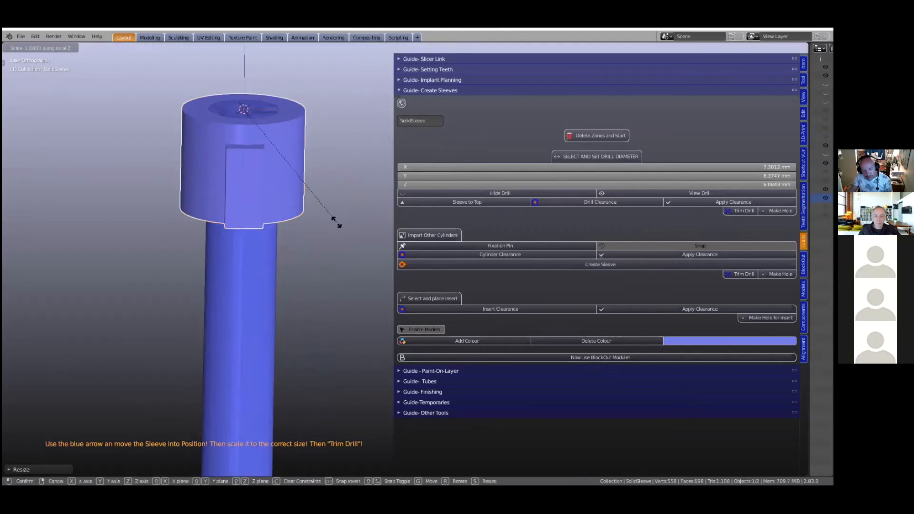
left_click(312, 163)
- Trim the drill and cut its hole through the sleeve
left_click(740, 211)
left_click(777, 211)
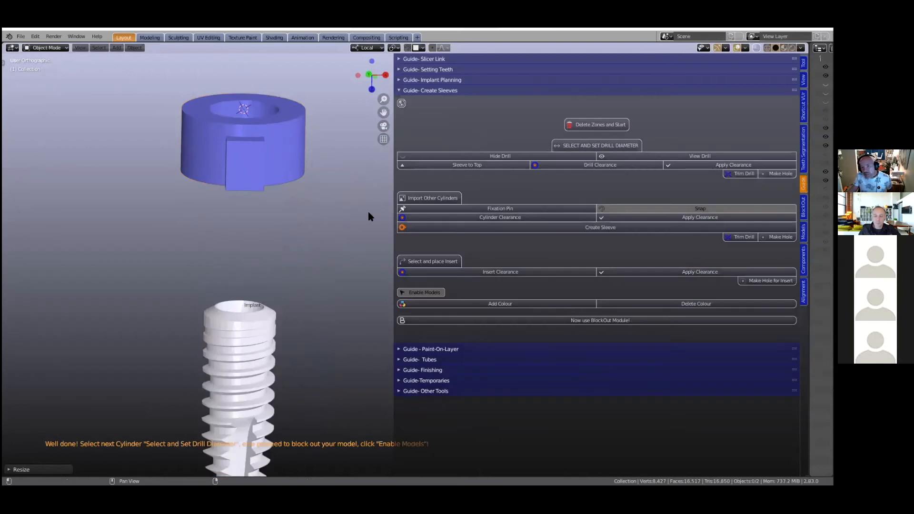
scroll(292, 212, "down", 3)
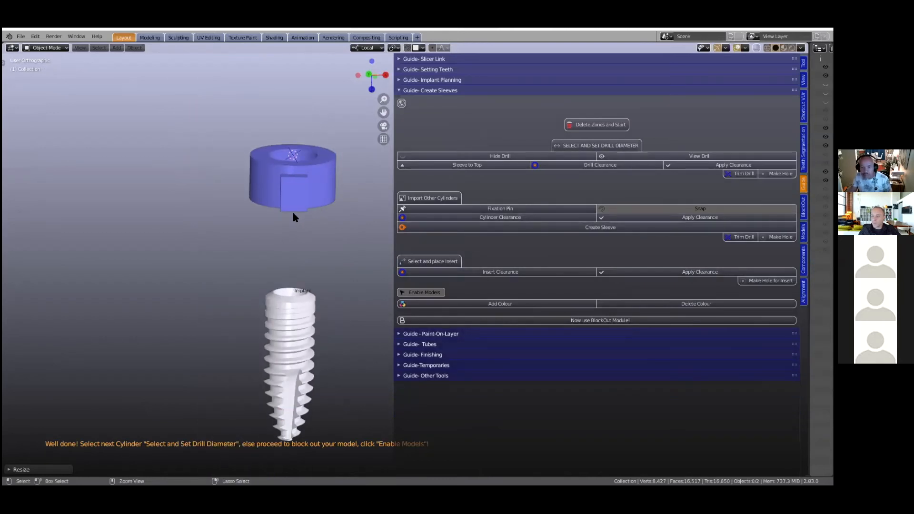
- Undo the hole, sleeve scaling, clearance, move to the drill top and 25 mm length change
key("ctrl+z")
key("ctrl+z")
key("ctrl+z")
key("ctrl+z")
key("ctrl+z")
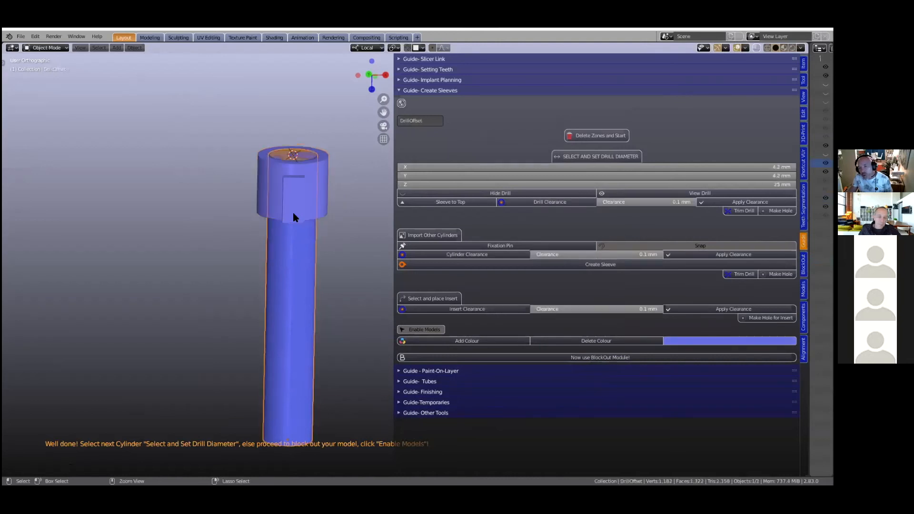
key("ctrl+z")
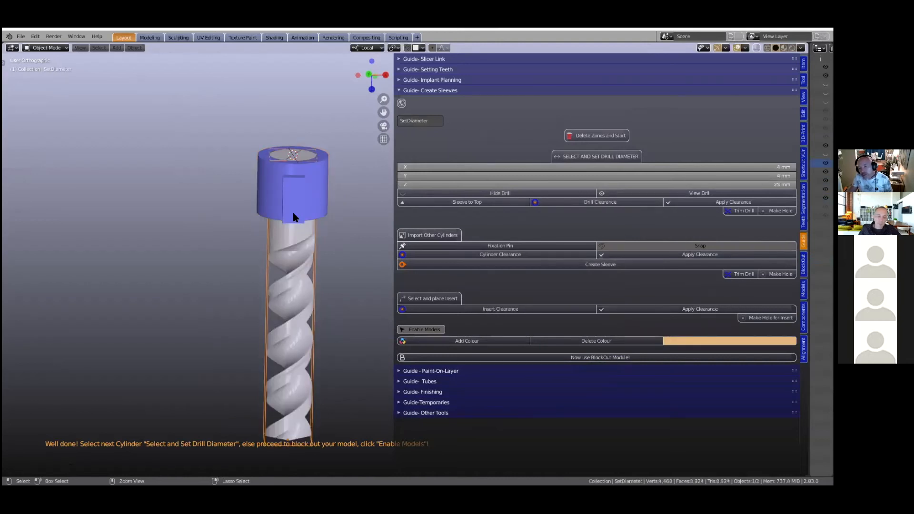
key("ctrl+z")
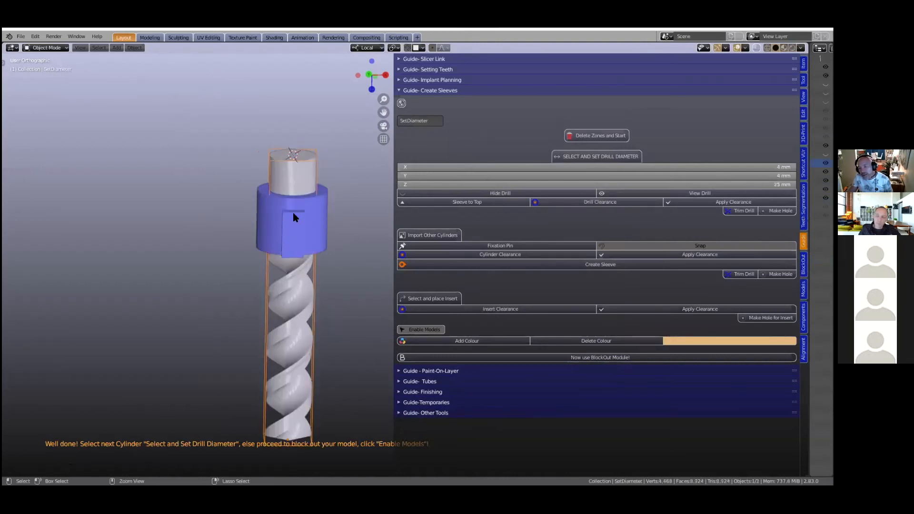
key("ctrl+z")
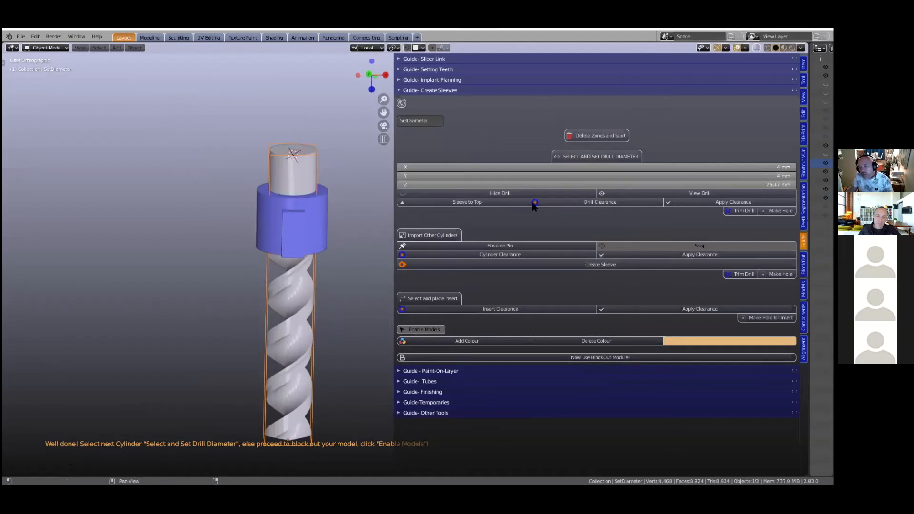
- Apply the drill clearance and scale the sleeve to about 7.1 mm by 8.0 mm by 3.6 mm
left_click(594, 203)
left_click(722, 203)
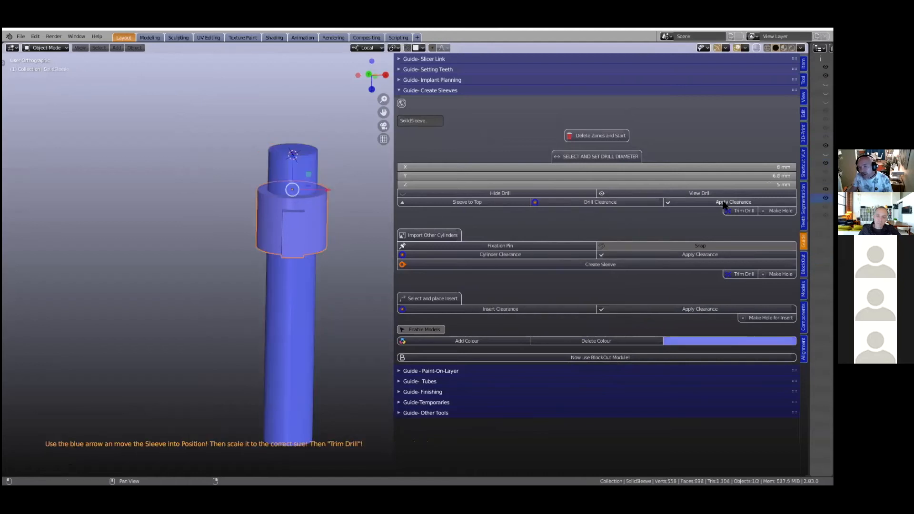
mouse_move(294, 169)
left_mouse_down()
mouse_move(294, 306)
mouse_move(301, 129)
mouse_move(285, 254)
mouse_move(298, 436)
mouse_move(280, 166)
left_mouse_up()
key("s")
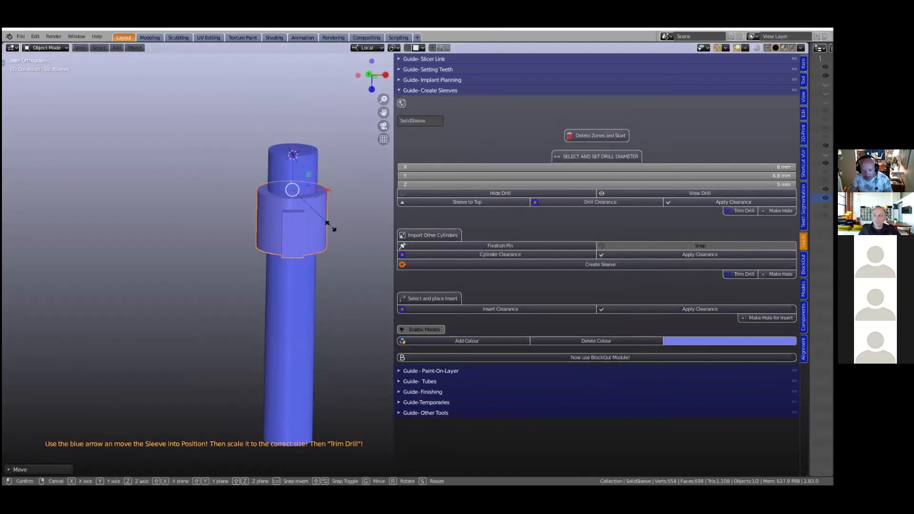
key("z")
left_click(298, 222)
key("s")
left_click(358, 232)
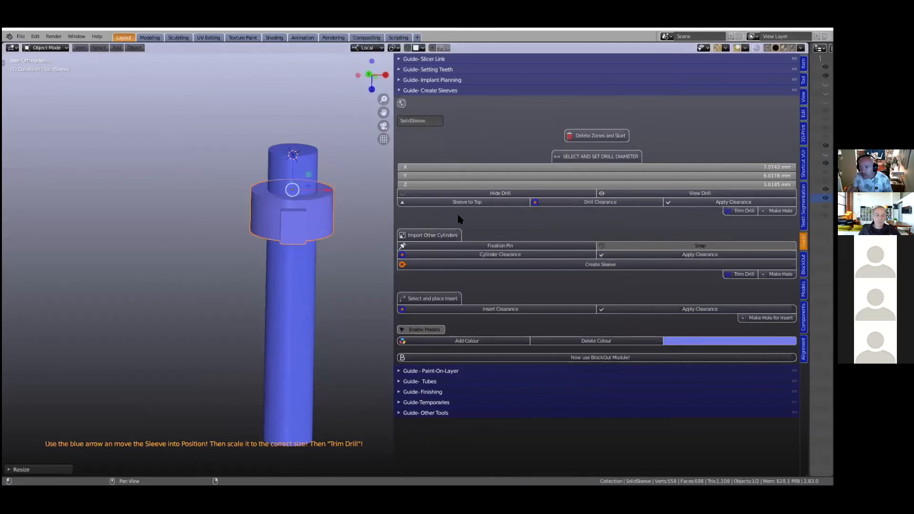
- Stretch the sleeve along Z to about 5.4 mm and move it slightly up the drill cylinder
key("s")
key("z")
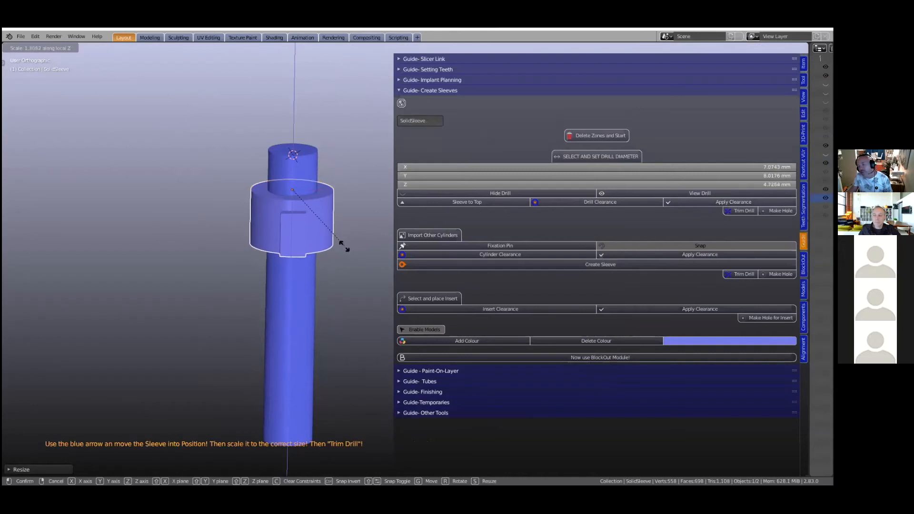
left_click(347, 250)
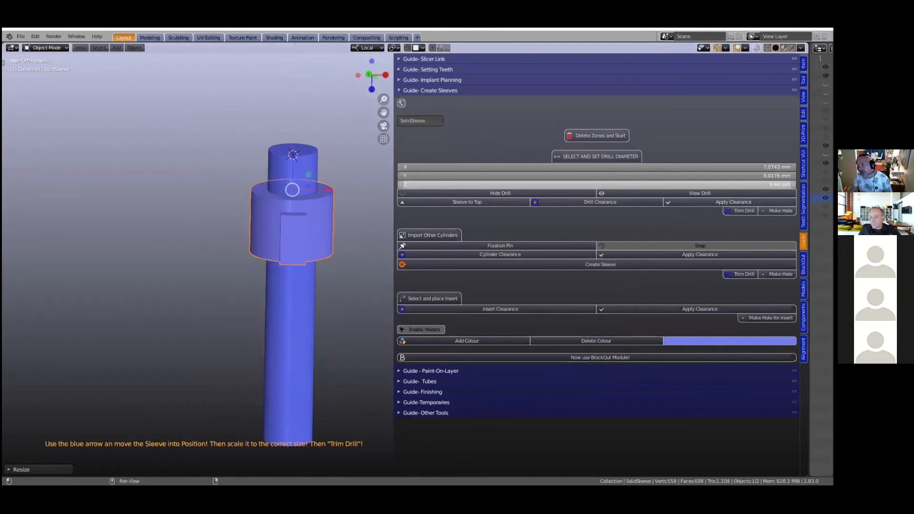
left_click_drag(288, 179, 284, 157)
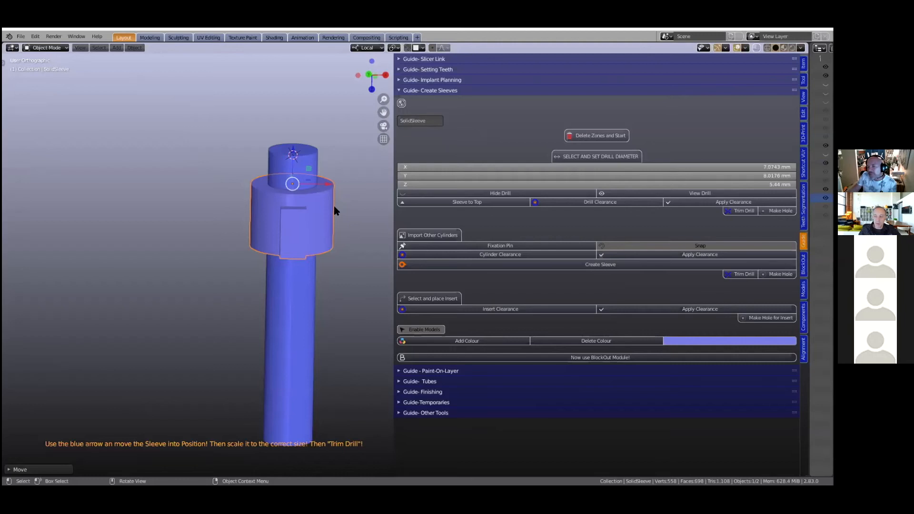
- Unhide all hidden models to bring the jaw and planned tooth back around the sleeve
scroll(343, 216, "down", 1)
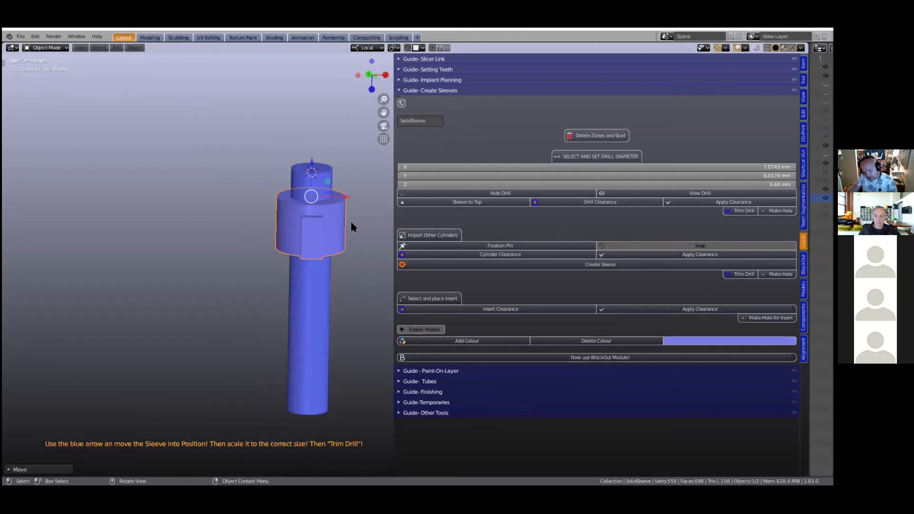
key("alt+h")
mouse_move(327, 243)
middle_mouse_down()
mouse_move(349, 229)
mouse_move(335, 217)
mouse_move(333, 229)
middle_mouse_up()
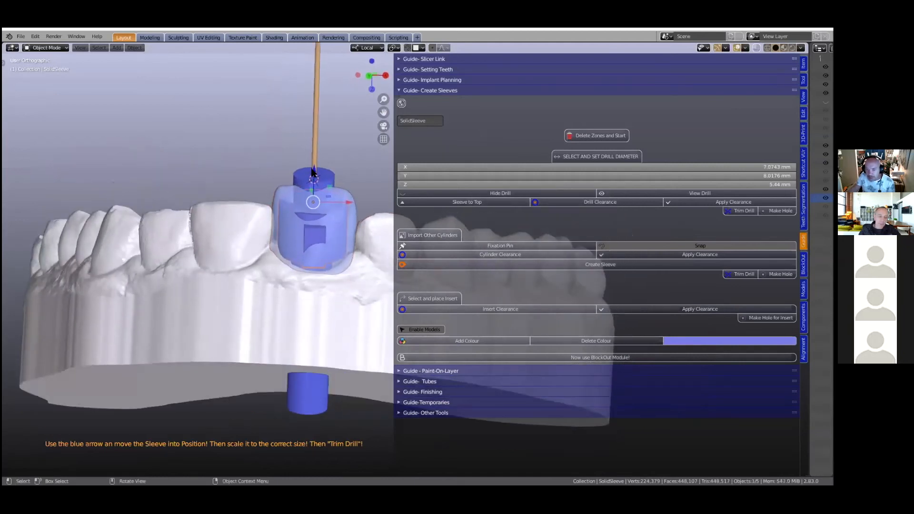
- Shorten the sleeve along Z to about 3.2 mm and reposition it along the drill axis above the gum
left_click_drag(314, 173, 314, 181)
middle_click_drag(313, 181, 329, 217)
key("s")
key("z")
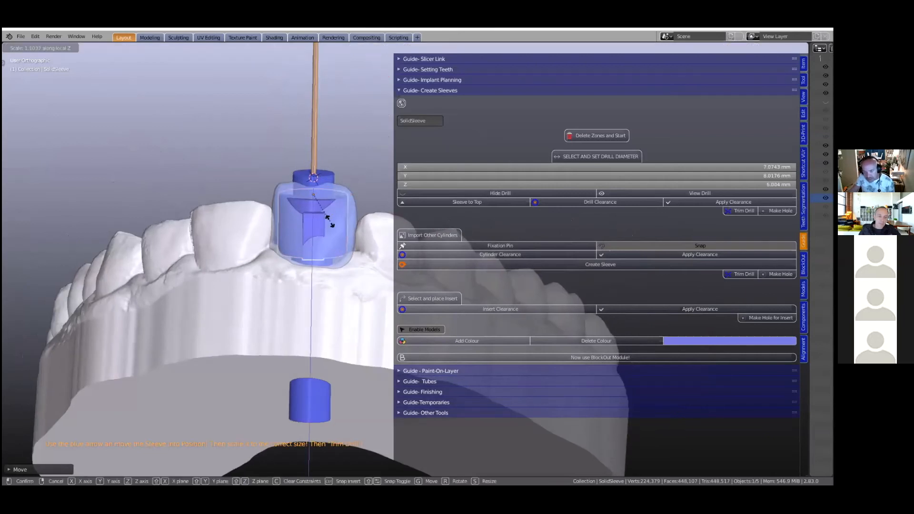
left_click(324, 205)
left_click_drag(313, 163, 320, 204)
middle_click_drag(320, 205, 318, 239)
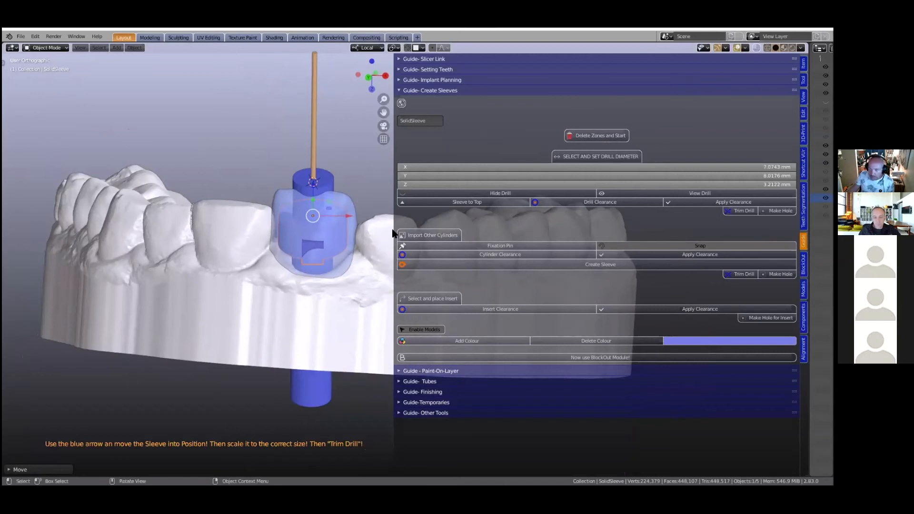
- Trim the drill to cut its hole through the sleeve, and hide the translucent tooth covering the sleeve
left_click(742, 211)
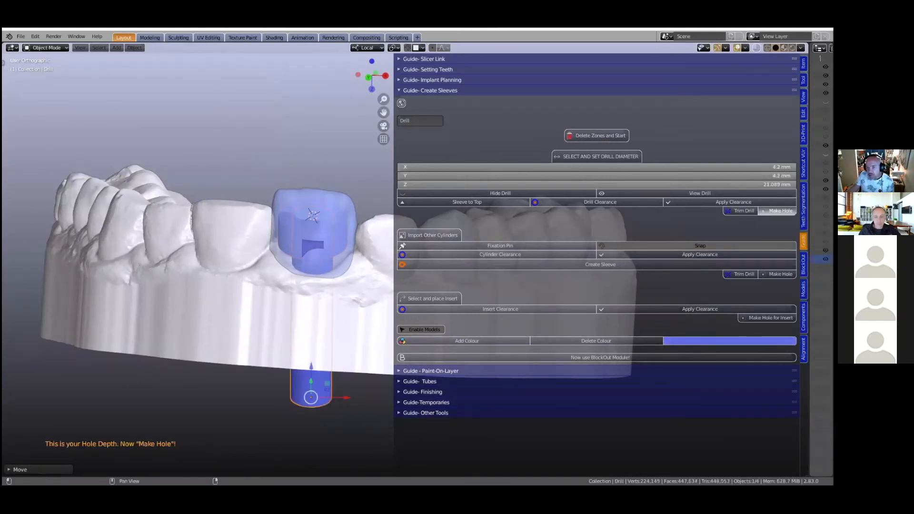
left_click(780, 210)
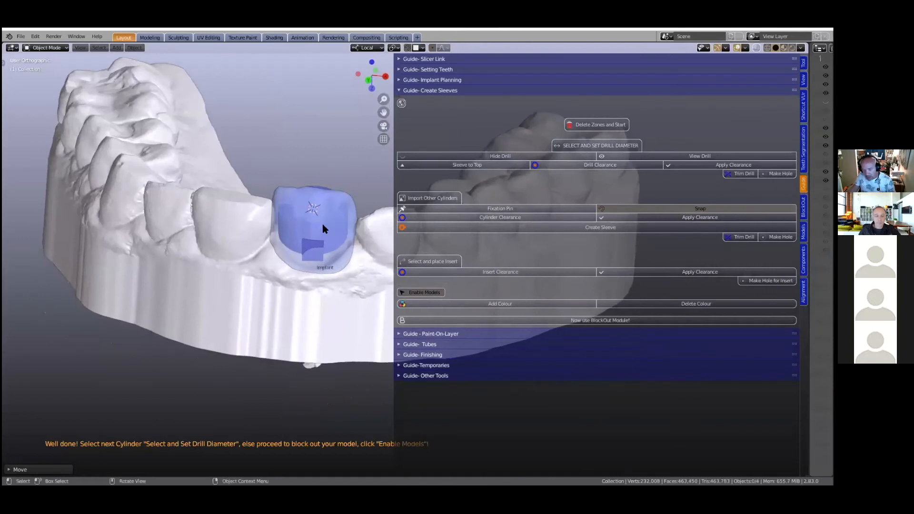
left_click(322, 224)
key("Delete")
mouse_move(336, 238)
middle_mouse_down()
mouse_move(294, 258)
mouse_move(293, 232)
mouse_move(302, 257)
mouse_move(333, 246)
middle_mouse_up()
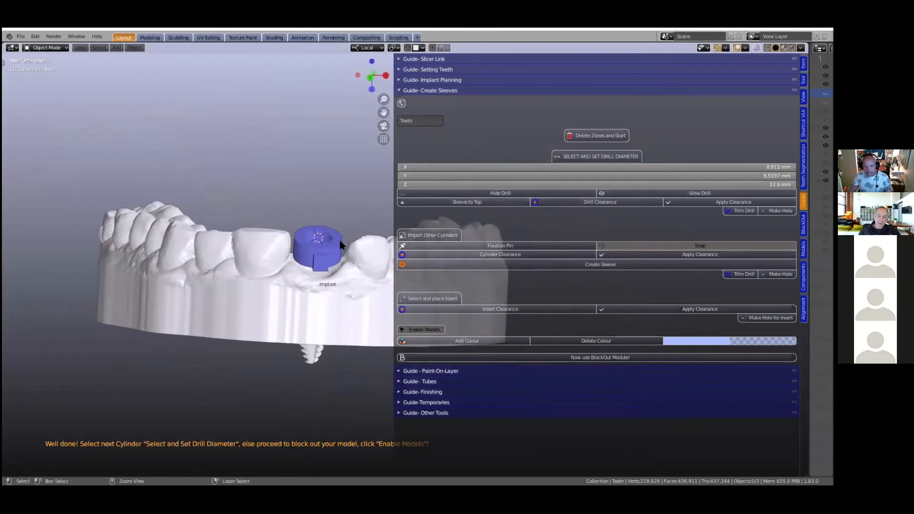
left_click(339, 240)
- Undo the hole, sleeve edits and clearance back to the original longer drill cylinder with the jaw model displayed
key("ctrl+z")
key("ctrl+z")
key("ctrl+z")
key("ctrl+z")
key("ctrl+z")
key("ctrl+z")
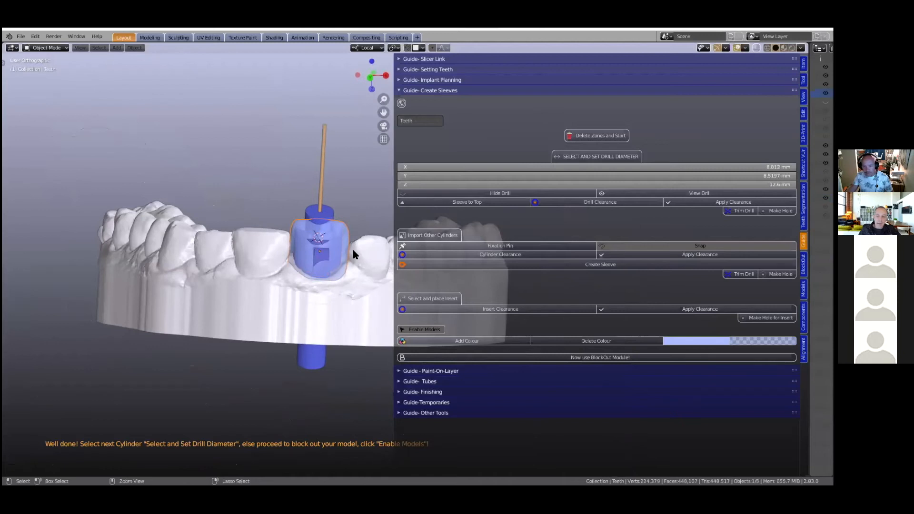
key("ctrl+z")
key("ctrl+z")
key("ctrl+z")
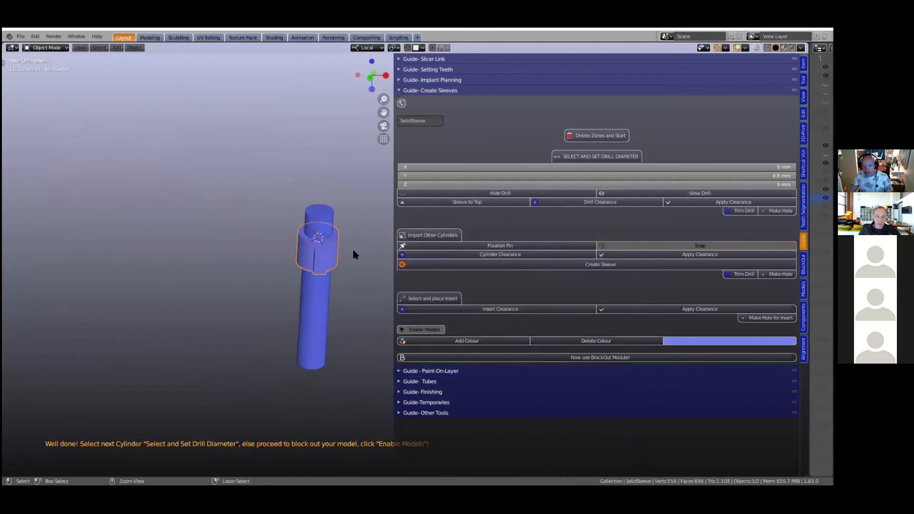
key("ctrl+z")
key("ctrl+z")
key("ctrl+z")
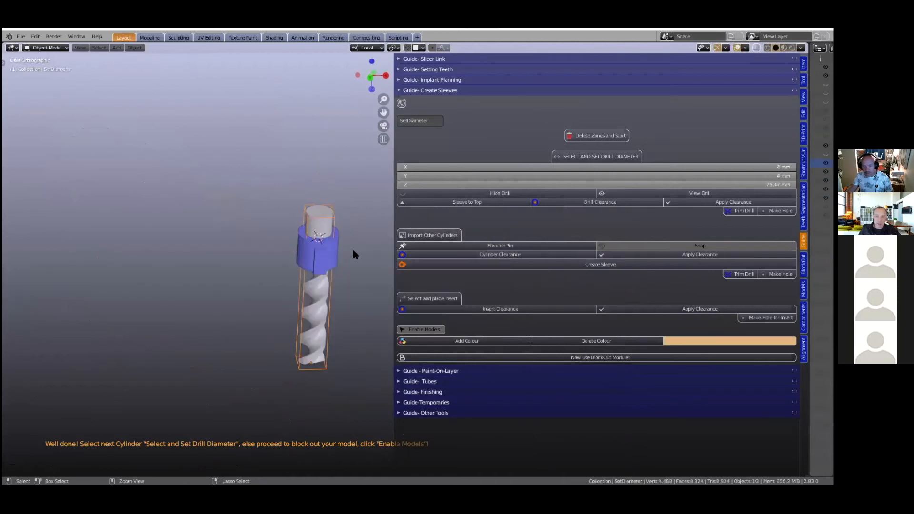
key("ctrl+z")
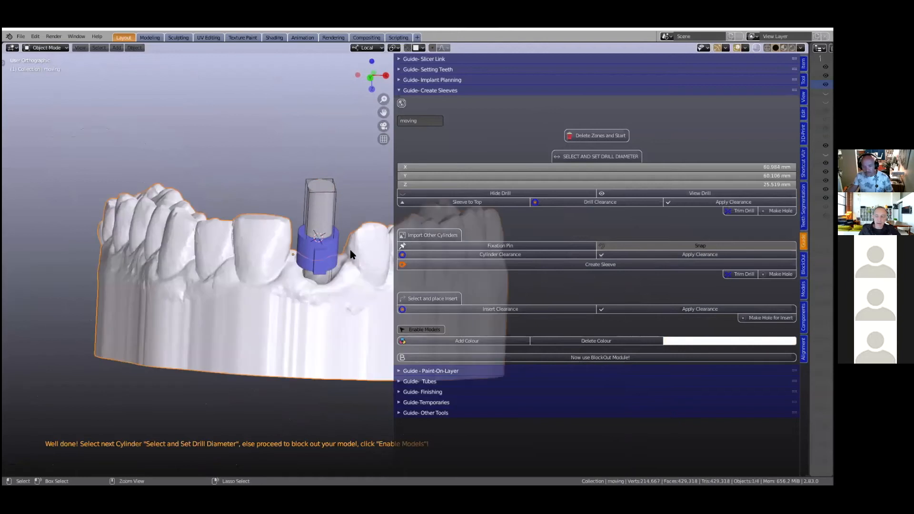
- Select the drill in the gap and apply a drill clearance of 0.1 mm
middle_click_drag(347, 252, 337, 248)
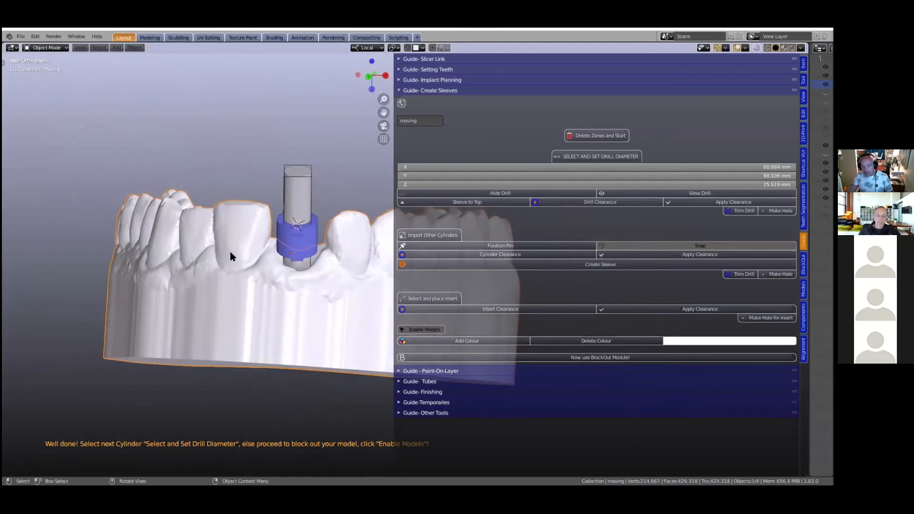
left_click(309, 207)
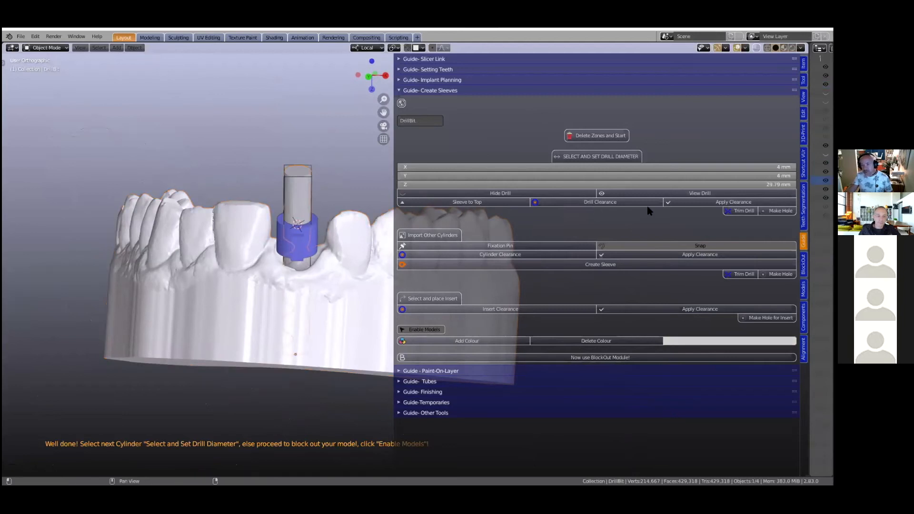
middle_click_drag(336, 216, 336, 222)
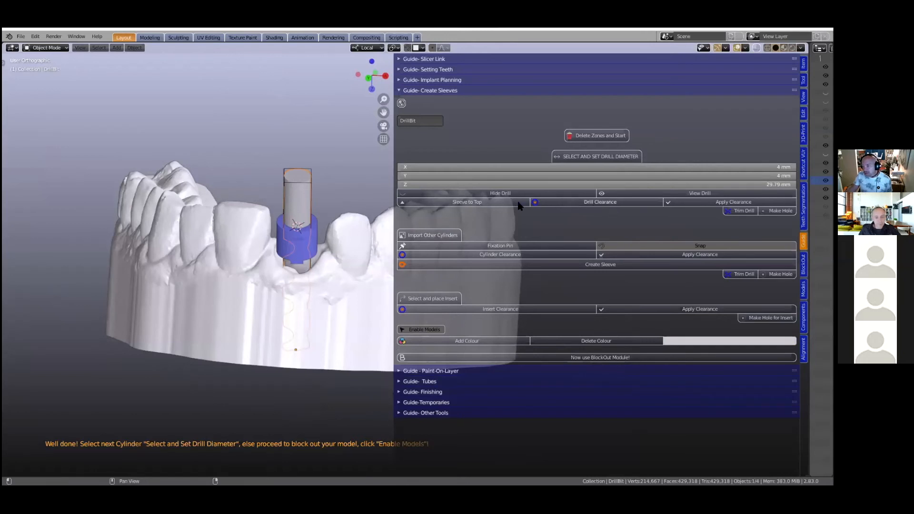
left_click(563, 203)
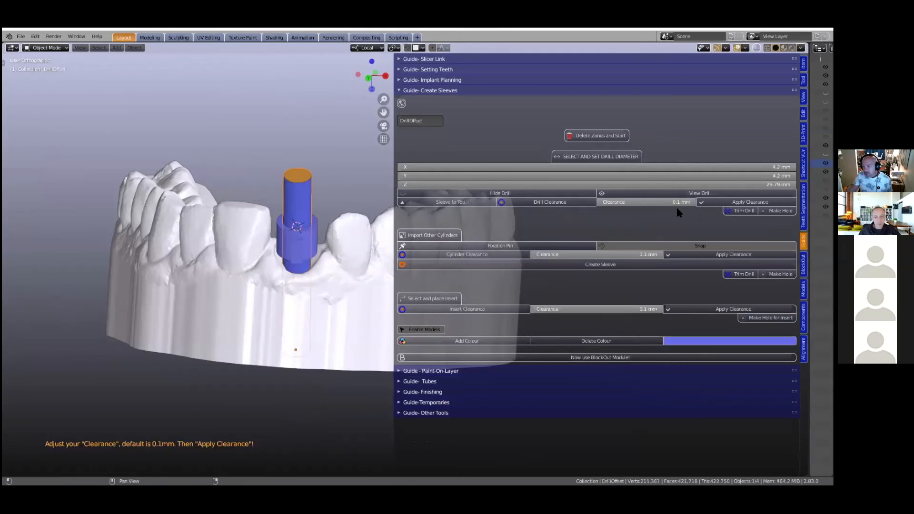
left_click(712, 203)
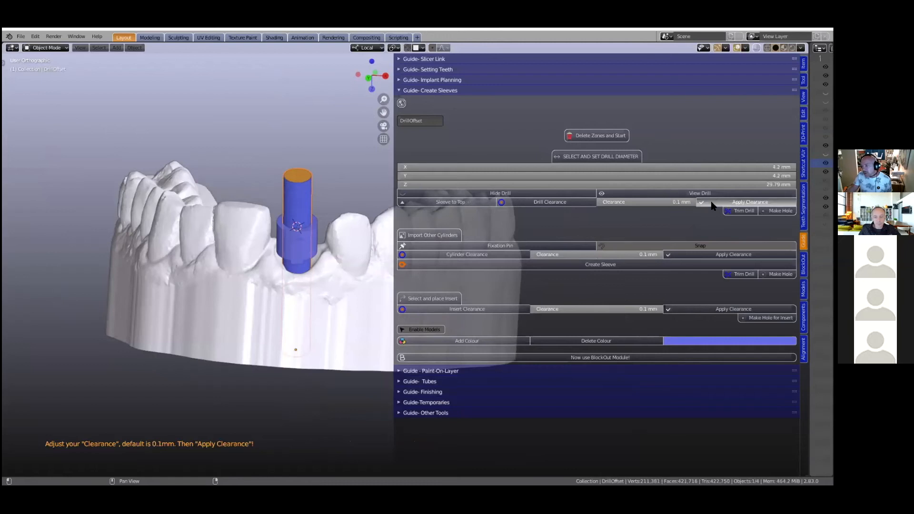
- Trim the drill and make the drill hole through the sleeve over the implant site
left_click(744, 211)
left_click(777, 211)
middle_click_drag(290, 245, 301, 268)
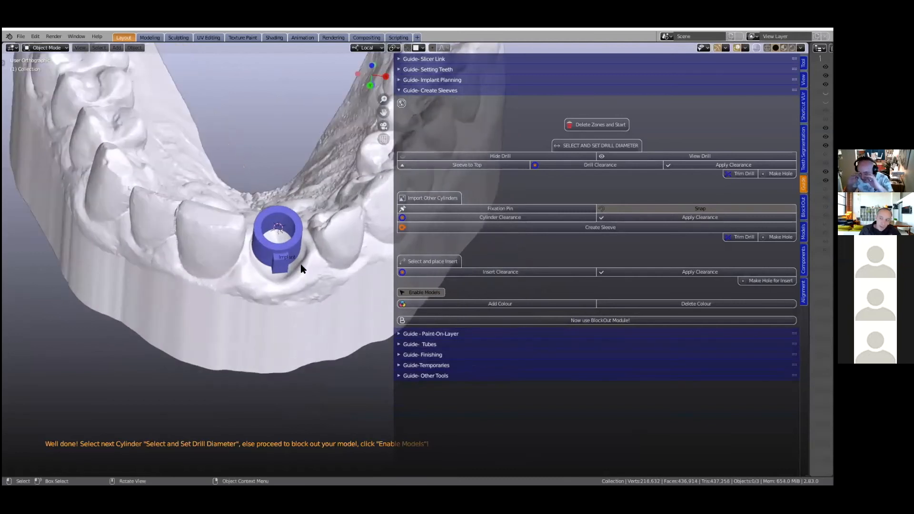
- Inspect the sleeve over the implant site from several angles and consult the workflow flowchart in Photos, returning to Blender
middle_click_drag(301, 280, 295, 264)
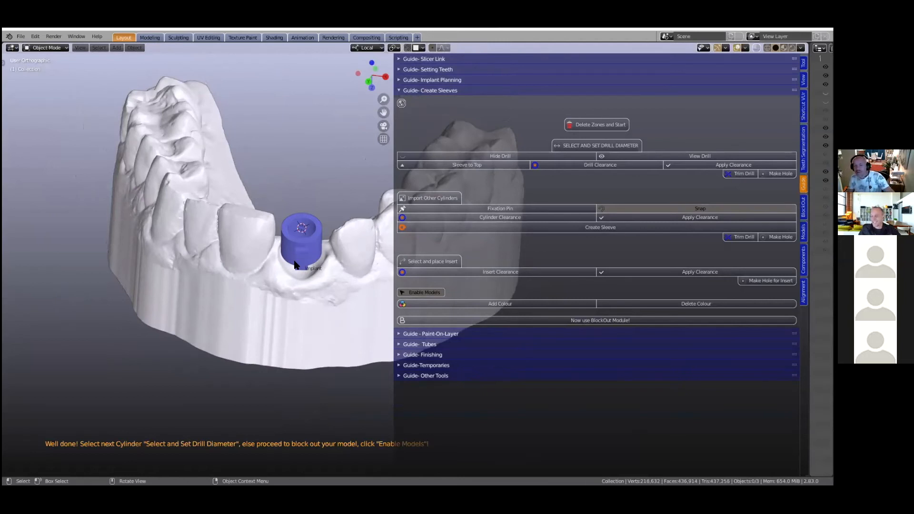
middle_click_drag(197, 284, 308, 289)
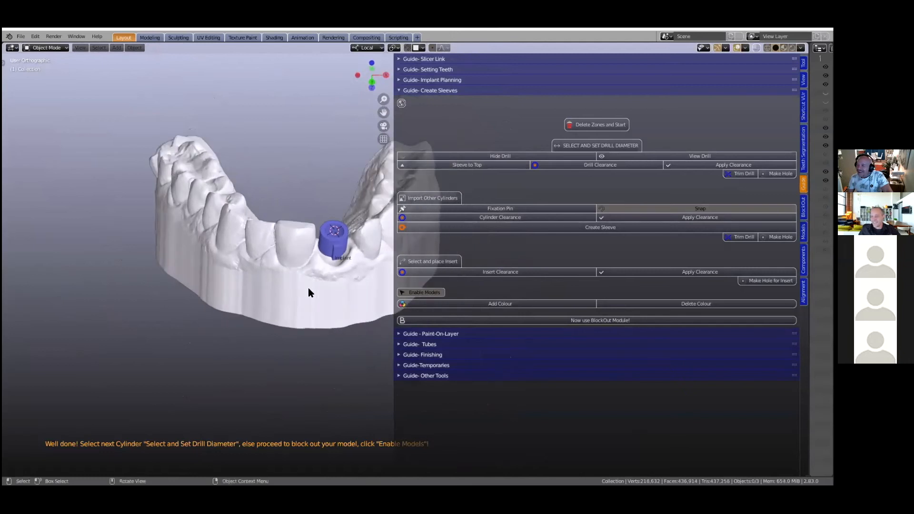
scroll(308, 289, "up", 2)
scroll(309, 288, "down", 1)
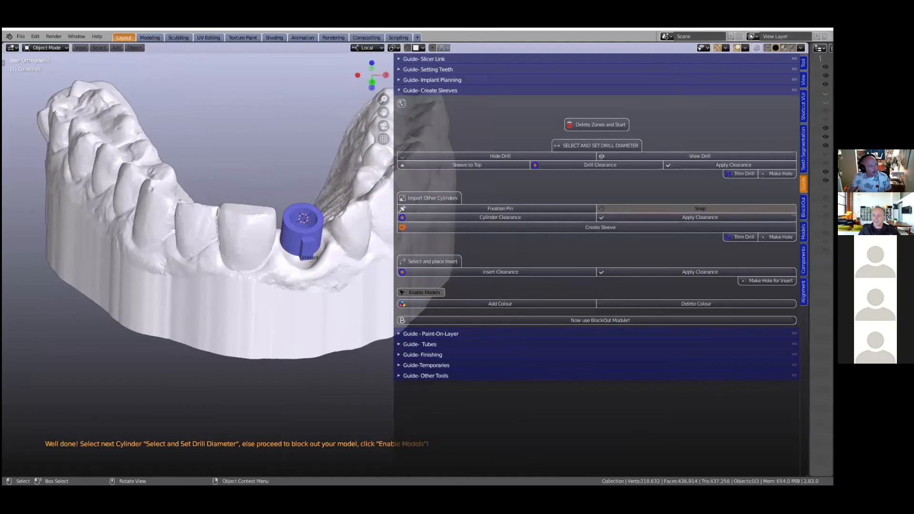
key("alt+Tab")
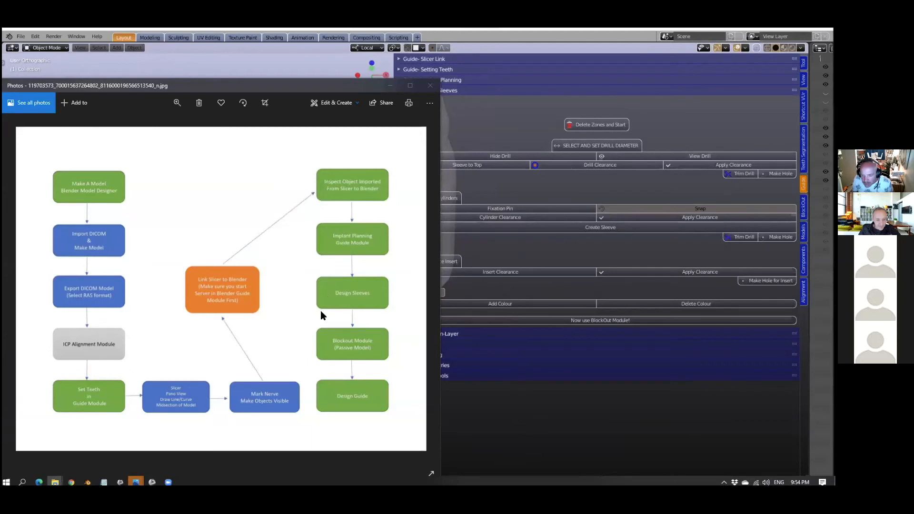
left_click(502, 401)
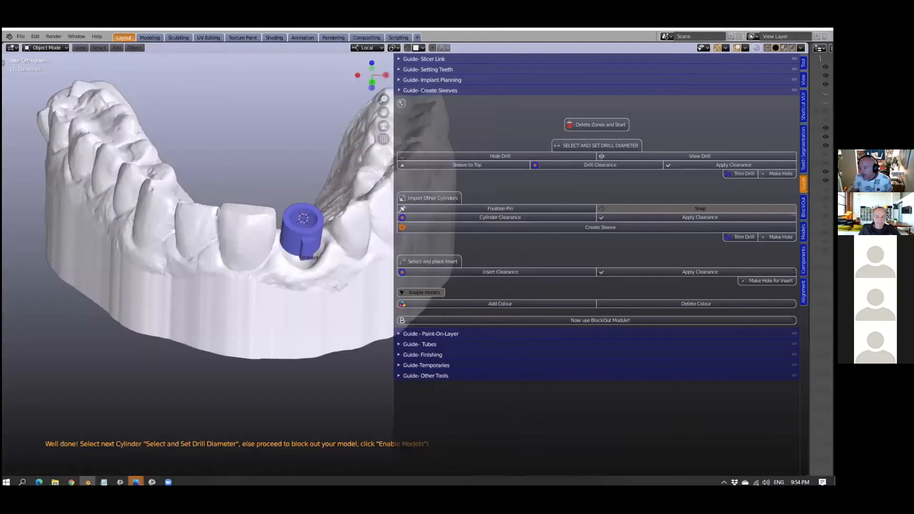
- In the BlockOut module, name the jaw model as upper and create its offset model with a 0.2 mm offset
left_click(803, 207)
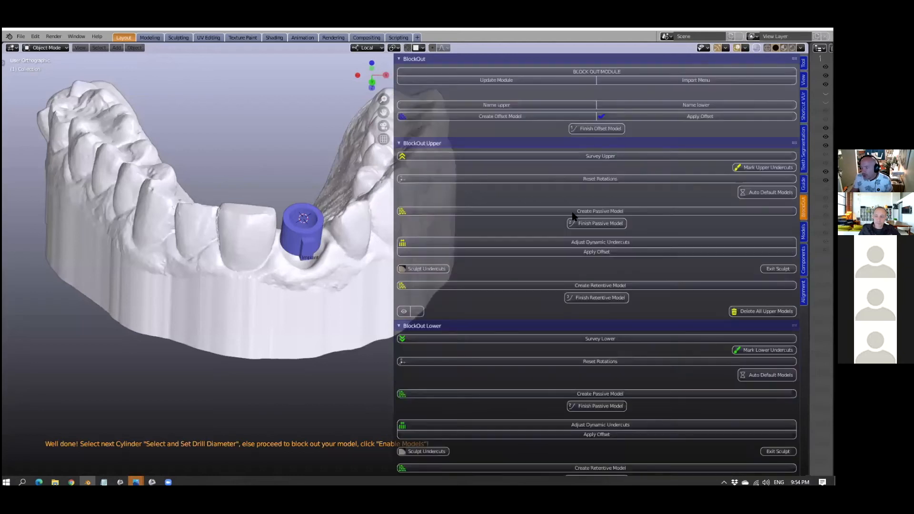
left_click_drag(394, 259, 467, 253)
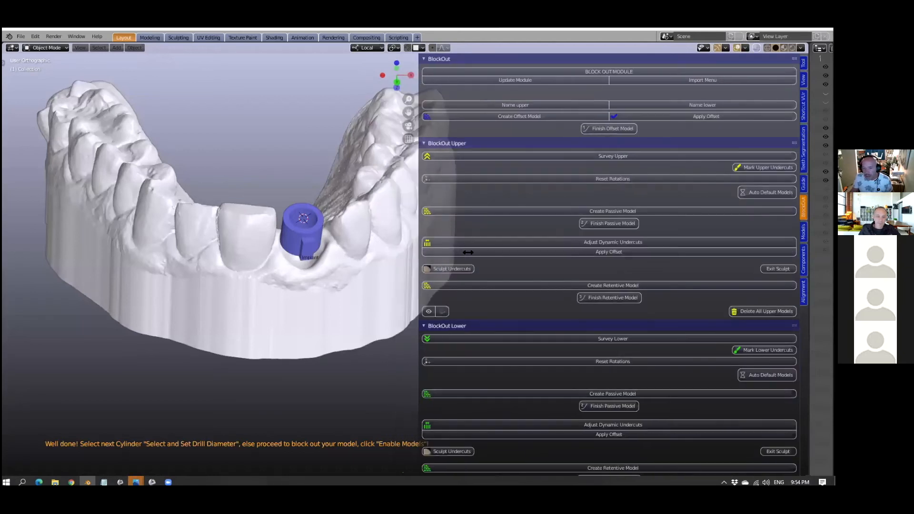
left_click(396, 266)
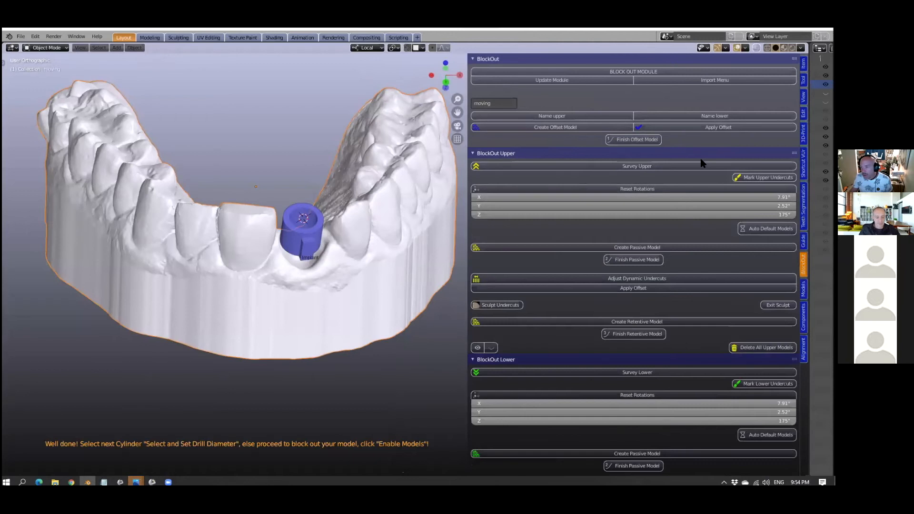
left_click(558, 116)
left_click(565, 127)
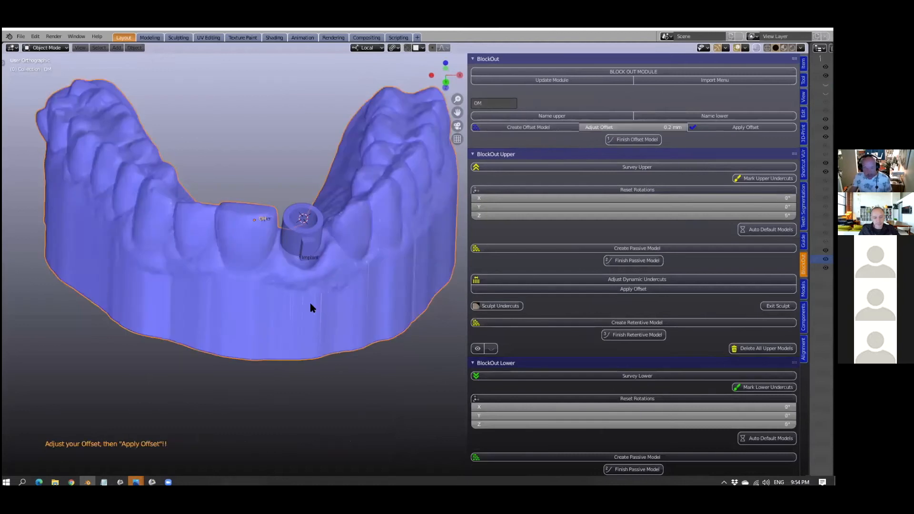
- Examine the offset model's surface close up around the sleeve and the neighbouring teeth
scroll(341, 358, "up", 2)
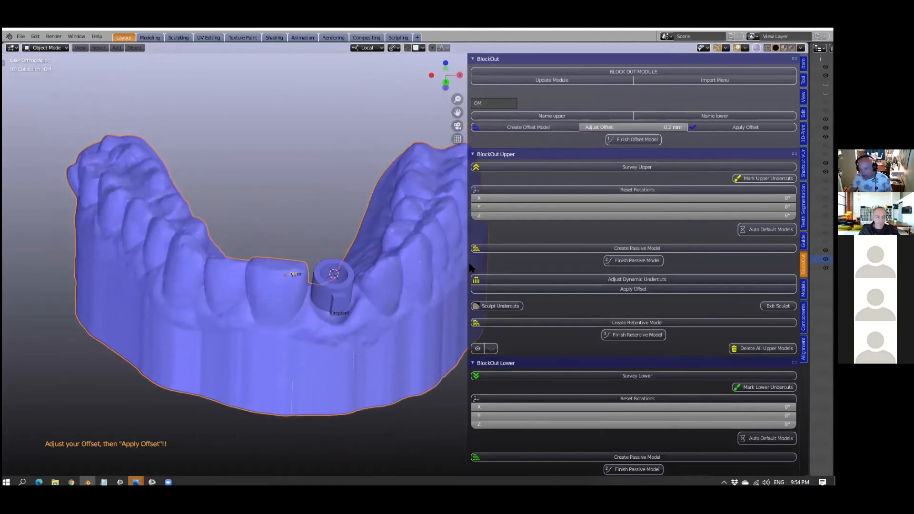
left_click_drag(546, 252, 546, 252)
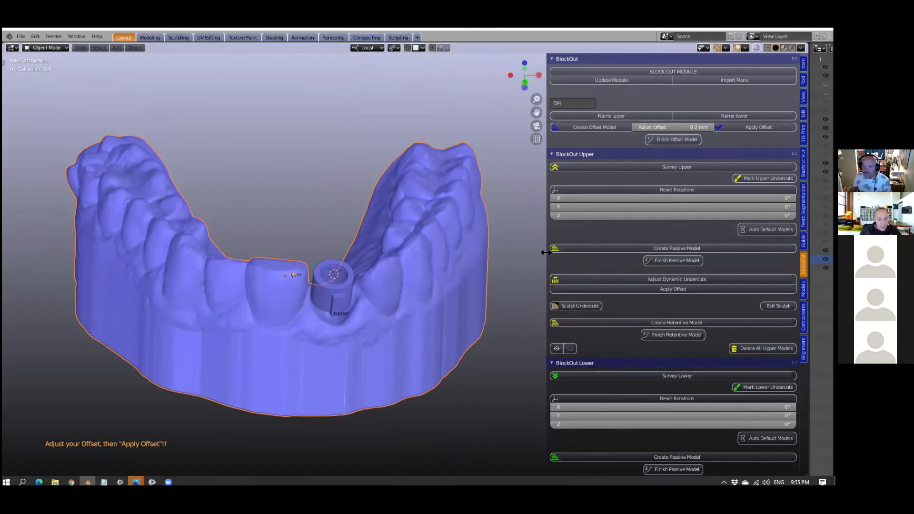
scroll(534, 269, "up", 1)
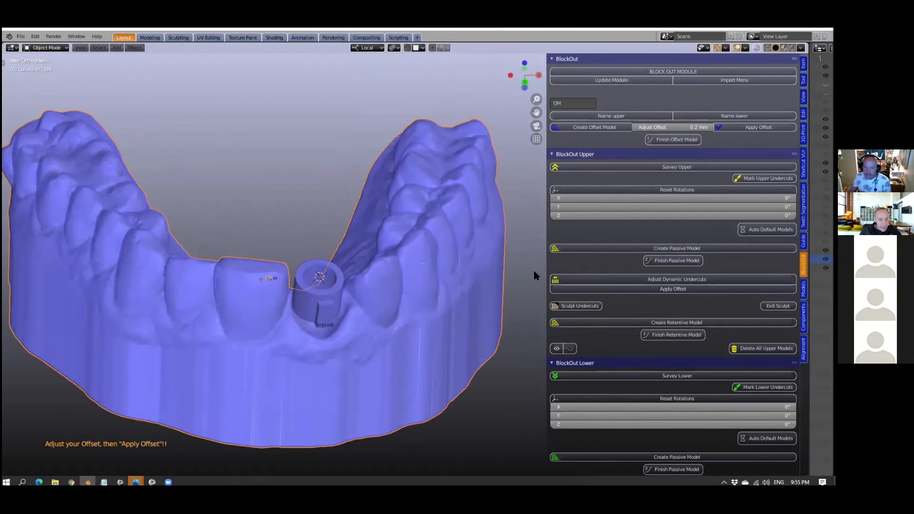
scroll(528, 265, "up", 4)
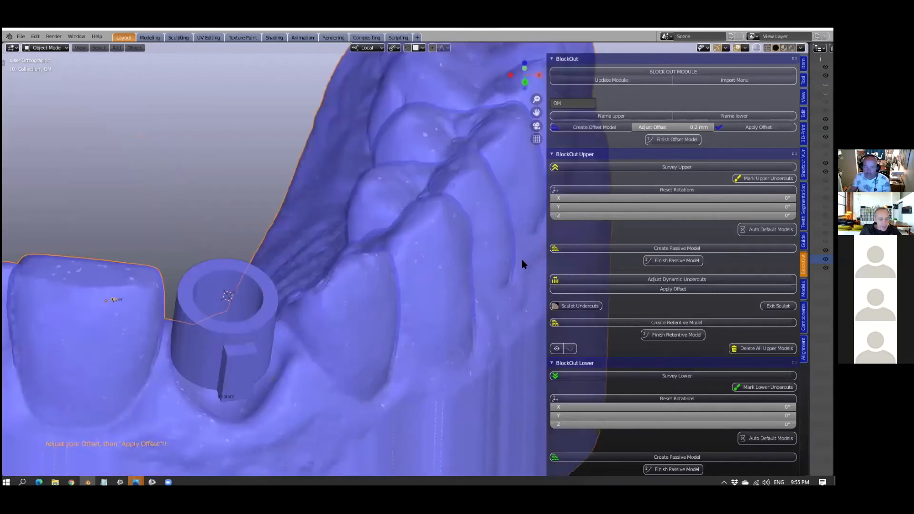
scroll(522, 259, "up", 3)
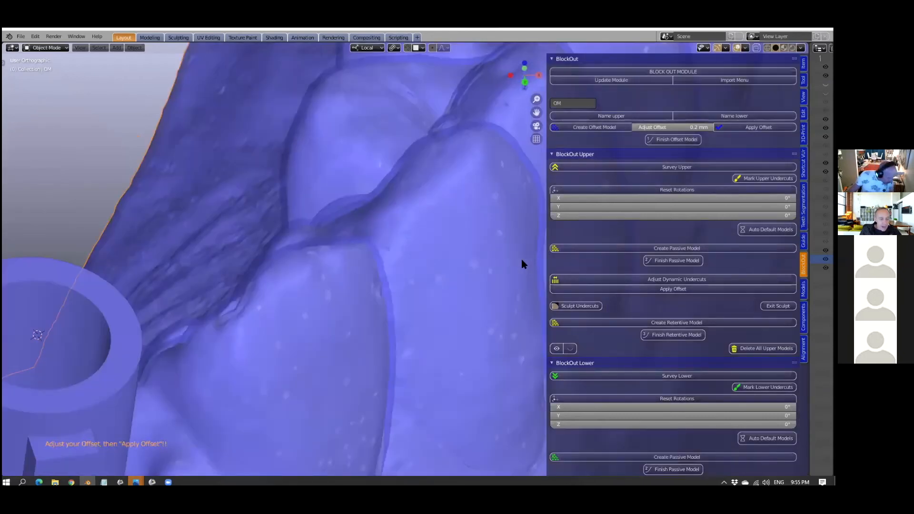
middle_click_drag(461, 262, 453, 262)
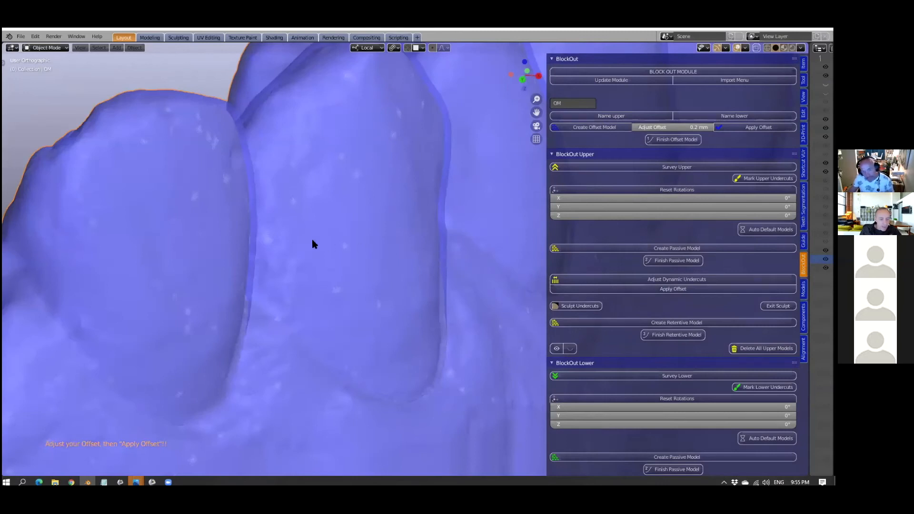
middle_click_drag(322, 240, 320, 233)
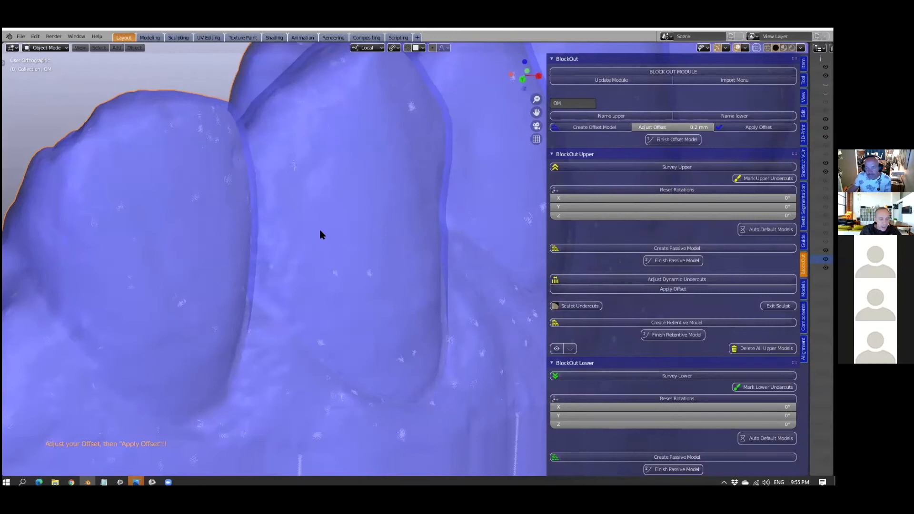
scroll(319, 233, "up", 2)
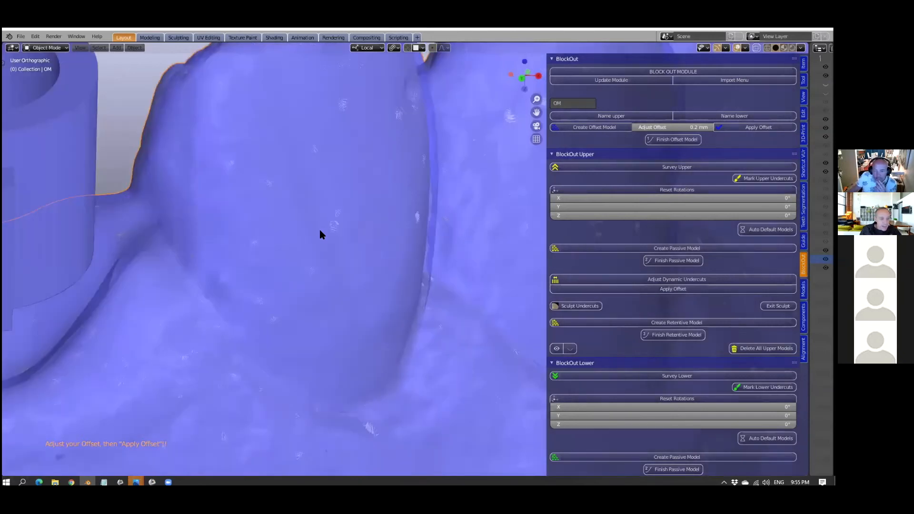
scroll(320, 233, "down", 2)
scroll(319, 230, "down", 2)
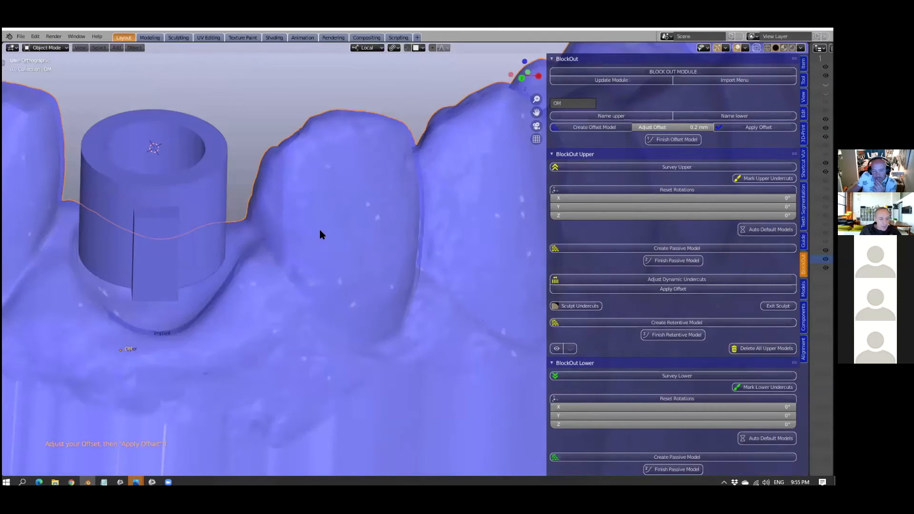
scroll(320, 233, "down", 1)
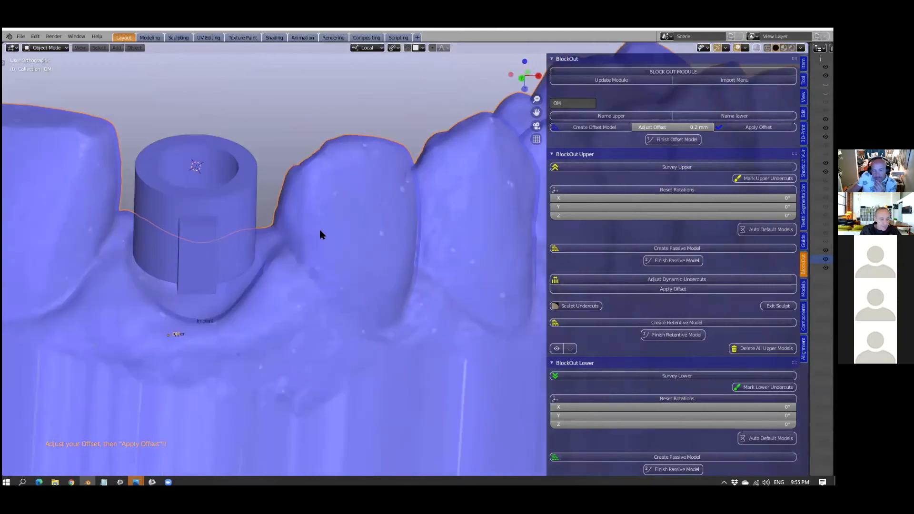
scroll(320, 234, "down", 2)
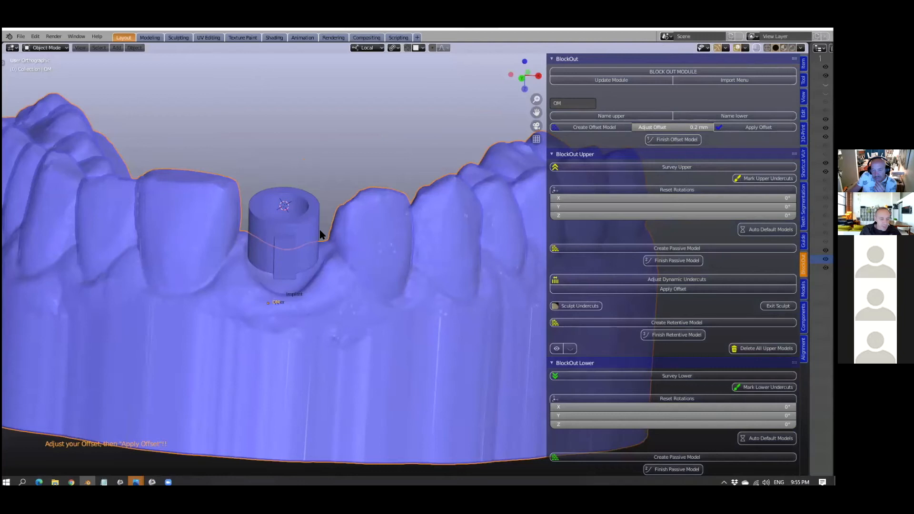
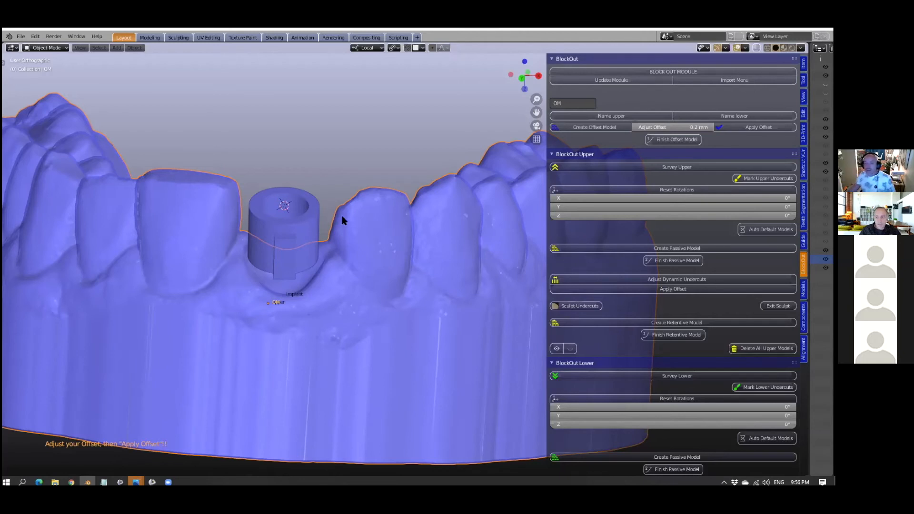
- Apply the offset to the jaw model and finish the offset model with a 0.2 mm voxel size
scroll(342, 220, "down", 2)
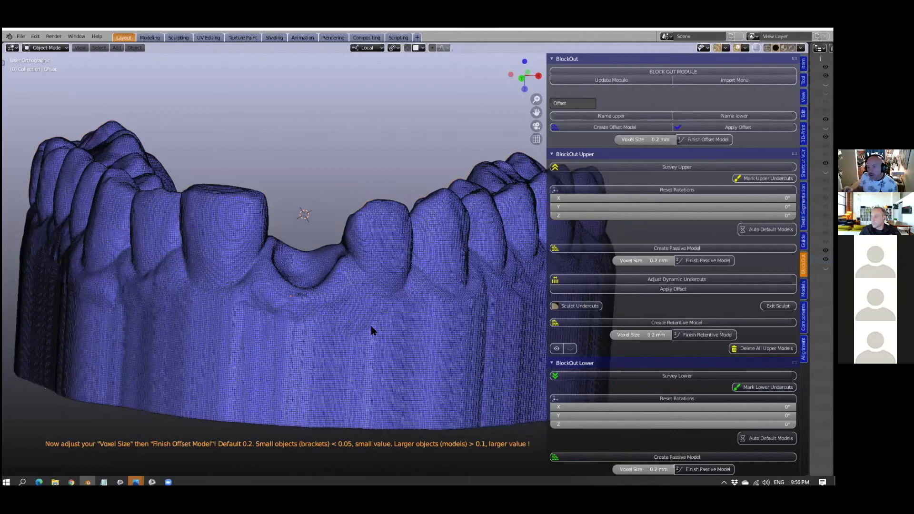
middle_click_drag(371, 326, 373, 335)
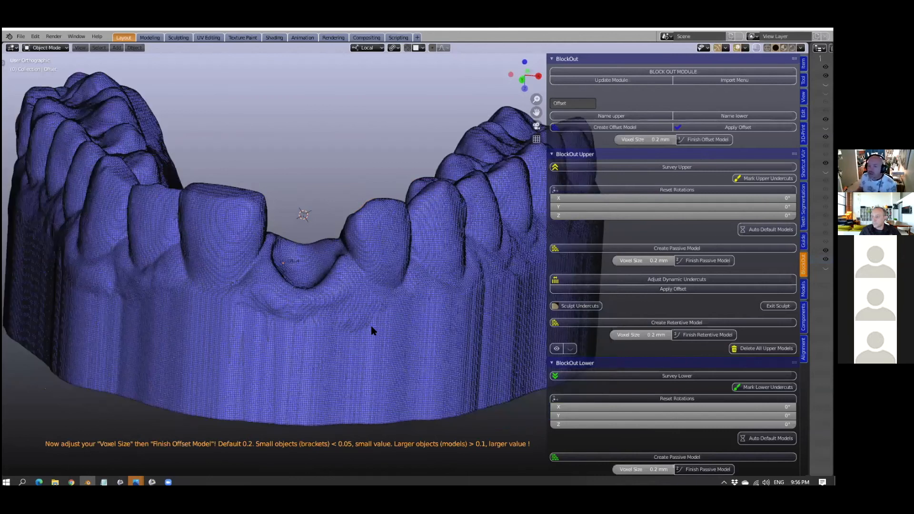
middle_click_drag(371, 330, 373, 334)
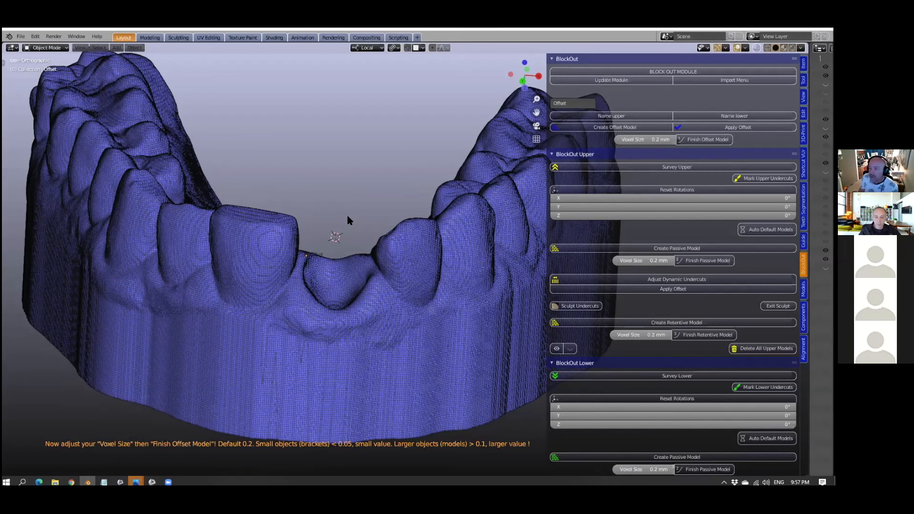
left_click(700, 140)
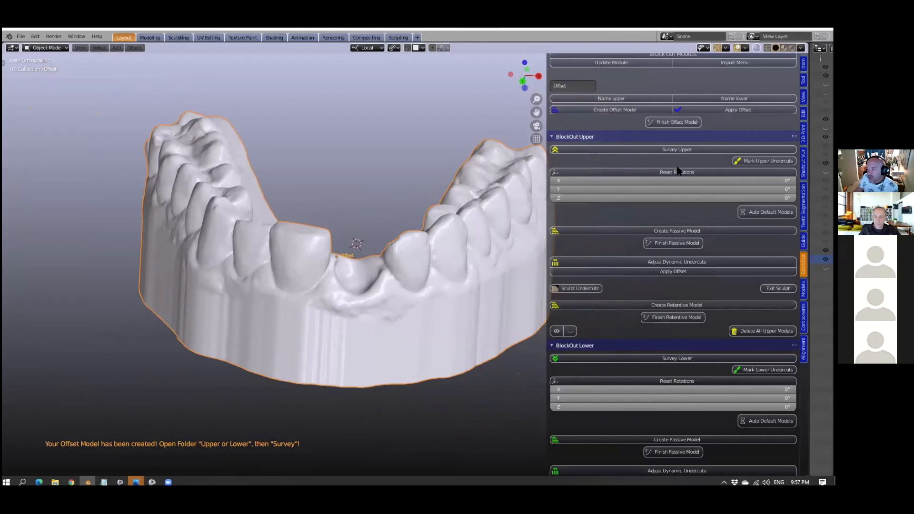
- Survey the upper model, tilting it to a path of insertion of about X 18.5° and Y -1.41°, and mark the upper undercuts
left_click(672, 150)
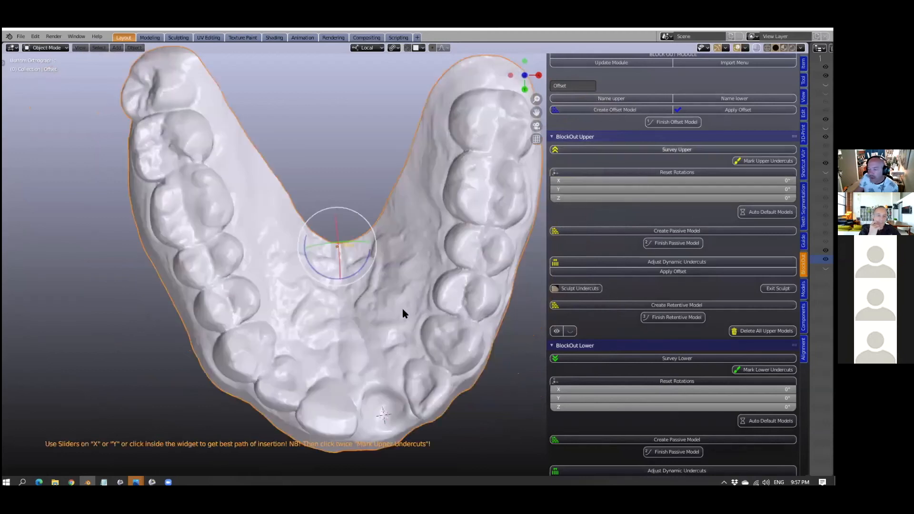
left_click_drag(367, 261, 372, 243)
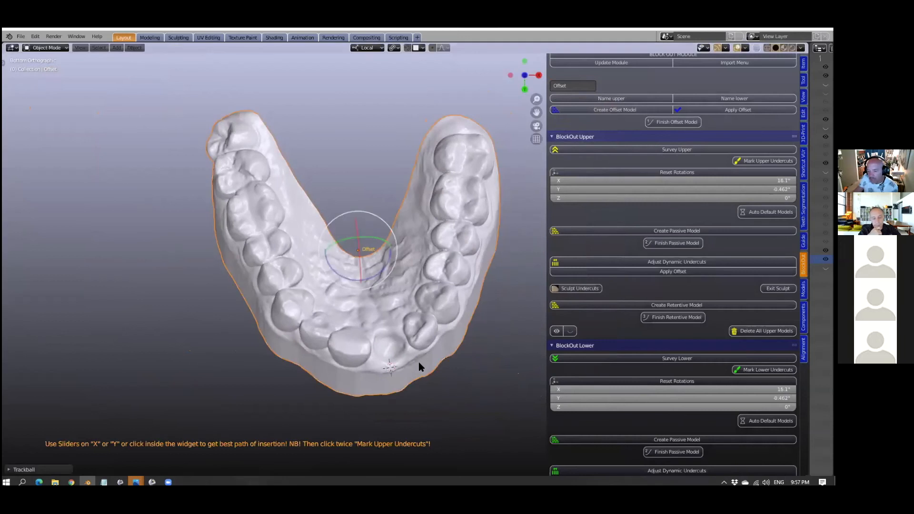
scroll(403, 380, "up", 1)
scroll(404, 379, "up", 2)
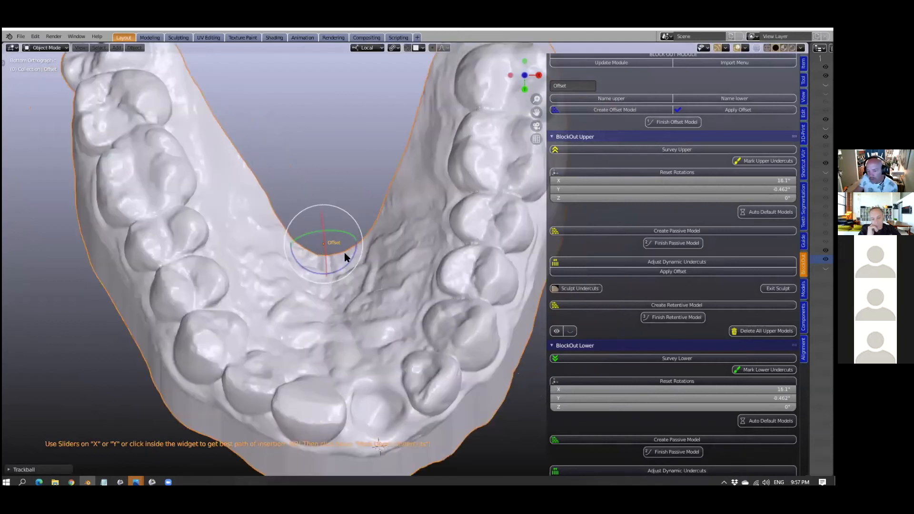
left_click_drag(341, 251, 356, 295)
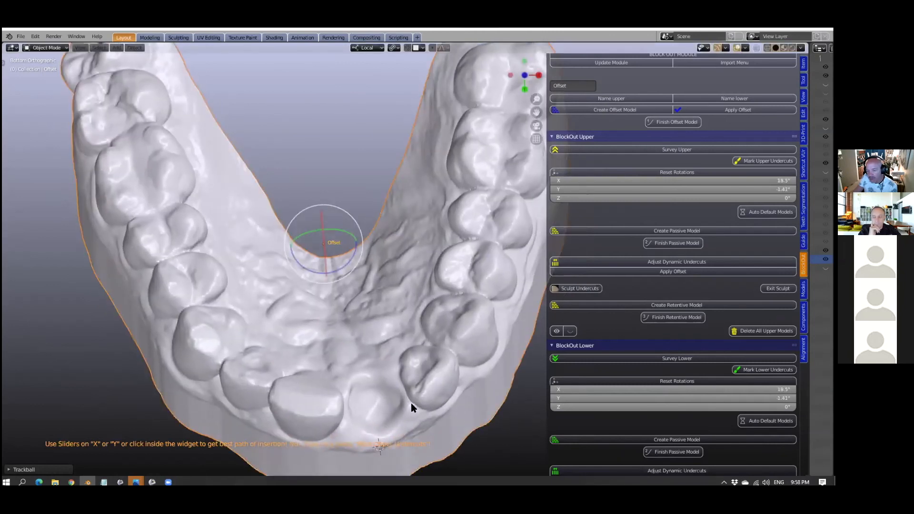
scroll(365, 344, "down", 2)
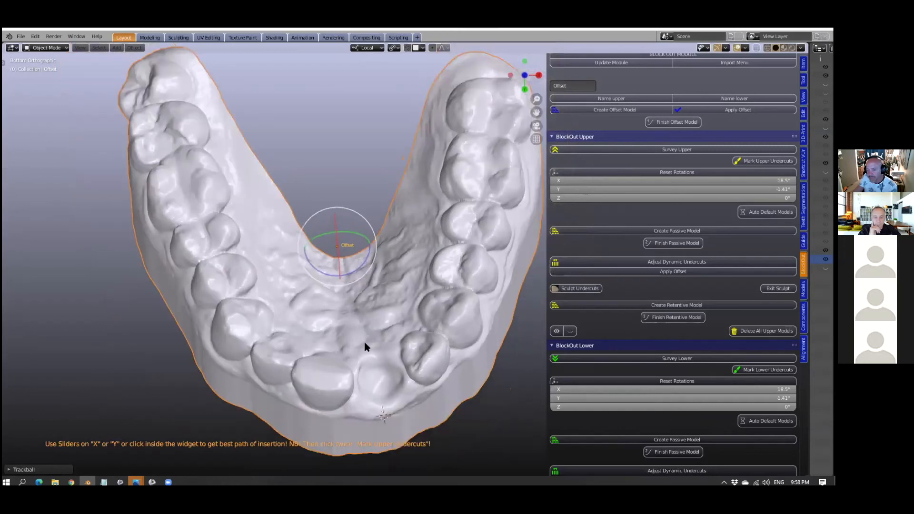
scroll(365, 342, "down", 2)
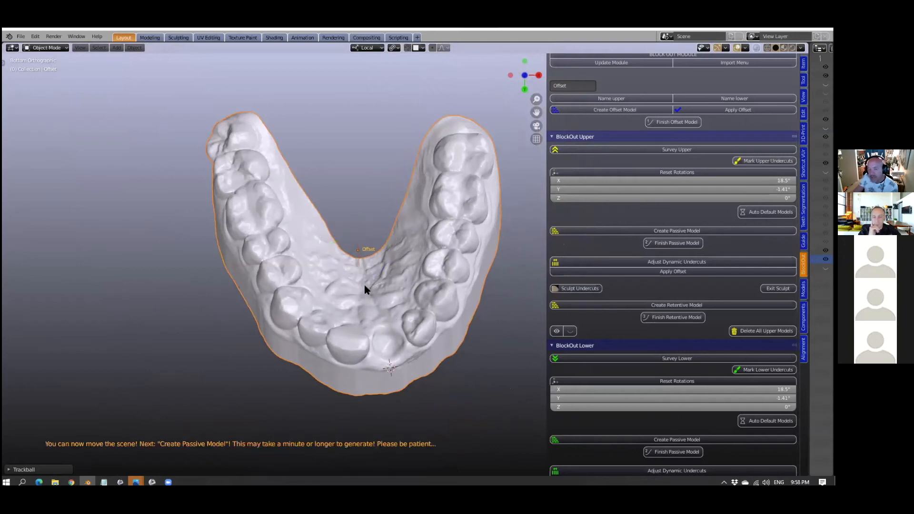
- Check the marked undercuts around the arch and create the upper passive model
middle_click_drag(430, 364, 262, 368)
middle_click_drag(216, 349, 313, 373)
scroll(240, 355, "up", 4)
scroll(319, 366, "down", 5)
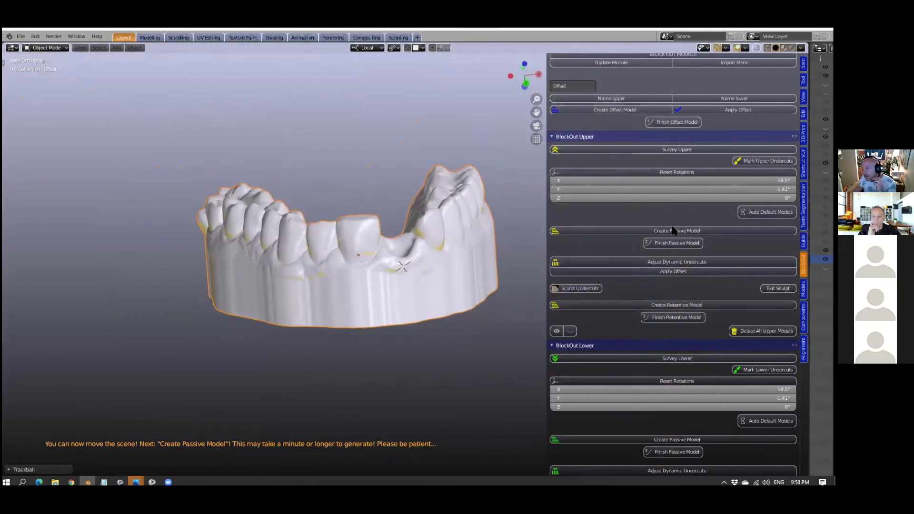
left_click(692, 232)
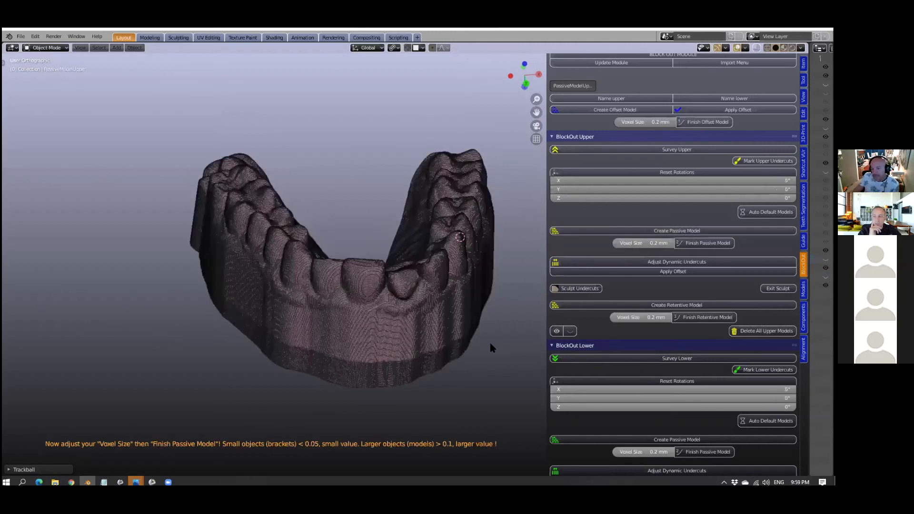
- Set the upper passive model's voxel size to 0.3 mm
scroll(490, 345, "up", 2)
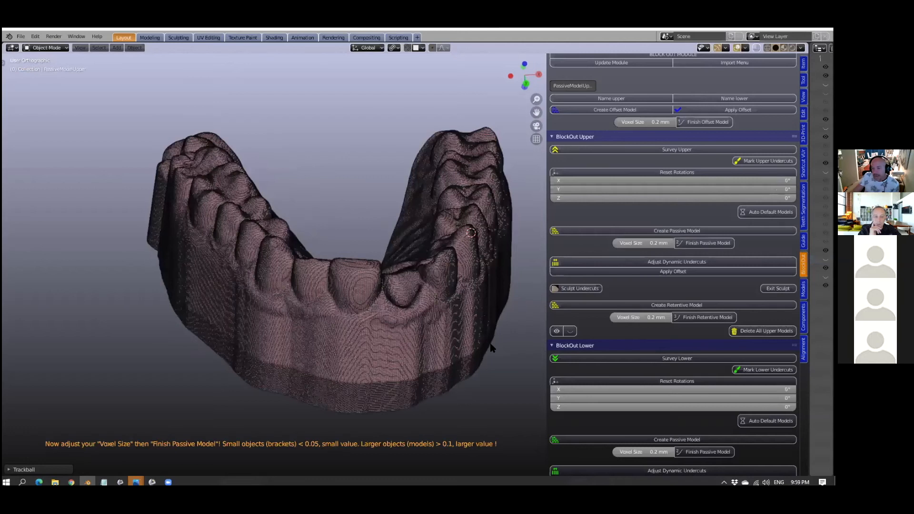
scroll(408, 319, "up", 2)
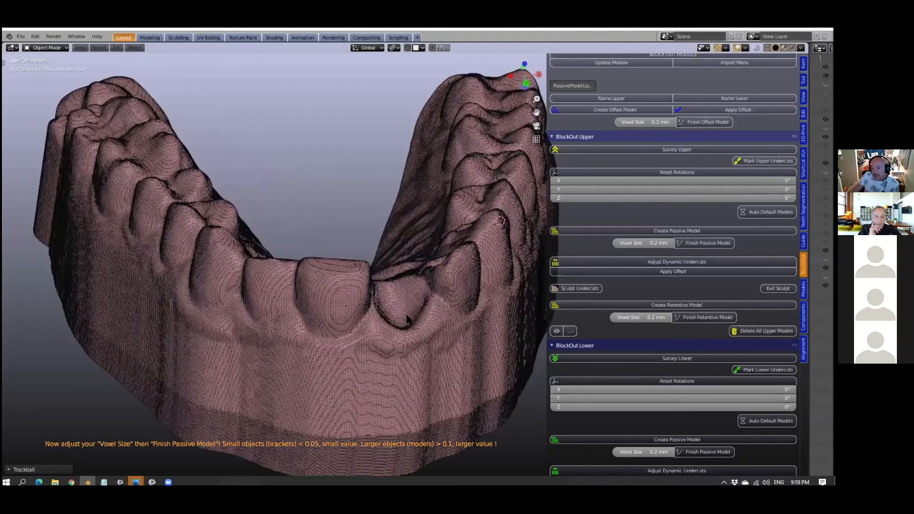
scroll(428, 322, "down", 2)
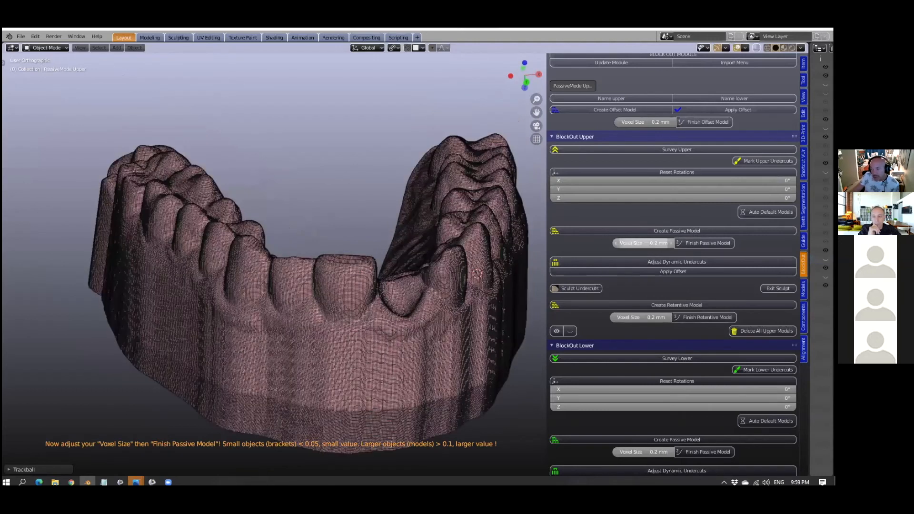
left_click(647, 243)
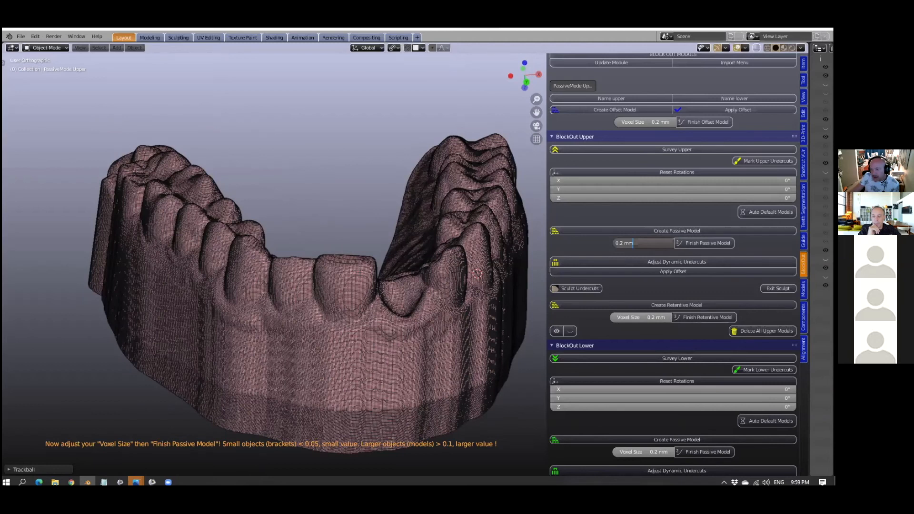
key("Return")
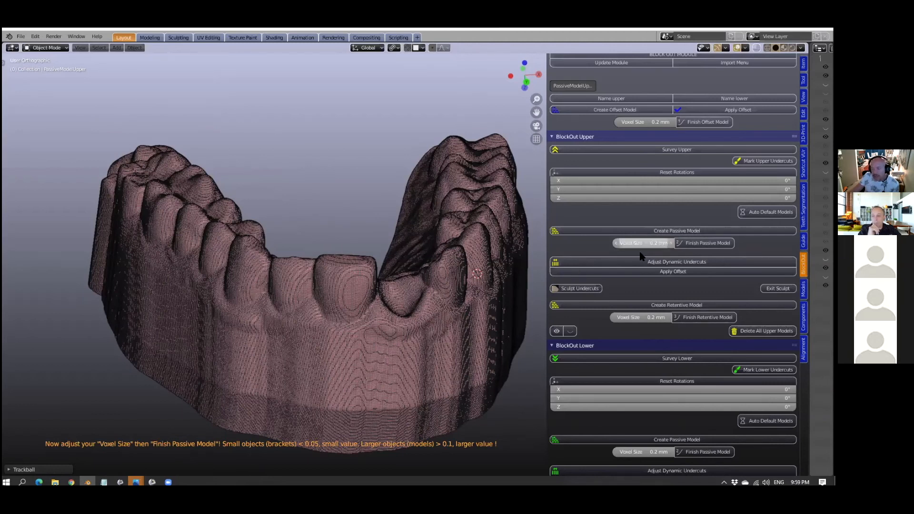
left_click(649, 244)
type("0.3")
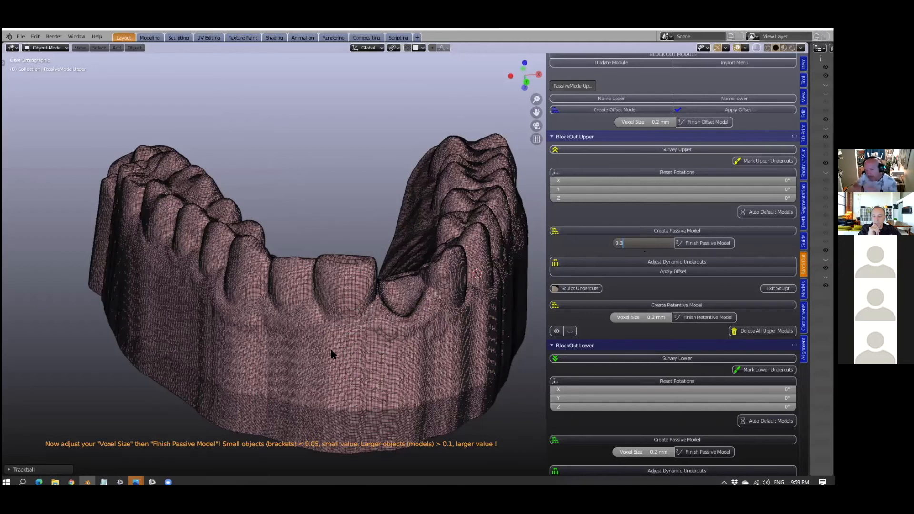
key("Return")
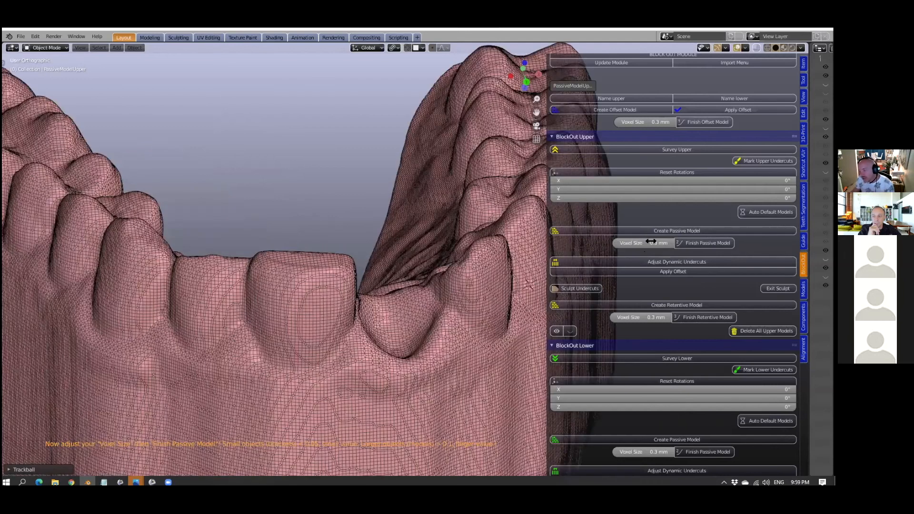
- Set the upper passive model's voxel size to 0.1 mm
left_click(649, 242)
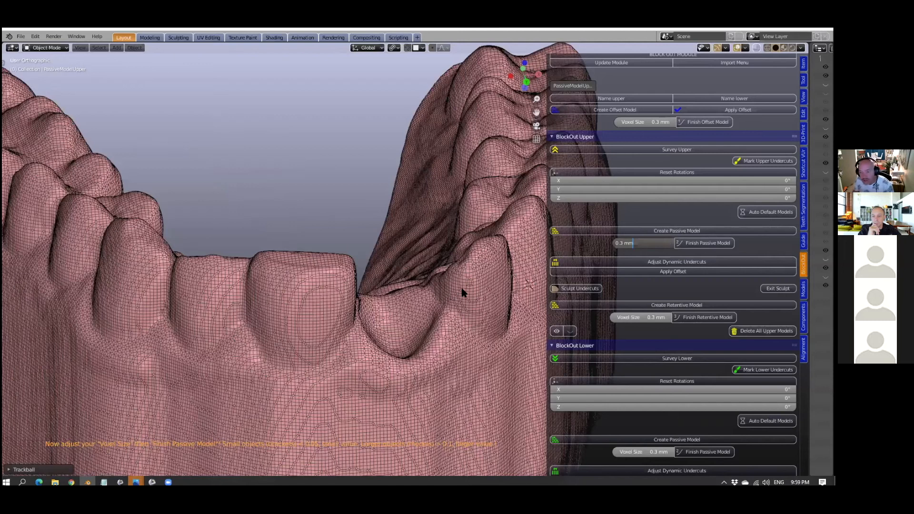
type("0.1")
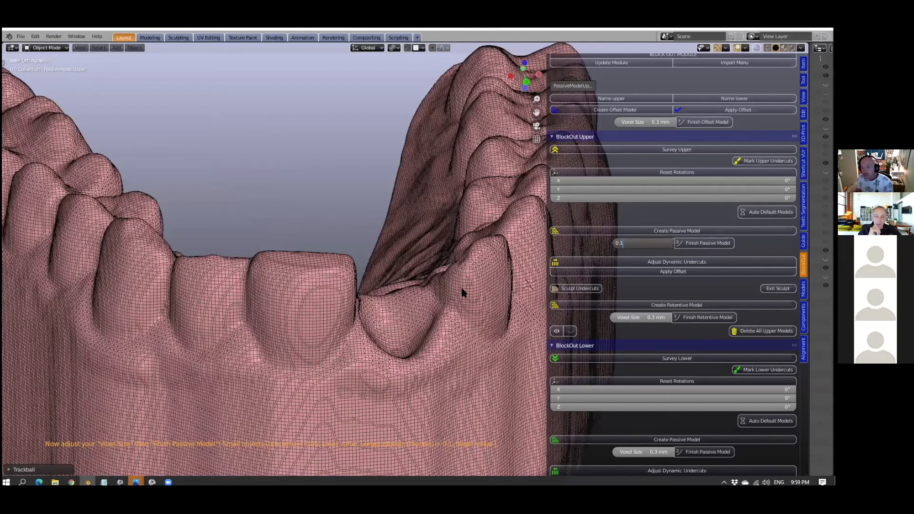
key("Return")
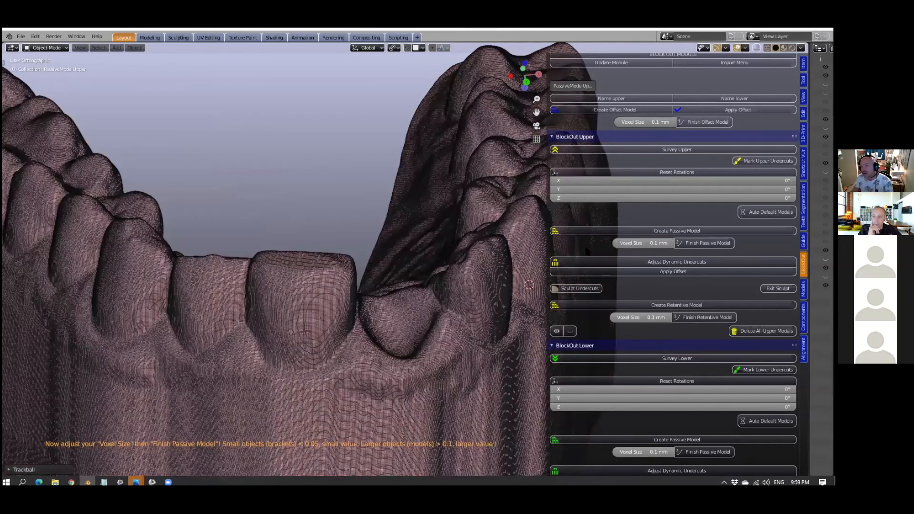
- Set the upper passive model's voxel size to 0.2 mm and finish the passive model
left_click(639, 243)
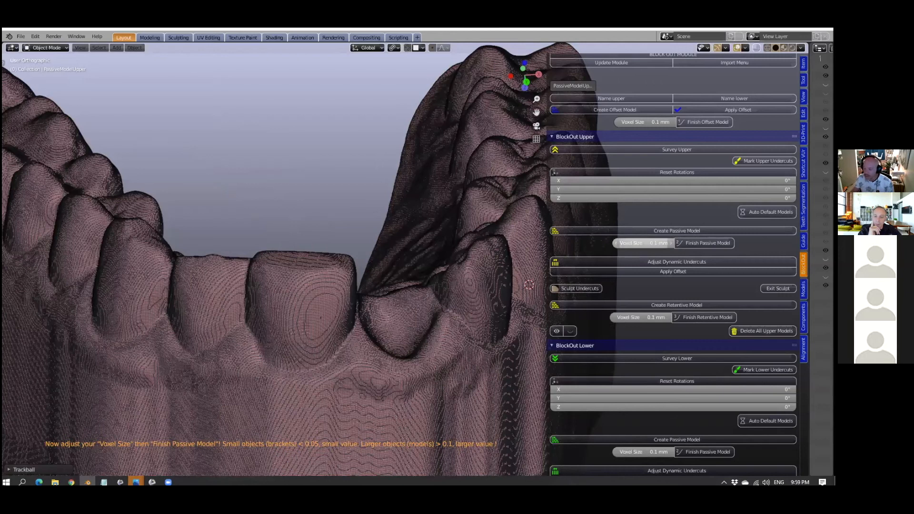
type("0")
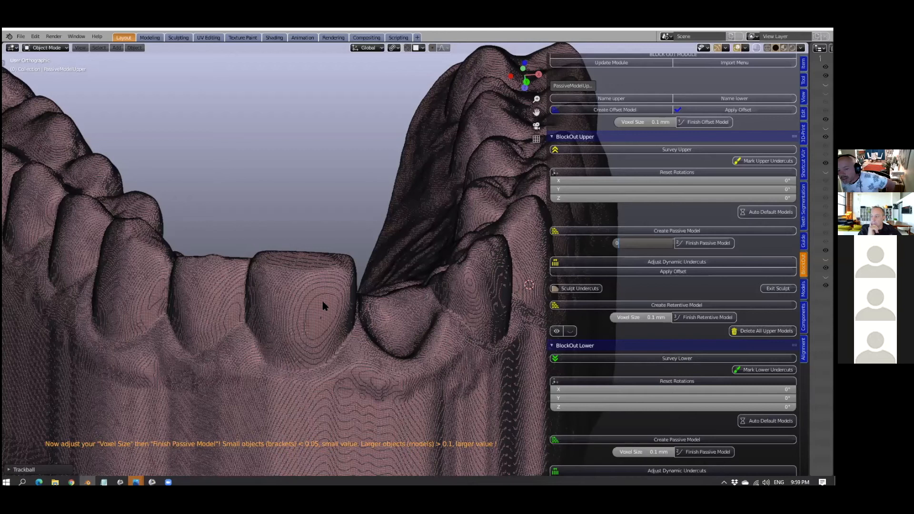
type(".2")
key("Return")
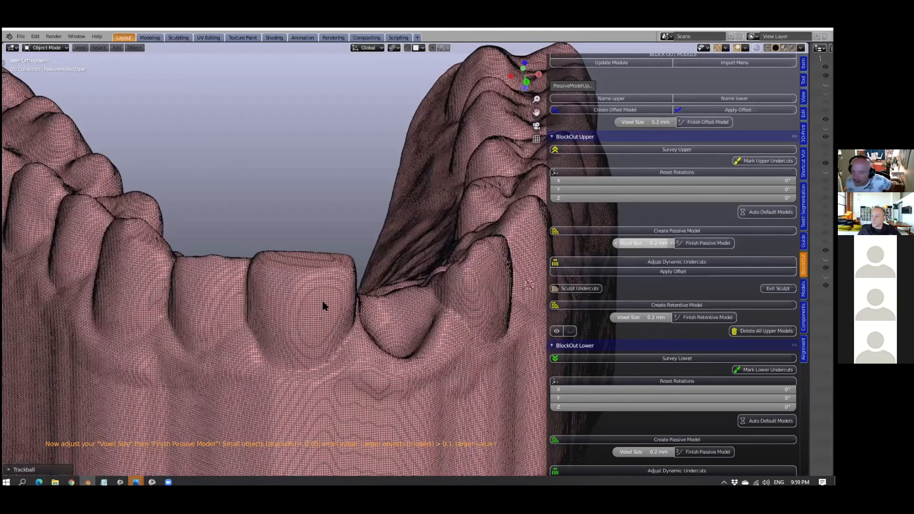
scroll(405, 284, "down", 2)
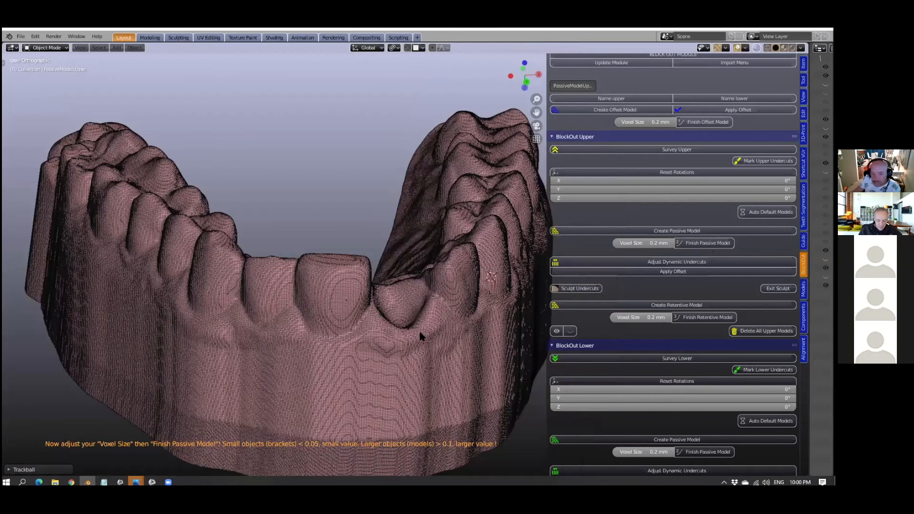
scroll(420, 336, "up", 2)
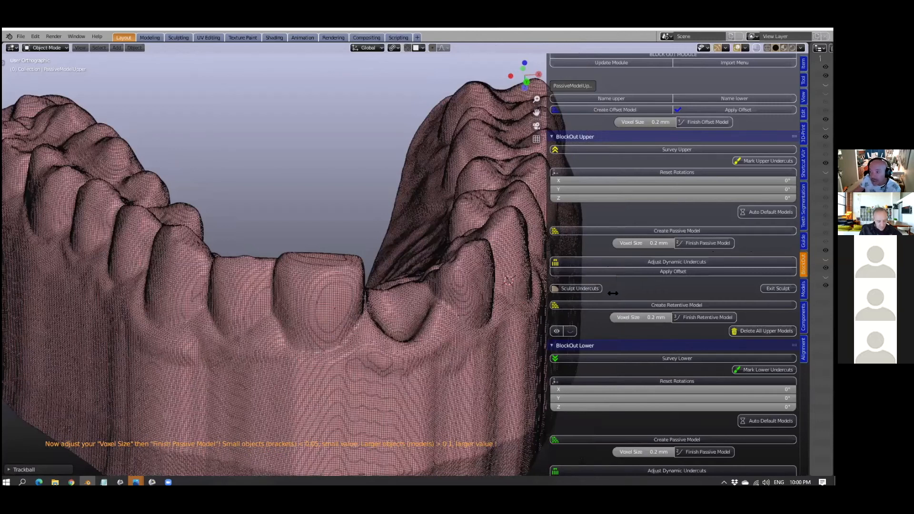
left_click(704, 244)
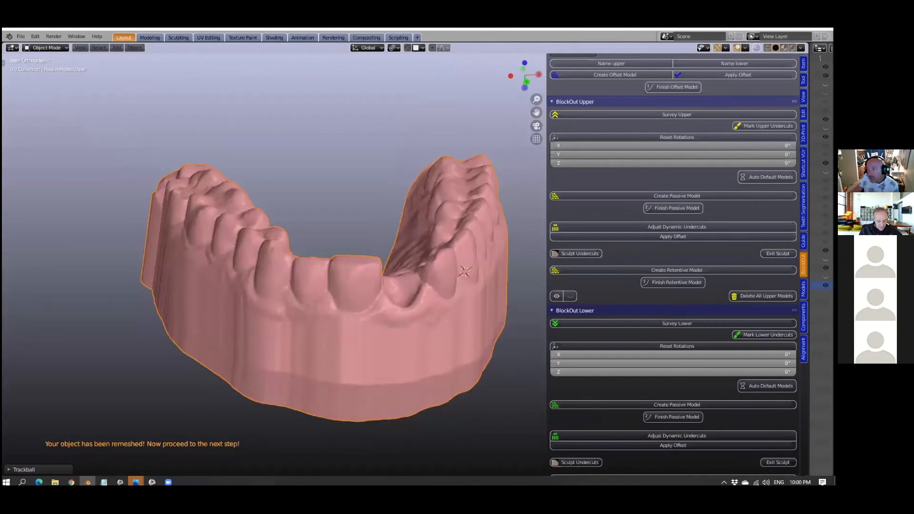
- Widen the Outliner and turn on its selectable and disable-in-viewports restriction toggles
left_click_drag(810, 137, 612, 137)
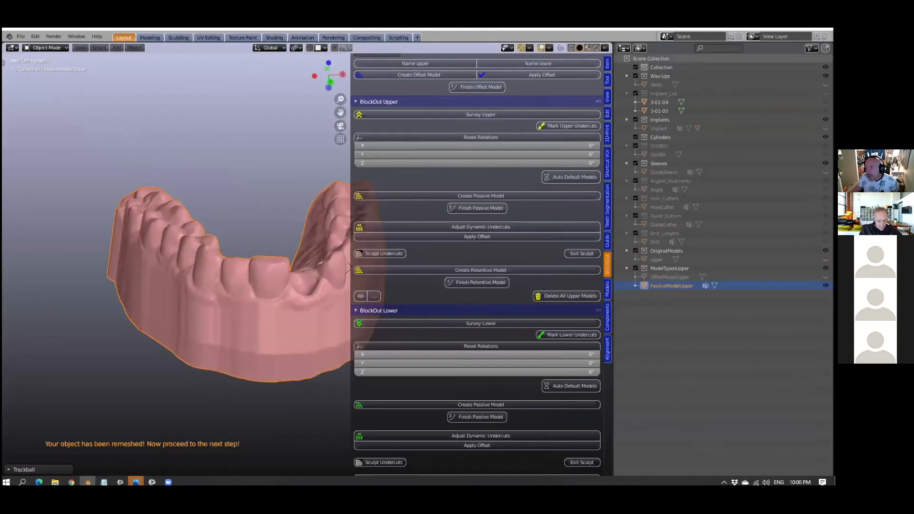
left_click(810, 48)
left_click(749, 76)
left_click(767, 77)
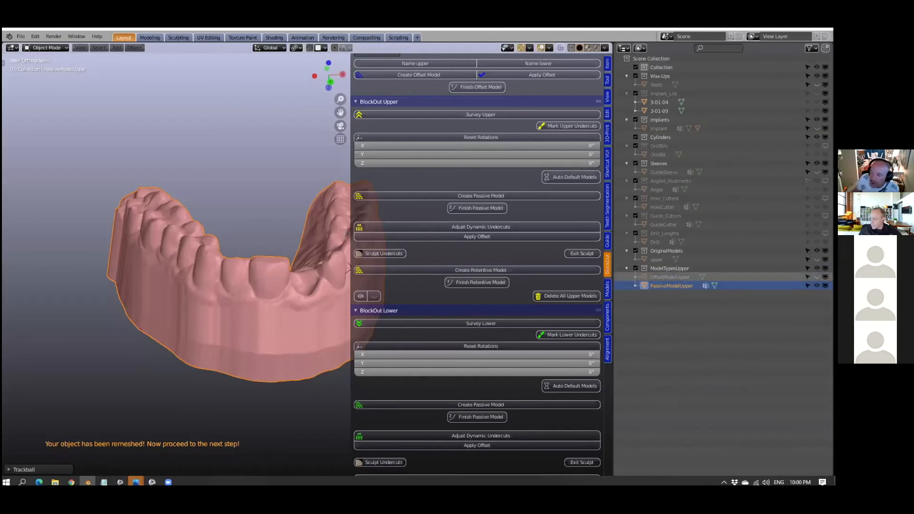
- Unhide OffsetModelUpper to compare it with the passive model, and delete it from the ModelTypesUpper collection
left_click(816, 277)
left_click(817, 277)
left_click(816, 277)
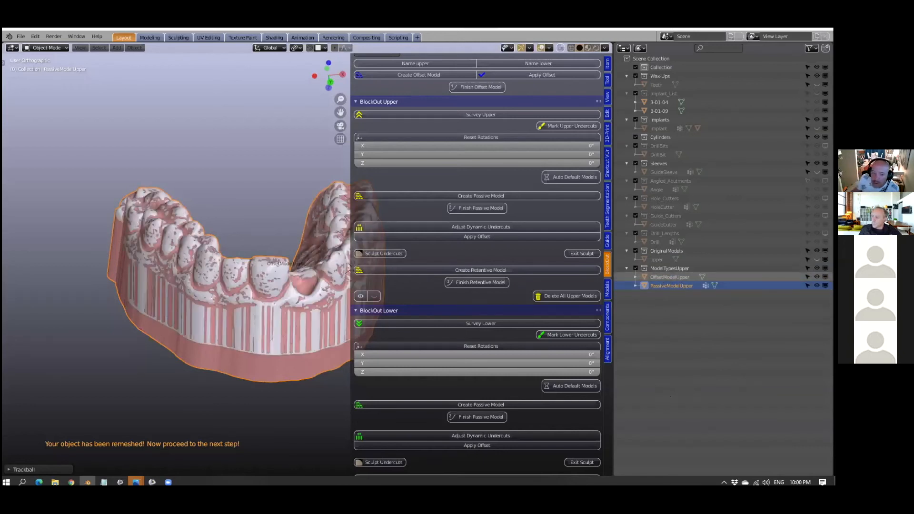
right_click(673, 280)
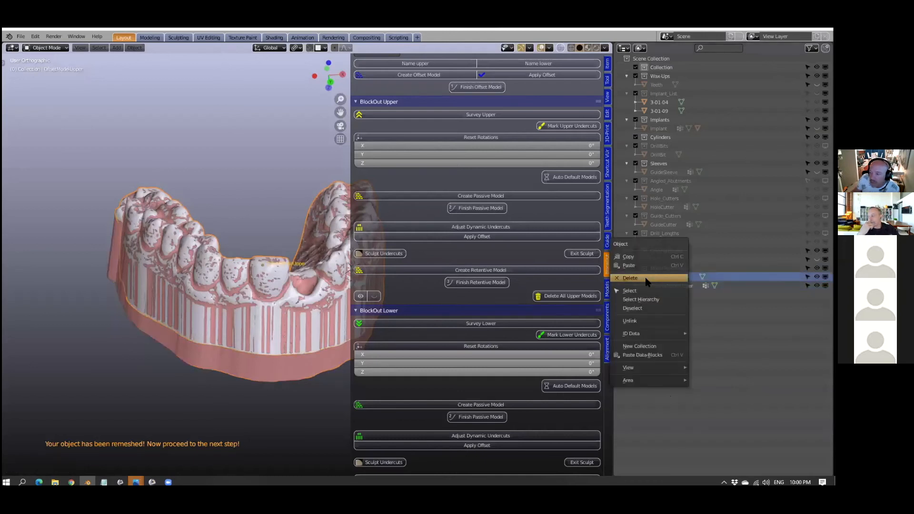
left_click(667, 281)
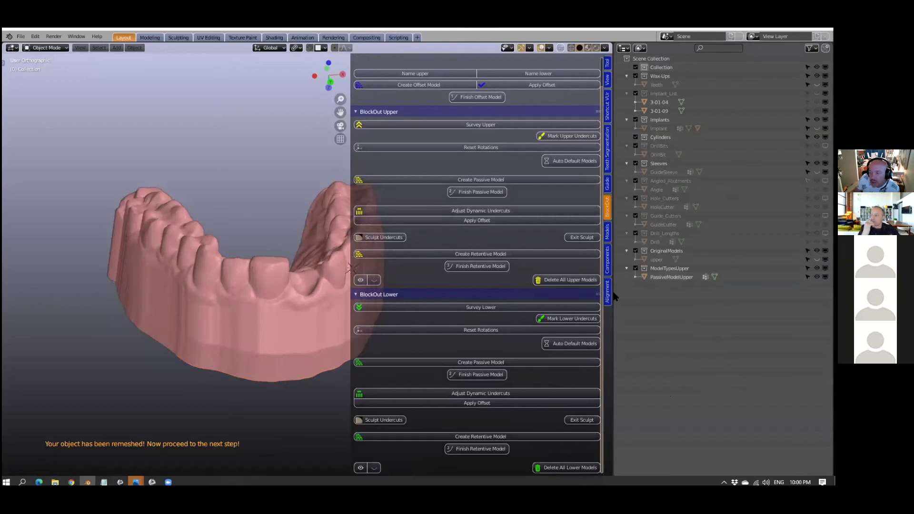
- Narrow the Outliner to enlarge the 3D view and check the finished passive model from another angle
left_click_drag(616, 294, 709, 316)
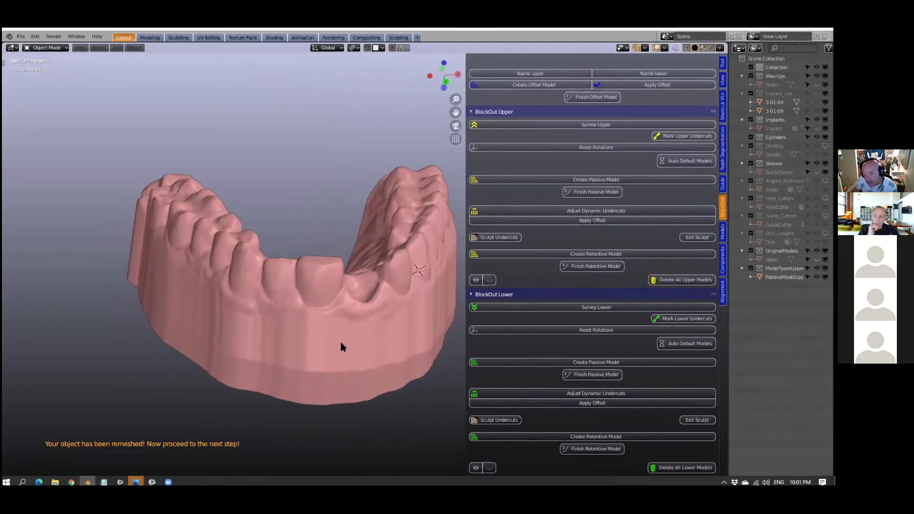
middle_click_drag(342, 335, 368, 343)
scroll(368, 344, "down", 1)
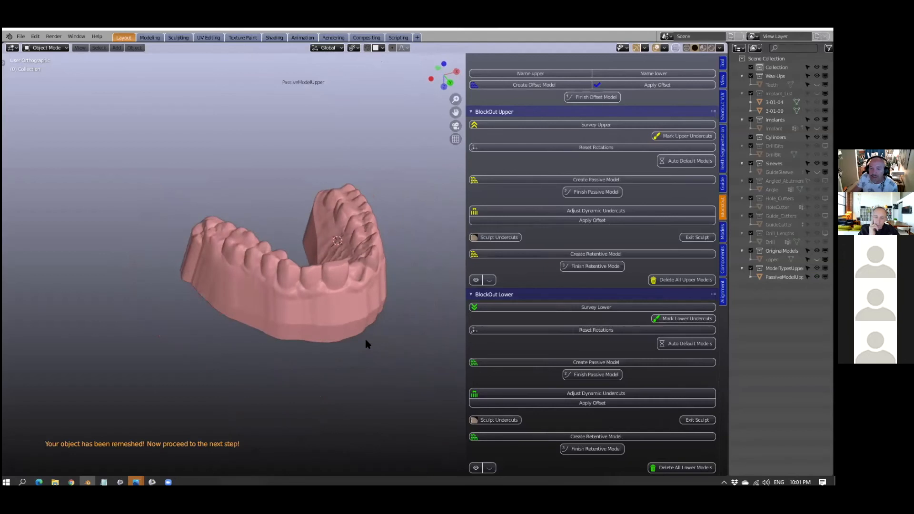
- Switch from the block-out tools to the guide's Paint-On-Layer tools and save the project
scroll(368, 343, "up", 3)
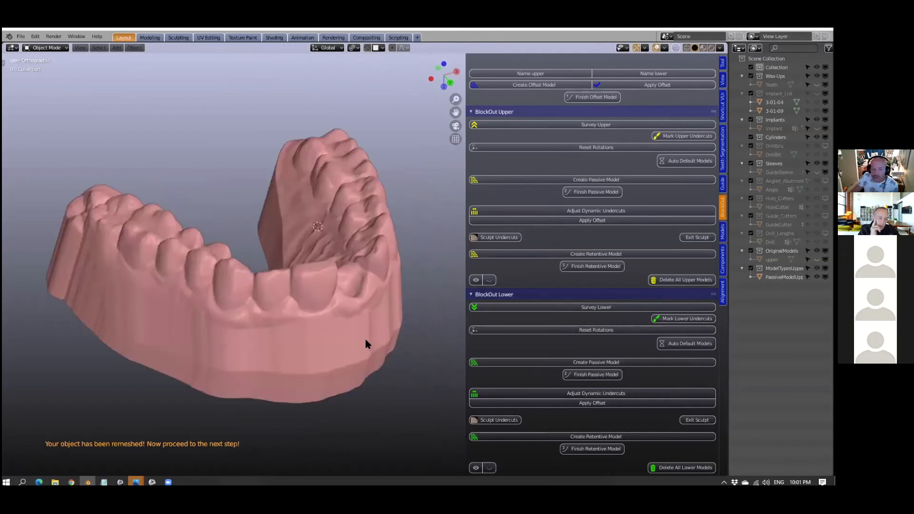
scroll(367, 344, "down", 1)
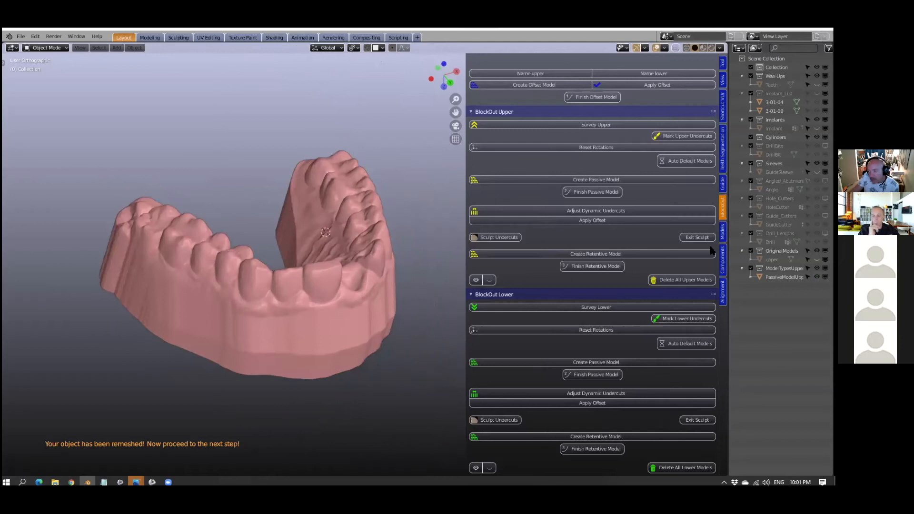
left_click(722, 184)
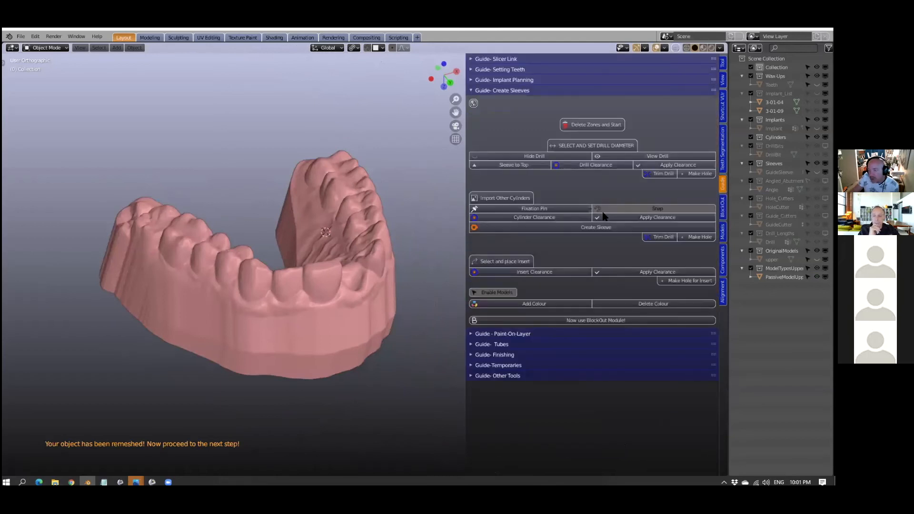
left_click(471, 91)
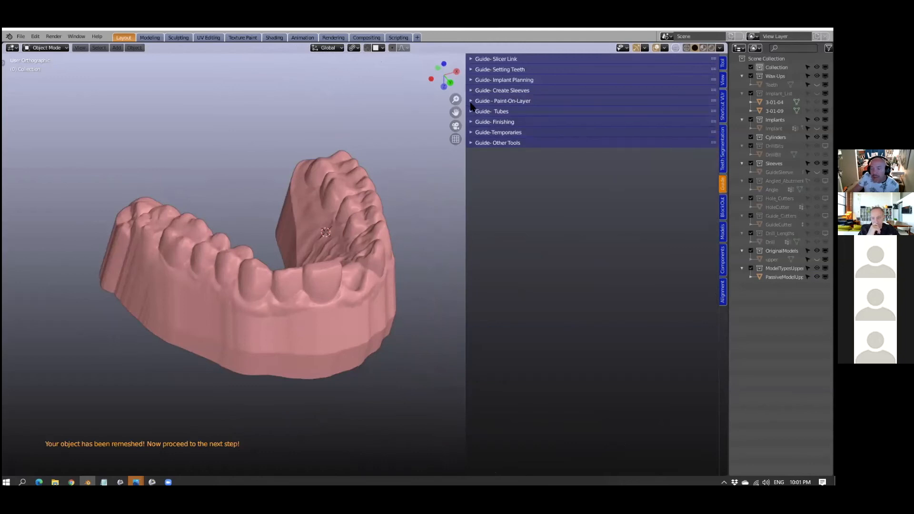
left_click(471, 101)
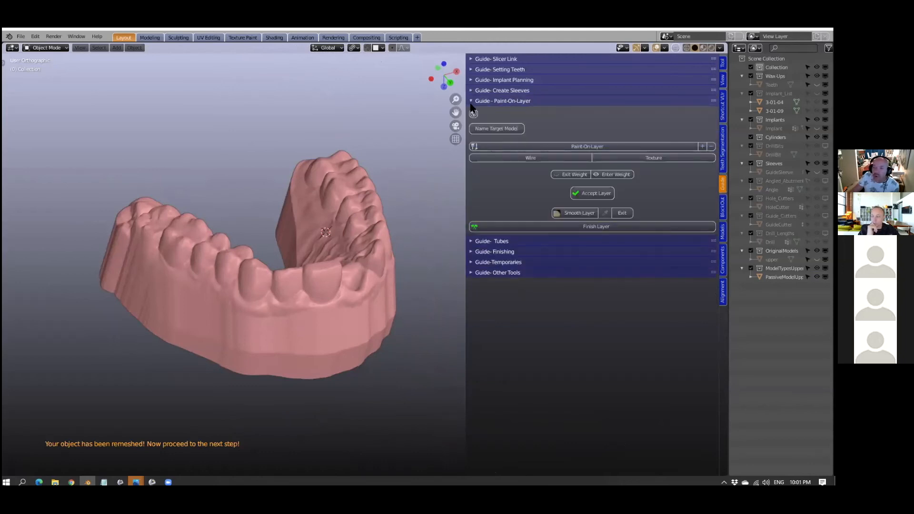
left_click(21, 37)
left_click(37, 95)
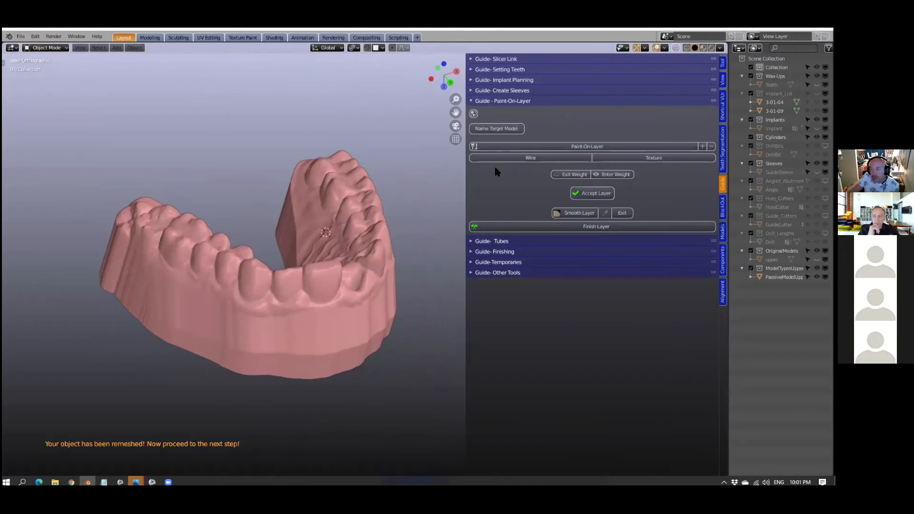
- Name the upper passive model as the target model for the paint-on layer
scroll(407, 193, "up", 1)
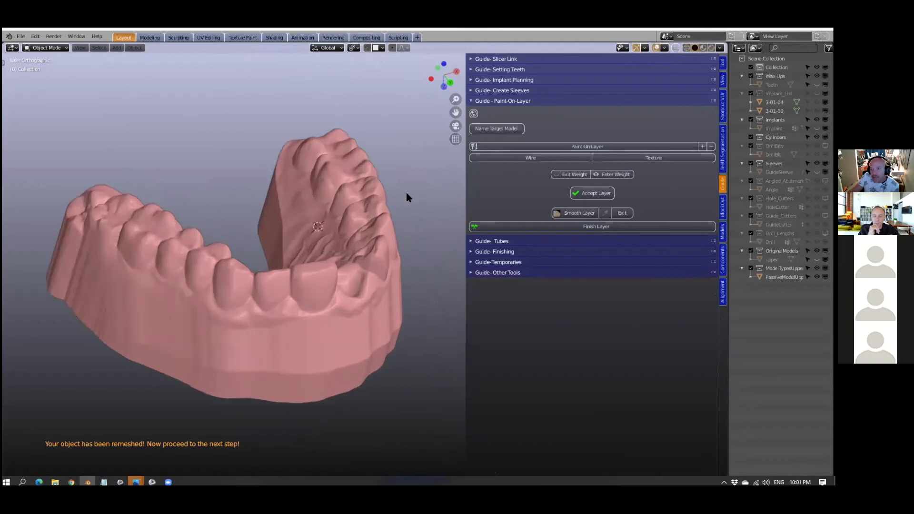
left_click(356, 267)
left_click(490, 141)
mouse_move(301, 299)
middle_mouse_down()
mouse_move(283, 281)
mouse_move(261, 285)
mouse_move(287, 288)
middle_mouse_up()
scroll(261, 281, "up", 1)
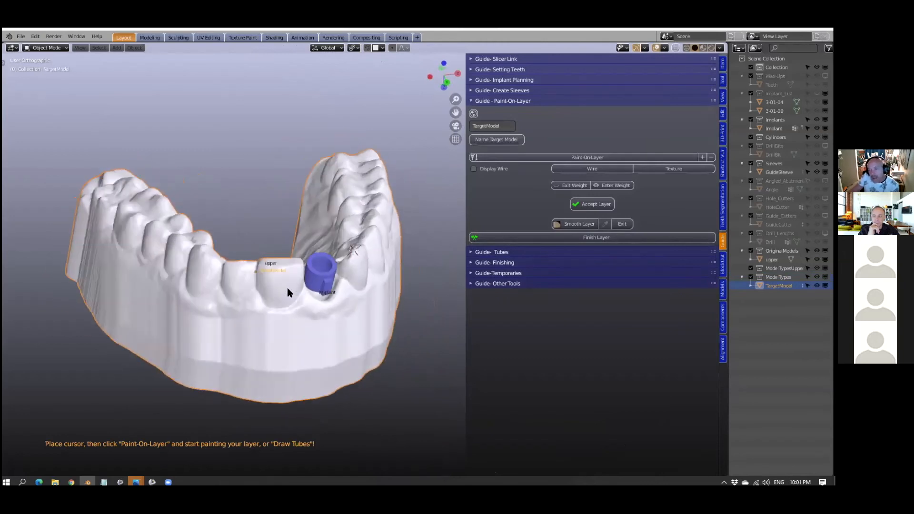
- Start a paint-on layer and paint it across the front surfaces of the teeth on both sides of the drill sleeve
left_click(527, 159)
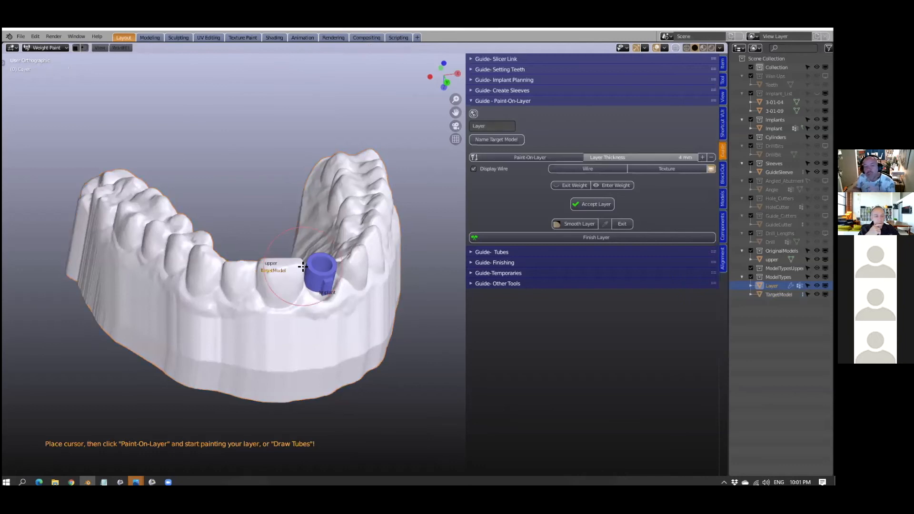
left_click(243, 282)
left_click(269, 286)
mouse_move(296, 287)
left_mouse_down()
mouse_move(310, 278)
mouse_move(250, 270)
mouse_move(253, 297)
mouse_move(288, 305)
mouse_move(324, 302)
mouse_move(352, 279)
mouse_move(300, 300)
mouse_move(329, 316)
mouse_move(369, 286)
mouse_move(361, 260)
left_mouse_up()
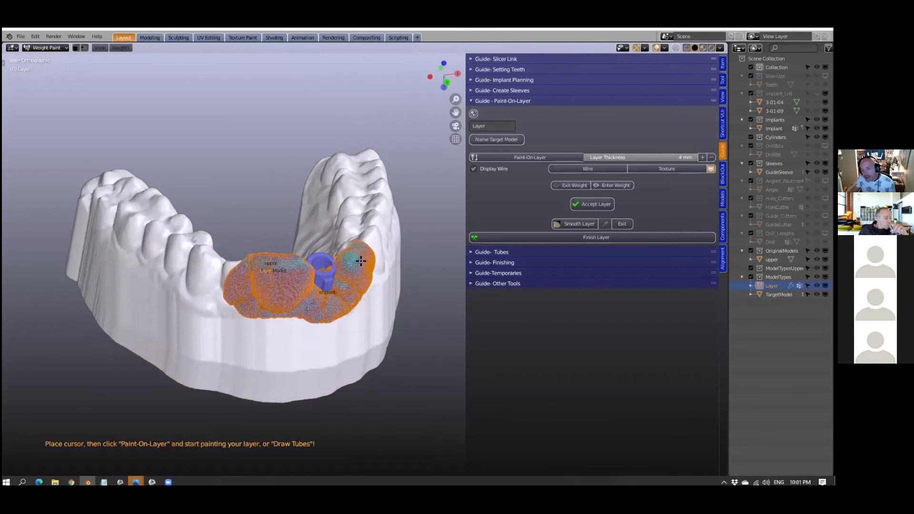
- Continue the painted layer over the palatal surfaces of the front teeth and behind the drill sleeve
mouse_move(346, 269)
middle_mouse_down()
mouse_move(334, 326)
mouse_move(344, 312)
mouse_move(221, 319)
mouse_move(220, 255)
mouse_move(208, 259)
middle_mouse_up()
scroll(208, 259, "up", 2)
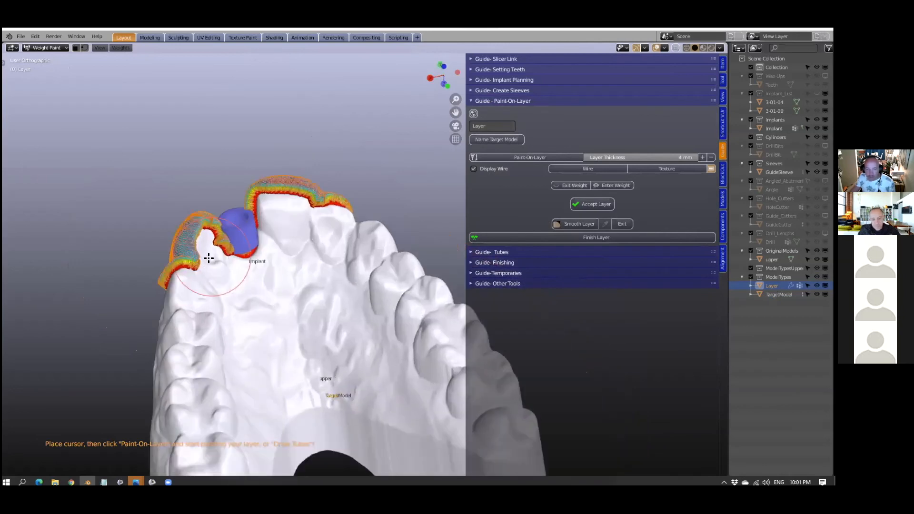
middle_click_drag(152, 261, 157, 284)
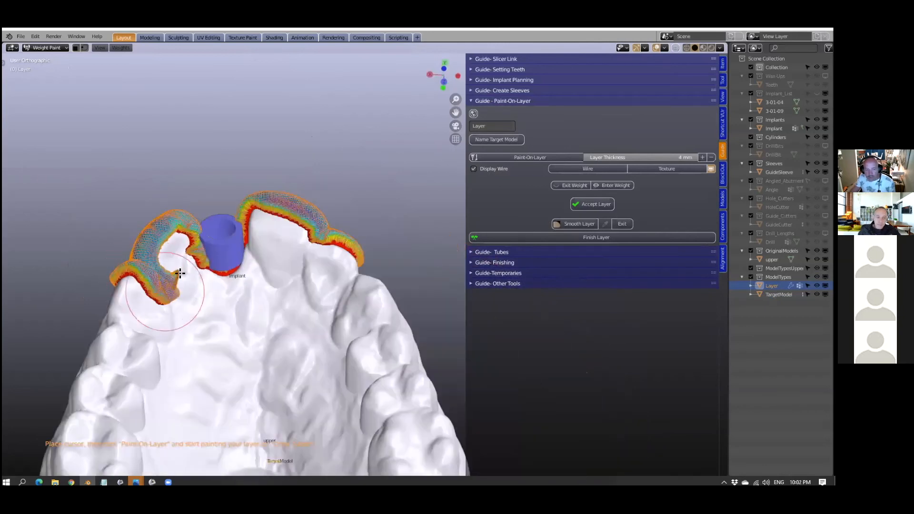
mouse_move(168, 256)
left_mouse_down()
mouse_move(181, 302)
mouse_move(240, 257)
mouse_move(269, 212)
mouse_move(235, 258)
mouse_move(295, 241)
mouse_move(318, 273)
mouse_move(348, 254)
mouse_move(296, 228)
mouse_move(276, 298)
mouse_move(214, 290)
mouse_move(171, 298)
mouse_move(131, 285)
mouse_move(252, 298)
left_mouse_up()
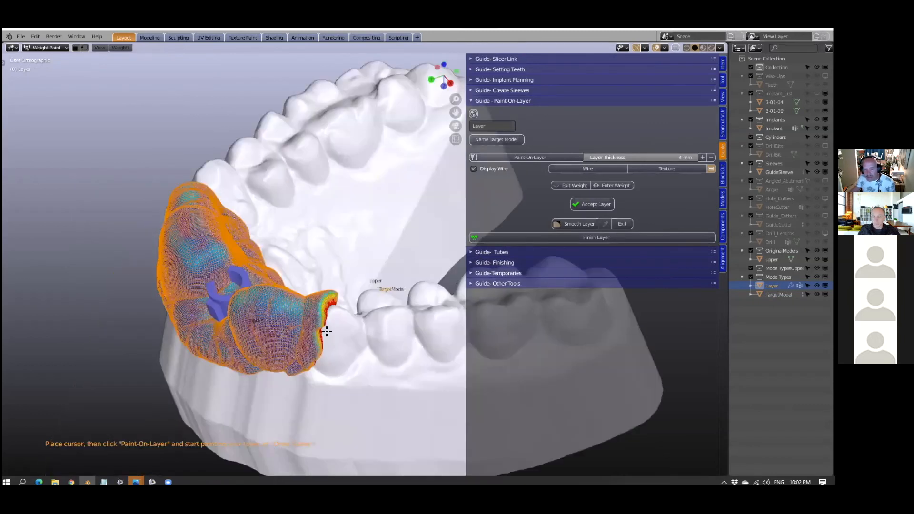
- Extend the painted layer down the front surfaces of the teeth and across the gum below the drill sleeve
middle_click_drag(343, 325, 322, 326)
mouse_move(152, 305)
middle_mouse_down()
mouse_move(176, 313)
mouse_move(227, 307)
middle_mouse_up()
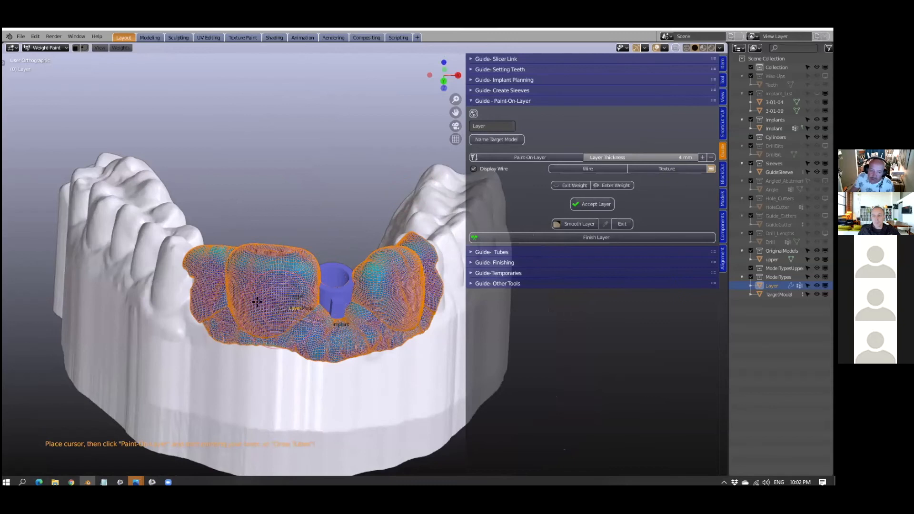
middle_click_drag(259, 301, 261, 319)
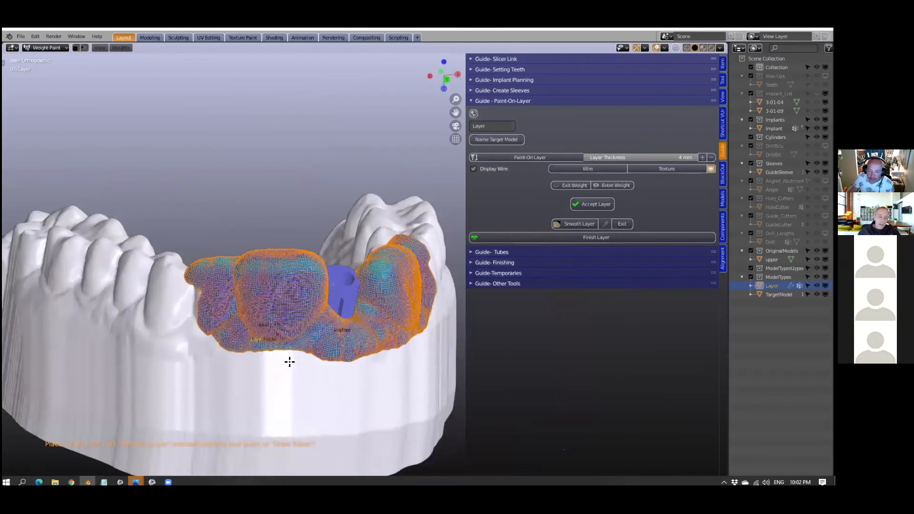
middle_click_drag(290, 362, 320, 351)
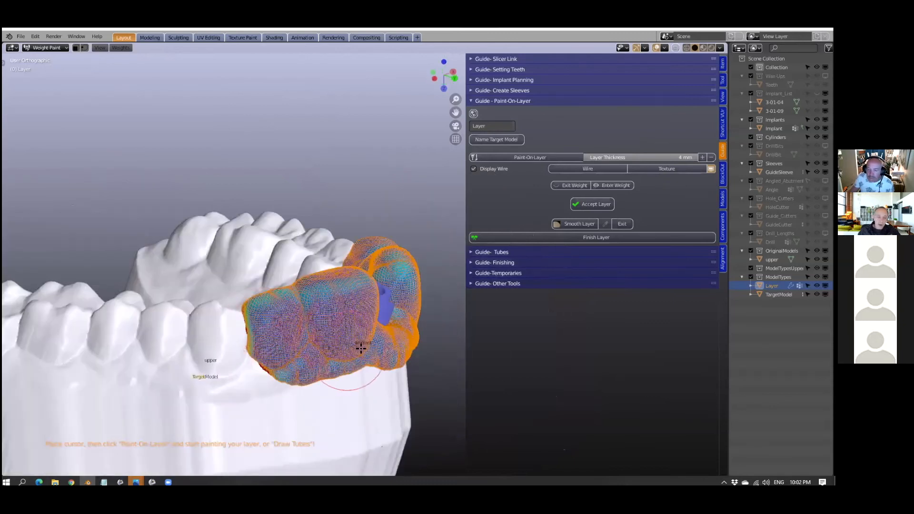
middle_click_drag(320, 299, 355, 349)
- Clip the view to a thin vertical section through a front tooth and examine the painted layer's cross-section
scroll(267, 302, "up", 3)
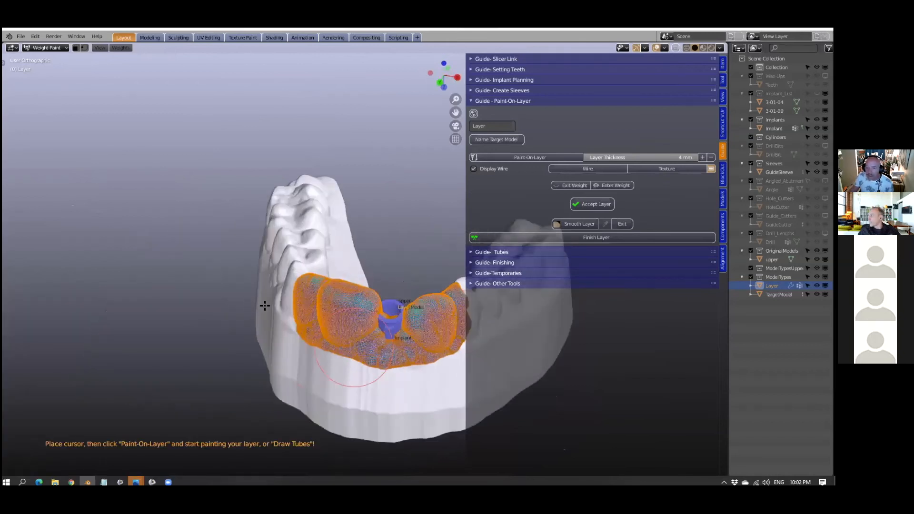
middle_click_drag(355, 278, 236, 240, "shift")
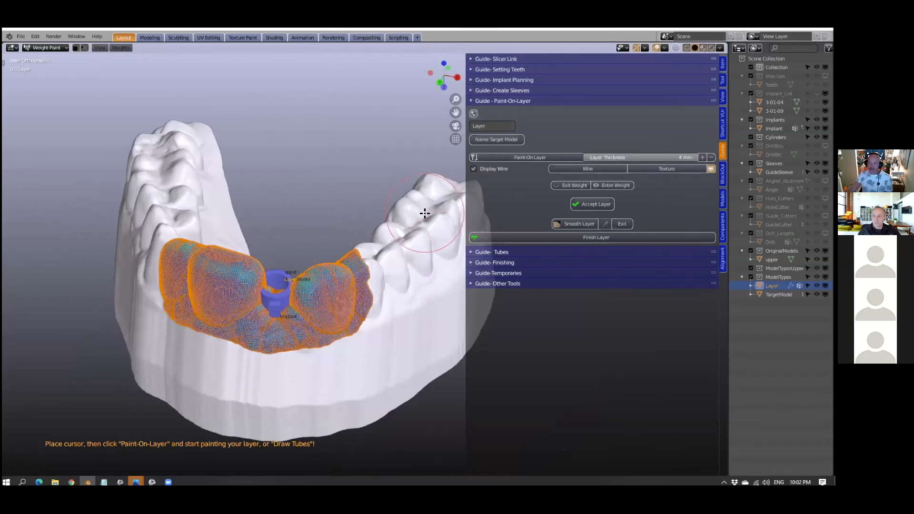
scroll(324, 252, "down", 3)
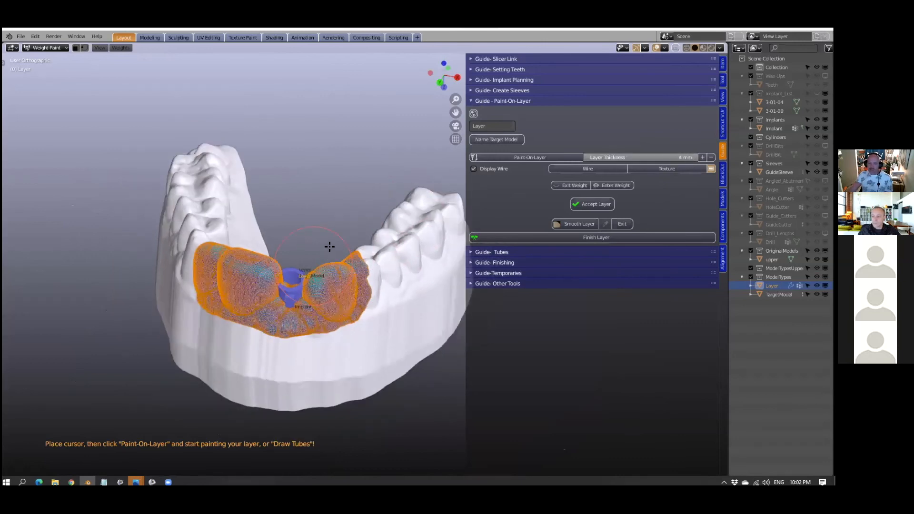
mouse_move(334, 237)
middle_mouse_down()
mouse_move(345, 235)
mouse_move(294, 255)
mouse_move(313, 247)
middle_mouse_up()
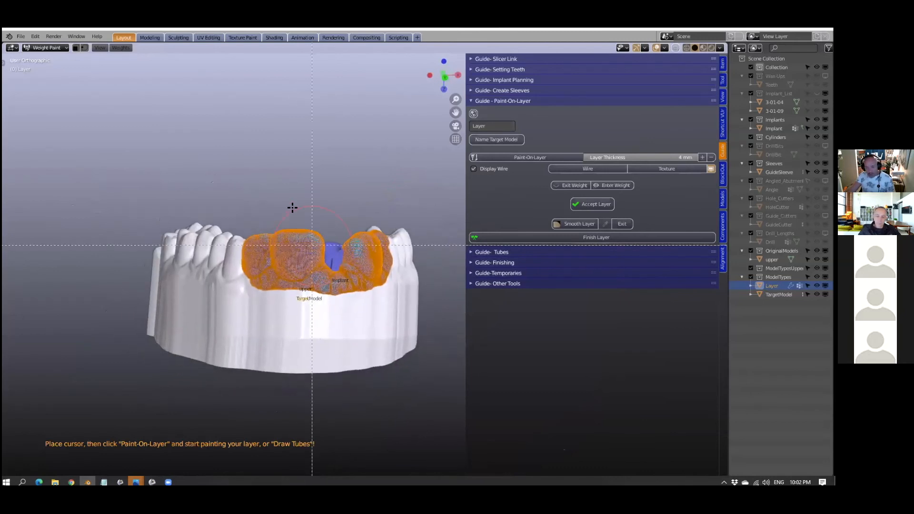
left_click_drag(288, 188, 296, 374)
mouse_move(259, 294)
middle_mouse_down()
mouse_move(343, 291)
mouse_move(272, 297)
middle_mouse_up()
scroll(271, 296, "up", 4)
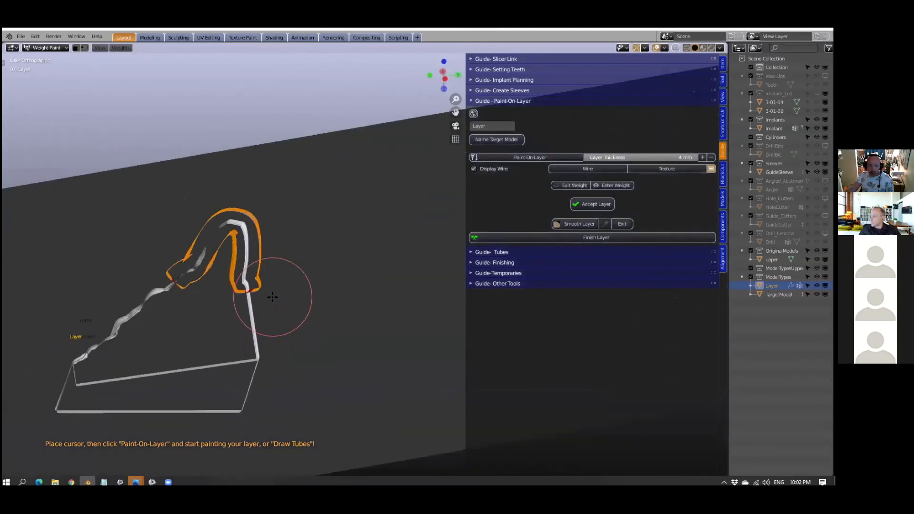
scroll(286, 287, "up", 2)
middle_click_drag(245, 291, 376, 290, "shift")
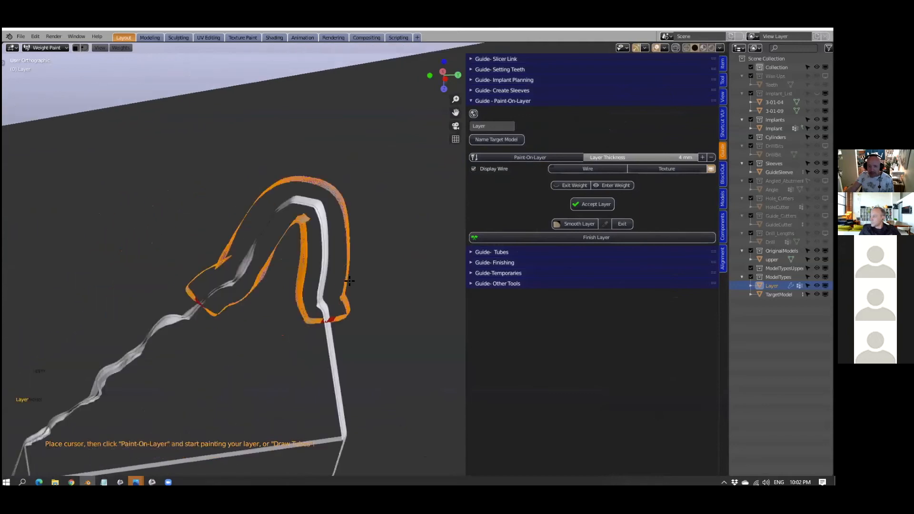
scroll(348, 281, "up", 1)
scroll(269, 220, "up", 2)
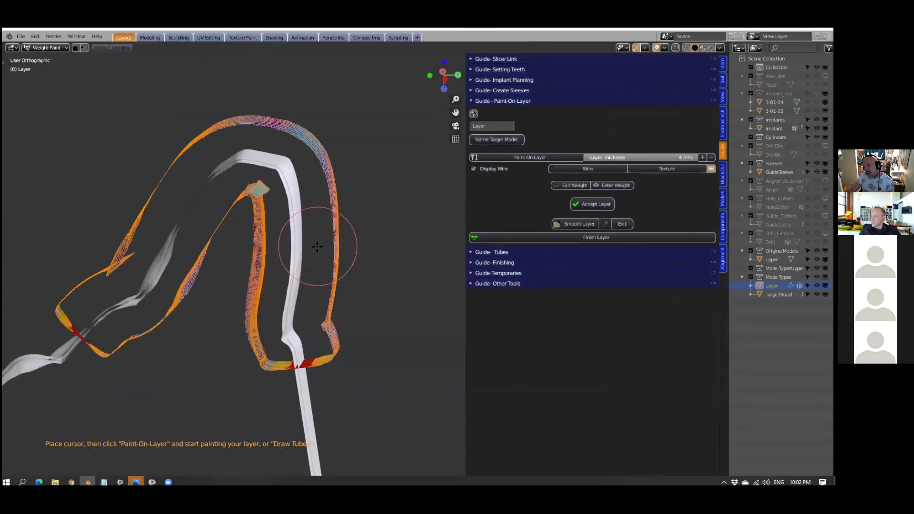
- Set the layer thickness to 3 mm and check the layer's clipped cross-section
scroll(317, 247, "down", 5)
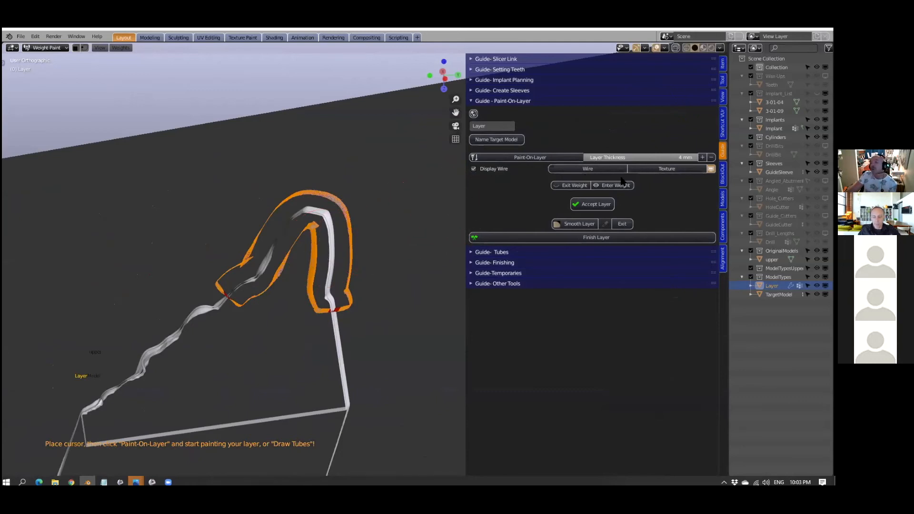
left_click(638, 157)
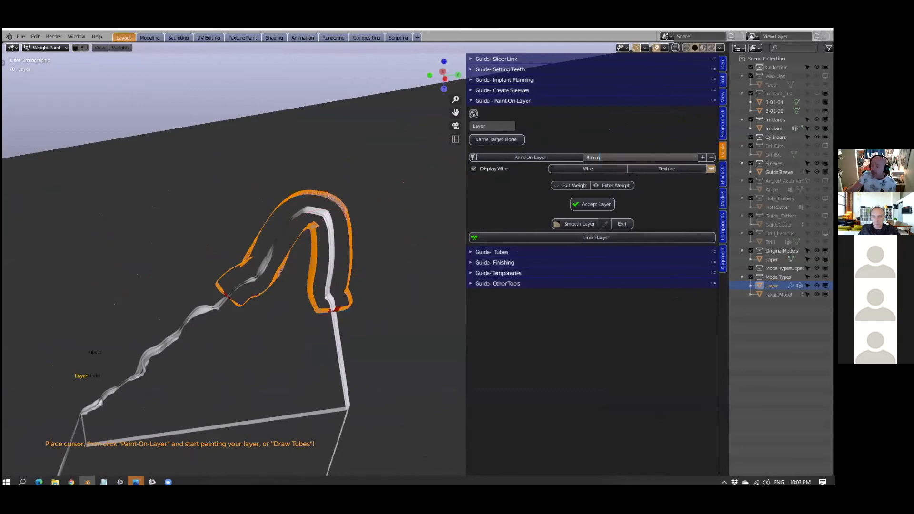
type("3")
key("Return")
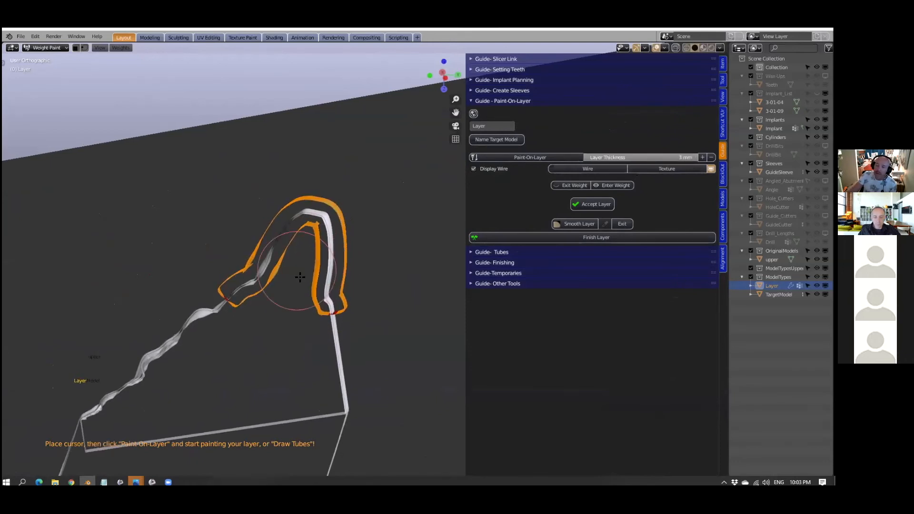
scroll(307, 252, "up", 3)
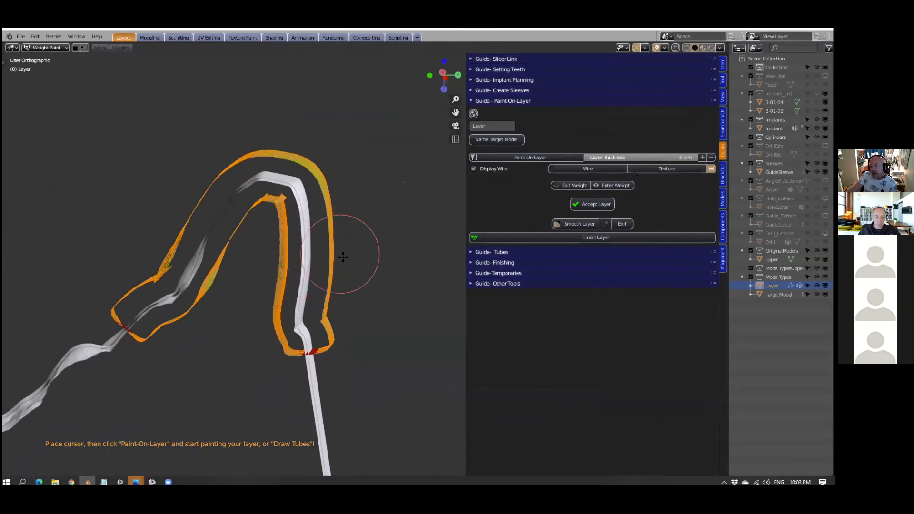
middle_click_drag(343, 257, 365, 255)
- Set the layer thickness to 4 mm
left_click(667, 157)
type("4")
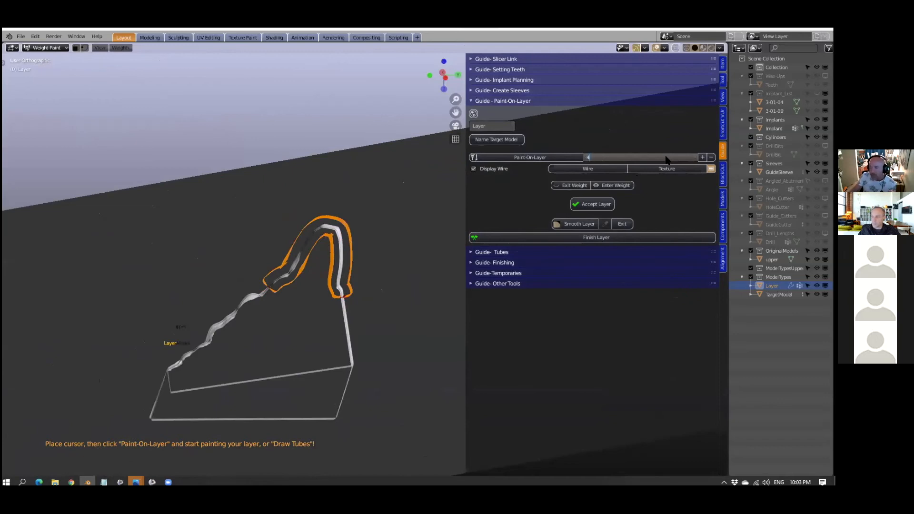
key("Return")
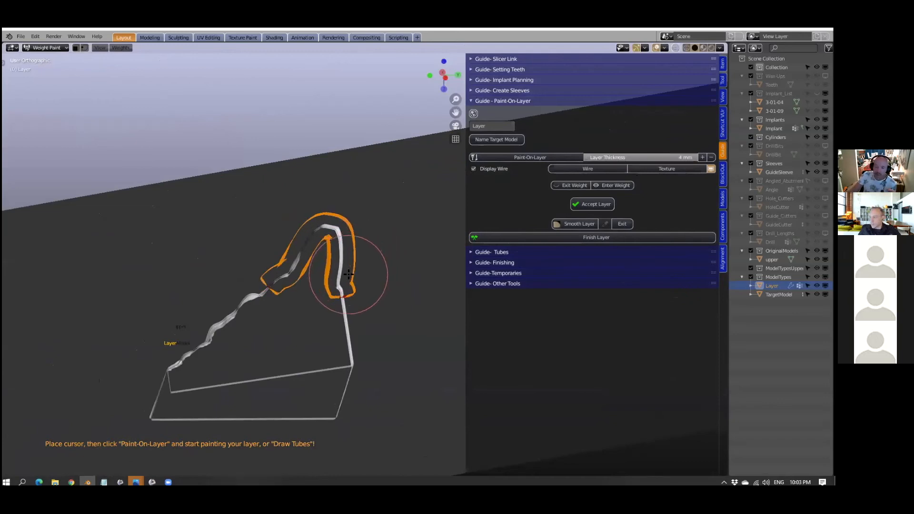
- Examine the thickened layer's cross-section along its palatal and front edges, and clear the view clipping to show the whole model
scroll(349, 275, "up", 3)
scroll(341, 270, "up", 3)
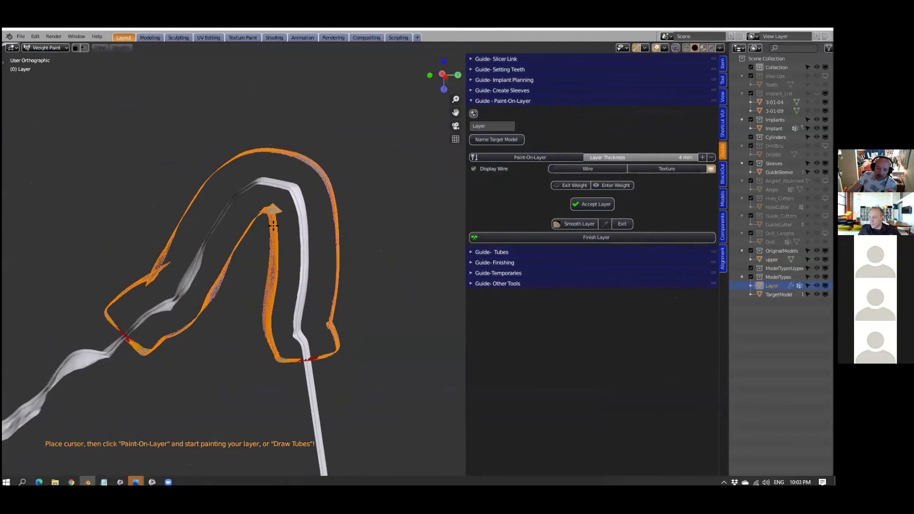
middle_click_drag(178, 281, 117, 316)
scroll(57, 300, "up", 2)
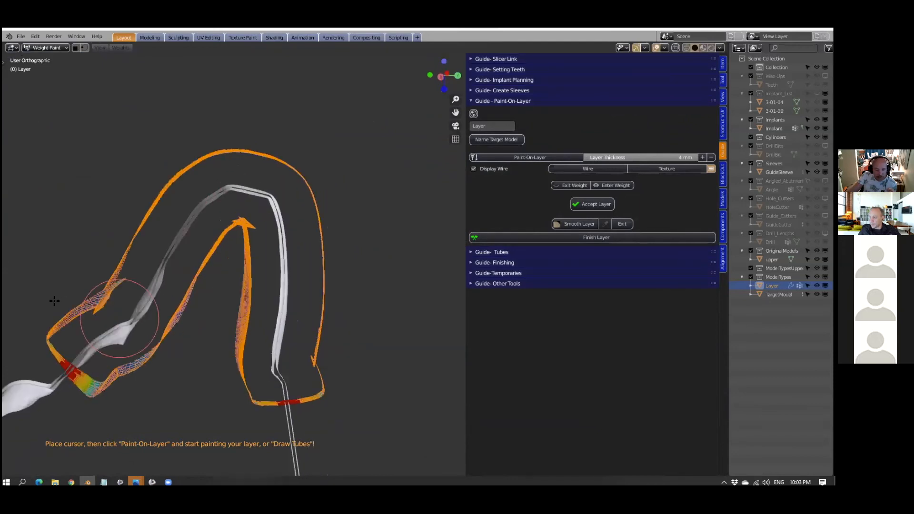
scroll(327, 364, "down", 2)
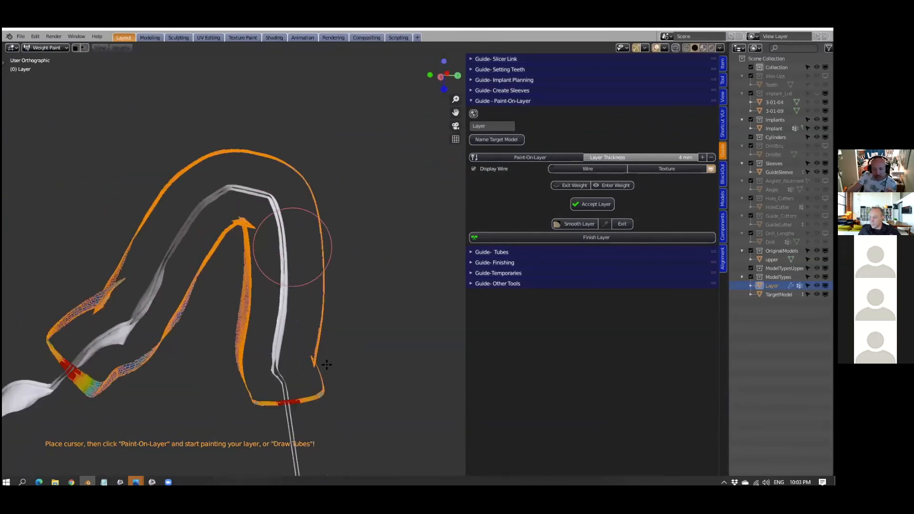
mouse_move(339, 292)
middle_mouse_down()
mouse_move(321, 301)
mouse_move(329, 290)
middle_mouse_up()
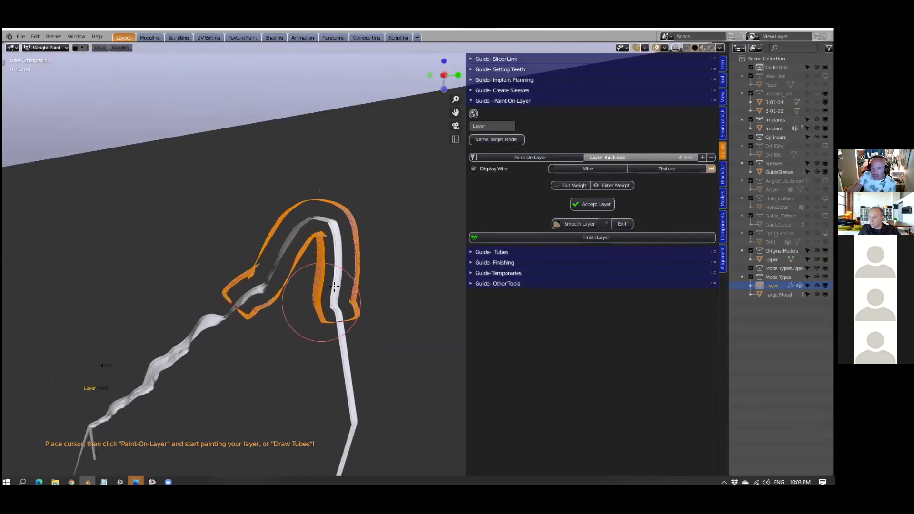
middle_click_drag(286, 373, 137, 290)
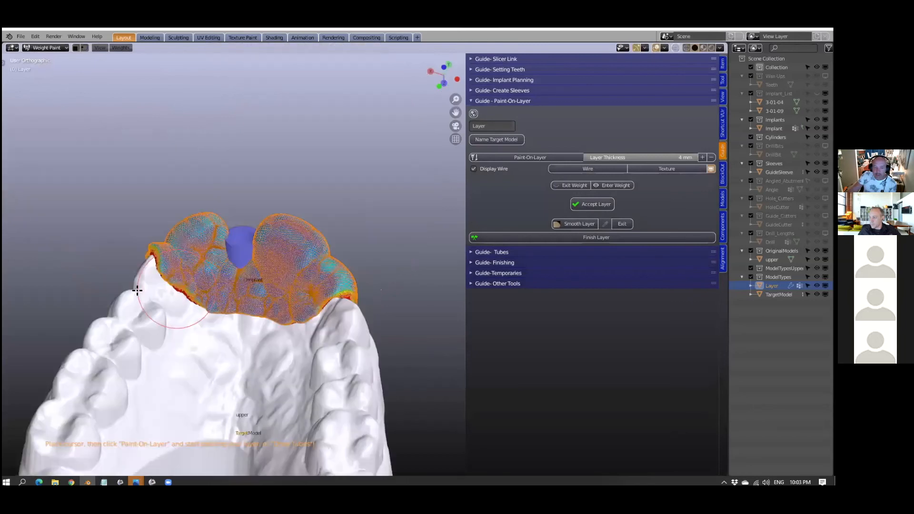
- Examine the 4 mm painted layer from the palatal and front sides and close up around the drill sleeve
scroll(247, 321, "up", 2)
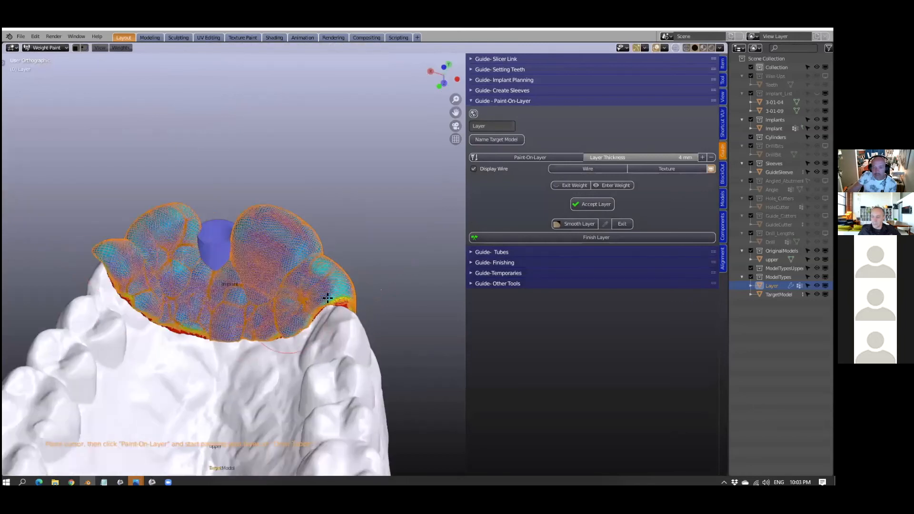
scroll(332, 287, "down", 3)
middle_click_drag(174, 255, 267, 324)
left_click_drag(303, 331, 274, 339)
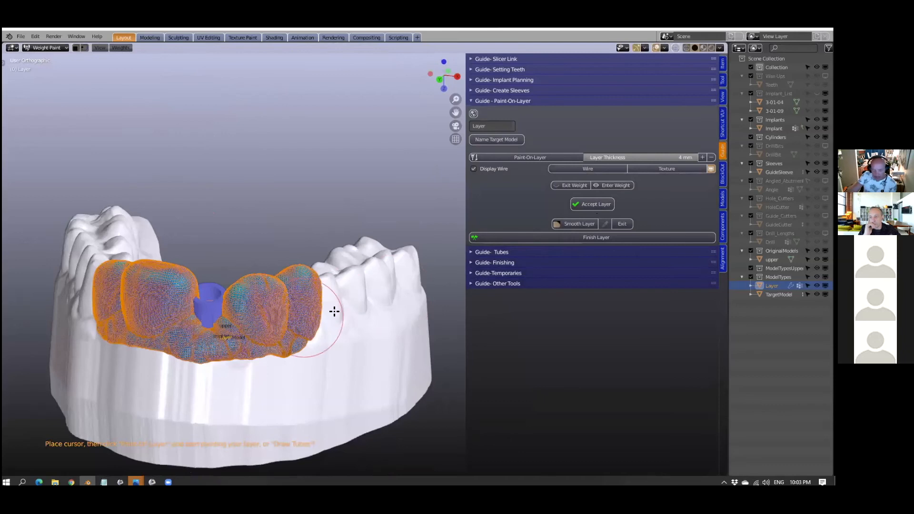
middle_click_drag(335, 312, 379, 302, "shift")
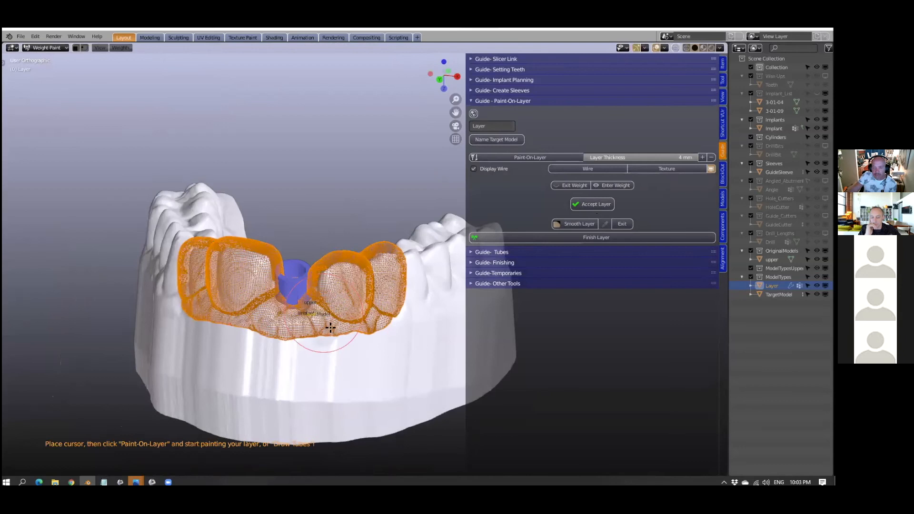
middle_click_drag(355, 297, 374, 286)
scroll(374, 287, "up", 4)
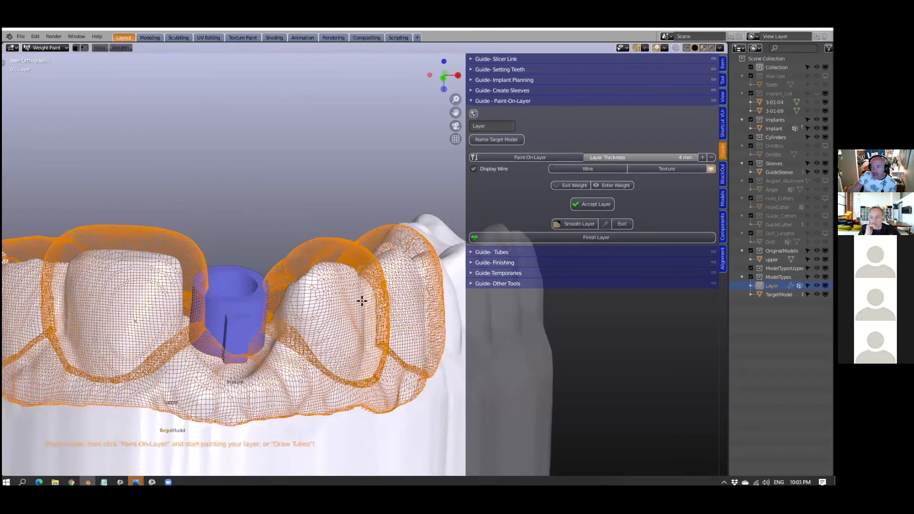
- Hide the layer's thickness display and inspect the painted area on the teeth around the drill sleeve
left_click(710, 170)
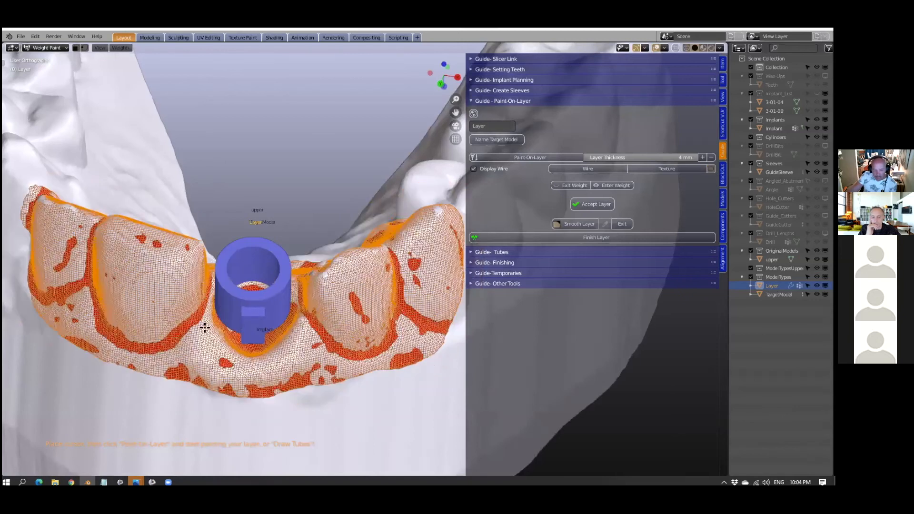
middle_click_drag(181, 261, 166, 244)
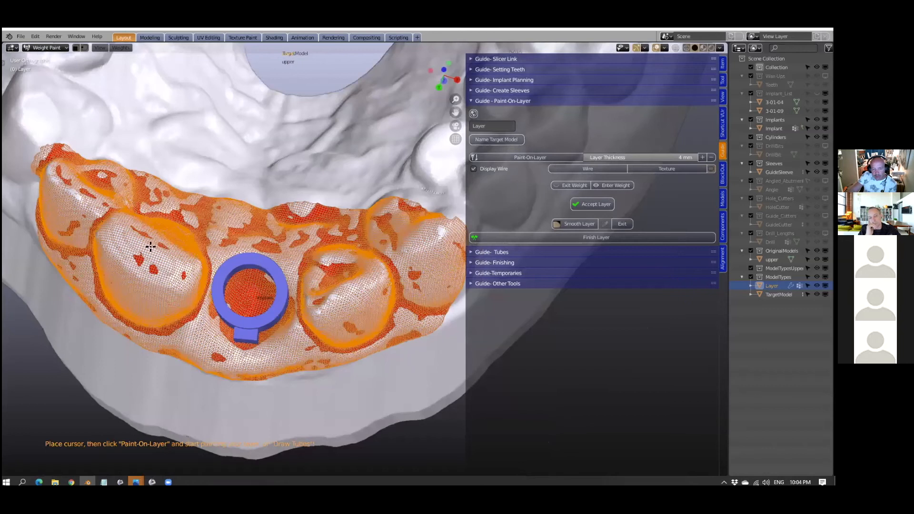
middle_click_drag(151, 246, 153, 234)
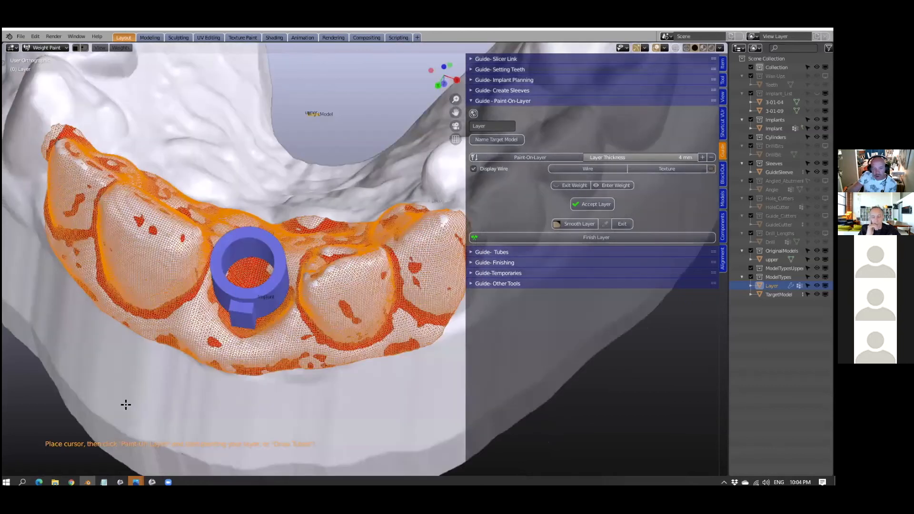
middle_click_drag(103, 416, 230, 310)
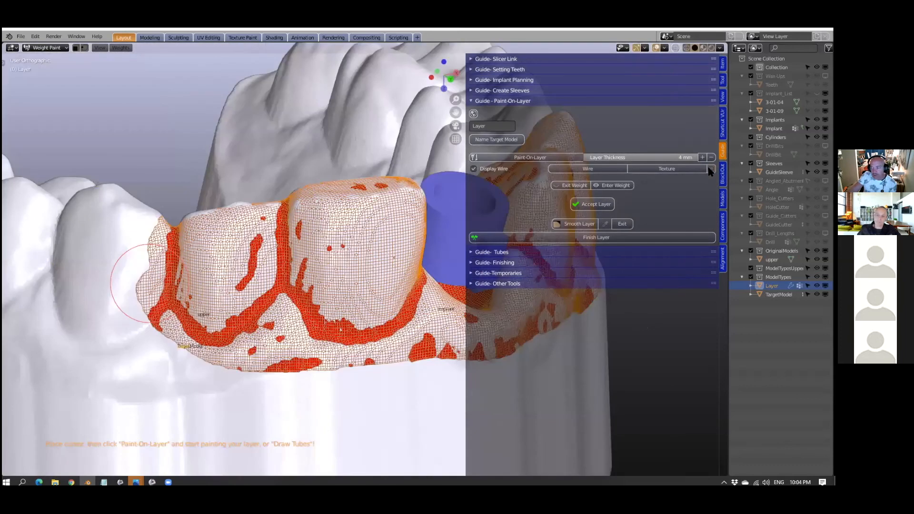
- Restore the layer's thickness display and accept the painted layer, checking its front border on the model
middle_click_drag(442, 255, 238, 282)
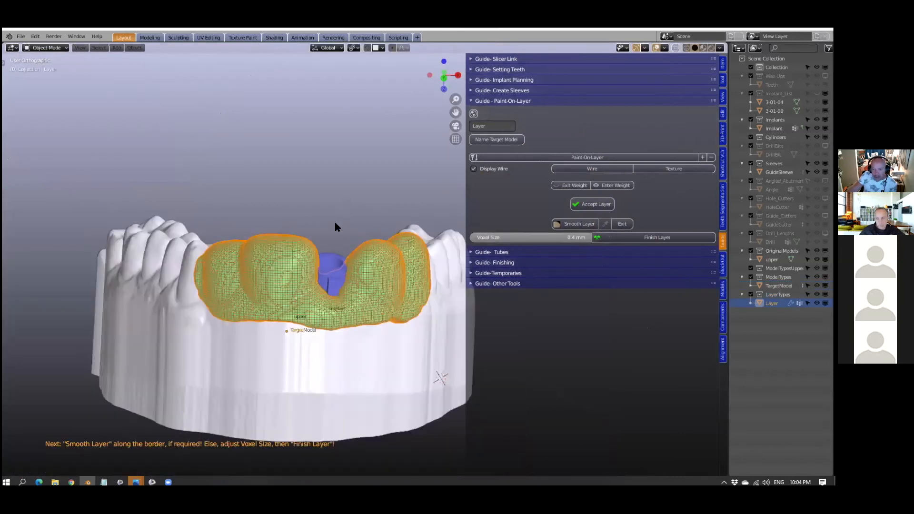
middle_click_drag(330, 230, 229, 295)
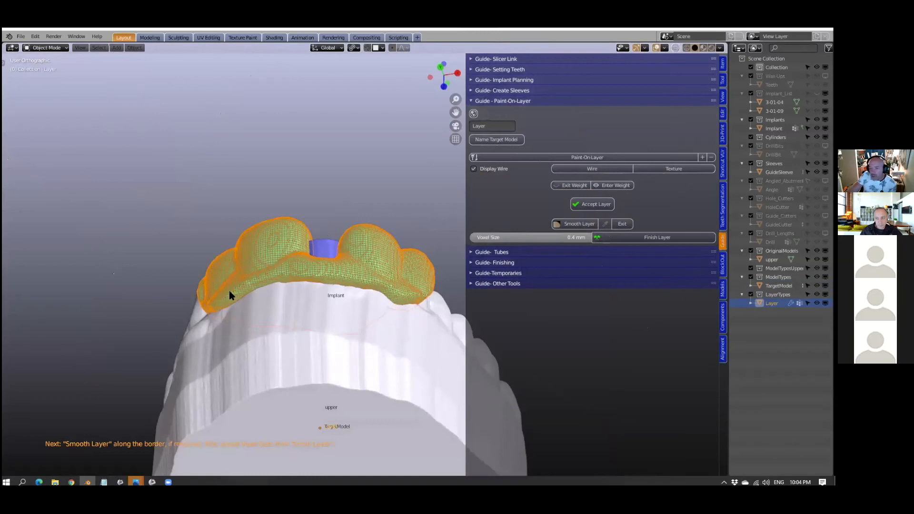
middle_click_drag(122, 328, 161, 326)
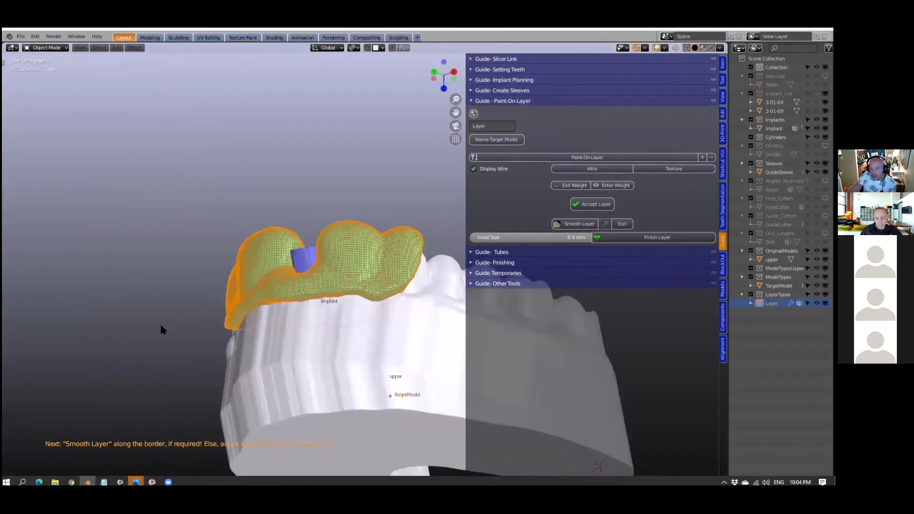
middle_click_drag(299, 305, 346, 305)
mouse_move(255, 300)
middle_mouse_down()
mouse_move(336, 286)
mouse_move(335, 231)
mouse_move(347, 241)
mouse_move(360, 234)
middle_mouse_up()
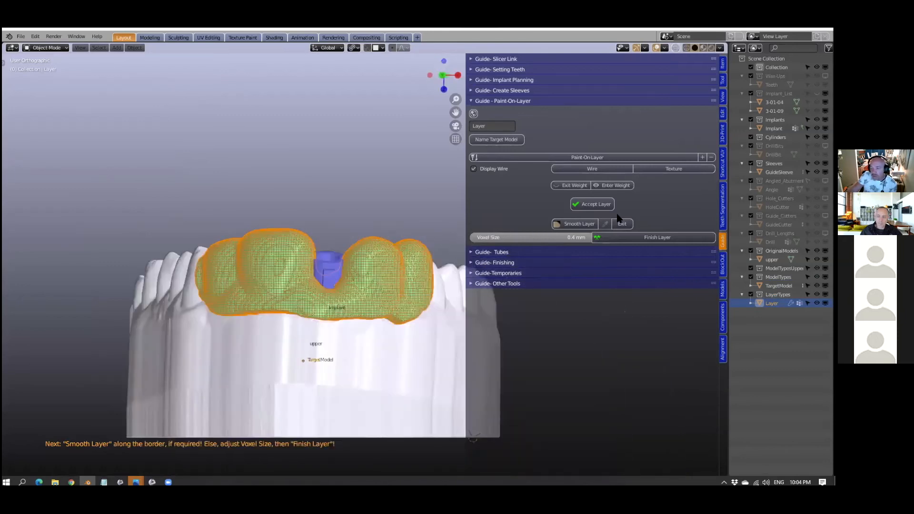
- Start Smooth Layer on the accepted layer, check its front and palatal borders, and exit smoothing
middle_click_drag(616, 218, 566, 227)
mouse_move(498, 251)
middle_mouse_down("shift")
mouse_move(628, 214)
mouse_move(574, 233)
mouse_move(377, 231)
middle_mouse_up("shift")
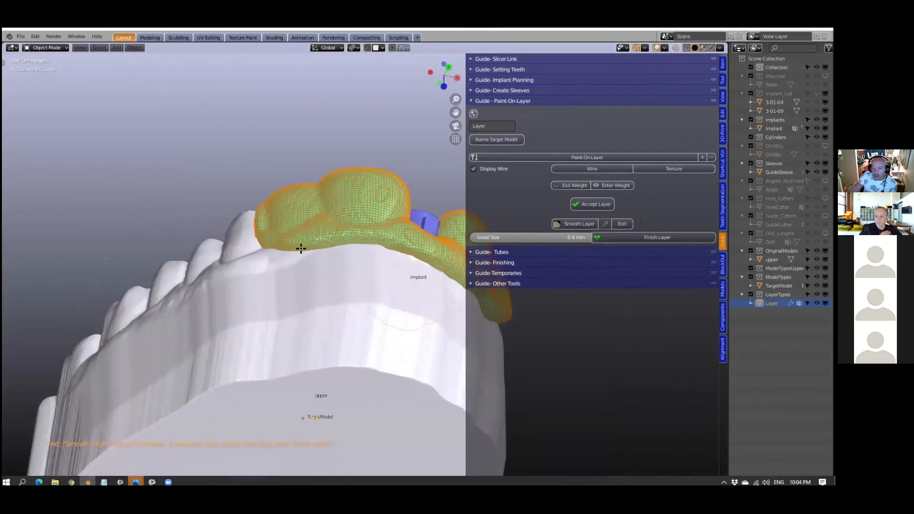
scroll(220, 206, "up", 1)
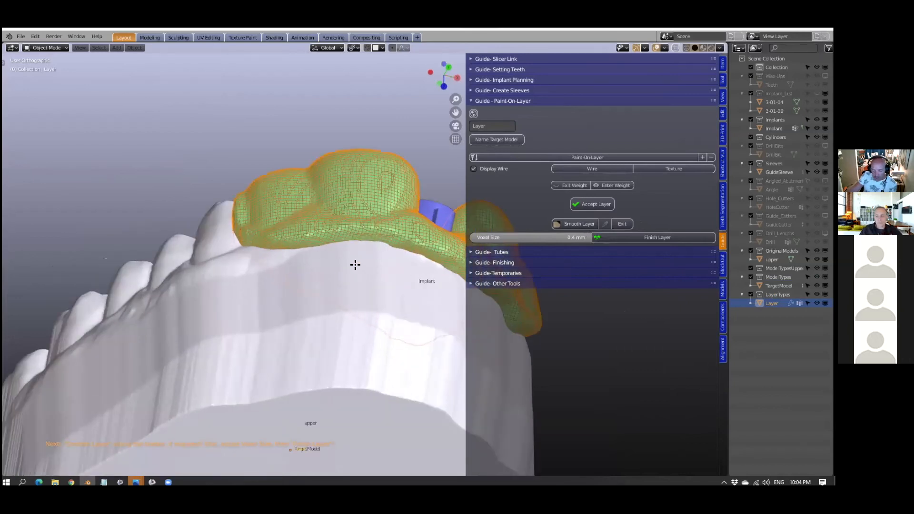
scroll(361, 271, "down", 2)
middle_click_drag(352, 274, 208, 302)
scroll(323, 261, "up", 1)
mouse_move(323, 261)
middle_mouse_down()
mouse_move(336, 232)
mouse_move(338, 246)
mouse_move(369, 260)
middle_mouse_up()
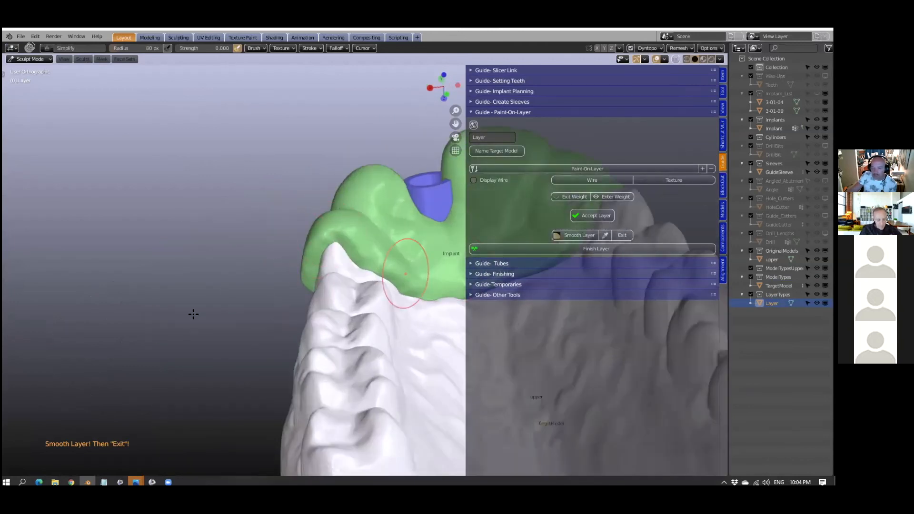
middle_click_drag(194, 314, 329, 310)
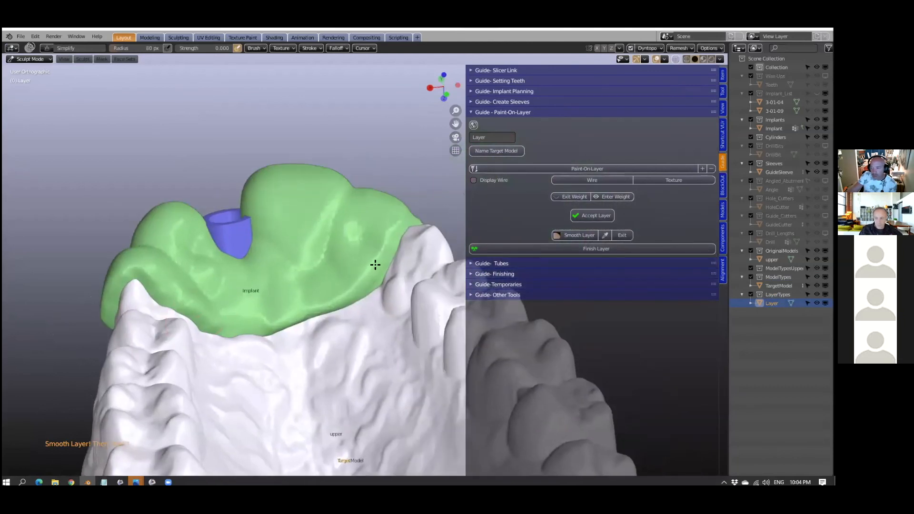
middle_click_drag(414, 249, 430, 244)
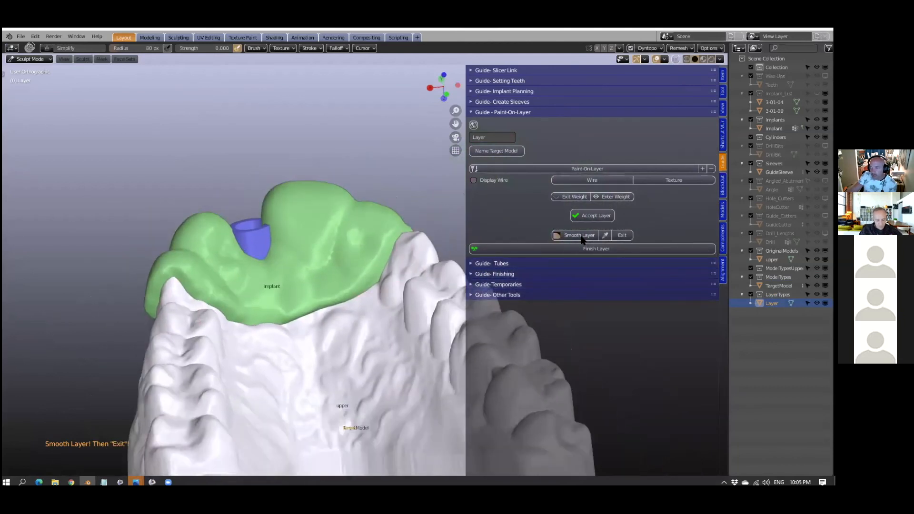
left_click(624, 236)
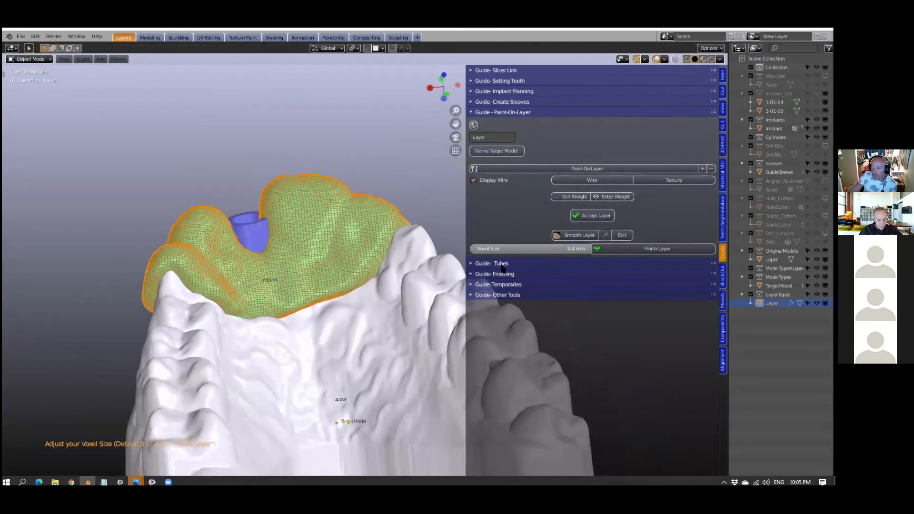
- Finish the layer with a 0.4 mm voxel size and examine the resulting guide around the drill sleeve
middle_click_drag(500, 269, 499, 230, "shift")
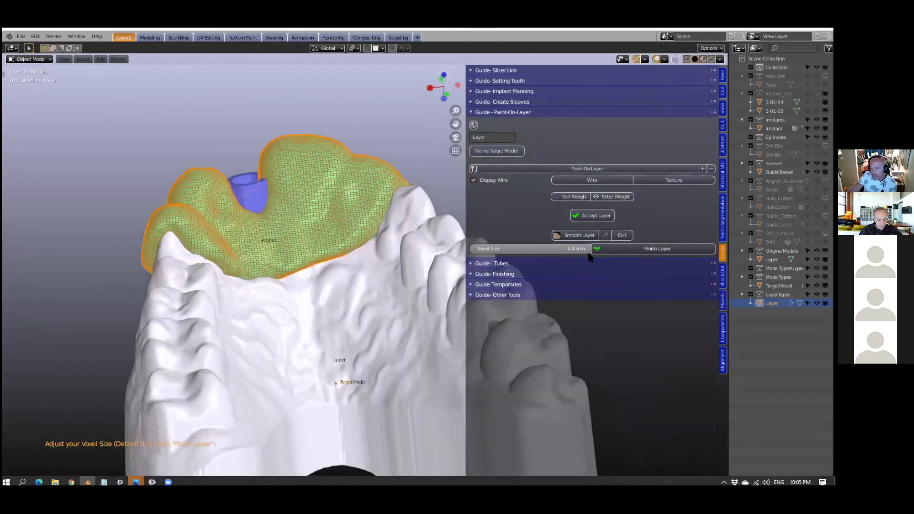
scroll(369, 291, "up", 1)
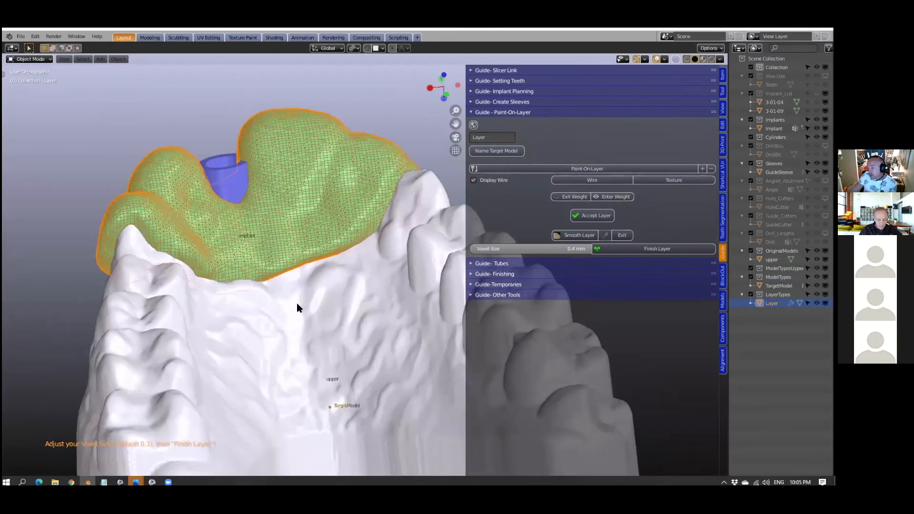
scroll(296, 302, "up", 1)
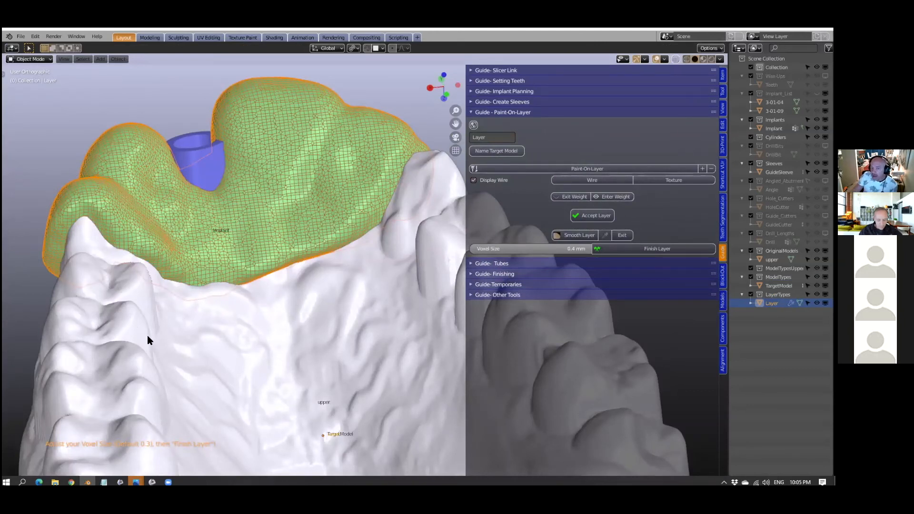
scroll(147, 335, "down", 3)
mouse_move(172, 350)
middle_mouse_down()
mouse_move(156, 344)
mouse_move(175, 333)
middle_mouse_up()
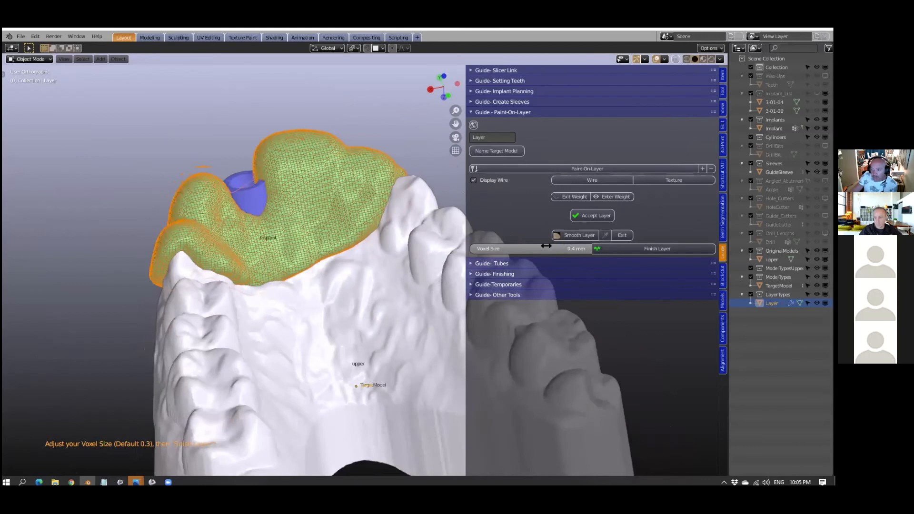
scroll(320, 358, "up", 1)
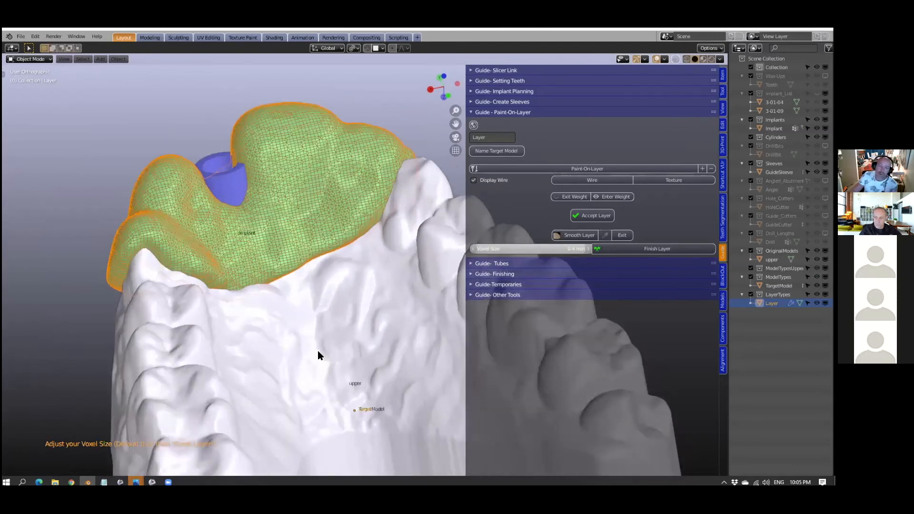
scroll(306, 327, "down", 1)
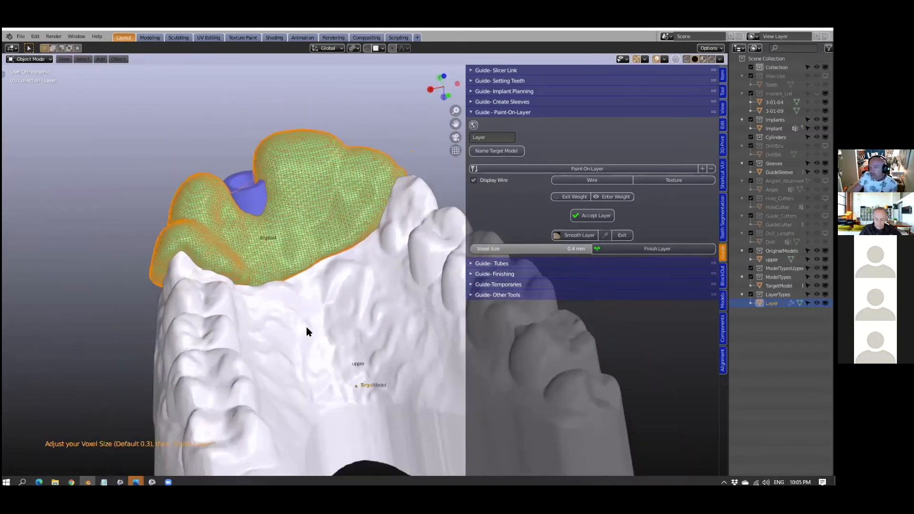
left_click(654, 248)
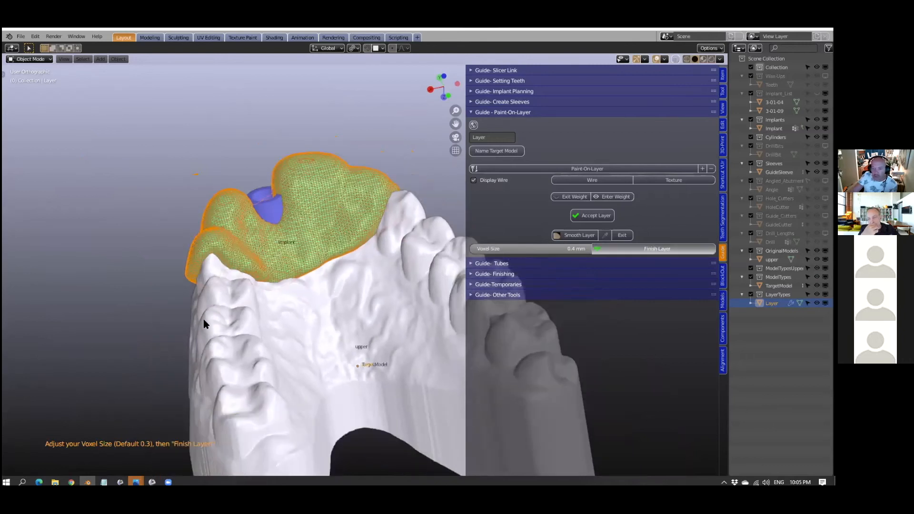
middle_click_drag(199, 322, 286, 310)
scroll(287, 309, "up", 8)
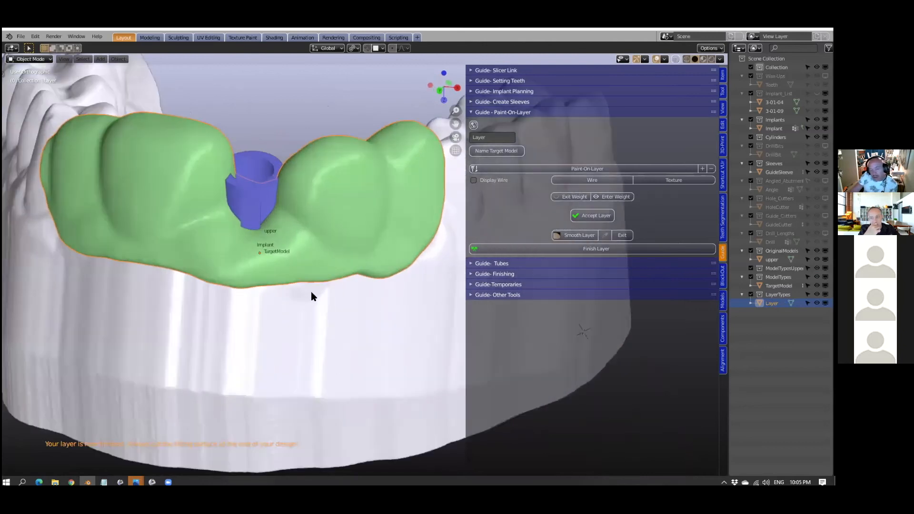
middle_click_drag(336, 241, 313, 292)
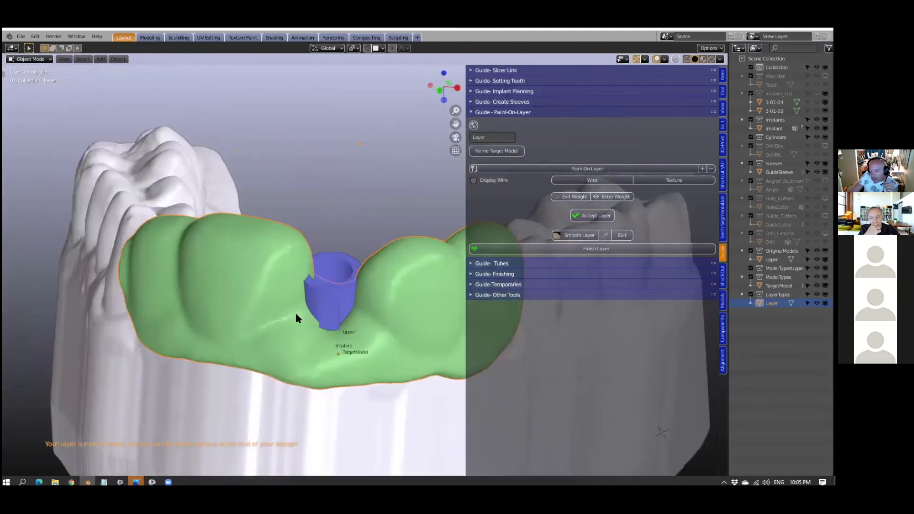
middle_click_drag(295, 338, 535, 328)
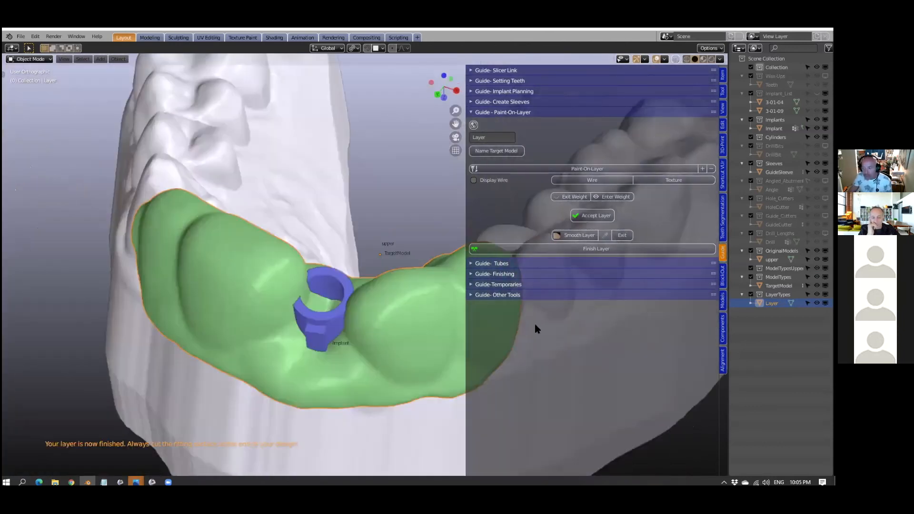
- Widen the scene outliner, switch from the Paint-On-Layer tools to Guide Finishing, and show the implant cutters
middle_click_drag(728, 327, 634, 345)
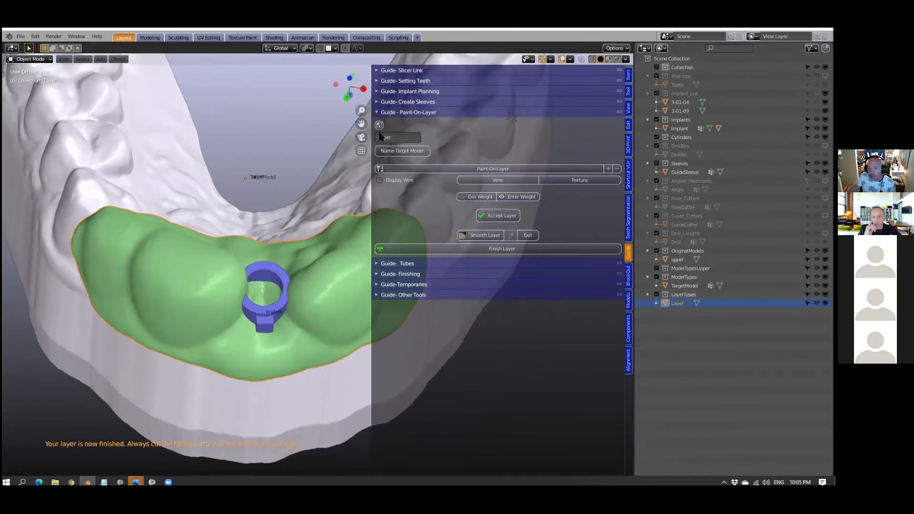
left_click(377, 113)
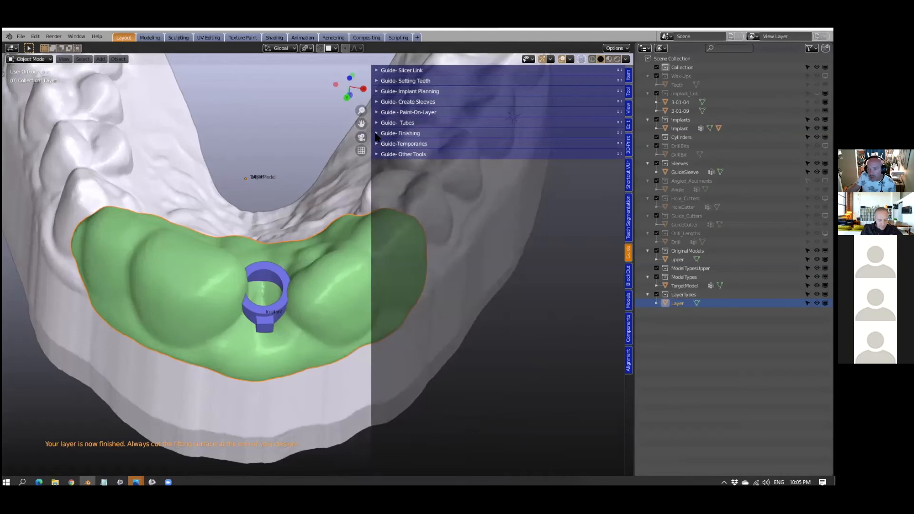
left_click(379, 134)
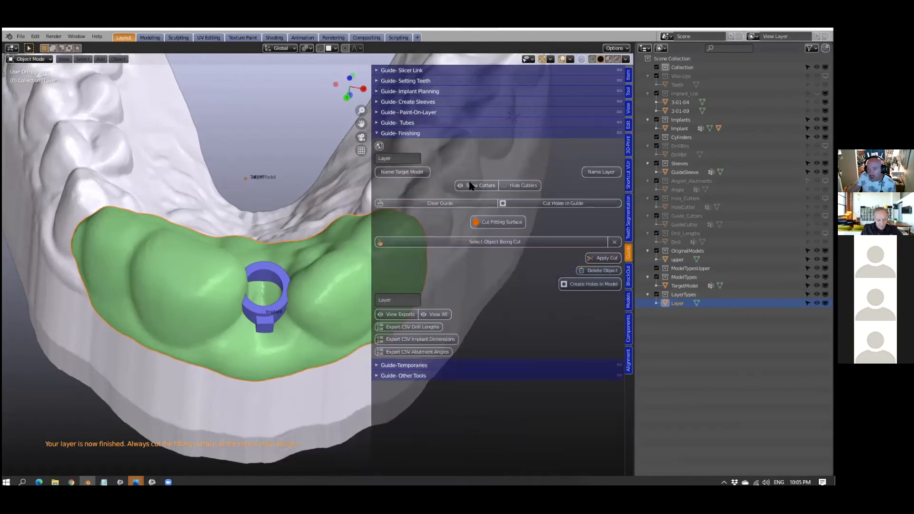
left_click(473, 186)
middle_click_drag(252, 280, 245, 246)
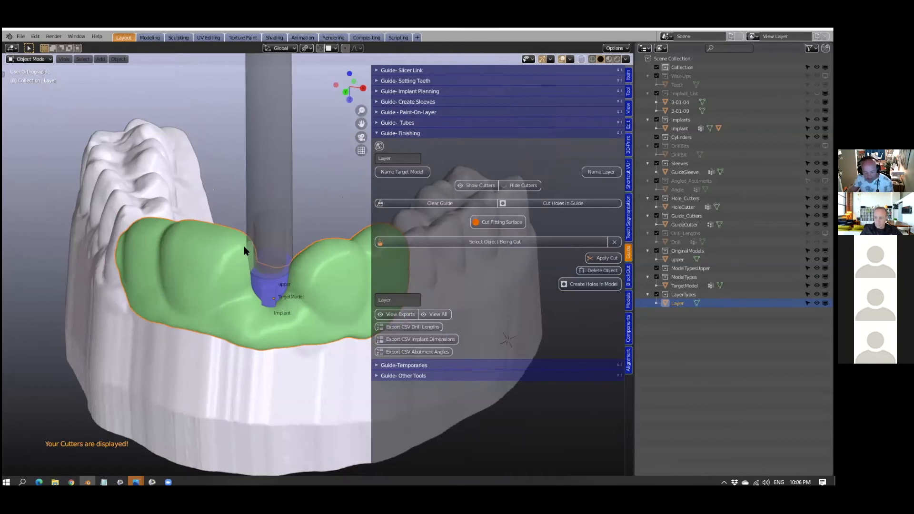
- Scale up the guide cutter around the drill sleeve until it overlaps the neighbouring layer, and run Clear Guide
mouse_move(241, 250)
middle_mouse_down()
mouse_move(210, 350)
mouse_move(233, 265)
middle_mouse_up()
left_click(234, 271)
middle_click_drag(275, 314, 276, 321)
key("s")
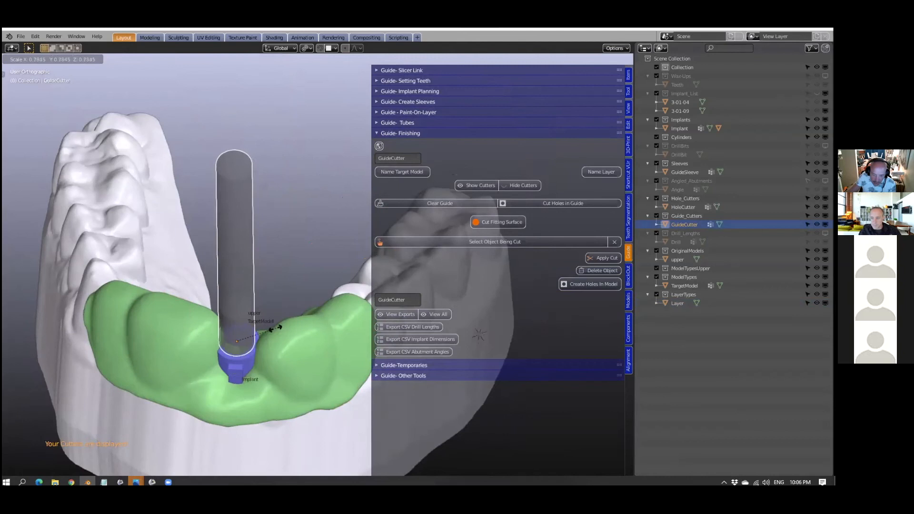
left_click(339, 323)
middle_click_drag(235, 326, 302, 244)
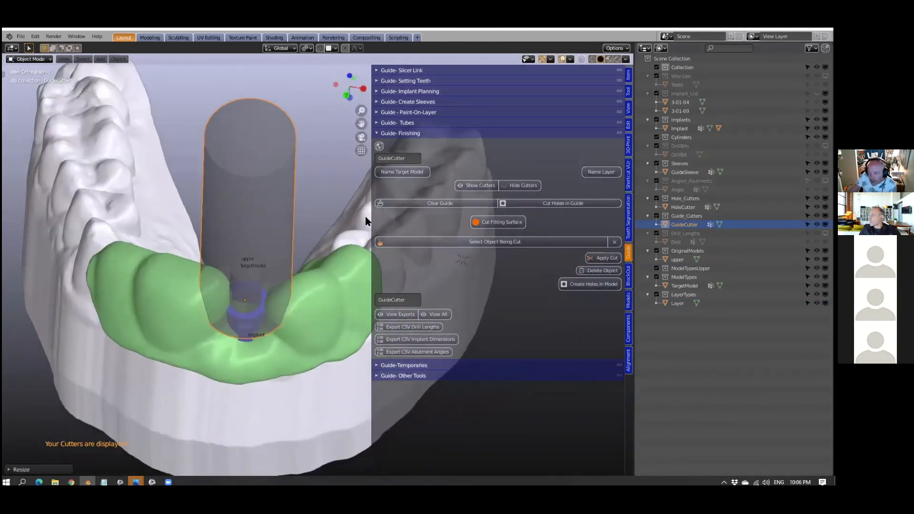
left_click(430, 204)
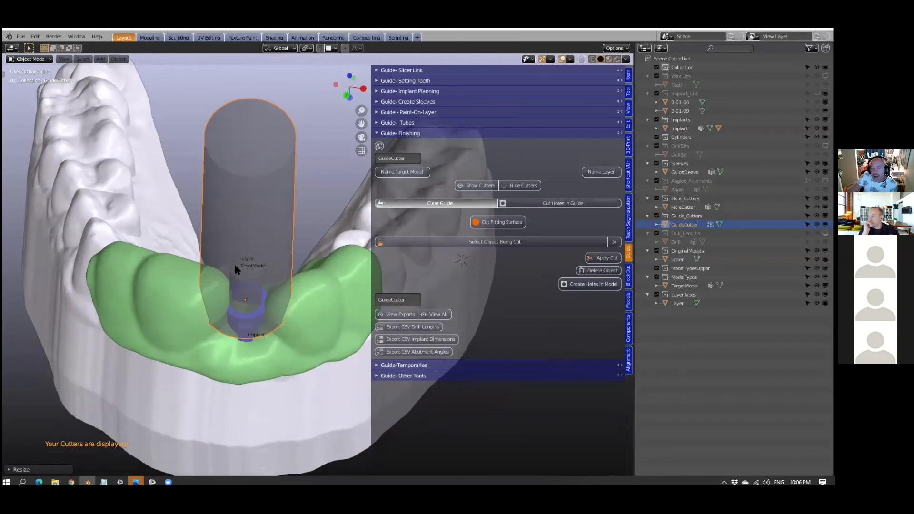
- Undo the last Clear Guide cut, scale the guide cutter down slightly around the drill sleeve, and run Clear Guide again
mouse_move(270, 295)
middle_mouse_down()
mouse_move(276, 306)
mouse_move(313, 309)
mouse_move(288, 300)
mouse_move(282, 314)
mouse_move(278, 307)
mouse_move(302, 295)
mouse_move(261, 328)
mouse_move(261, 307)
middle_mouse_up()
scroll(276, 313, "up", 4)
scroll(262, 307, "down", 2)
key("ctrl+z")
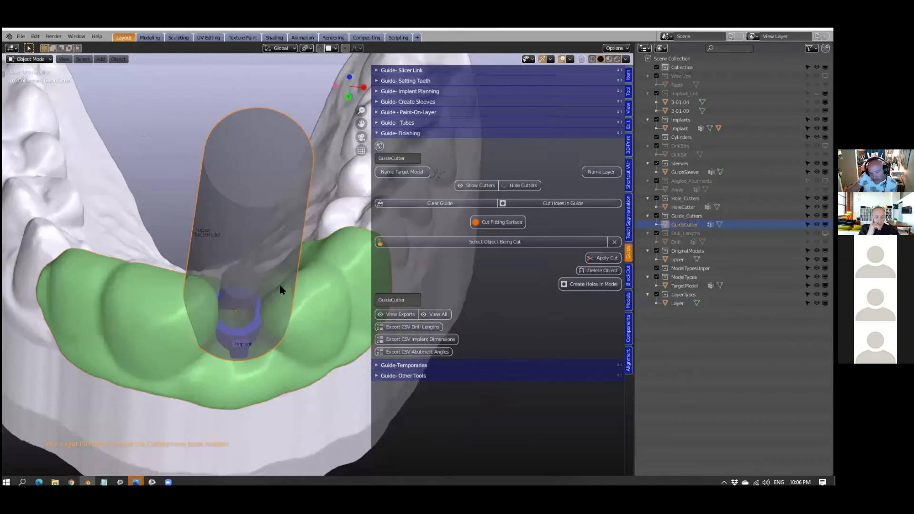
key("ctrl+z")
left_click(279, 264, "shift")
middle_click_drag(301, 288, 313, 297)
key("s")
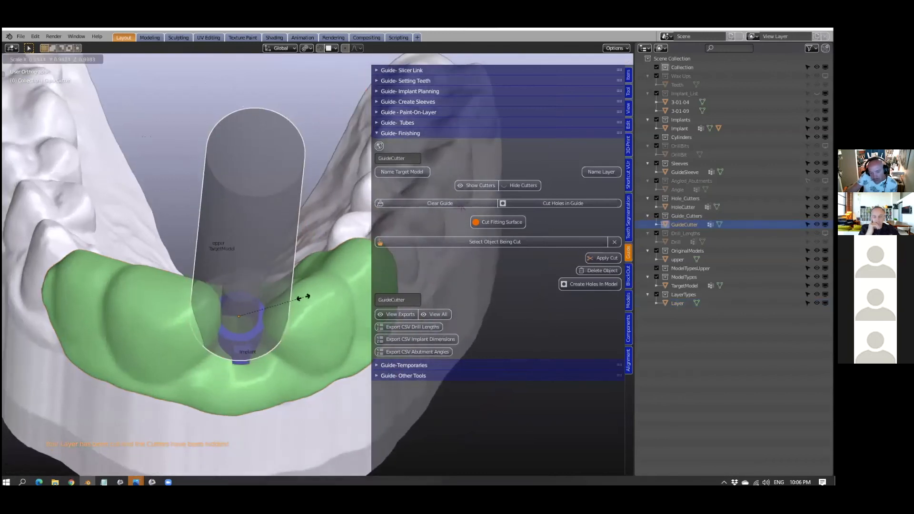
left_click(303, 298)
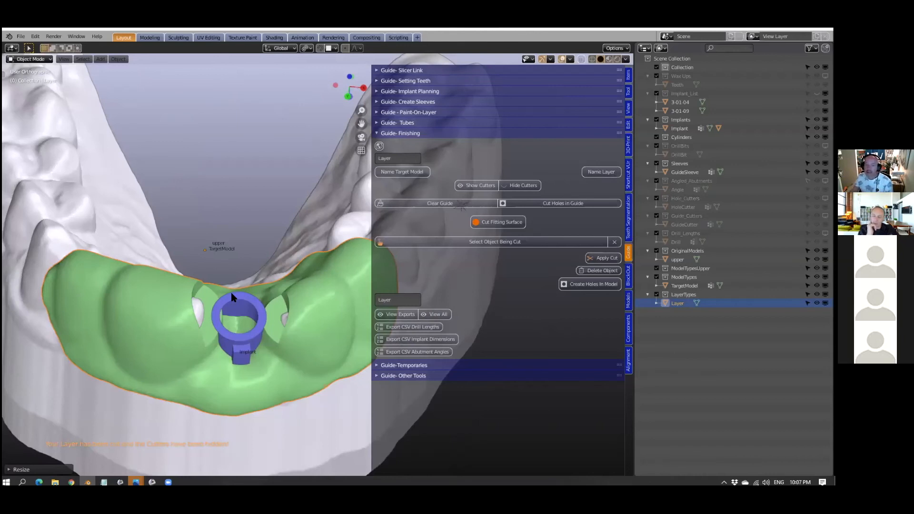
- Show the implant cutters again and hide the large guide cutter around the drill sleeve
left_click(478, 187)
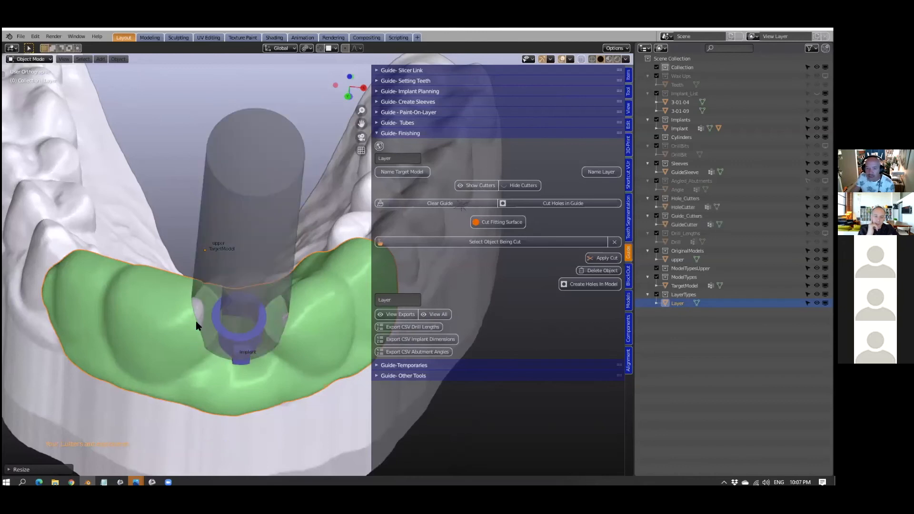
left_click(237, 189)
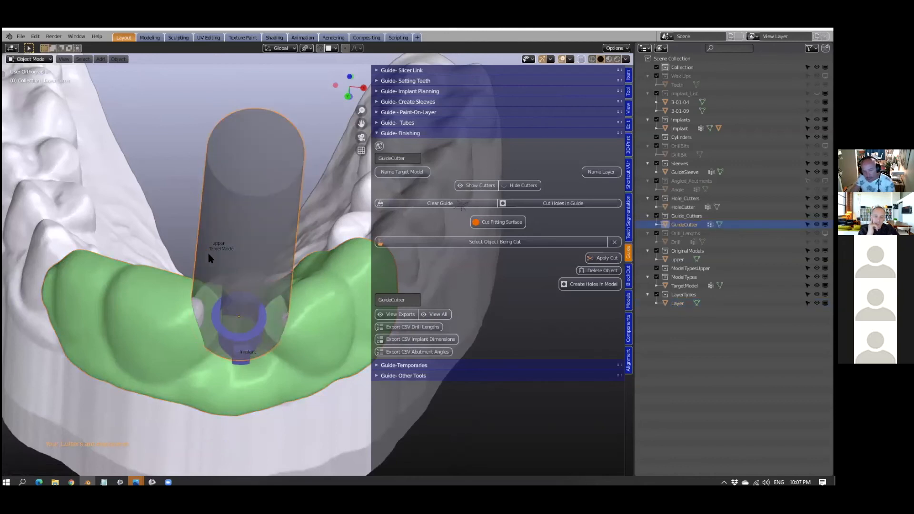
key("h")
- Scale up the hole cutter inside the drill sleeve slightly and run Cut Holes in Guide
left_click(243, 313)
middle_click_drag(244, 314, 258, 342)
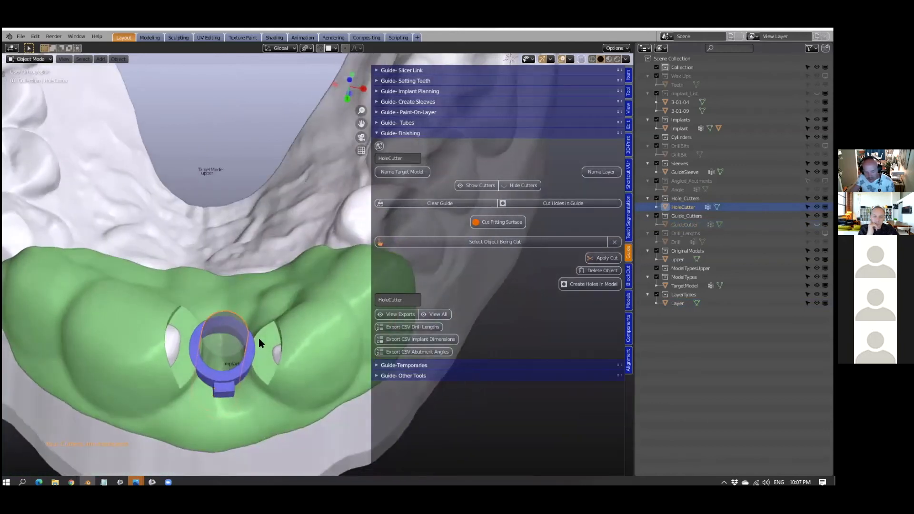
key("s")
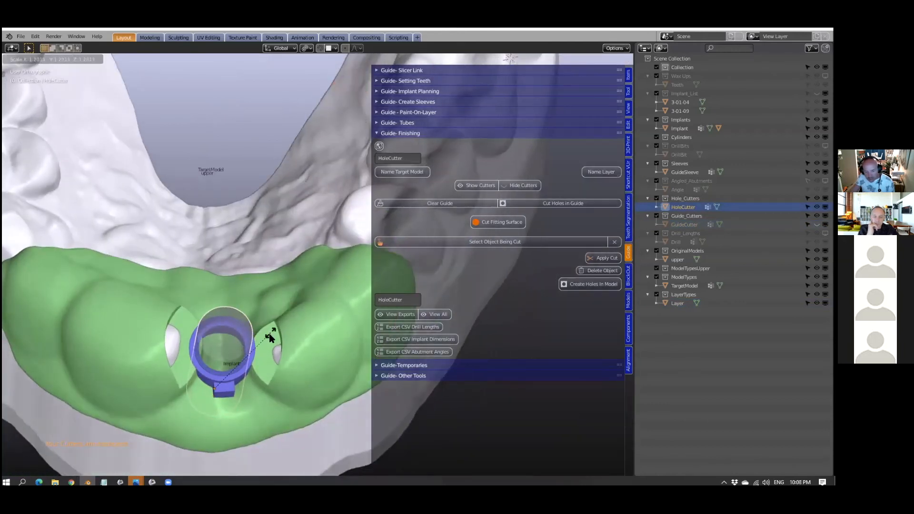
left_click(266, 347)
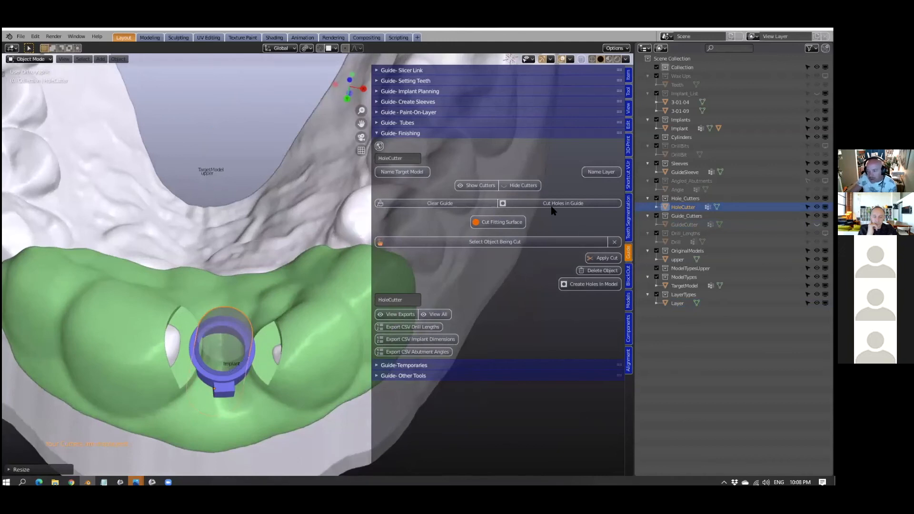
left_click(569, 204)
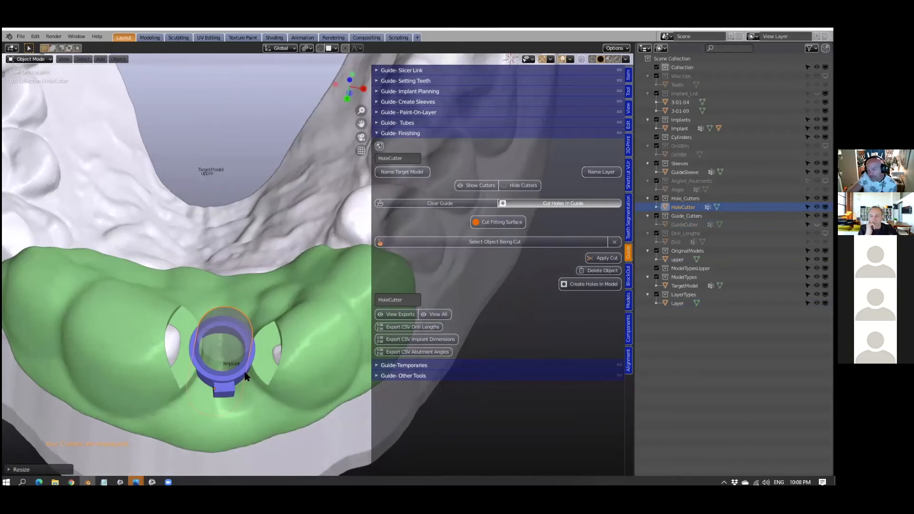
- Check the opened sleeve from the front and cut the fitting surface to complete the implant guide
middle_click_drag(238, 396, 242, 344)
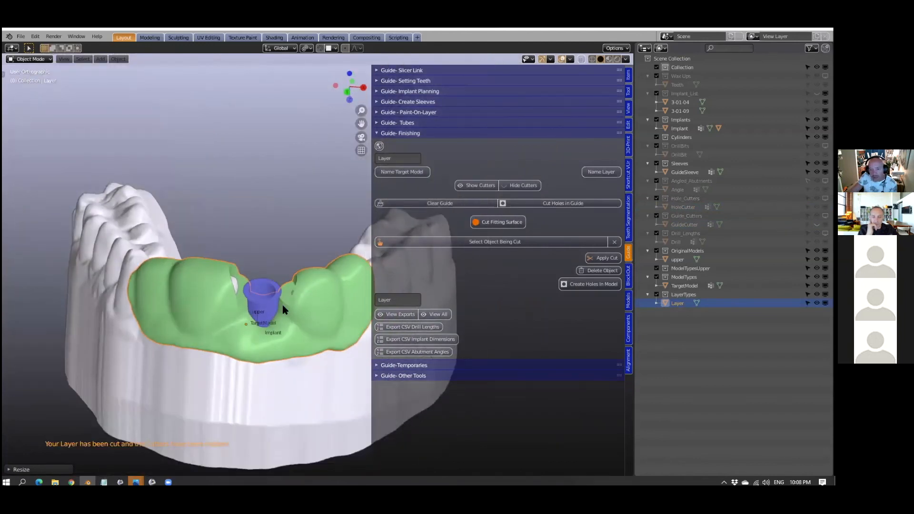
scroll(272, 317, "up", 3)
left_click(494, 219)
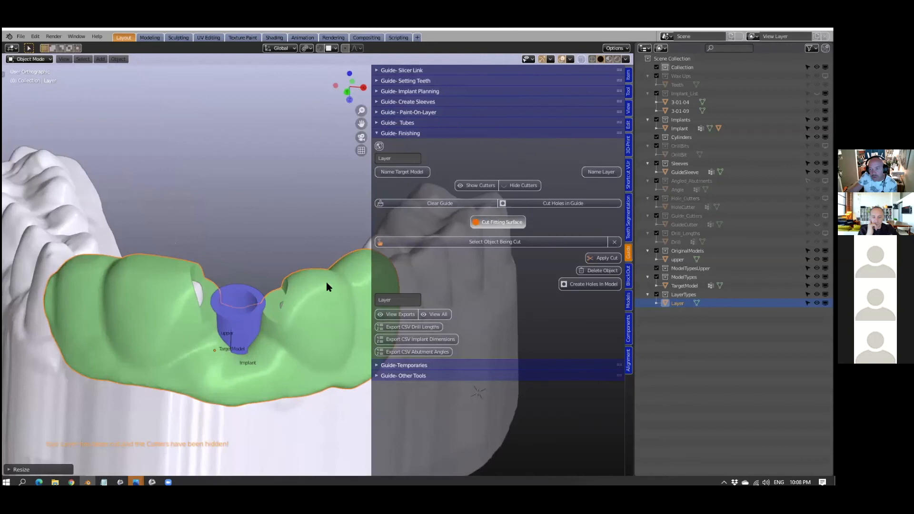
left_click(285, 299)
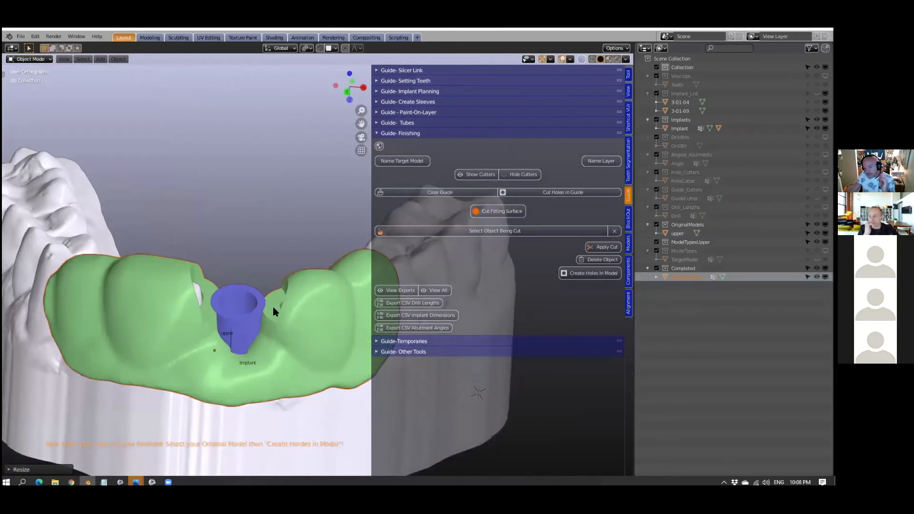
- Hide the upper model, examine the guide's fitting surface, sleeve and implant from several sides, and show the model again
left_click(177, 383)
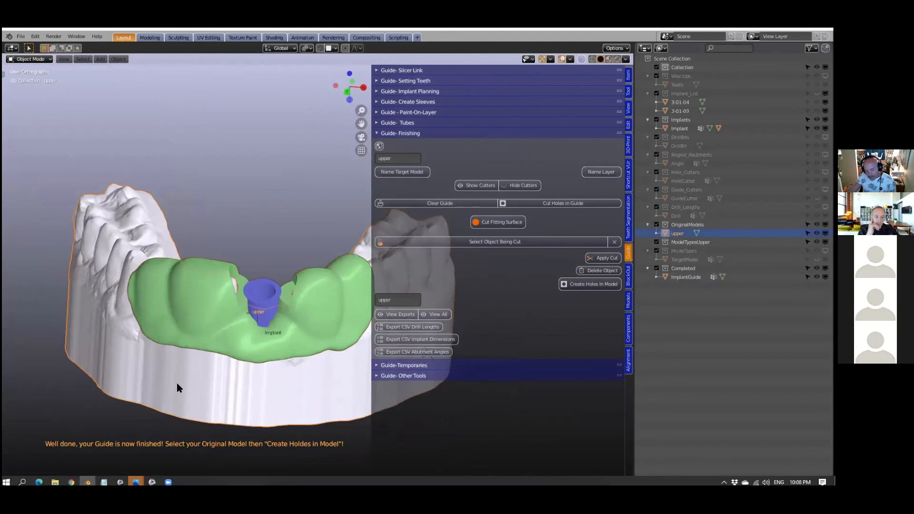
key("h")
middle_click_drag(176, 383, 247, 232)
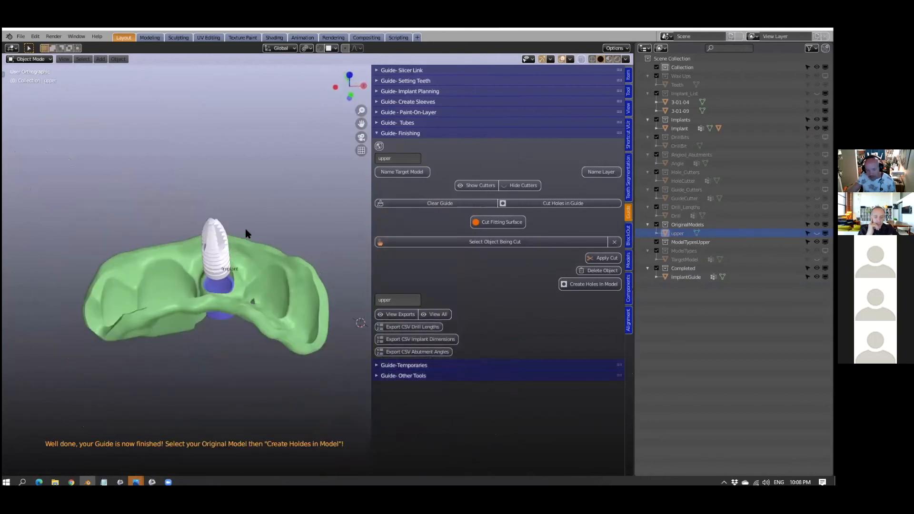
scroll(228, 289, "up", 5)
scroll(140, 279, "down", 2)
scroll(140, 282, "down", 1)
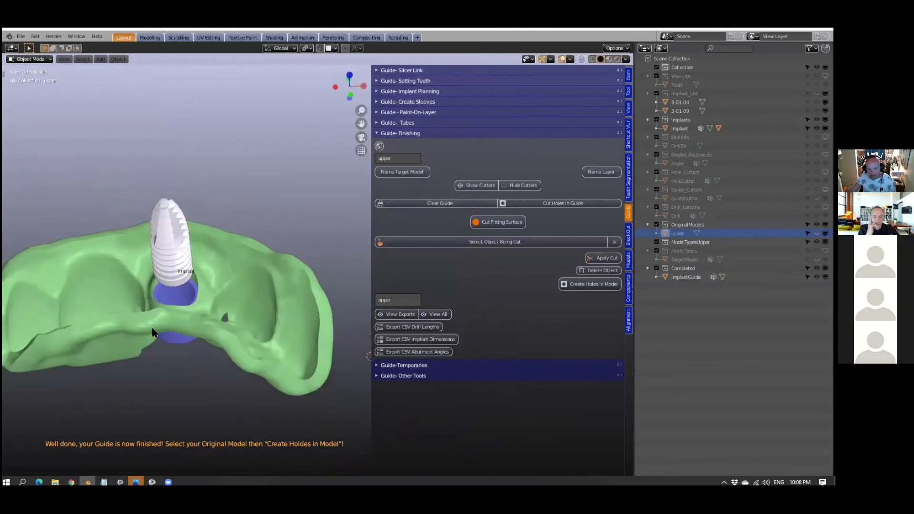
middle_click_drag(153, 332, 188, 319)
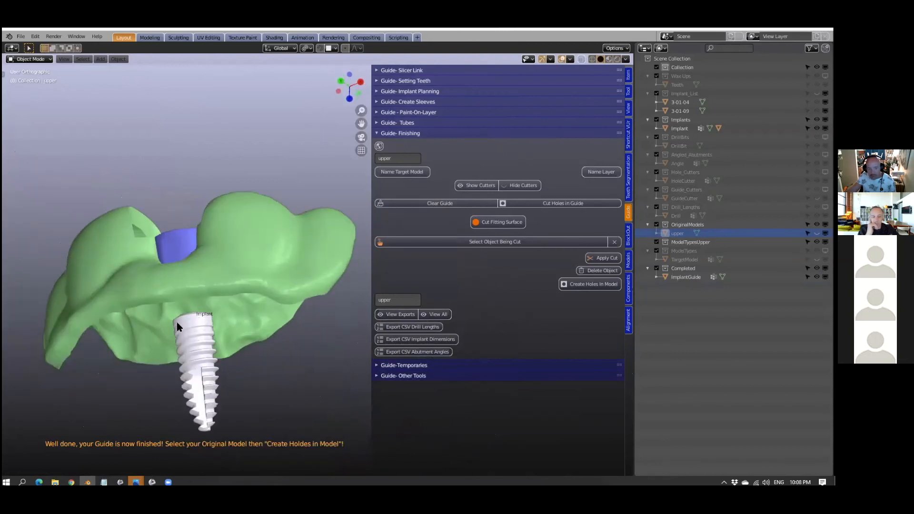
scroll(190, 322, "up", 2)
middle_click_drag(280, 376, 295, 315)
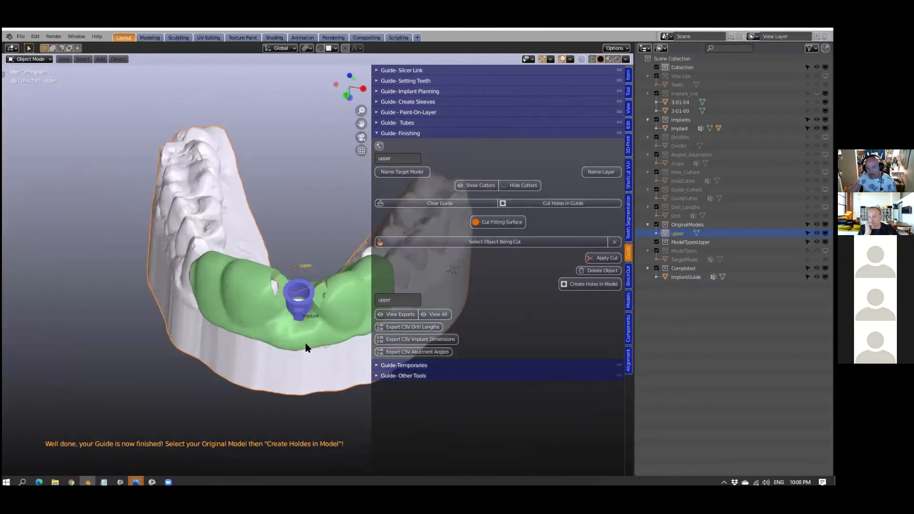
middle_click_drag(297, 333, 265, 306)
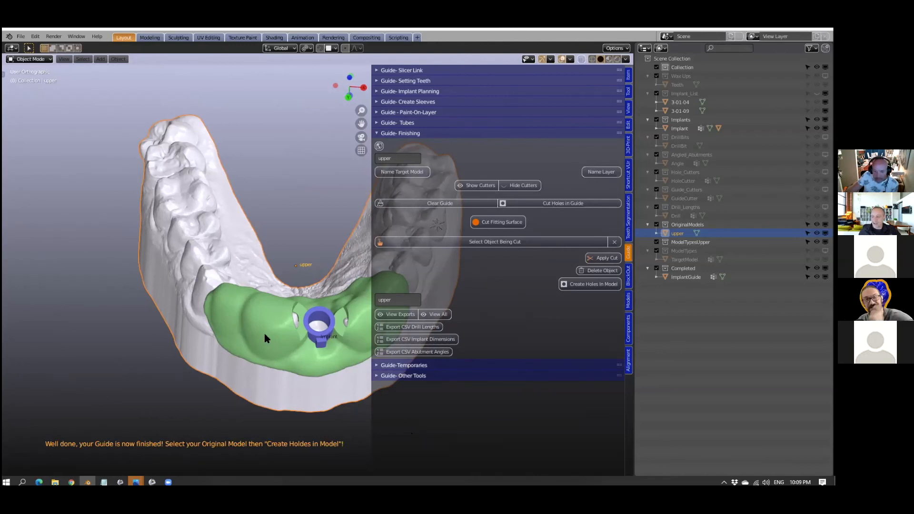
- Reopen the recent file zoom2.blend without saving the changes to the current scene
middle_click_drag(263, 333, 227, 358, "shift")
scroll(227, 362, "down", 1)
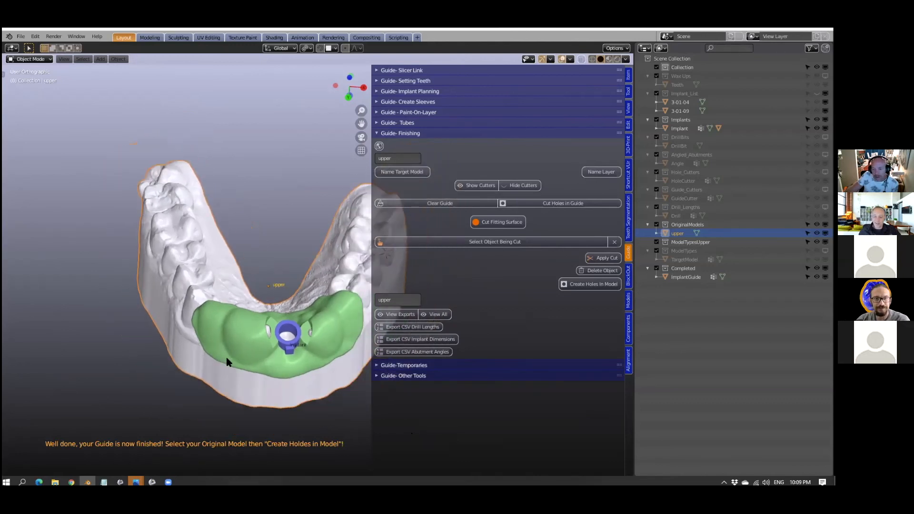
left_click(21, 36)
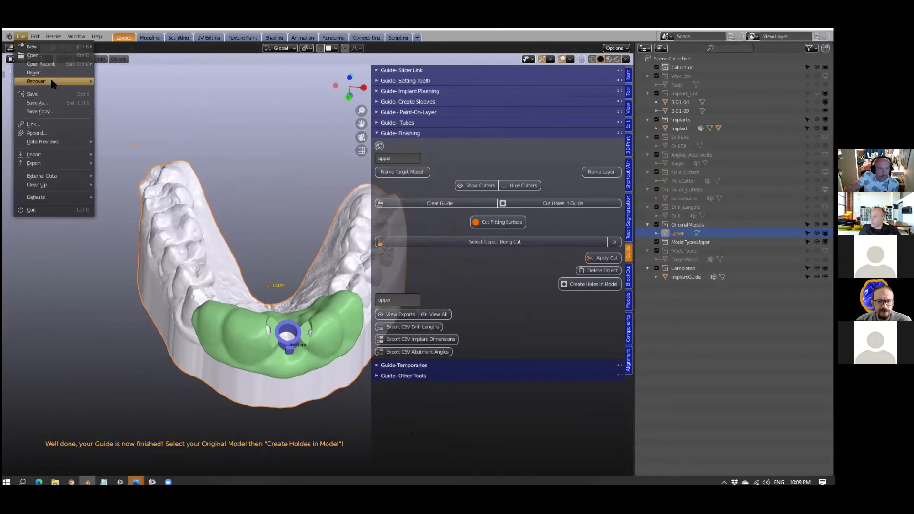
mouse_move(53, 83)
mouse_move(58, 65)
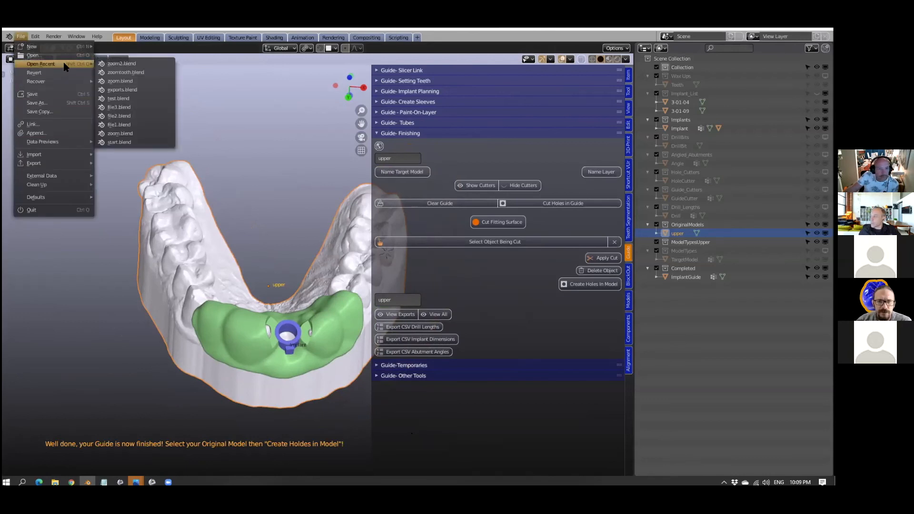
left_click(121, 63)
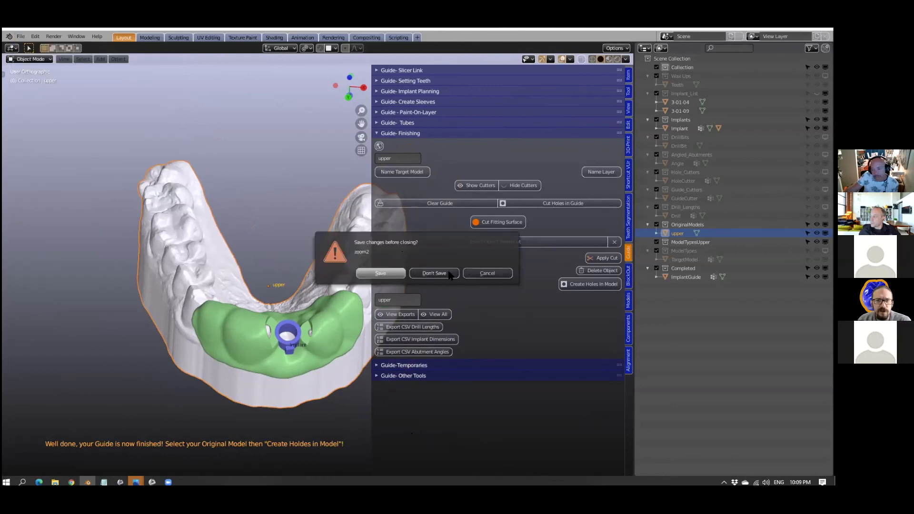
left_click(449, 274)
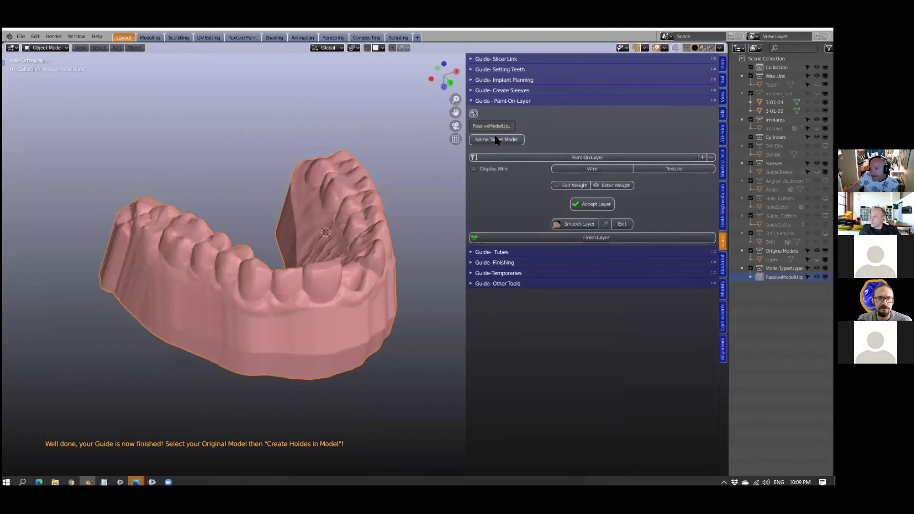
- Look through the Create Sleeves and Paint-On-Layer tools with the passive upper model selected
left_click(473, 91)
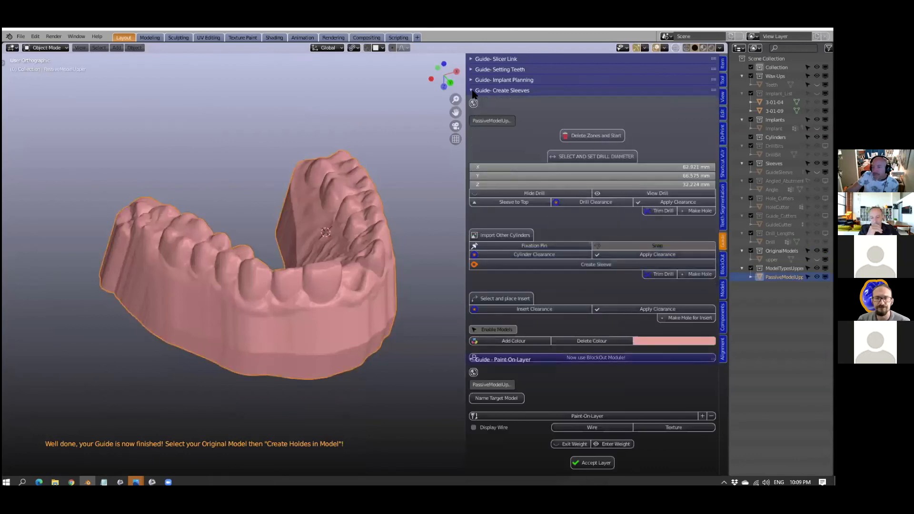
scroll(404, 348, "up", 2)
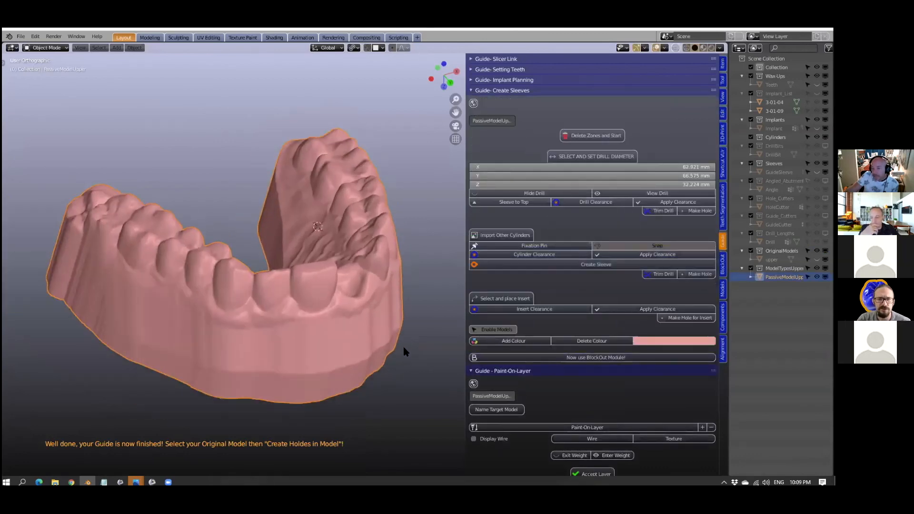
scroll(403, 348, "down", 1)
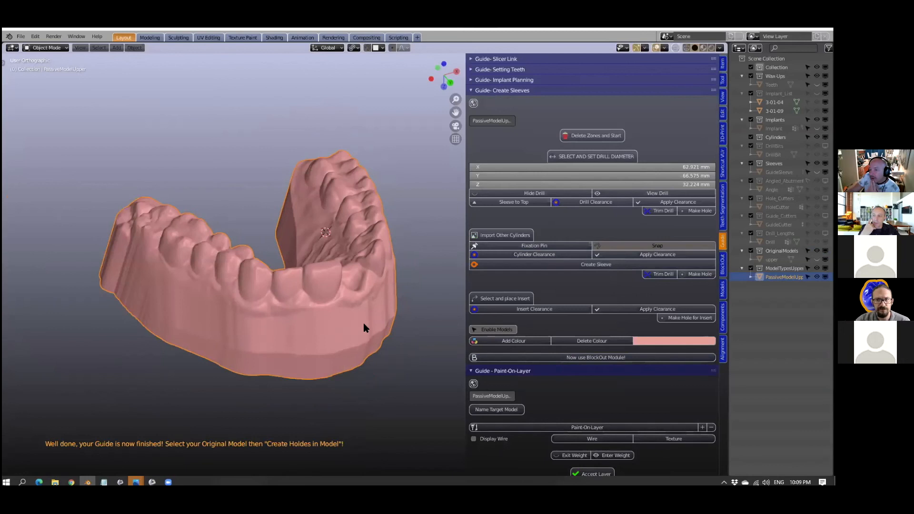
left_click(471, 91)
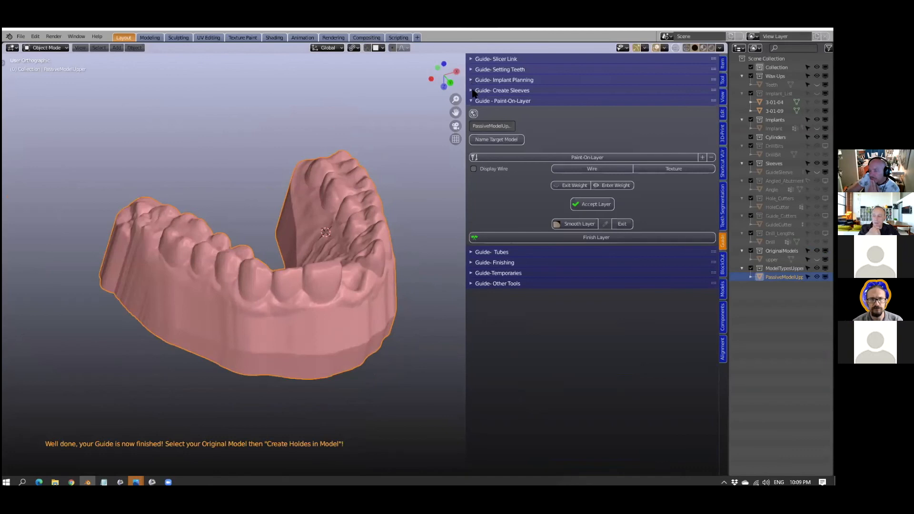
left_click(473, 90)
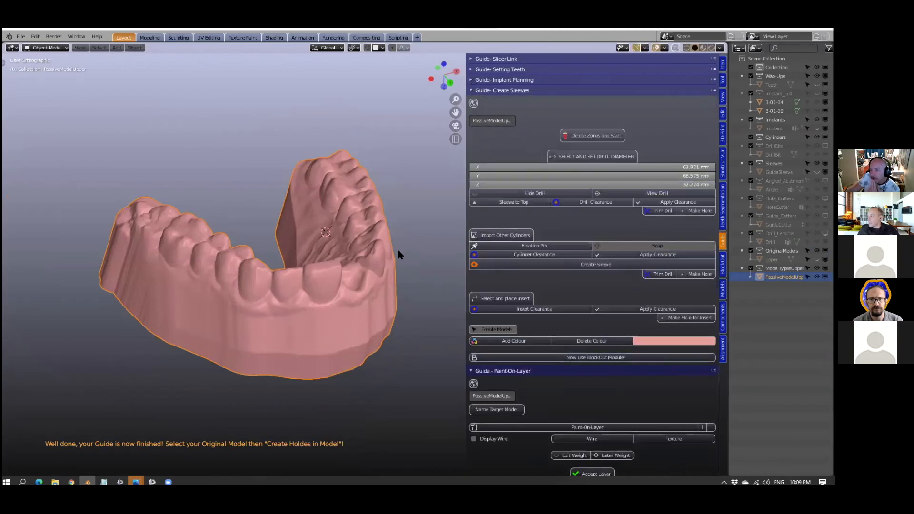
scroll(499, 290, "down", 4)
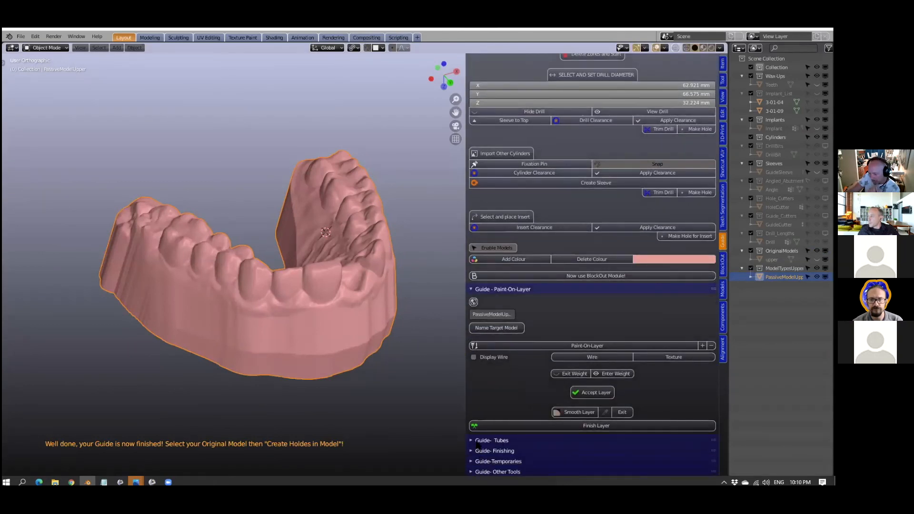
scroll(565, 145, "up", 3)
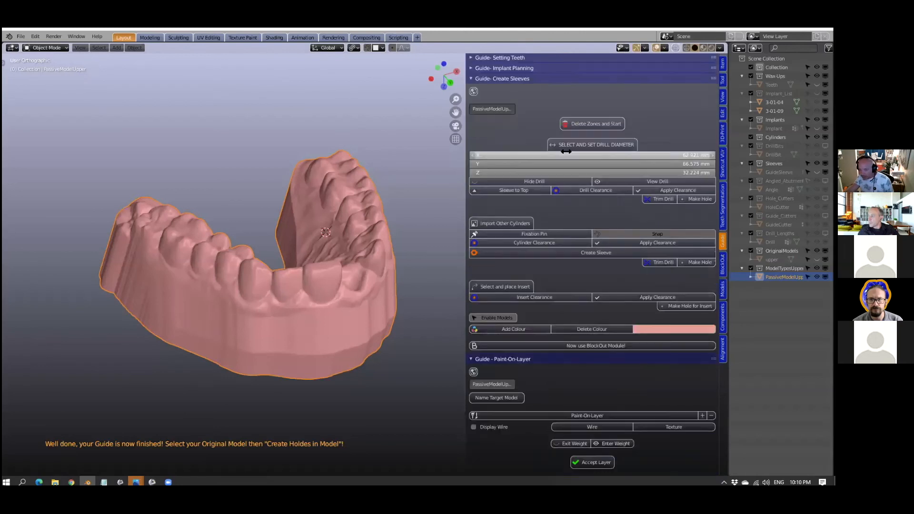
scroll(661, 310, "down", 3)
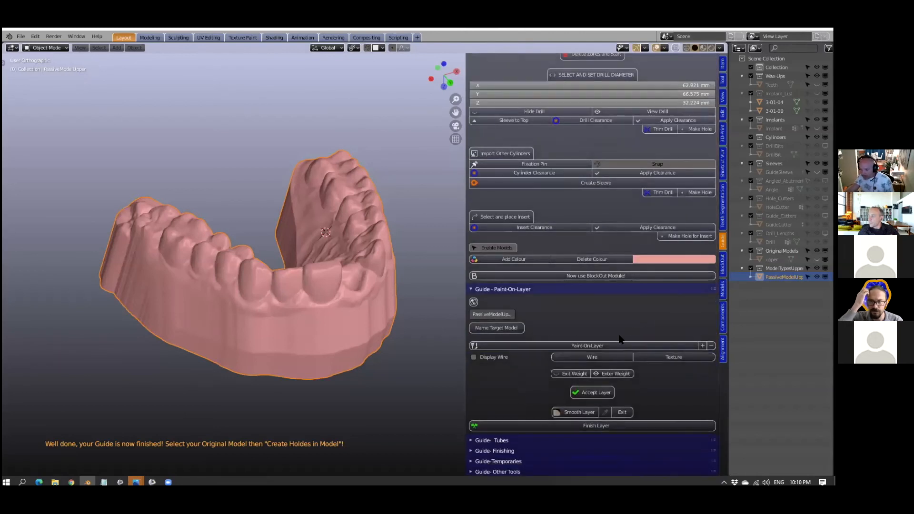
- Show the Guide Tubes tools, name the passive upper model as the target model, and check it around the sleeve
left_click(471, 441)
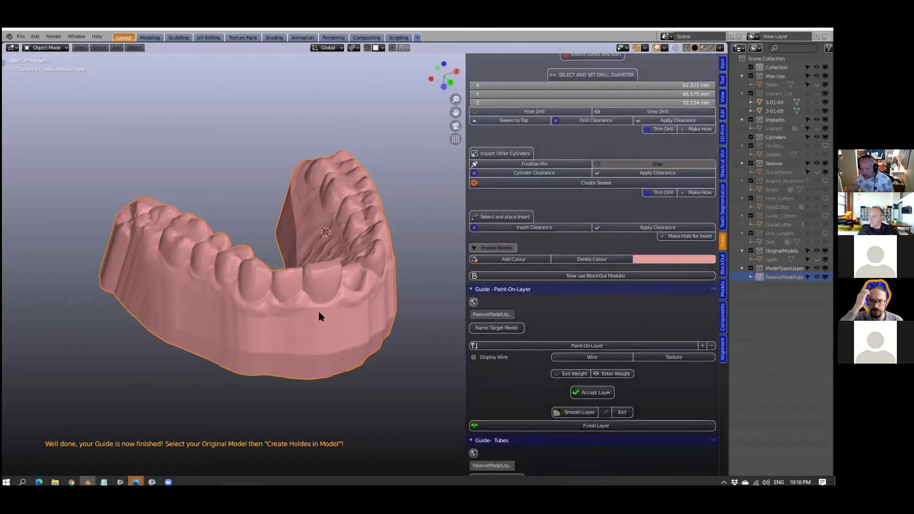
scroll(546, 265, "down", 5)
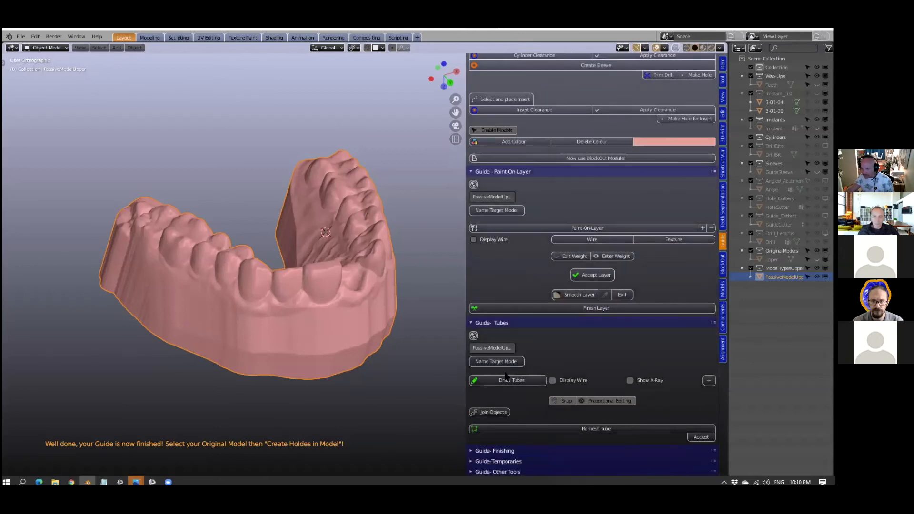
left_click(495, 362)
middle_click_drag(304, 332, 267, 312)
scroll(267, 312, "up", 4)
scroll(267, 311, "up", 1)
scroll(364, 282, "down", 2)
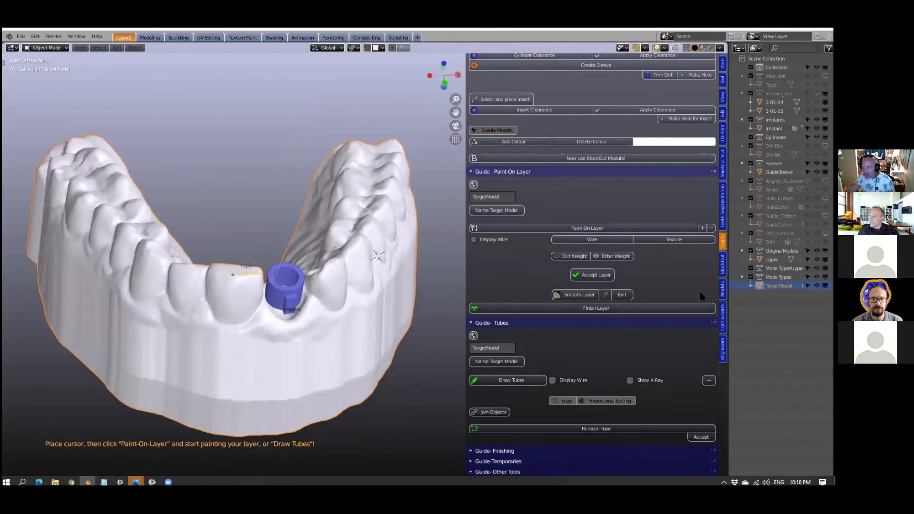
- Browse the component library to the STECO Guide Sleeve Cutters and their Mis - Standard, Narrow category
left_click(723, 315)
left_click(579, 183)
left_click(578, 183)
left_click(571, 168)
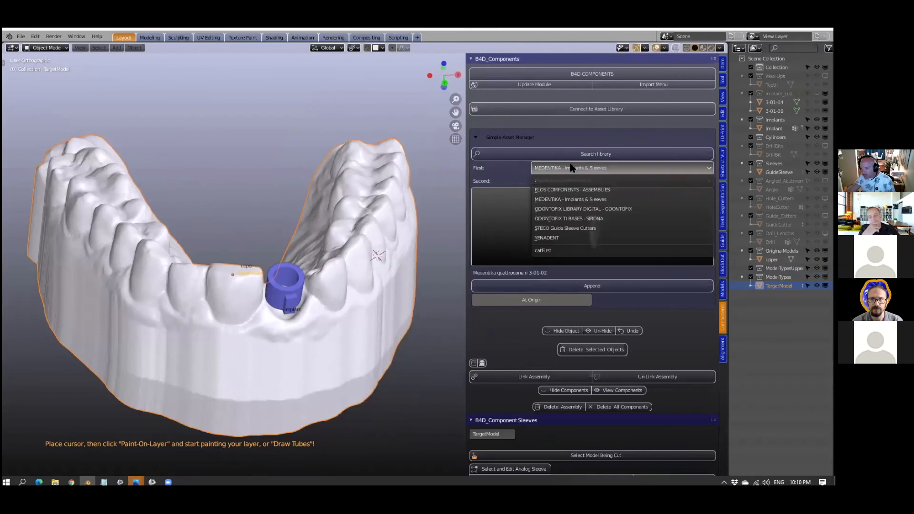
left_click(547, 228)
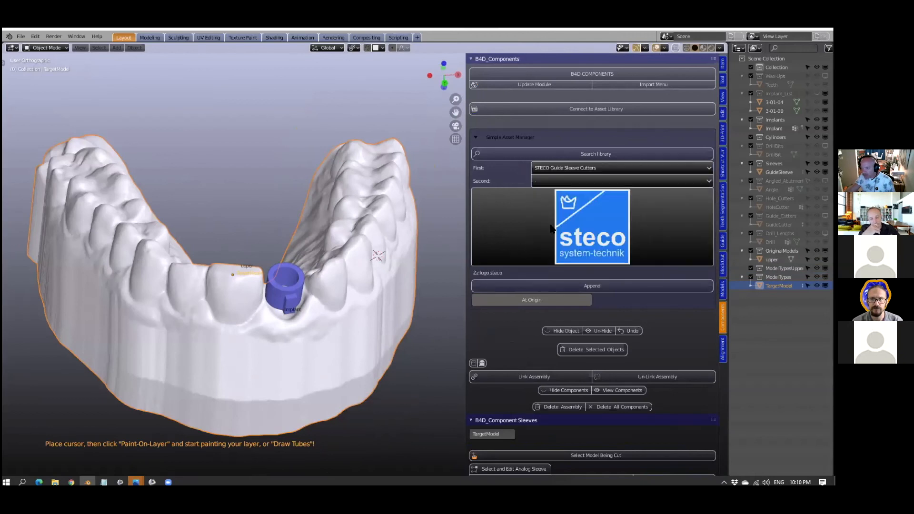
left_click(562, 183)
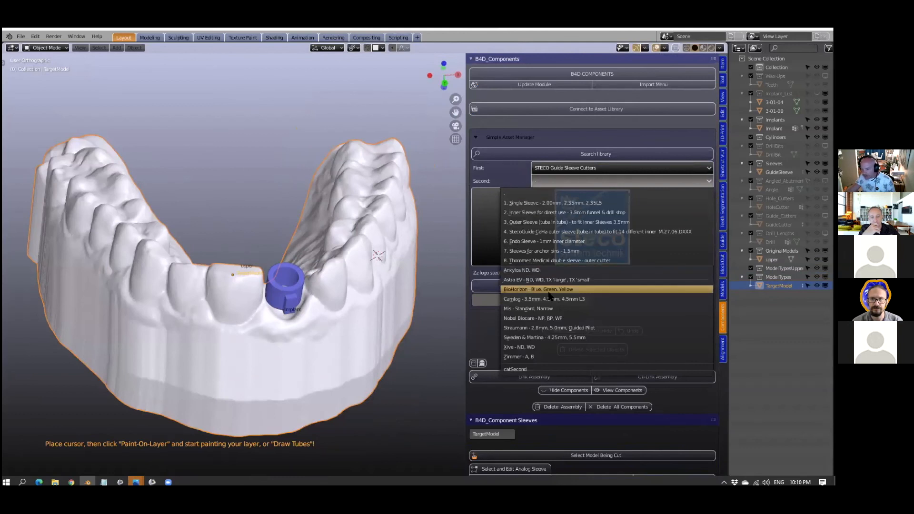
left_click(524, 308)
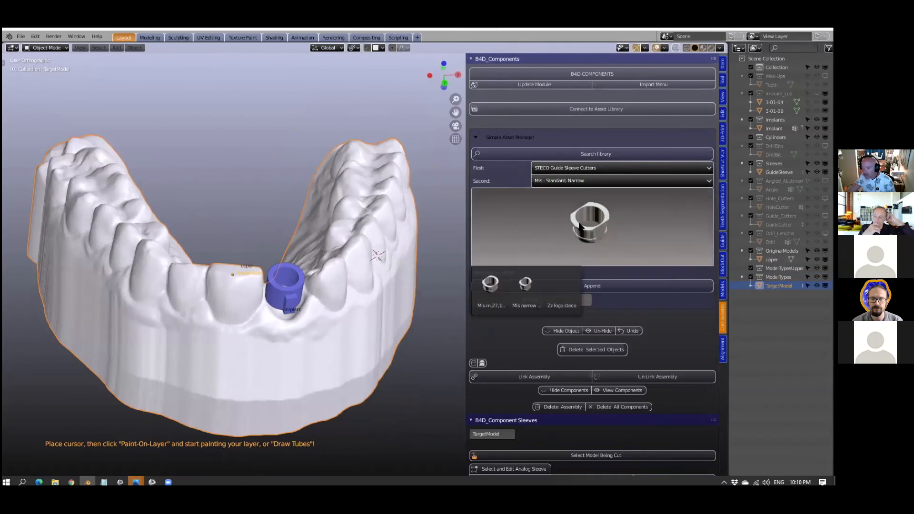
- Append the Mis narrow m.27.15.d400 sleeve cutter from the library to the scene
left_click(524, 288)
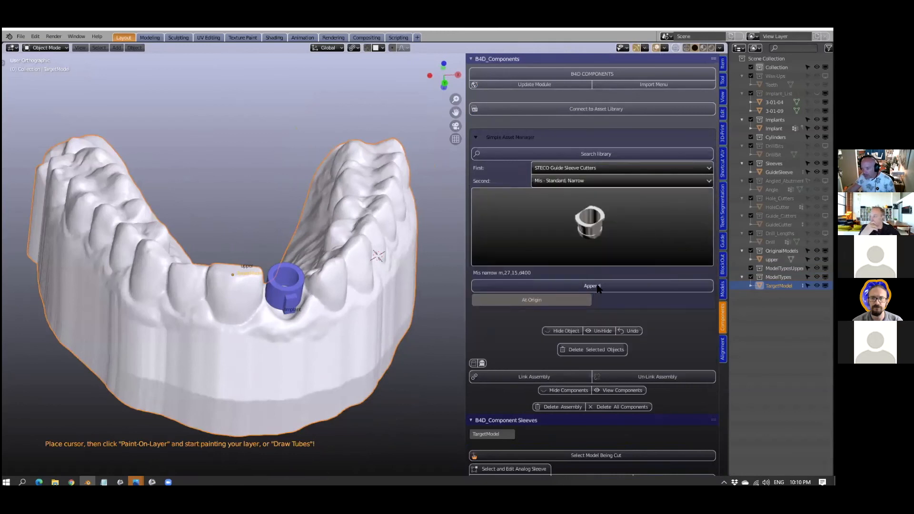
left_click(595, 286)
scroll(299, 291, "down", 4)
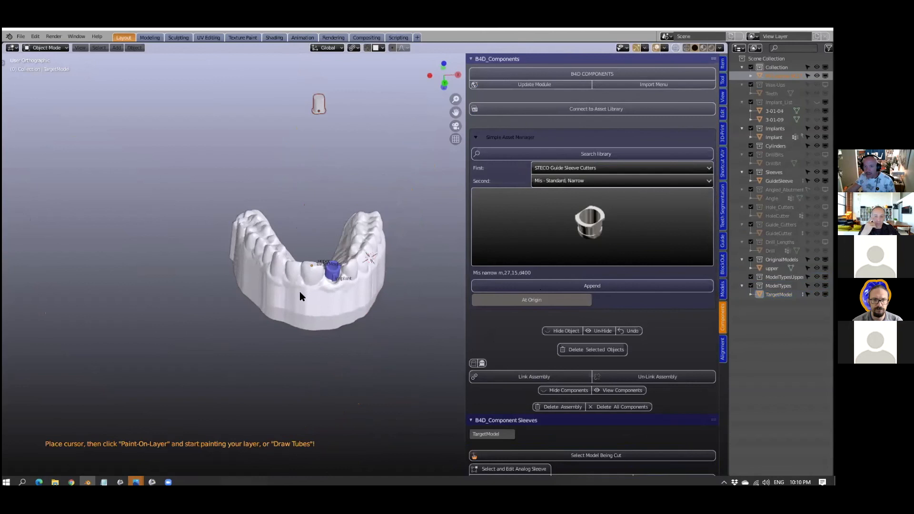
scroll(313, 235, "up", 4)
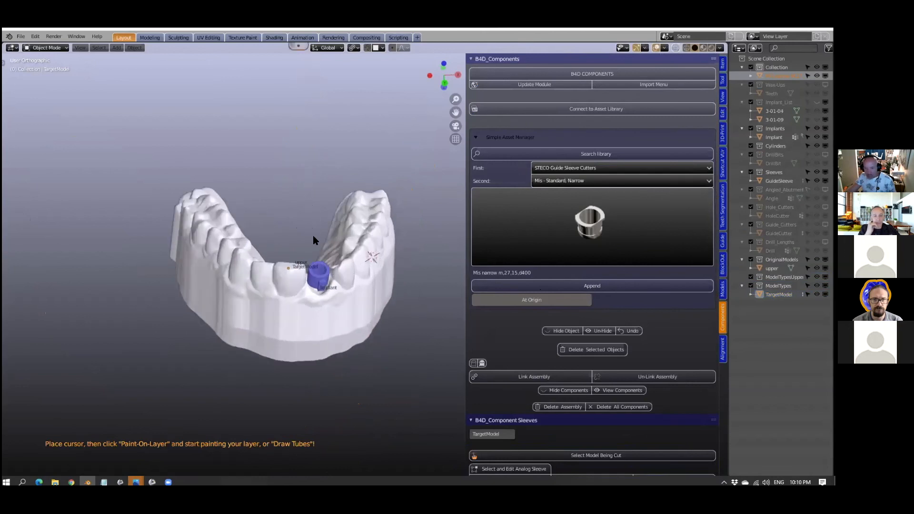
- Select the guide sleeve on the model and place the appended metal insert into it
left_click(310, 265)
scroll(309, 261, "down", 3)
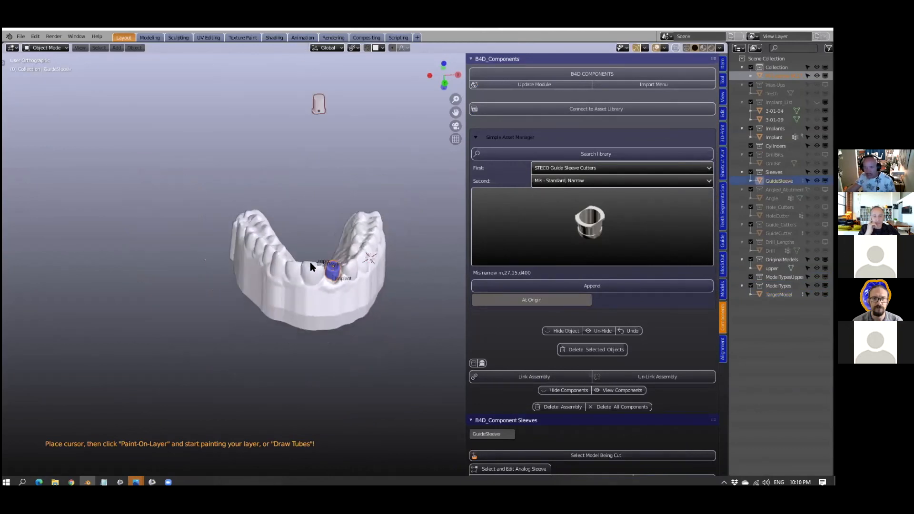
left_click(722, 242)
scroll(492, 297, "down", 2)
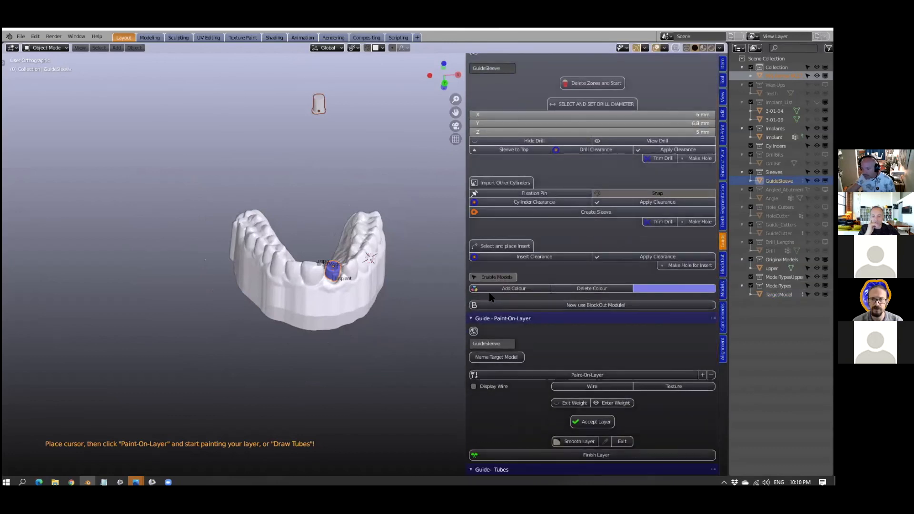
scroll(490, 297, "up", 2)
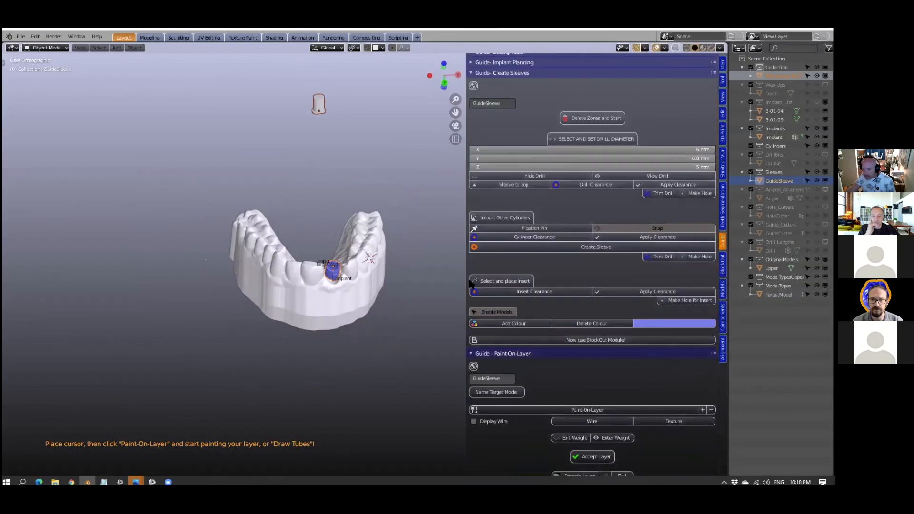
left_click(497, 282)
scroll(353, 306, "up", 6)
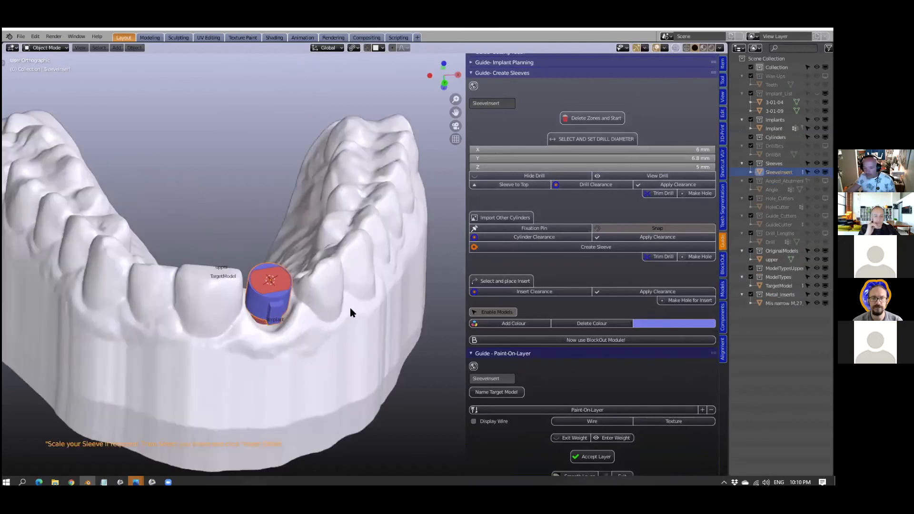
scroll(332, 318, "up", 2)
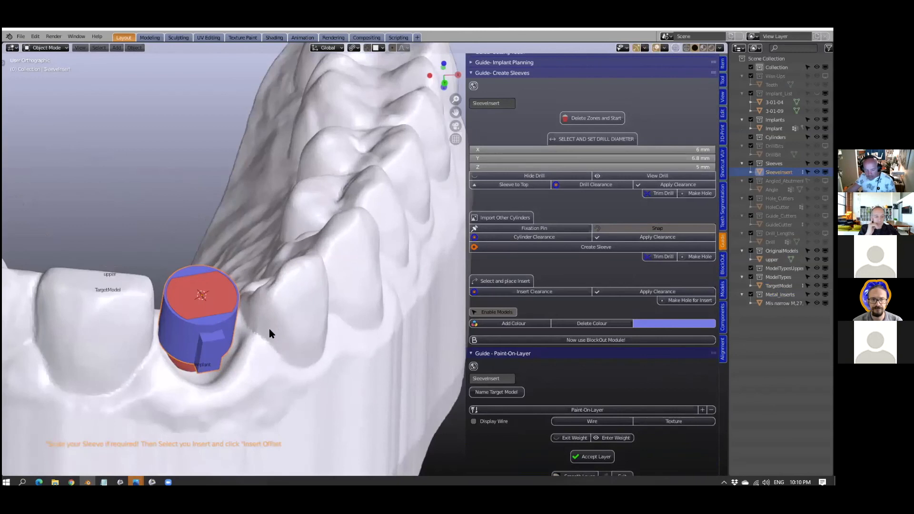
- Scale the sleeve around the insert up to about 6.7 x 7.6 x 5.6 mm
middle_click_drag(269, 329, 306, 273)
scroll(284, 263, "up", 1)
key("s")
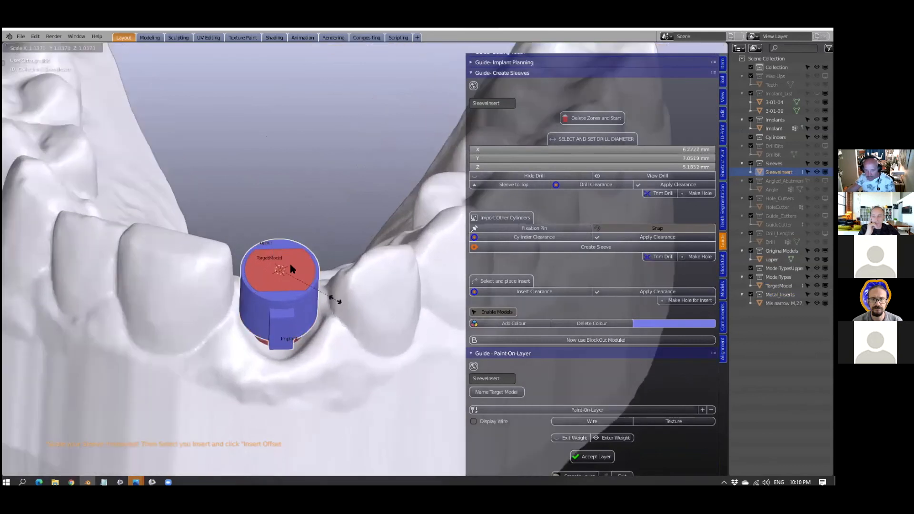
left_click(227, 280)
scroll(188, 278, "up", 1)
scroll(320, 291, "up", 1)
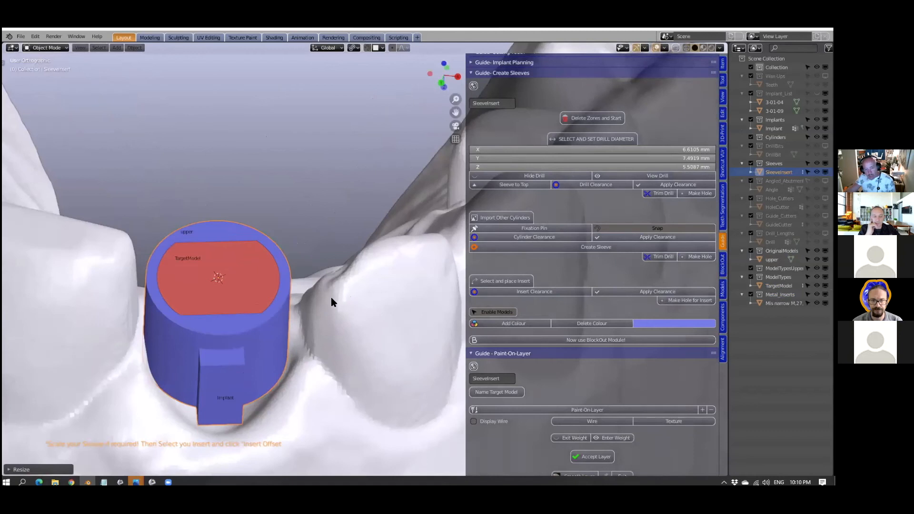
scroll(332, 276, "down", 1)
key("s")
left_click(347, 293)
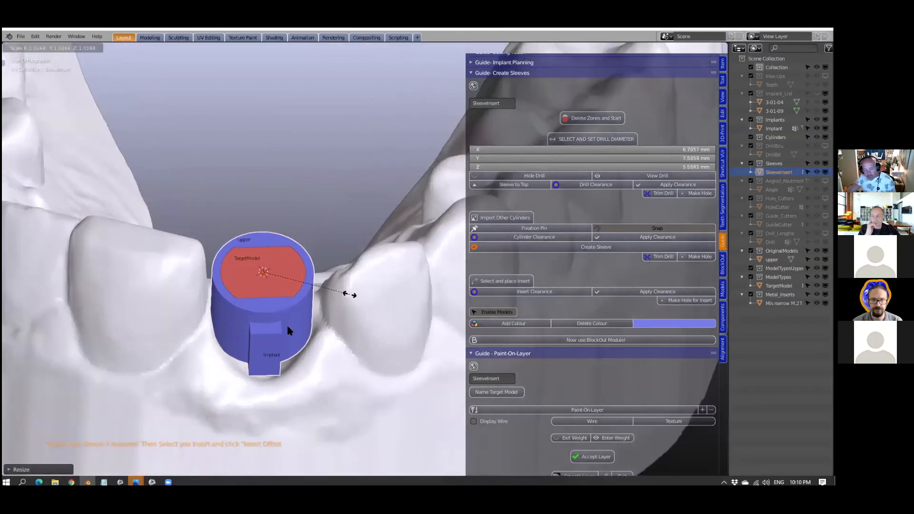
- Rotate the red metal insert inside the sleeve until its flat sides face the neighbouring teeth
middle_click_drag(185, 356, 183, 341)
scroll(315, 353, "up", 1)
scroll(334, 296, "down", 3)
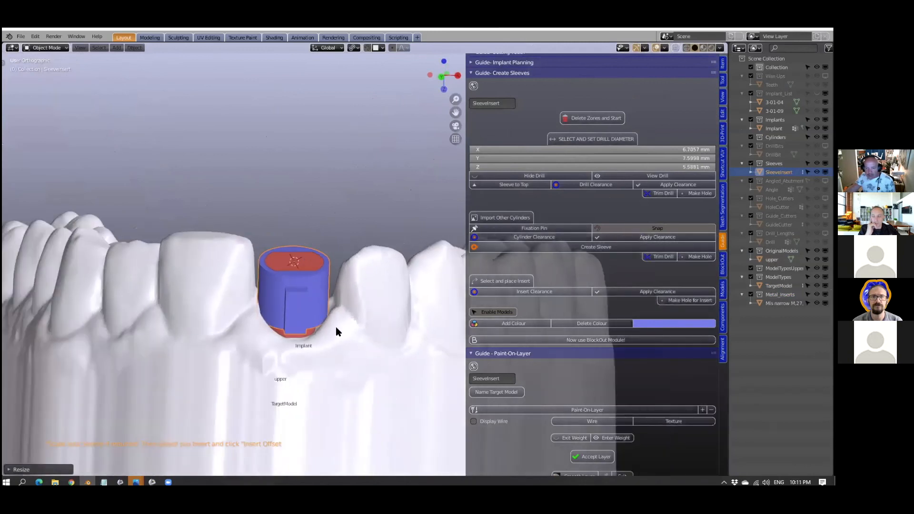
middle_click_drag(336, 326, 335, 322)
scroll(315, 316, "up", 1)
scroll(262, 271, "up", 3)
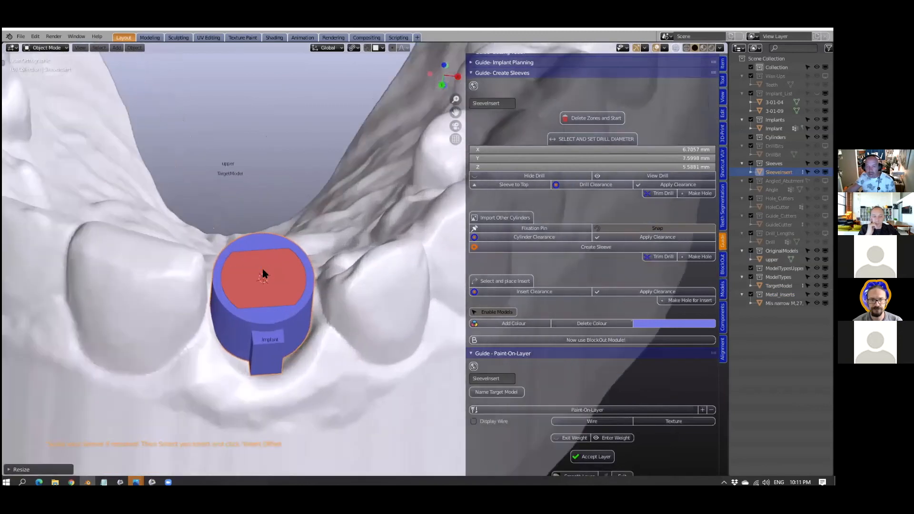
left_click(284, 289, "shift")
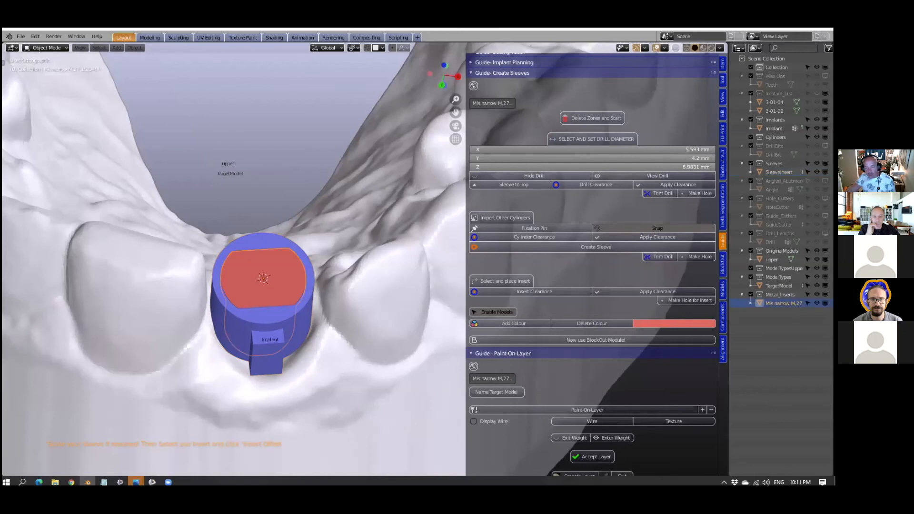
key("r")
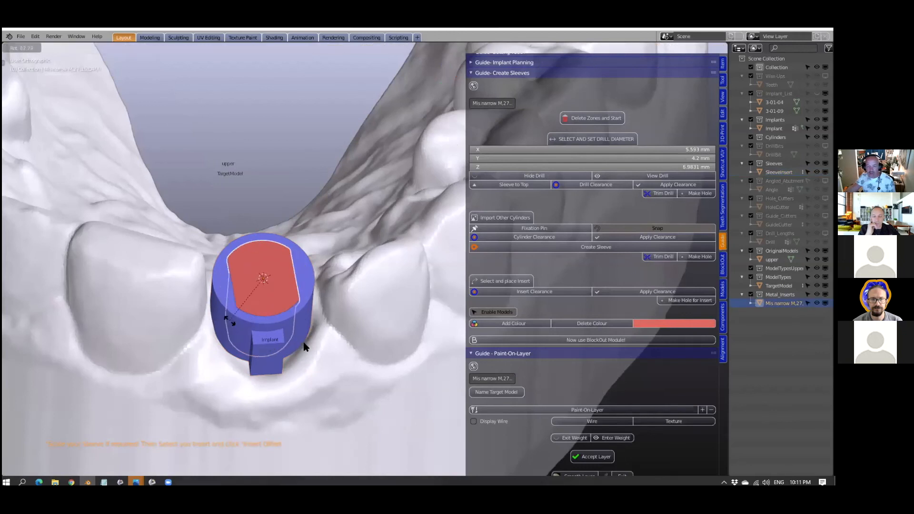
left_click(305, 342)
- Generate an insert clearance of 0.1 mm around the metal insert in the sleeve
scroll(312, 323, "down", 2)
middle_click_drag(314, 298, 530, 294)
middle_click_drag(367, 298, 351, 299)
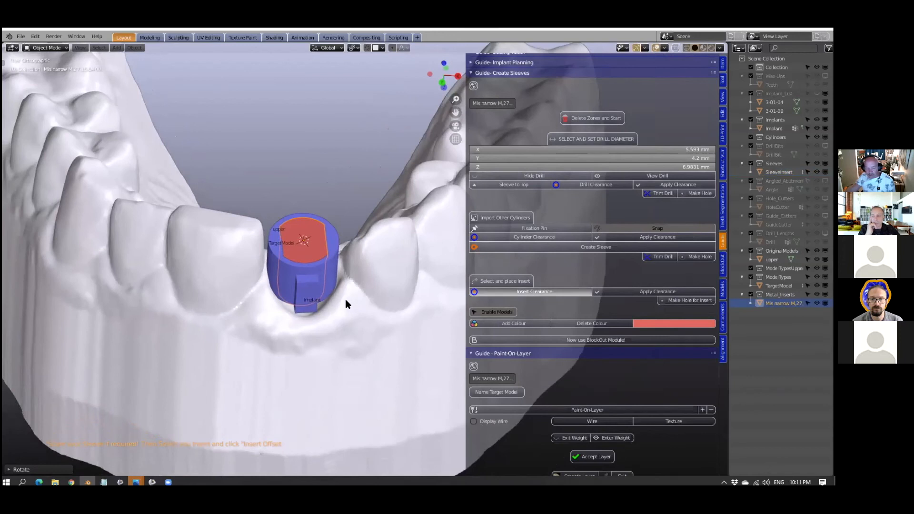
scroll(338, 313, "up", 1)
scroll(407, 338, "up", 1)
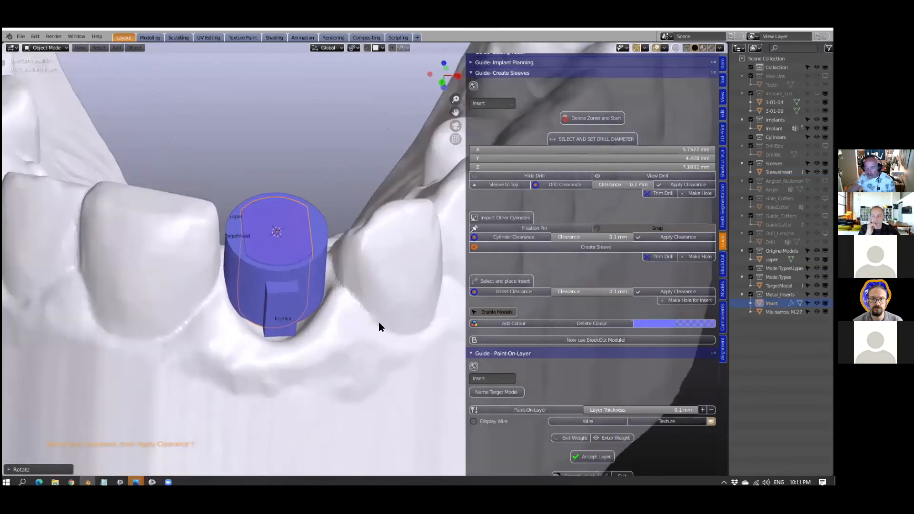
scroll(378, 321, "up", 2)
scroll(378, 322, "up", 4)
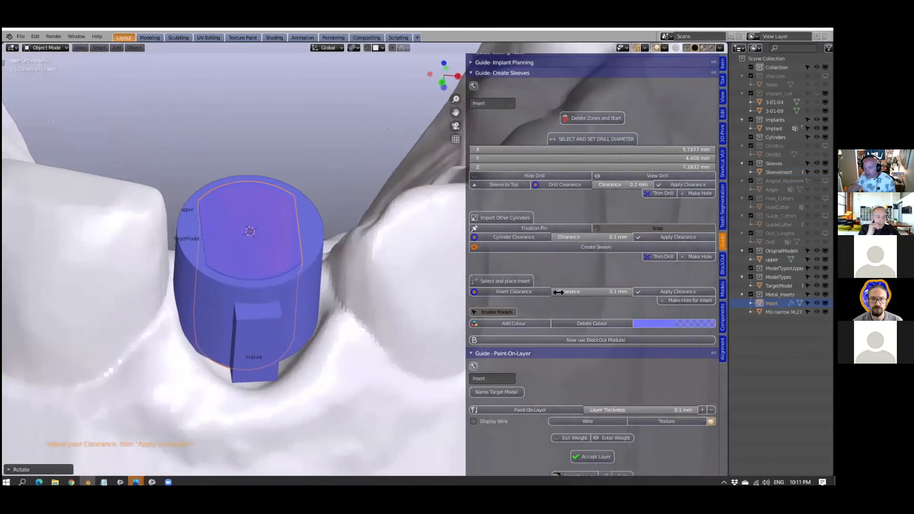
middle_click_drag(602, 294, 637, 308, "shift")
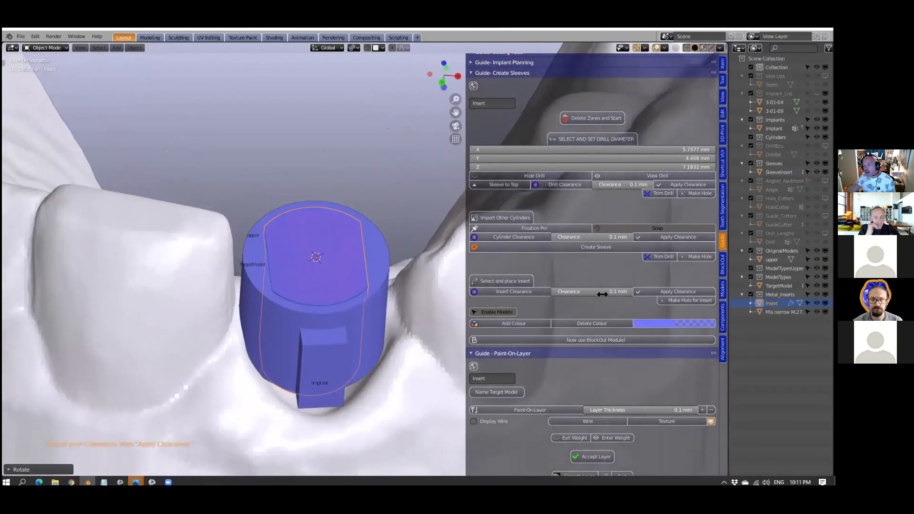
scroll(602, 294, "up", 2)
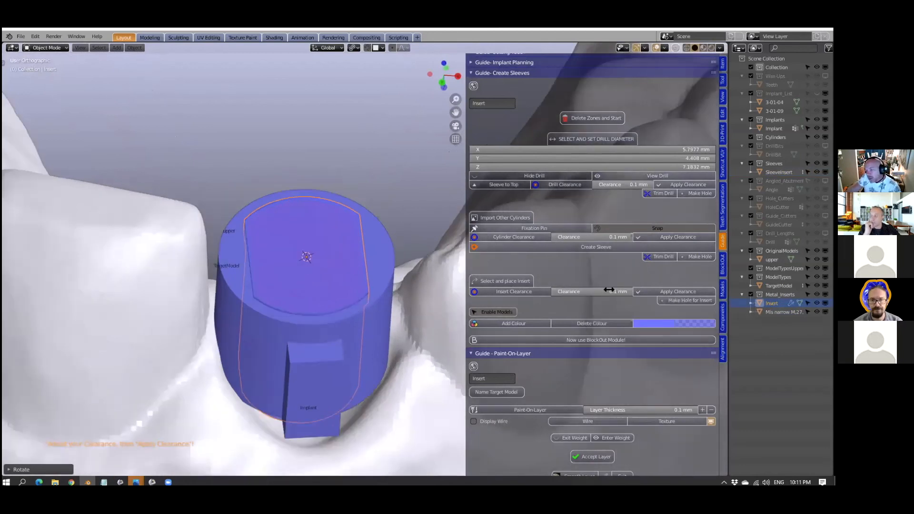
- Clip the view through the middle of the sleeve and examine the insert's clearance gap in cross-section
middle_click_drag(347, 240, 347, 227)
key("b")
mouse_move(296, 165)
left_mouse_down()
mouse_move(325, 376)
mouse_move(318, 472)
mouse_move(297, 480)
left_mouse_up()
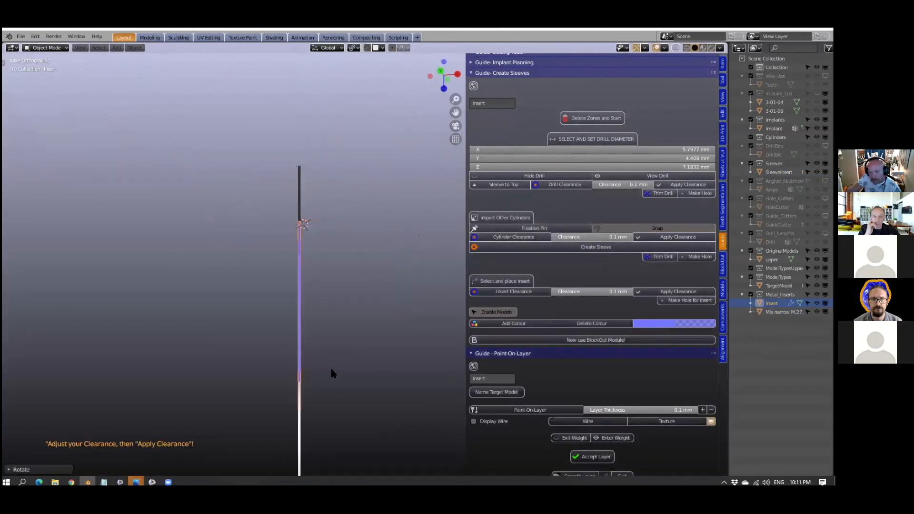
middle_click_drag(331, 371, 383, 348)
scroll(384, 353, "down", 1)
scroll(388, 355, "up", 6)
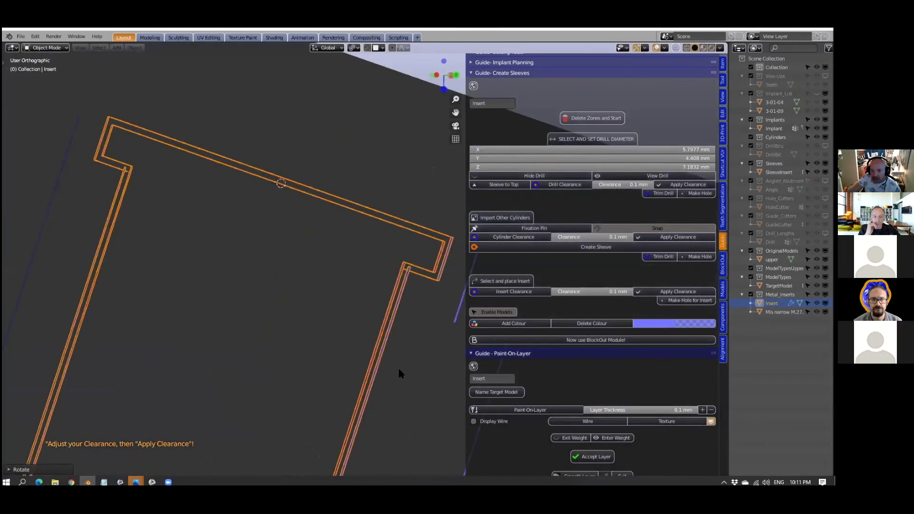
middle_click_drag(401, 335, 401, 352)
scroll(399, 340, "up", 3)
scroll(400, 353, "down", 3)
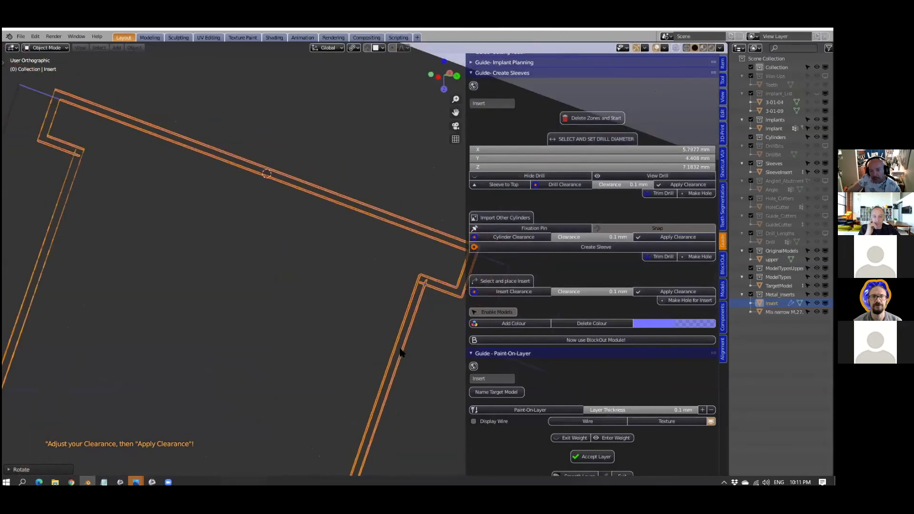
scroll(399, 348, "down", 2)
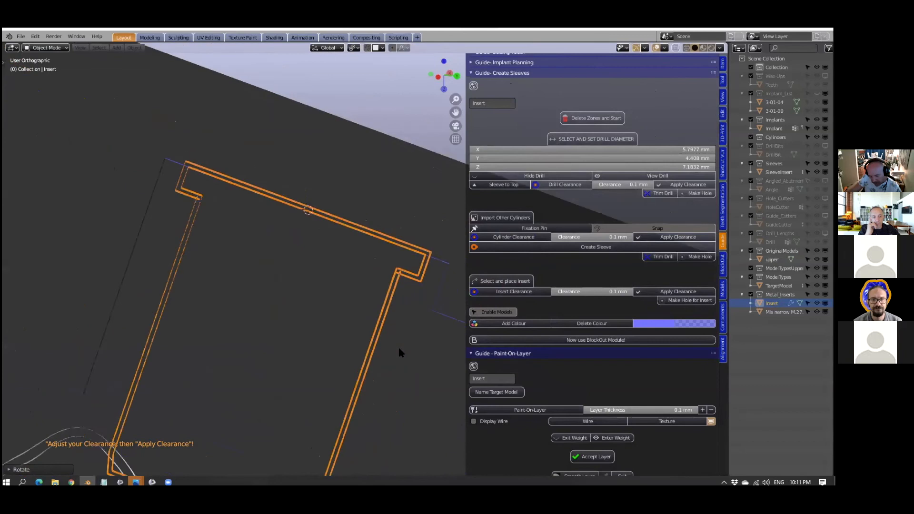
- Remove the view clipping, apply the insert clearance, and check the wire mesh of the insert inside the sleeve
key("alt+b")
scroll(307, 334, "down", 2)
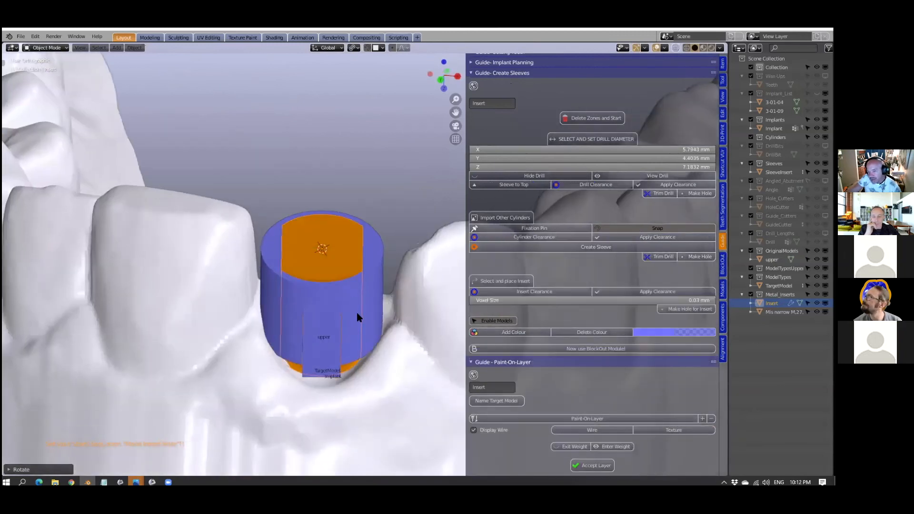
scroll(358, 317, "up", 1)
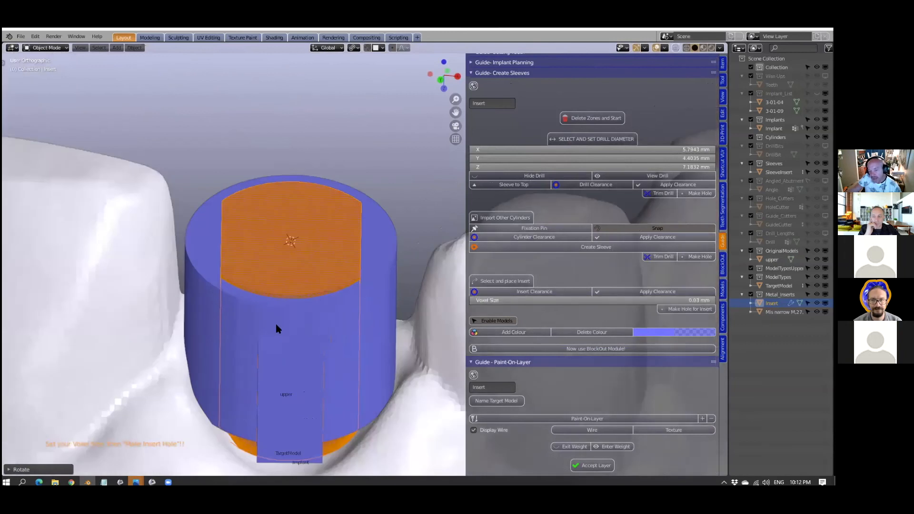
scroll(281, 324, "up", 1)
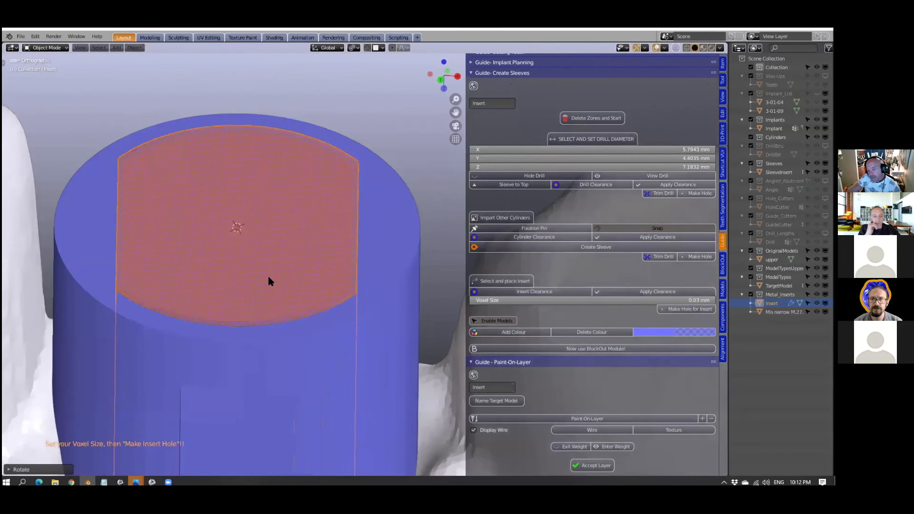
scroll(281, 298, "up", 2)
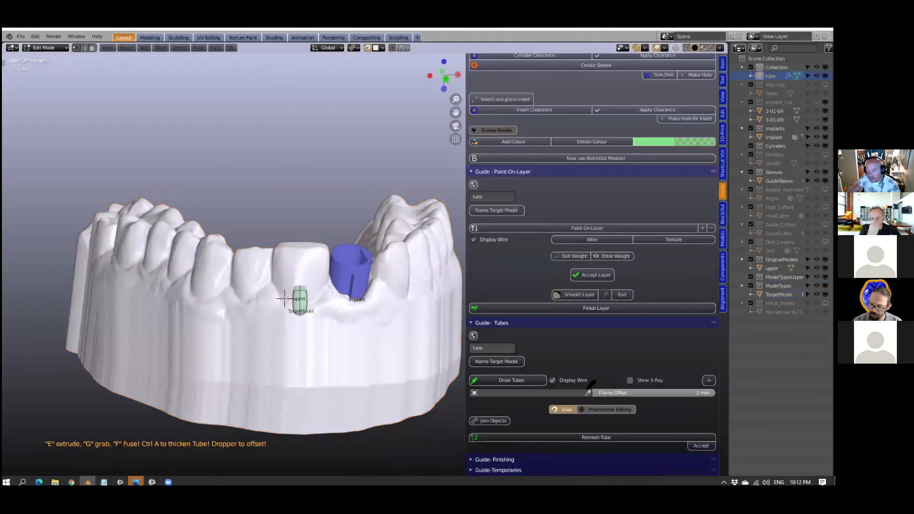
- Pick the target model as the surface from which the new tube segment is offset, with a 2 mm frame offset
scroll(332, 340, "up", 1)
scroll(330, 331, "up", 1)
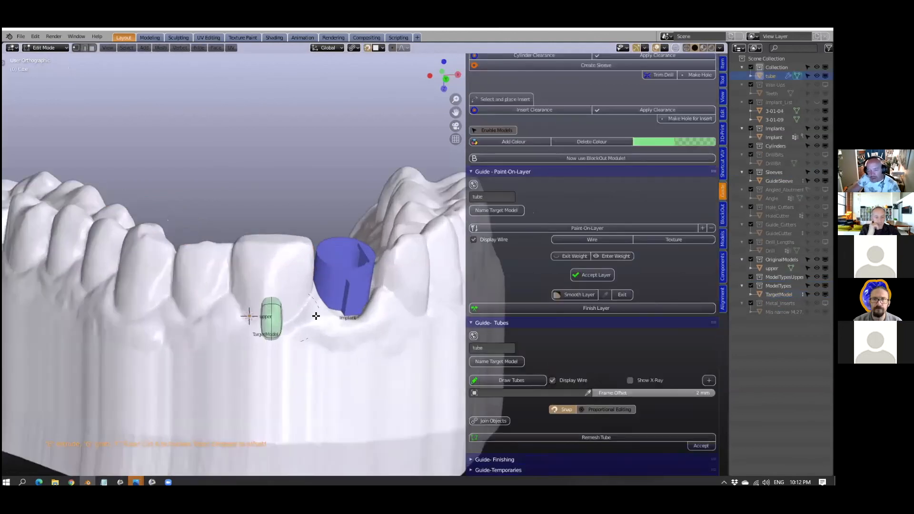
left_click(316, 316)
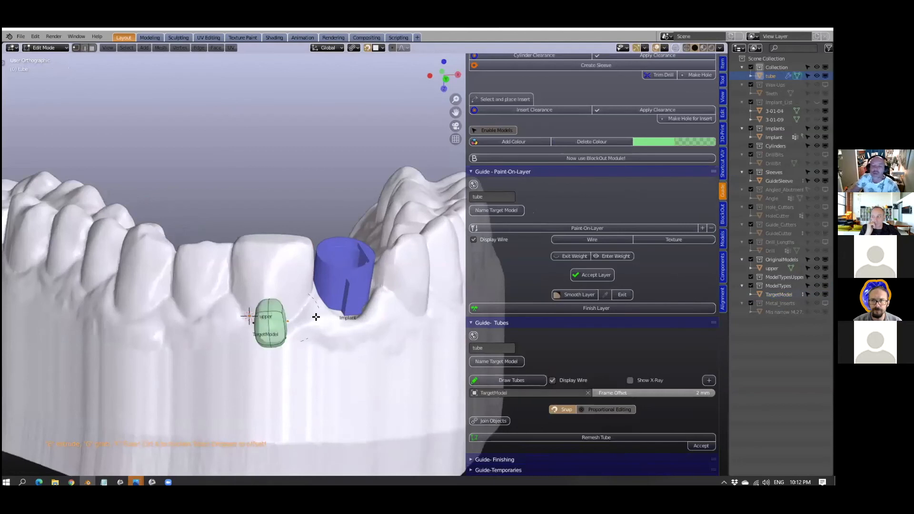
mouse_move(285, 331)
middle_mouse_down()
mouse_move(266, 335)
mouse_move(279, 337)
middle_mouse_up()
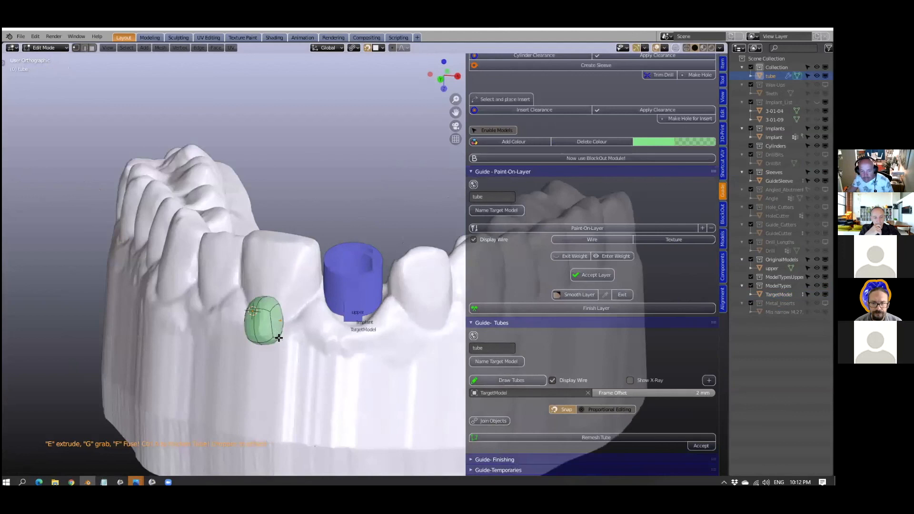
- Extrude the first tube segment along the front gum surface towards the implant sleeve
middle_click_drag(281, 274, 358, 285)
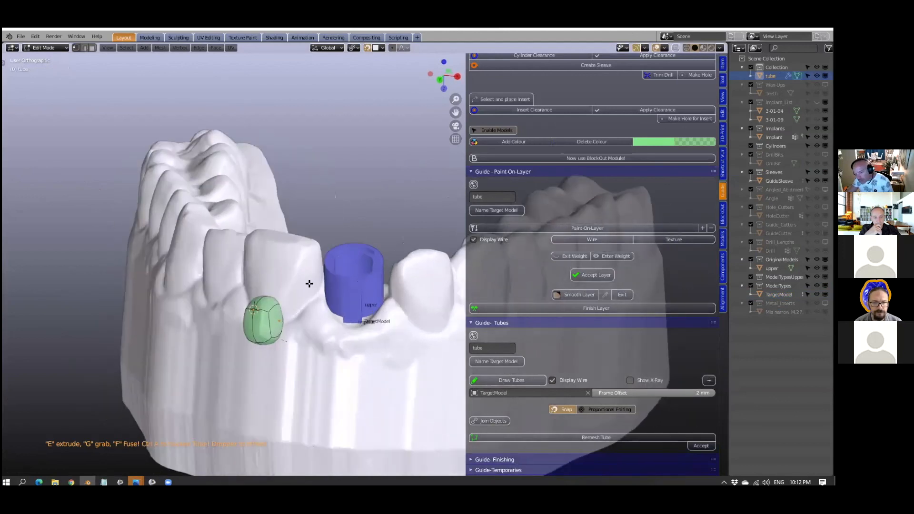
scroll(314, 285, "up", 2)
middle_click_drag(313, 287, 265, 275)
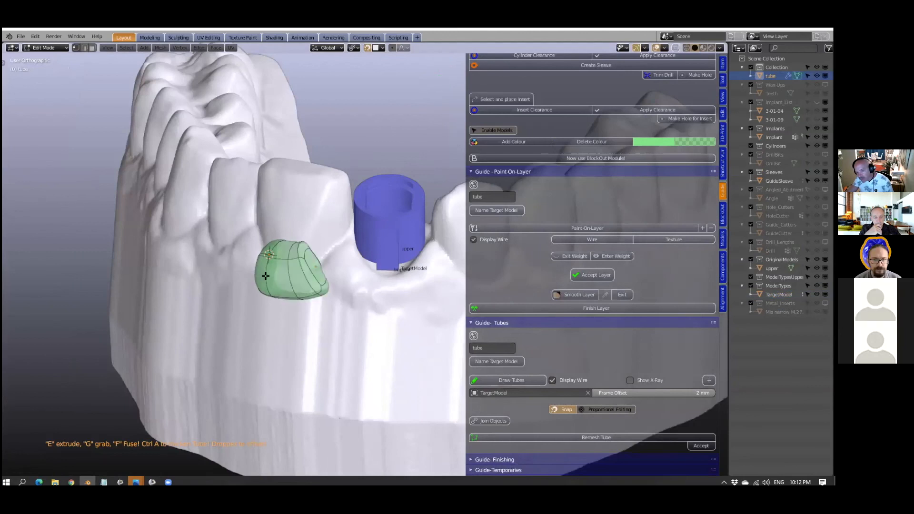
key("e")
left_click(347, 287)
middle_click_drag(347, 288, 372, 289)
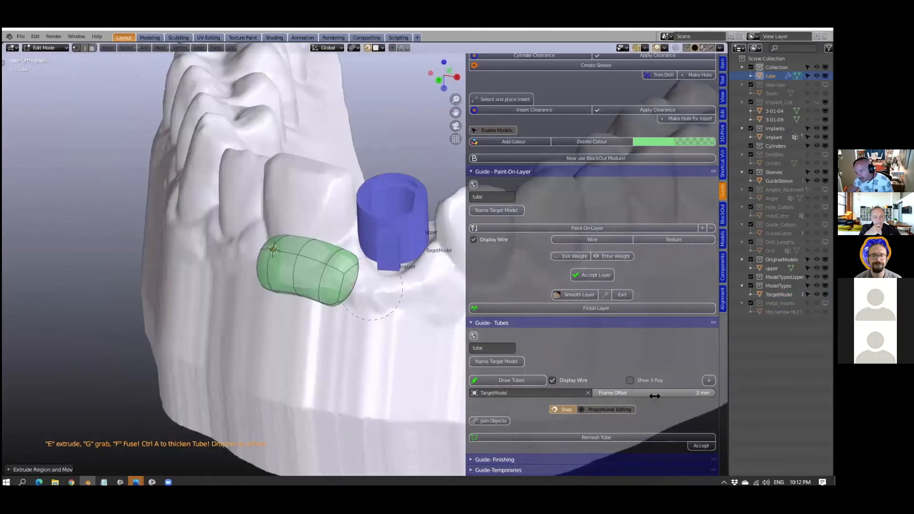
- Set the tube's frame offset from the target model to 3 mm
scroll(343, 276, "up", 4)
scroll(342, 276, "down", 3)
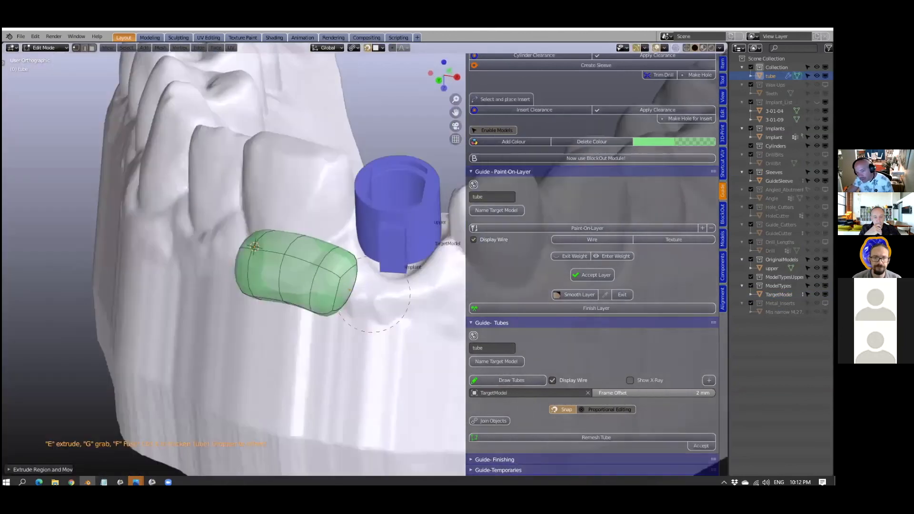
left_click_drag(654, 393, 676, 393)
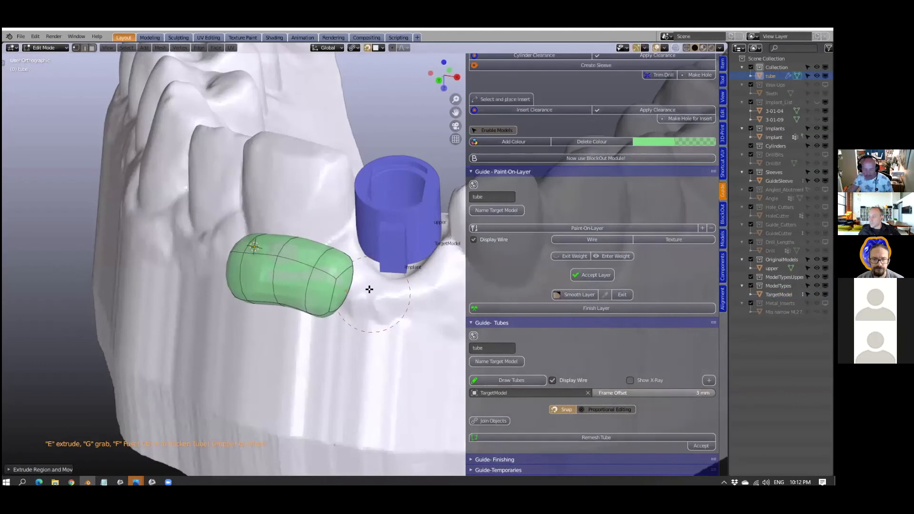
scroll(216, 317, "down", 3)
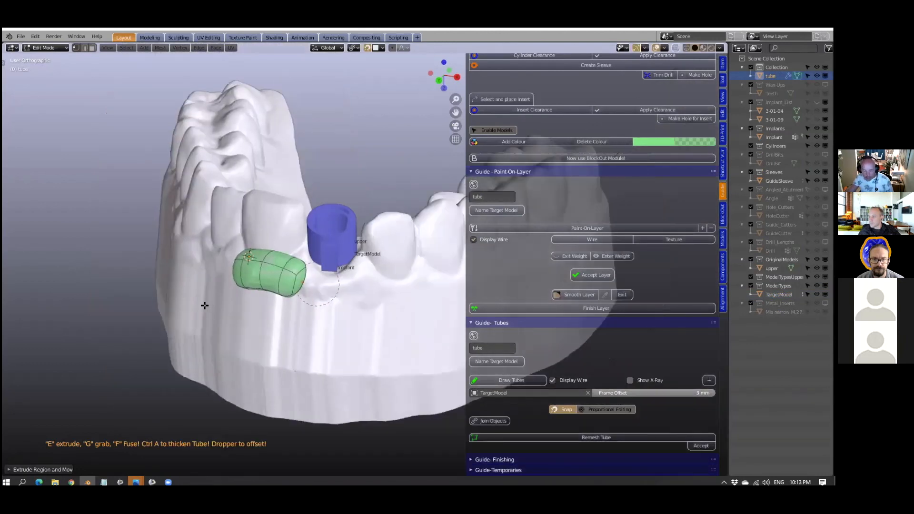
- Extrude the tube in several segments along the front gum past the sleeve and up over the neighbouring teeth
middle_click_drag(204, 305, 222, 305, "shift")
key("e")
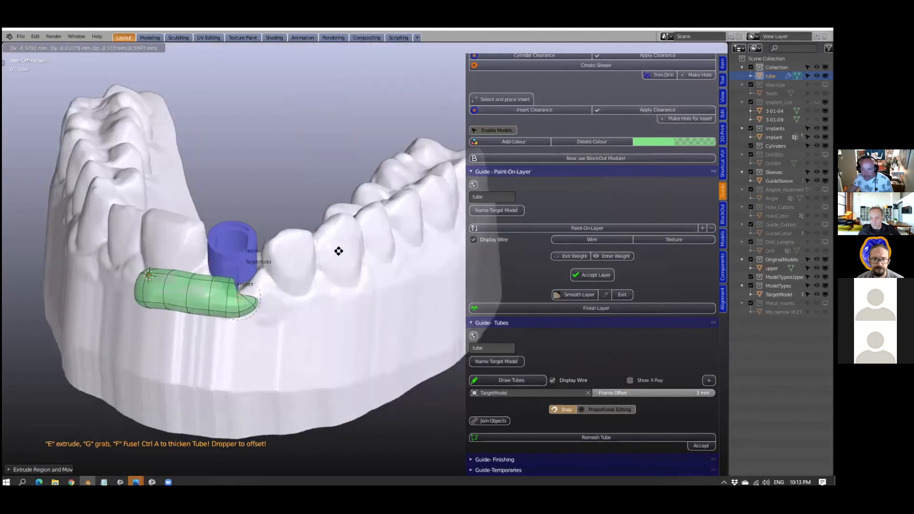
left_click(346, 234)
key("e")
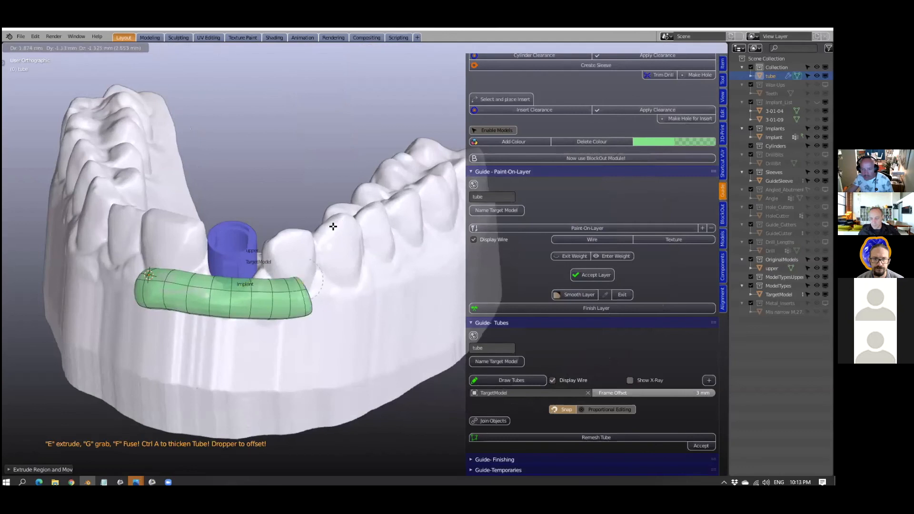
left_click(333, 227)
key("e")
left_click(356, 314)
key("e")
left_click(341, 233)
middle_click_drag(345, 241, 351, 282)
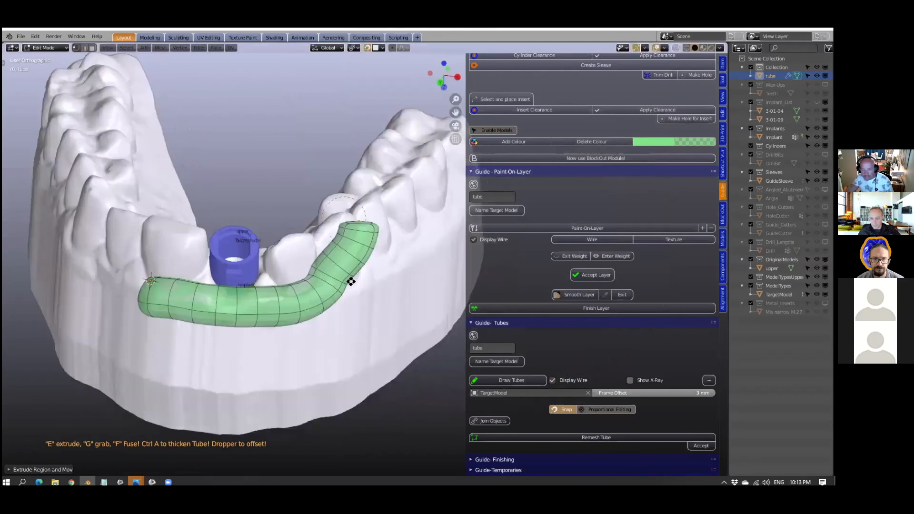
- Extrude the tube over the tooth crown and down onto the palatal side of the arch
middle_click_drag(390, 316, 216, 303)
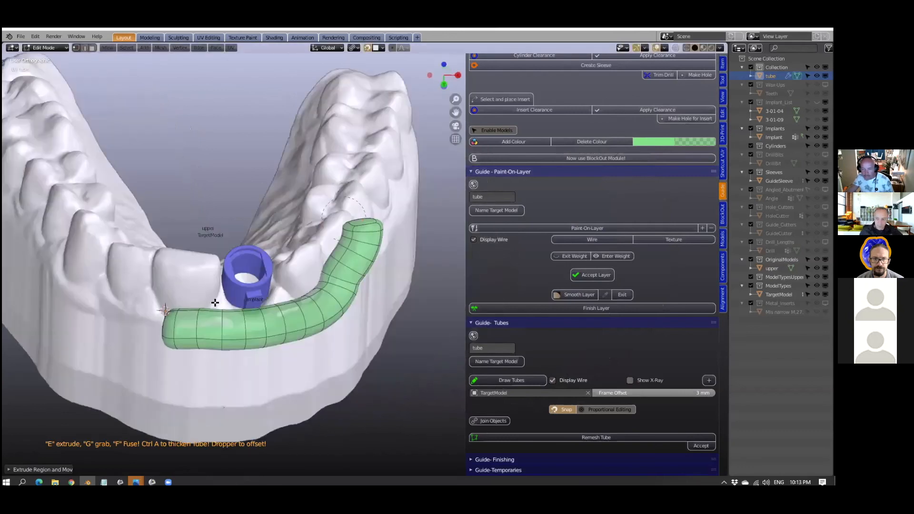
middle_click_drag(227, 341, 220, 291)
key("e")
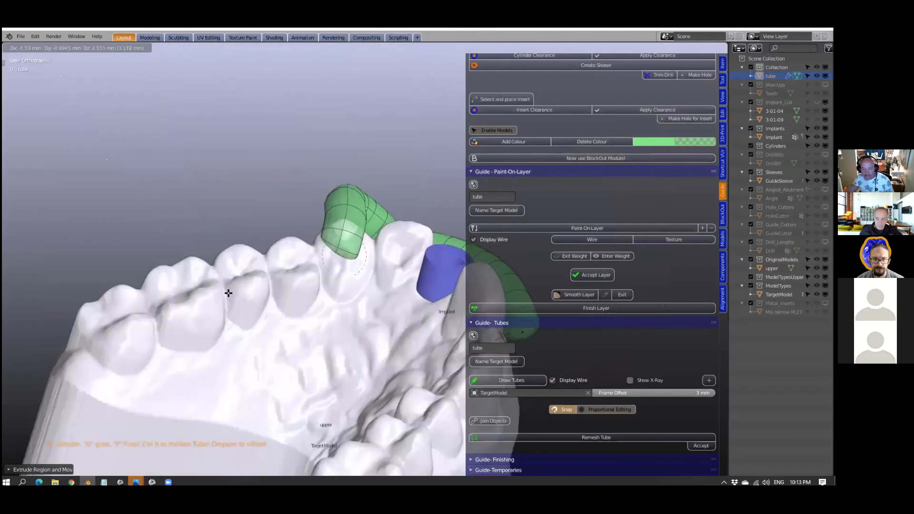
left_click(287, 295)
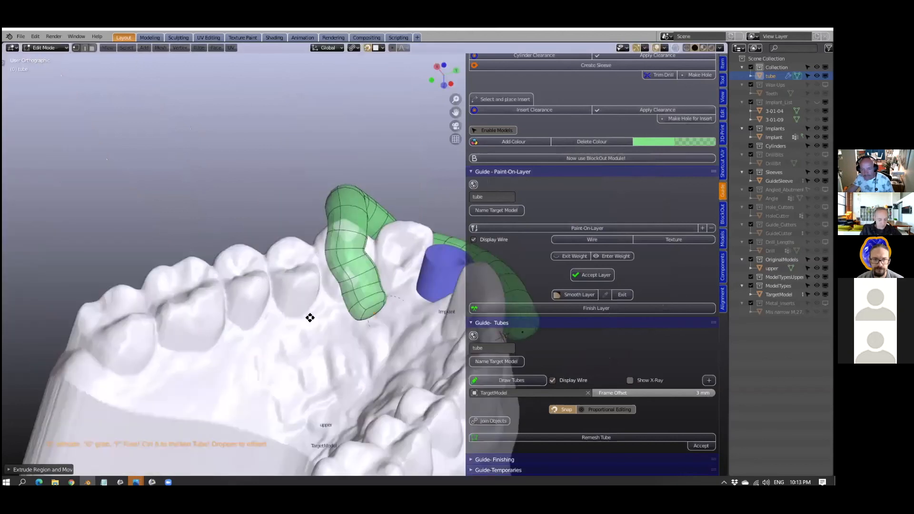
middle_click_drag(337, 326, 337, 298)
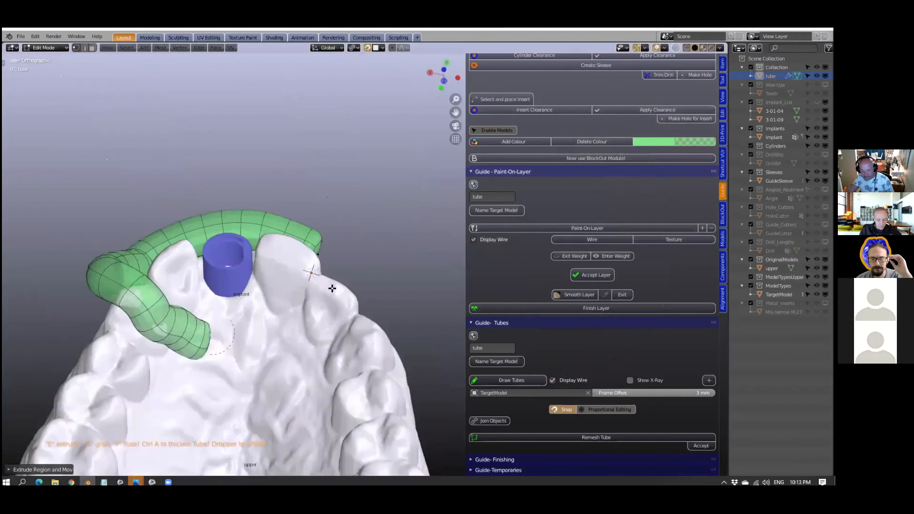
- Extrude the tube along the palatal surface behind the sleeve to the teeth on the opposite side of it
key("e")
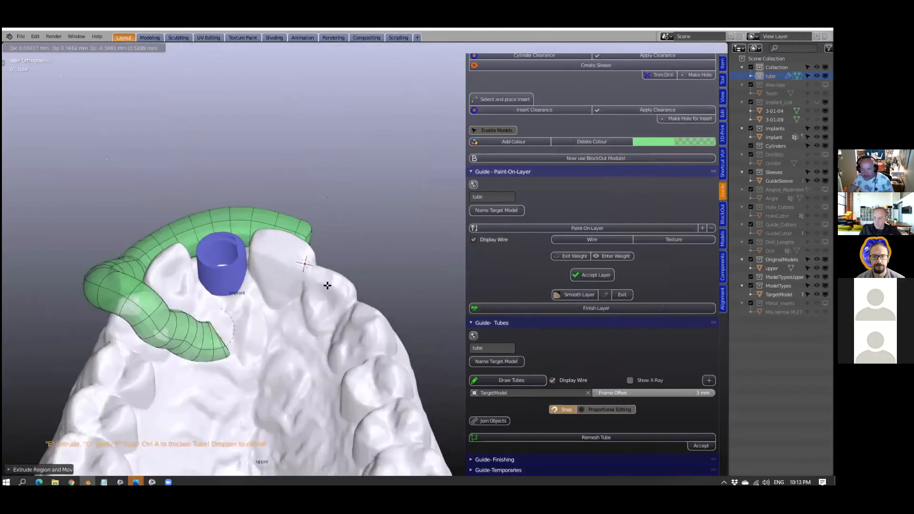
left_click(286, 250)
middle_click_drag(286, 249, 280, 259)
key("e")
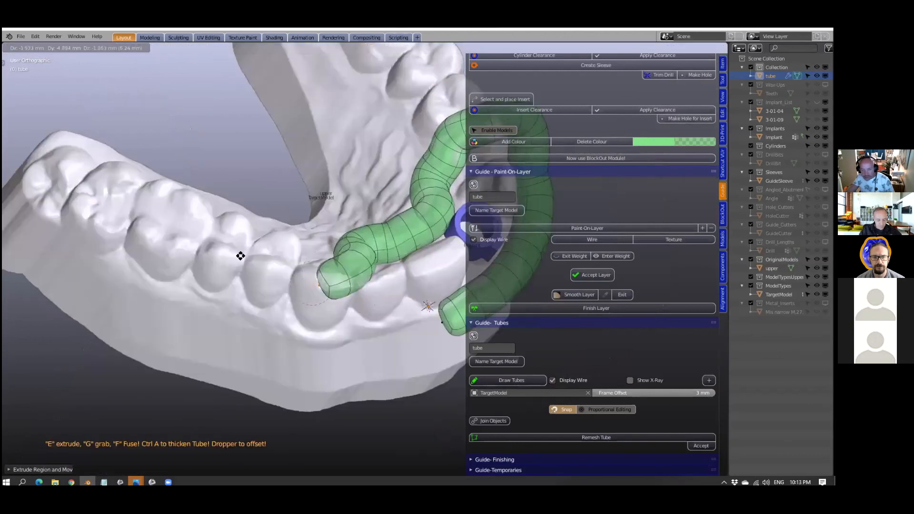
left_click(232, 258)
middle_click_drag(231, 259, 291, 247)
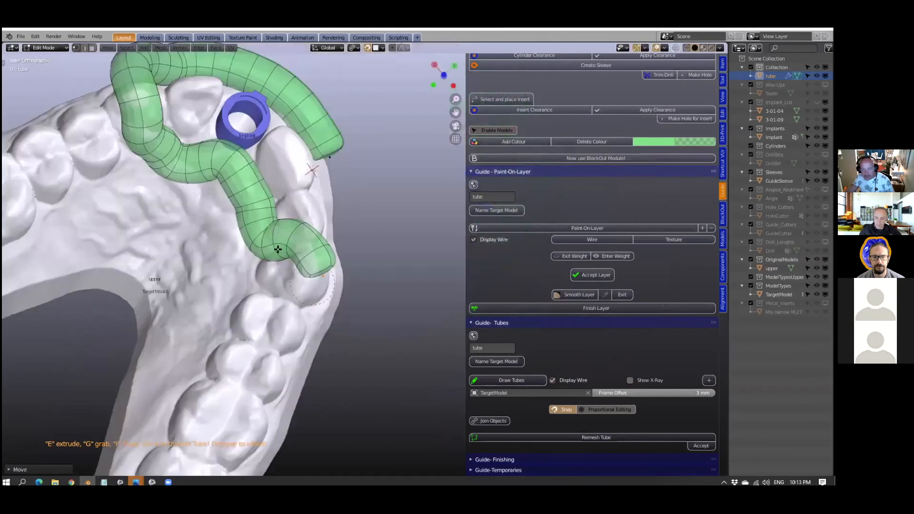
- Extrude the tube across the tooth crown and down the front gum, back towards its starting end
middle_click_drag(169, 233, 228, 211)
key("e")
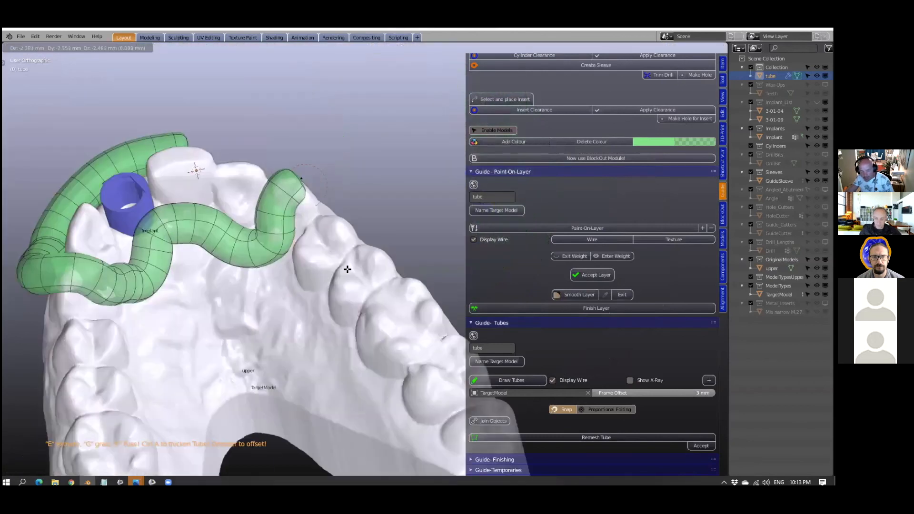
left_click(333, 270)
middle_click_drag(334, 270, 337, 286)
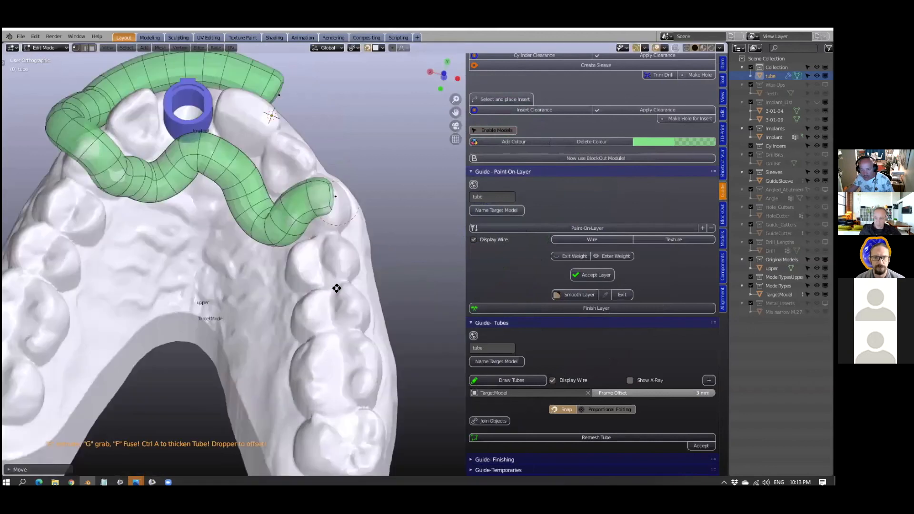
middle_click_drag(369, 318, 287, 300)
key("e")
left_click(288, 298)
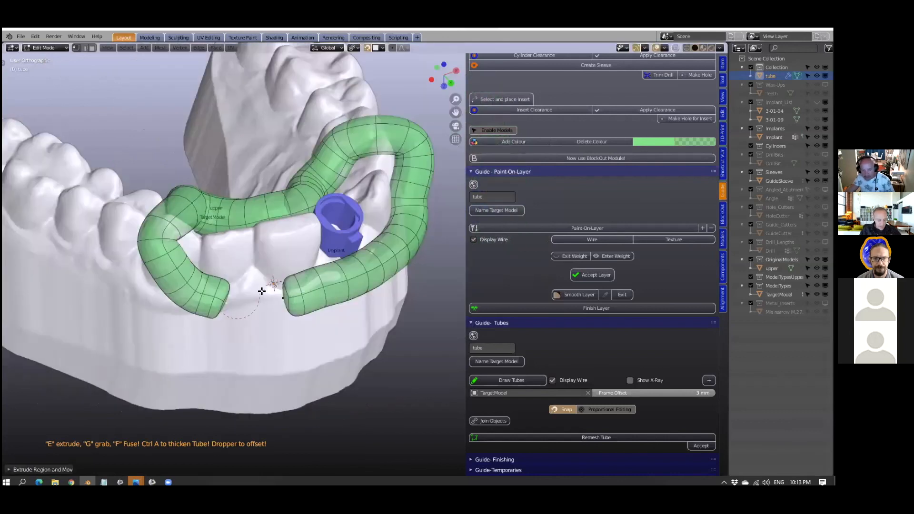
- Fuse the tube's two open ends on the front gum to close the frame into a loop
key("f")
middle_click_drag(290, 309, 211, 290)
middle_click_drag(251, 360, 133, 343)
scroll(132, 344, "up", 2)
left_click_drag(135, 353, 312, 367)
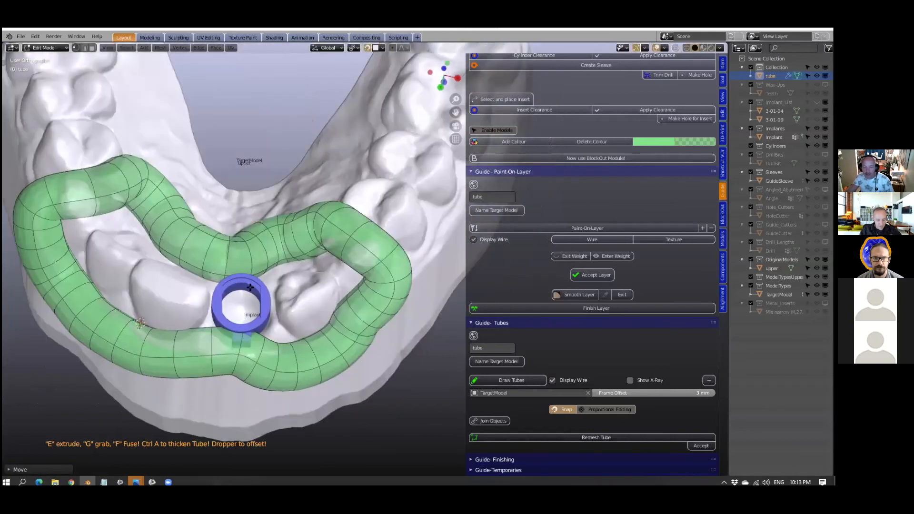
- Move the palatal tube points behind the sleeve so the frame runs into the sleeve wall
middle_click_drag(250, 287, 245, 249)
scroll(265, 265, "up", 2)
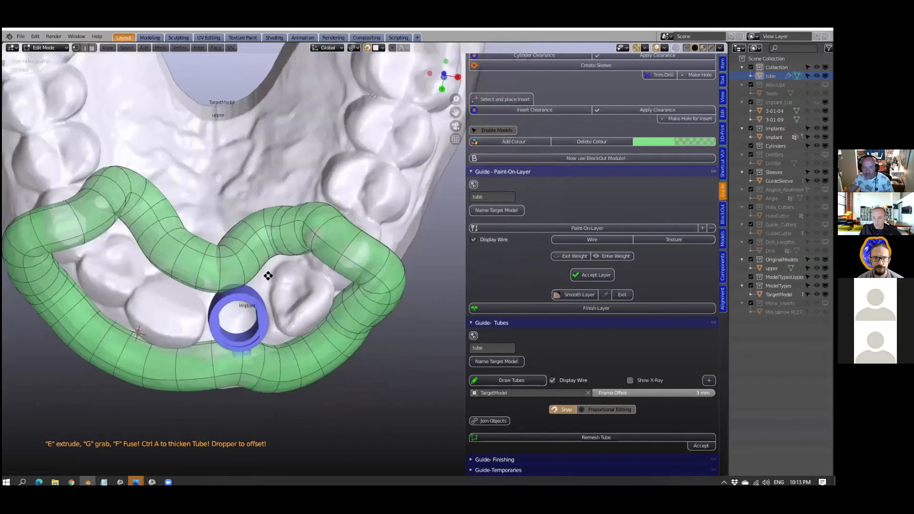
key("g")
left_click(280, 247)
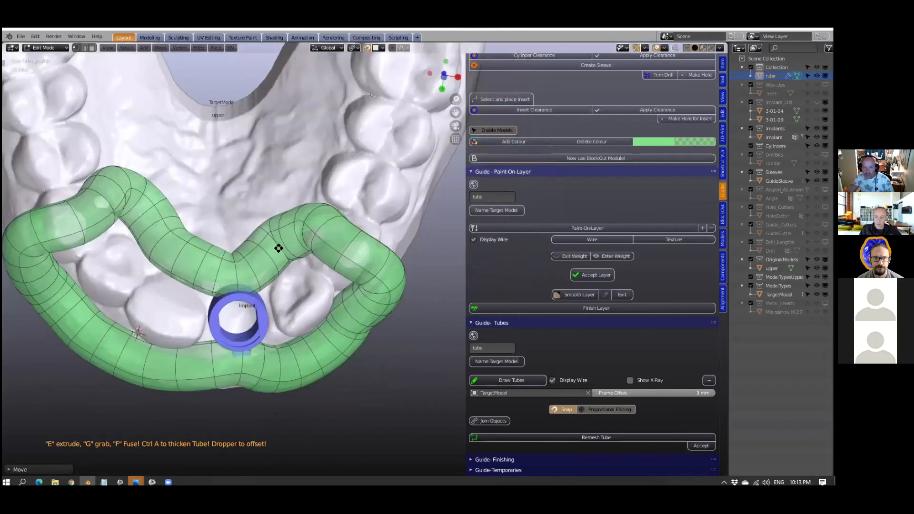
key("g")
left_click(410, 268)
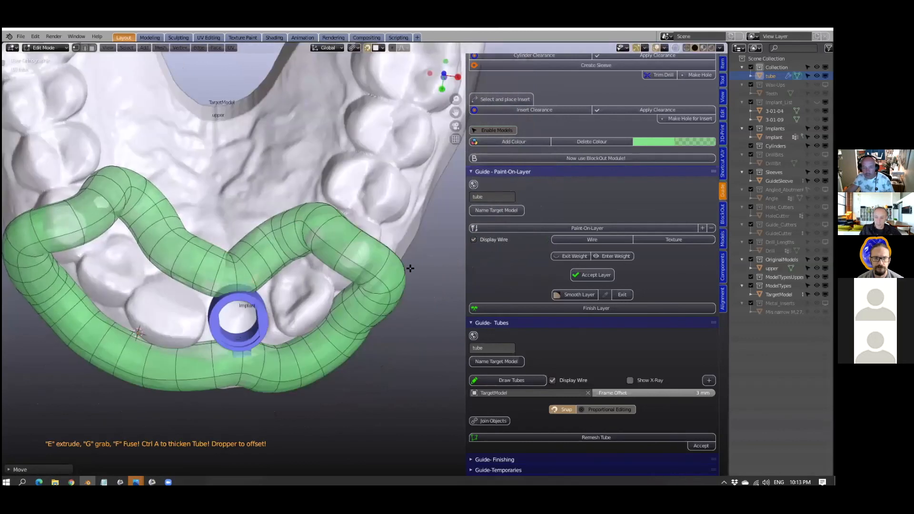
- Reposition the palatal tube points beside the sleeve to reshape the bend next to the neighbouring tooth
middle_click_drag(204, 283, 198, 230)
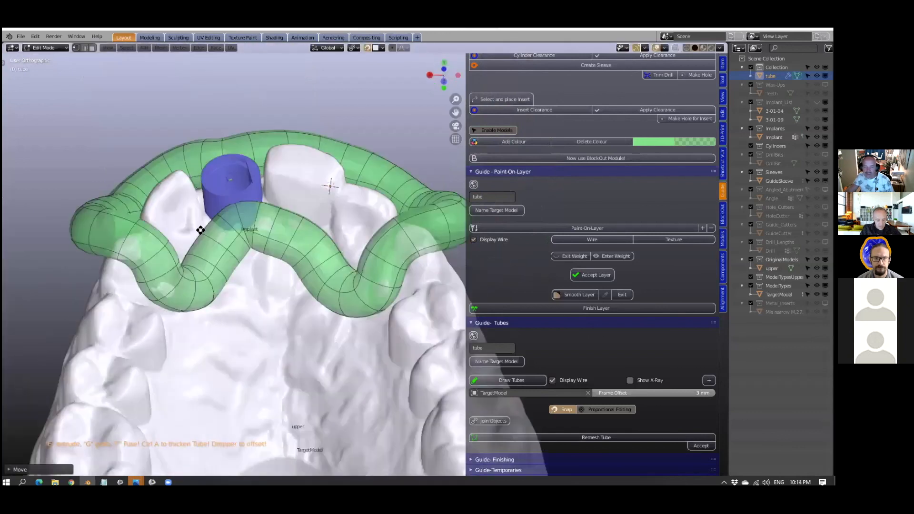
key("g")
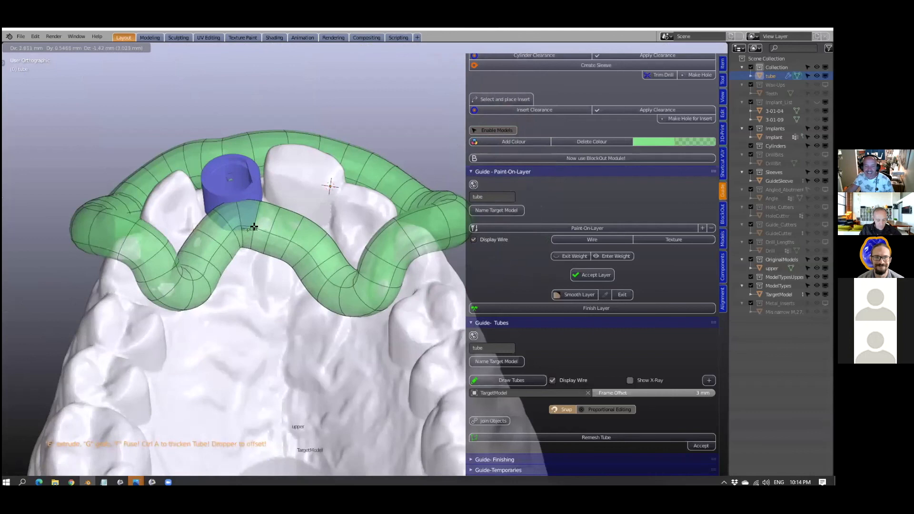
left_click(222, 238)
middle_click_drag(284, 201, 292, 180)
key("g")
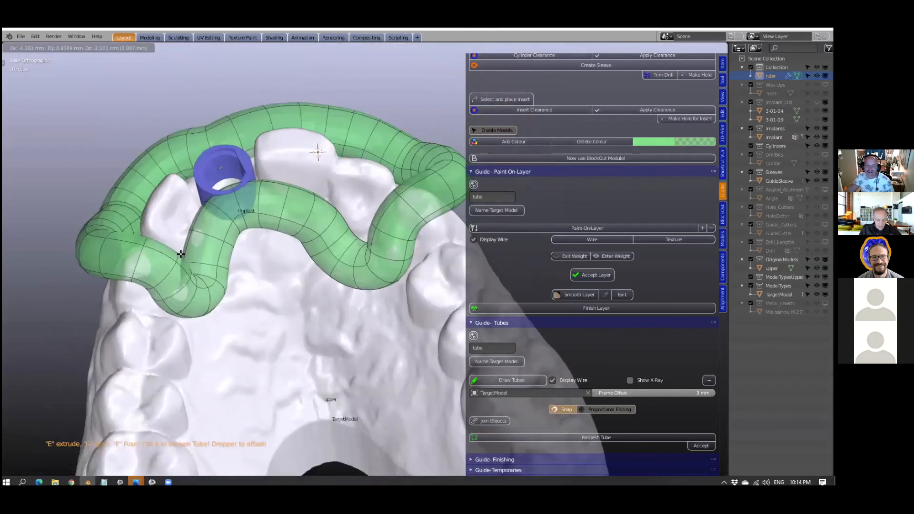
left_click(353, 224)
middle_click_drag(353, 223, 365, 281)
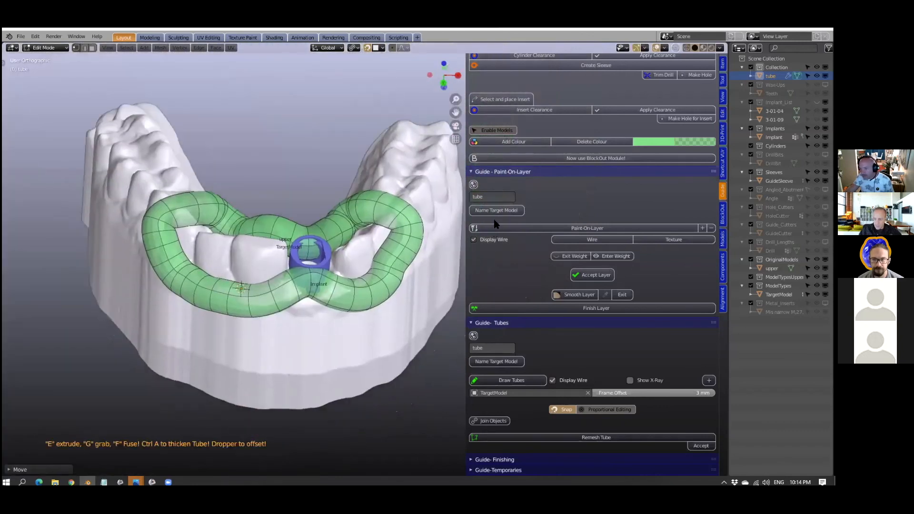
- Remesh the closed tube frame with a 0.4 mm voxel size and accept the result
scroll(517, 175, "down", 1)
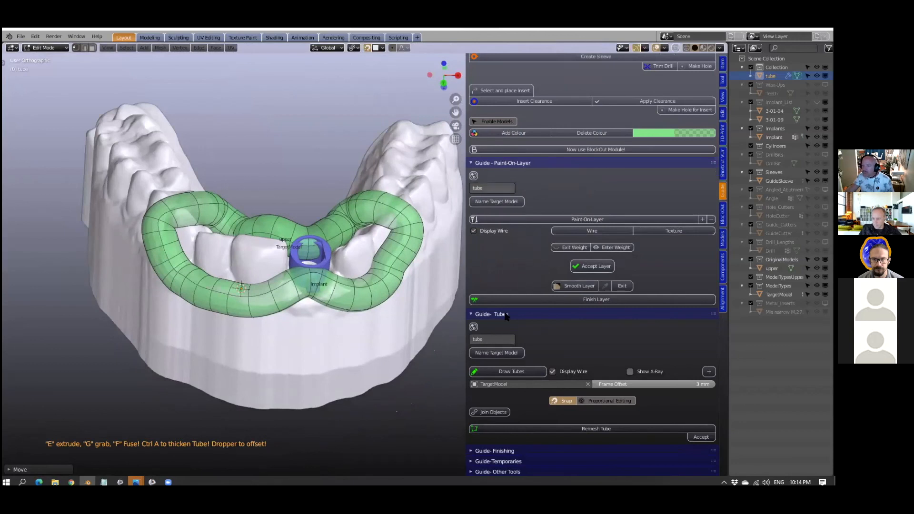
left_click(595, 427)
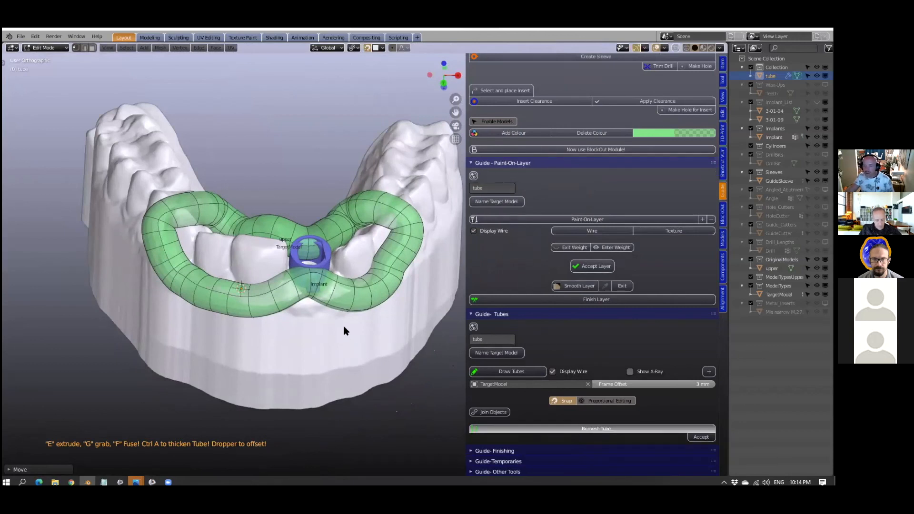
middle_click_drag(353, 331, 384, 350)
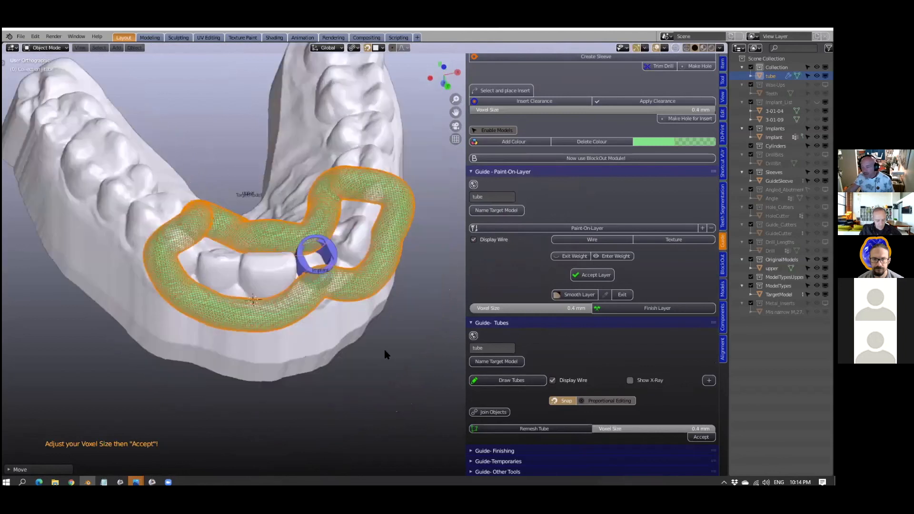
left_click(700, 438)
middle_click_drag(438, 360, 336, 320)
scroll(224, 301, "up", 2)
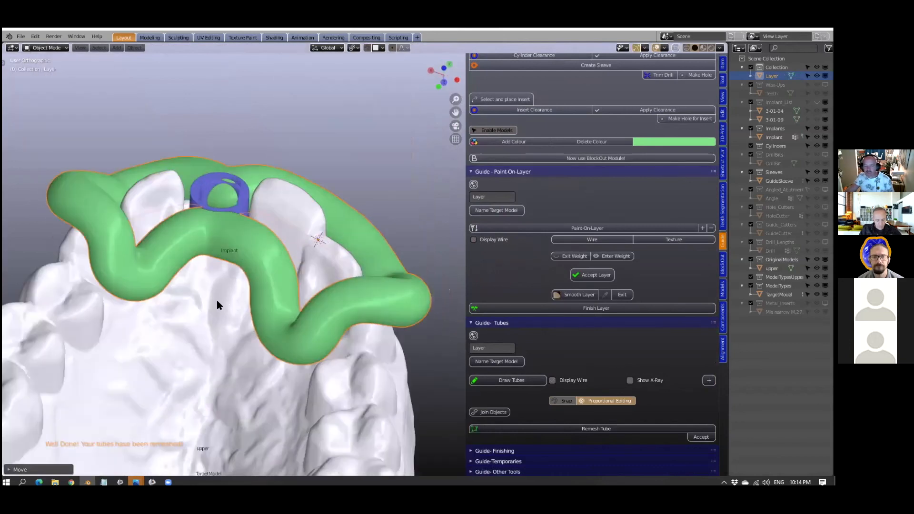
- Draw a new tube across the palate behind the sleeve, bridging the two palatal bends of the guide frame
scroll(216, 300, "up", 1)
middle_click_drag(217, 300, 360, 325, "shift")
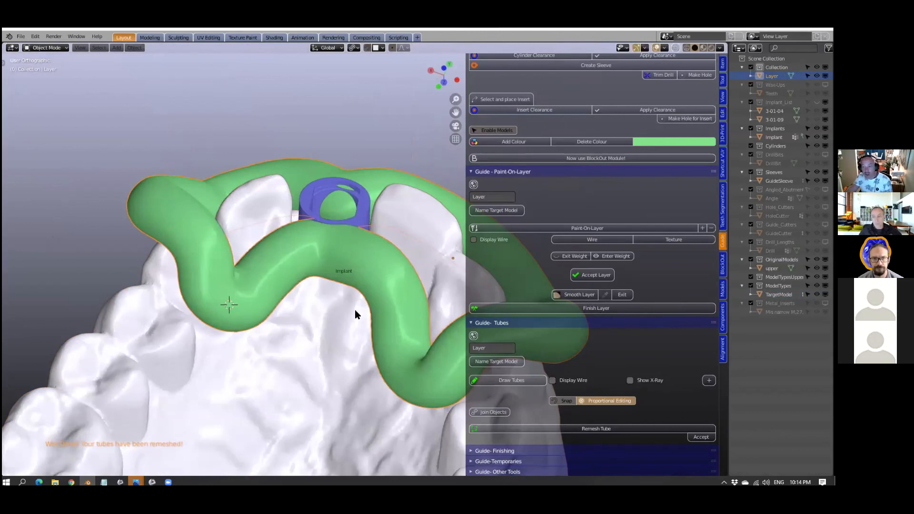
scroll(355, 309, "down", 1)
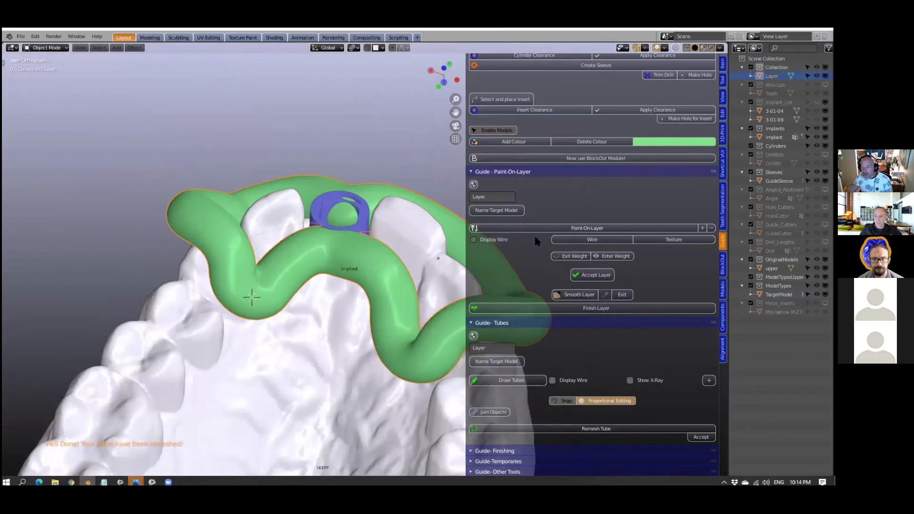
left_click(510, 380)
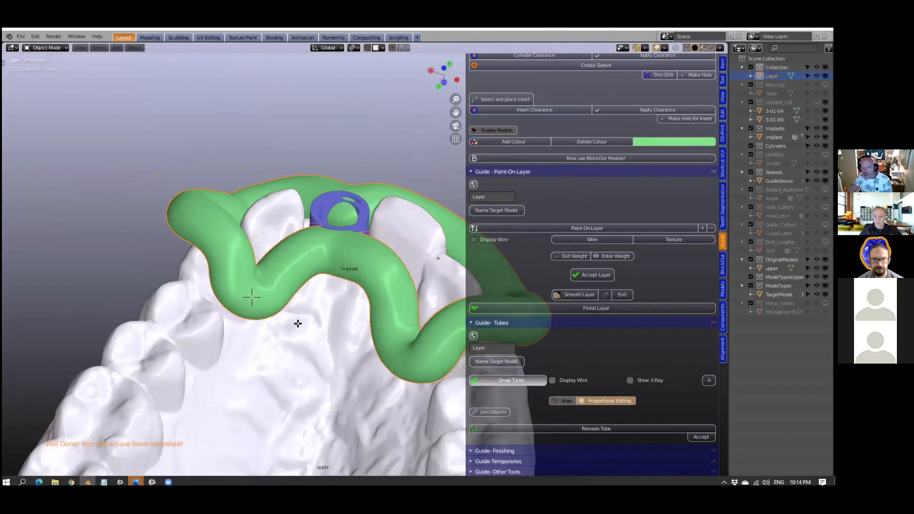
key("e")
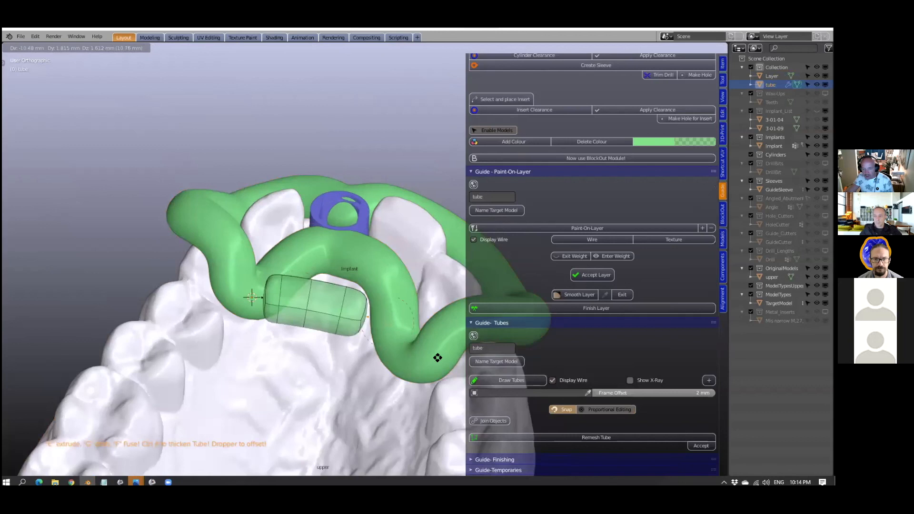
left_click(278, 282)
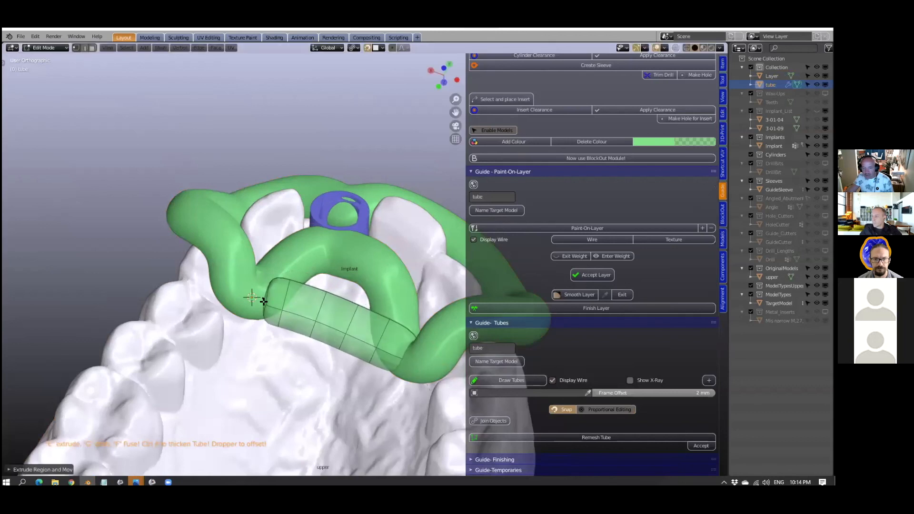
key("e")
left_click(247, 300)
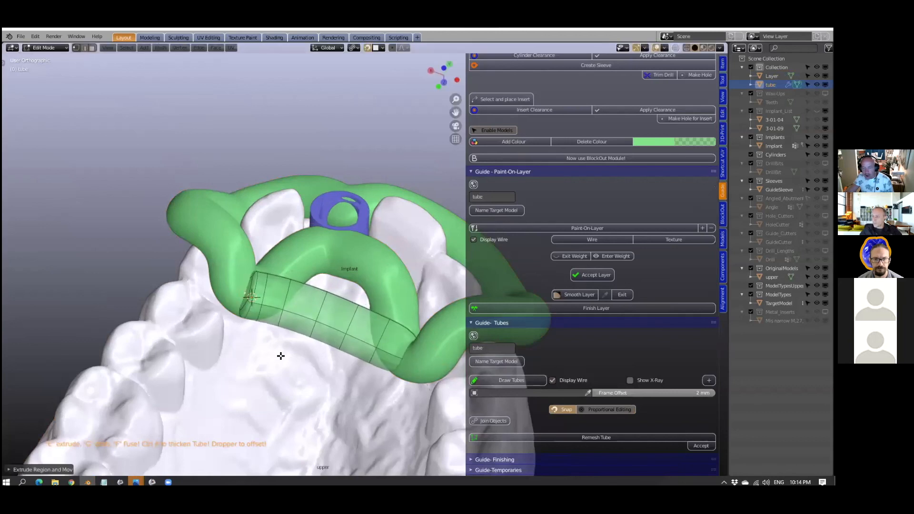
middle_click_drag(284, 358, 291, 364)
middle_click_drag(366, 305, 198, 367)
key("e")
left_click(183, 325)
key("ctrl+z")
key("ctrl+z")
- Move the selected points of the bridging tube to adjust its end against the guide frame
middle_click_drag(252, 372, 399, 328)
key("g")
left_click(279, 363)
- Remesh the bridging tube with a 0.4 mm voxel size and accept the result
scroll(293, 358, "down", 4)
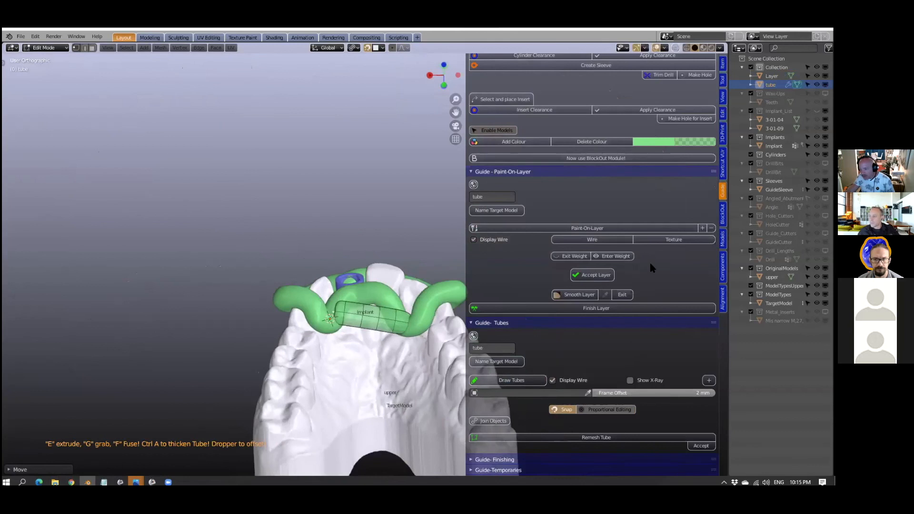
scroll(638, 379, "down", 1)
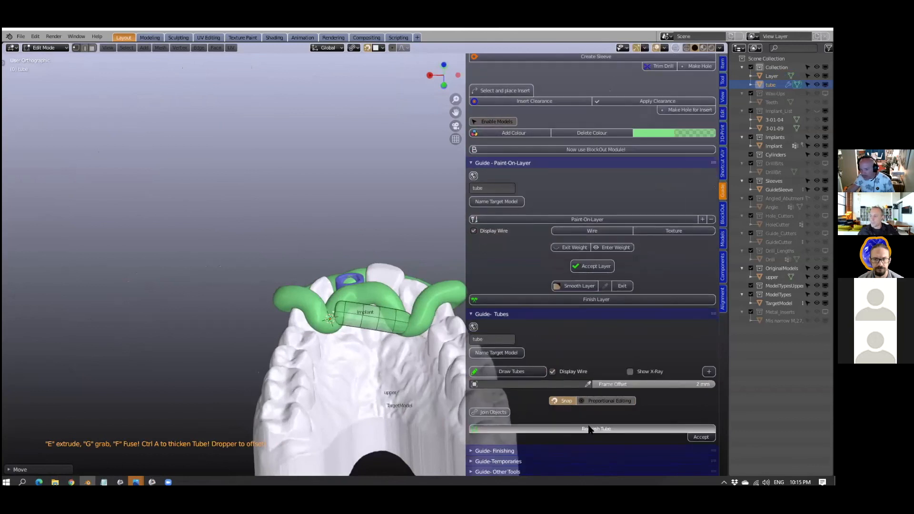
left_click(541, 425)
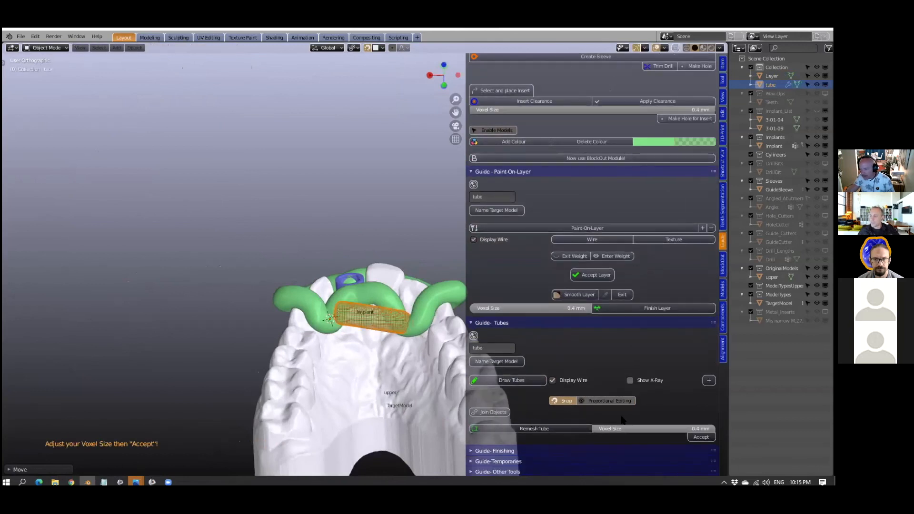
left_click(701, 436)
- Pull the remeshed bar's end nearest the 3D cursor into the guide frame using proportional editing
scroll(418, 357, "up", 4)
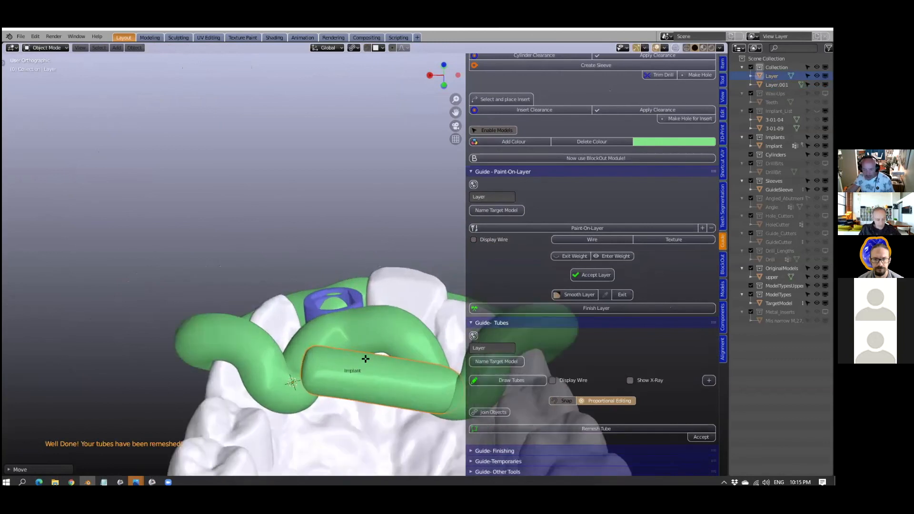
key("Tab")
middle_click_drag(311, 330, 244, 301, "shift")
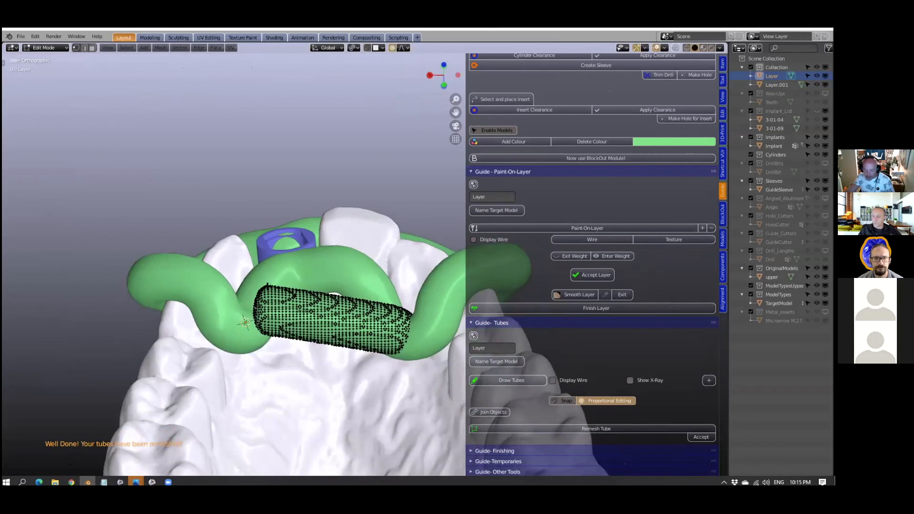
middle_click_drag(268, 286, 267, 280)
key("g")
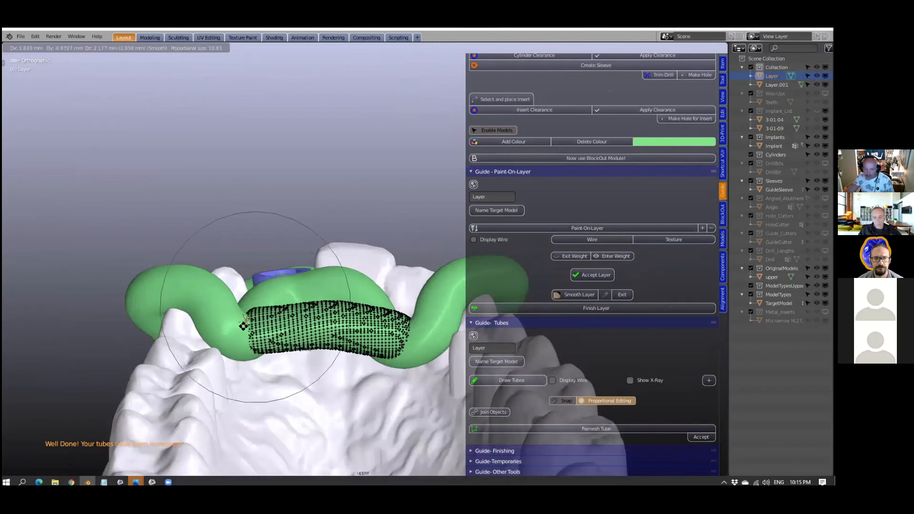
left_click(234, 330)
- Move the bar's opposite end with proportional editing to refine its overlap with the frame, and return to Object Mode
left_click(405, 333)
key("g")
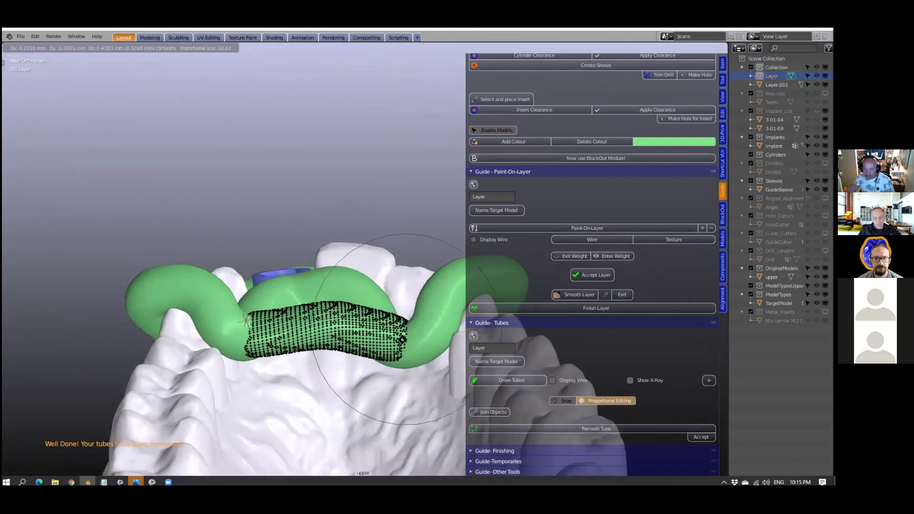
left_click(331, 390)
middle_click_drag(330, 390, 312, 376)
key("Tab")
- Join the palatal bar and the guide frame into one object
scroll(331, 390, "down", 2)
scroll(311, 375, "down", 1)
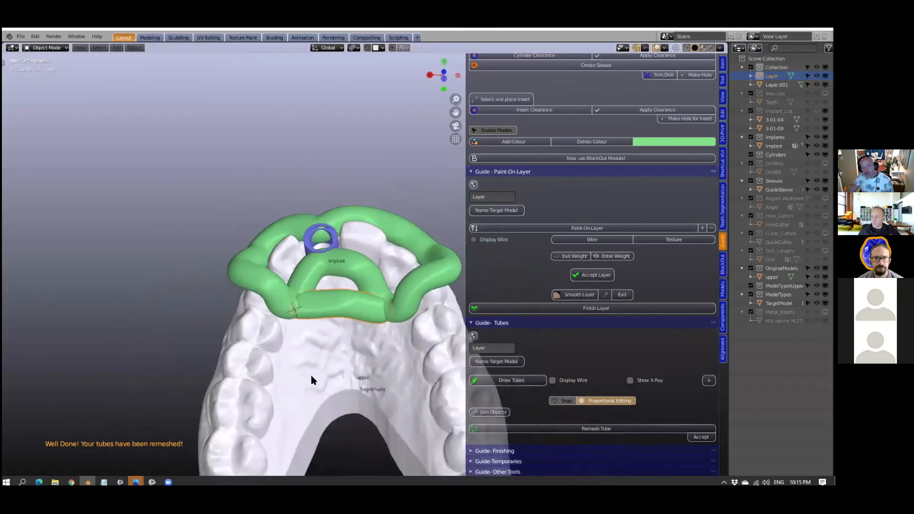
scroll(310, 376, "up", 3)
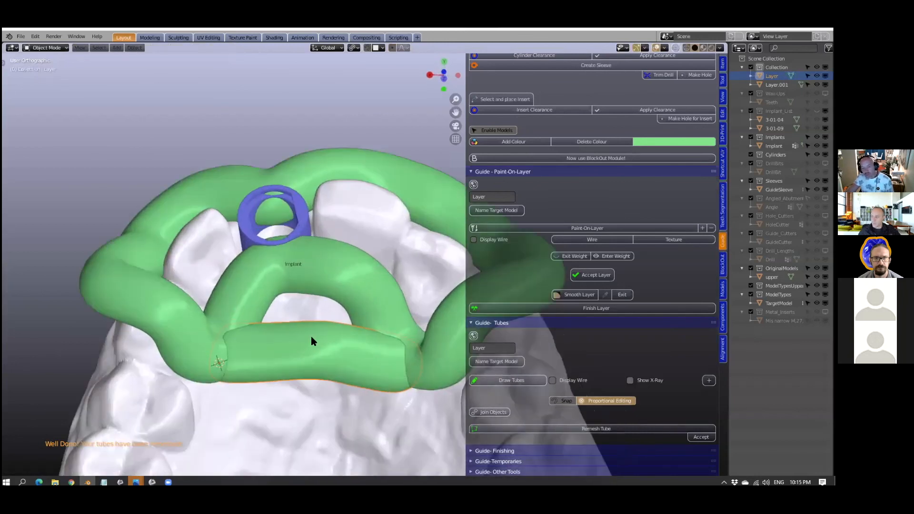
left_click(343, 256)
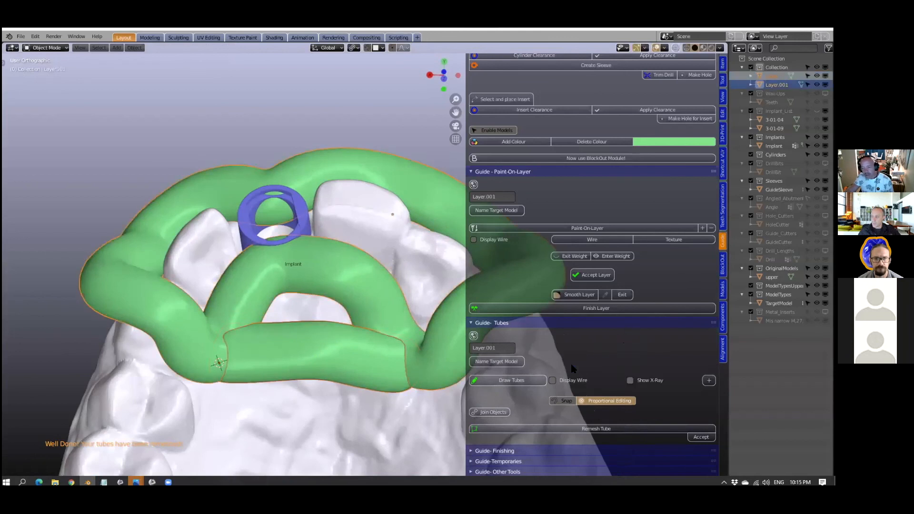
left_click(497, 413)
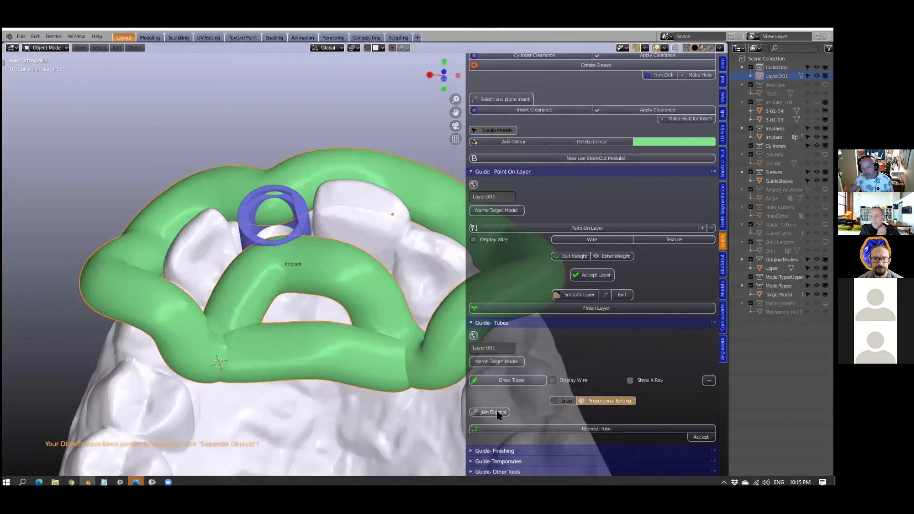
- Remesh the joined guide frame and bar with a 0.4 mm voxel size and accept the result
middle_click_drag(381, 349, 365, 318, "shift")
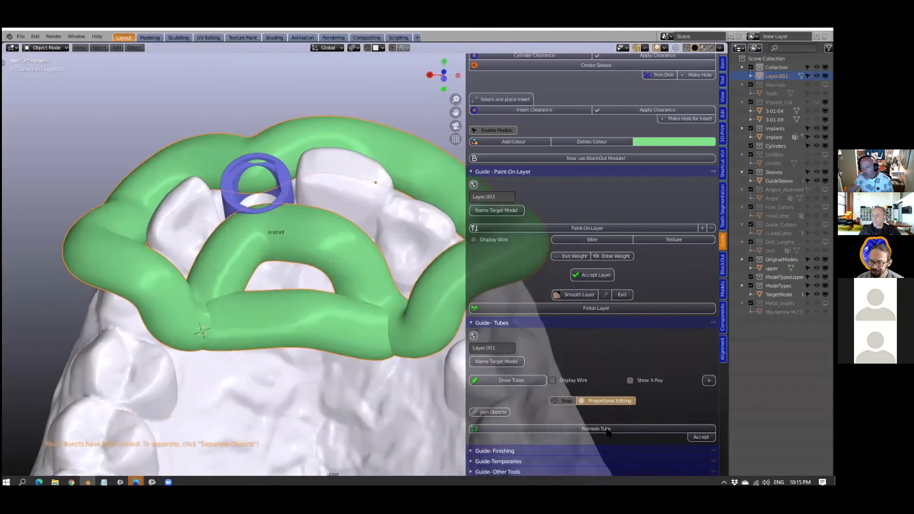
left_click(607, 428)
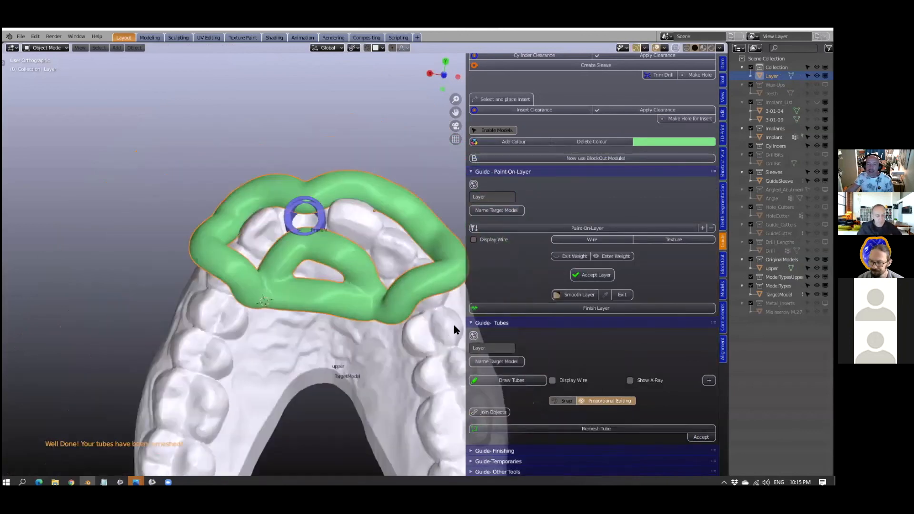
middle_click_drag(454, 326, 372, 328)
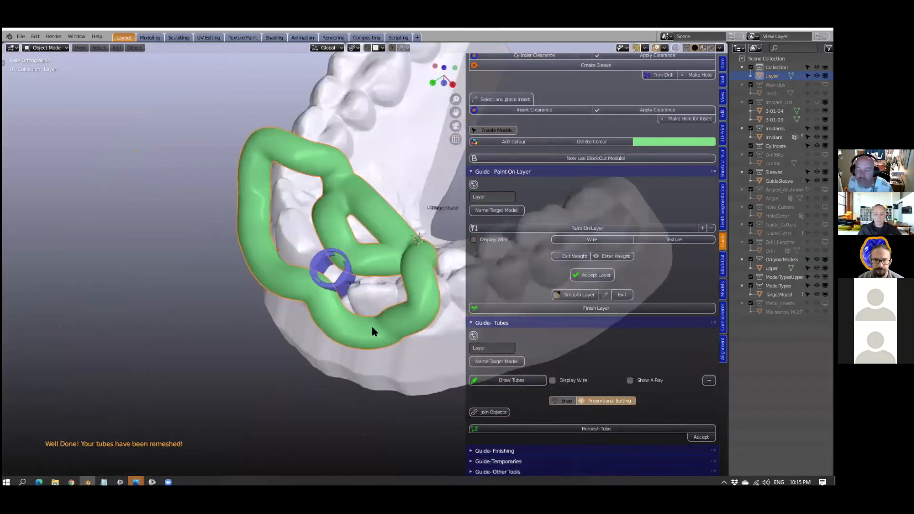
middle_click_drag(367, 326, 452, 328)
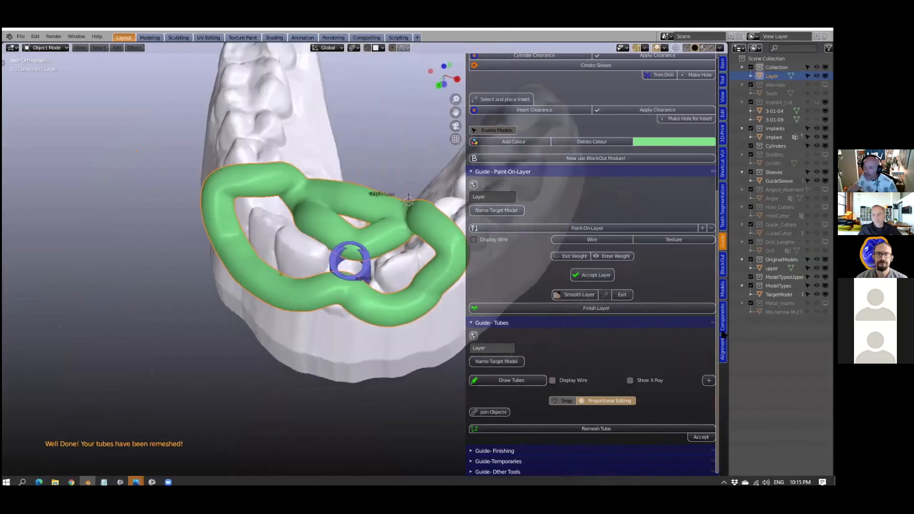
- Open the guide finishing tools and display the cutters
left_click(495, 172)
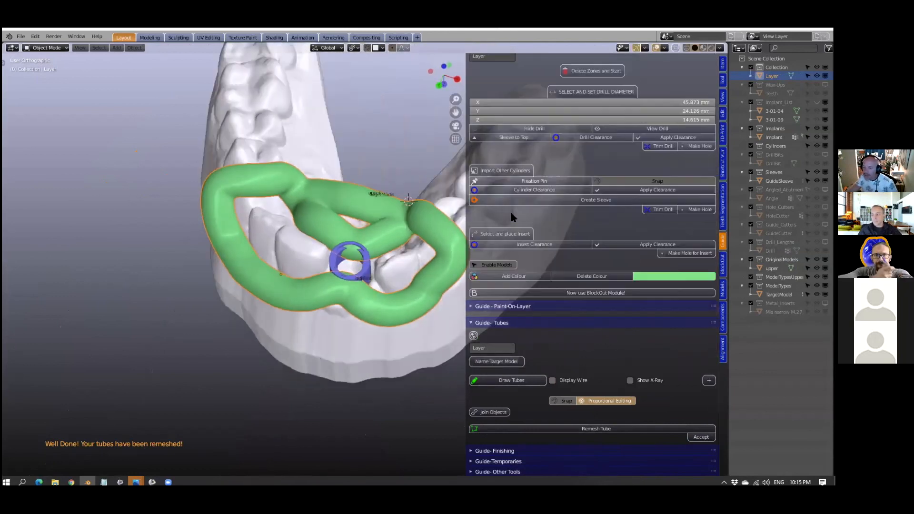
left_click(471, 451)
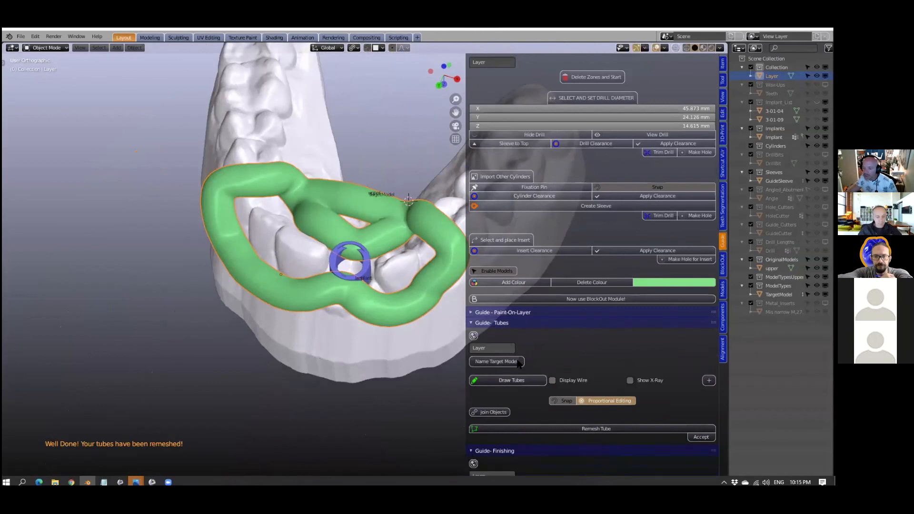
scroll(544, 351, "down", 5)
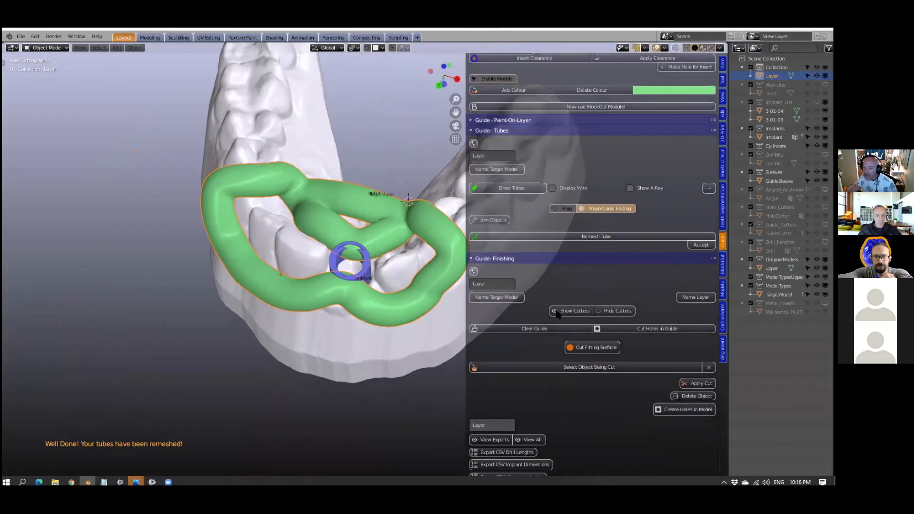
left_click(571, 311)
- Hide the long guide cutter that runs through the sleeve
middle_click_drag(373, 292, 373, 287)
scroll(372, 287, "up", 2)
middle_click_drag(244, 296, 301, 295)
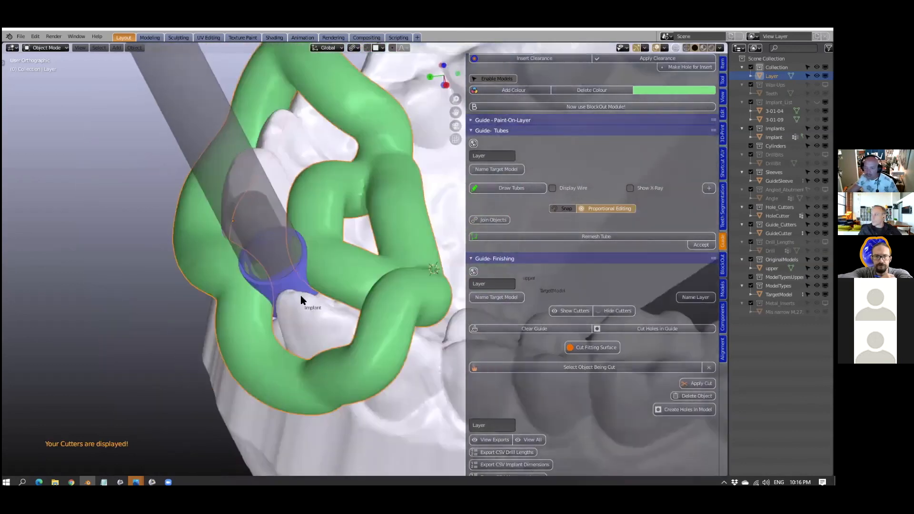
middle_click_drag(180, 316, 360, 204)
left_click(362, 166)
middle_click_drag(364, 272, 374, 365)
key("h")
- Select the hole cutter inside the sleeve and scale it up uniformly by about 1.26
left_click(364, 276)
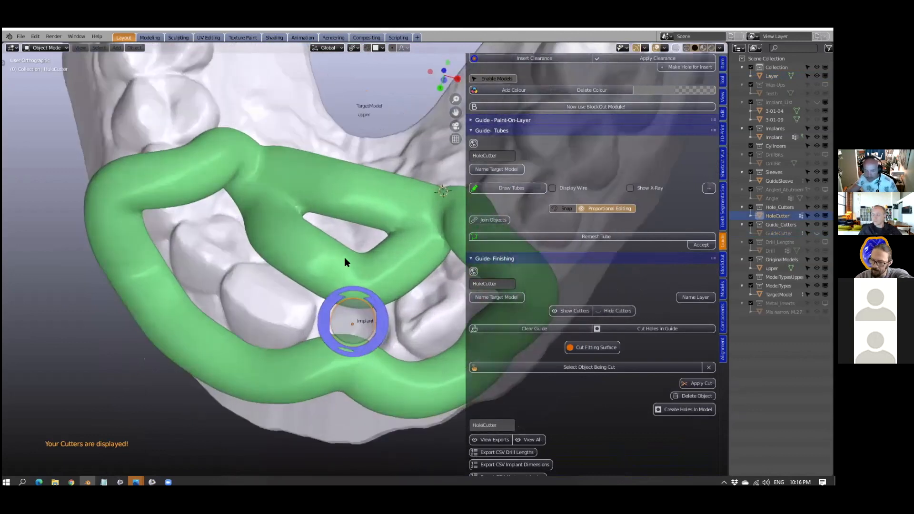
scroll(344, 259, "up", 4)
middle_click_drag(334, 351, 370, 312)
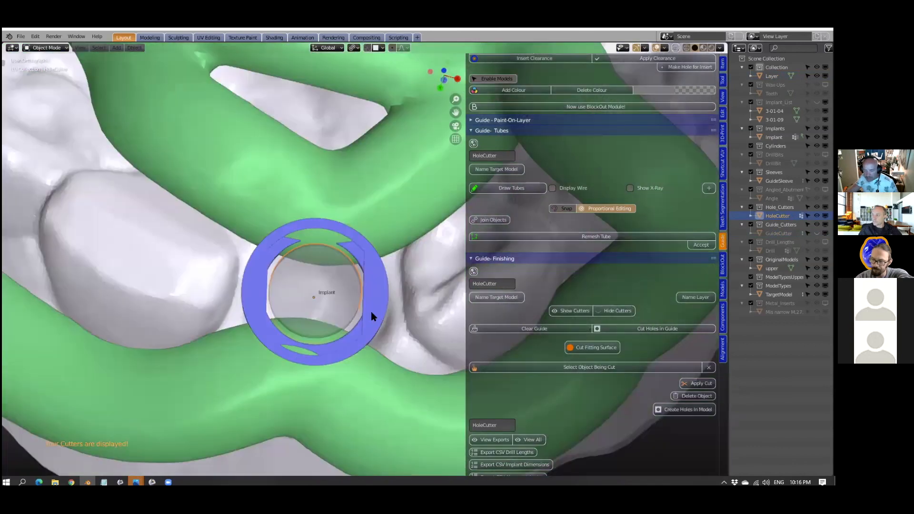
scroll(371, 298, "down", 1)
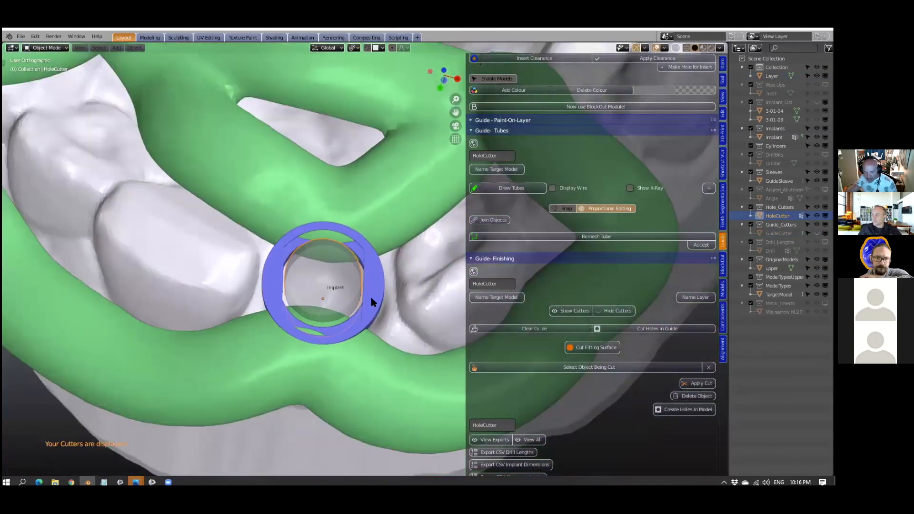
scroll(311, 254, "up", 1)
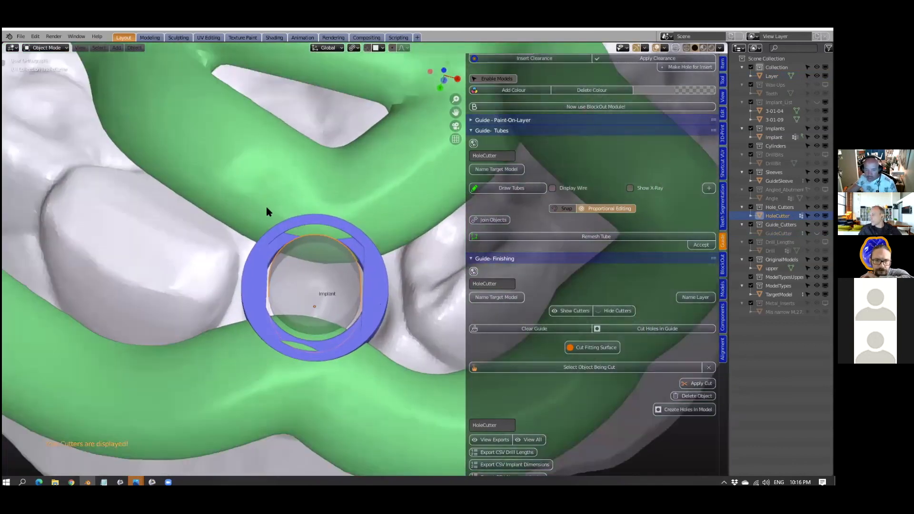
middle_click_drag(299, 217, 310, 212)
scroll(384, 332, "up", 3)
scroll(383, 332, "down", 1)
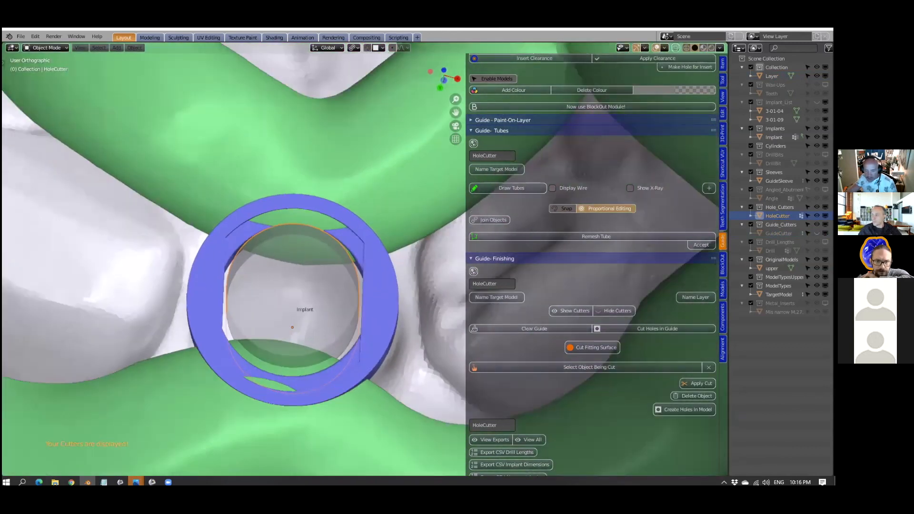
scroll(365, 259, "down", 1)
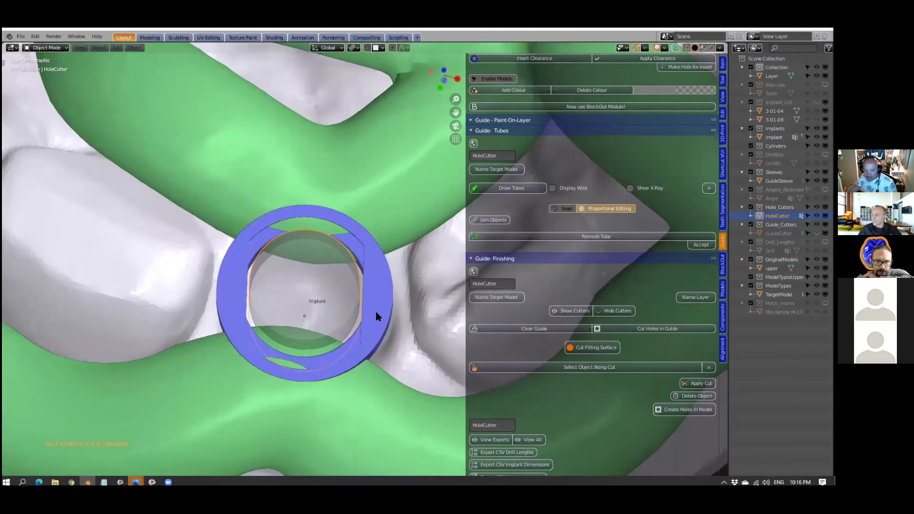
key("s")
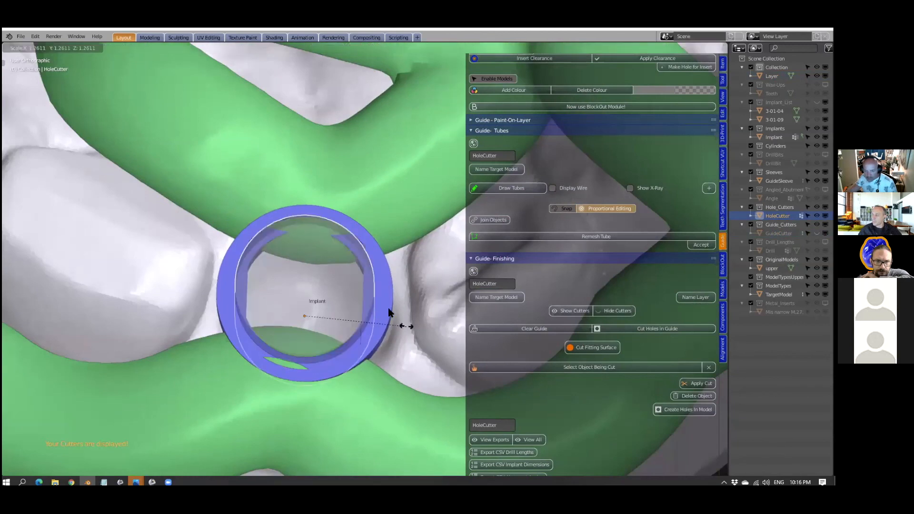
left_click(389, 313)
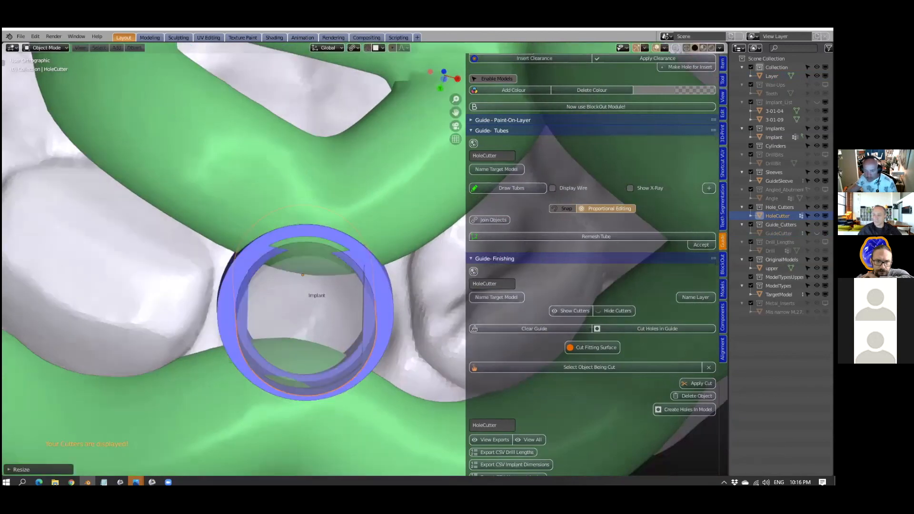
middle_click_drag(394, 317, 395, 308)
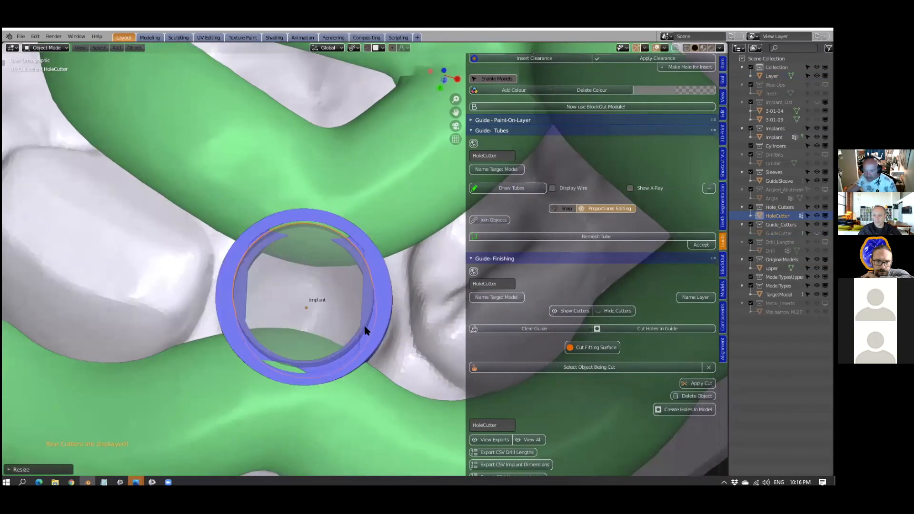
- Enlarge the hole cutter again, by about 1.10 and a little more, so its outline lies within the sleeve's wall
key("s")
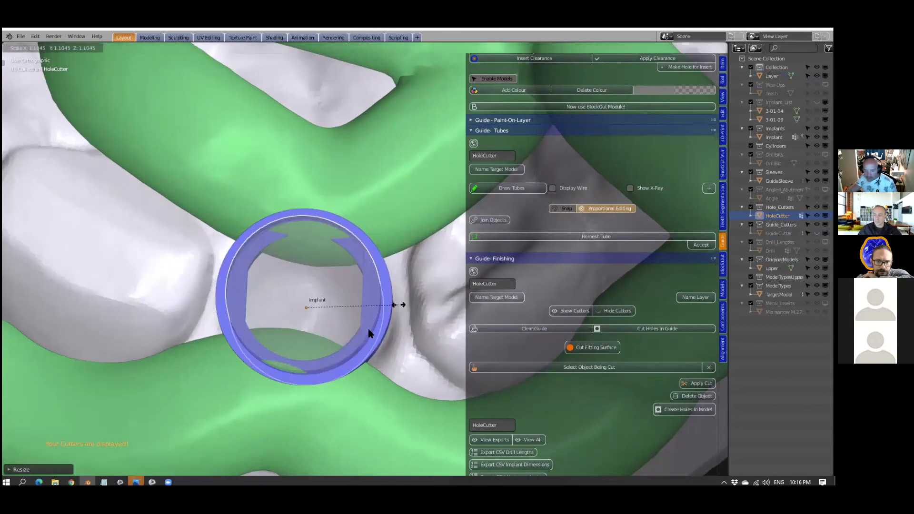
left_click(399, 304)
middle_click_drag(369, 339, 394, 343)
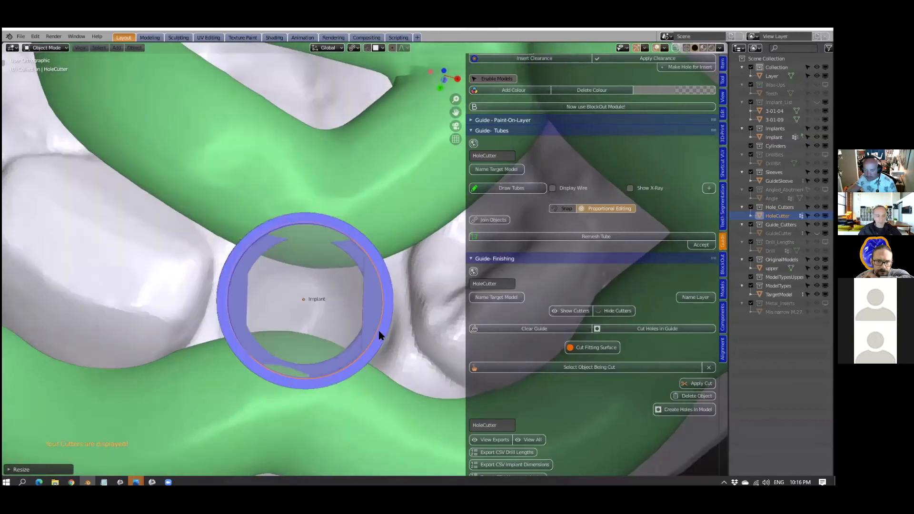
key("s")
left_click(396, 324)
scroll(396, 325, "down", 3)
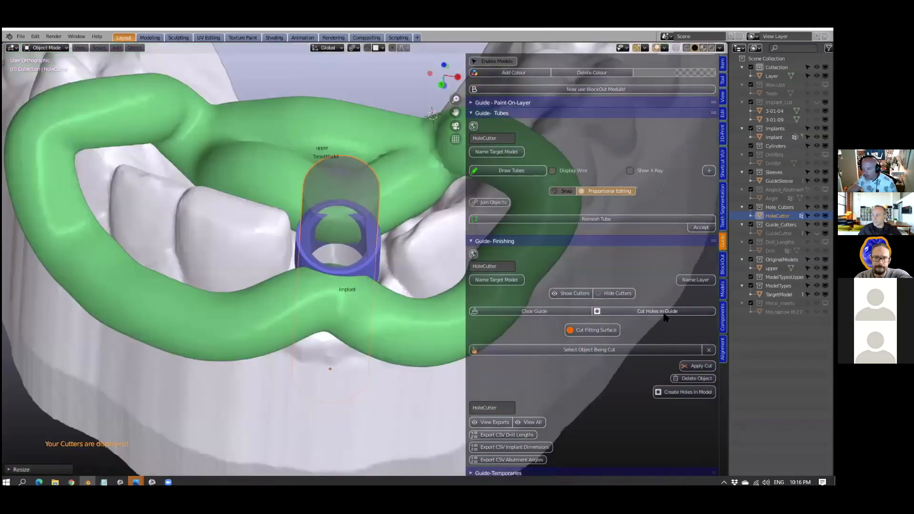
- Cut the holes in the green guide layer with the enlarged hole cutter
left_click(272, 316)
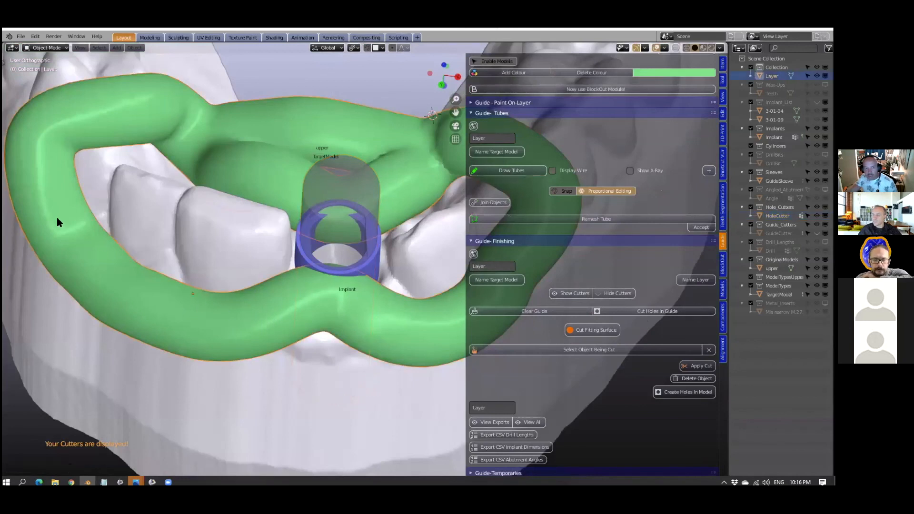
left_click(323, 171)
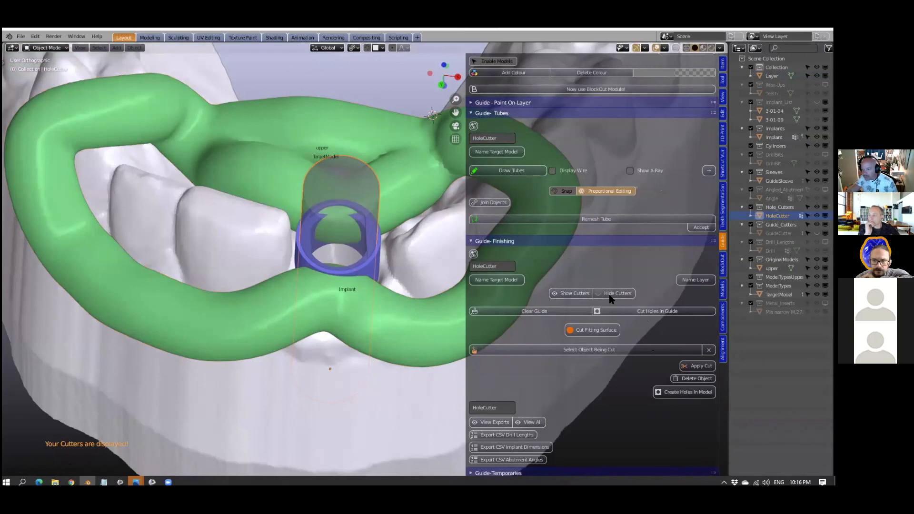
left_click(657, 311)
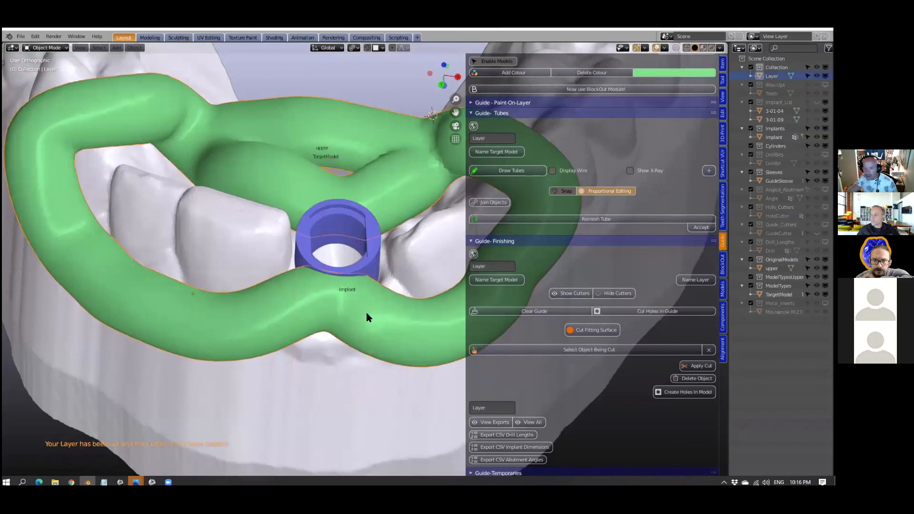
- Cut the fitting surface to finish the implant guide
scroll(365, 361, "down", 2)
mouse_move(369, 334)
middle_mouse_down()
mouse_move(384, 321)
mouse_move(372, 335)
middle_mouse_up()
scroll(384, 320, "up", 3)
left_click(582, 329)
scroll(373, 335, "down", 3)
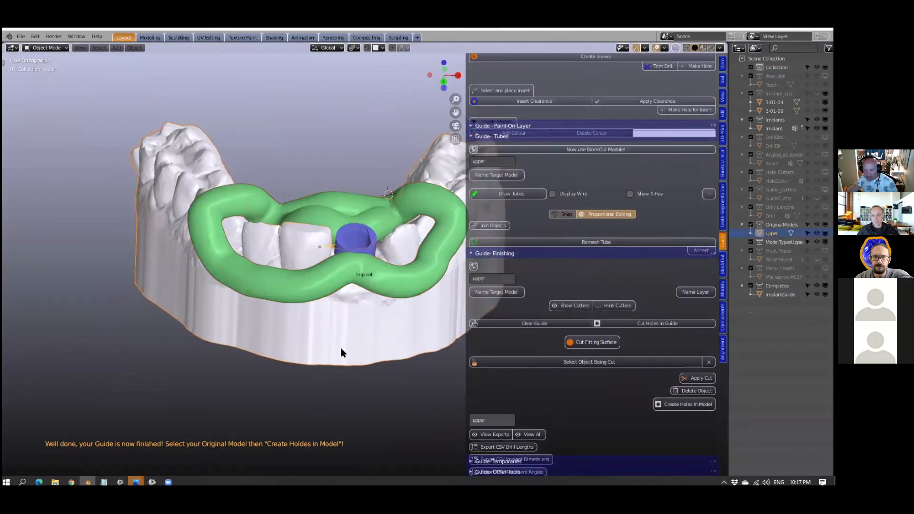
- Hide the upper model and select the completed implant guide
key("h")
middle_click_drag(341, 347, 353, 233)
middle_click_drag(367, 368, 331, 341, "shift")
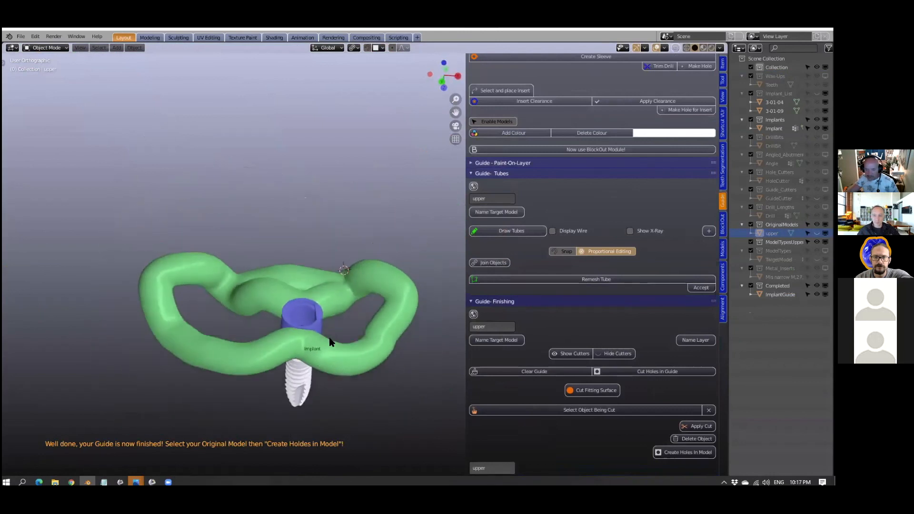
scroll(305, 345, "up", 2)
left_click(297, 348)
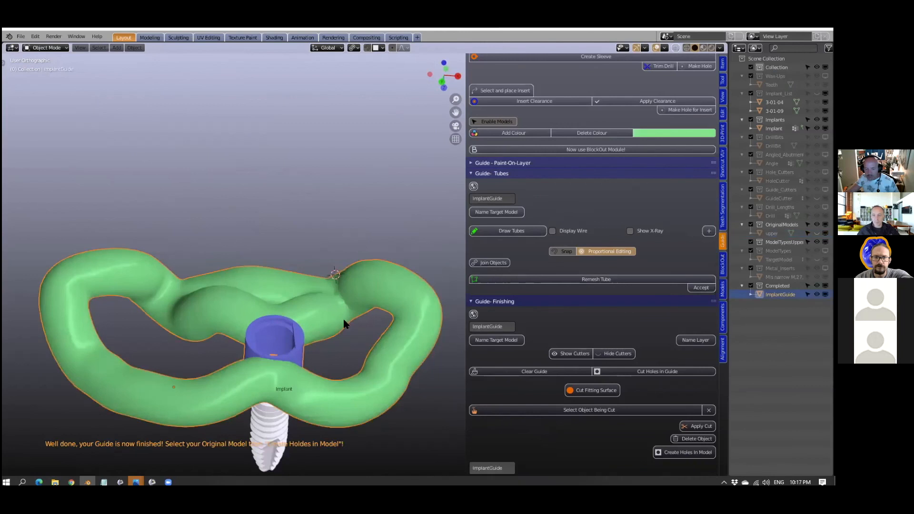
- Examine the completed guide around the sleeve and the implant from several angles
scroll(302, 375, "down", 3)
mouse_move(302, 375)
middle_mouse_down()
mouse_move(327, 358)
mouse_move(320, 351)
mouse_move(312, 365)
middle_mouse_up()
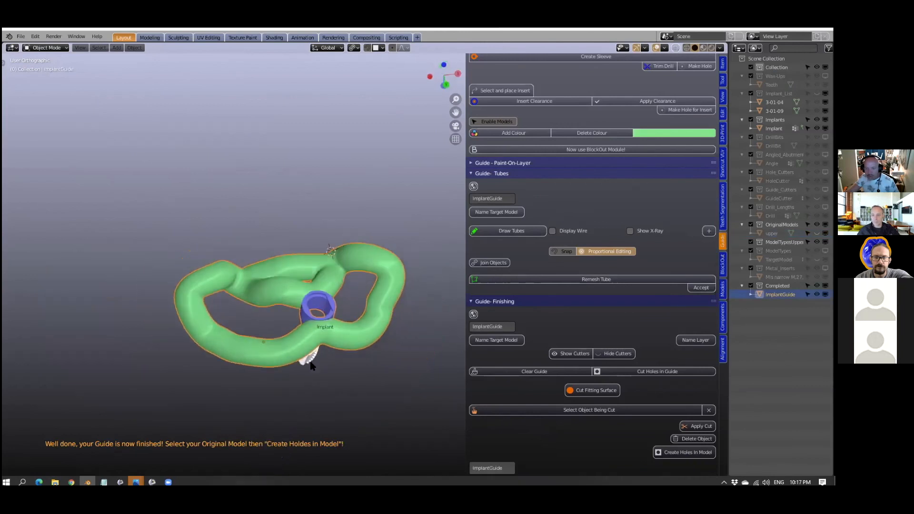
scroll(310, 362, "up", 3)
middle_click_drag(299, 333, 341, 263, "shift")
scroll(342, 300, "up", 2)
scroll(340, 297, "up", 1)
scroll(344, 304, "down", 2)
scroll(600, 275, "up", 1)
scroll(601, 278, "up", 11)
- Separate the completed guide into individual objects and select the green frame
left_click(723, 288)
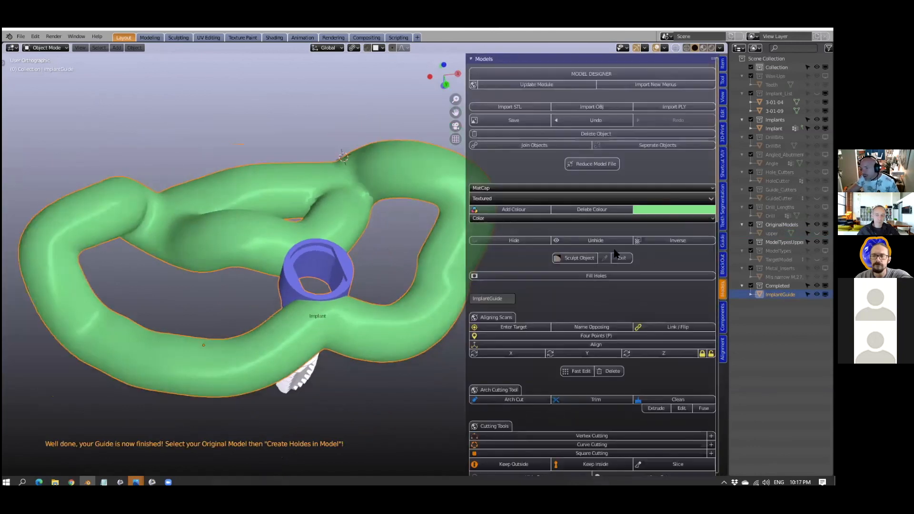
left_click(630, 145)
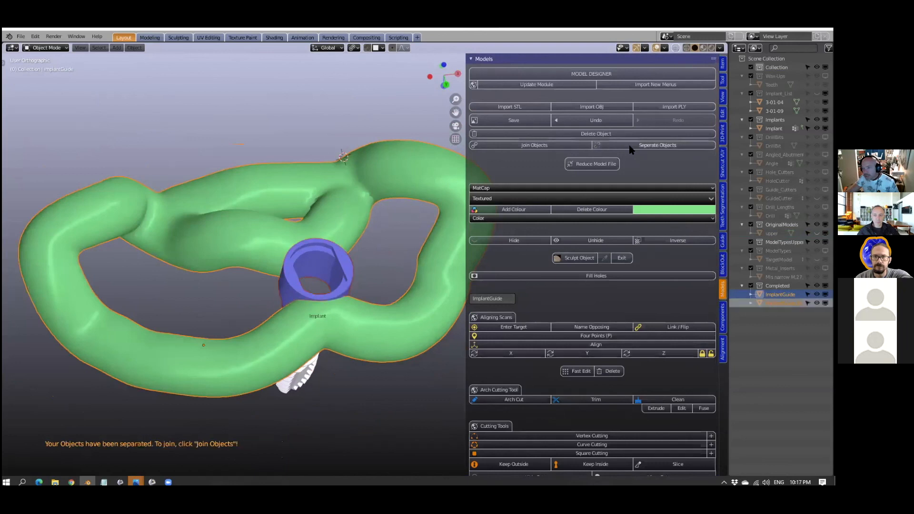
left_click(347, 266)
left_click(261, 243)
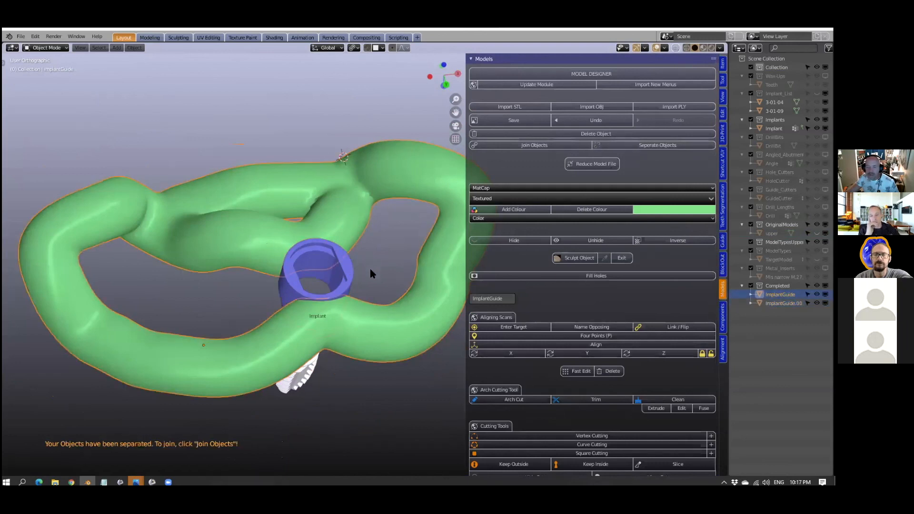
- Examine where the separated sleeve meets the green frame, selecting the sleeve to check it as its own object
scroll(367, 267, "up", 3)
scroll(361, 268, "down", 3)
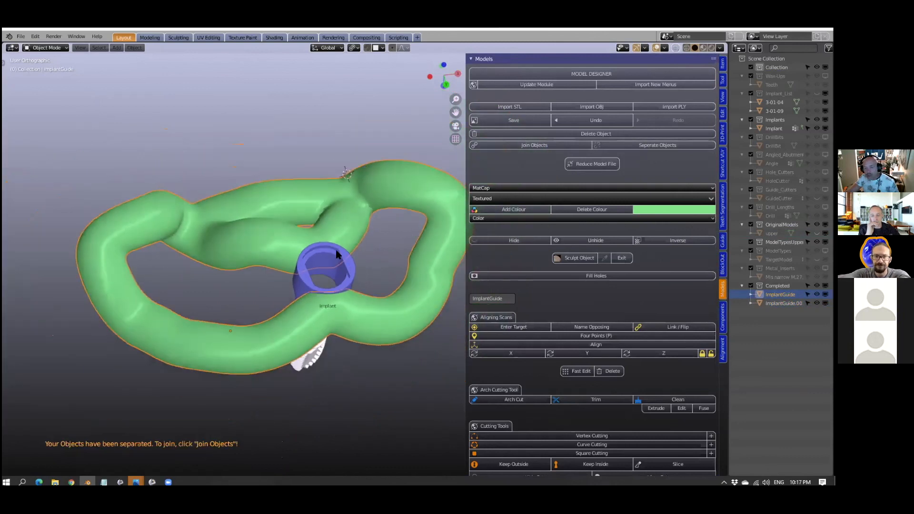
scroll(372, 263, "up", 5)
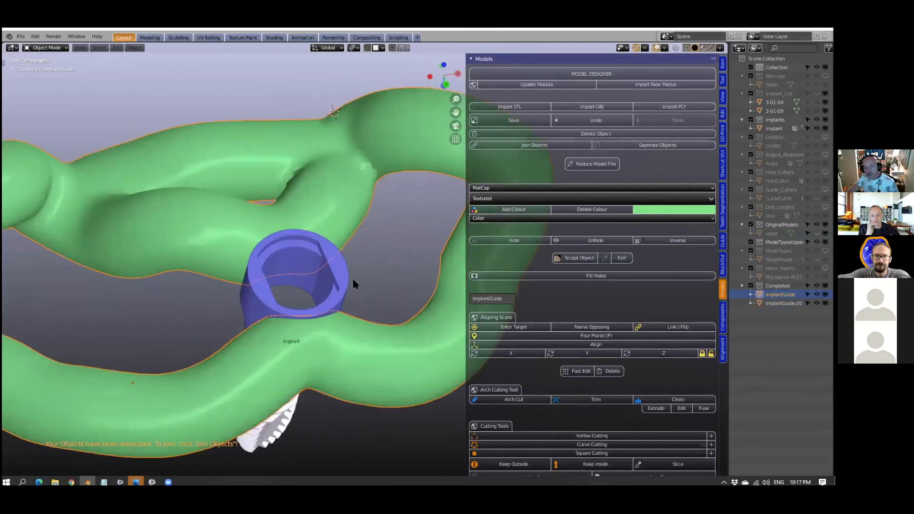
scroll(350, 292, "down", 2)
scroll(350, 296, "down", 2)
middle_click_drag(349, 304, 349, 309)
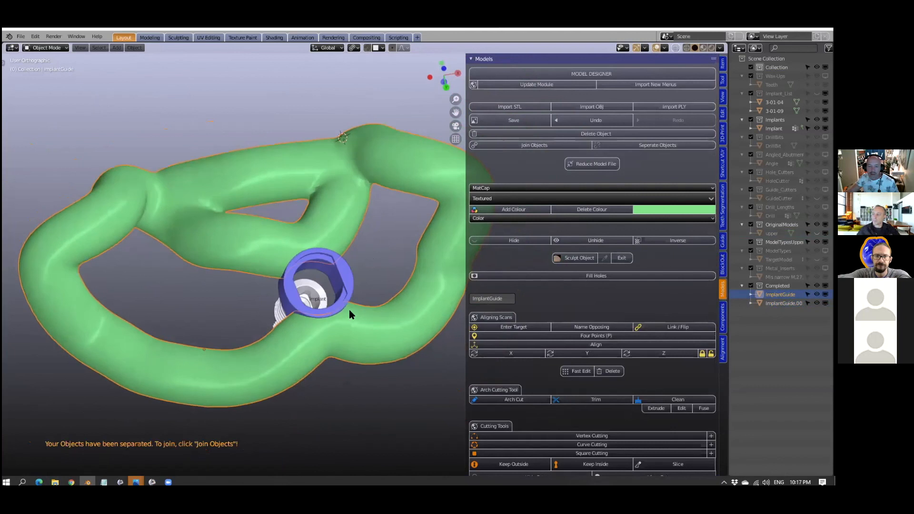
scroll(312, 278, "up", 2)
scroll(313, 279, "up", 2)
left_click(327, 270, "shift")
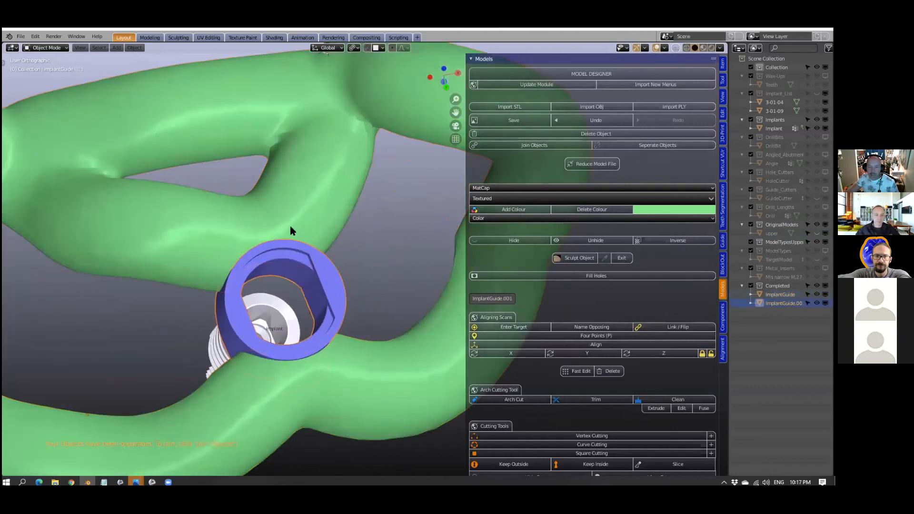
scroll(340, 328, "down", 2)
middle_click_drag(335, 327, 324, 267)
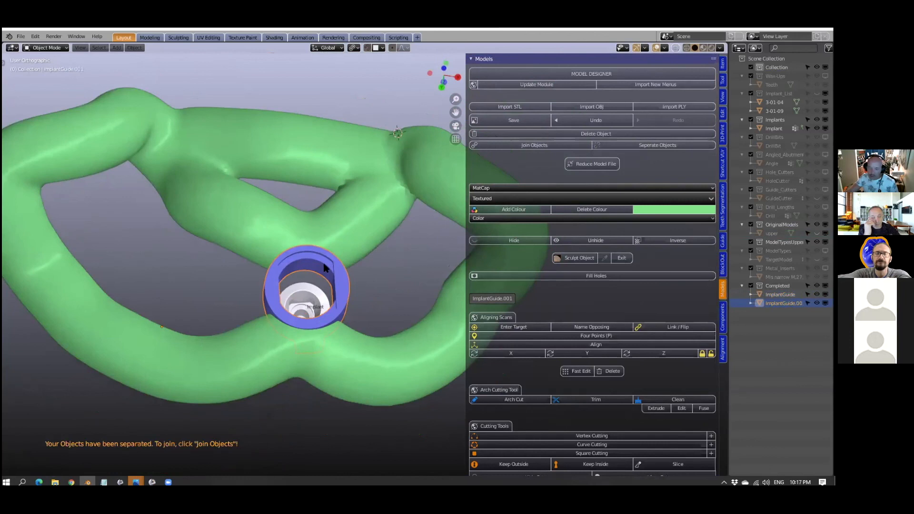
- Select the green frame again and inspect its shape and the implant below from the front and underside
left_click(353, 224, "shift")
scroll(366, 285, "down", 2)
left_click(373, 307, "shift")
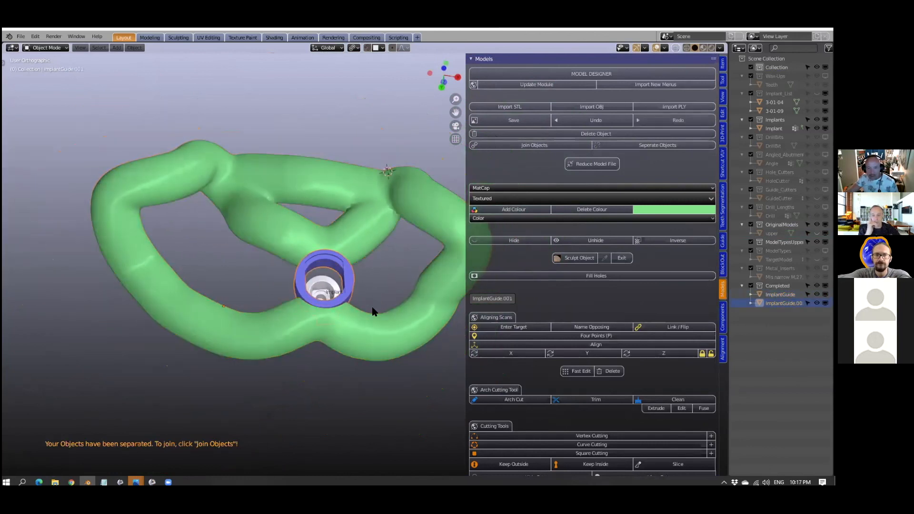
left_click(355, 330, "shift")
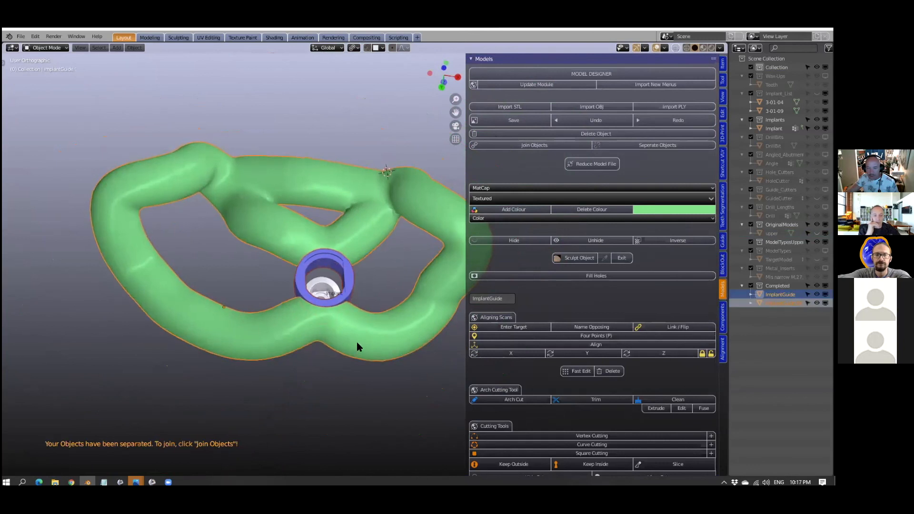
left_click(355, 341)
scroll(364, 352, "down", 3)
middle_click_drag(363, 352, 379, 254)
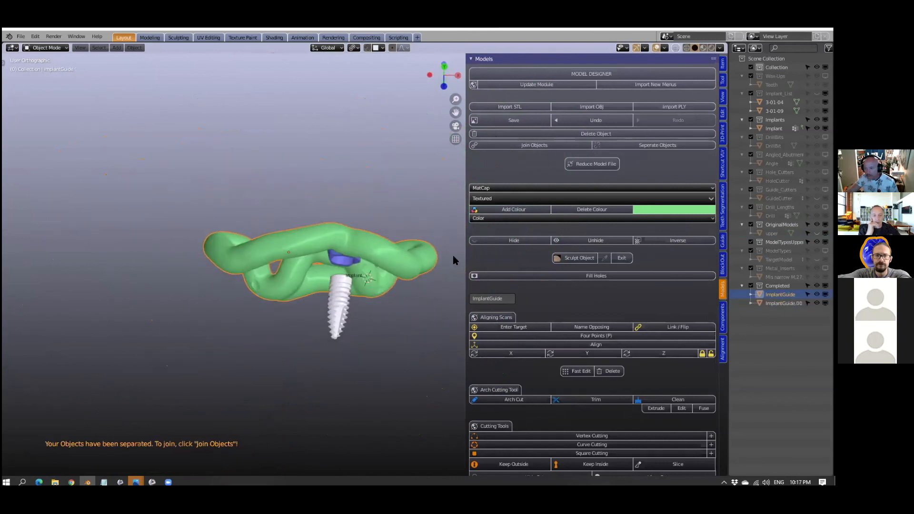
left_click_drag(464, 253, 440, 252)
middle_click_drag(340, 275, 328, 330)
- Unhide the upper model beneath the guide
scroll(327, 330, "up", 5)
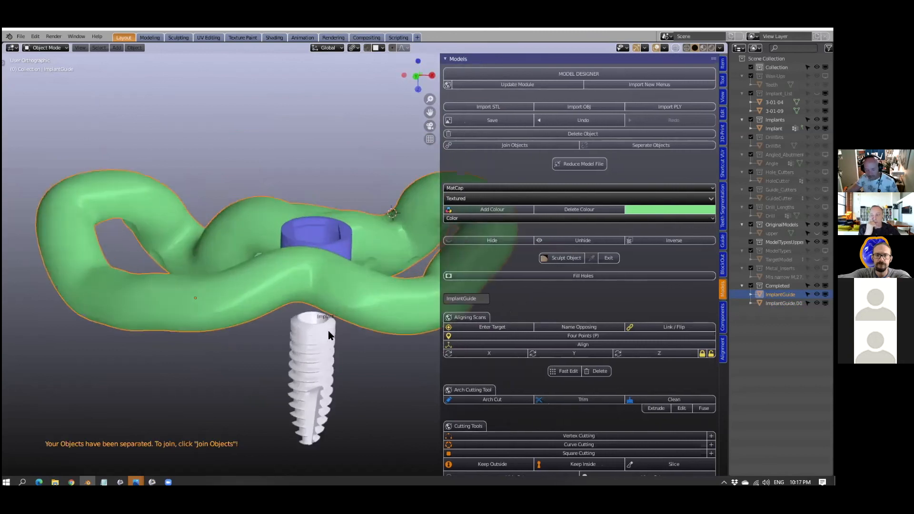
key("alt+h")
scroll(327, 330, "down", 3)
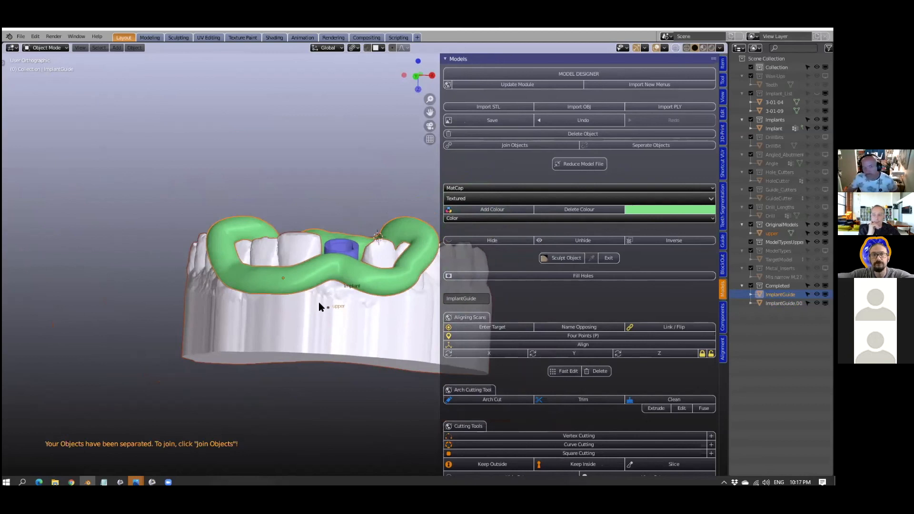
- Save the case as a new Blender file named finish in the zoom folder on the Desktop
left_click(20, 37)
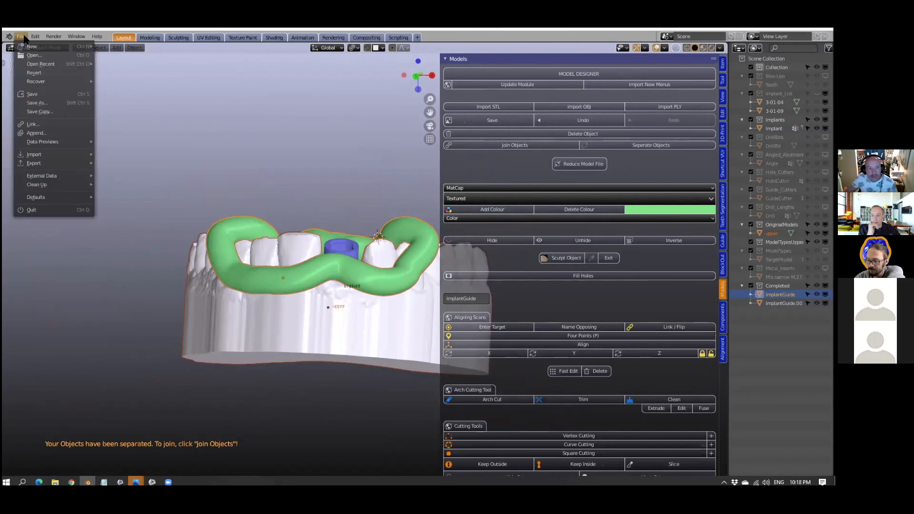
left_click(37, 103)
double_click(286, 176)
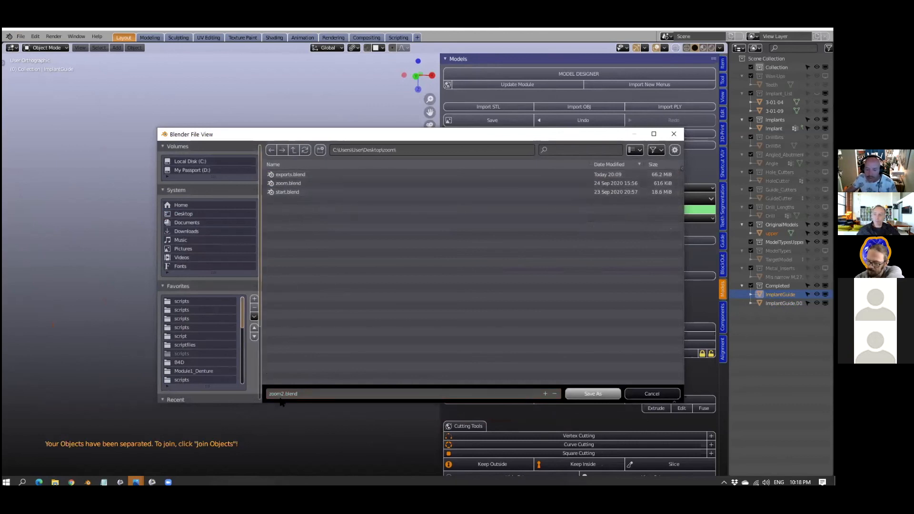
left_click(308, 393)
type("finish")
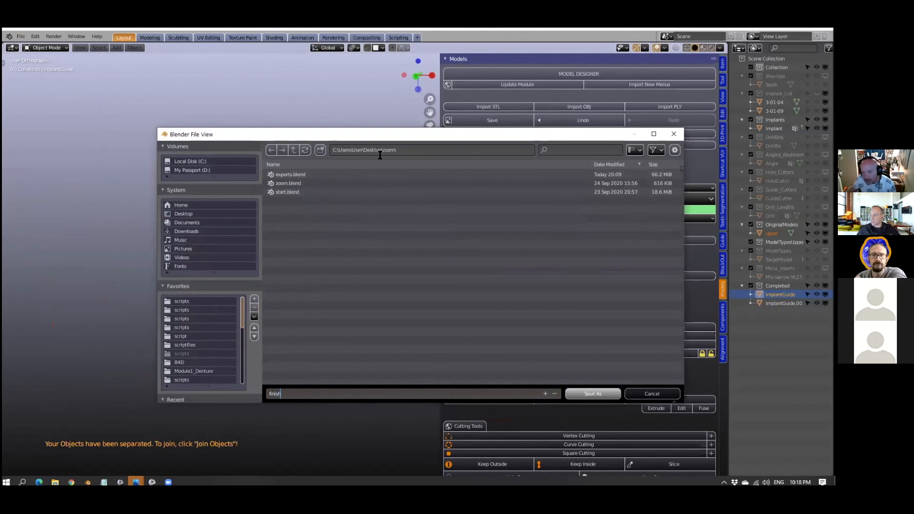
left_click(586, 391)
- Show only the export objects using the guide finishing tools, and inspect the implant, drill-length and abutment-angle shapes
scroll(582, 357, "down", 8)
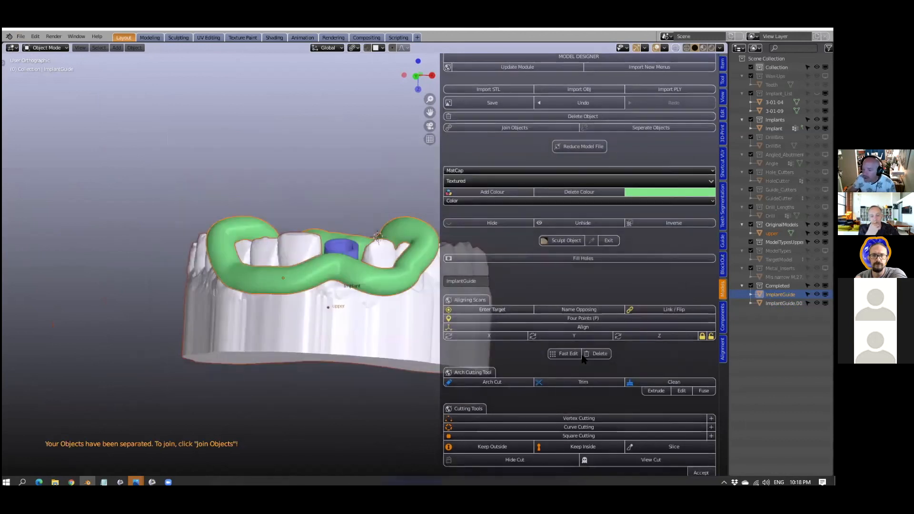
scroll(622, 338, "up", 5)
left_click(722, 241)
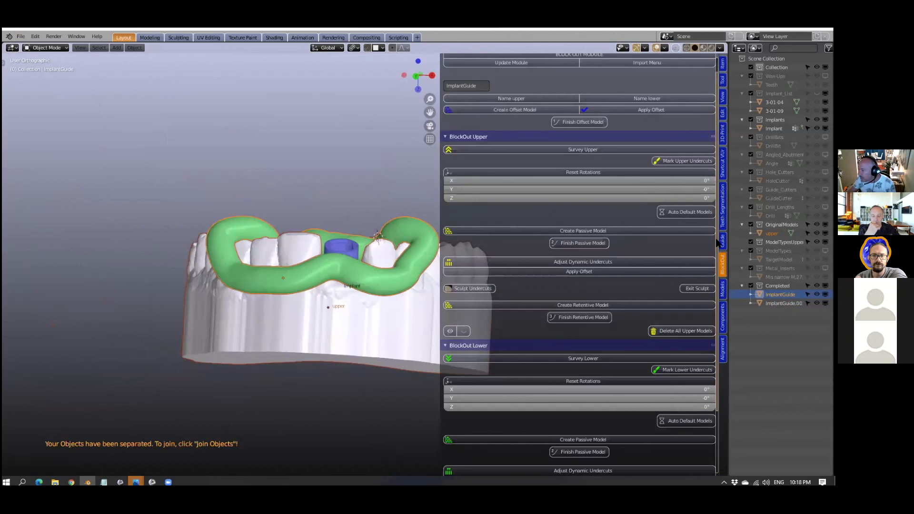
scroll(561, 367, "down", 8)
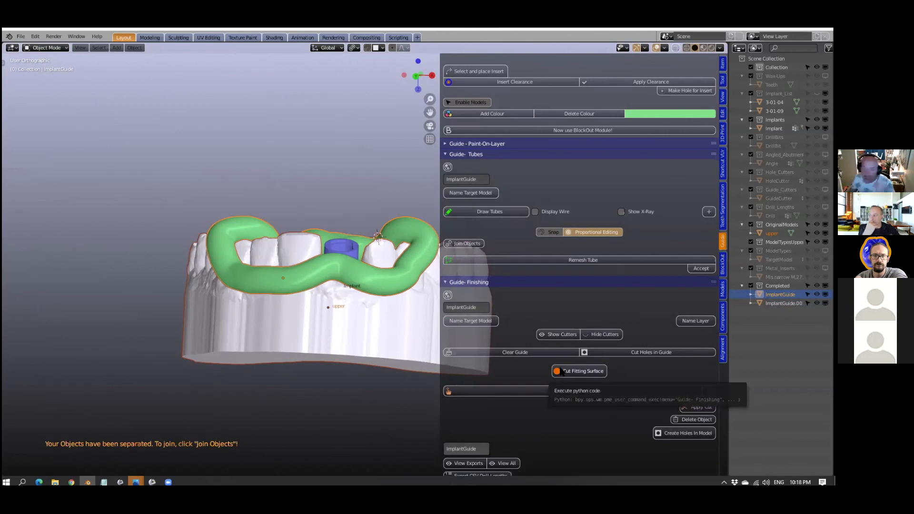
scroll(582, 309, "down", 3)
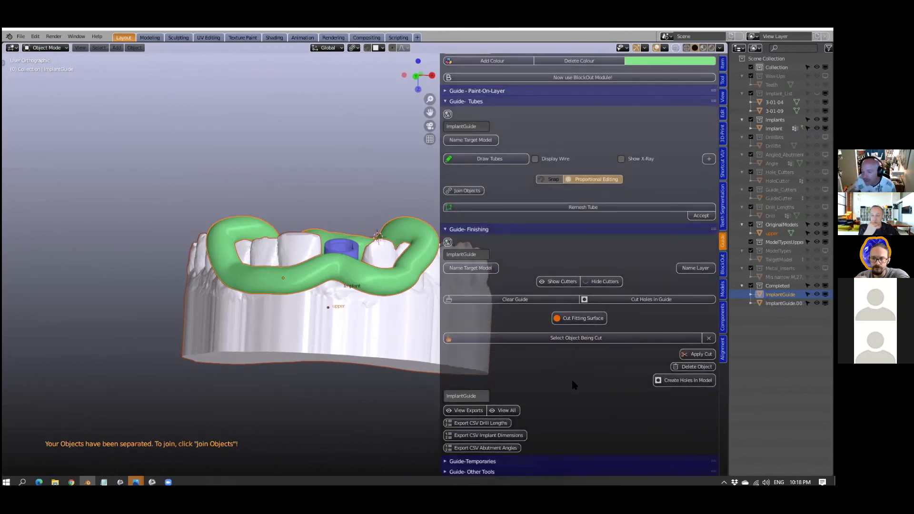
left_click(466, 411)
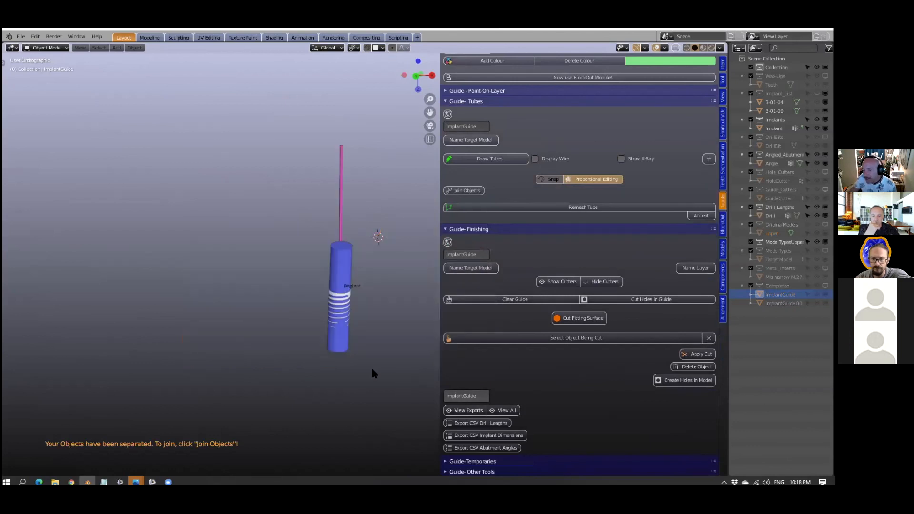
middle_click_drag(338, 342, 365, 347)
scroll(363, 343, "up", 5)
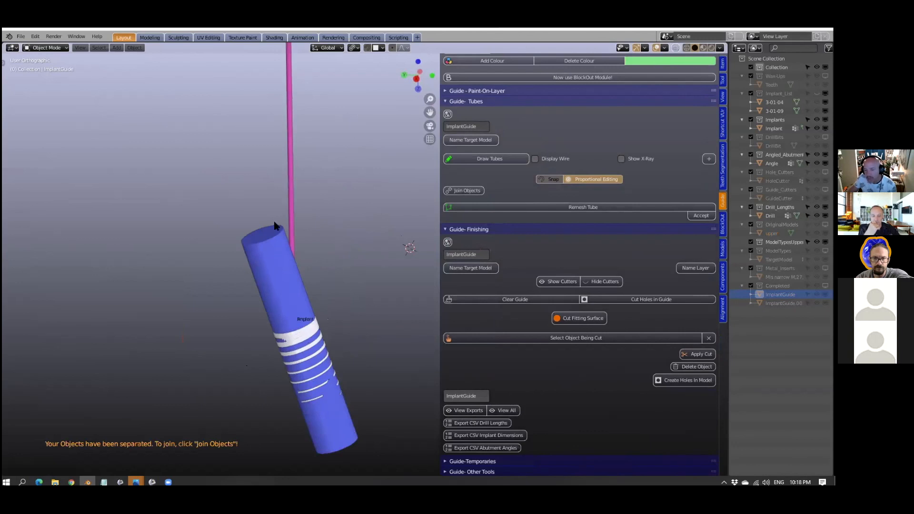
middle_click_drag(287, 215, 289, 274)
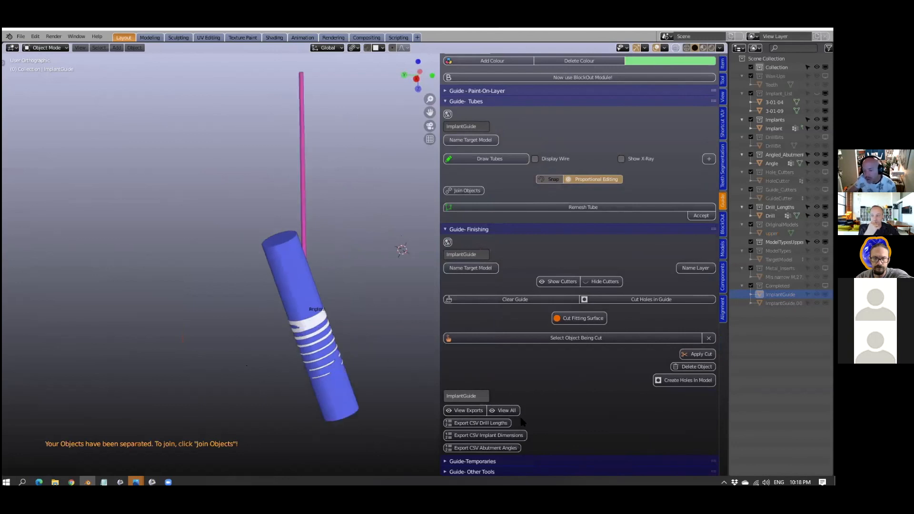
- Export the drill lengths, implant dimensions and abutment angles as CSV files, and switch to the zoom folder in File Explorer
left_click(489, 423)
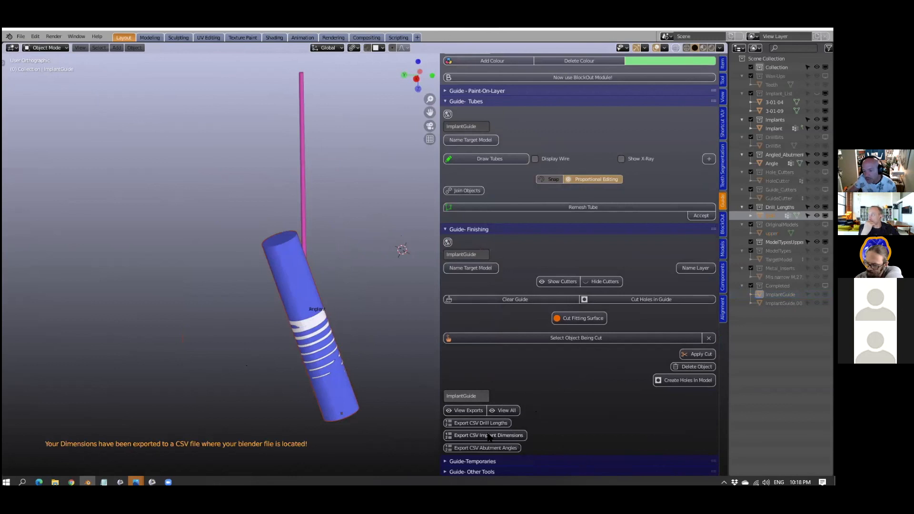
left_click(490, 435)
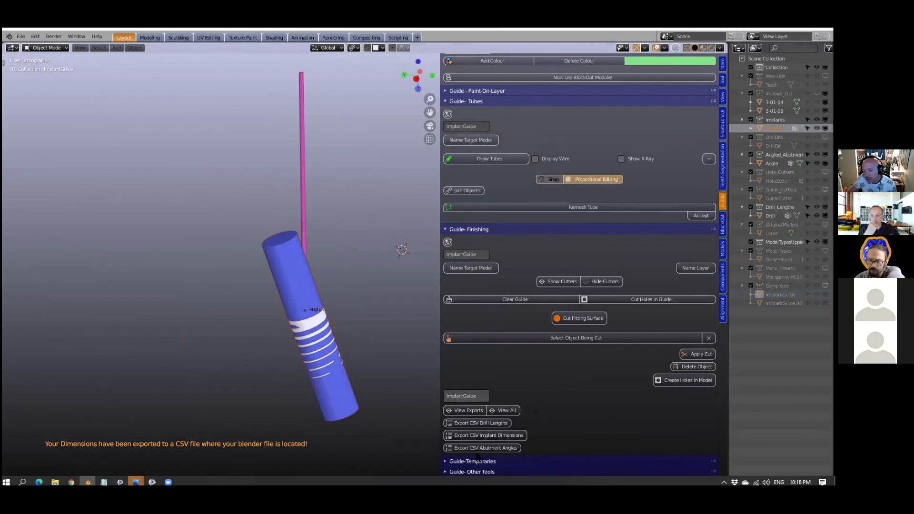
left_click(490, 448)
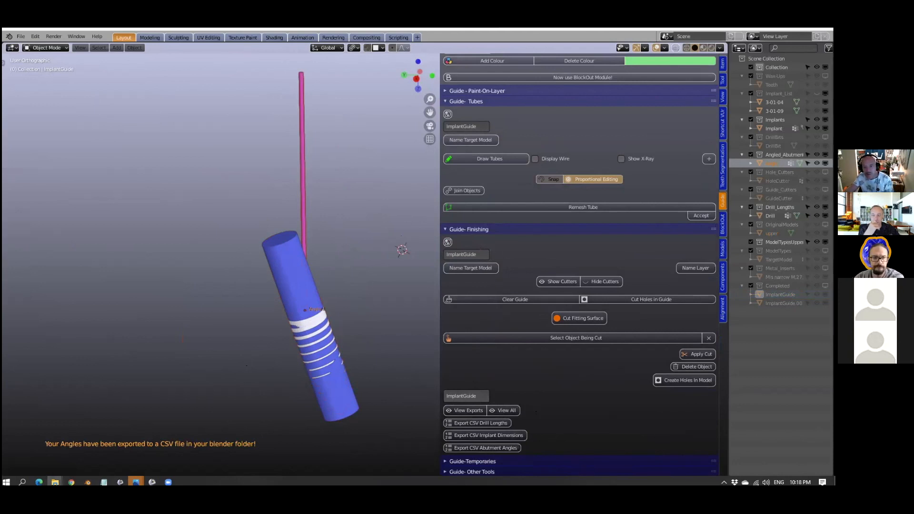
key("alt+Tab")
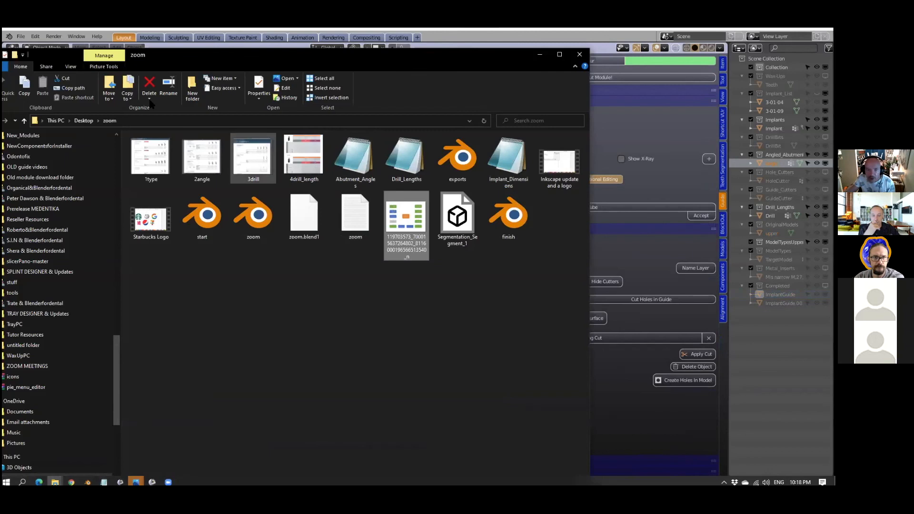
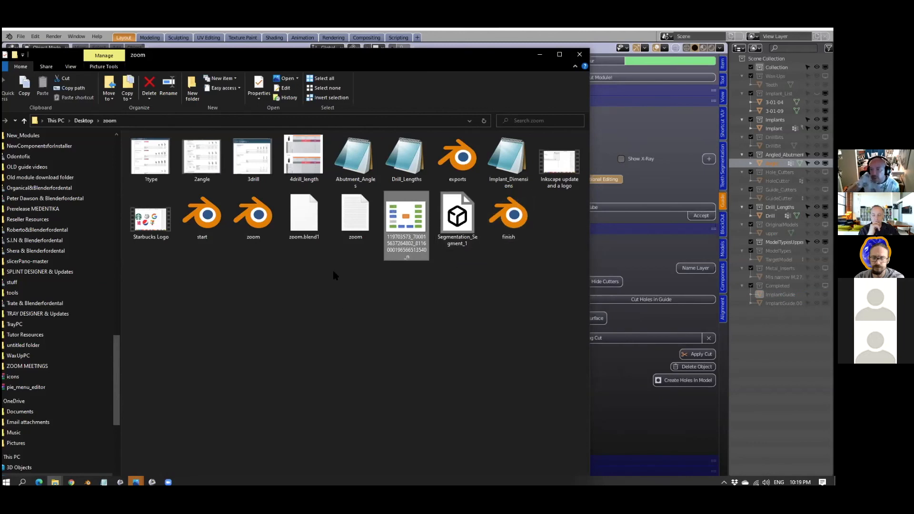
- Check the contents of the exported drill length, abutment angle and implant dimension files, and close the zoom folder window
double_click(405, 159)
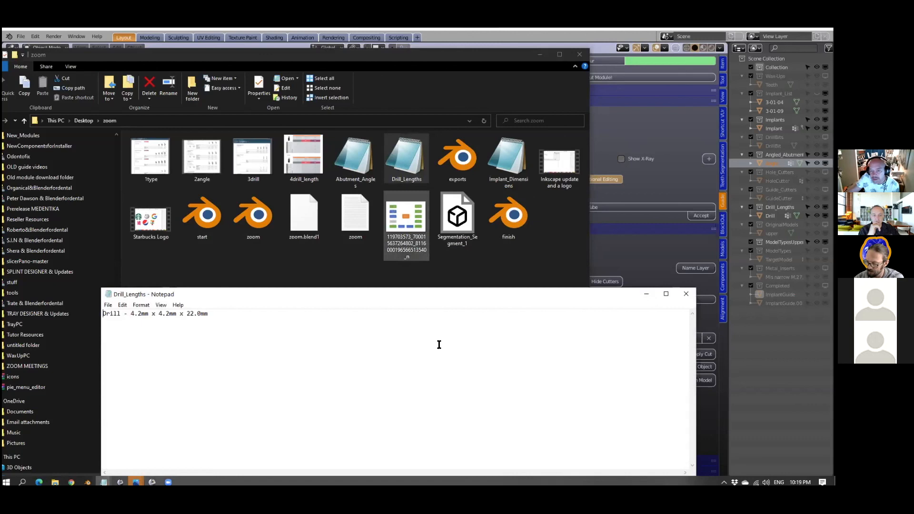
left_click_drag(435, 293, 431, 186)
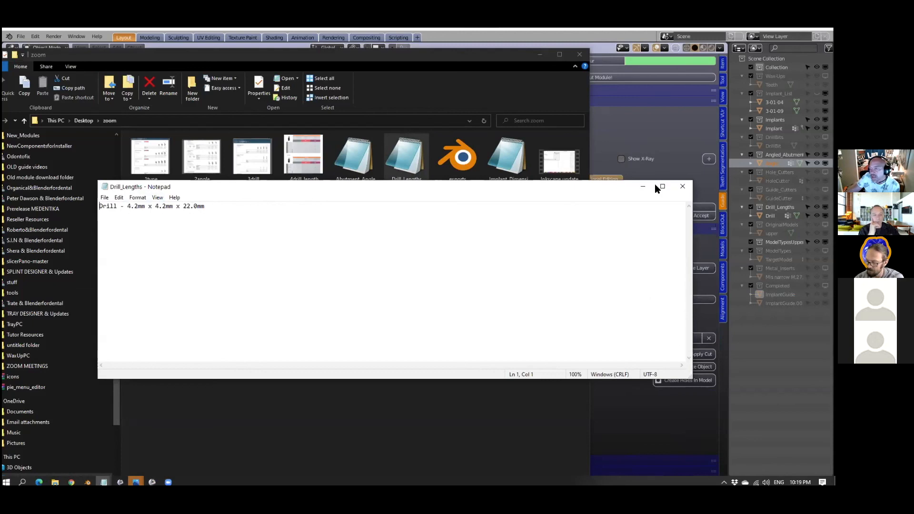
left_click(683, 186)
double_click(373, 164)
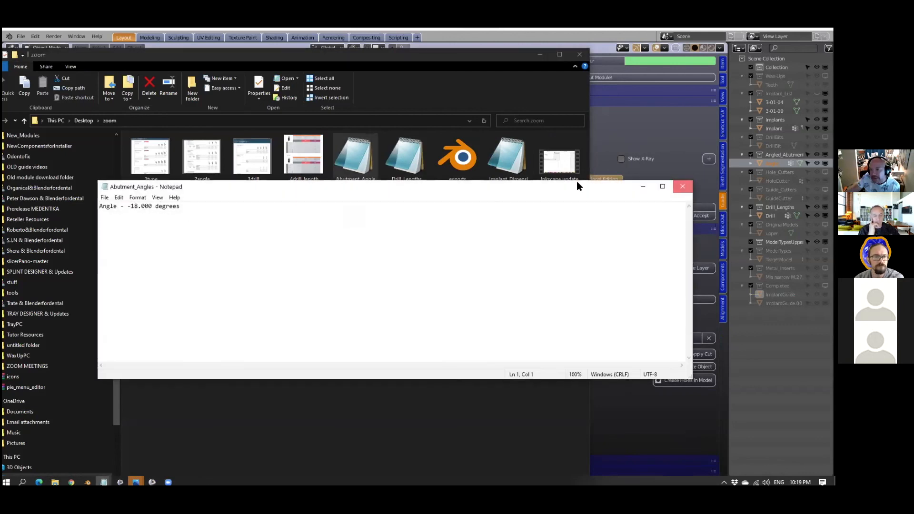
left_click(683, 186)
double_click(495, 166)
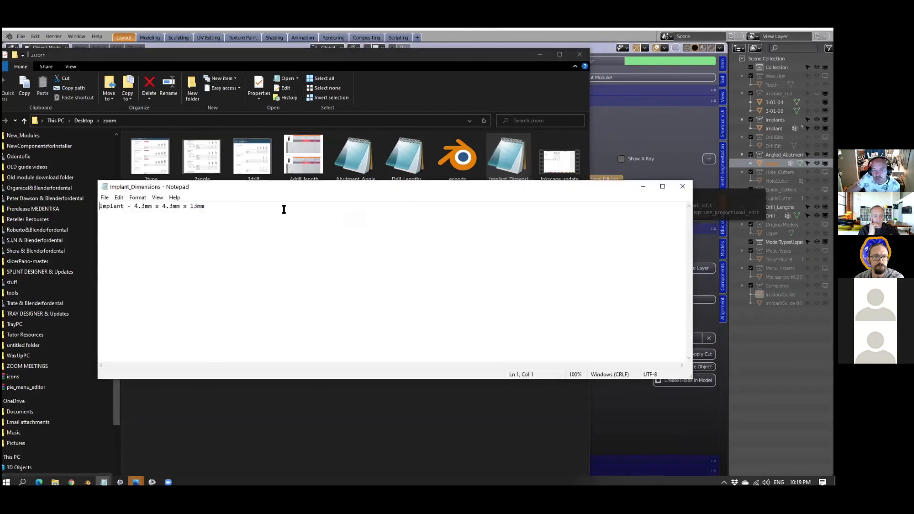
left_click(683, 183)
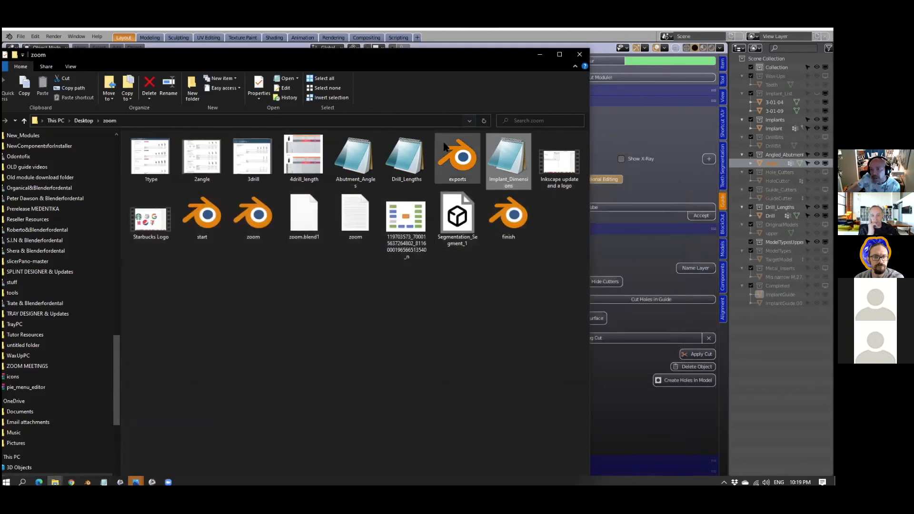
left_click(579, 54)
- Make all components of the case visible again around the implant and guide
scroll(312, 297, "down", 3)
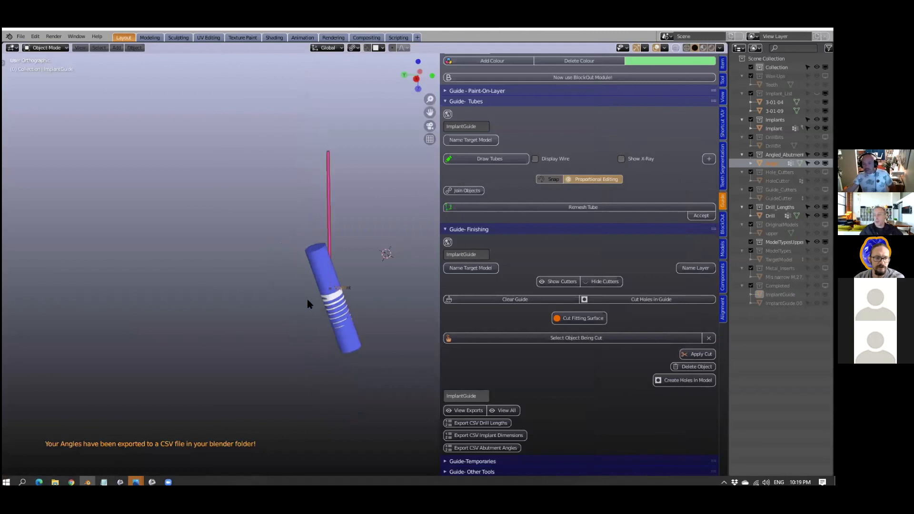
middle_click_drag(309, 312, 314, 323)
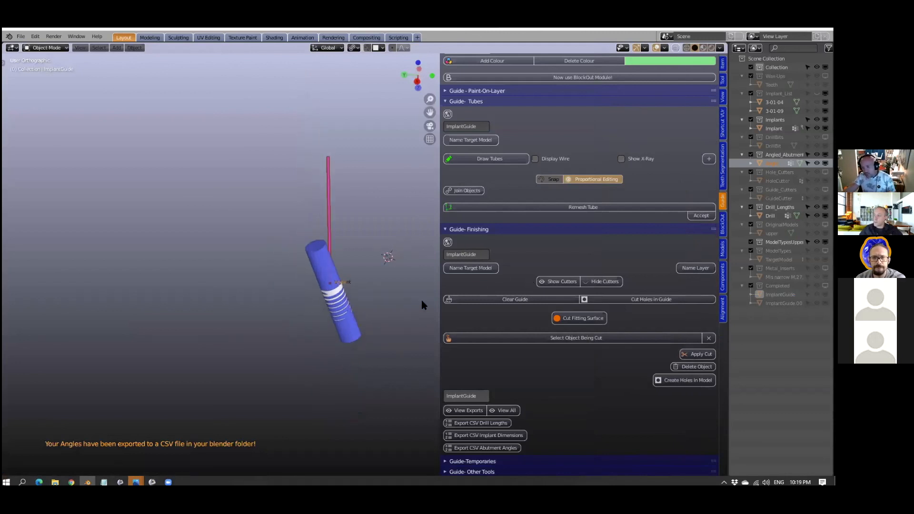
left_click(512, 412)
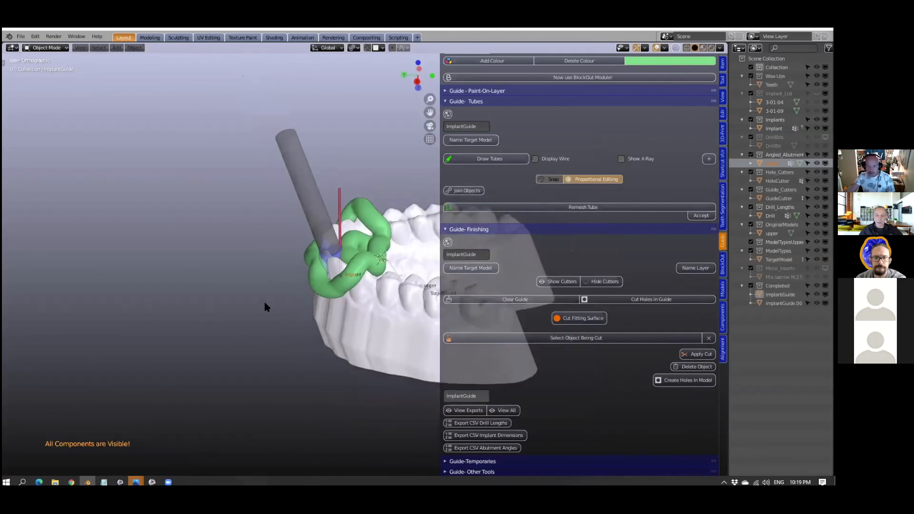
middle_click_drag(294, 302, 336, 306)
scroll(361, 299, "up", 4)
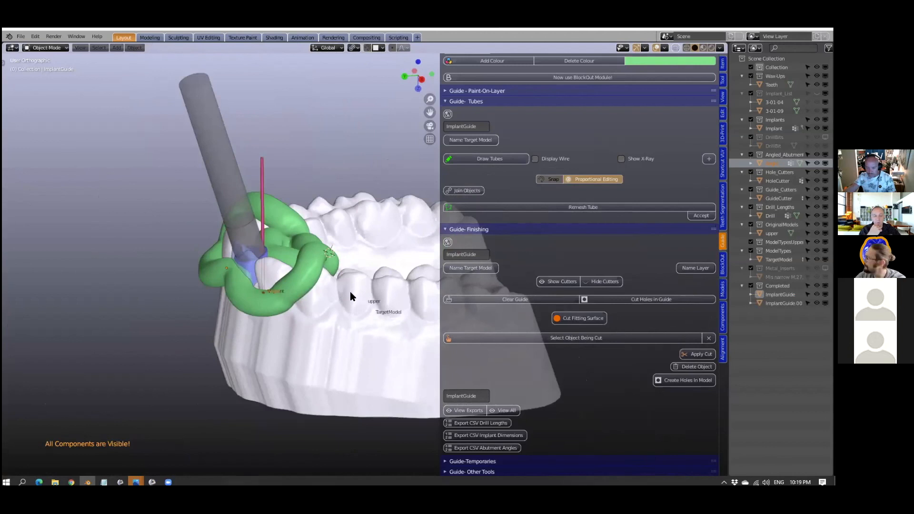
- Open the Guide-Temporaries tools and display only the components needed for the temporary crown
left_click(350, 292)
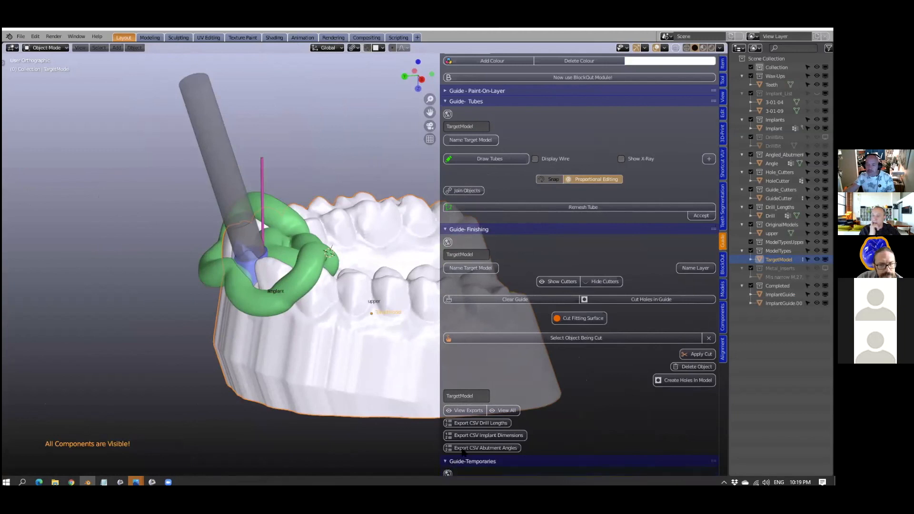
left_click(469, 461)
scroll(532, 370, "down", 10)
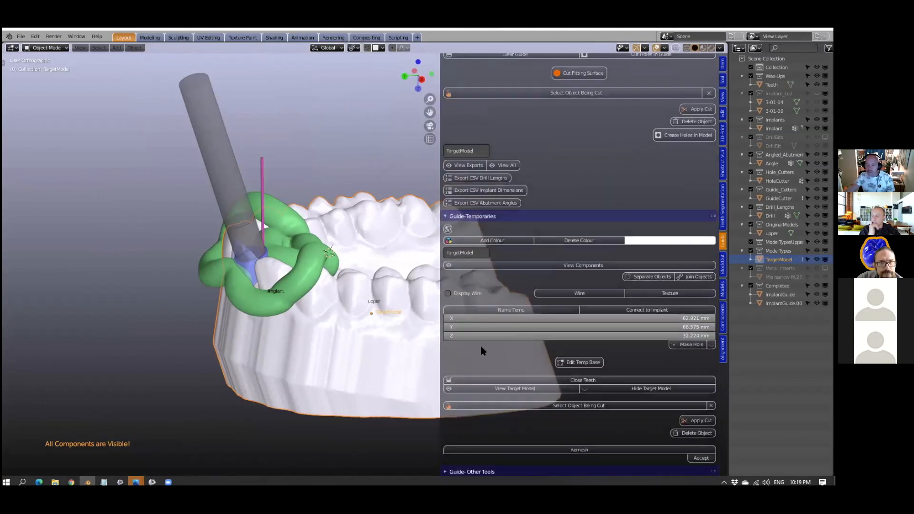
scroll(287, 320, "up", 3)
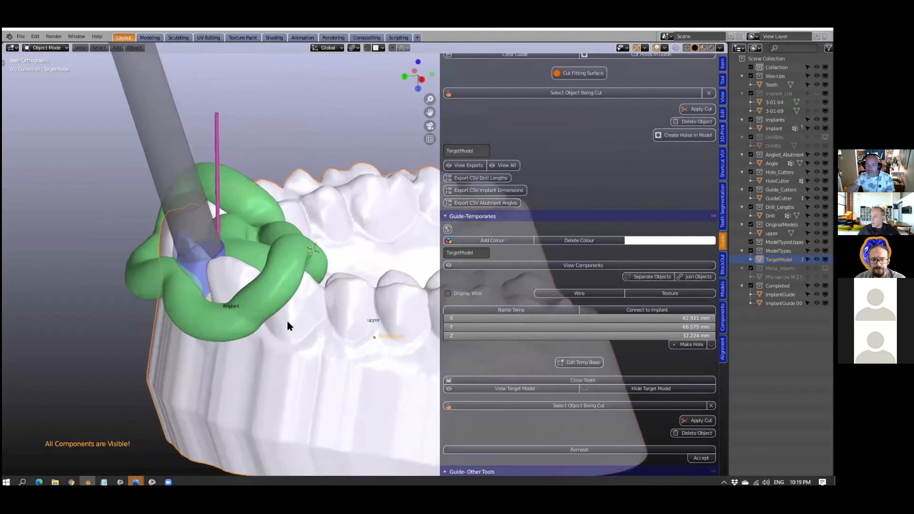
scroll(287, 321, "down", 3)
left_click(255, 310)
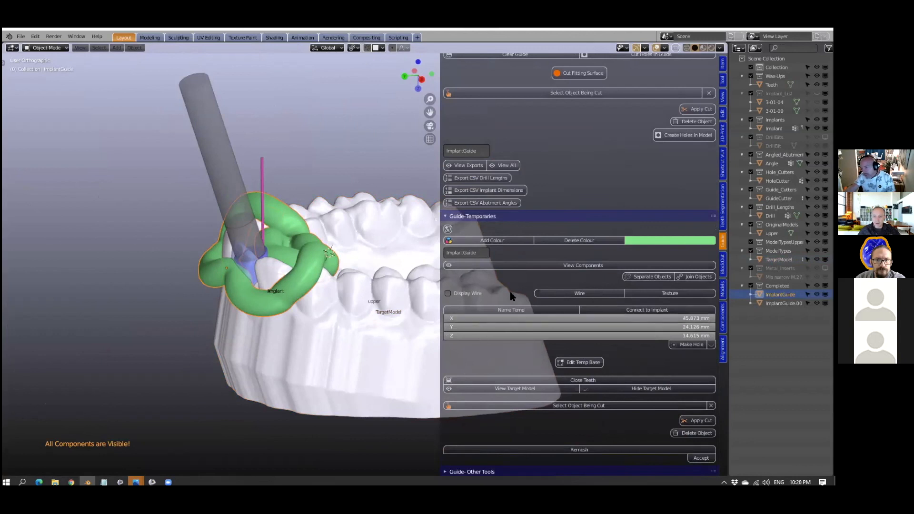
left_click(540, 267)
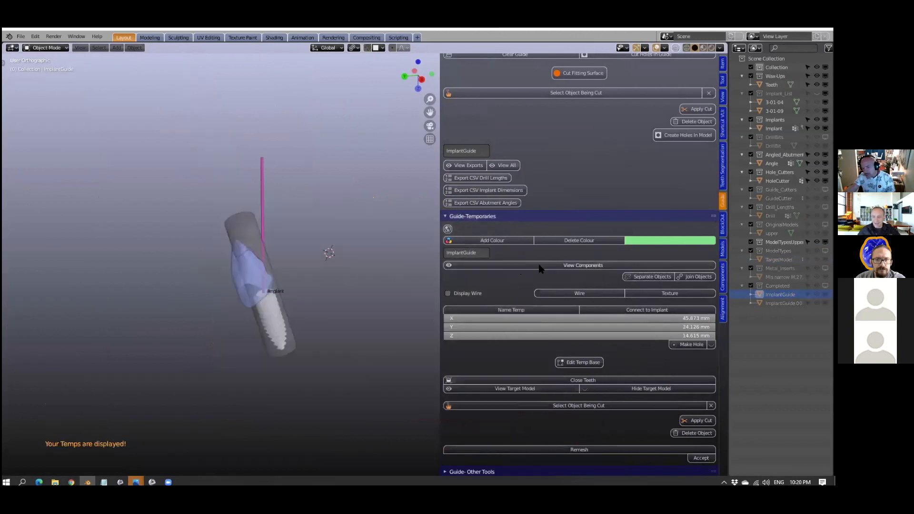
middle_click_drag(221, 308, 329, 231)
scroll(203, 317, "up", 3)
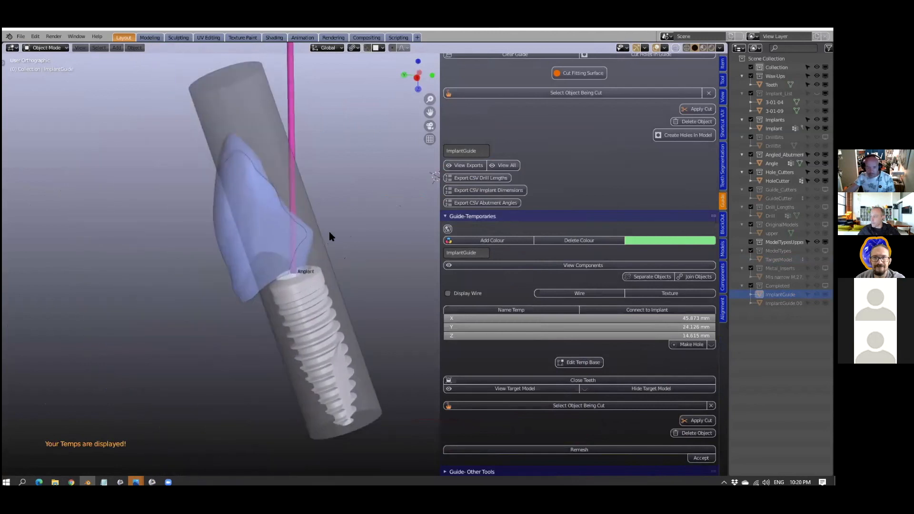
- Select the wax-up tooth above the implant and name it as the temporary
left_click(227, 259)
middle_click_drag(227, 259, 244, 284)
scroll(245, 280, "down", 2)
scroll(241, 291, "up", 4)
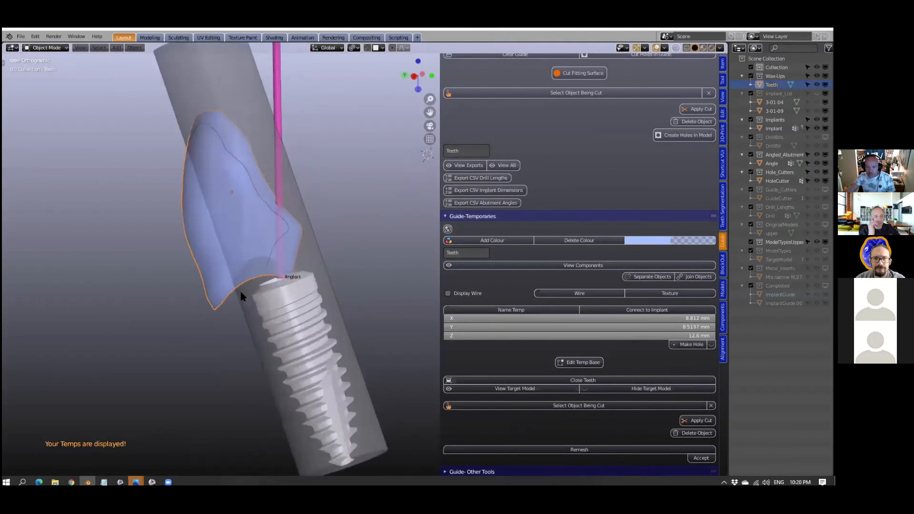
scroll(286, 280, "down", 2)
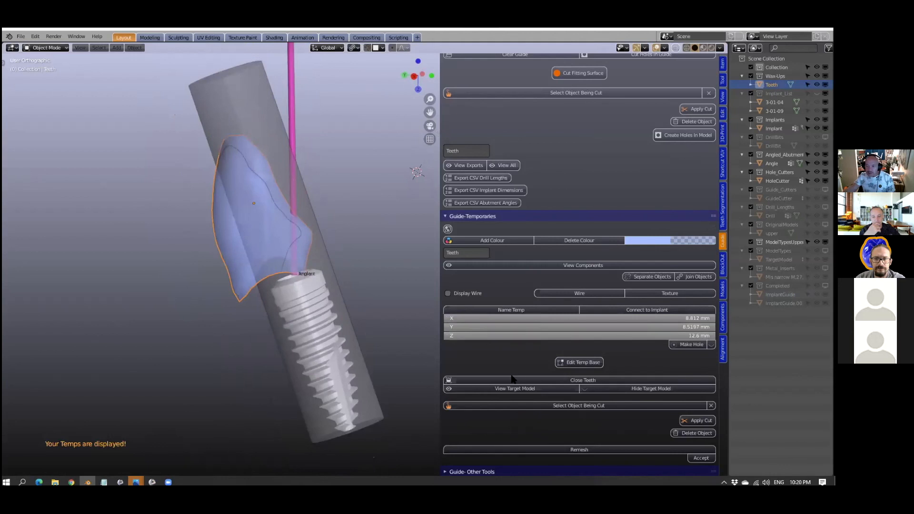
middle_click_drag(248, 260, 257, 263)
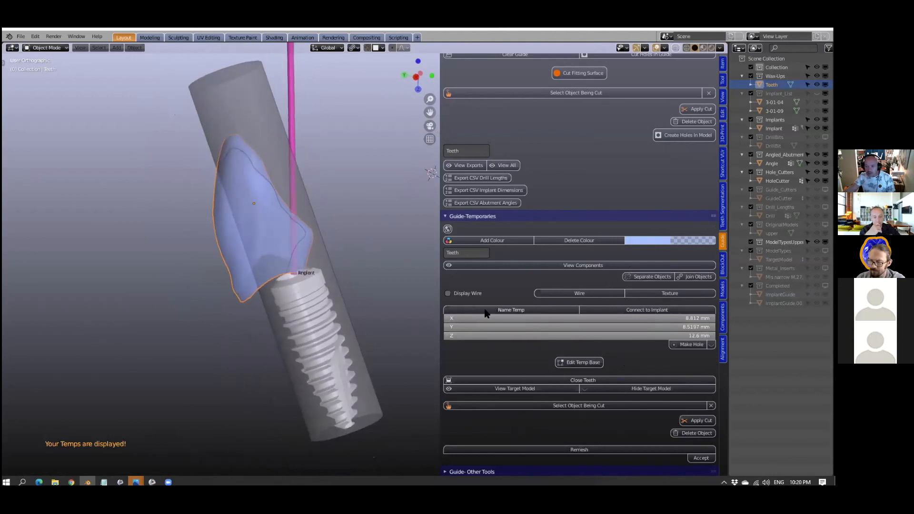
left_click(510, 311)
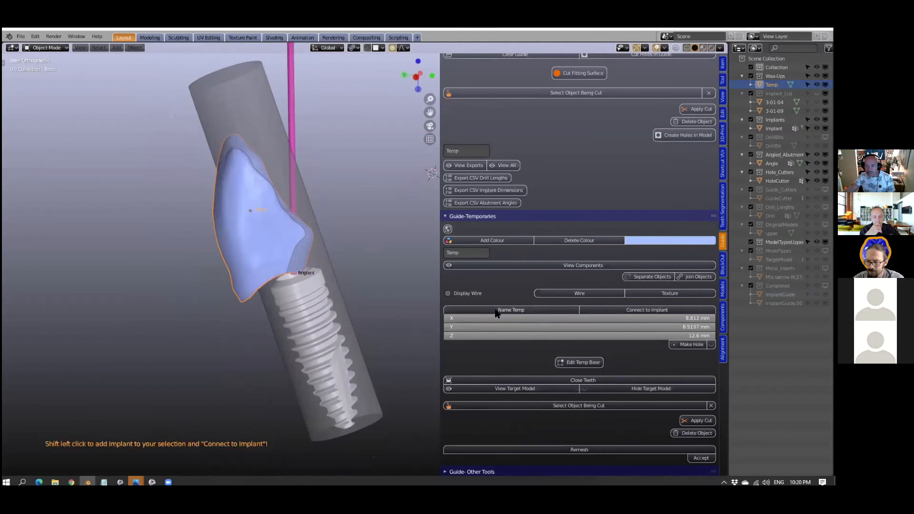
- Edit the temporary's base and move its lower rim over the implant head with proportional editing
left_click(586, 362)
mouse_move(285, 291)
middle_mouse_down()
mouse_move(263, 292)
mouse_move(291, 287)
middle_mouse_up()
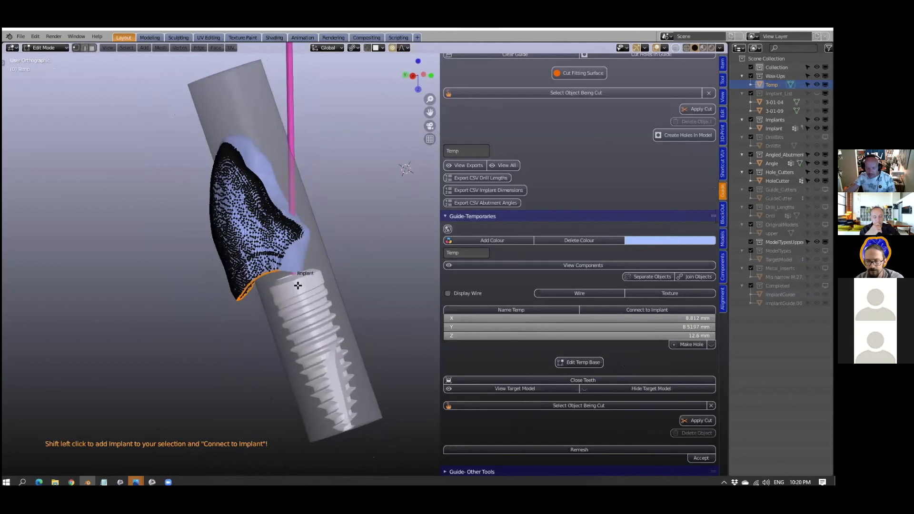
key("g")
scroll(306, 276, "up", 3)
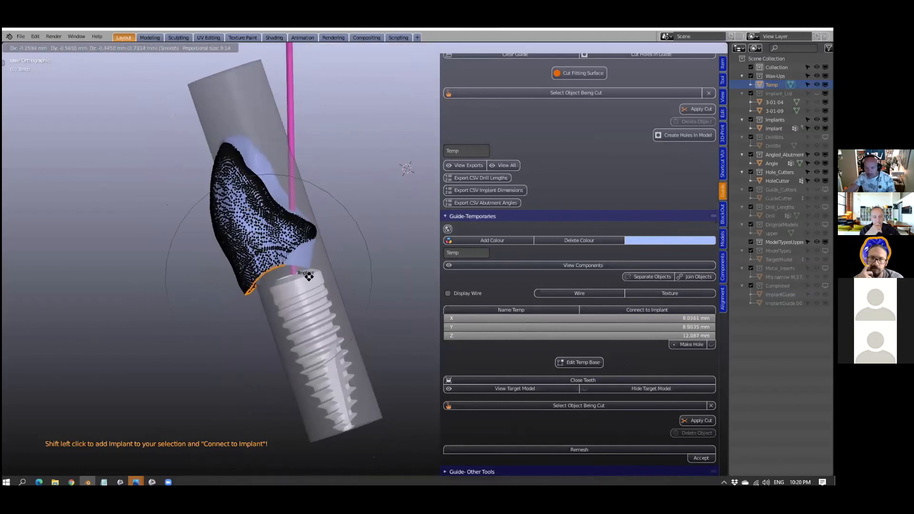
scroll(311, 271, "down", 2)
scroll(312, 271, "up", 3)
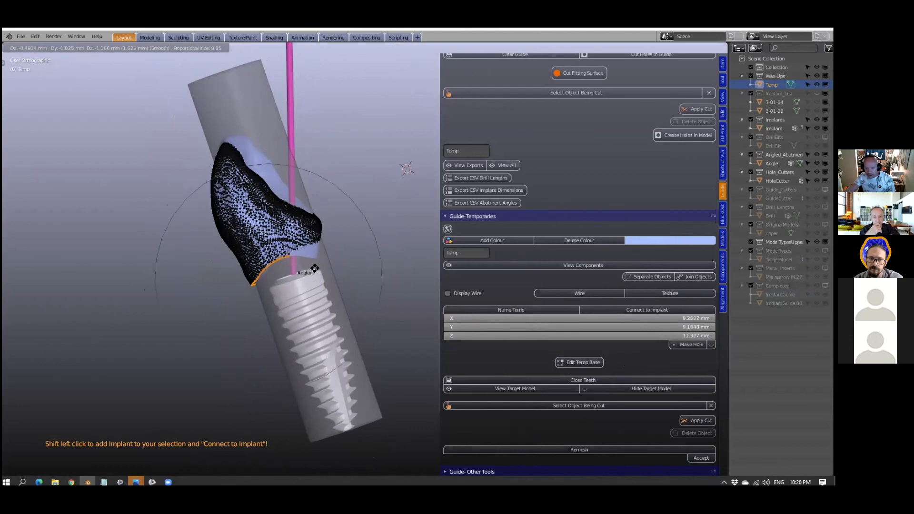
left_click(312, 275)
- Adjust the base rim's sideways position over the implant from the front, and return to Object Mode
middle_click_drag(314, 274, 343, 284)
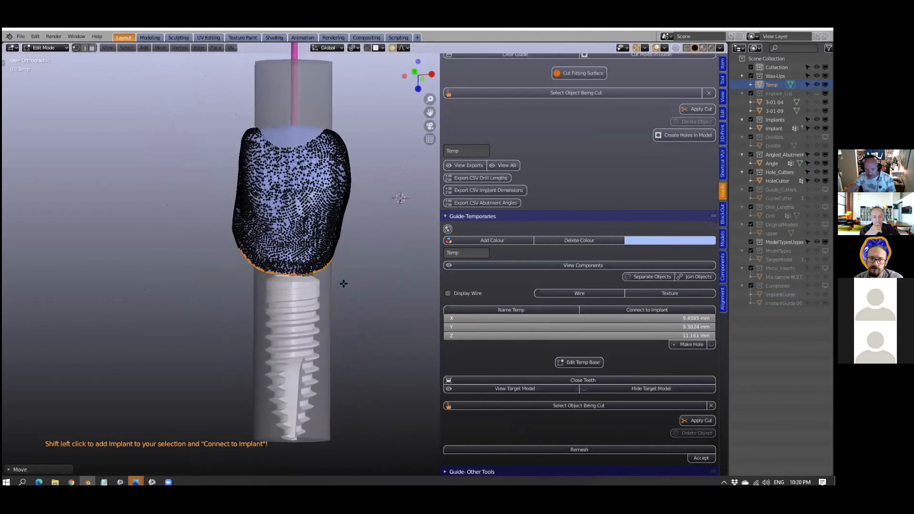
key("g")
left_click(349, 283)
middle_click_drag(290, 295, 371, 291)
key("Tab")
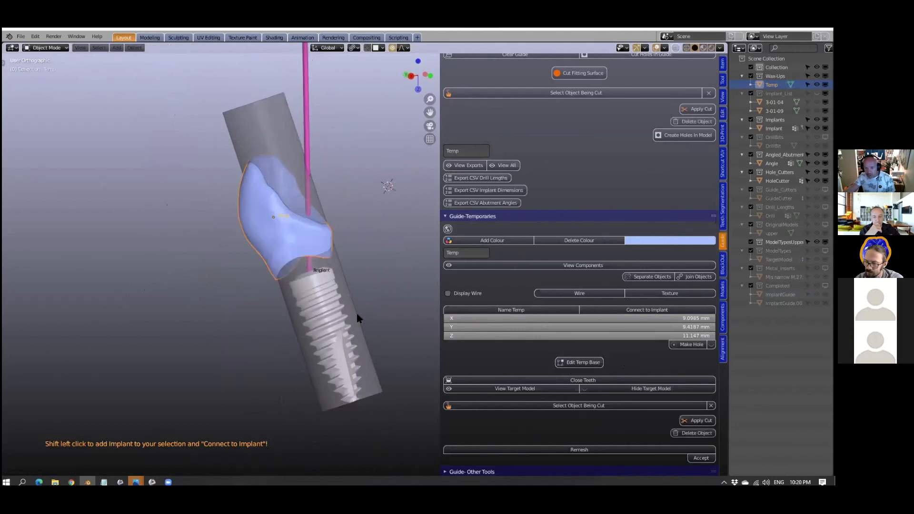
- Connect the temporary crown's base to the implant
left_click(326, 295)
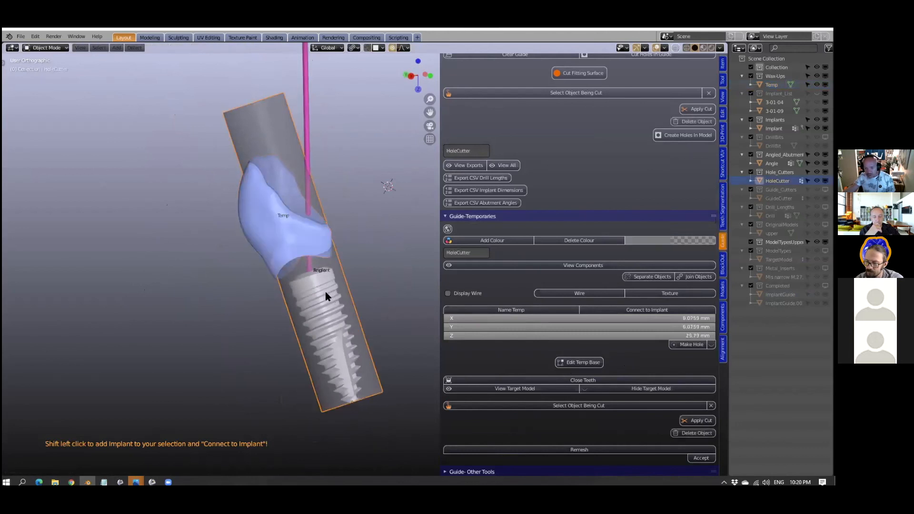
left_click(633, 311)
mouse_move(333, 312)
middle_mouse_down()
mouse_move(340, 288)
mouse_move(290, 311)
mouse_move(334, 301)
middle_mouse_up()
scroll(332, 288, "up", 4)
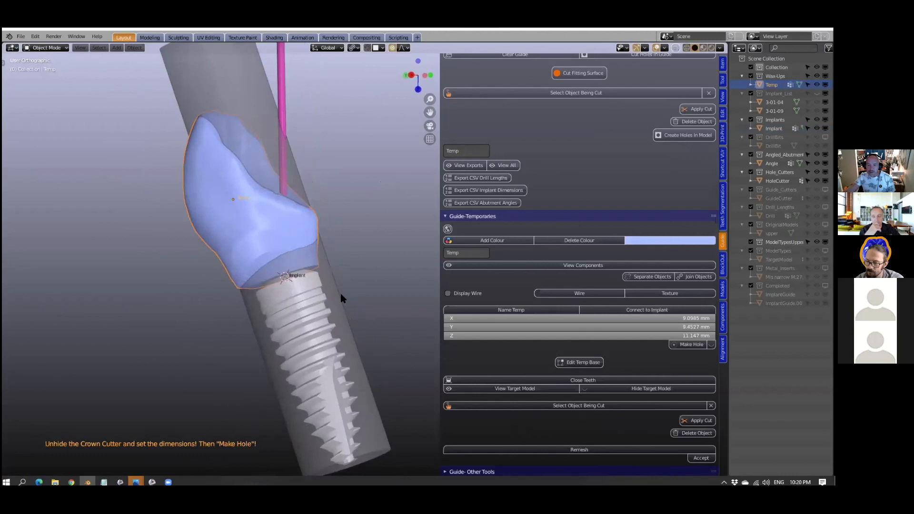
- Scale the hole cutter cylinder down to about 3.83 mm in diameter without changing its length
left_click(340, 294)
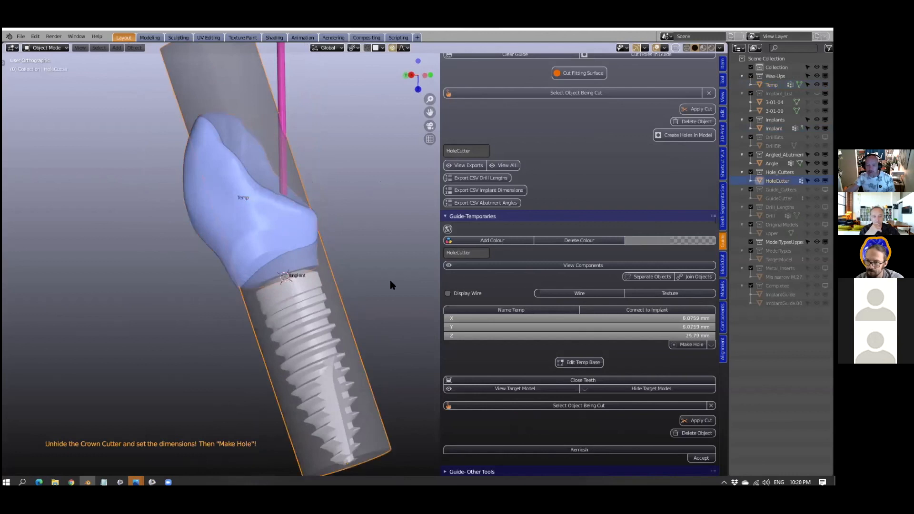
key("s")
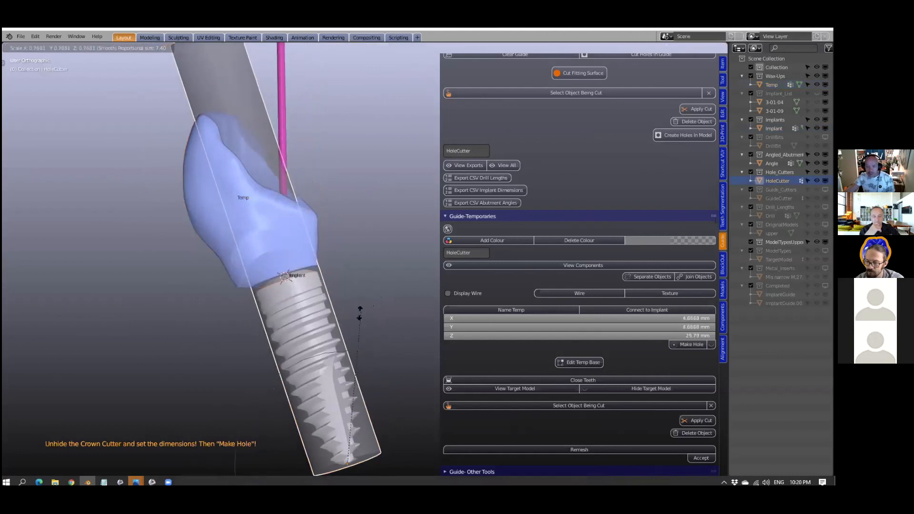
left_click(352, 339)
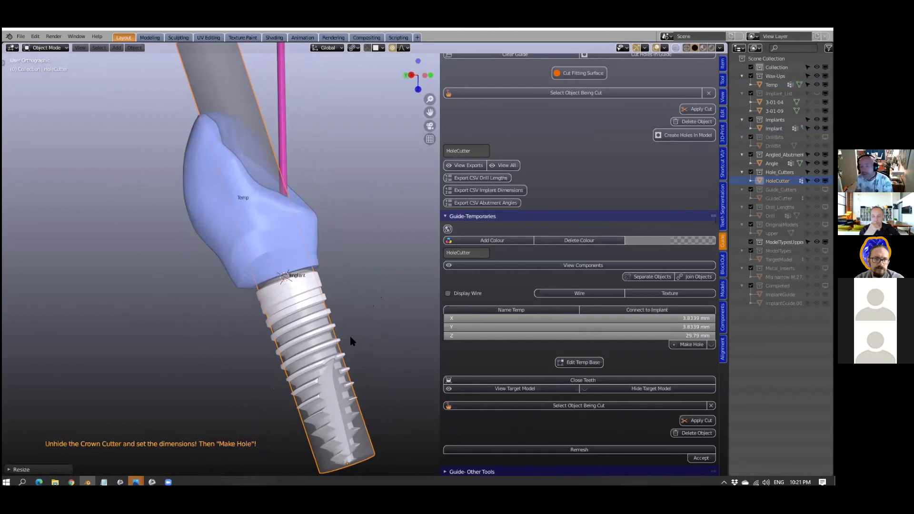
- Examine the junction between the temporary crown and the implant, and the hole cutter's path through the crown
middle_click_drag(325, 291, 296, 276)
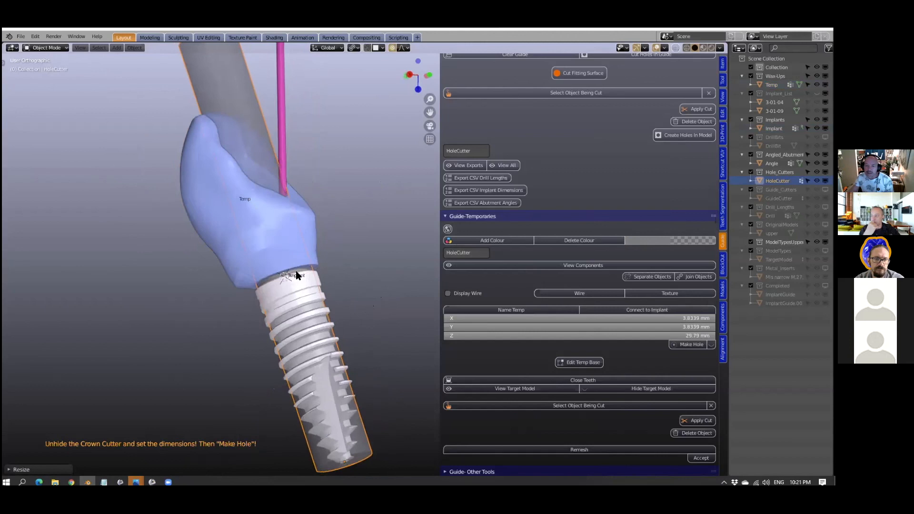
scroll(292, 268, "up", 5)
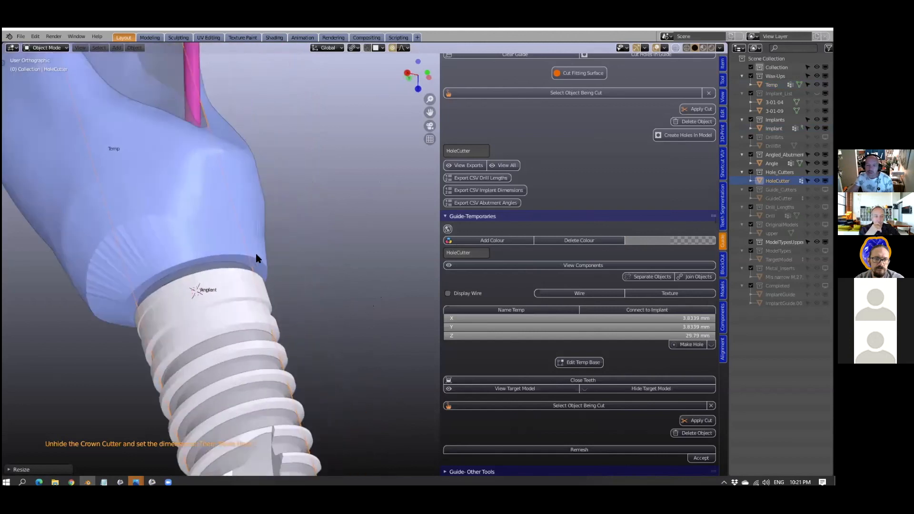
scroll(264, 269, "down", 2)
left_click(283, 269)
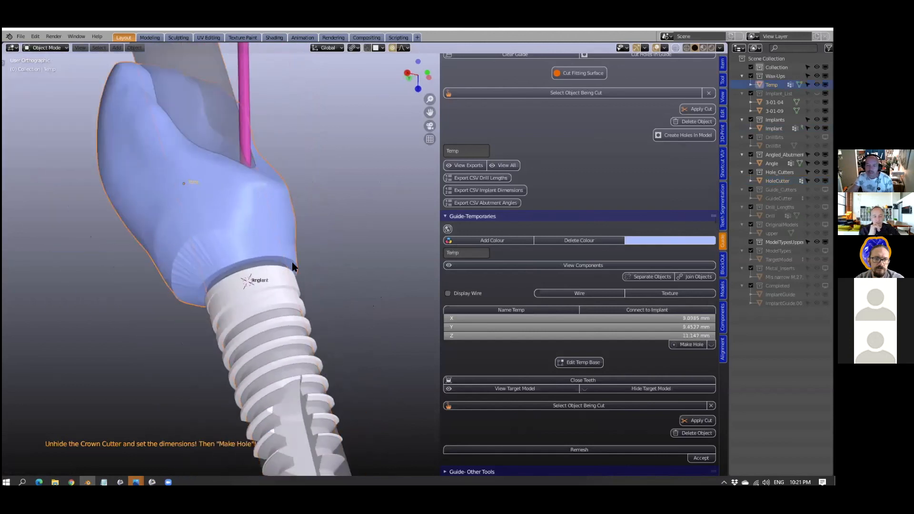
scroll(292, 271, "up", 2)
scroll(244, 276, "down", 3)
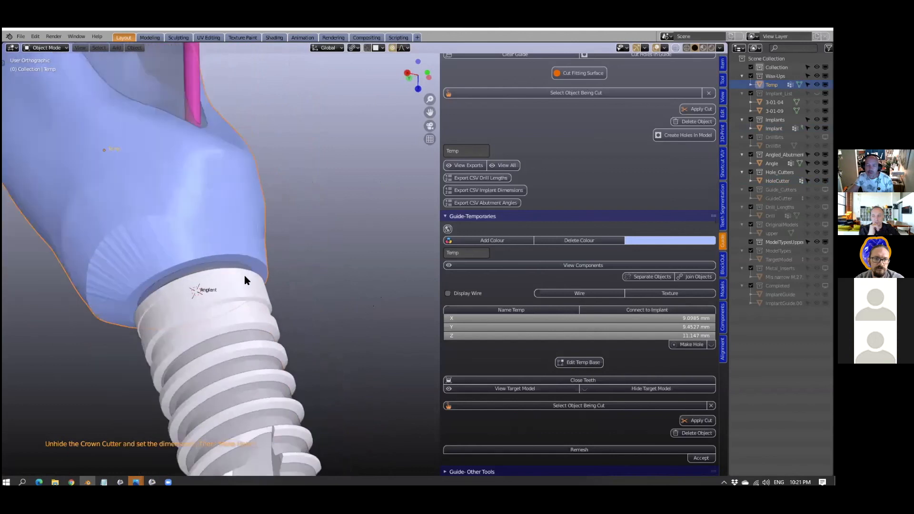
left_click(230, 103)
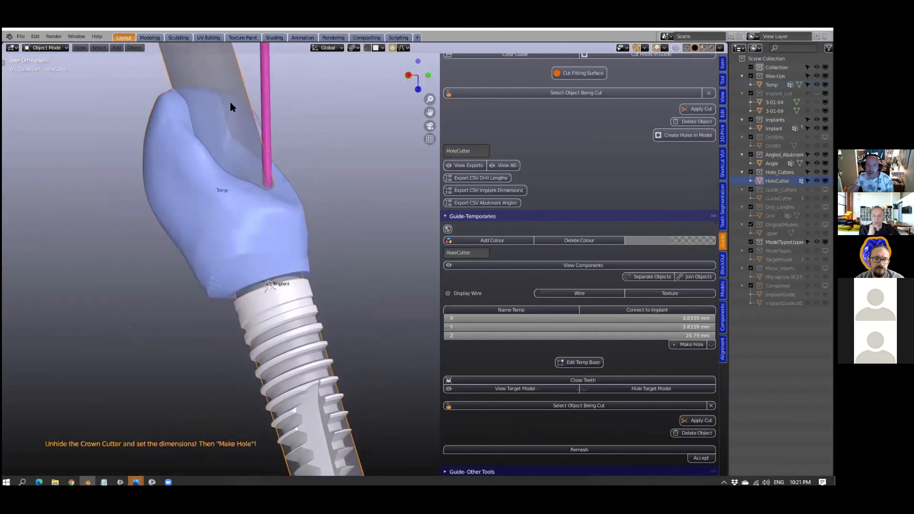
middle_click_drag(241, 141, 187, 204)
scroll(273, 189, "up", 4)
scroll(267, 187, "down", 5)
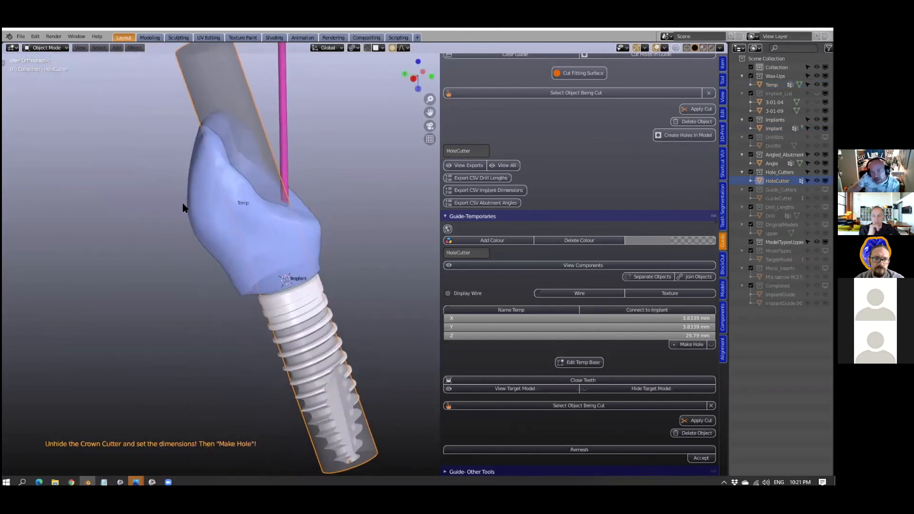
- Shorten the hole cutter to about 19.71 mm and make the screw hole through the temporary crown
middle_click_drag(307, 239, 284, 291)
scroll(284, 292, "down", 3)
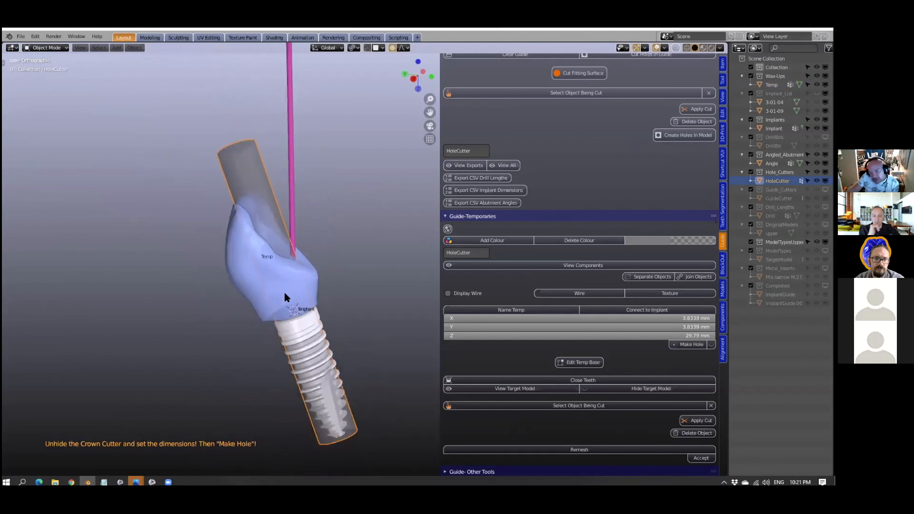
left_click_drag(629, 335, 652, 331)
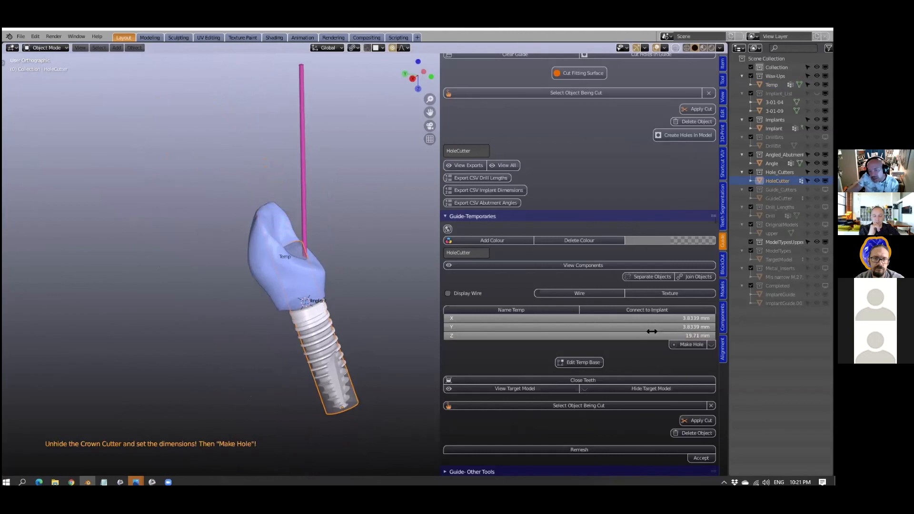
scroll(385, 312, "up", 2)
scroll(385, 314, "down", 1)
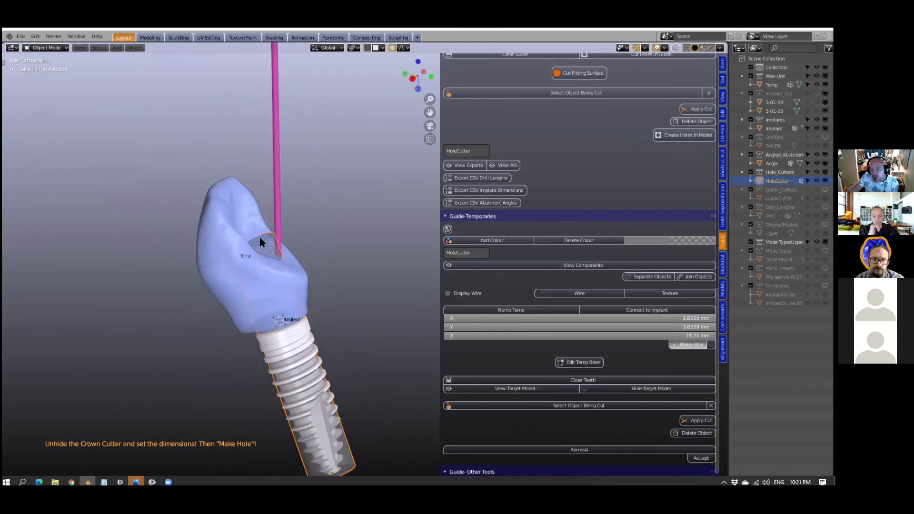
middle_click_drag(246, 297, 259, 217)
- Scale the pink abutment angle cylinder to about 3.89 mm in diameter, leaving its length at 28 mm
left_click(289, 147)
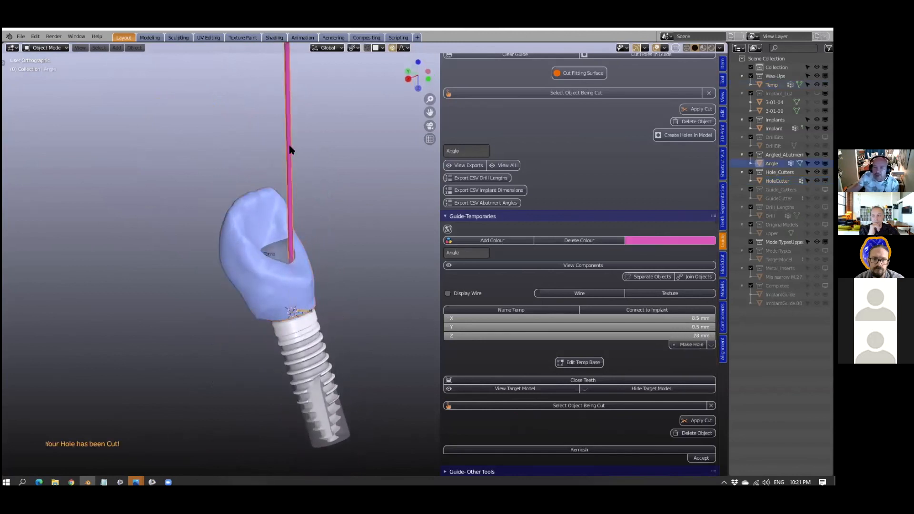
middle_click_drag(333, 229, 277, 265, "shift")
key("s")
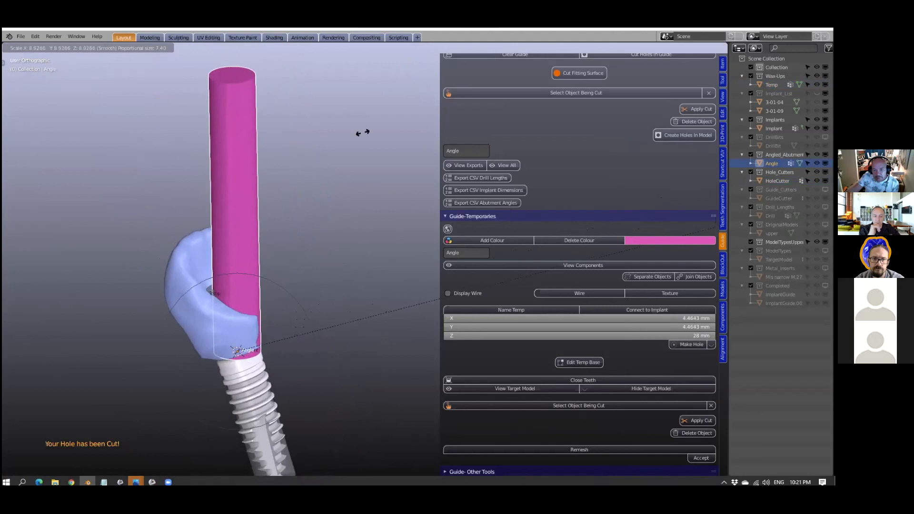
left_click(242, 177)
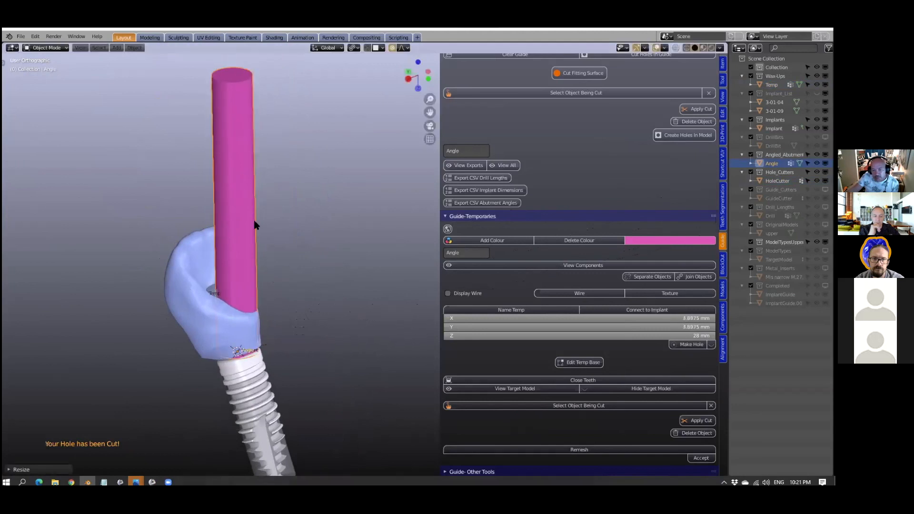
- Pull the crown's outer wall beside the pink cylinder outward with proportional editing, and return to Object Mode
middle_click_drag(251, 325, 294, 299)
left_click(250, 321)
key("Tab")
key("g")
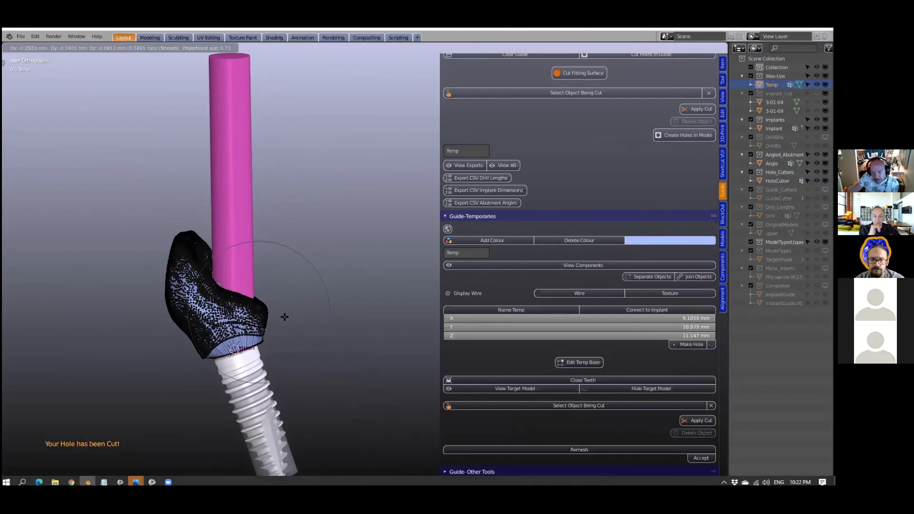
left_click(284, 316)
key("Tab")
middle_click_drag(276, 304, 243, 278)
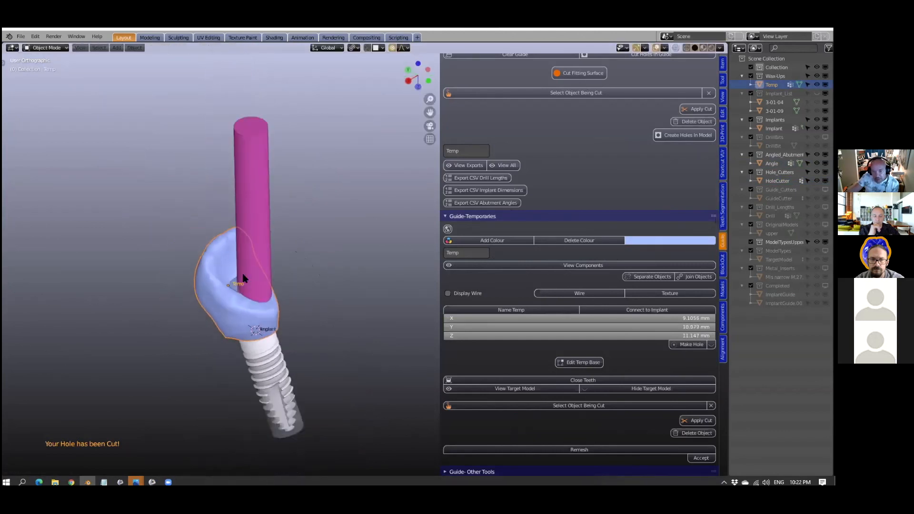
- Try to make a hole through the temporary crown with the pink angle cylinder, temporarily hiding the cylinder to check the cut
left_click(257, 165)
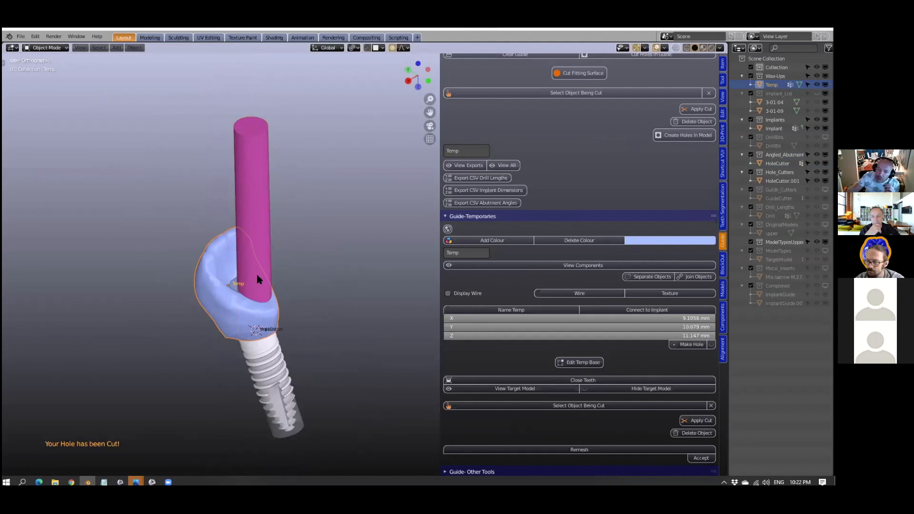
left_click(261, 180)
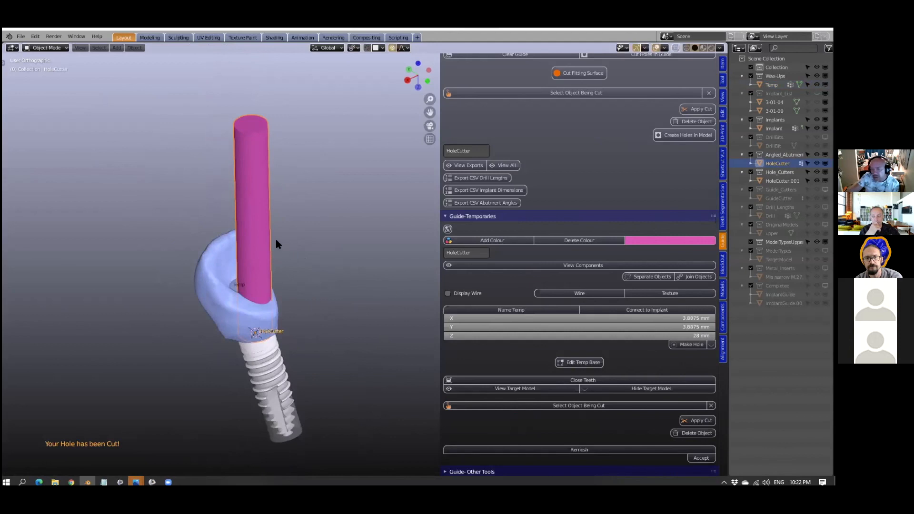
key("h")
middle_click_drag(315, 230, 285, 227)
key("alt+h")
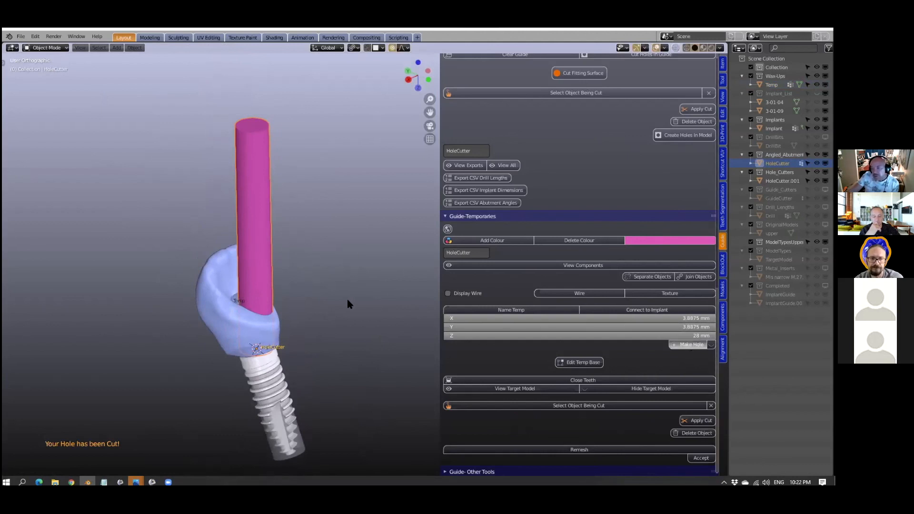
left_click(287, 247)
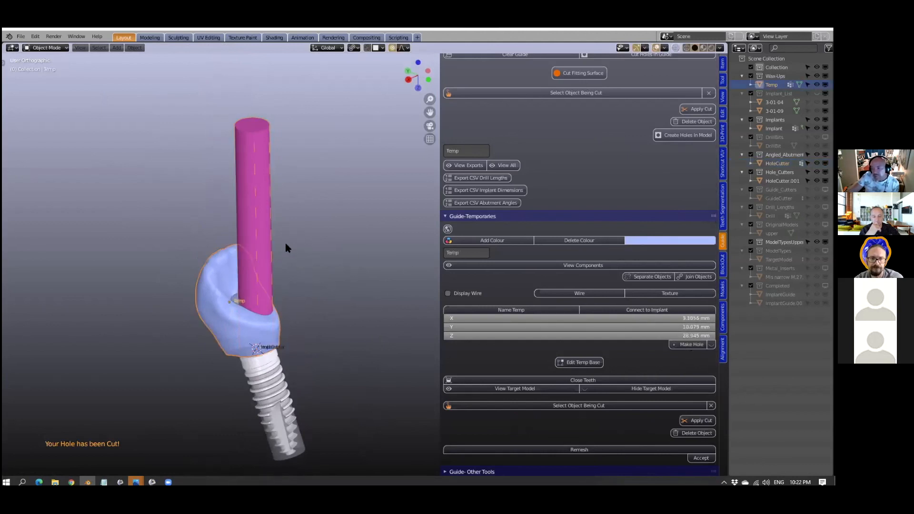
left_click(258, 209)
middle_click_drag(313, 249, 309, 285)
- Undo the hole attempts and the outward reshaping of the temporary crown
key("ctrl+z")
key("ctrl+z")
key("ctrl+z")
key("ctrl+z")
key("ctrl+z")
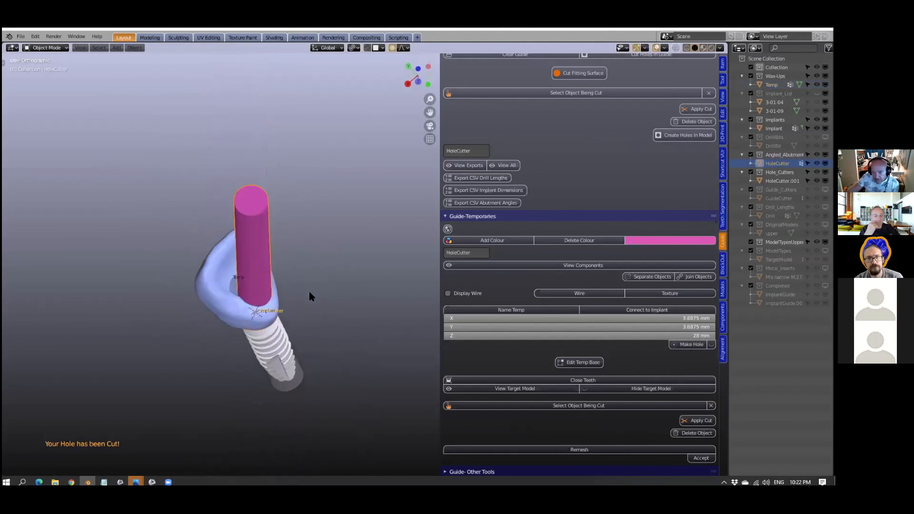
key("ctrl+z")
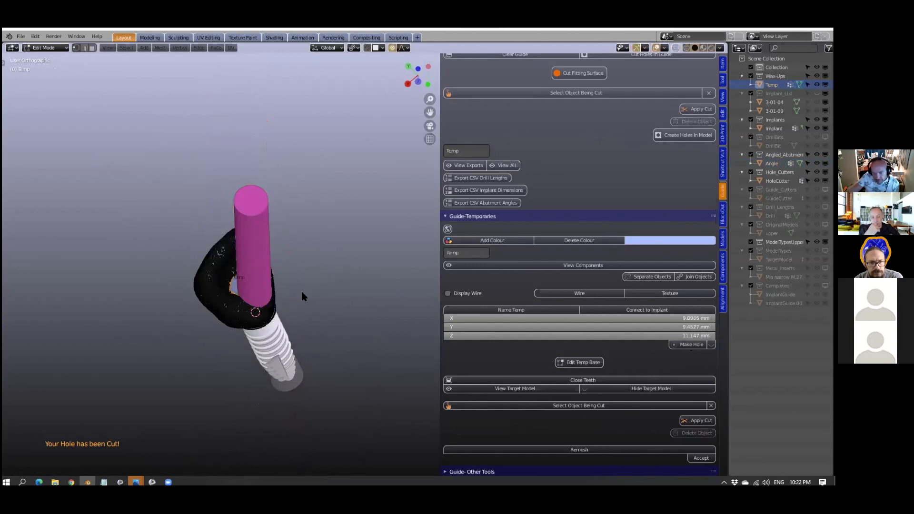
key("ctrl+z")
- Retry Make Hole with the pink angle cylinder, check the crown with the cylinder hidden, and undo the last change
left_click(258, 249)
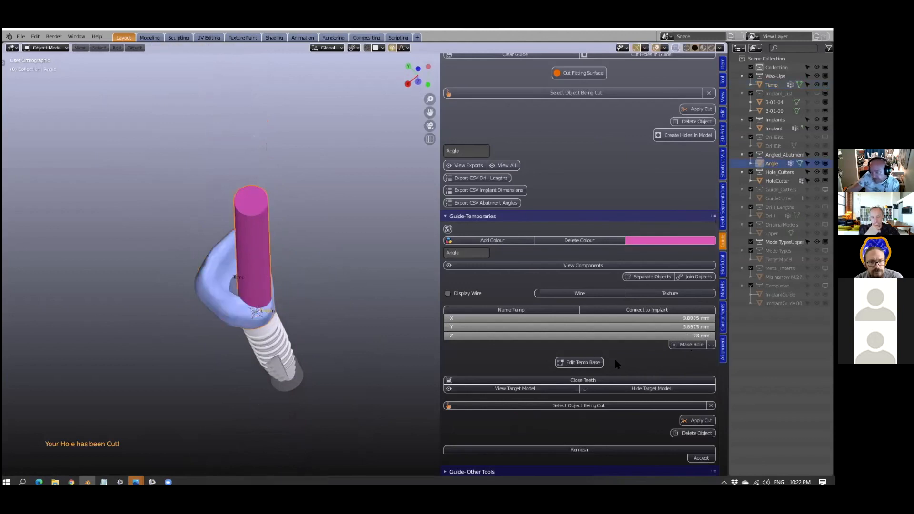
left_click(686, 344)
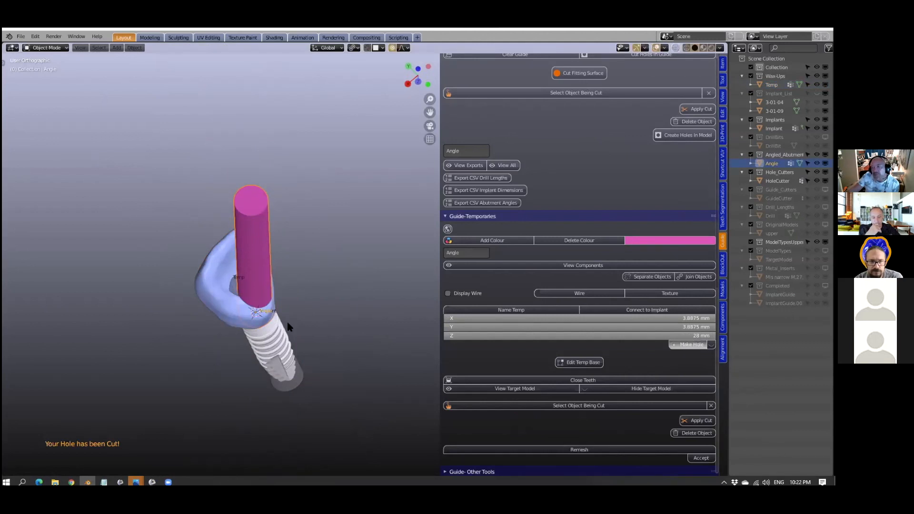
left_click(255, 233)
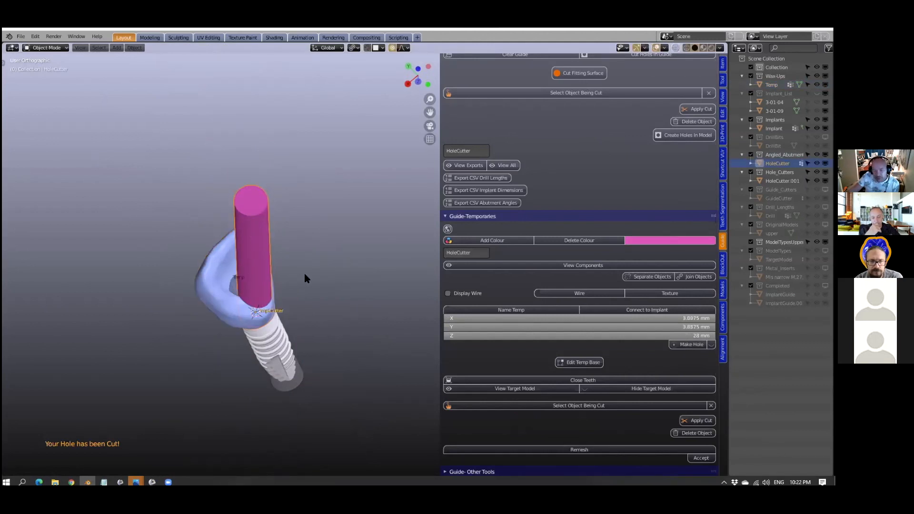
key("h")
mouse_move(288, 297)
middle_mouse_down()
mouse_move(292, 320)
mouse_move(328, 302)
mouse_move(281, 267)
mouse_move(281, 279)
mouse_move(298, 284)
middle_mouse_up()
key("alt+h")
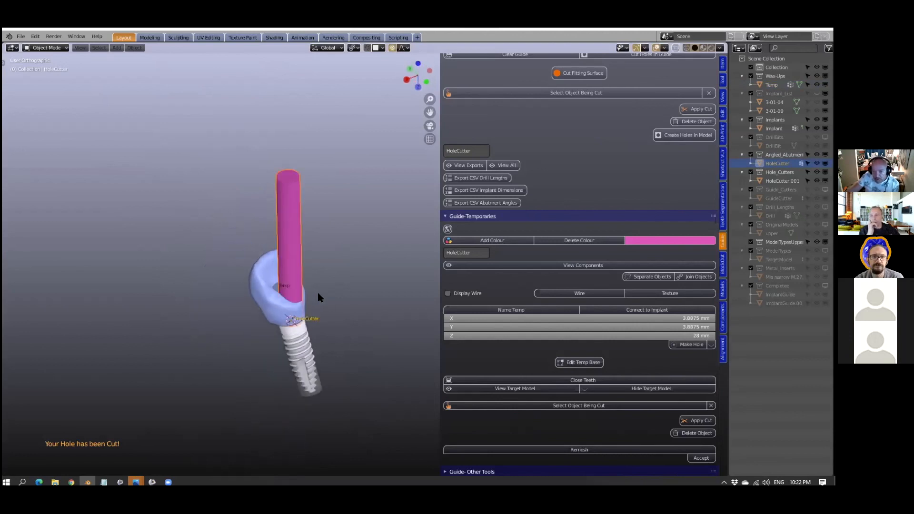
scroll(321, 292, "up", 3)
key("ctrl+z")
scroll(320, 294, "down", 2)
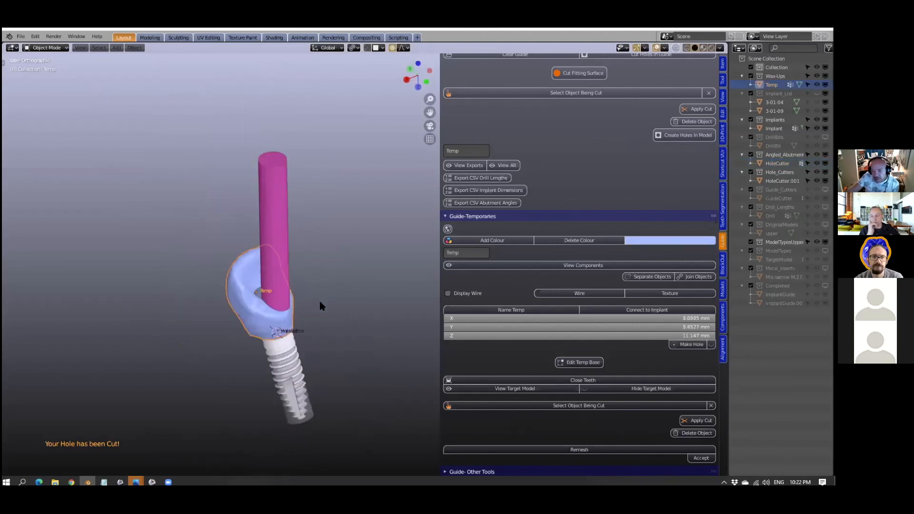
- Set the temporary crown as the object being cut and pick the pink cylinder as its cutting object
scroll(289, 258, "up", 3)
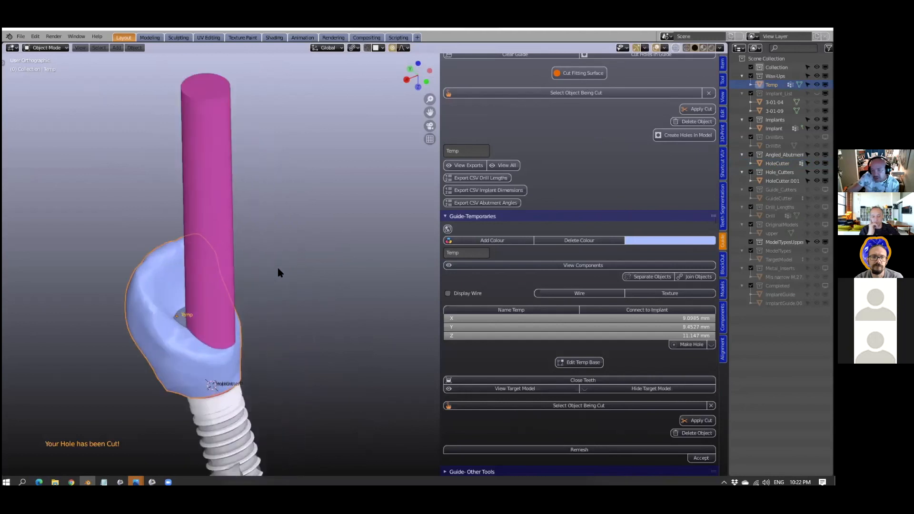
left_click(176, 348)
left_click(150, 302)
scroll(176, 305, "down", 3)
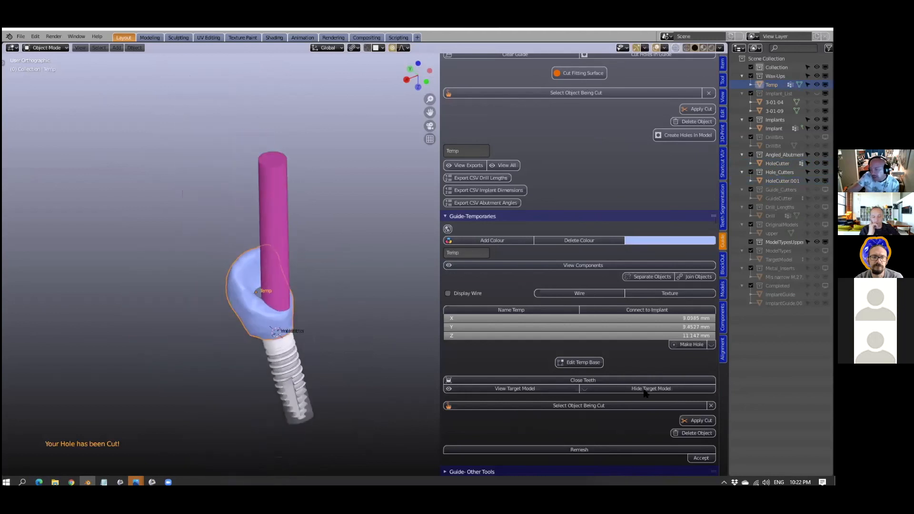
left_click(572, 406)
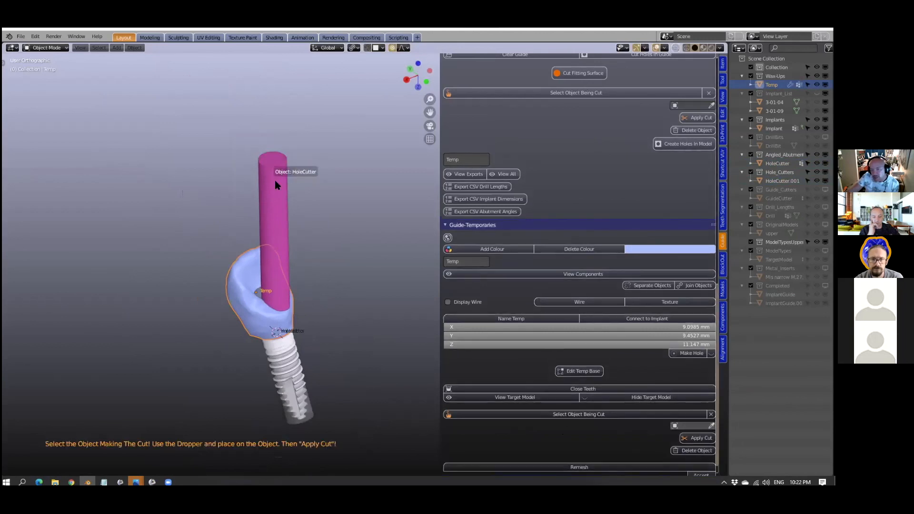
left_click(287, 190)
middle_click_drag(287, 207, 307, 230)
scroll(290, 243, "up", 4)
middle_click_drag(258, 252, 238, 233)
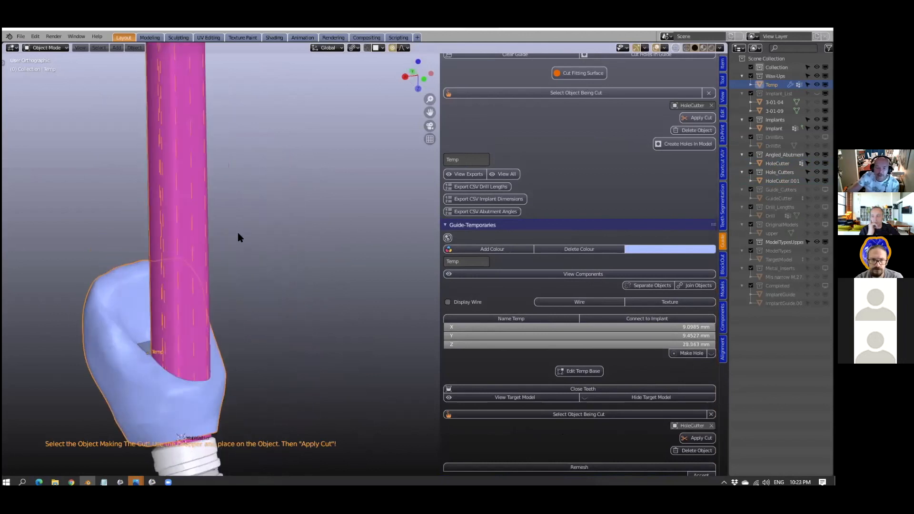
- Undo the cutting object assignment and the enlargement of the pink angle cylinder
scroll(238, 232, "down", 4)
mouse_move(264, 338)
middle_mouse_down()
mouse_move(253, 279)
mouse_move(264, 329)
middle_mouse_up()
scroll(265, 329, "down", 1)
key("ctrl+z")
key("ctrl+z")
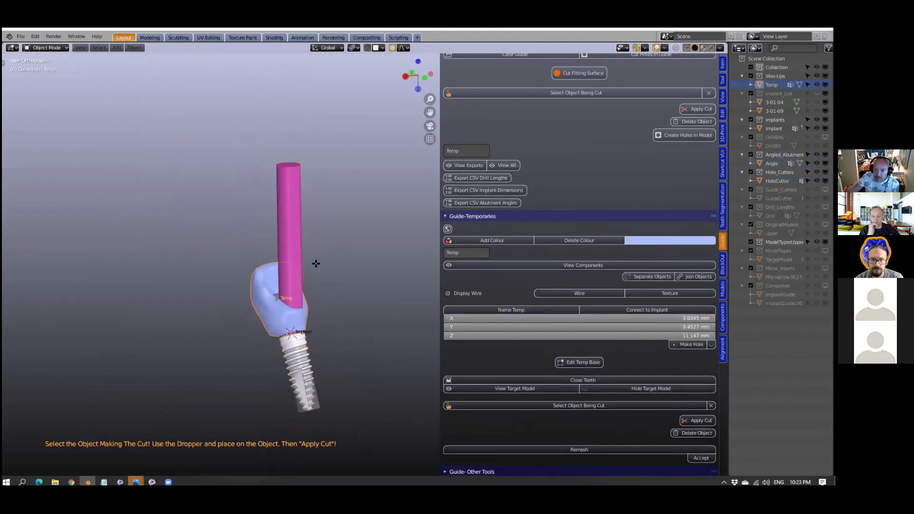
key("ctrl+z")
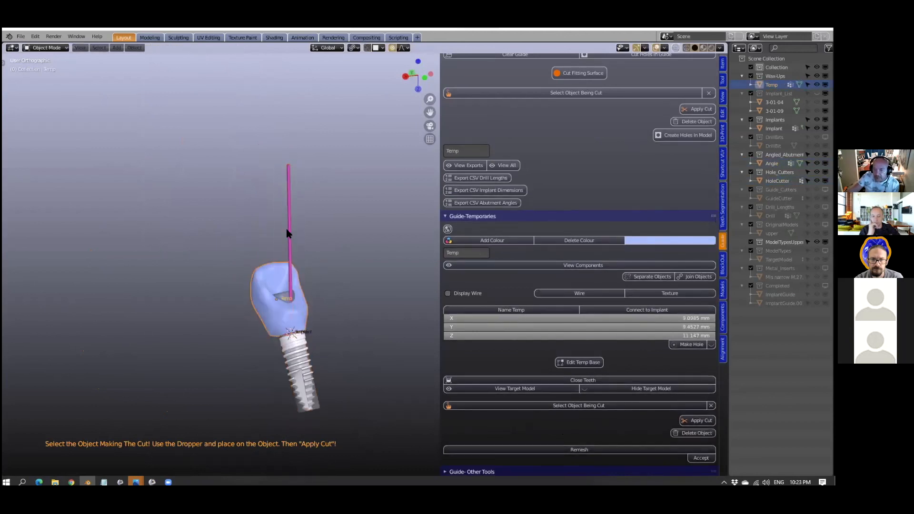
- Scale the abutment angle cylinder to about 3.06 mm in diameter, leaving its length at 28 mm
left_click(289, 225)
middle_click_drag(289, 227, 333, 249)
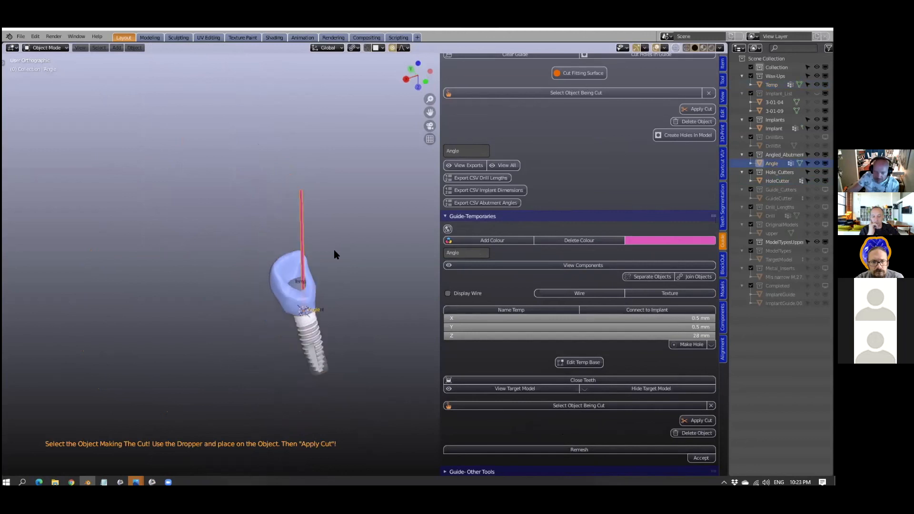
key("s")
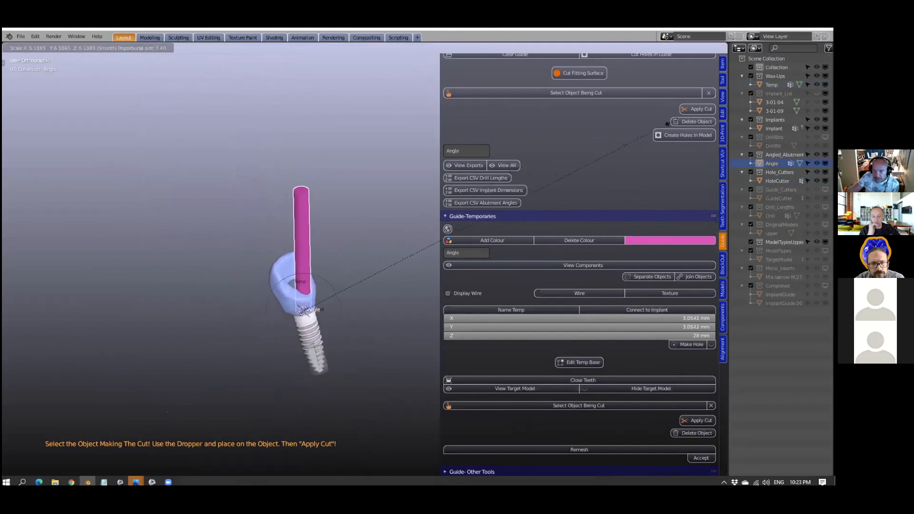
left_click(668, 123)
- Select the temporary crown and show its modifier properties in place of the Outliner
left_click(280, 268)
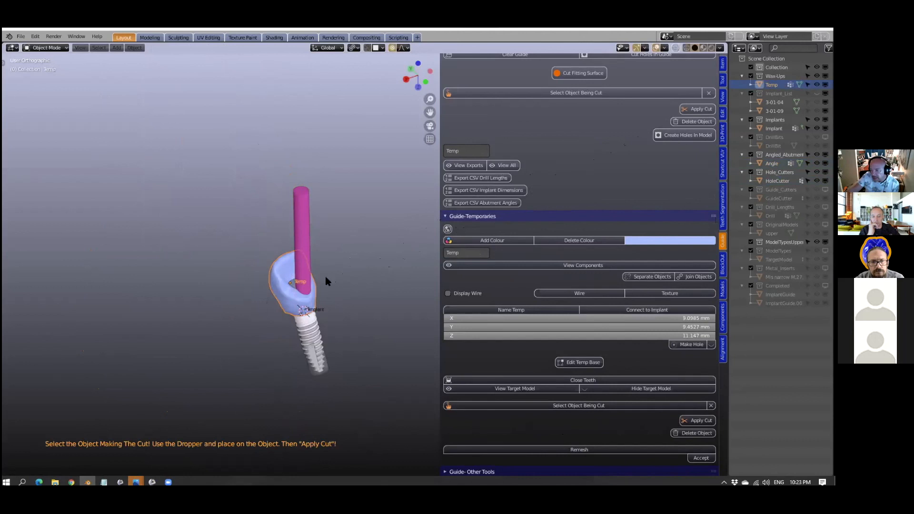
middle_click_drag(367, 300, 366, 304)
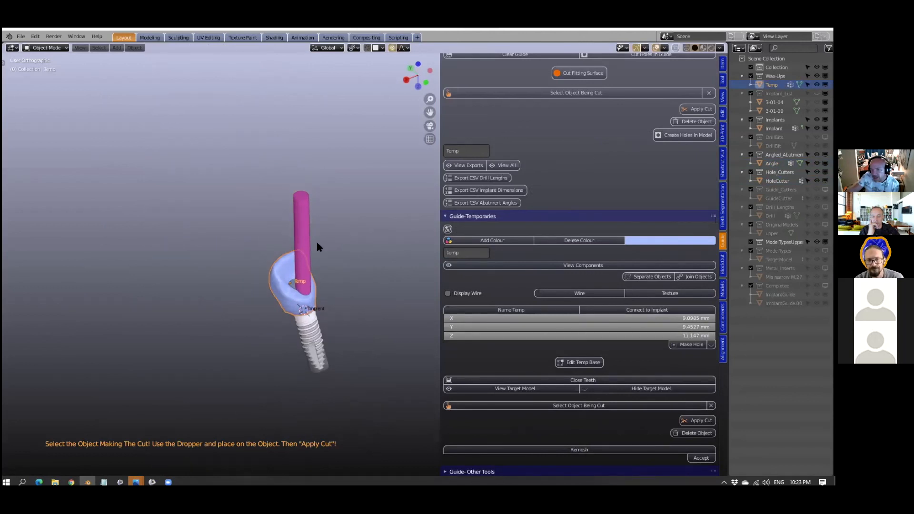
left_click(309, 228)
left_click(280, 291)
middle_click_drag(318, 339, 319, 327)
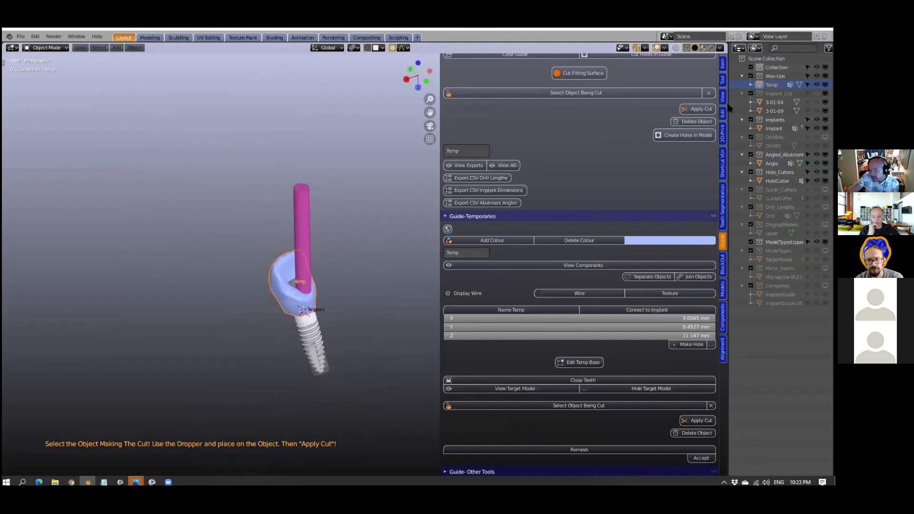
left_click(741, 49)
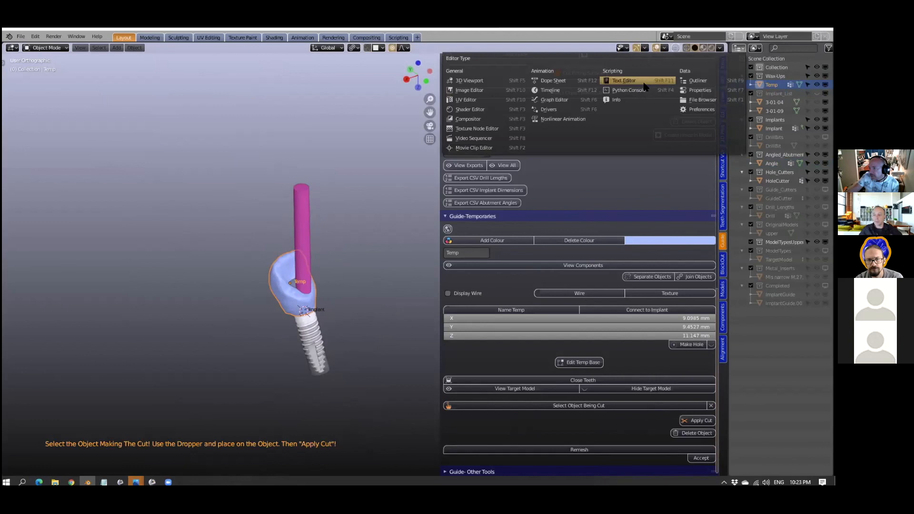
left_click(699, 92)
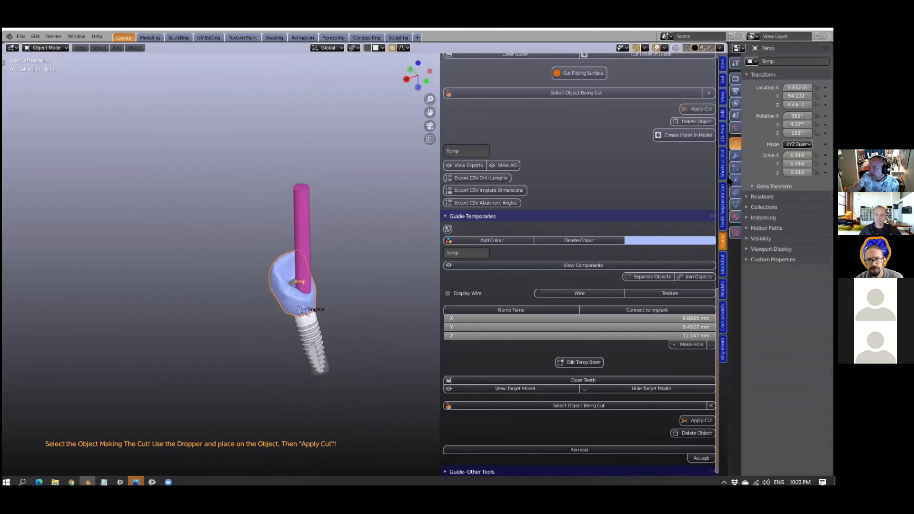
left_click(735, 155)
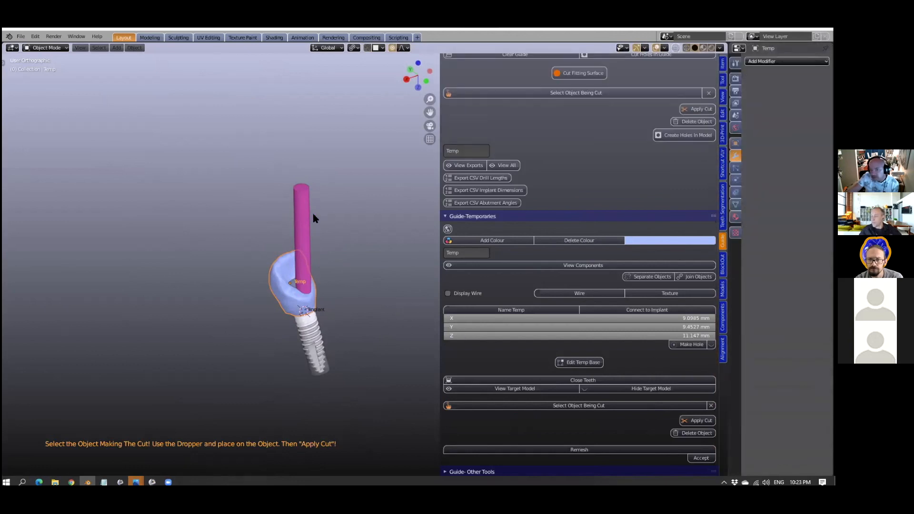
- Cut the temporary crown with the abutment angle cylinder as the cutting object, and hide the cylinder
left_click(622, 406)
left_click(711, 425)
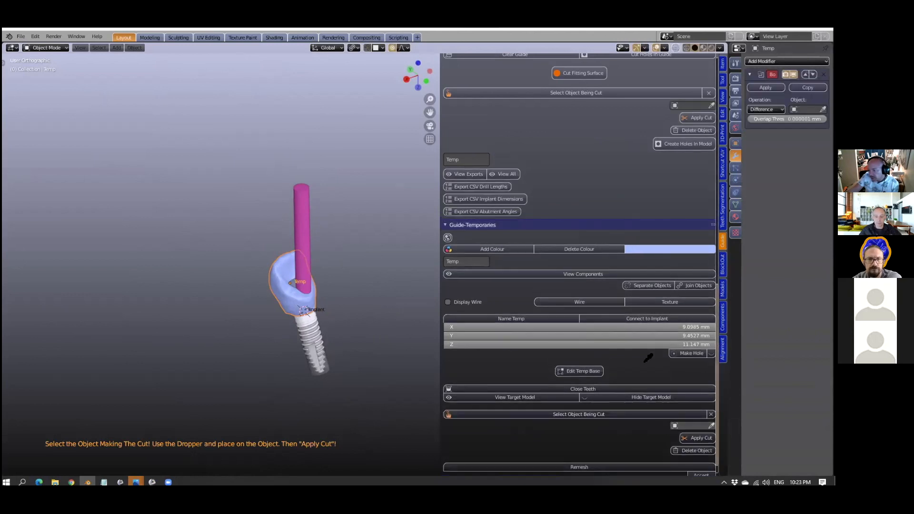
left_click(301, 211)
middle_click_drag(335, 226, 321, 273)
scroll(320, 270, "up", 6)
middle_click_drag(235, 274, 281, 311)
scroll(343, 335, "up", 5)
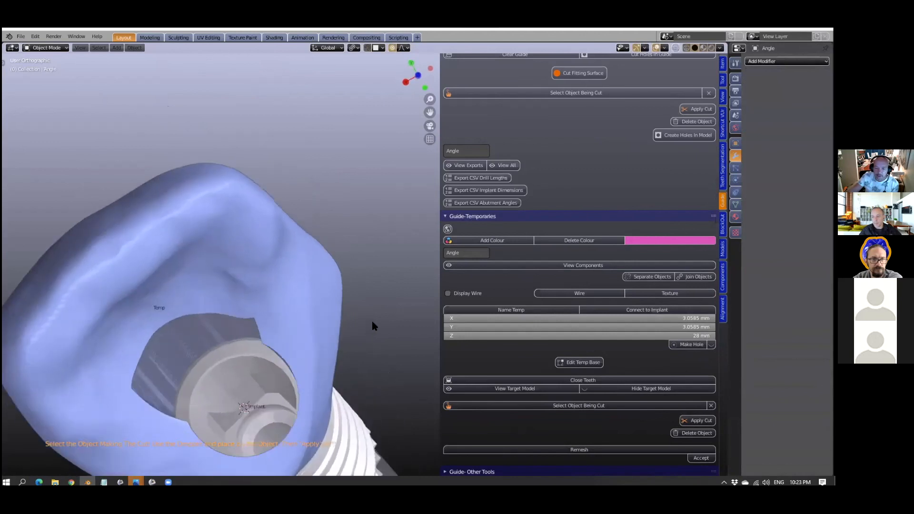
- Hide the implant and the hole cutter to inspect the hole through the temporary crown from its base
scroll(312, 390, "down", 4)
left_click(312, 391)
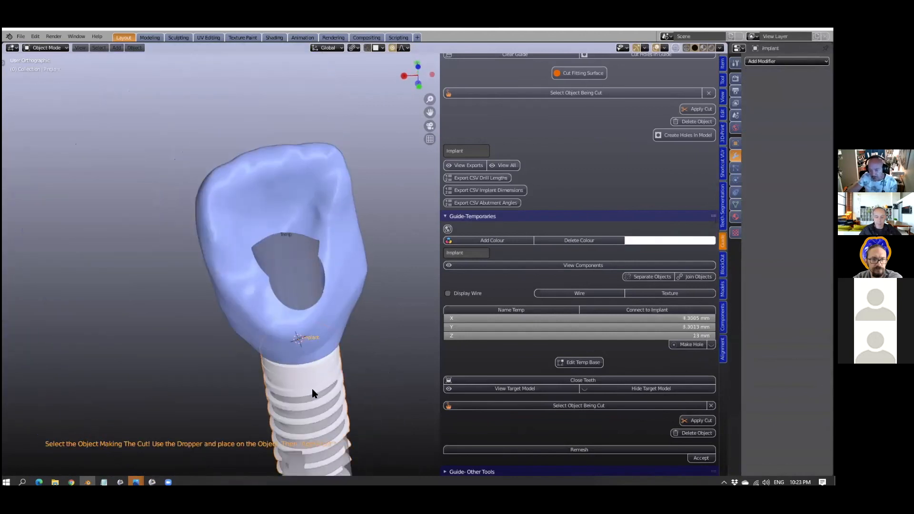
left_click(312, 392)
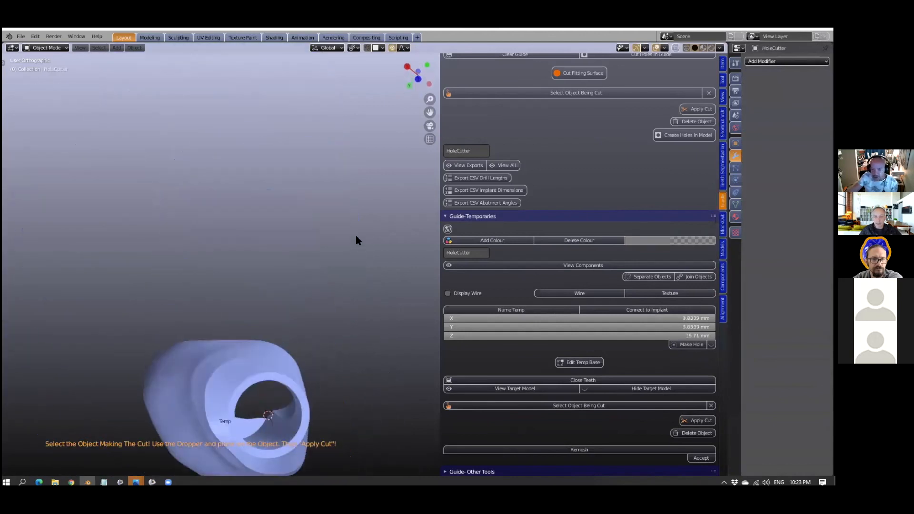